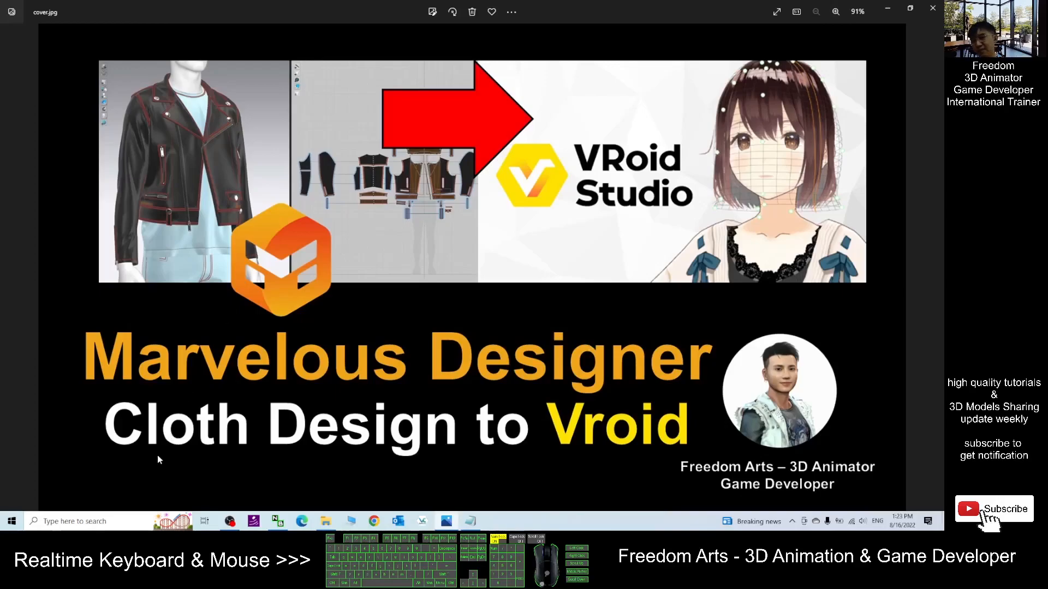
- Search for VRoid and launch VRoid Studio 1.12.0
left_click(104, 520)
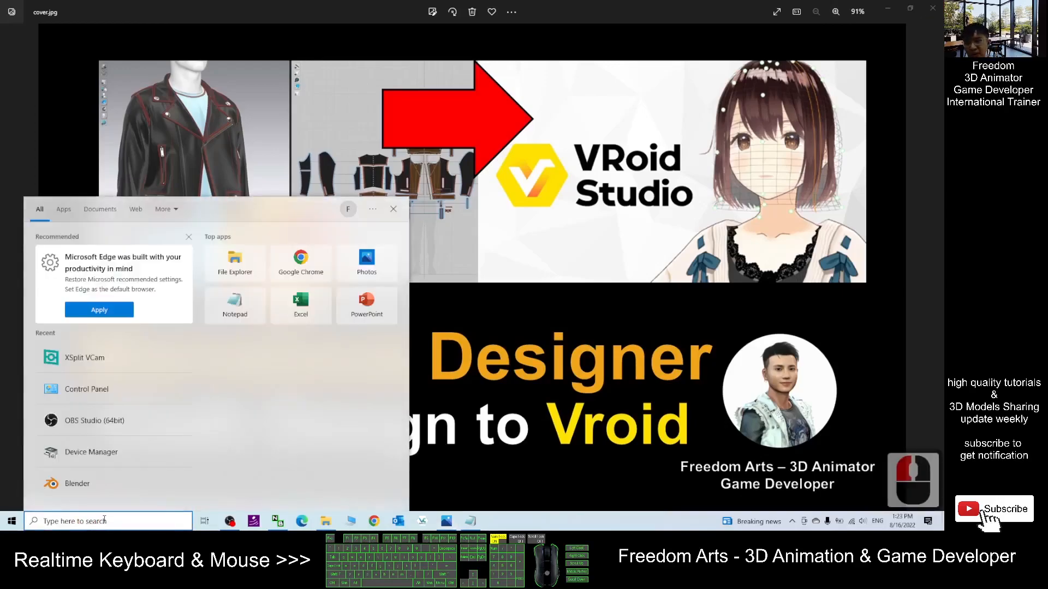
type("vroid")
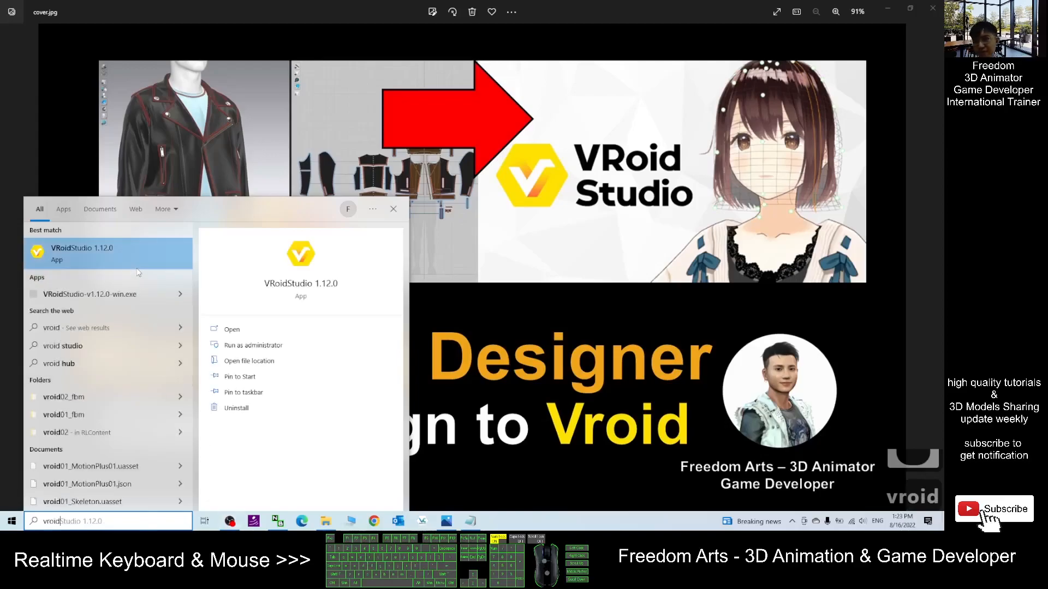
left_click(138, 272)
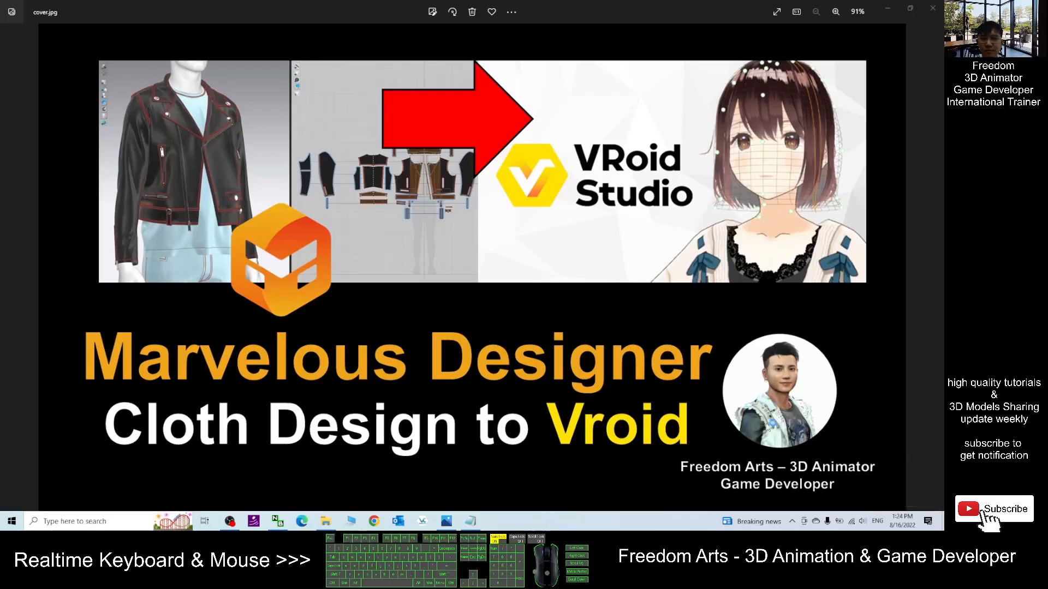
left_click(888, 10)
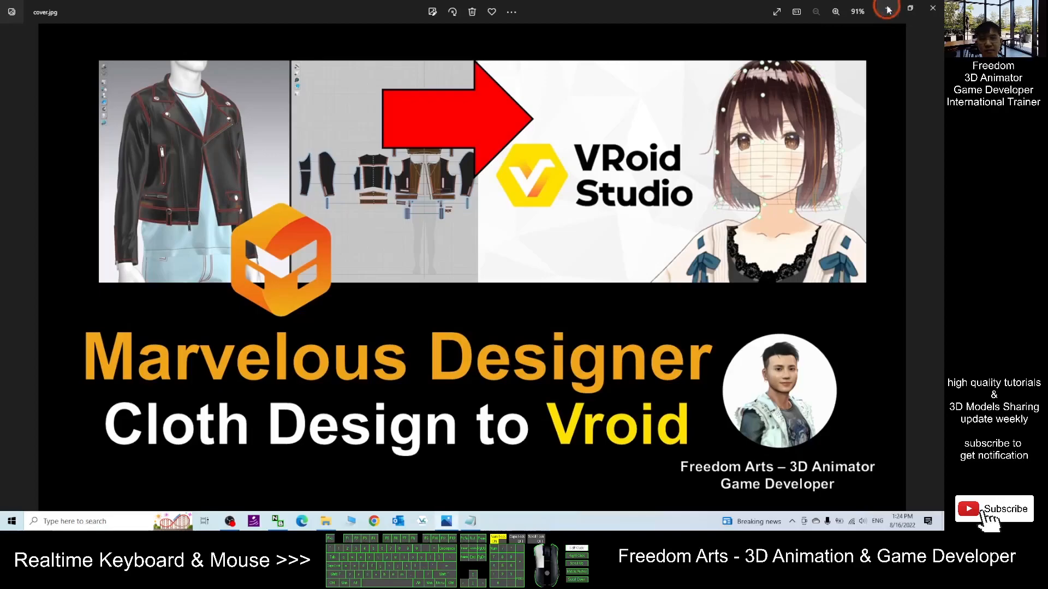
left_click(844, 51)
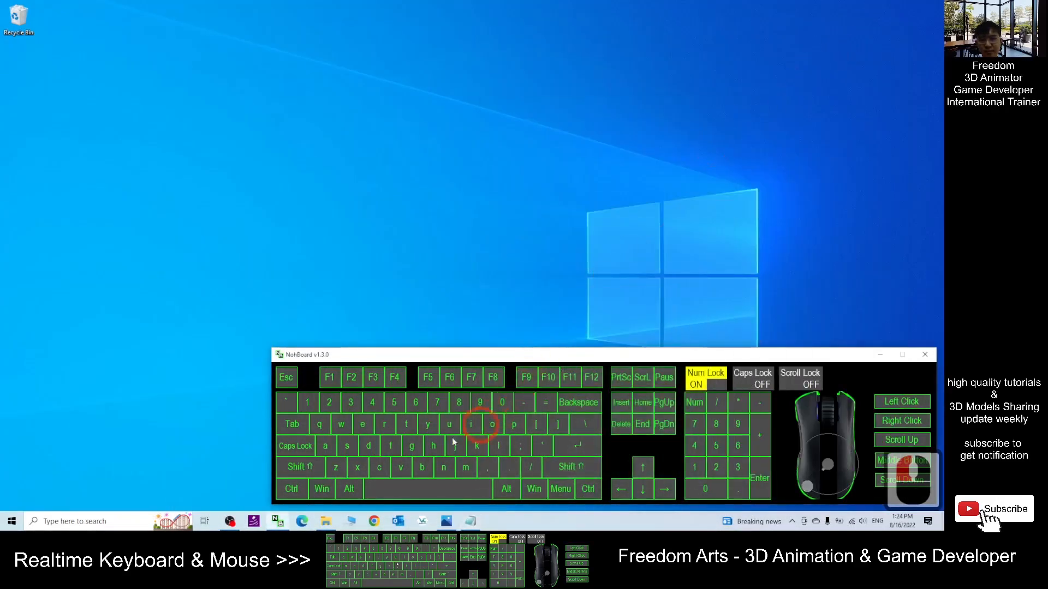
left_click(447, 521)
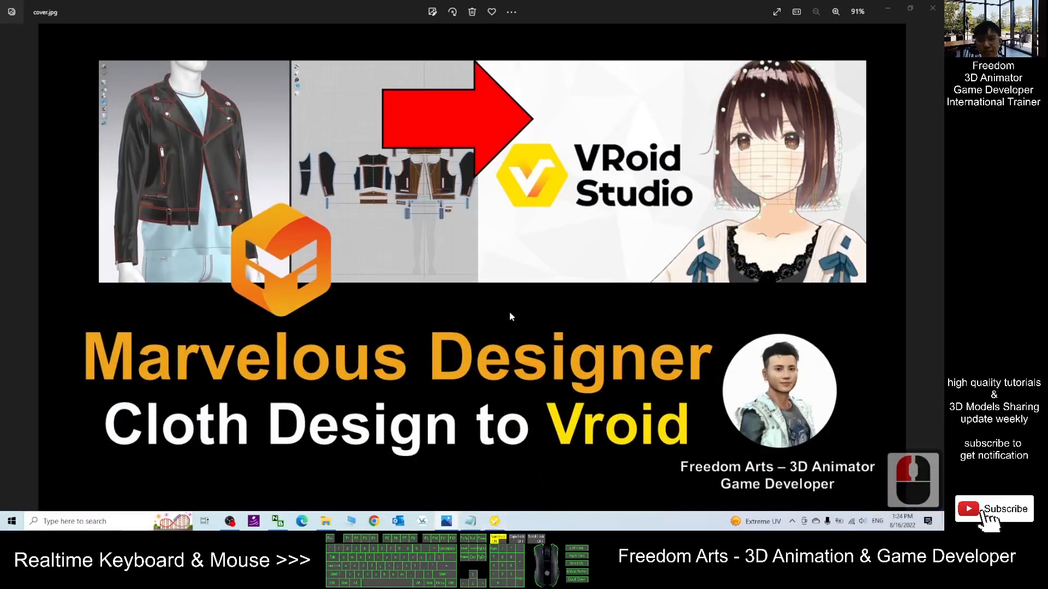
- Bring up VRoid Studio, create a new model from the Fem base, and maximize the window
mouse_move(497, 524)
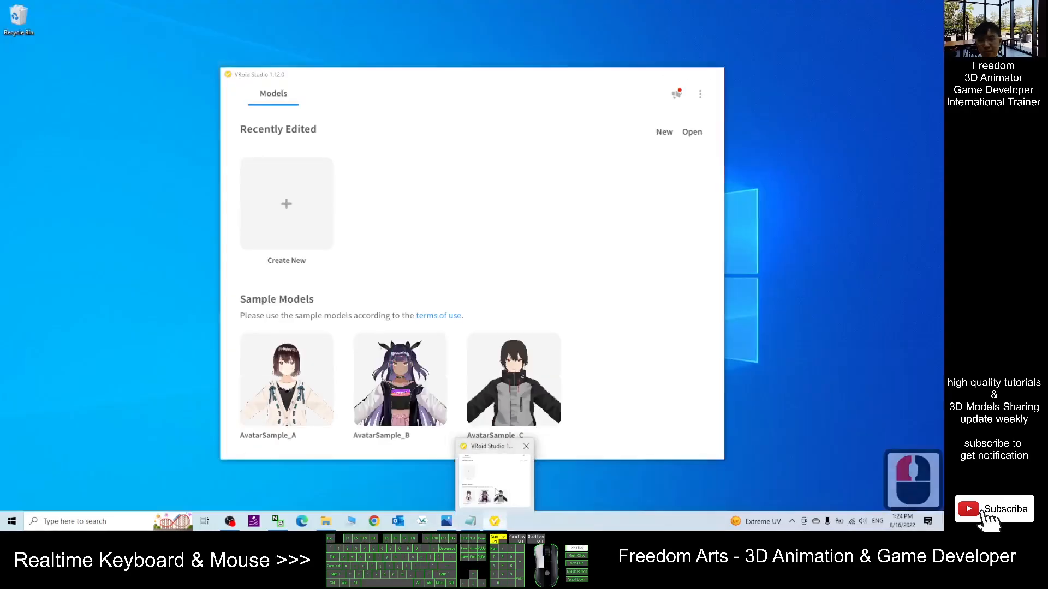
left_click(494, 481)
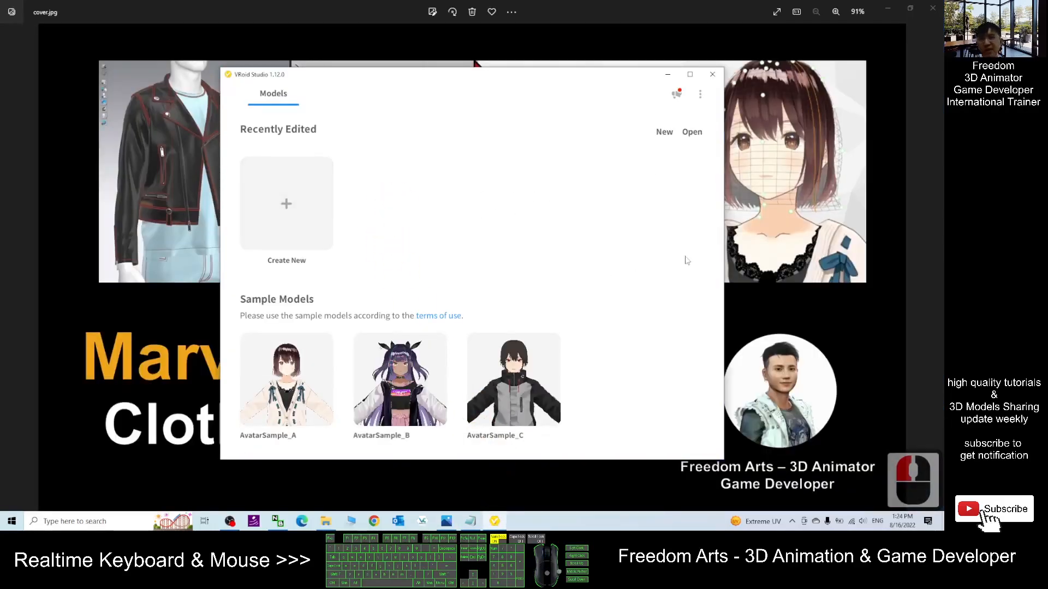
left_click(288, 210)
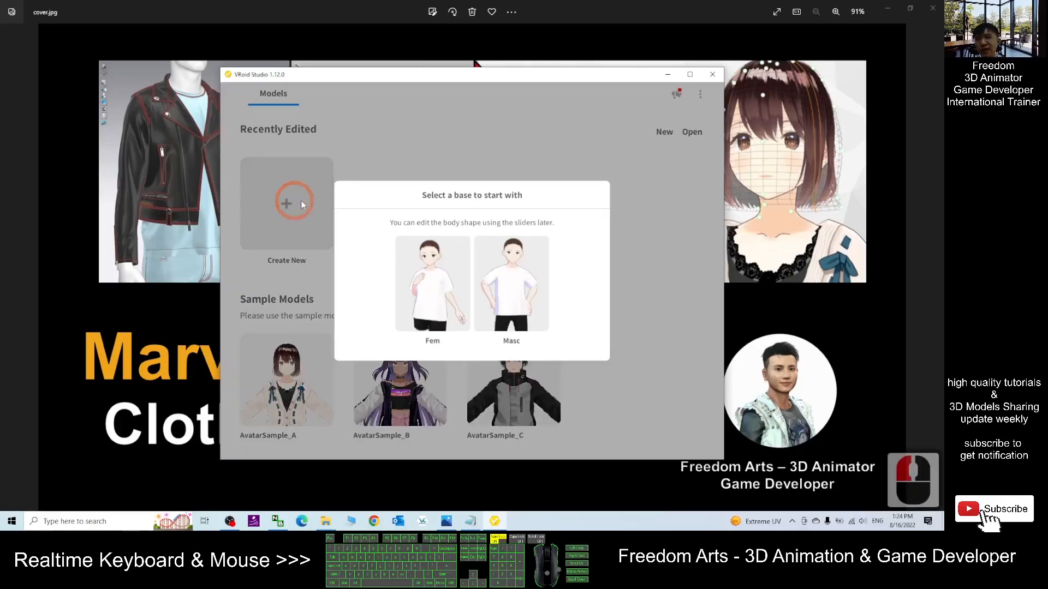
left_click(431, 277)
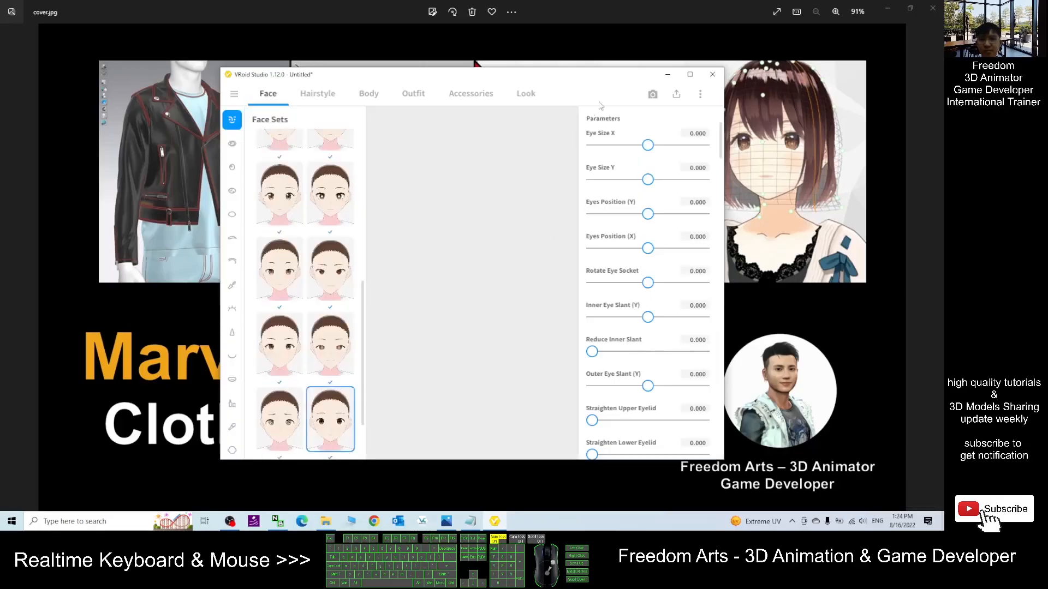
left_click(690, 74)
- Apply the left face set in the second row of Face Sets
scroll(293, 188, "down", 3)
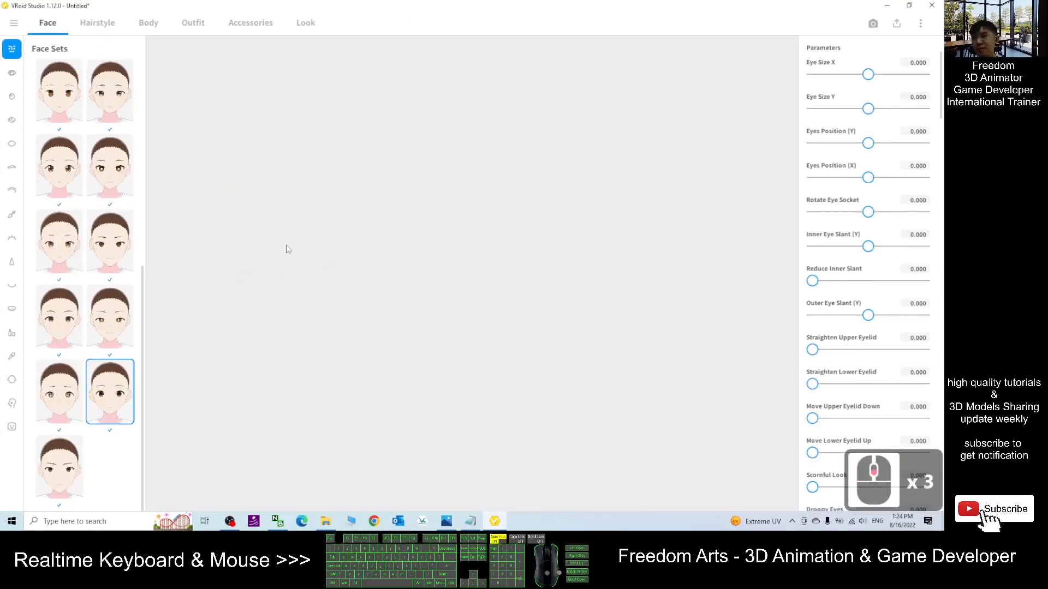
scroll(516, 263, "down", 3)
right_click_drag(491, 237, 460, 222)
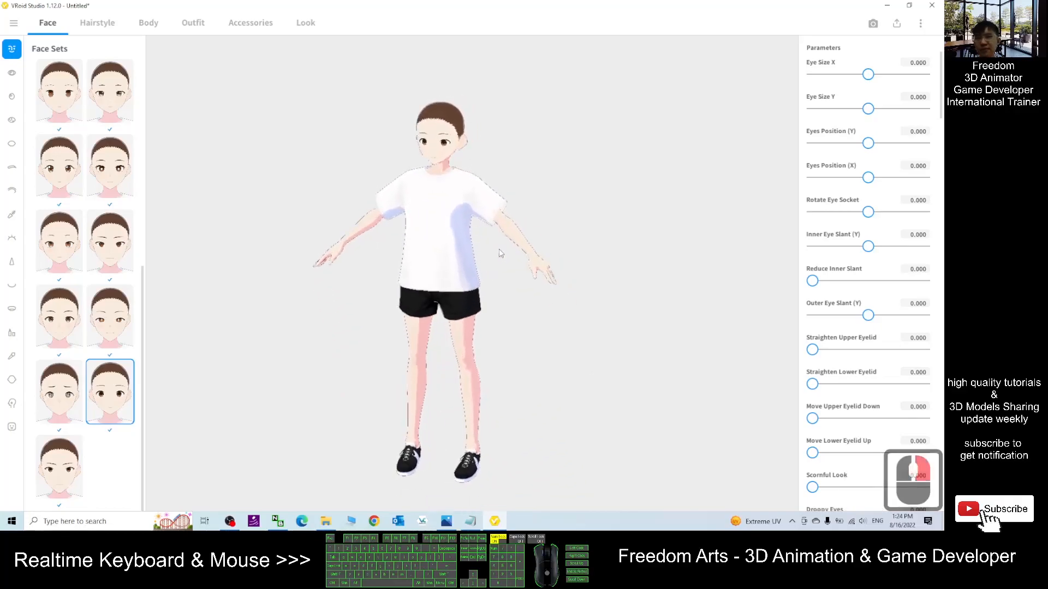
scroll(460, 222, "up", 5)
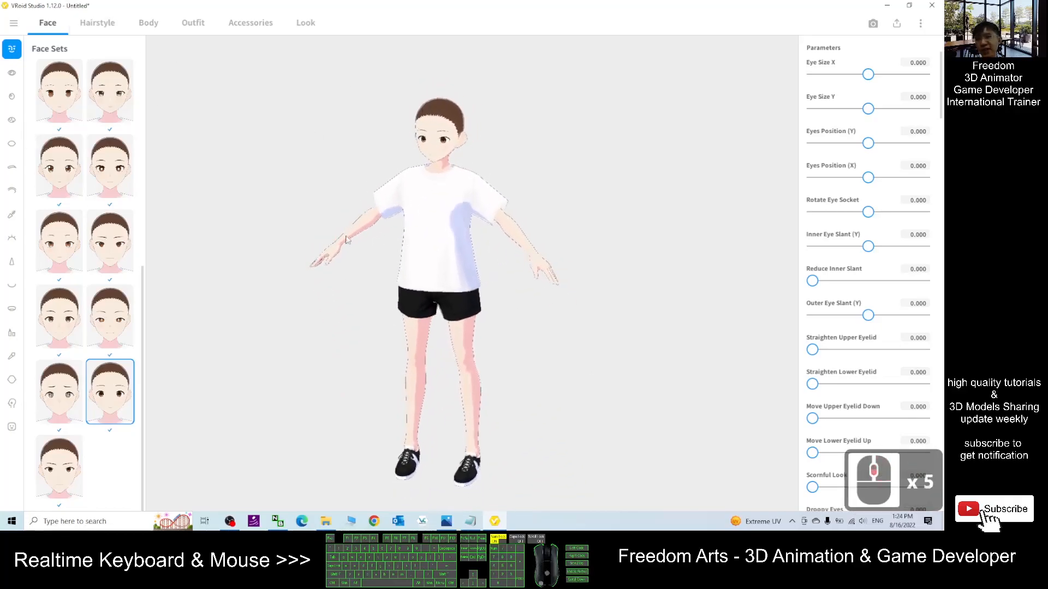
left_click(50, 164)
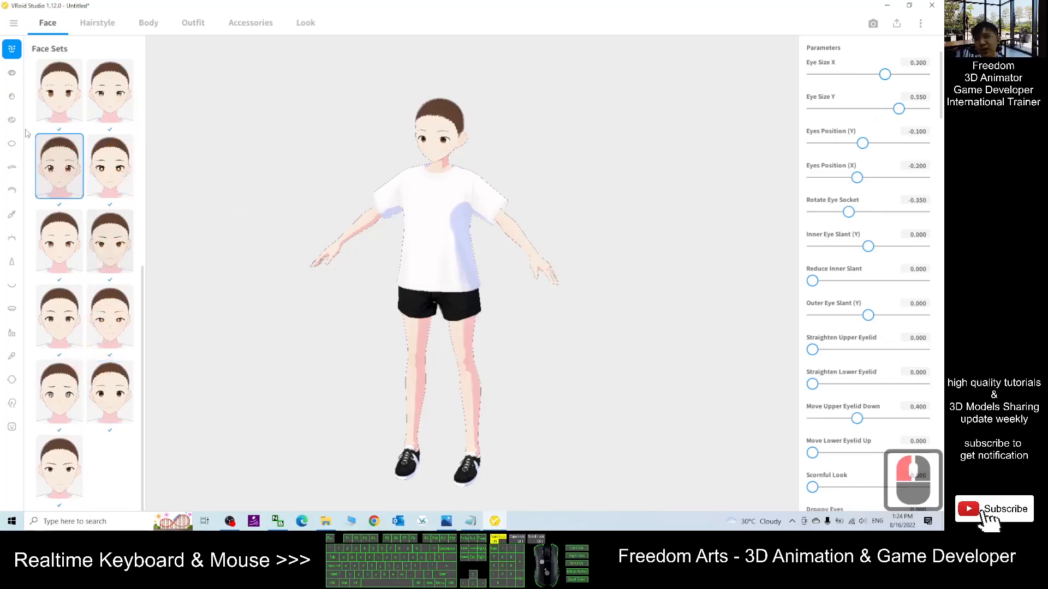
- Open Eyes Sets and apply the first eye set
scroll(481, 194, "up", 9)
middle_click_drag(480, 194, 448, 258)
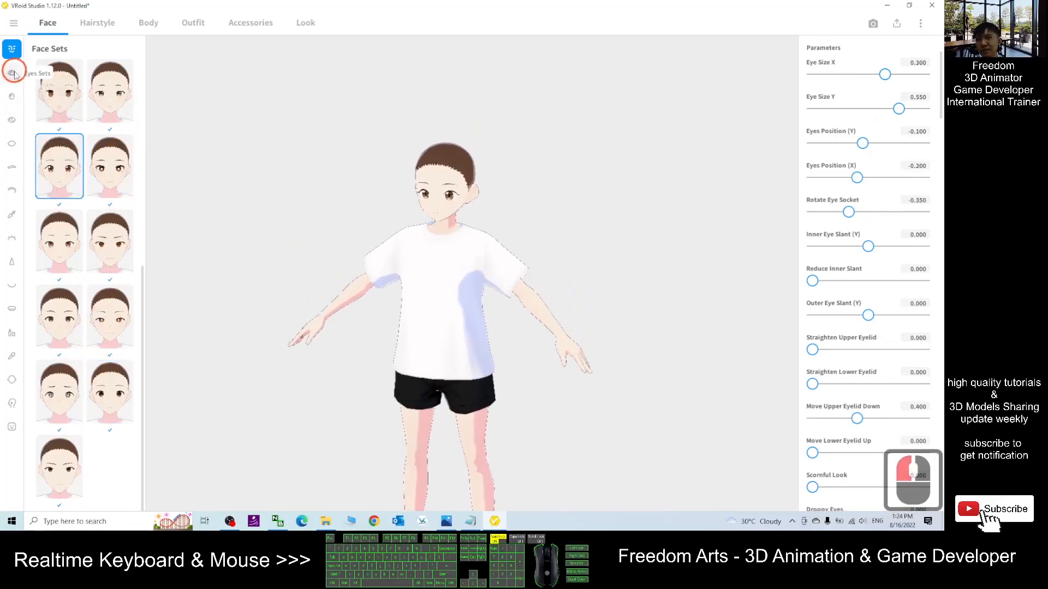
left_click(12, 73)
scroll(428, 260, "up", 12)
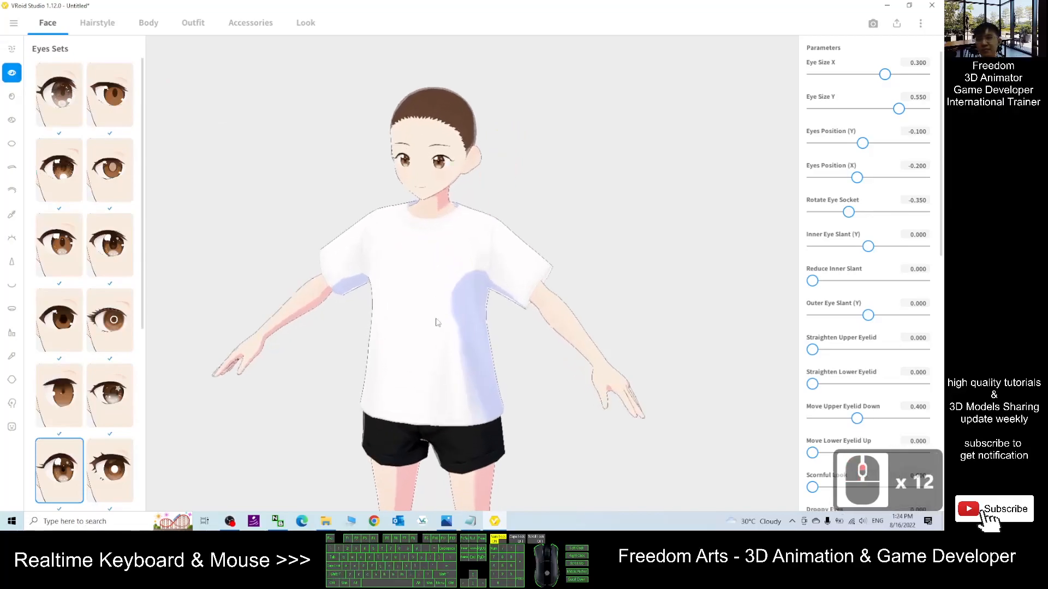
left_click(77, 101)
- Open Eyelashes and choose the left preset in the third row
scroll(451, 227, "up", 4)
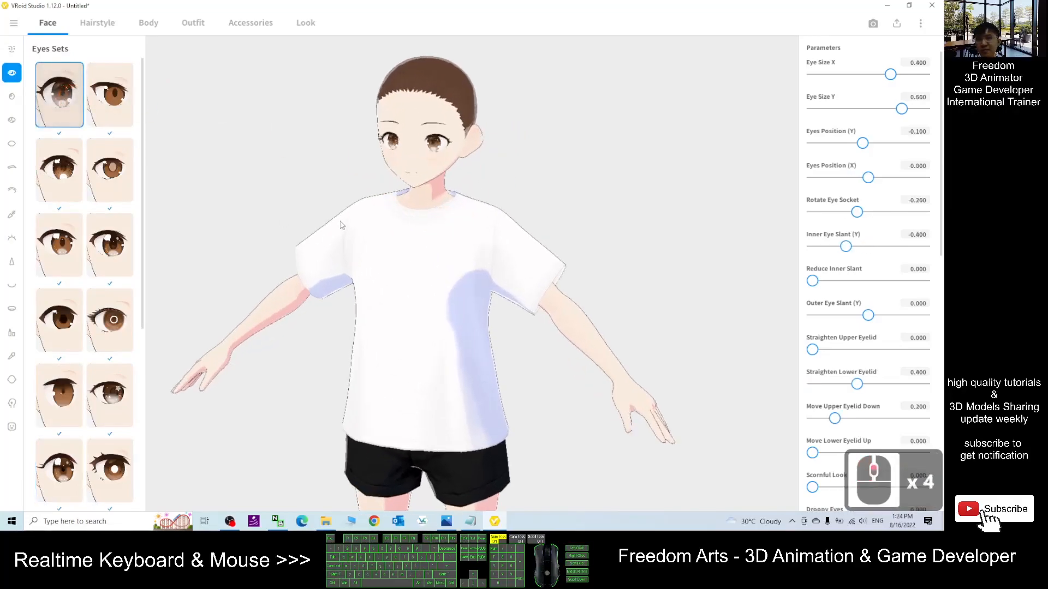
middle_click_drag(477, 370, 475, 362, "shift")
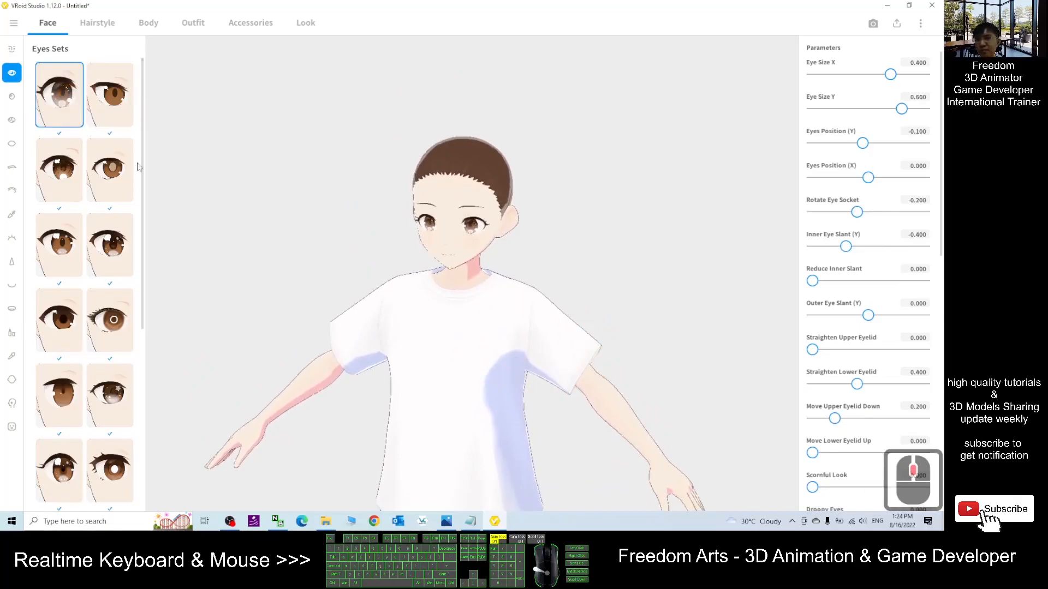
left_click(12, 240)
scroll(382, 188, "up", 5)
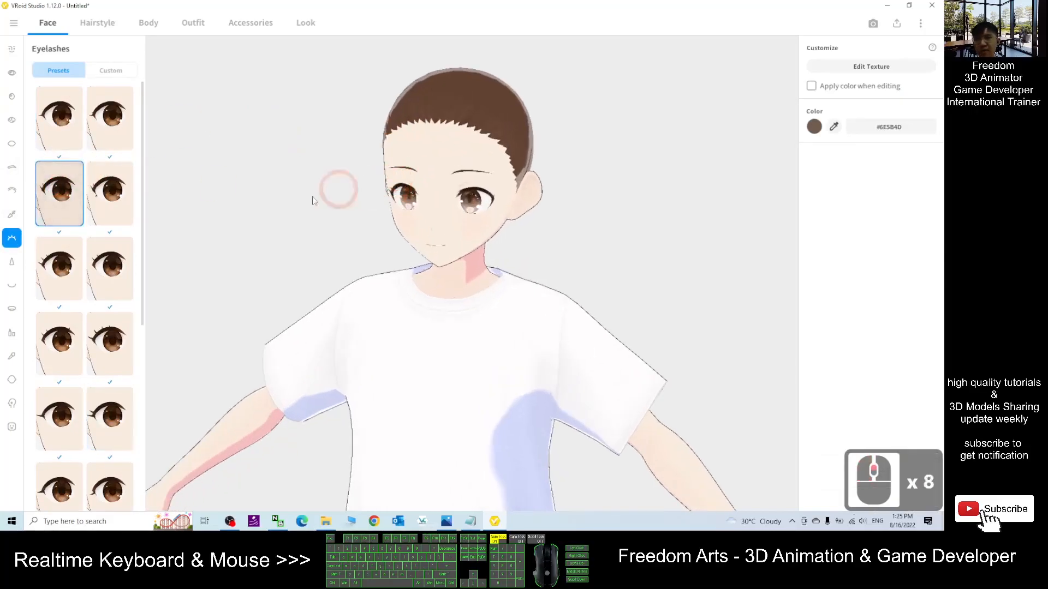
left_click(52, 257)
scroll(366, 240, "up", 3)
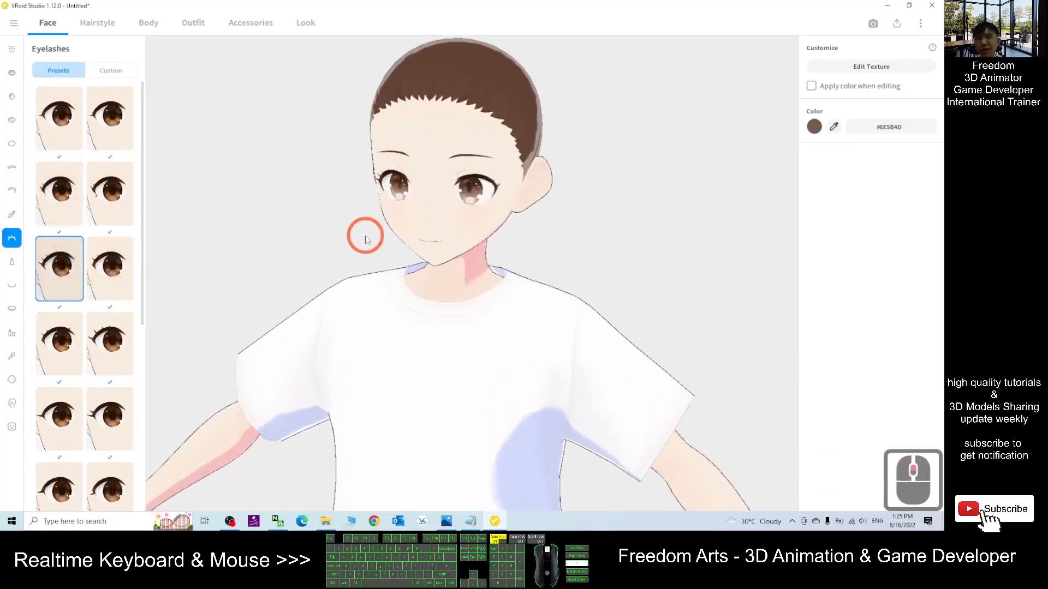
scroll(328, 245, "down", 6)
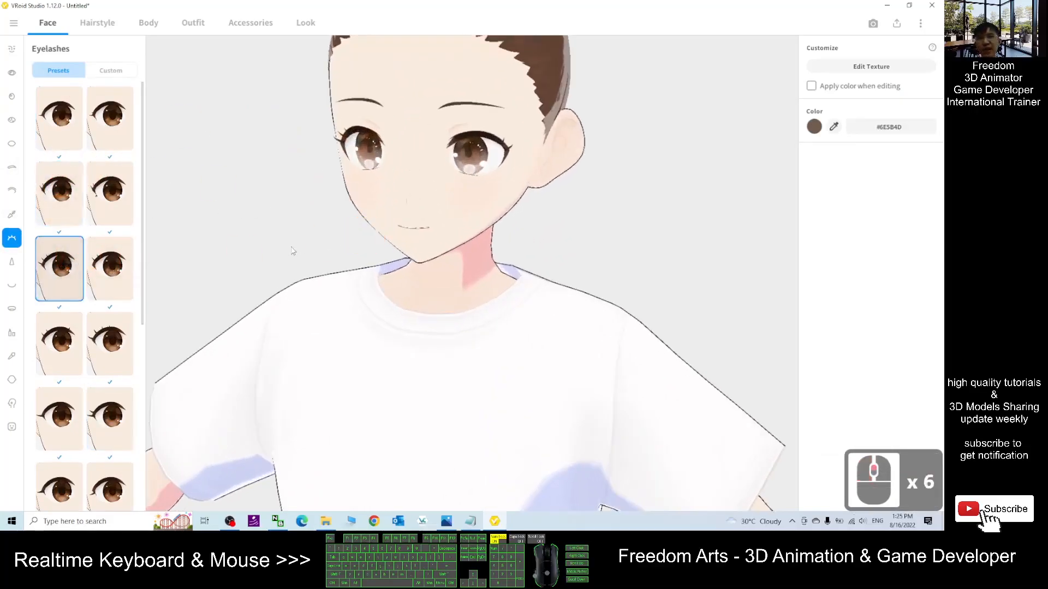
scroll(296, 243, "down", 9)
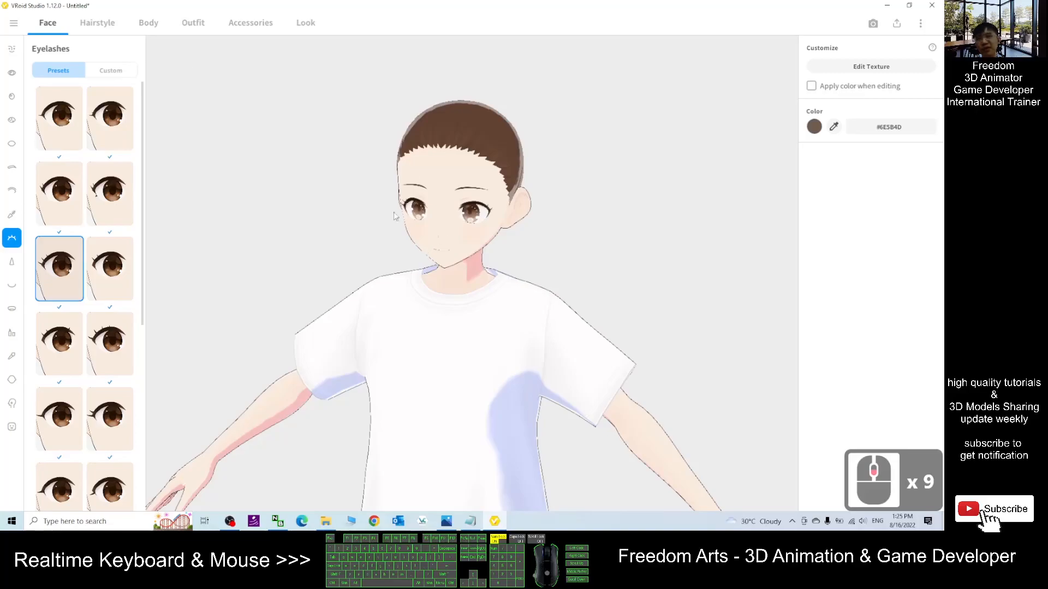
left_click(497, 523)
left_click(898, 8)
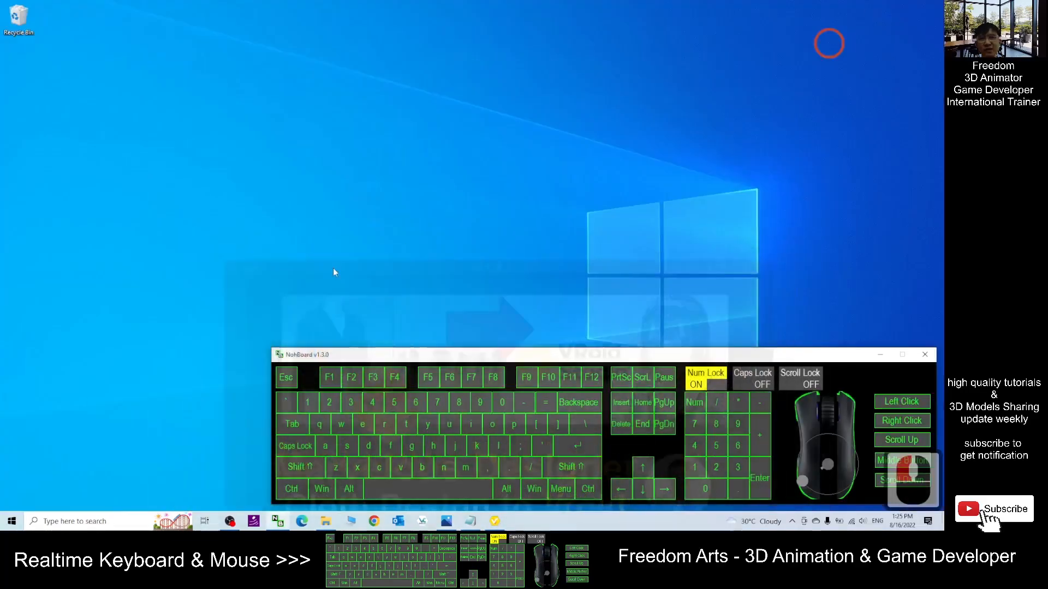
left_click(446, 521)
left_click(495, 522)
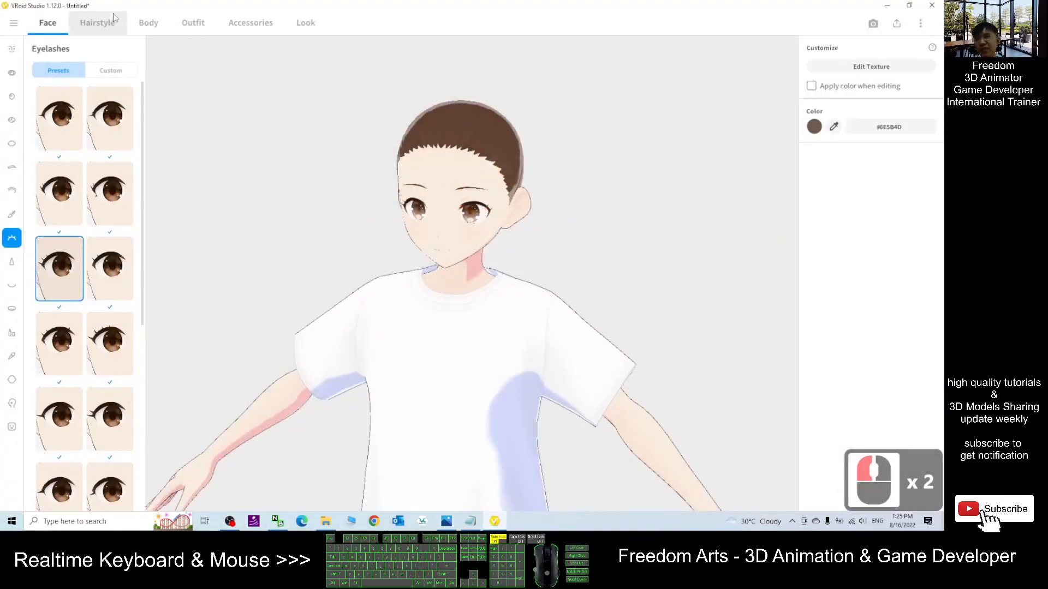
- Open Hairstyle and apply the left hairstyle set in the fourth row
left_click(98, 22)
left_click(89, 149)
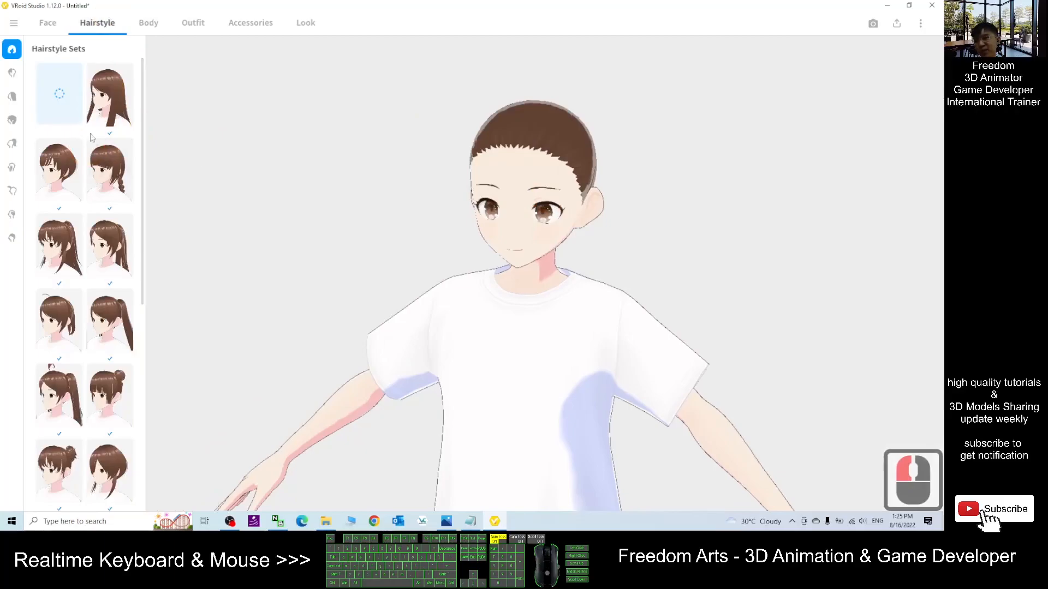
left_click(59, 322)
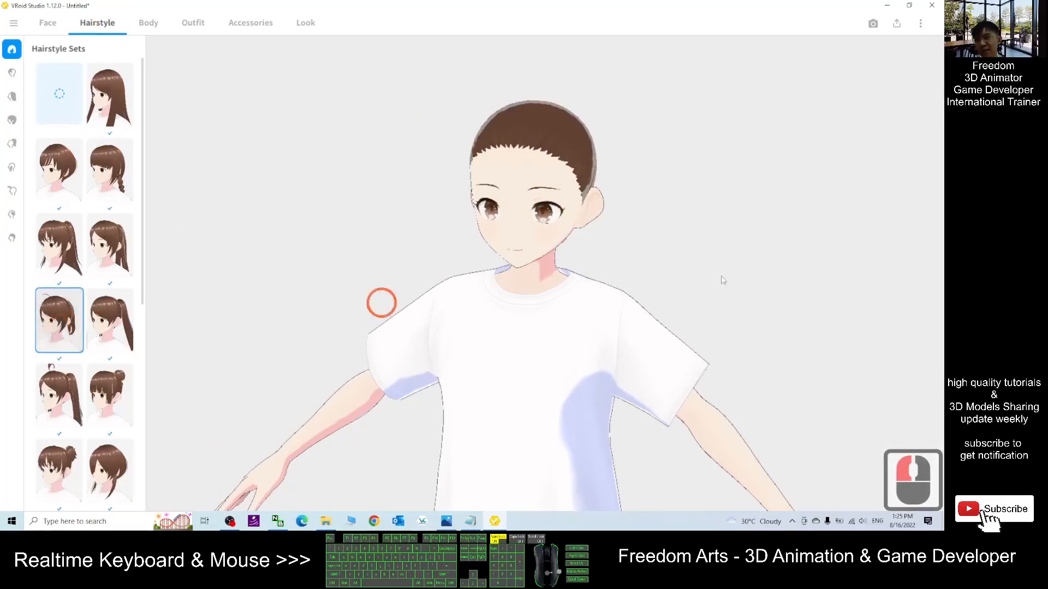
- Zoom and orbit around the model to inspect the new hairstyle
scroll(518, 251, "down", 7)
scroll(533, 268, "down", 5)
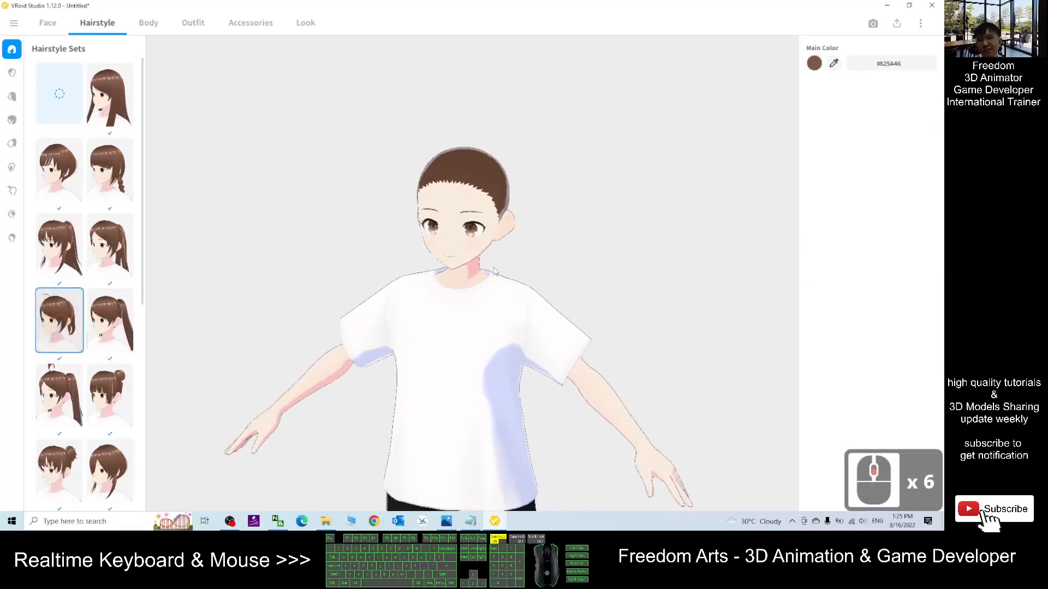
left_click_drag(533, 268, 374, 276)
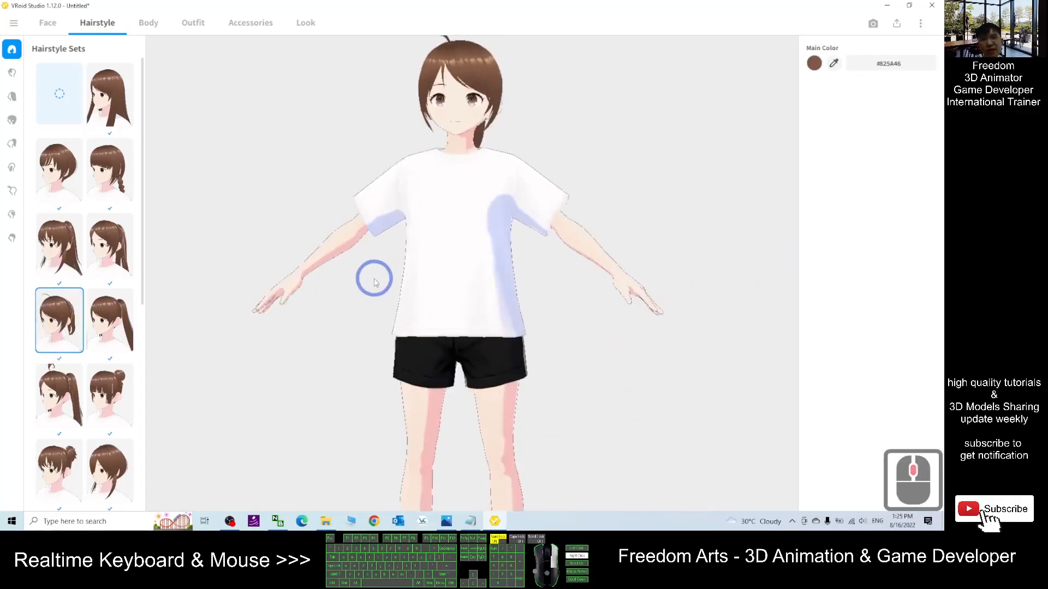
right_click_drag(559, 255, 573, 289)
scroll(516, 318, "down", 14)
left_click_drag(577, 297, 461, 273)
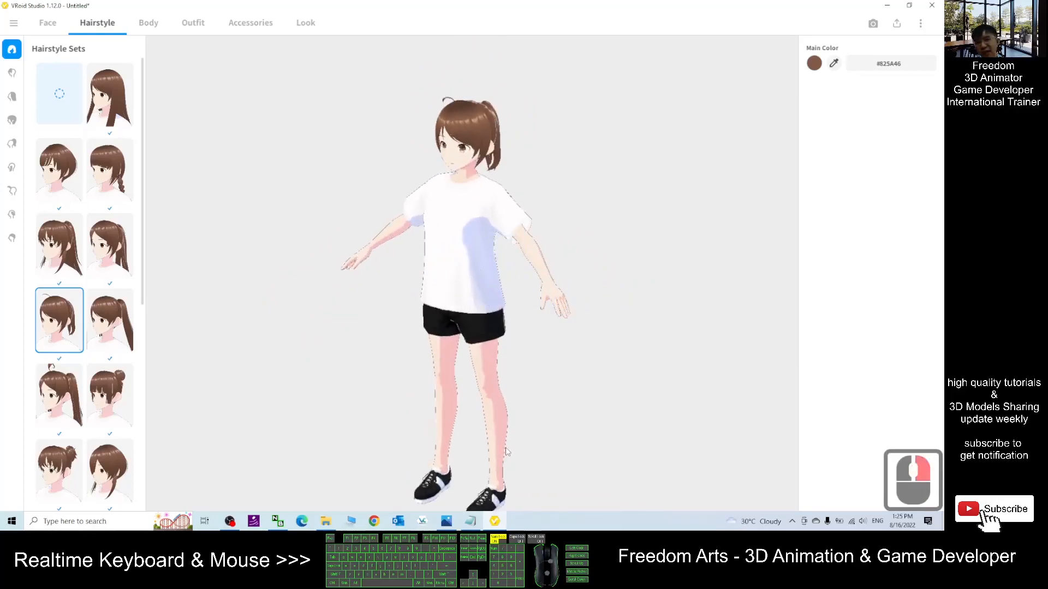
- Remove the character's top by selecting the empty preset under Outfit Tops
left_click(217, 38)
left_click(11, 73)
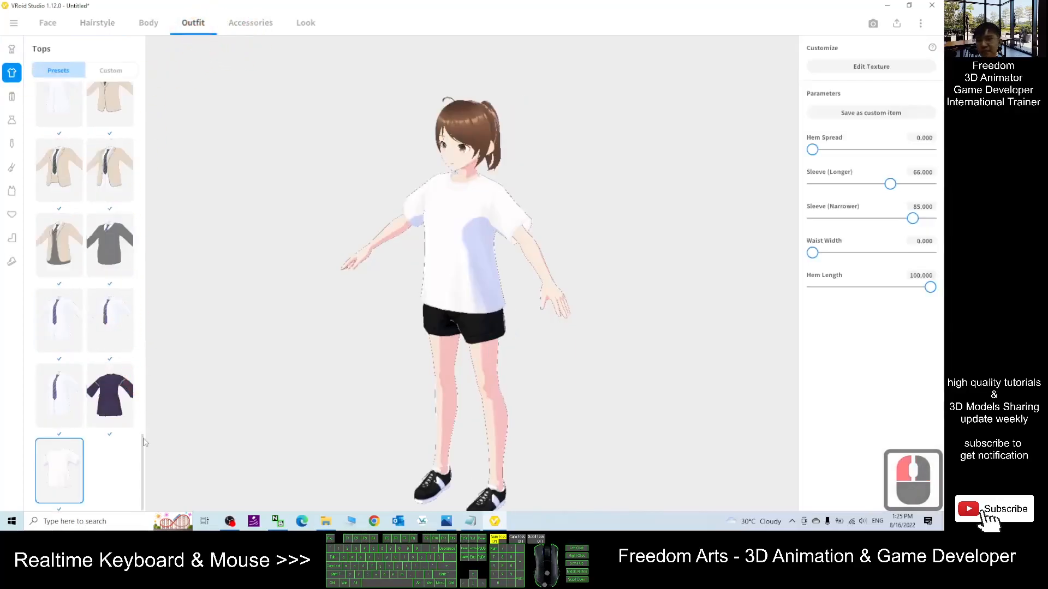
left_click(446, 521)
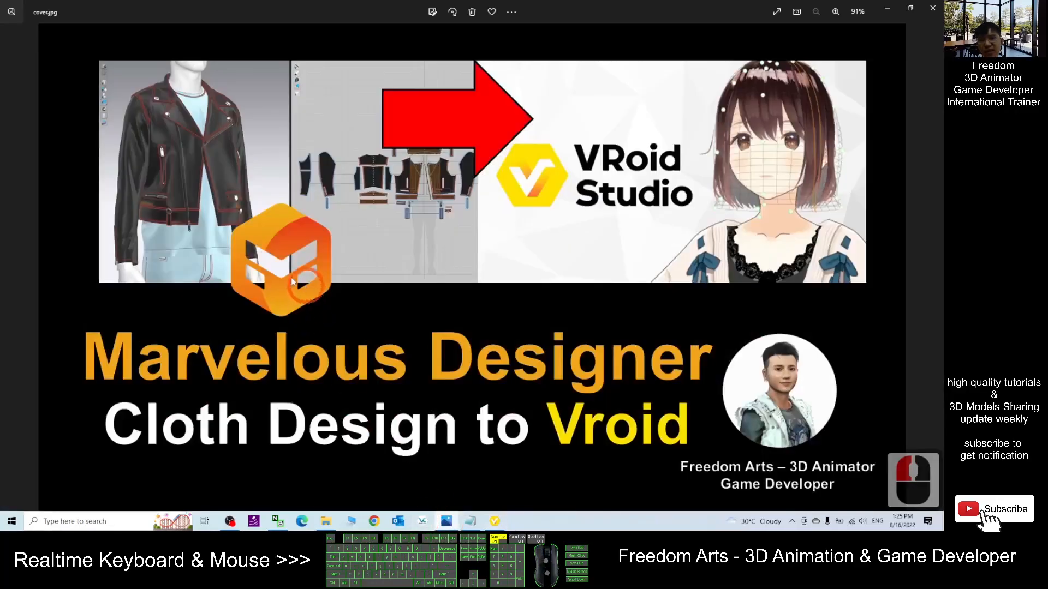
left_click(887, 8)
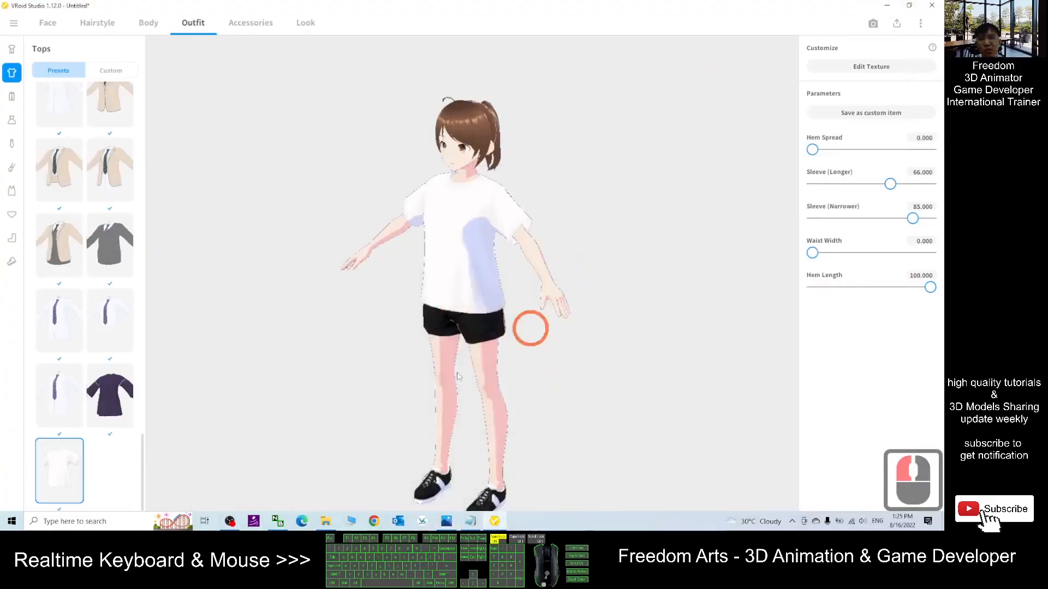
left_click_drag(540, 473, 566, 391)
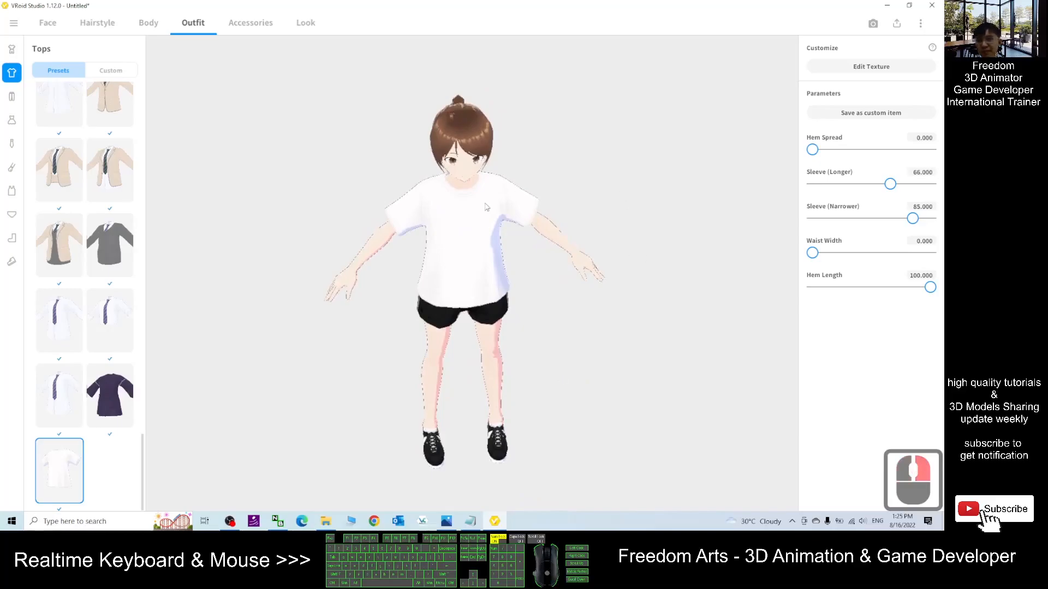
left_click_drag(143, 463, 112, 57)
left_click(18, 73)
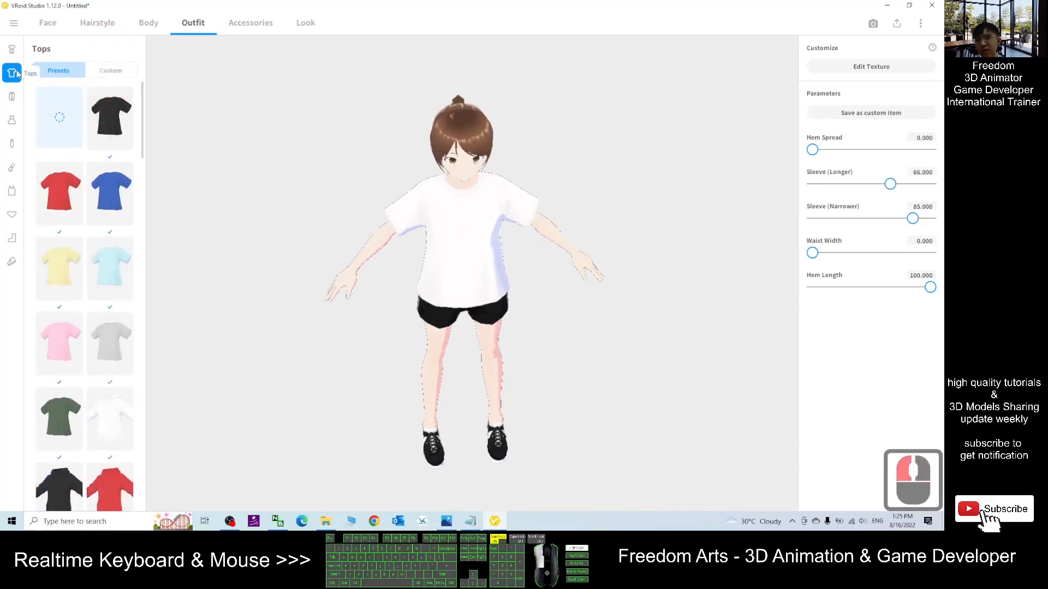
double_click(58, 119)
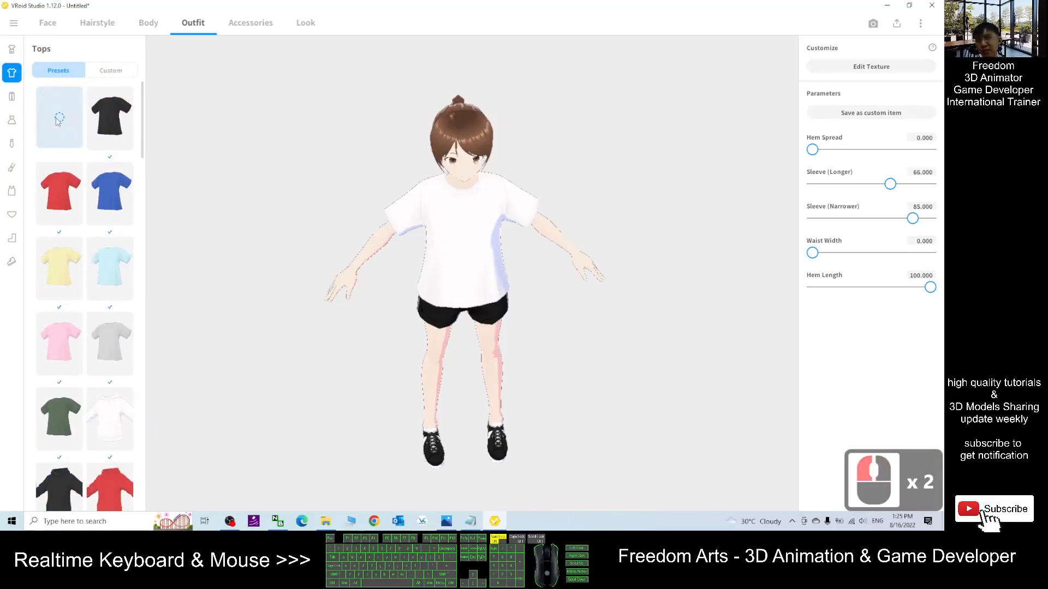
left_click(57, 119)
middle_click_drag(652, 357, 628, 349)
mouse_move(628, 352)
right_mouse_down()
mouse_move(623, 335)
mouse_move(615, 342)
right_mouse_up()
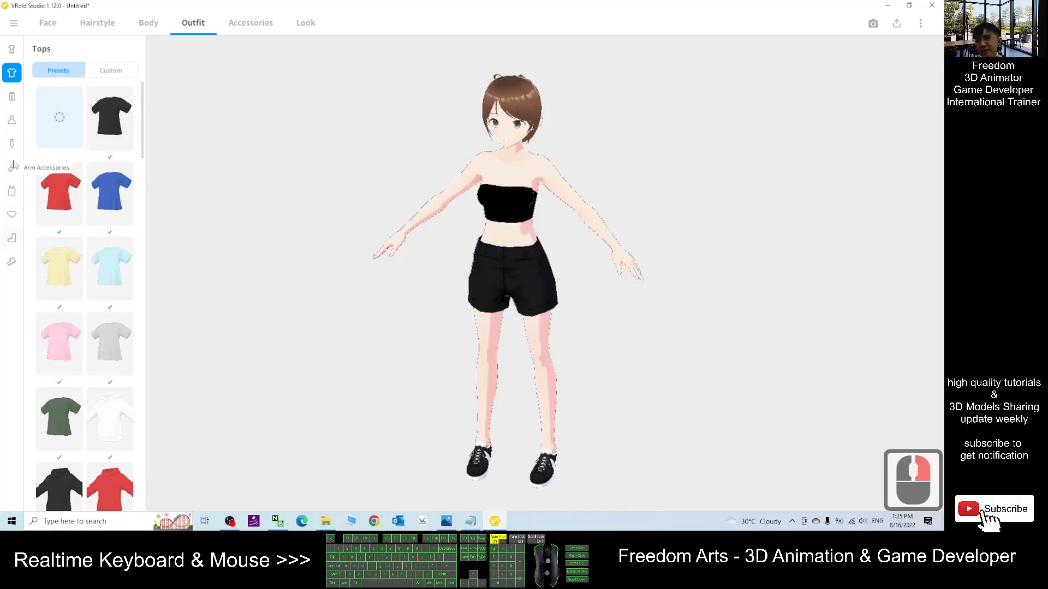
- Open Bottoms and swap the shorts for the shorter black shorts preset near the top of the list
left_click(11, 96)
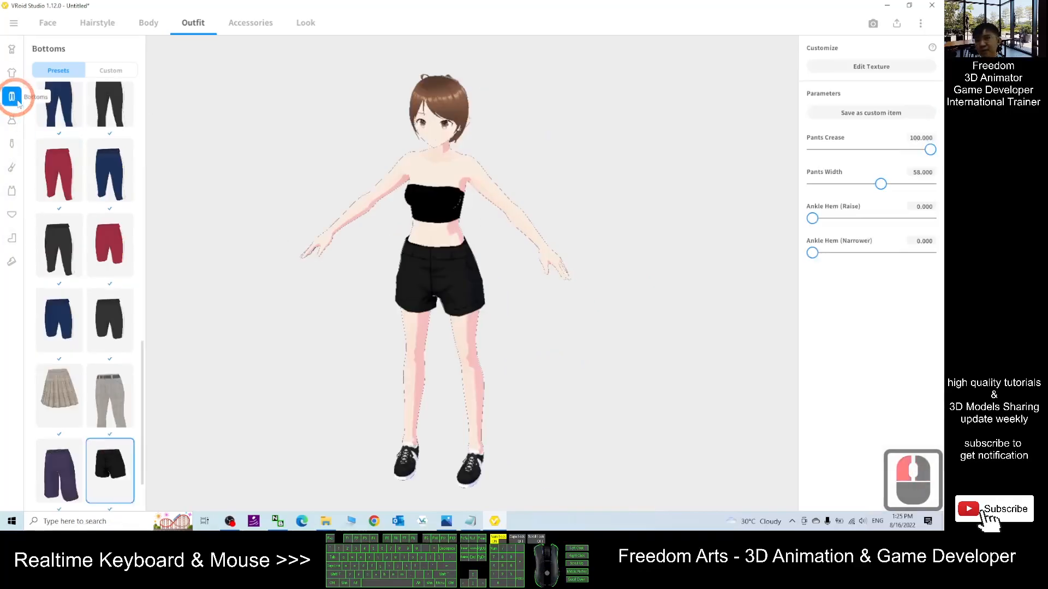
left_click_drag(143, 375, 134, 112)
left_click(87, 108)
double_click(427, 248)
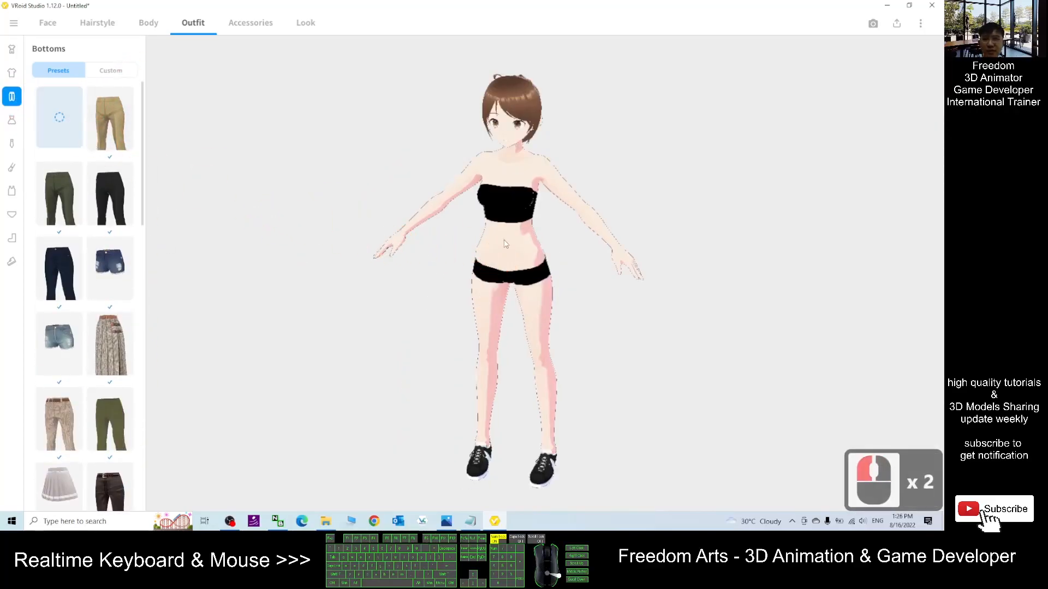
left_click_drag(573, 289, 498, 336)
right_click_drag(497, 338, 429, 344)
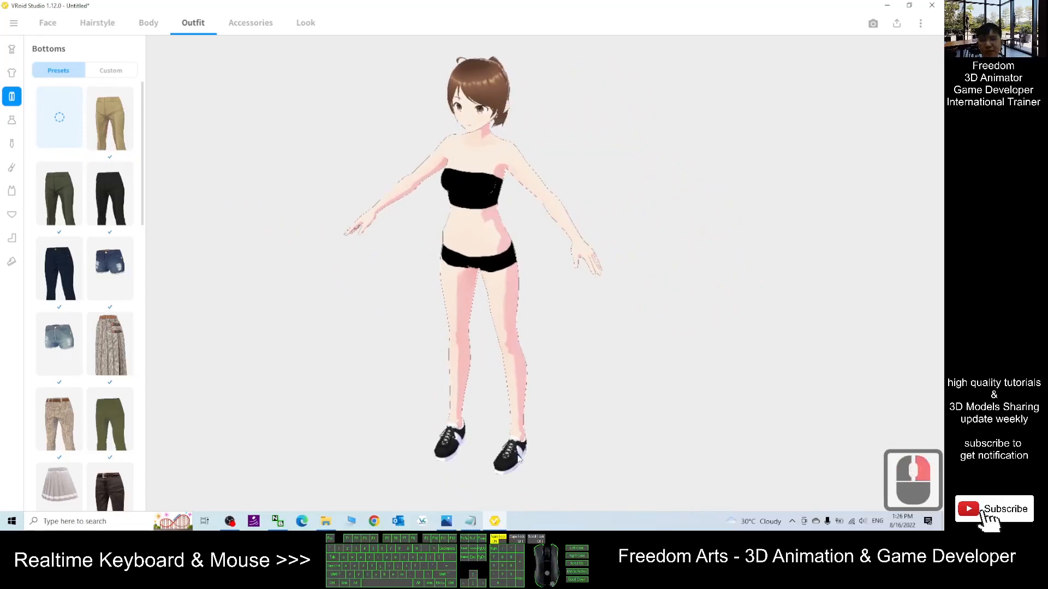
- Open Shoes and remove the character's shoes by selecting the empty preset
left_click(12, 238)
left_click(11, 262)
left_click(65, 121)
left_click_drag(143, 376, 150, 96)
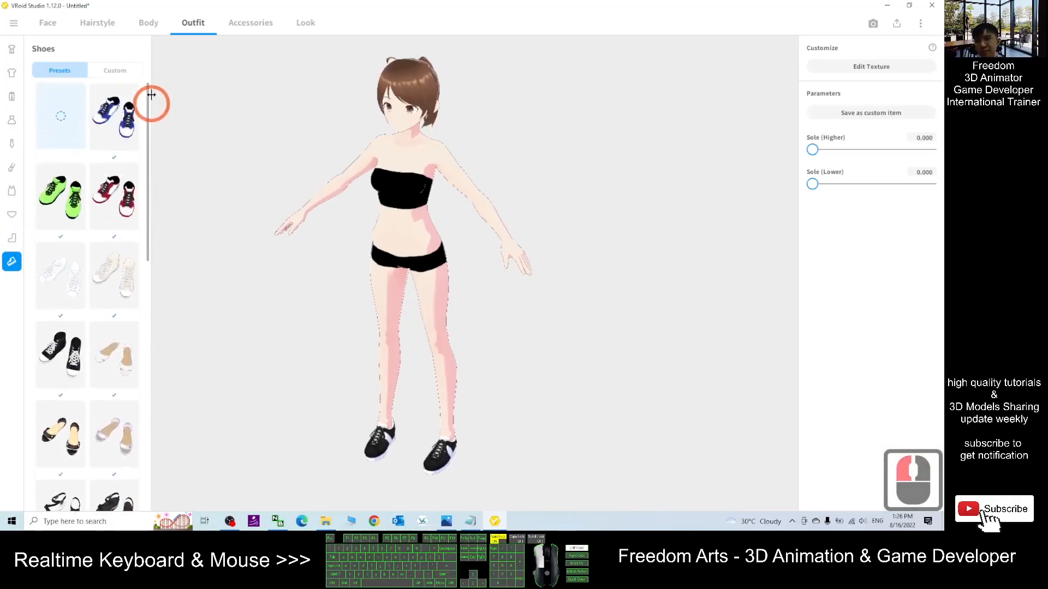
left_click(75, 108)
middle_click_drag(584, 325, 561, 331)
mouse_move(561, 332)
right_mouse_down()
mouse_move(608, 332)
mouse_move(562, 331)
right_mouse_up()
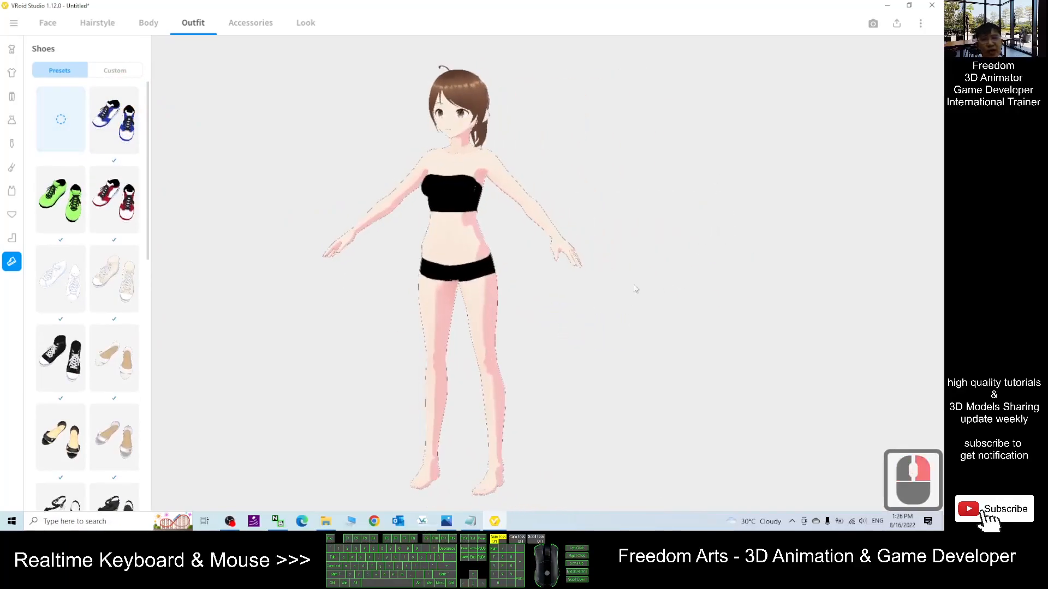
- Open the Export as VRM view for the avatar
left_click(898, 24)
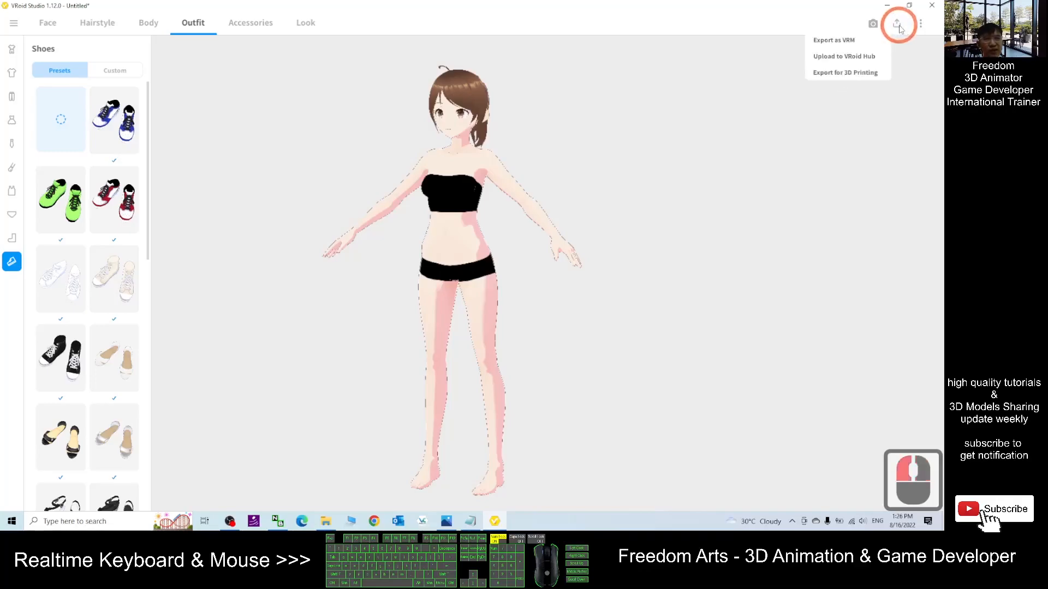
left_click(834, 42)
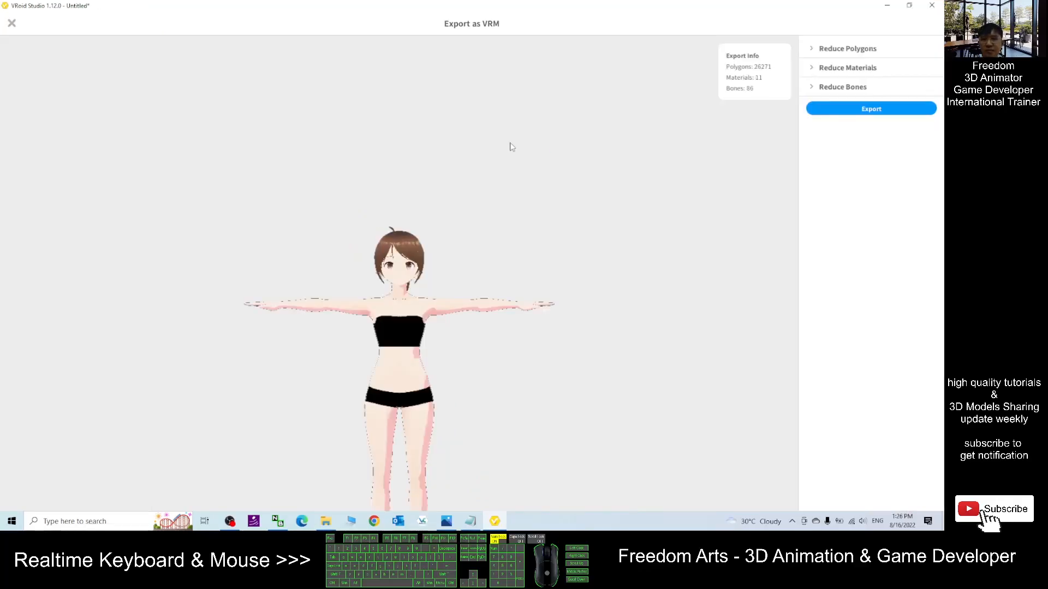
middle_click_drag(447, 410, 460, 247)
right_click_drag(511, 240, 487, 252)
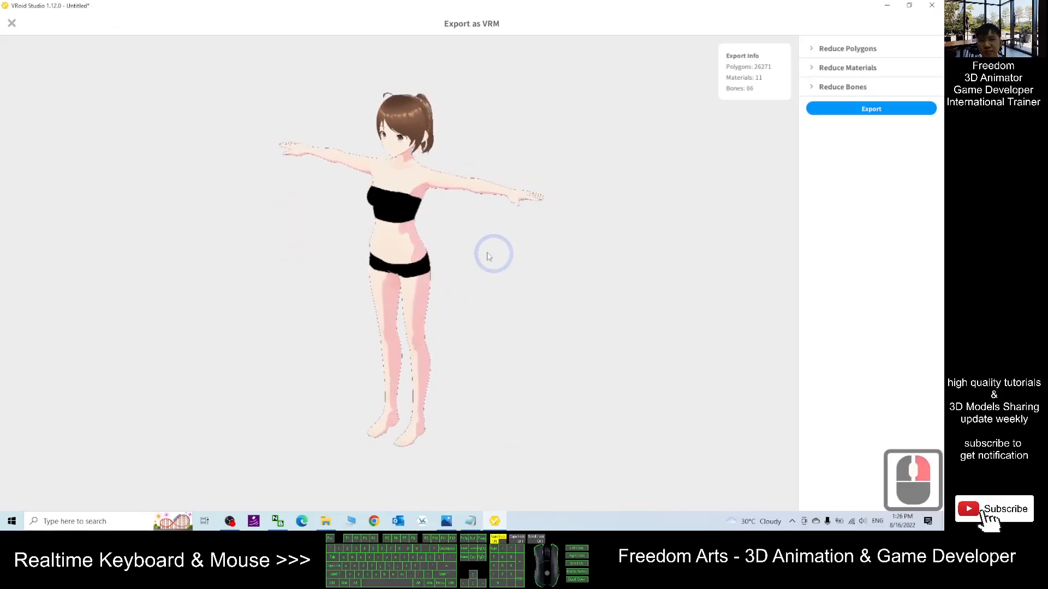
- Start the export and set the VRM title to vroidfemale01
left_click(230, 521)
left_click(748, 360)
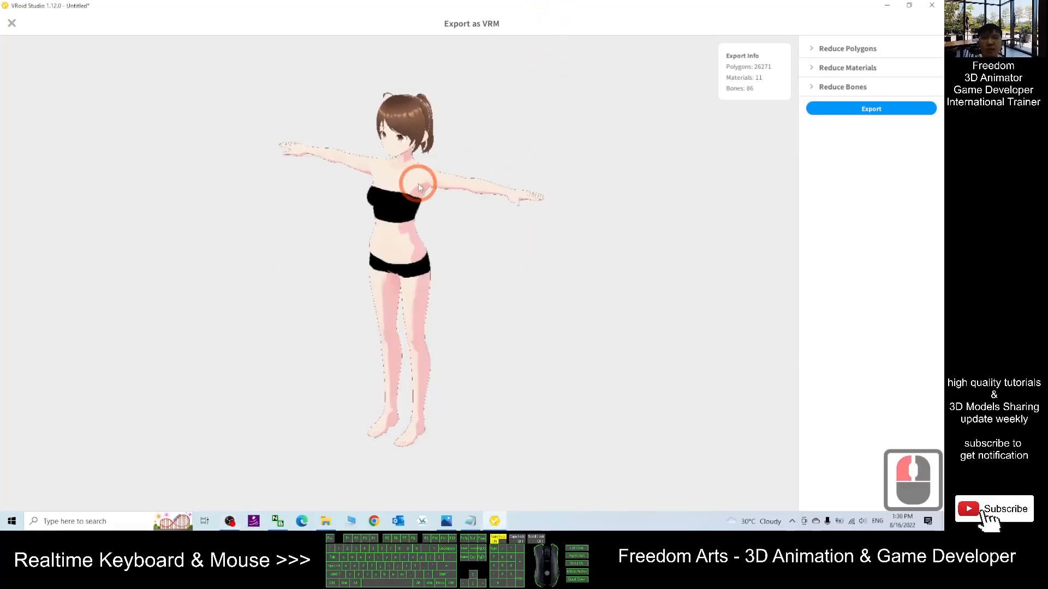
left_click(871, 108)
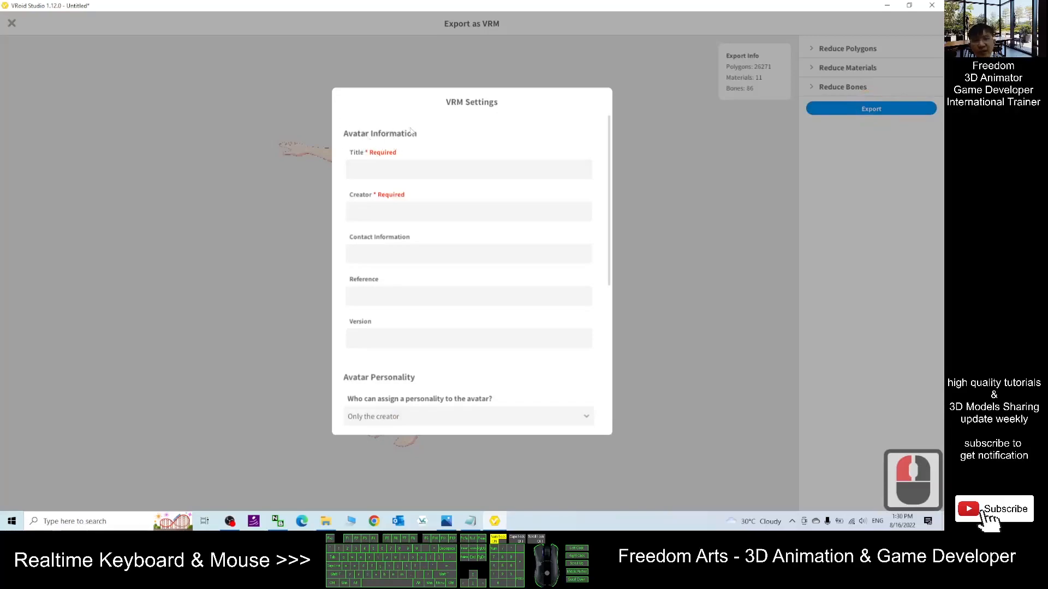
left_click(365, 170)
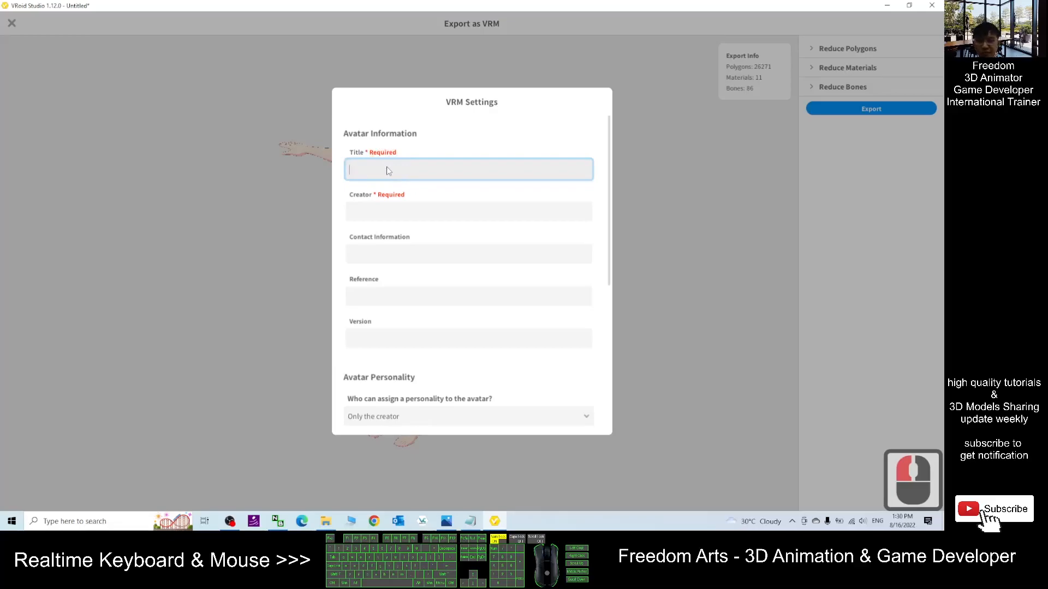
type("vroid")
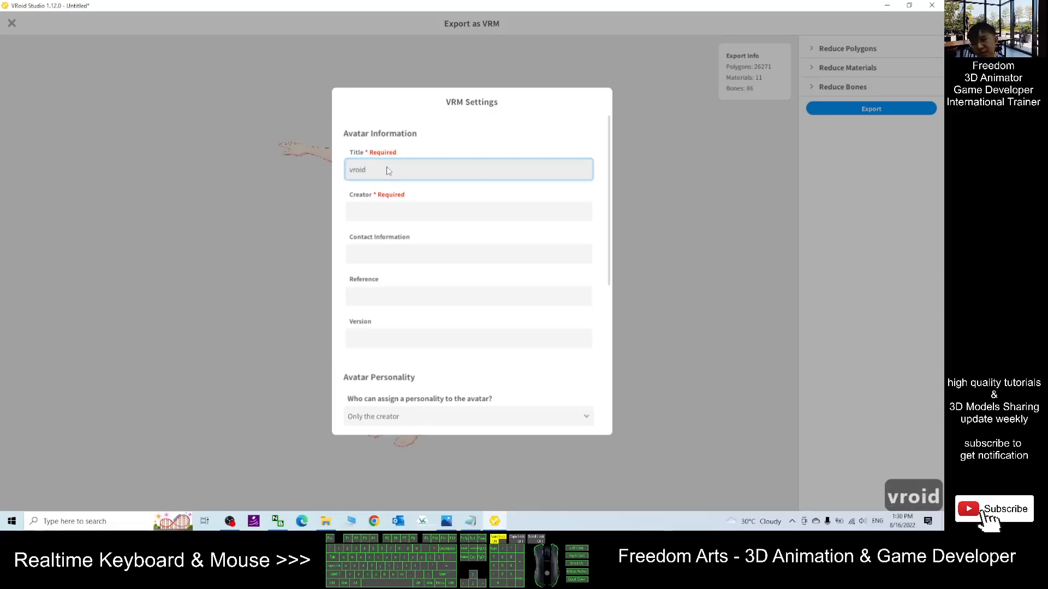
type("female01")
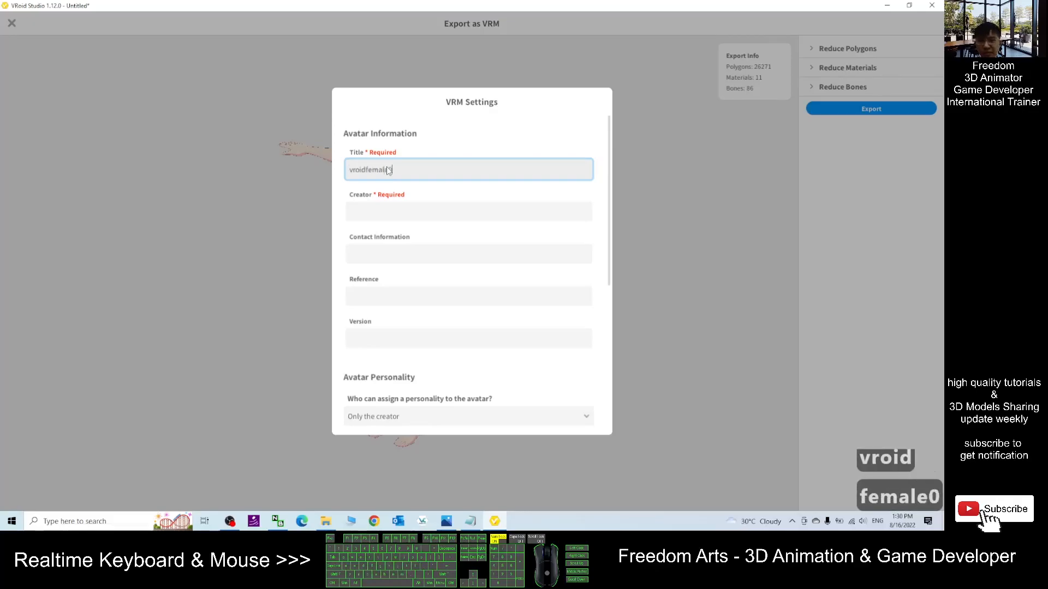
- Fill in the creator's name in the Creator field
left_click(392, 213)
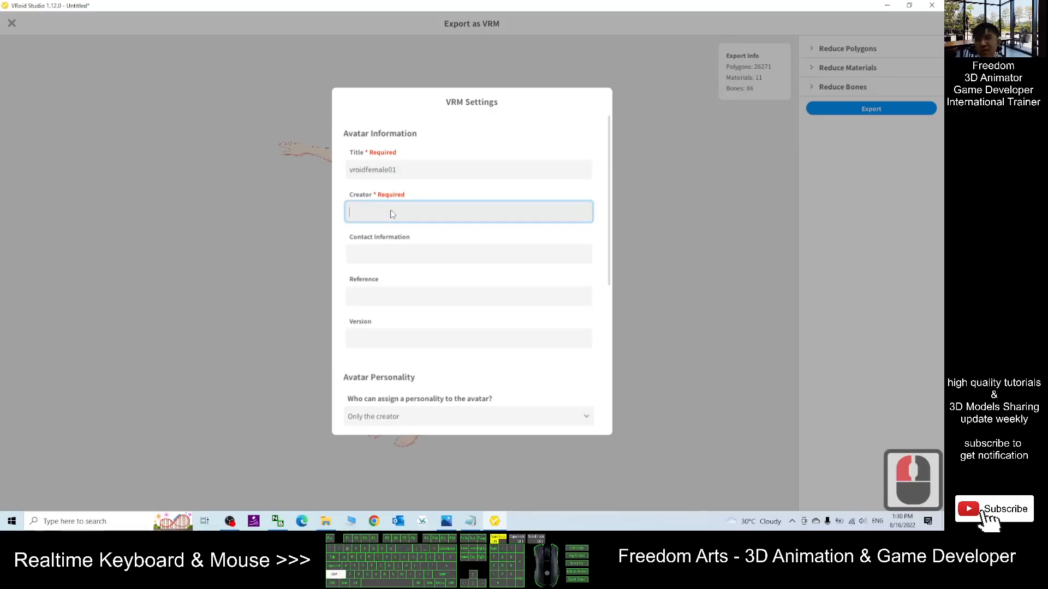
type("Fred")
key("BackSpace")
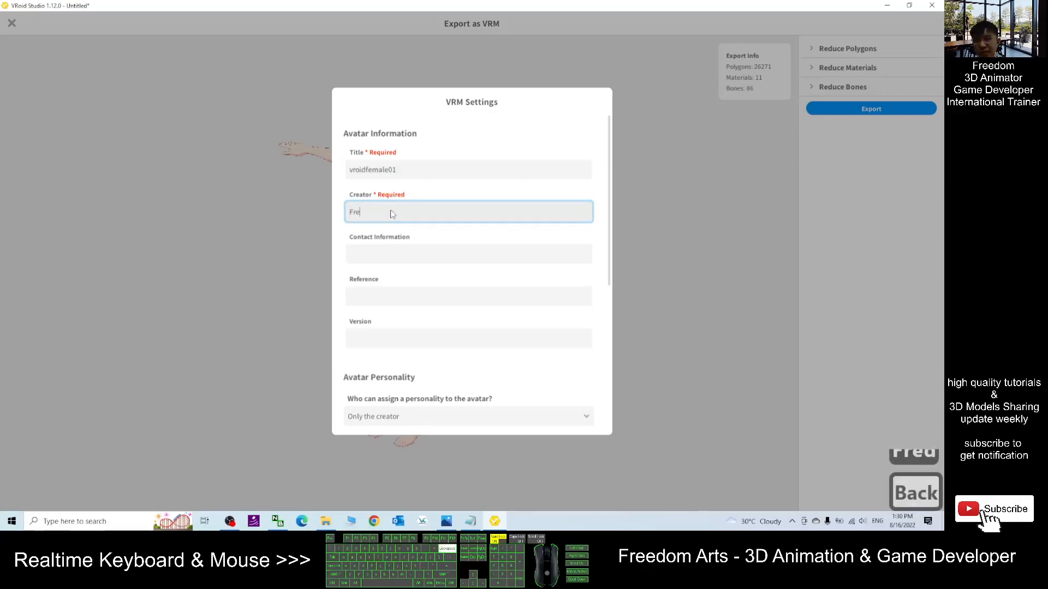
type("edom")
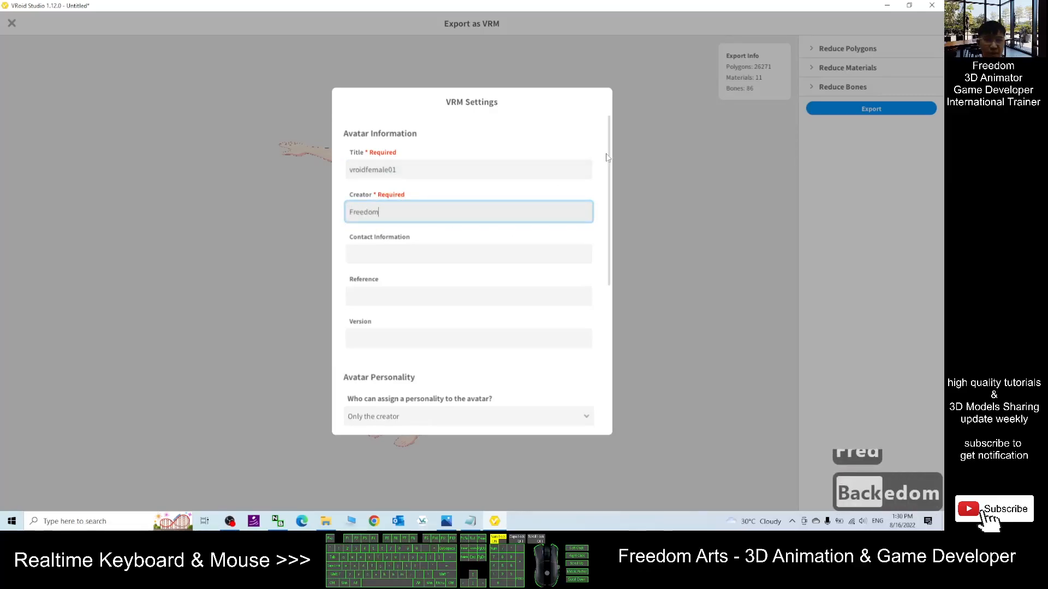
- Confirm the VRM settings export and browse to the Desktop in the save dialog
left_click_drag(606, 210, 569, 421)
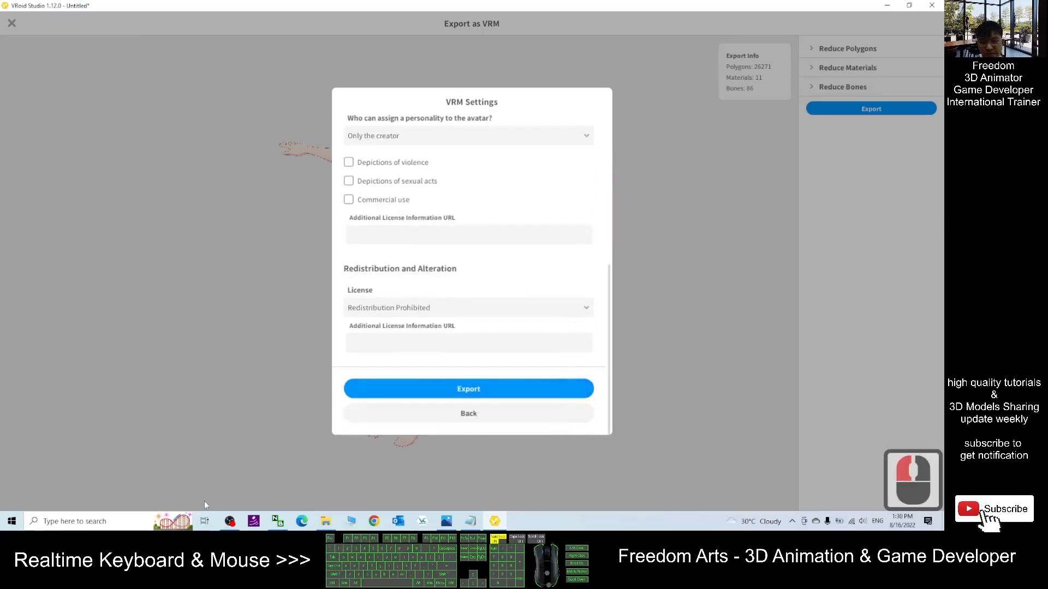
left_click(453, 390)
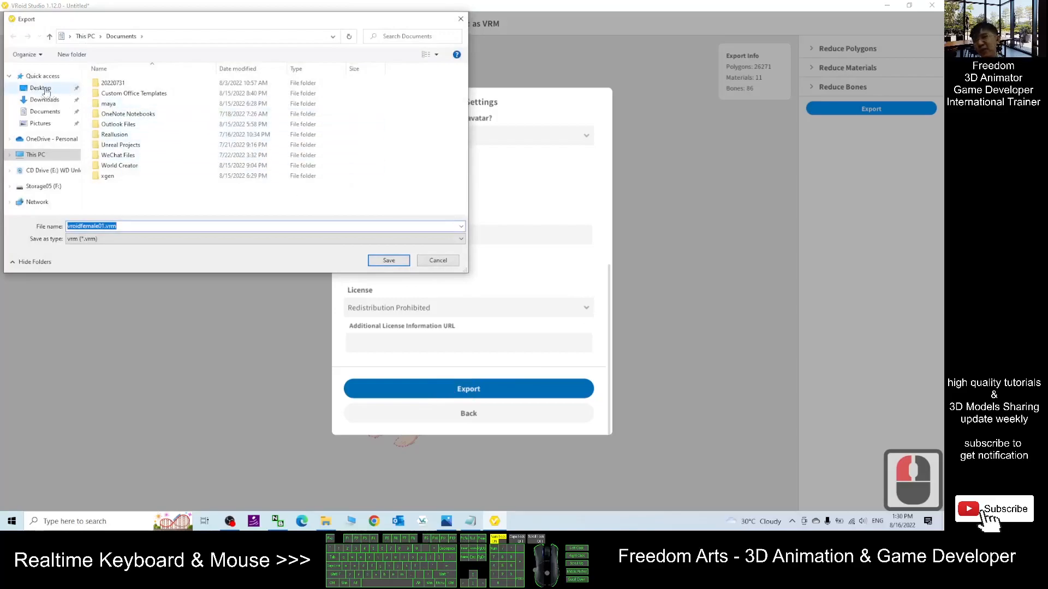
left_click(40, 89)
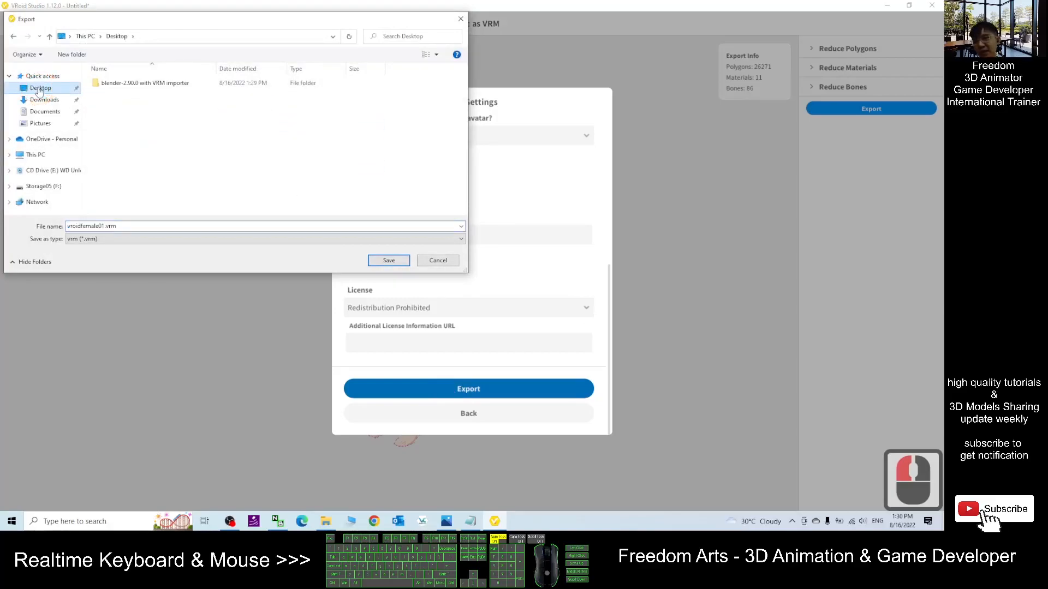
- Switch to Notepad and review the workflow notes for the avatar design step, then return to the save dialog
left_click(472, 523)
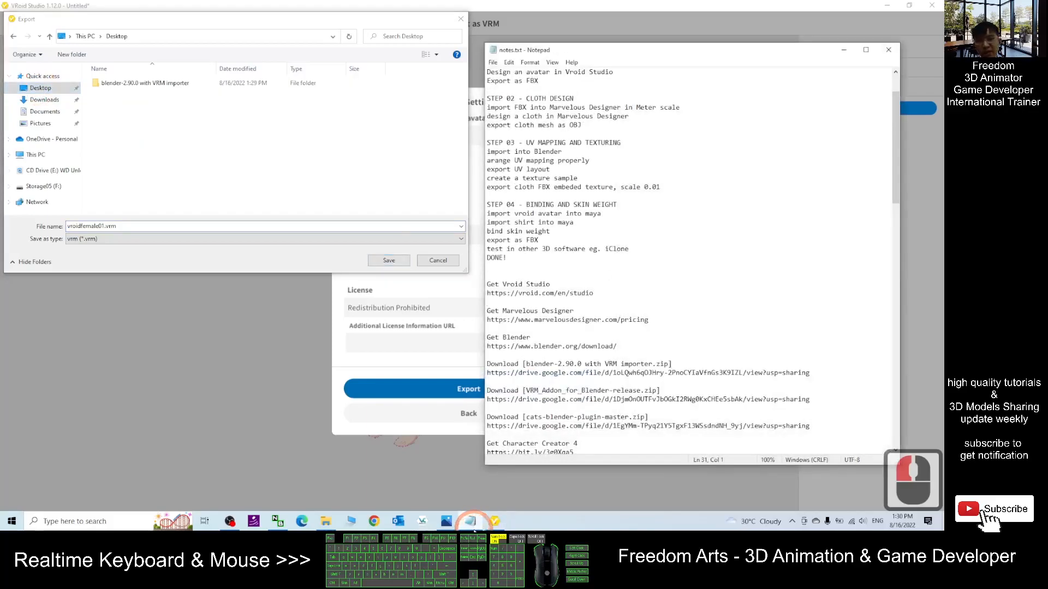
scroll(623, 273, "up", 6)
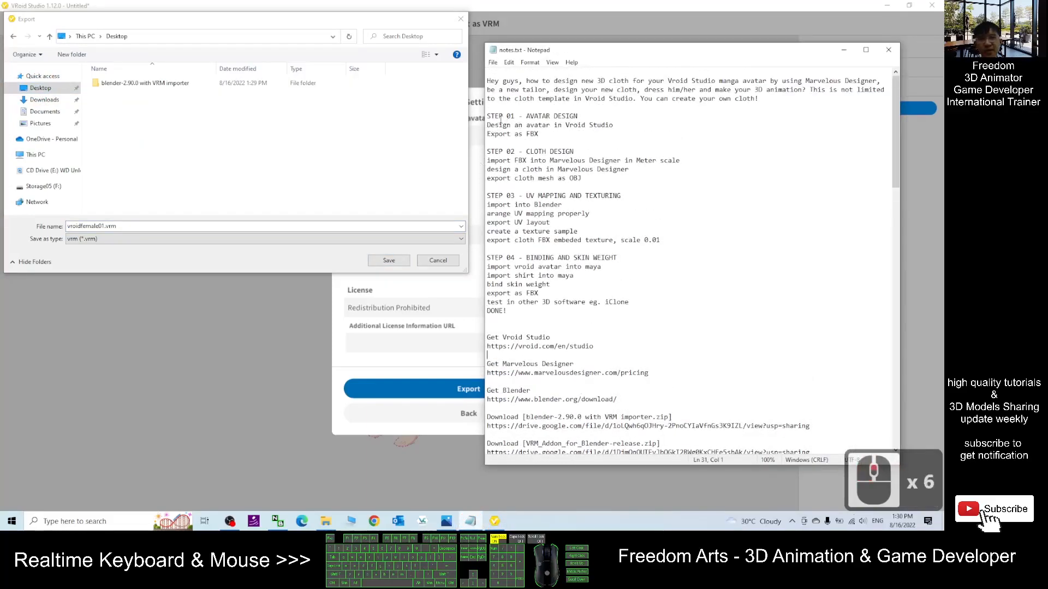
left_click_drag(489, 116, 595, 126)
left_click(547, 125)
mouse_move(507, 133)
left_mouse_down()
mouse_move(540, 134)
mouse_move(518, 137)
left_mouse_up()
left_click(536, 134)
left_click(262, 177)
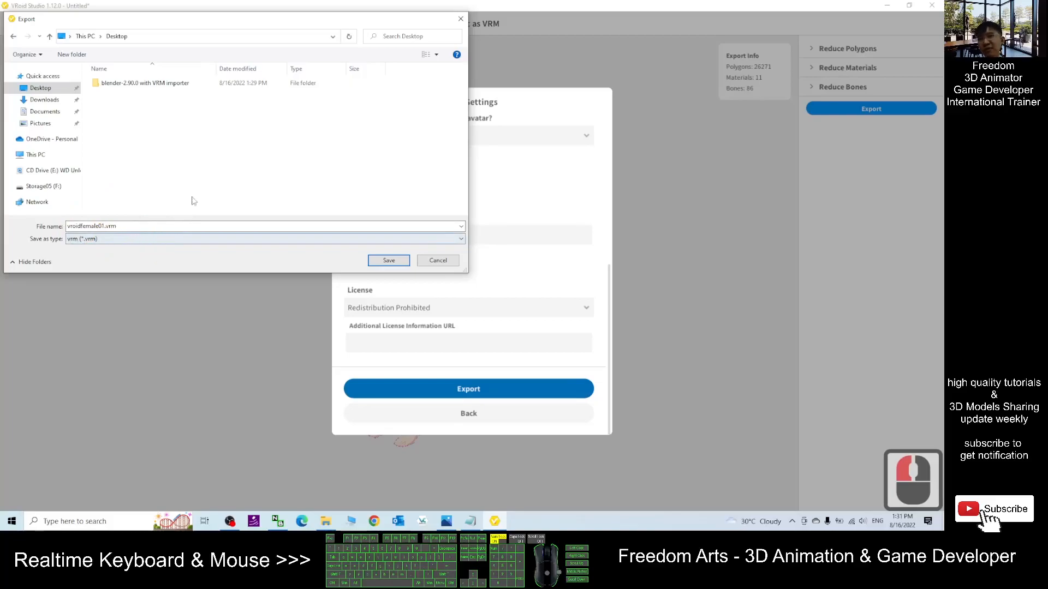
- Create a new folder named Step 01 on the Desktop
left_click(42, 88)
right_click(127, 136)
left_click(171, 229)
left_click(249, 231)
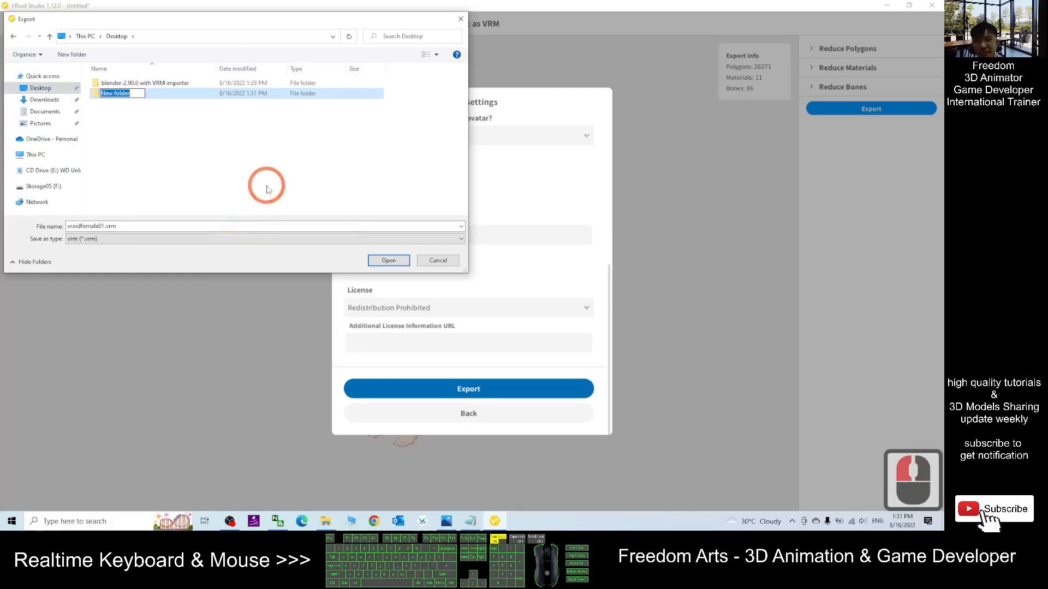
type("Step 01")
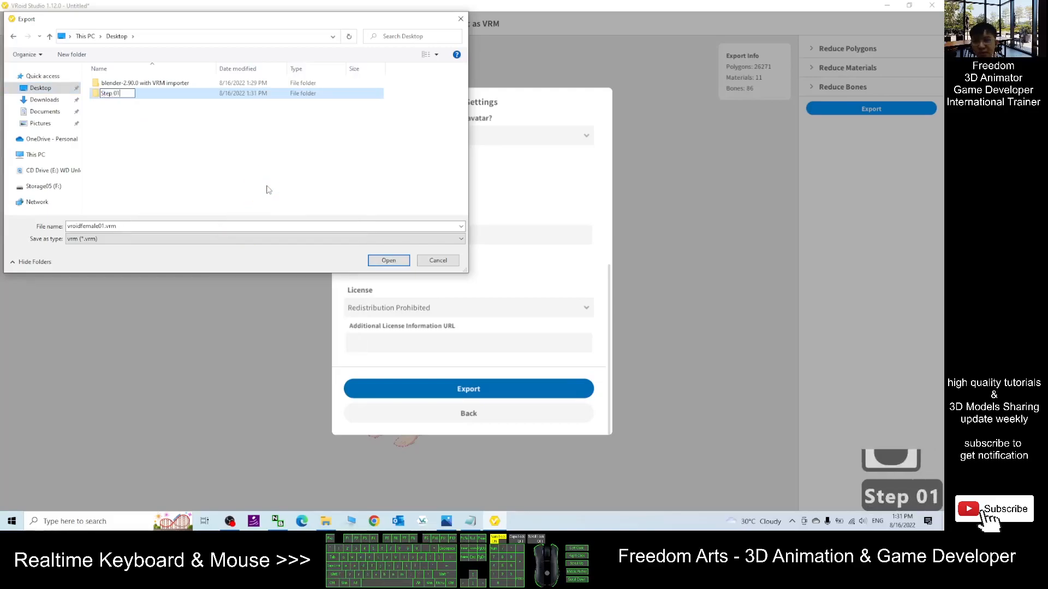
key("Return")
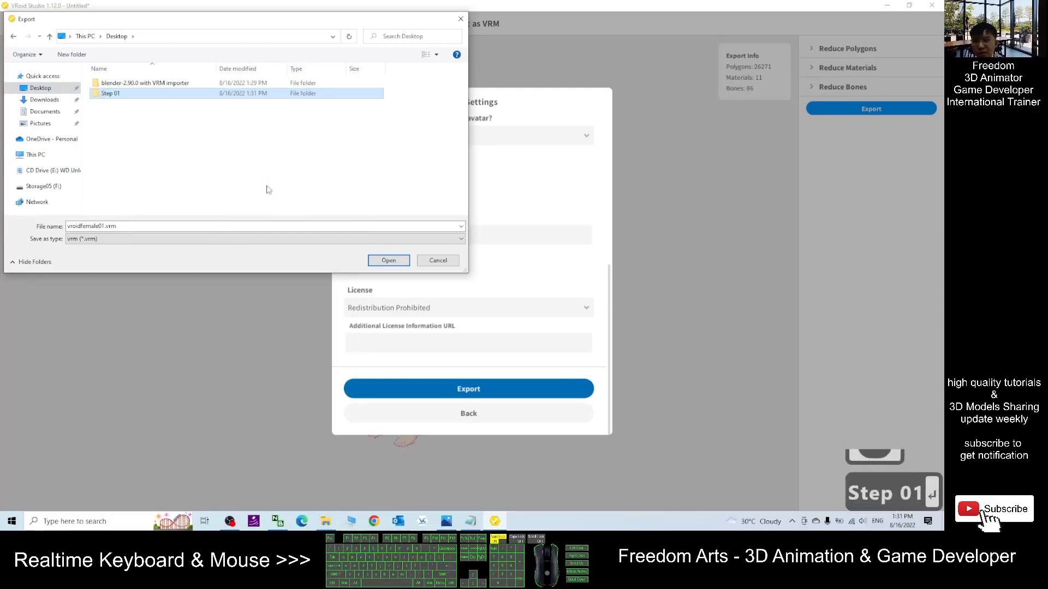
- Open the Step 01 folder and save vroidfemale01.vrm into it
double_click(111, 94)
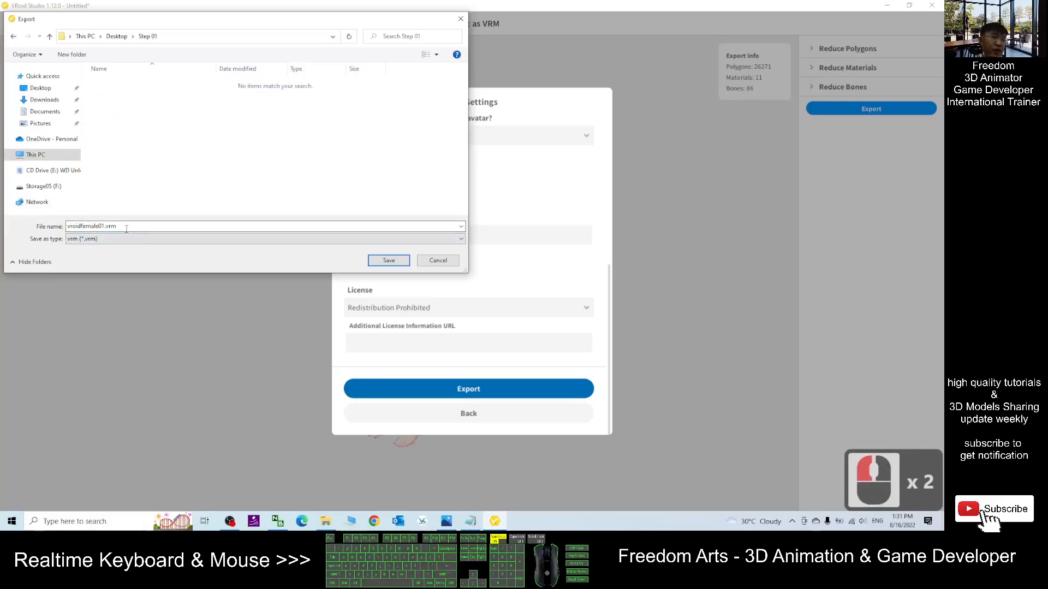
left_click(373, 262)
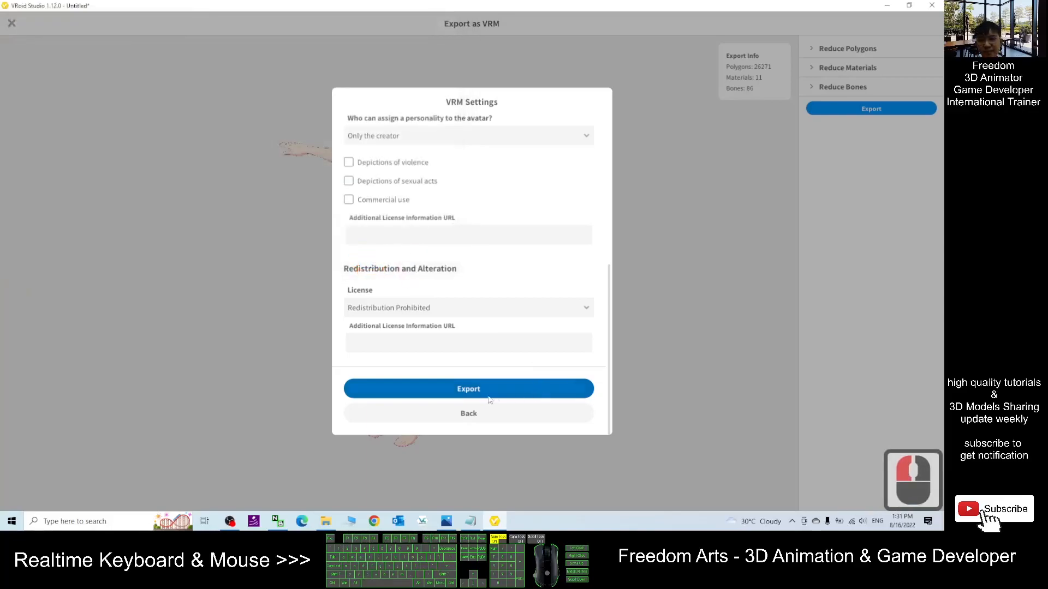
left_click(707, 244)
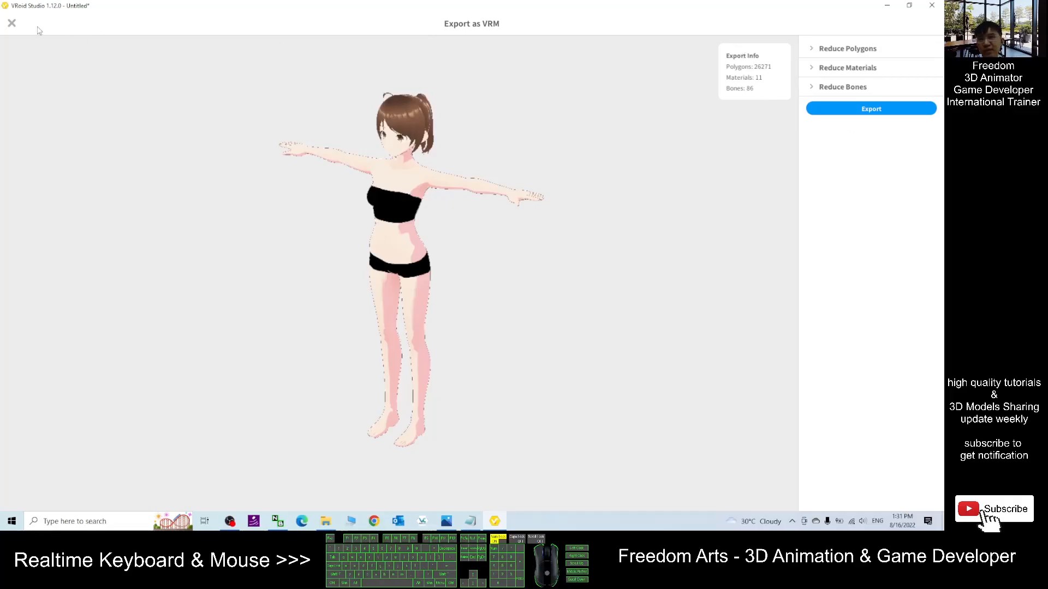
- Close the Export as VRM view and return to the avatar editor
left_click(12, 23)
left_click(11, 23)
scroll(497, 258, "down", 4)
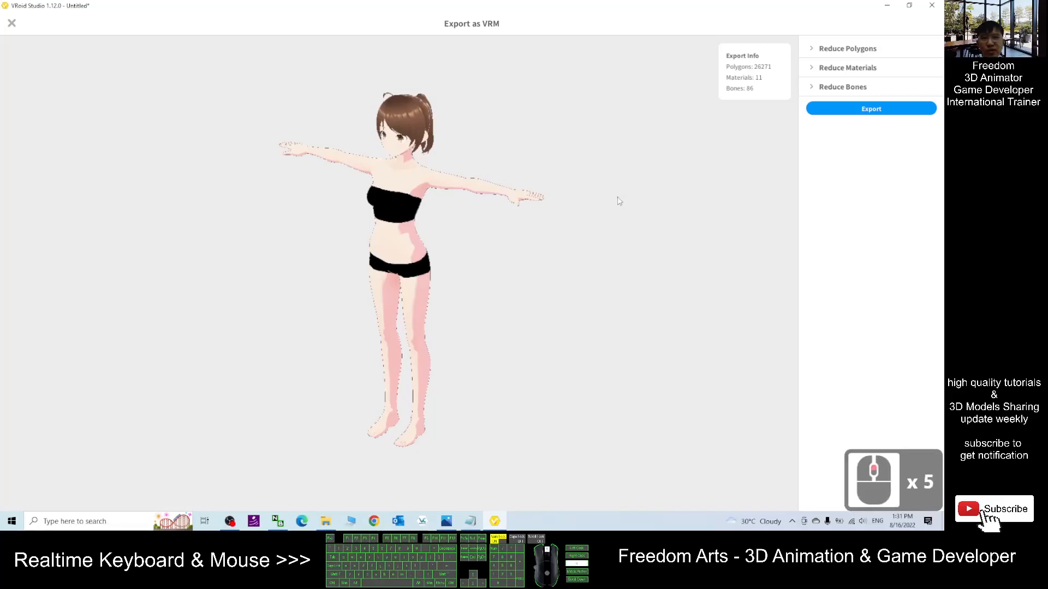
left_click(816, 112)
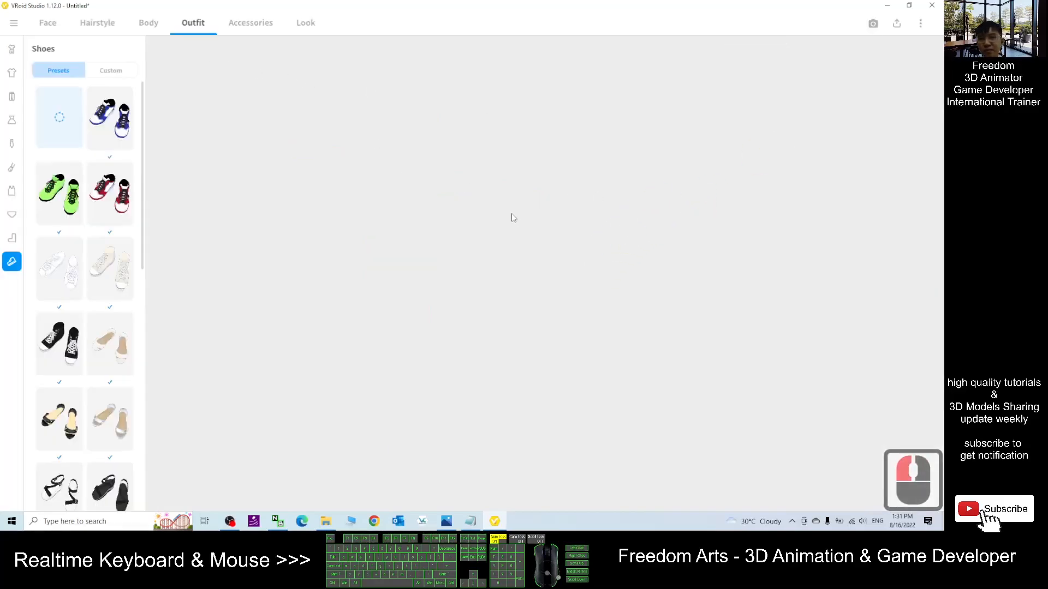
scroll(512, 241, "up", 5)
mouse_move(512, 241)
left_mouse_down()
mouse_move(584, 241)
mouse_move(566, 244)
left_mouse_up()
scroll(498, 267, "down", 4)
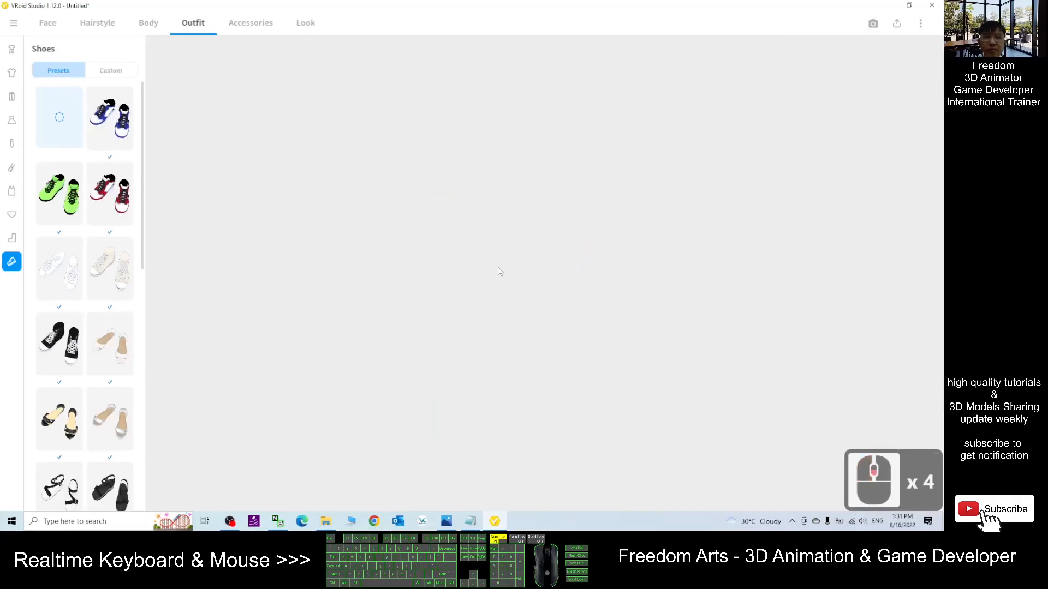
- Zoom and orbit around the avatar to inspect it
scroll(497, 268, "up", 4)
left_click(610, 317)
right_click_drag(613, 317, 601, 312)
scroll(602, 303, "down", 9)
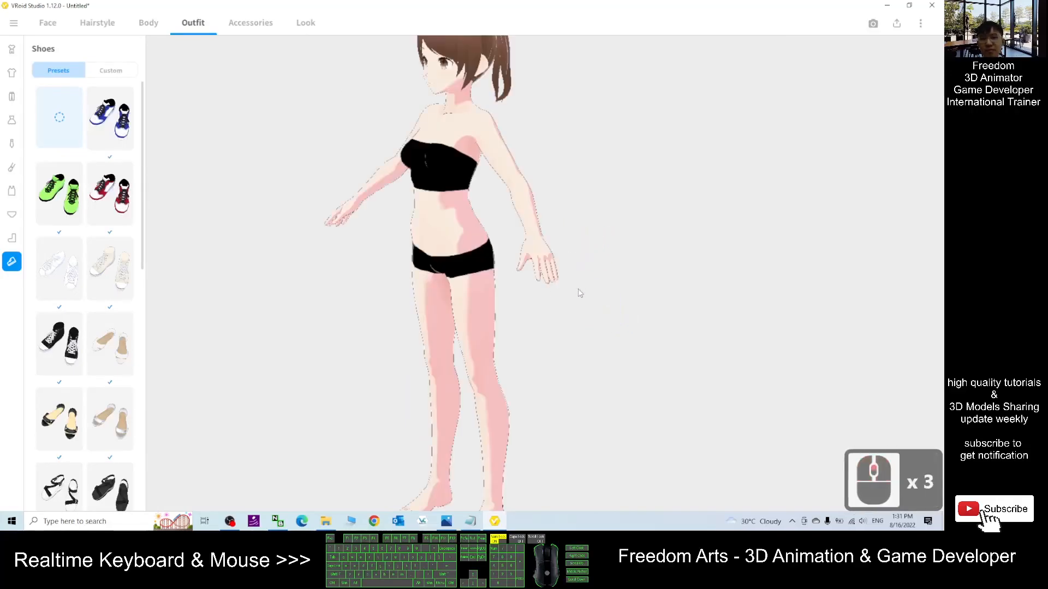
mouse_move(556, 303)
right_mouse_down()
mouse_move(606, 299)
mouse_move(568, 299)
right_mouse_up()
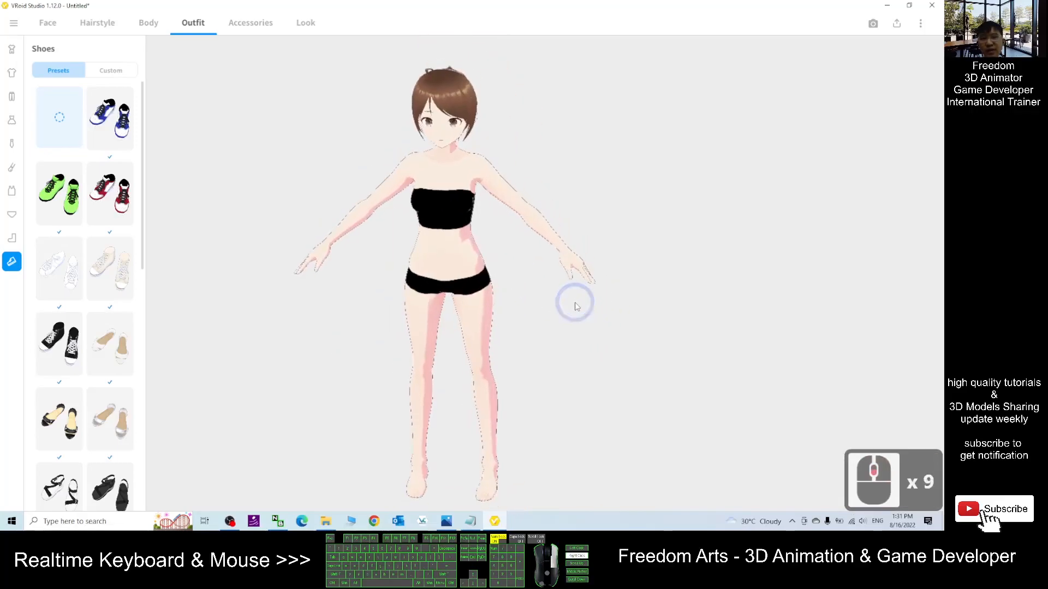
- Open the Step 01 folder on the desktop to check the exported VRM file
left_click_drag(242, 5, 508, 70)
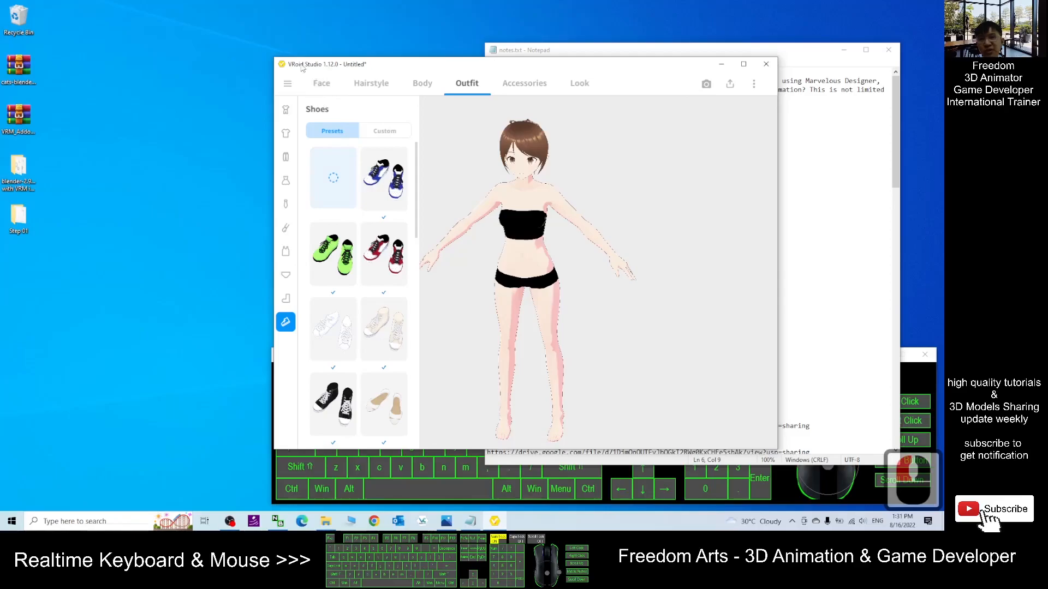
left_click(25, 214)
double_click(25, 214)
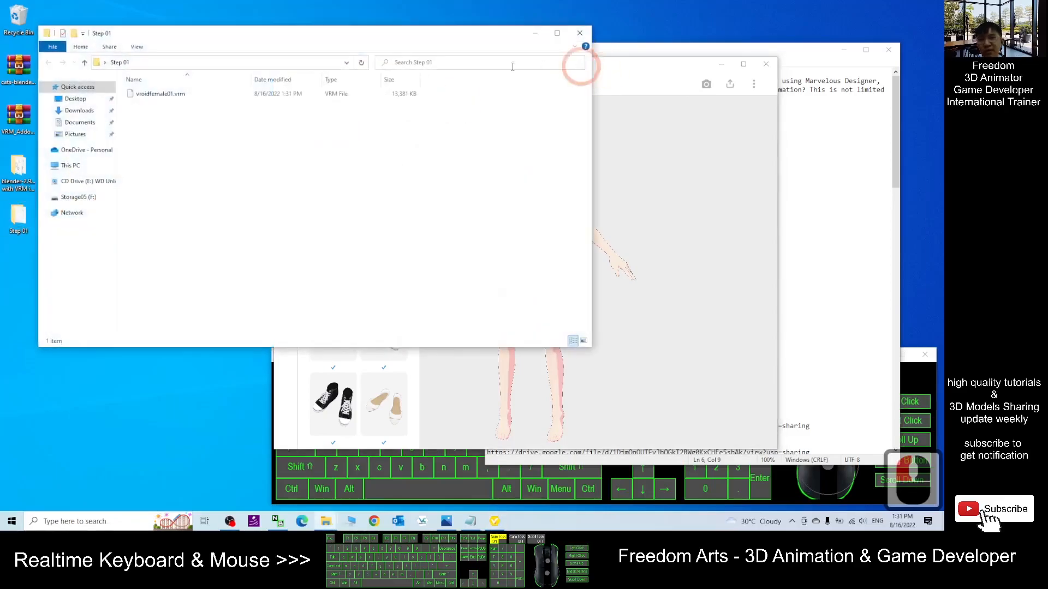
- Reopen the Step 01 folder from the desktop and place it beside the VRoid Studio window
left_click(580, 31)
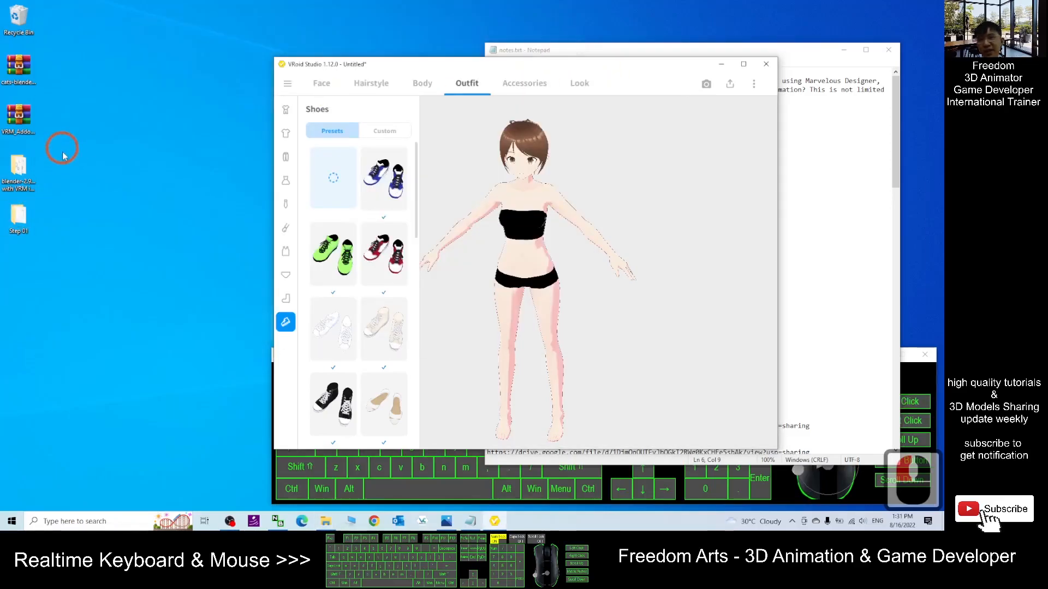
double_click(19, 227)
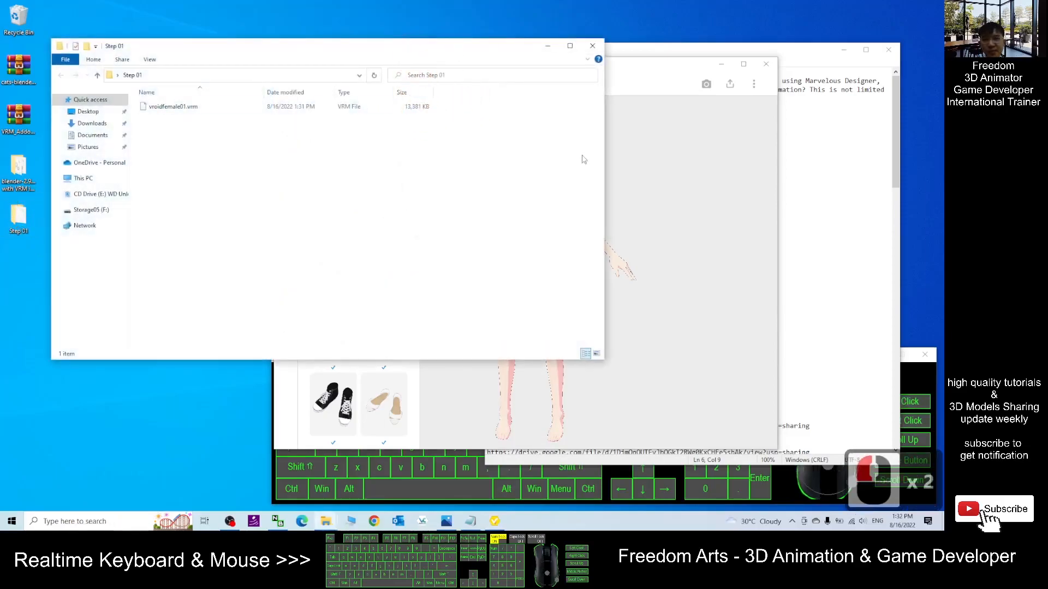
left_click_drag(615, 70, 631, 71)
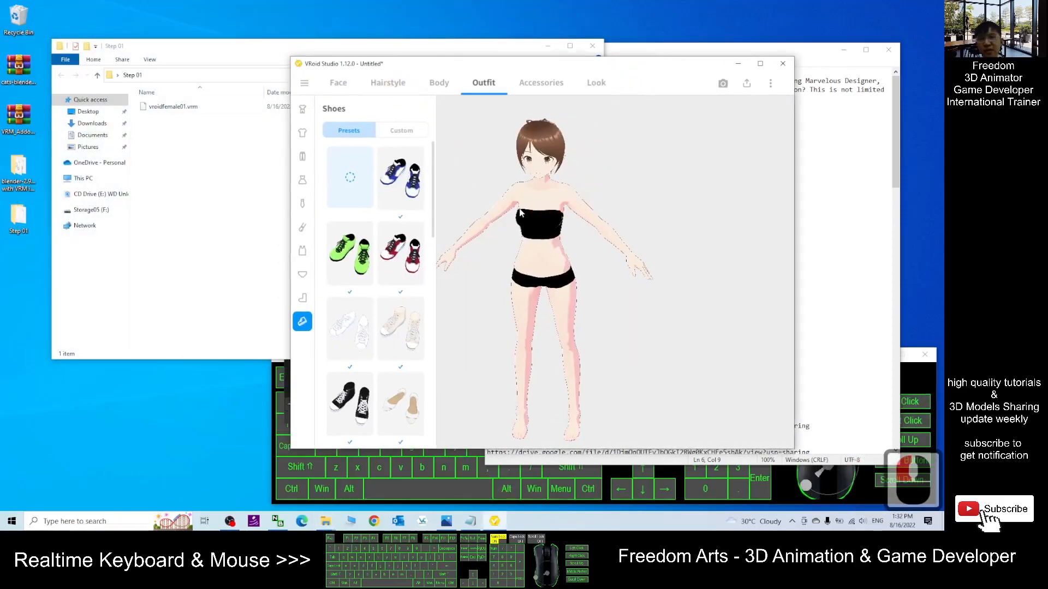
left_click(224, 148)
left_click(196, 107)
left_click(236, 134)
left_click(622, 67)
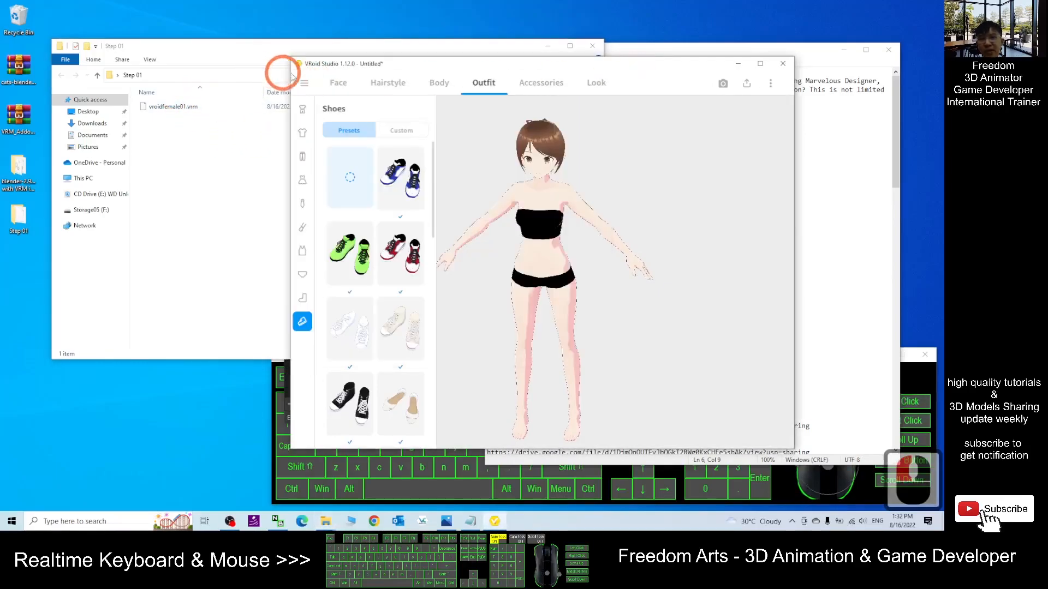
- Save the avatar project into the Step 01 folder as vroidfemale01, reusing the exported VRM's file name
left_click(305, 85)
left_click(336, 118)
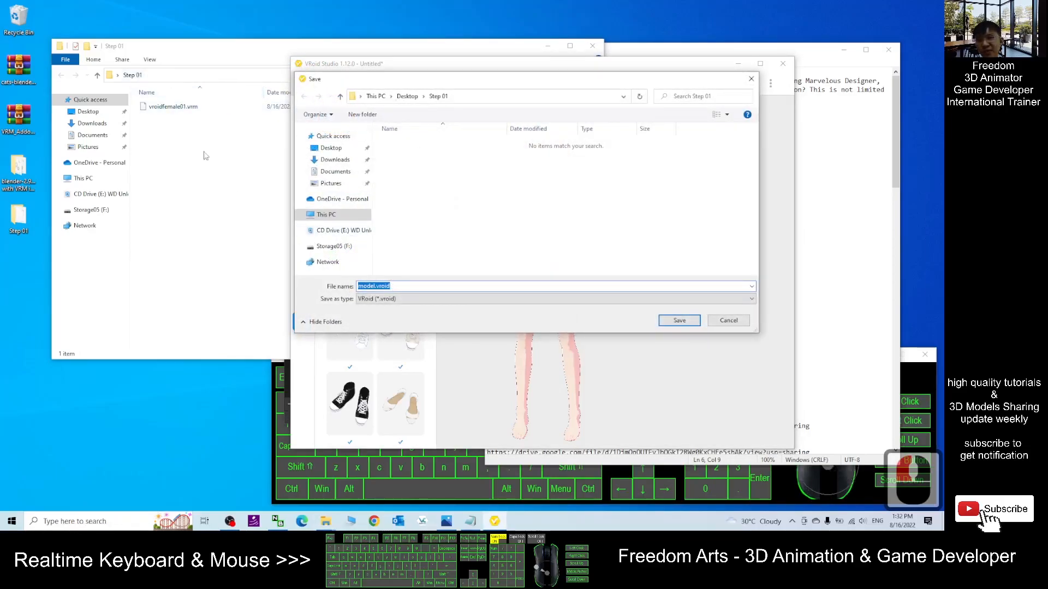
left_click(163, 106)
key("F2")
key("ctrl+c")
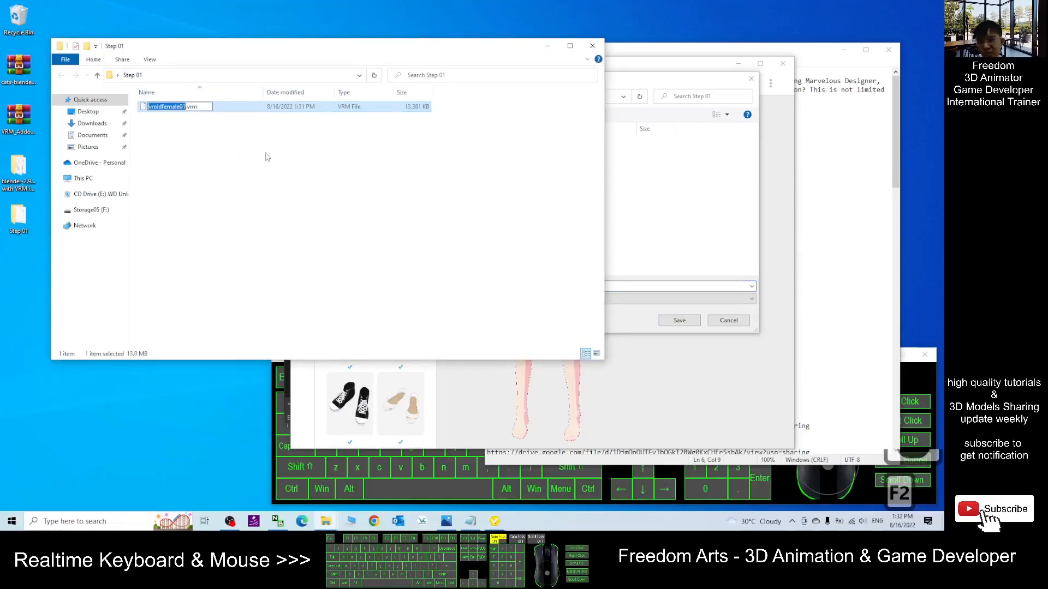
left_click(459, 286)
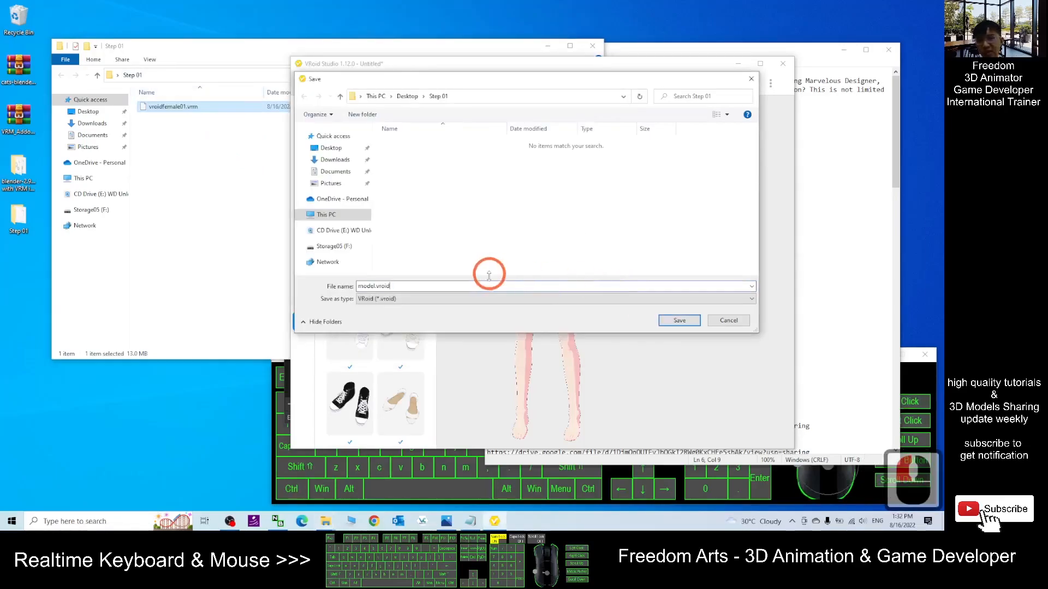
double_click(413, 285)
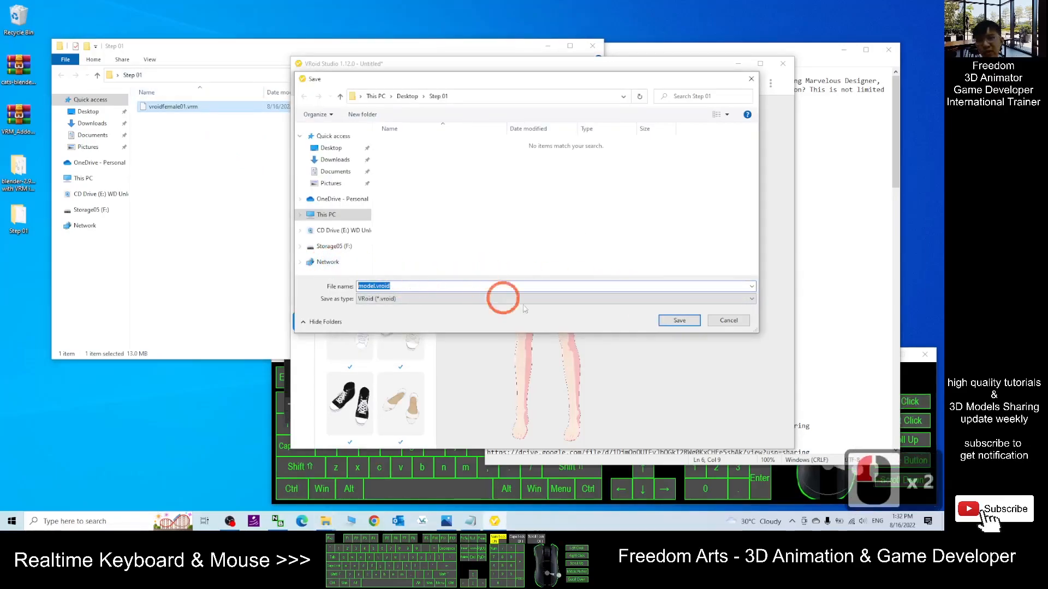
key("ctrl+v")
left_click(366, 271)
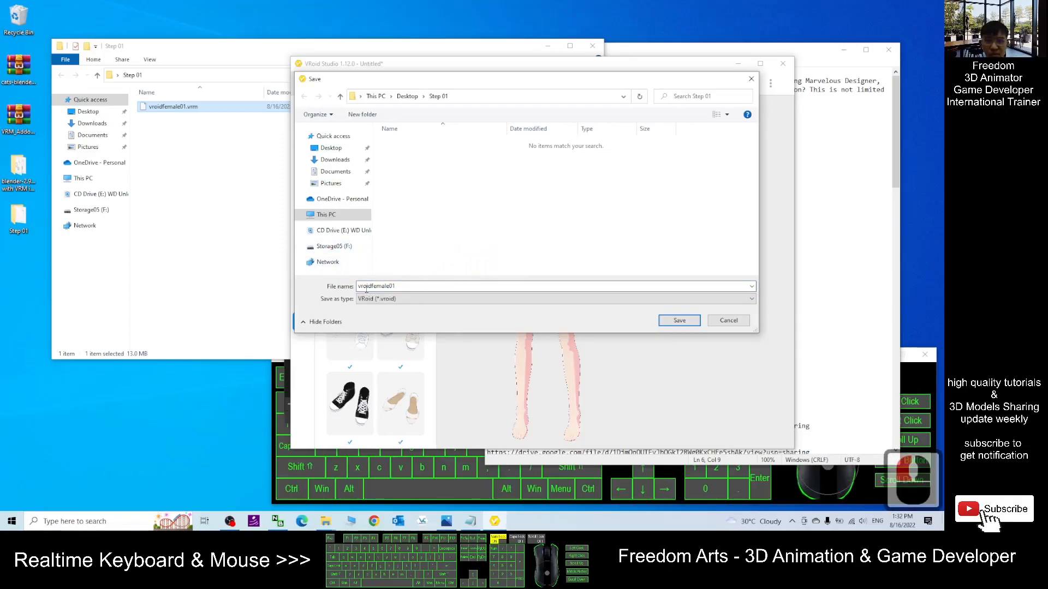
left_click(686, 320)
- Select the exported VRM file in the Step 01 folder and close VRoid Studio
left_click(198, 159)
left_click(200, 127)
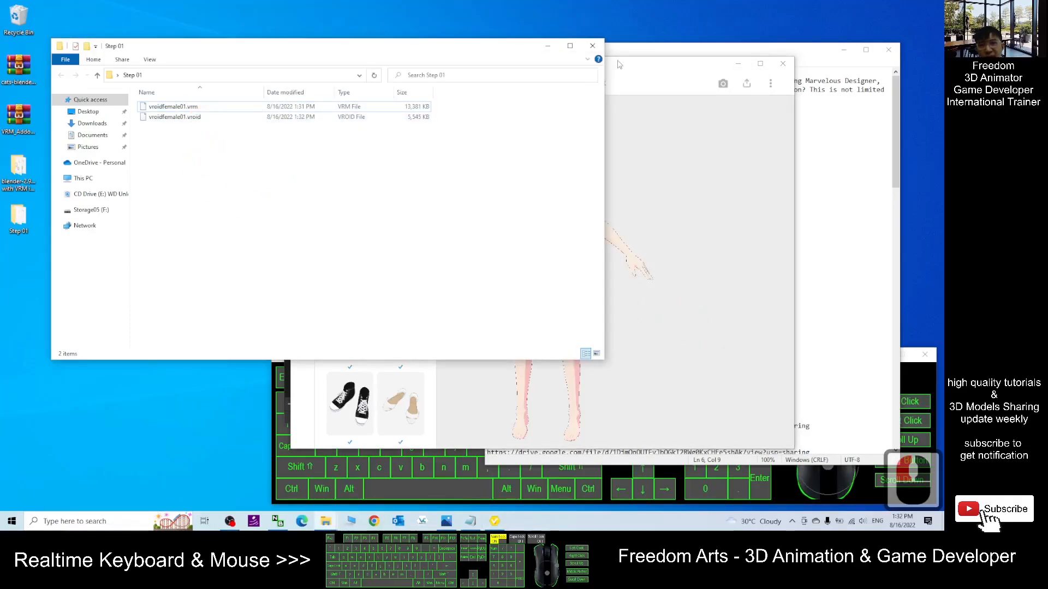
left_click(187, 117)
left_click(196, 108)
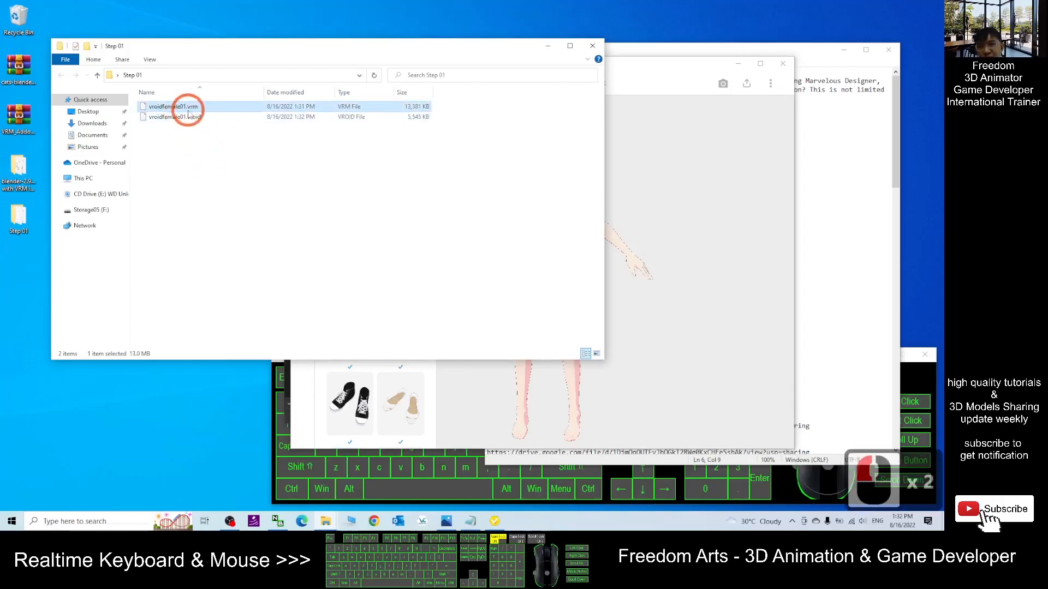
left_click(637, 67)
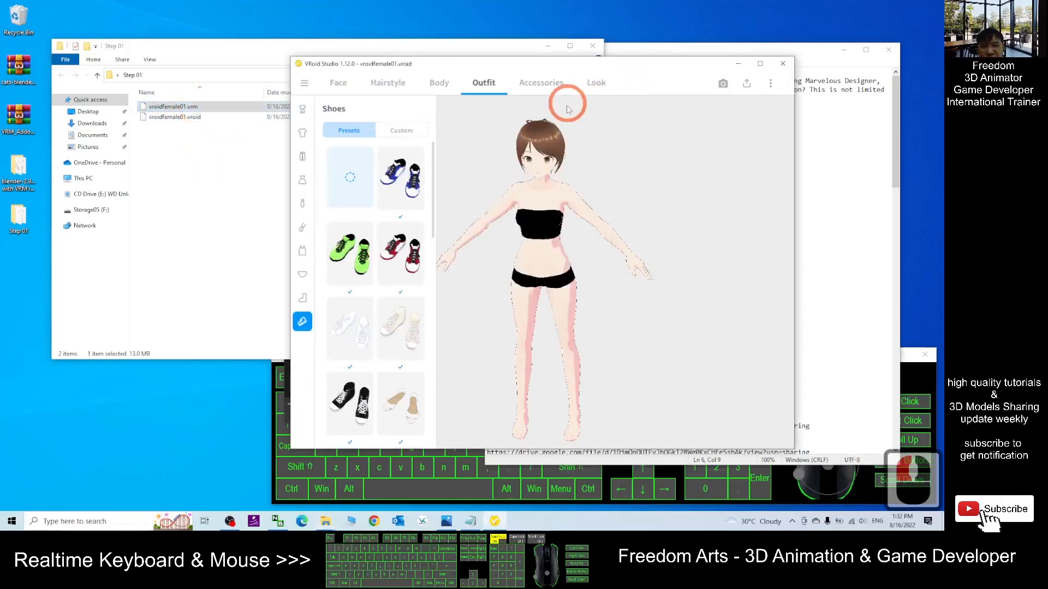
left_click(783, 66)
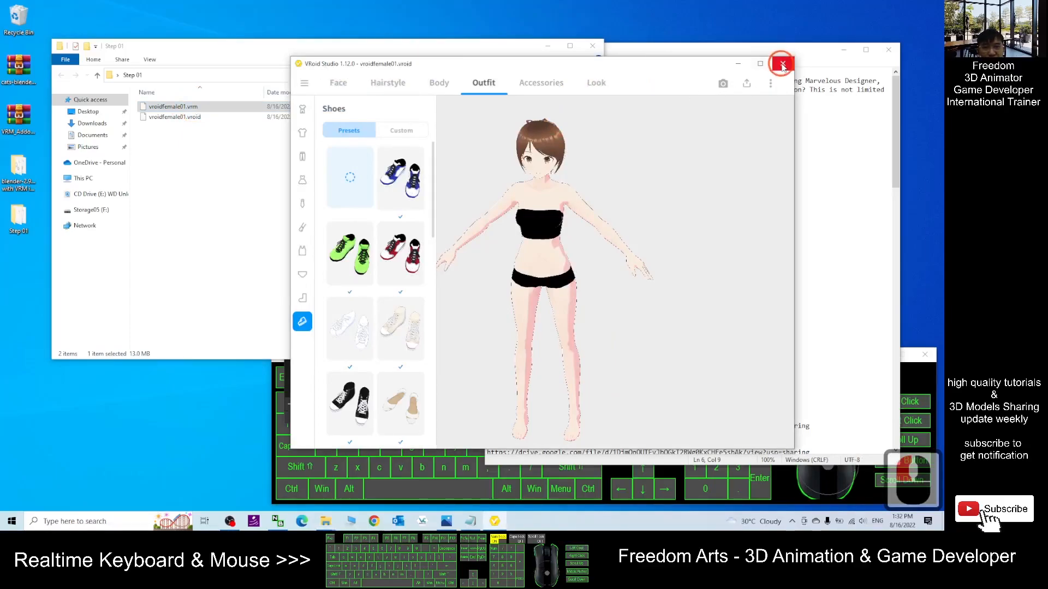
- Review the step-by-step workflow notes in the text file
left_click(802, 205)
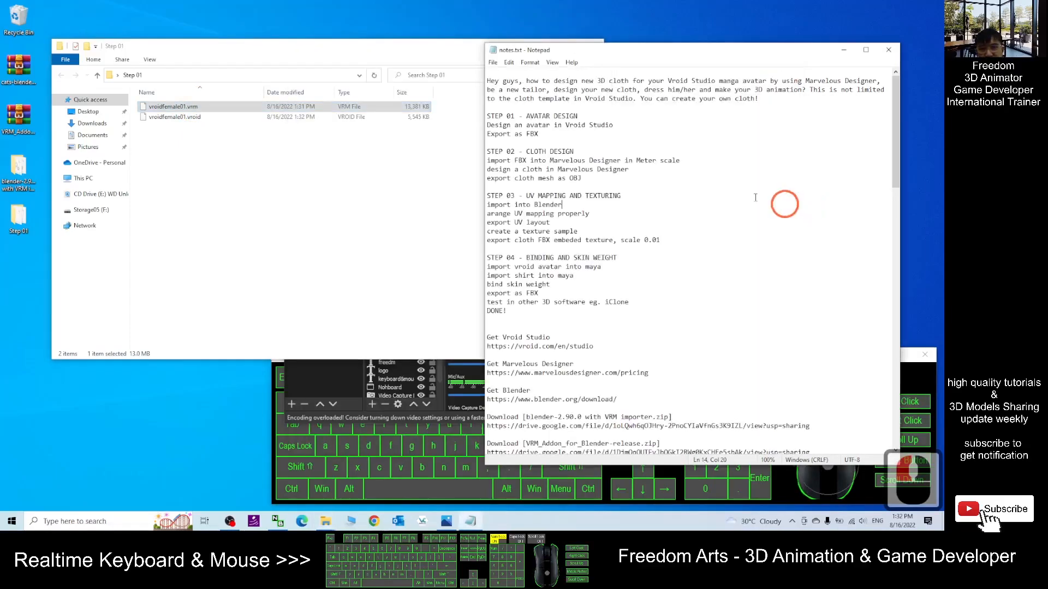
left_click(258, 137)
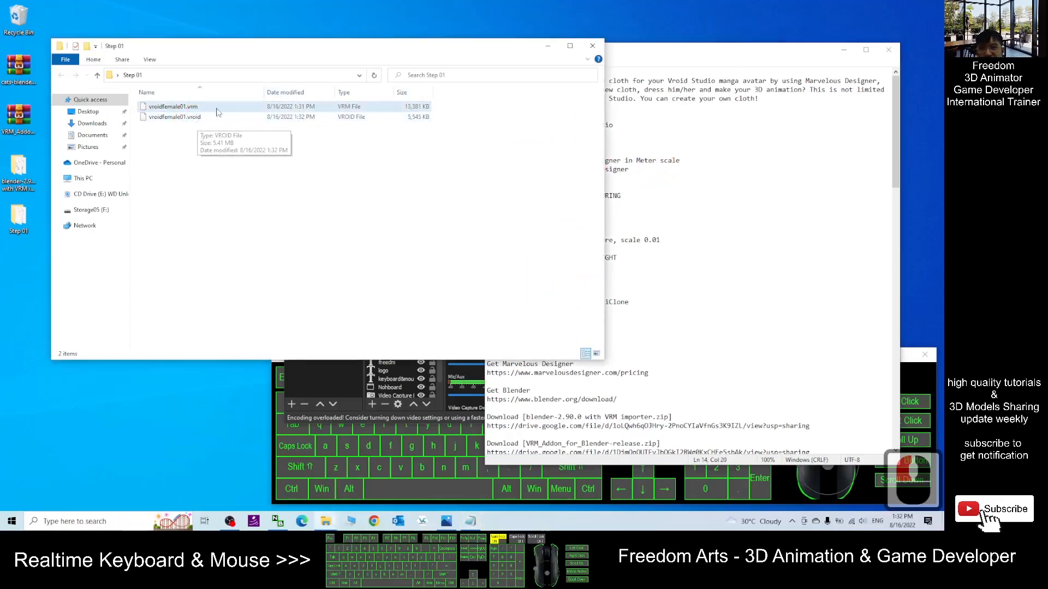
left_click(185, 108)
left_click(748, 198)
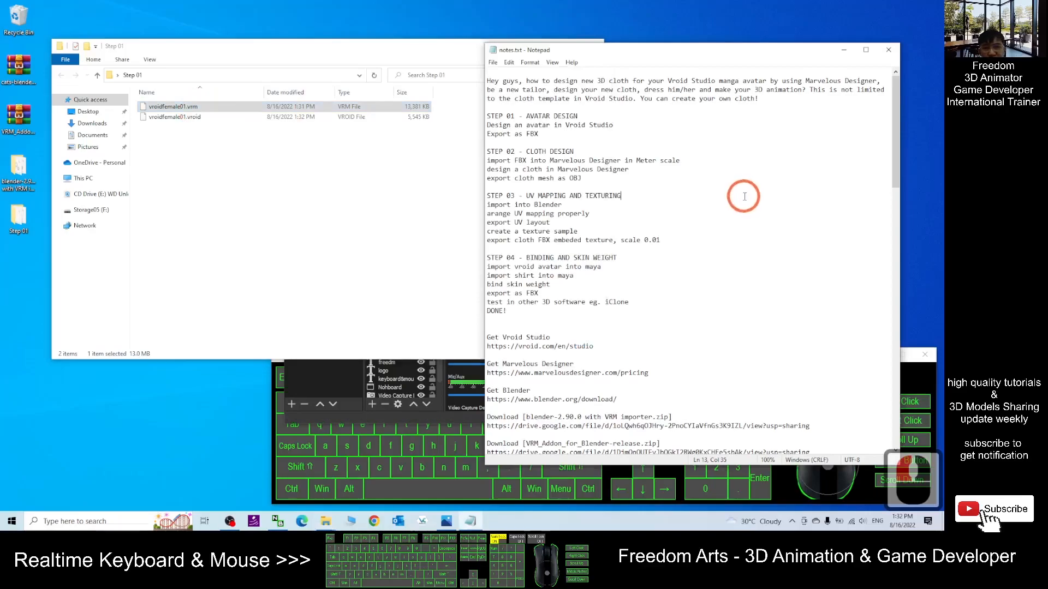
scroll(801, 179, "down", 1)
scroll(800, 180, "down", 3)
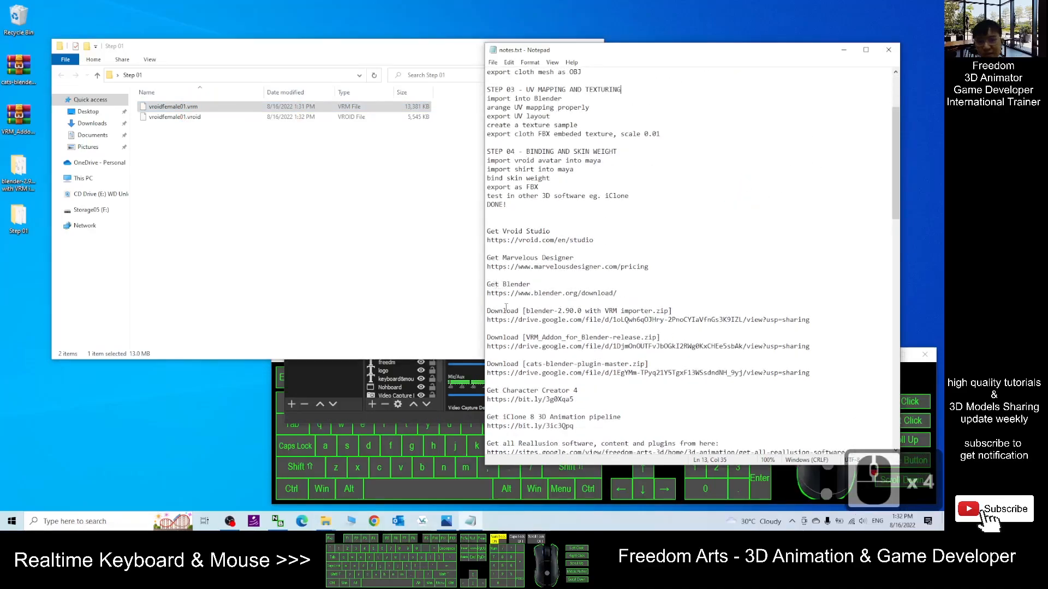
scroll(663, 326, "up", 4)
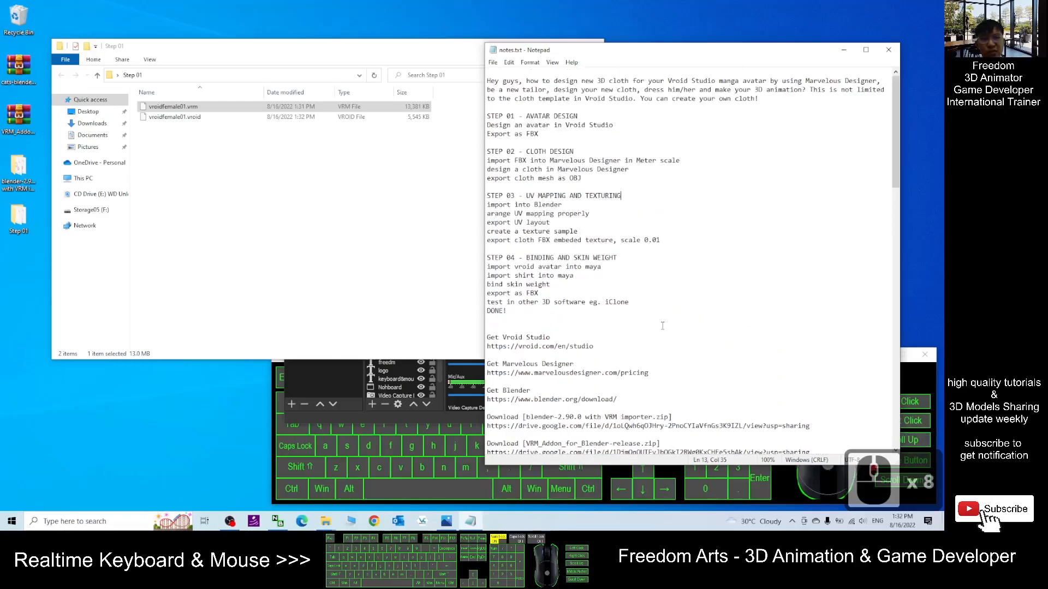
scroll(651, 322, "down", 3)
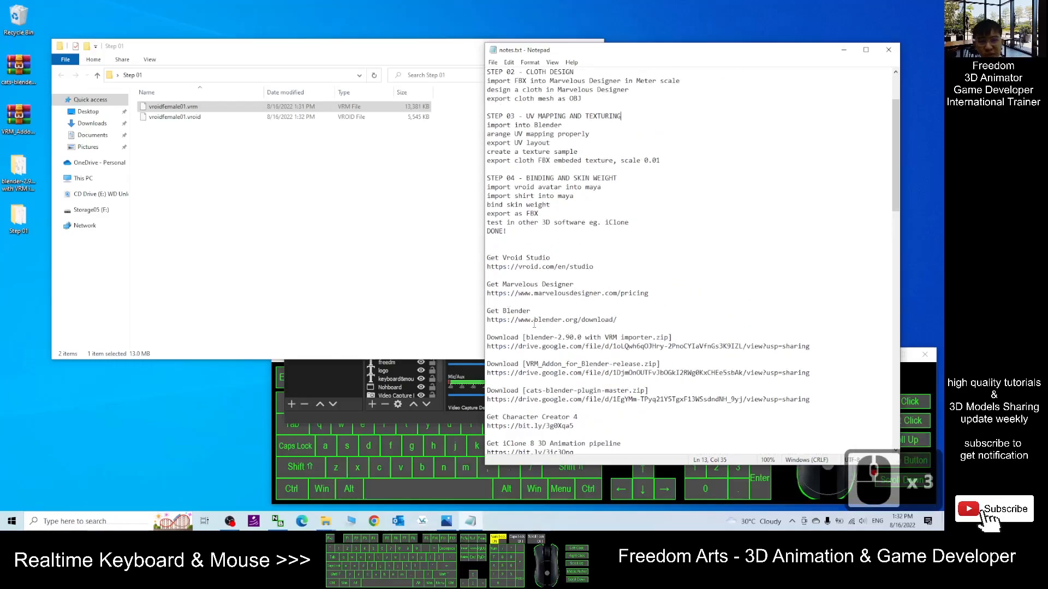
- Highlight the download entry for blender-2.90.0 with VRM importer in the notes
left_click(525, 304)
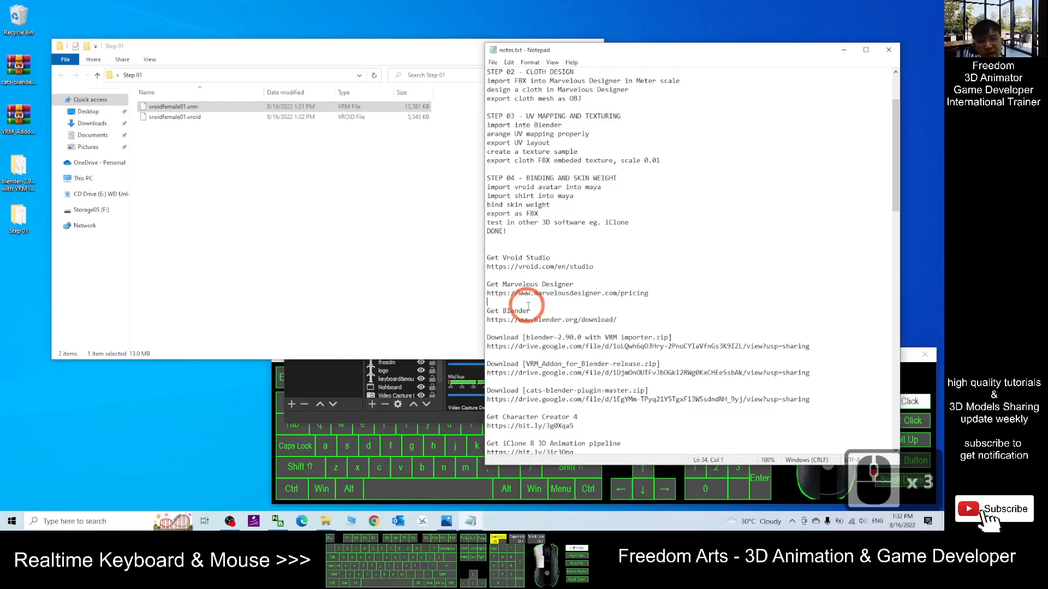
left_click(606, 320)
left_click(636, 320)
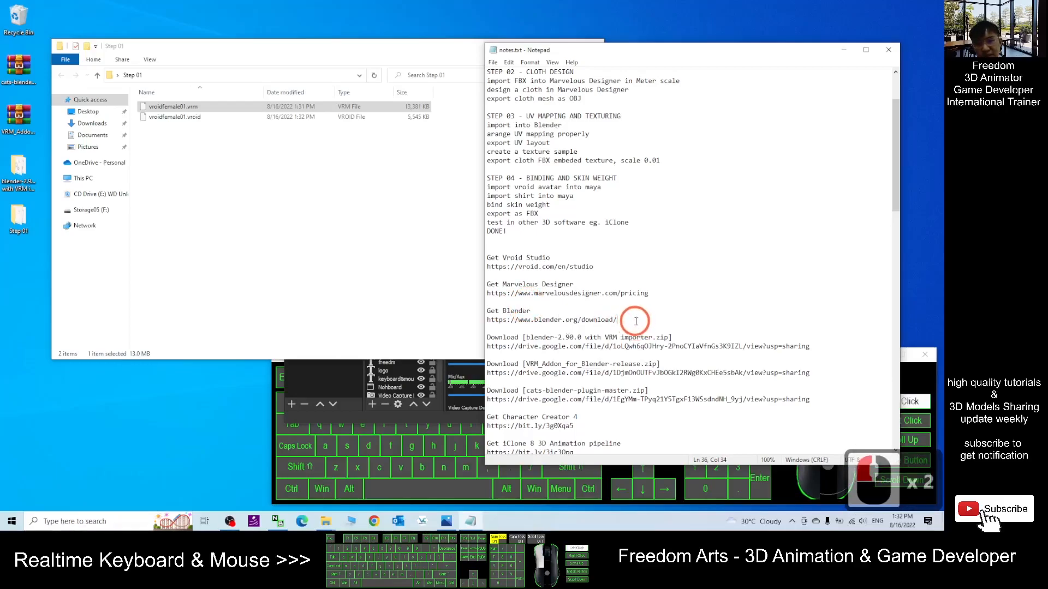
scroll(692, 308, "down", 2)
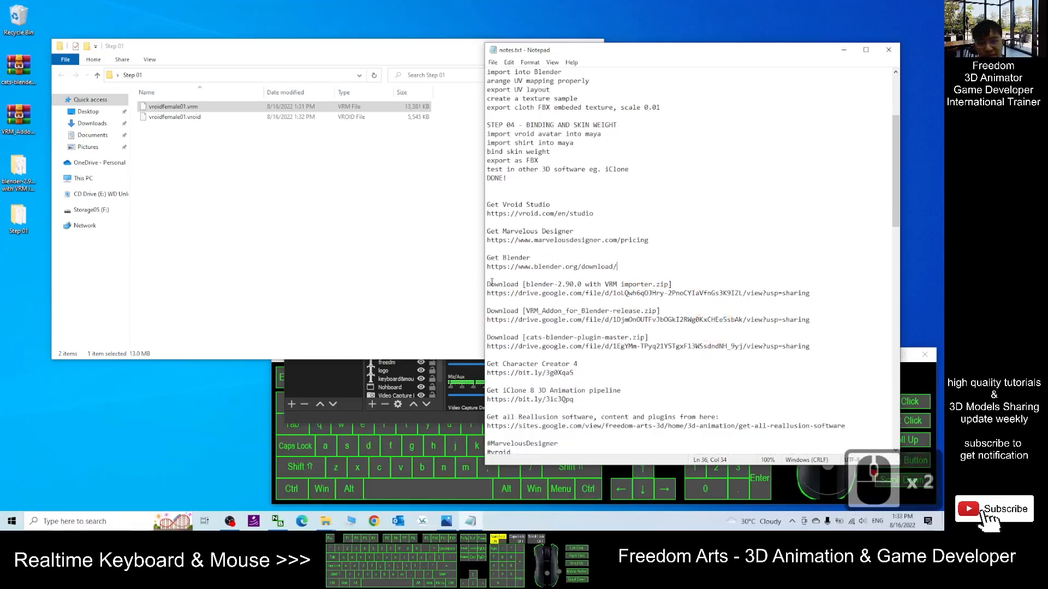
left_click_drag(487, 284, 562, 284)
left_click(577, 284)
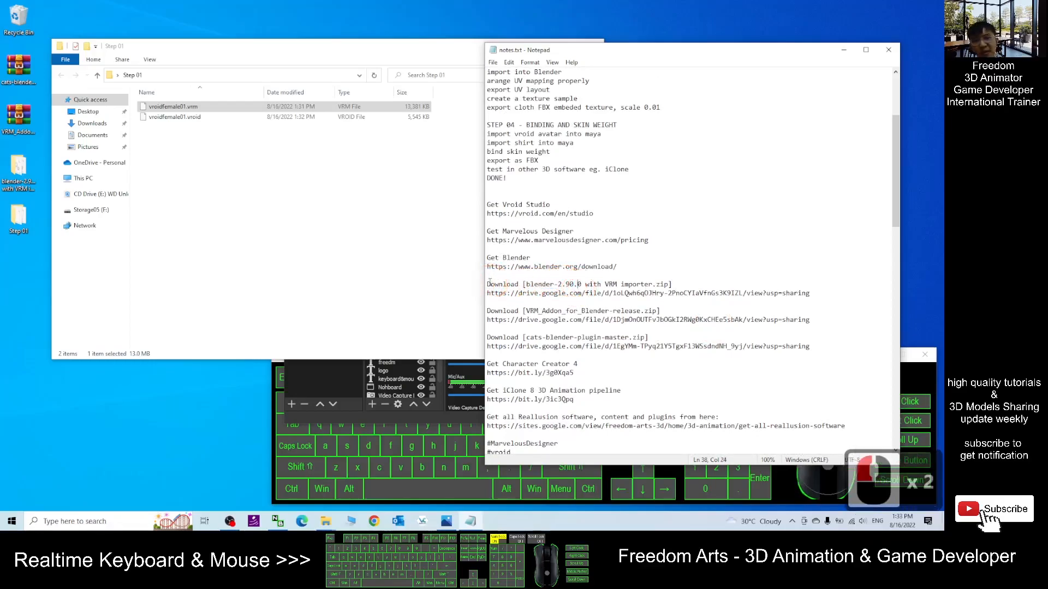
left_click_drag(594, 287, 591, 291)
left_click(511, 286)
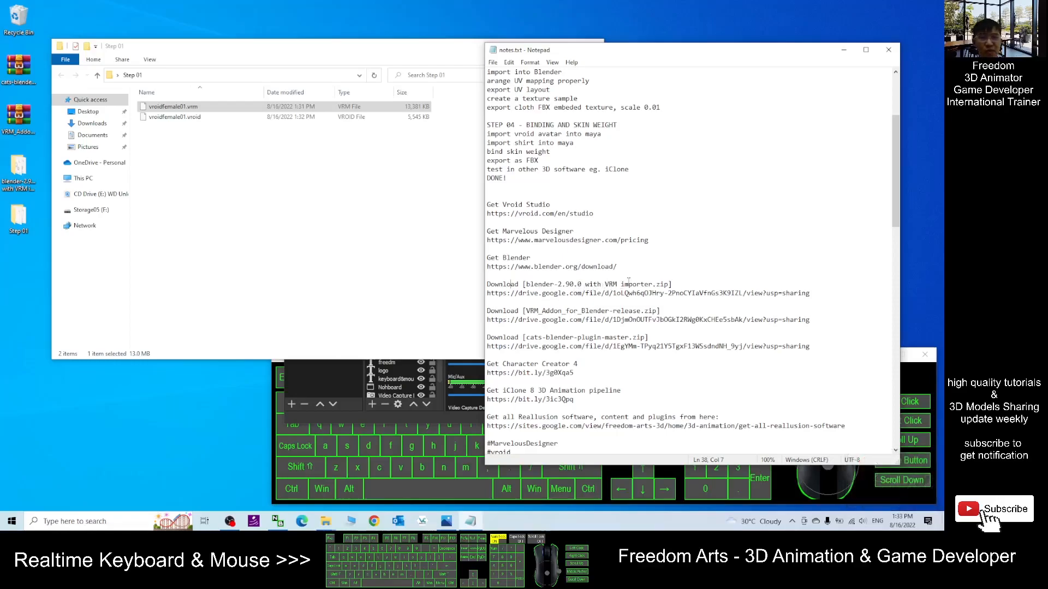
left_click_drag(489, 284, 900, 304)
left_click(533, 257)
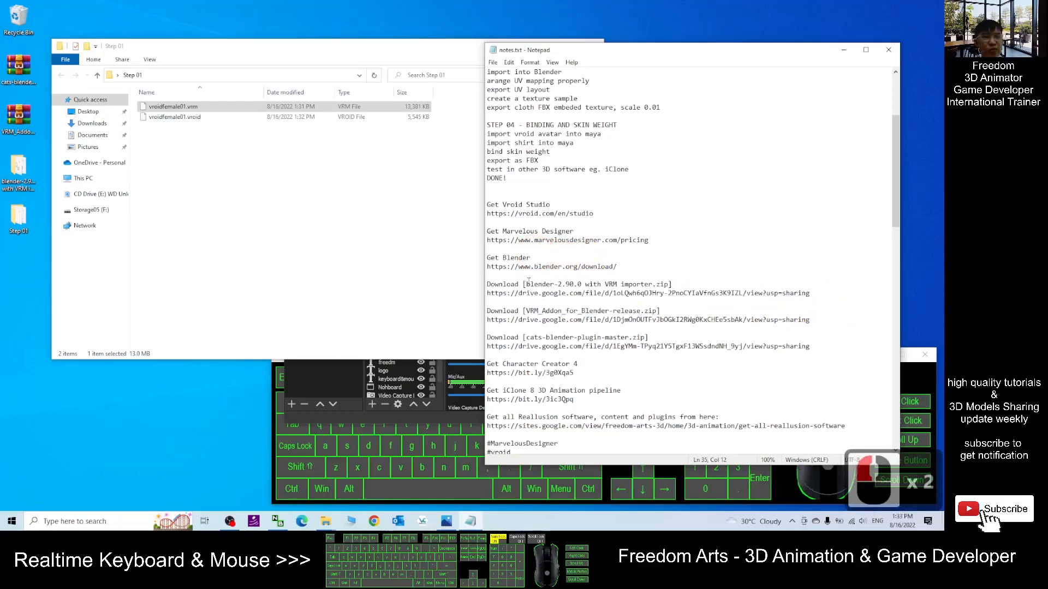
mouse_move(488, 285)
left_mouse_down()
mouse_move(811, 296)
mouse_move(489, 285)
left_mouse_up()
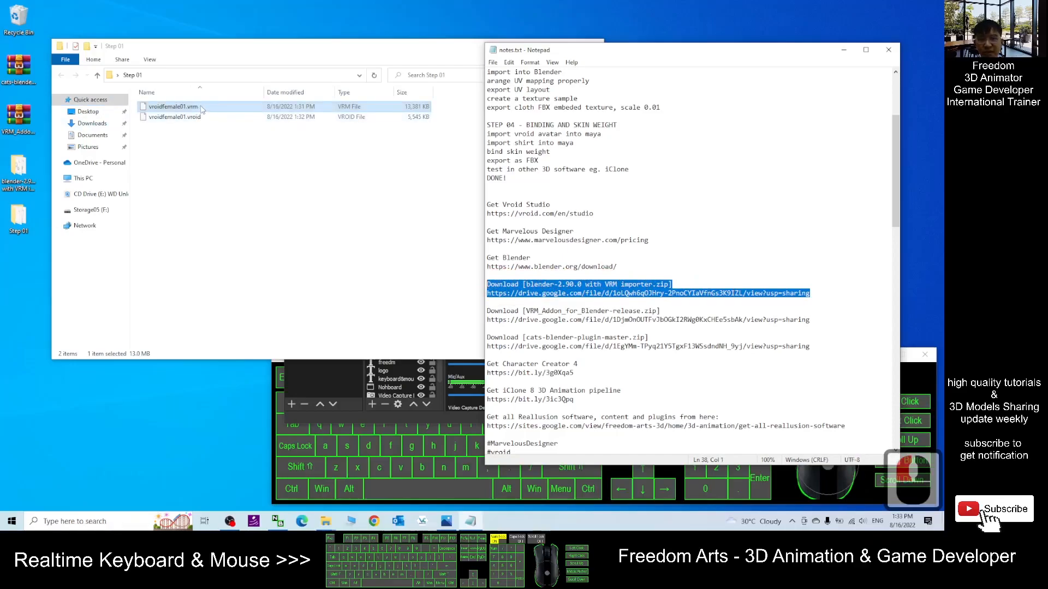
left_click(554, 286)
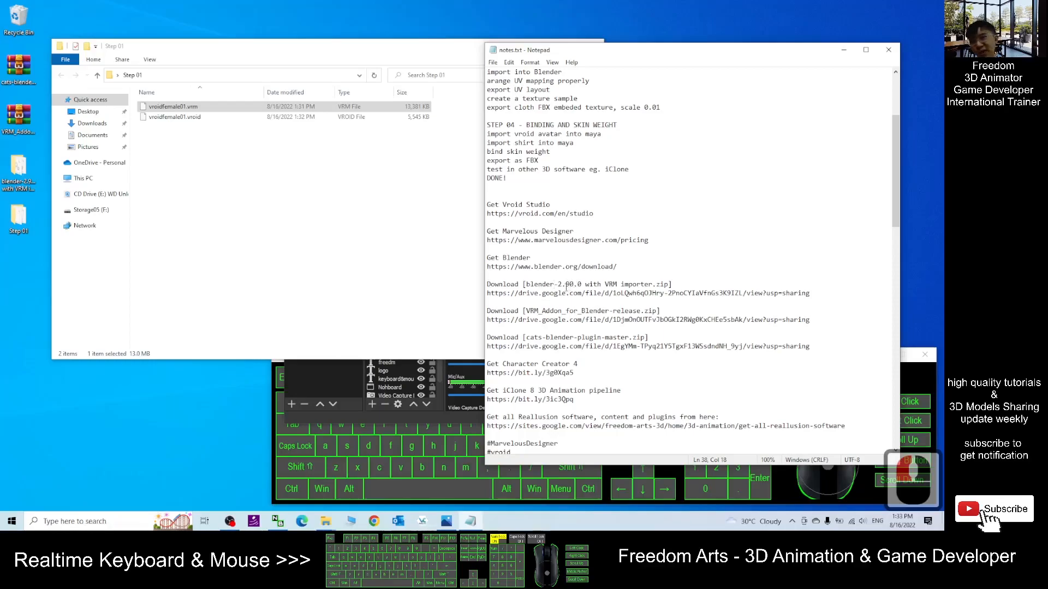
left_click_drag(499, 293, 620, 287)
left_click(624, 294)
- Move and resize the Step 01 folder window to make room on the desktop
left_click(3, 165)
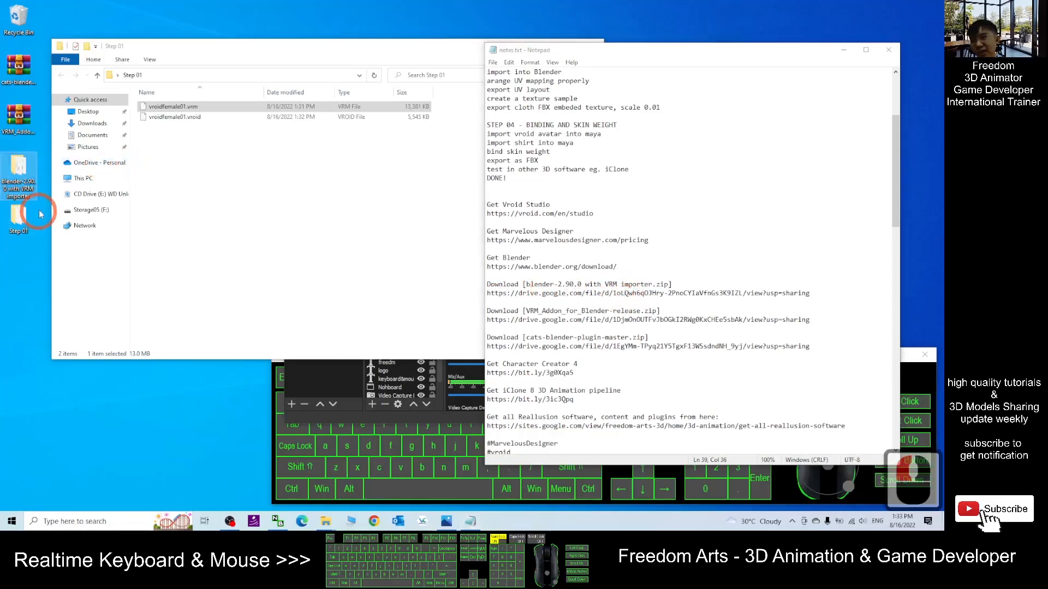
left_click(17, 176)
left_click(459, 51)
left_click_drag(459, 51, 459, 87)
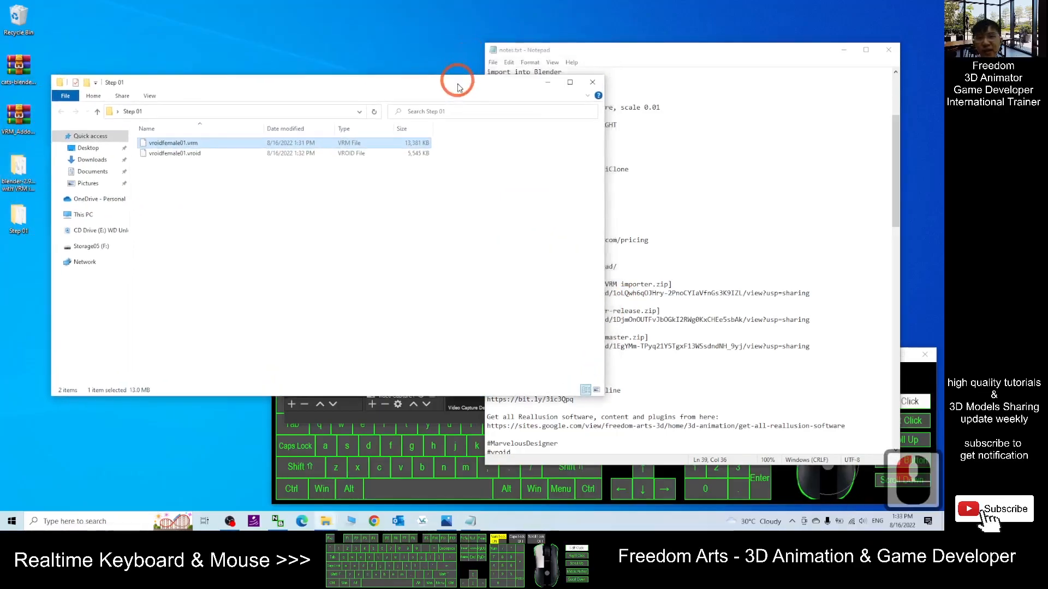
left_click_drag(600, 158, 424, 159)
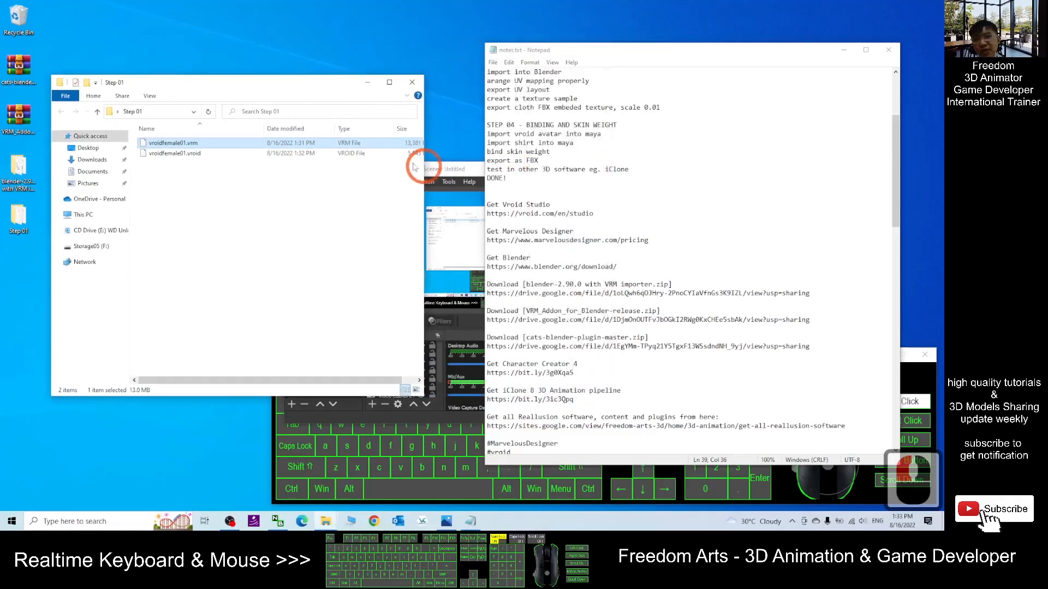
left_click_drag(313, 82, 361, 72)
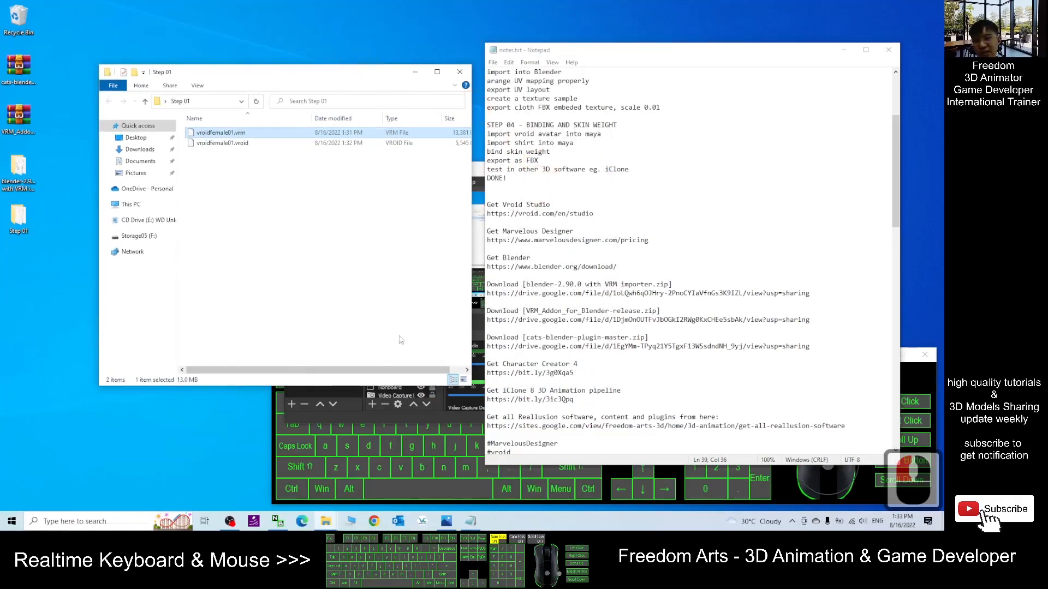
left_click(475, 169)
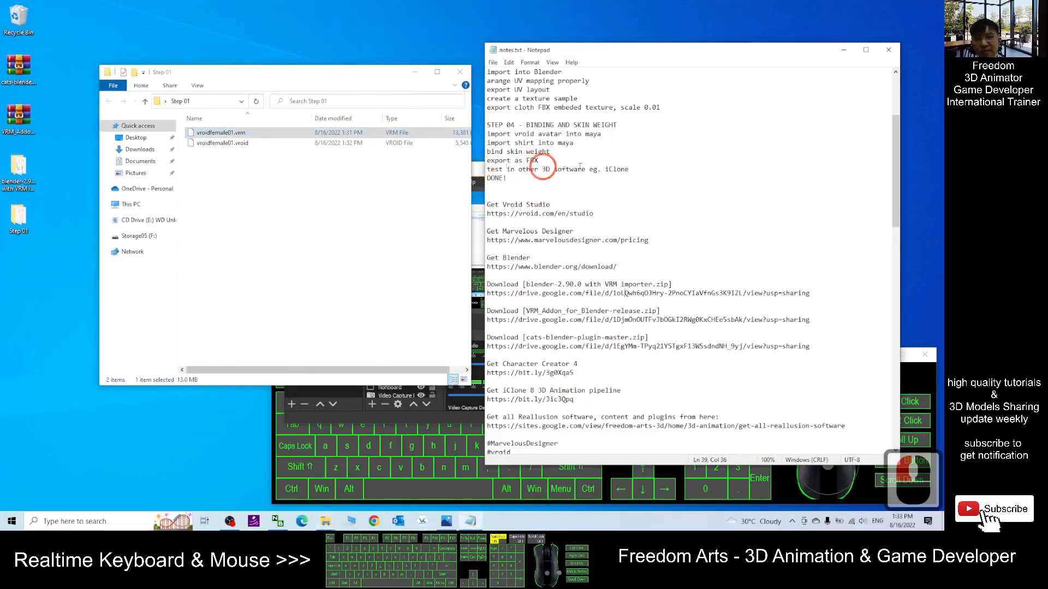
left_click(477, 171)
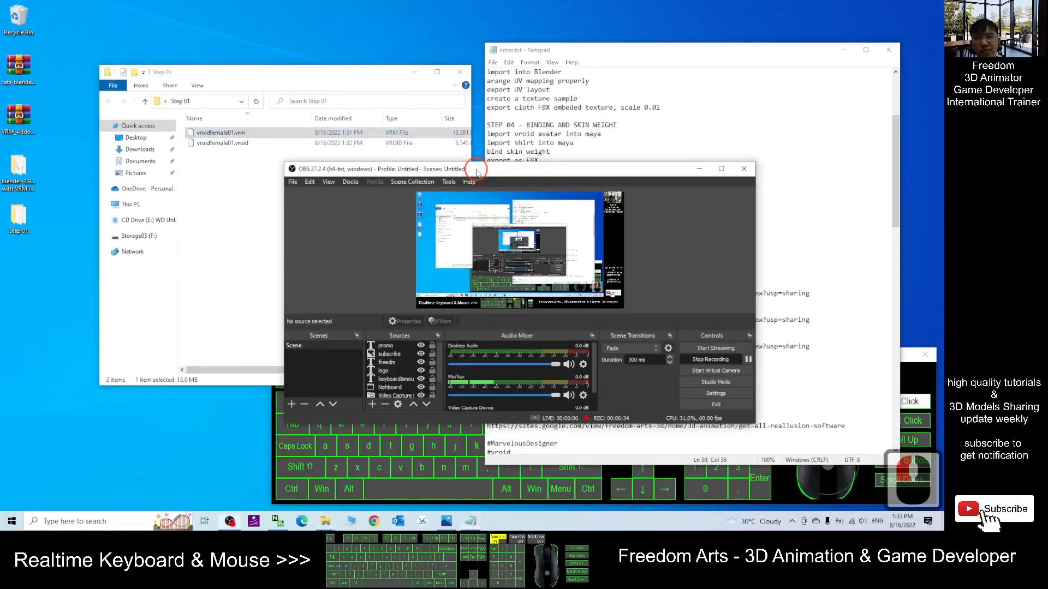
left_click(699, 169)
- Open the blender-2.90.0 with VRM importer folder from the desktop and position its window
left_click(18, 170)
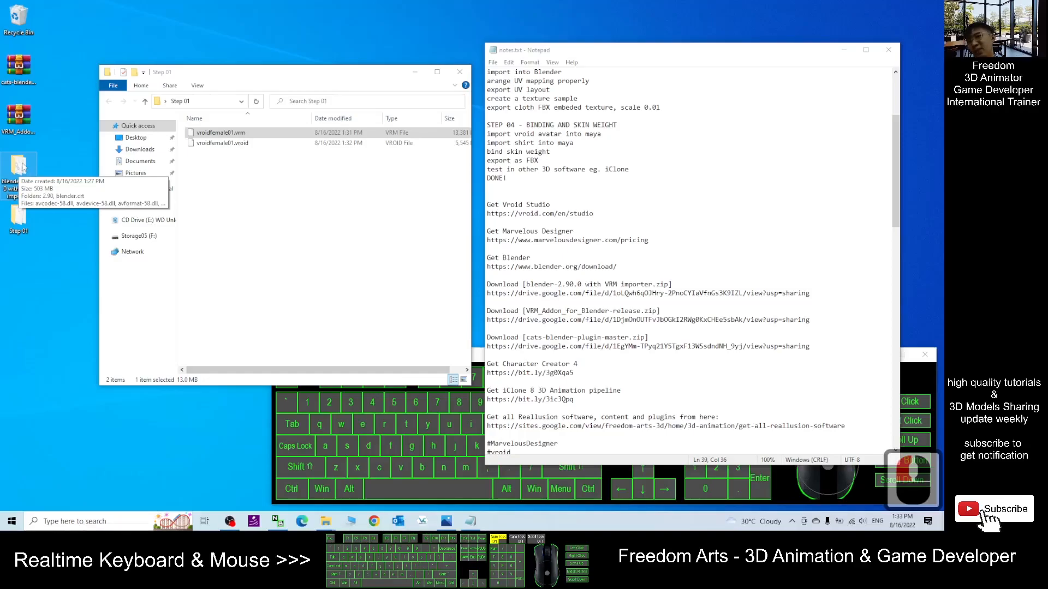
double_click(17, 174)
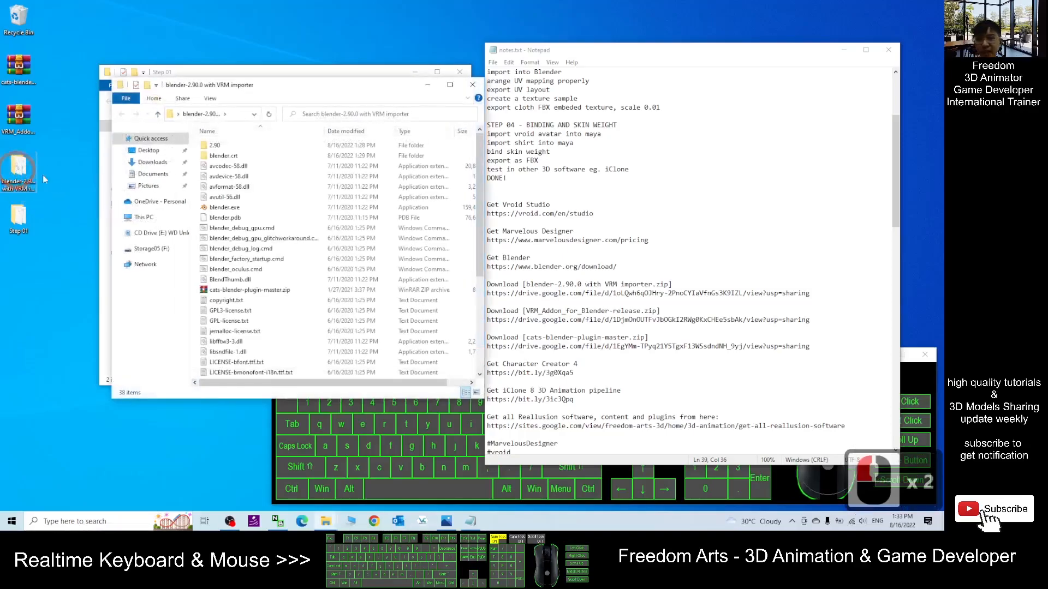
left_click_drag(345, 76, 564, 70)
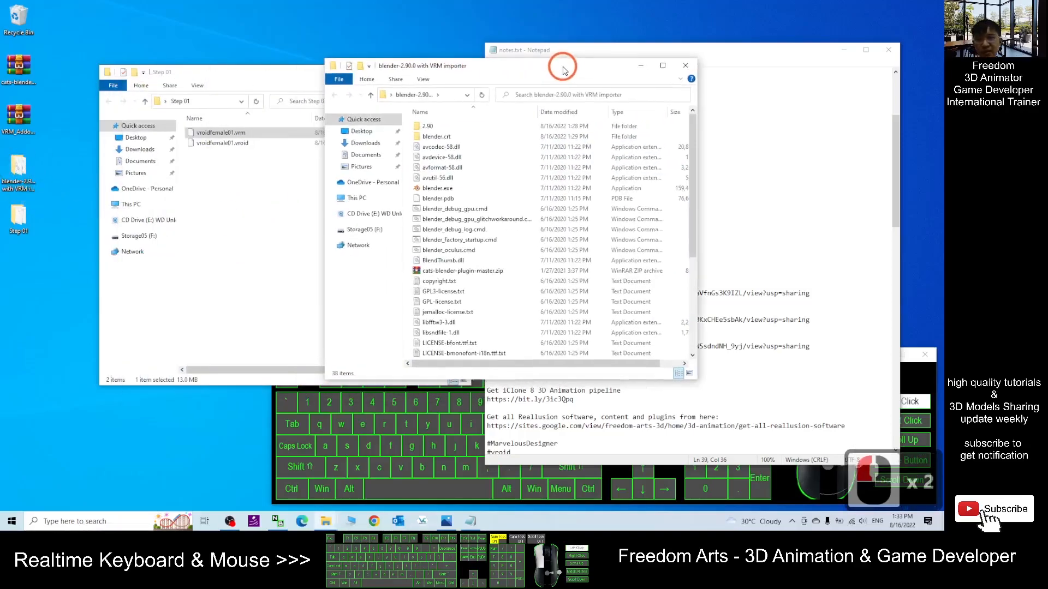
- Launch blender.exe from the blender-2.90.0 with VRM importer folder
left_click(430, 189)
double_click(529, 191)
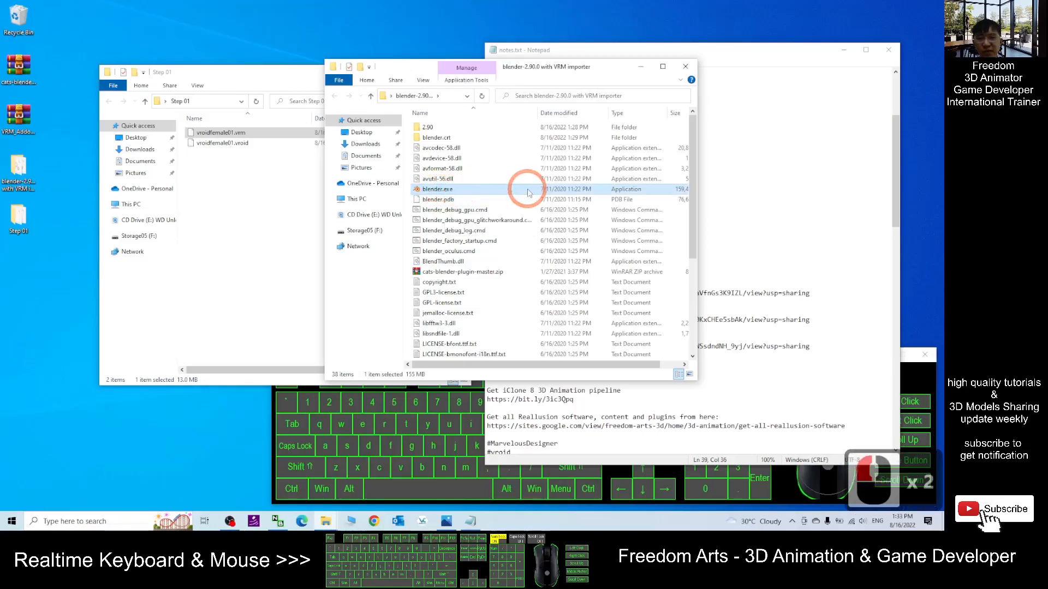
left_click(439, 192)
double_click(439, 192)
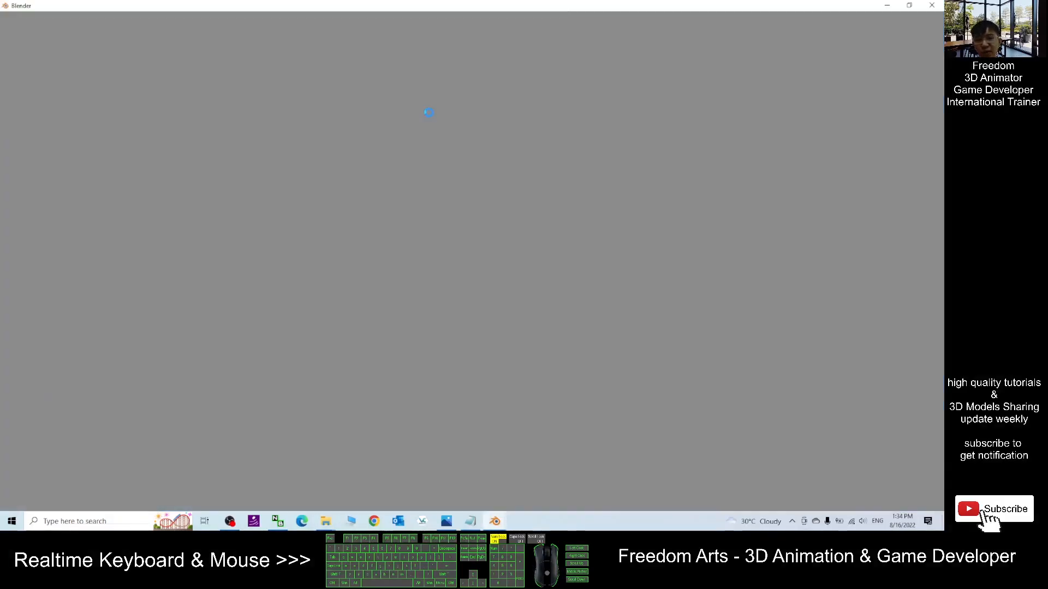
left_click(495, 521)
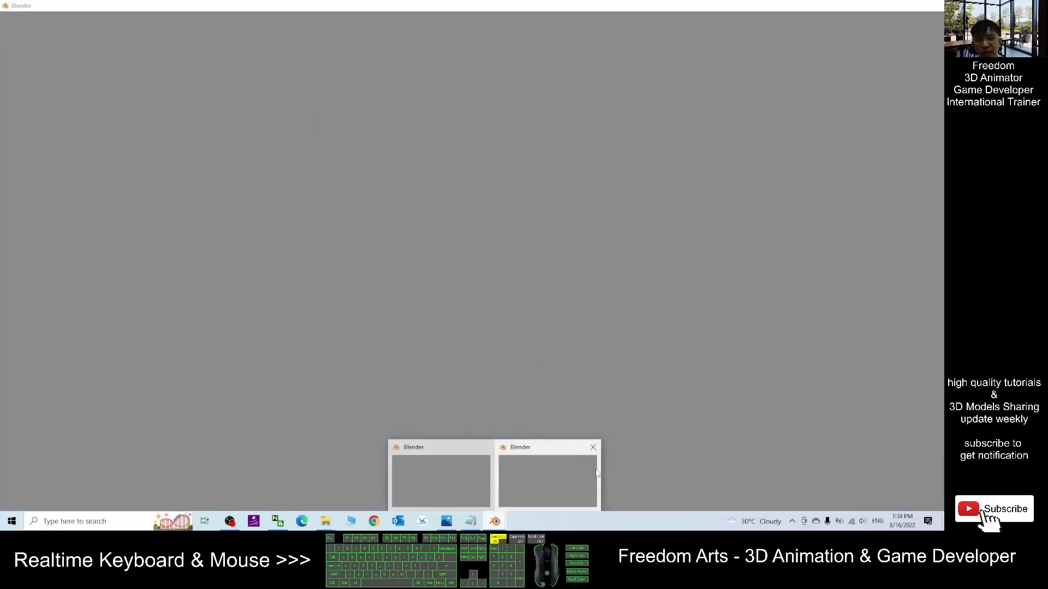
left_click(482, 519)
left_click(494, 521)
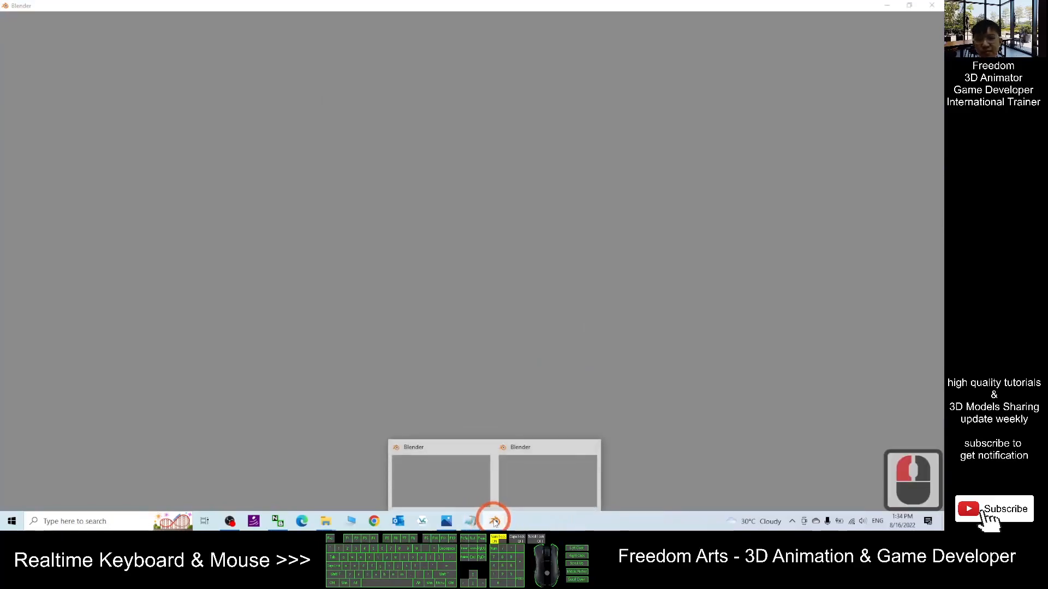
left_click(590, 524)
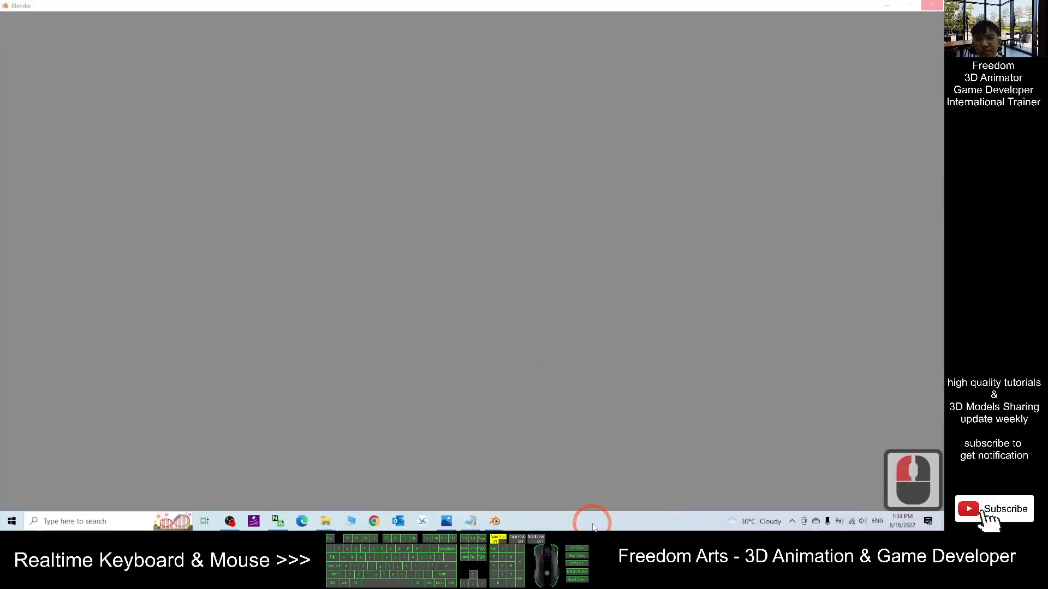
left_click(499, 522)
left_click(449, 482)
left_click(683, 215)
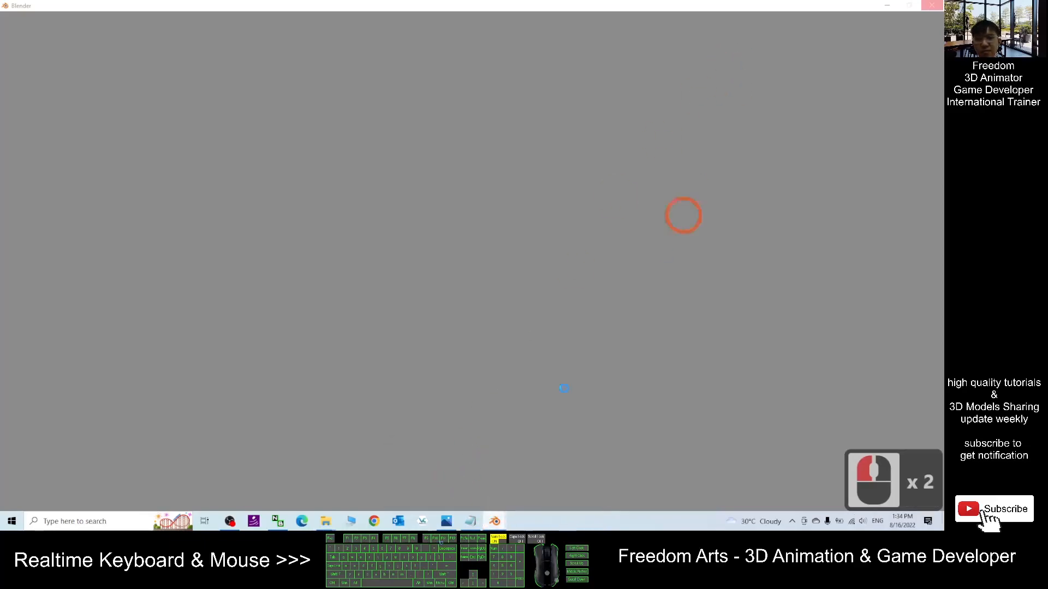
left_click(494, 521)
left_click(524, 478)
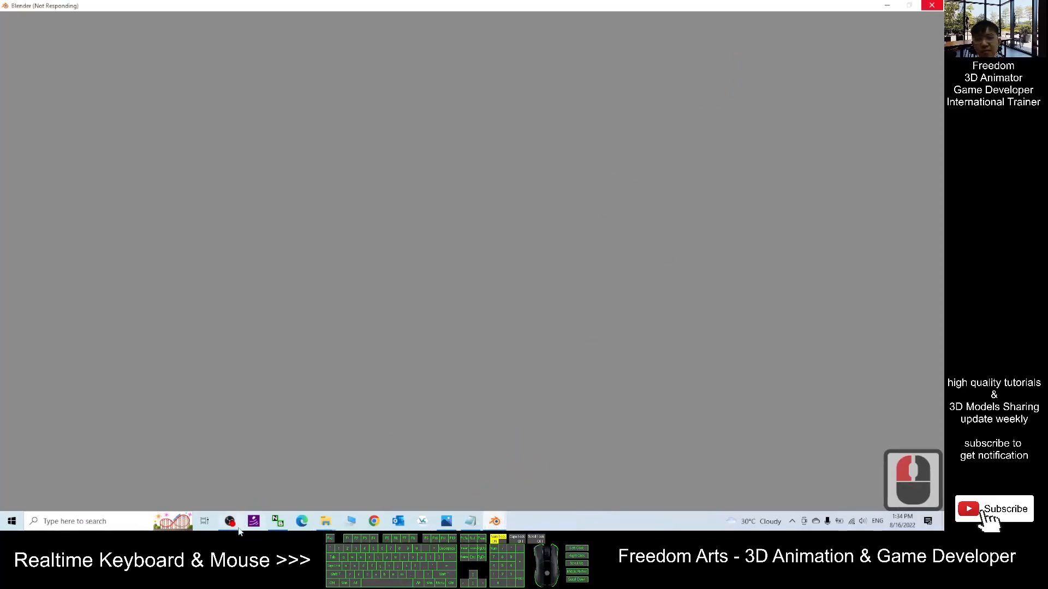
left_click(236, 527)
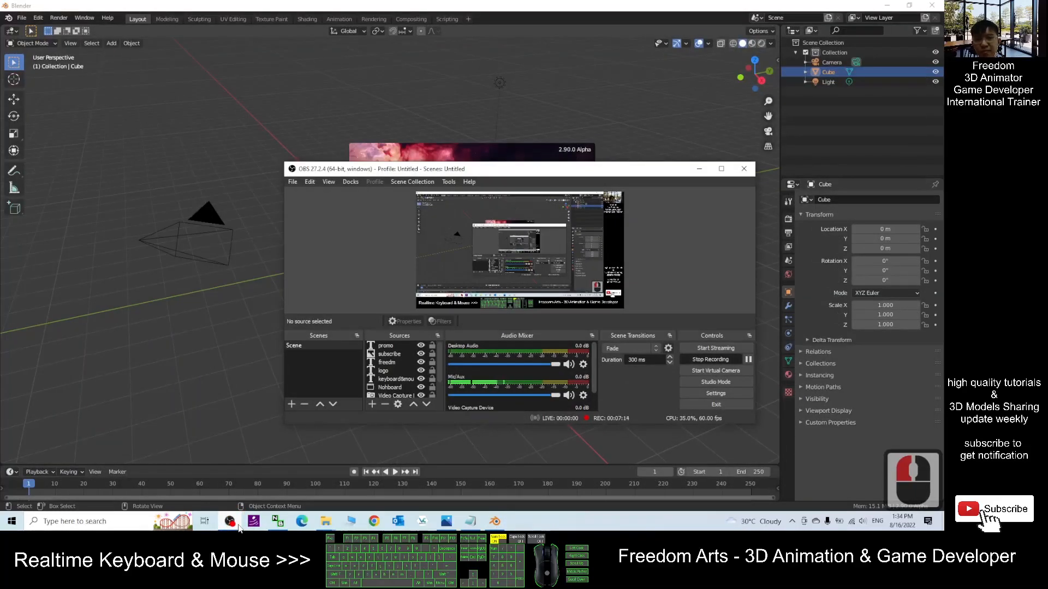
left_click(699, 168)
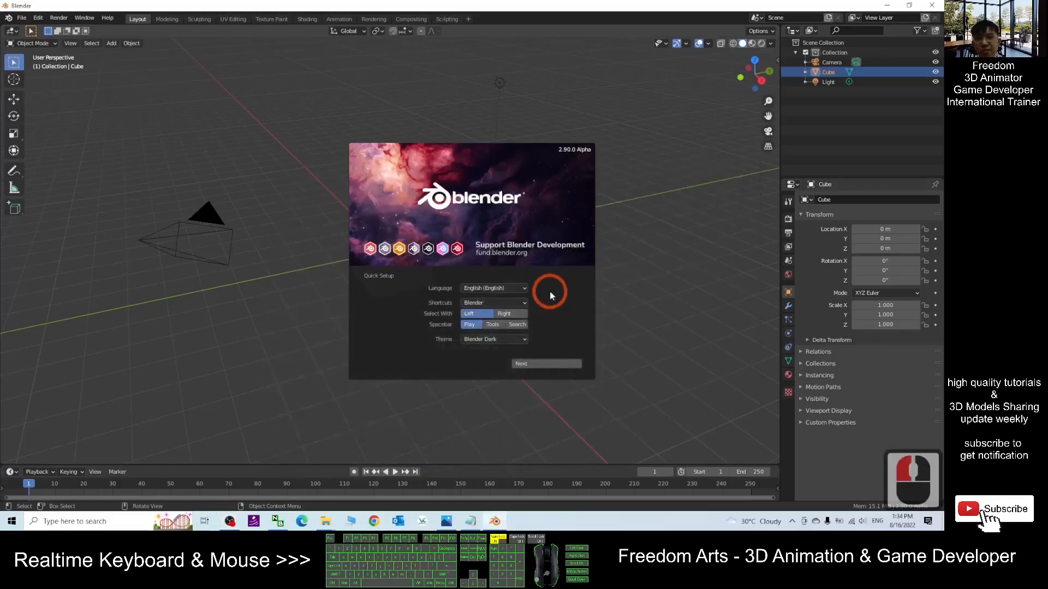
- Bring Blender forward and dismiss its splash screen
left_click(498, 521)
left_click(498, 522)
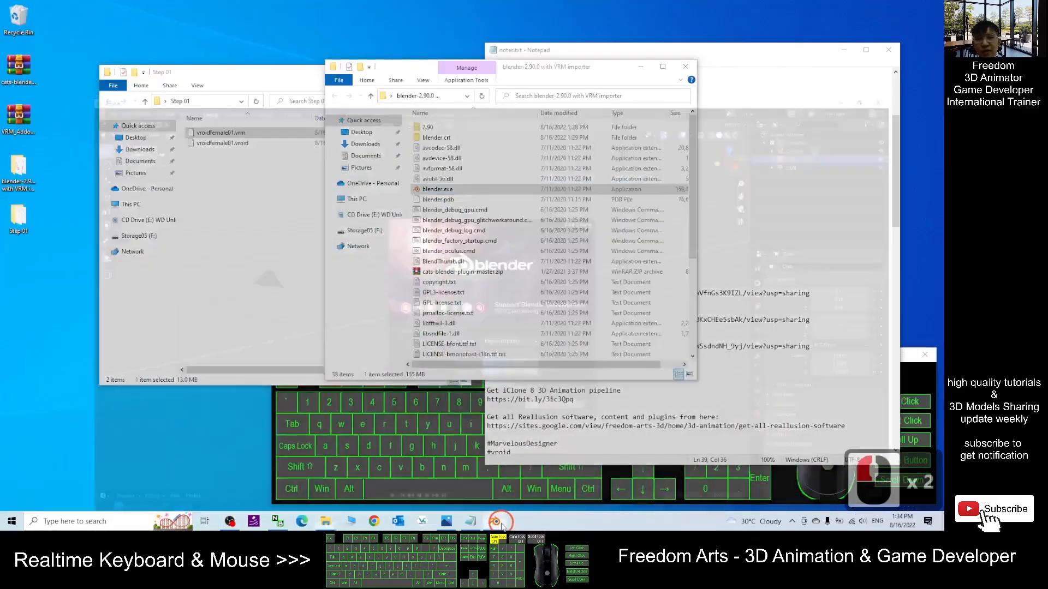
left_click(677, 203)
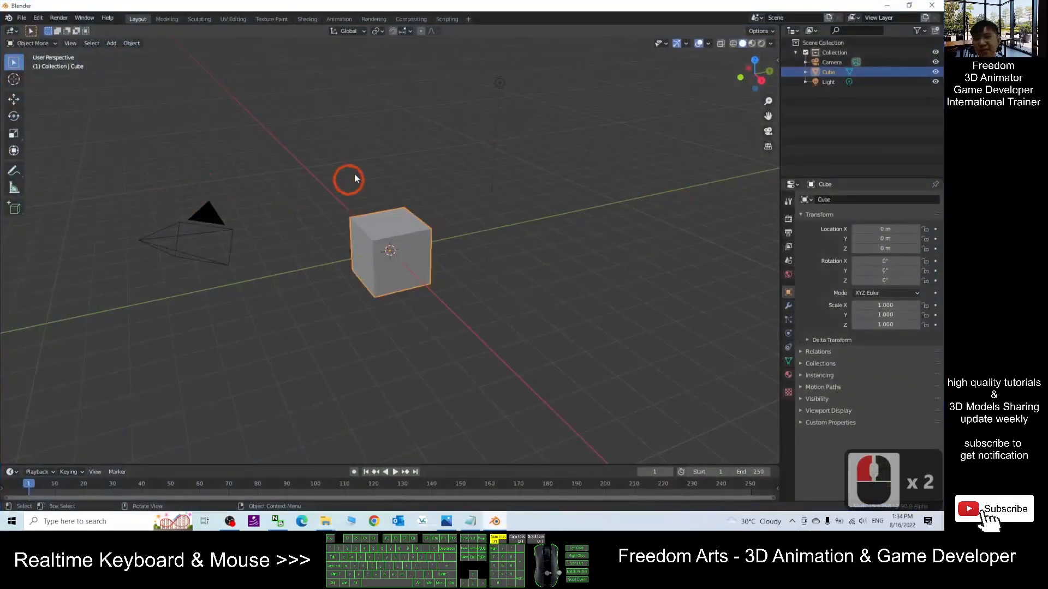
- Box-select the default camera, cube and light and delete them from the scene
left_click(367, 152)
left_click_drag(114, 161, 592, 357)
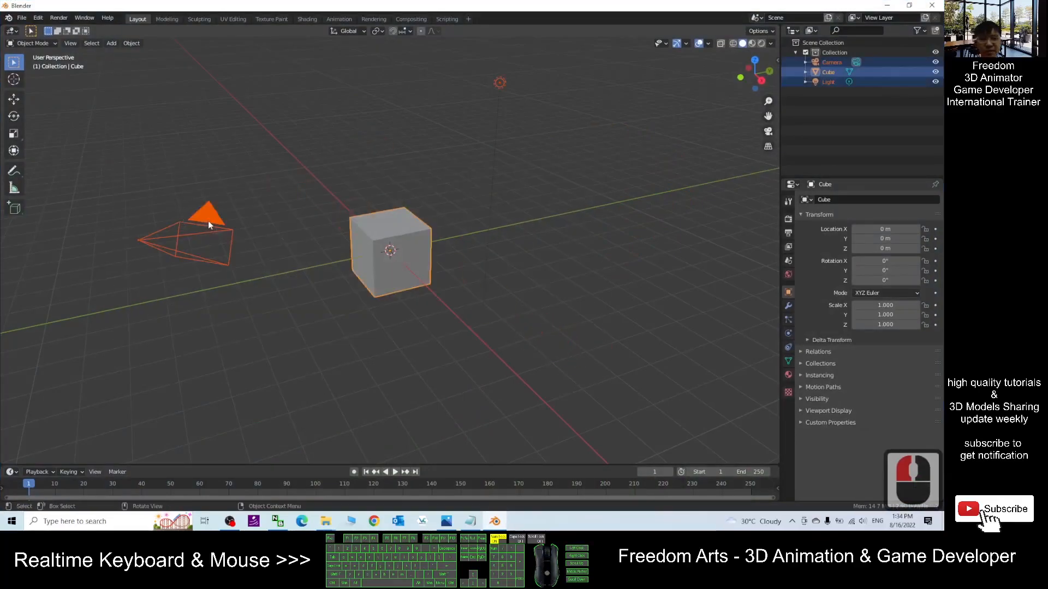
key("Delete")
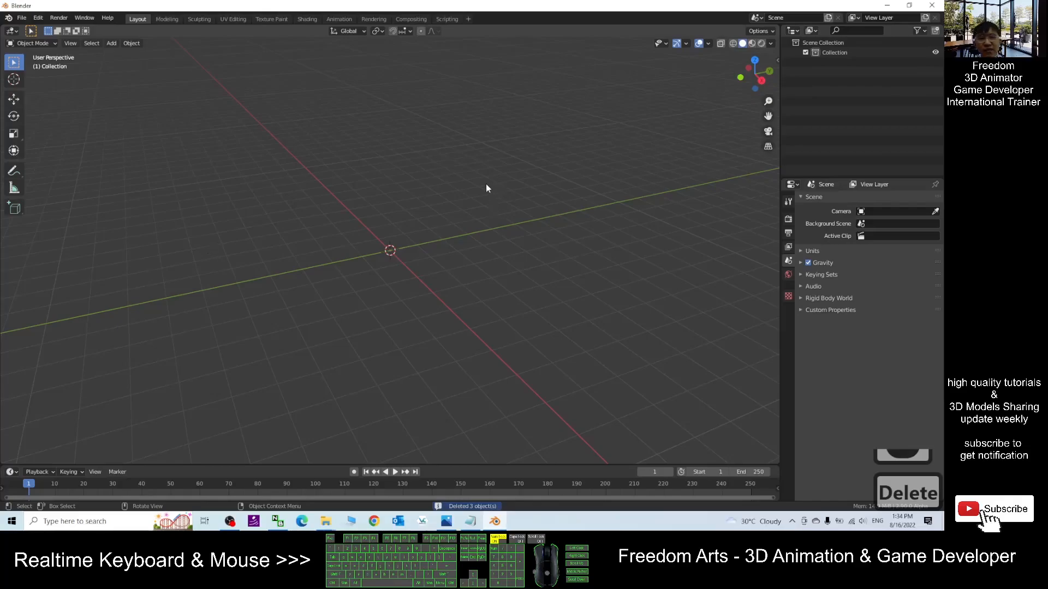
- Open the Blender Preferences window
left_click(39, 18)
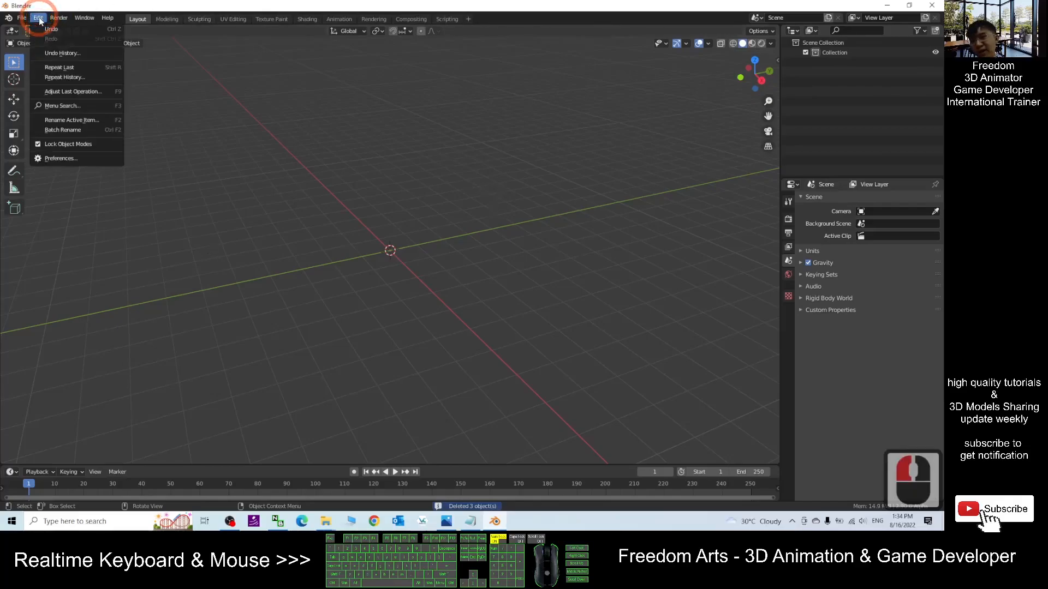
left_click(79, 159)
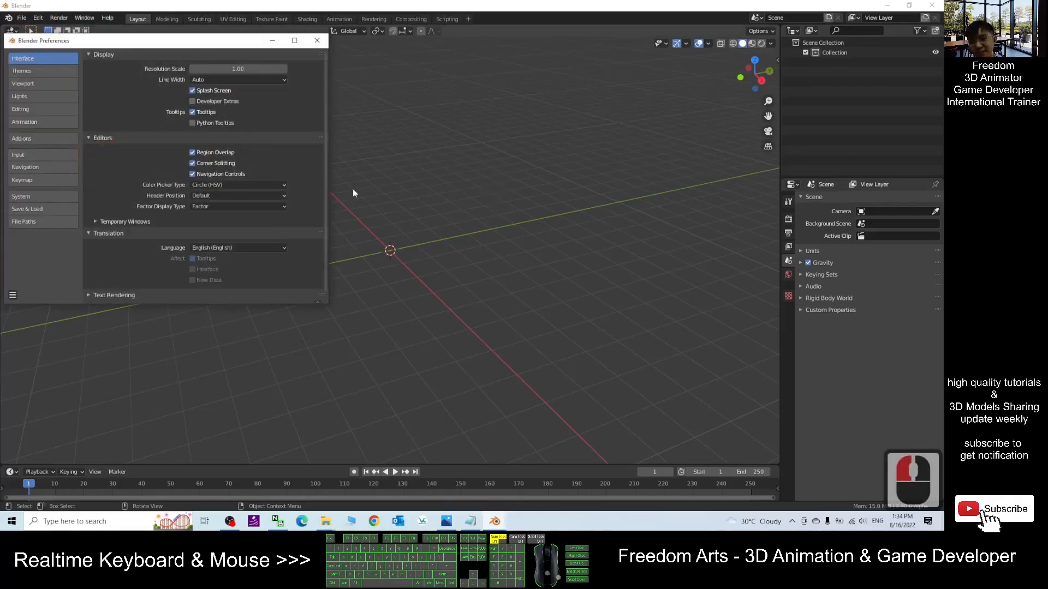
- Highlight the VRM_Addon_for_Blender-release.zip and cats-blender-plugin-master.zip download entries in the notes
left_click(471, 521)
left_click(614, 203)
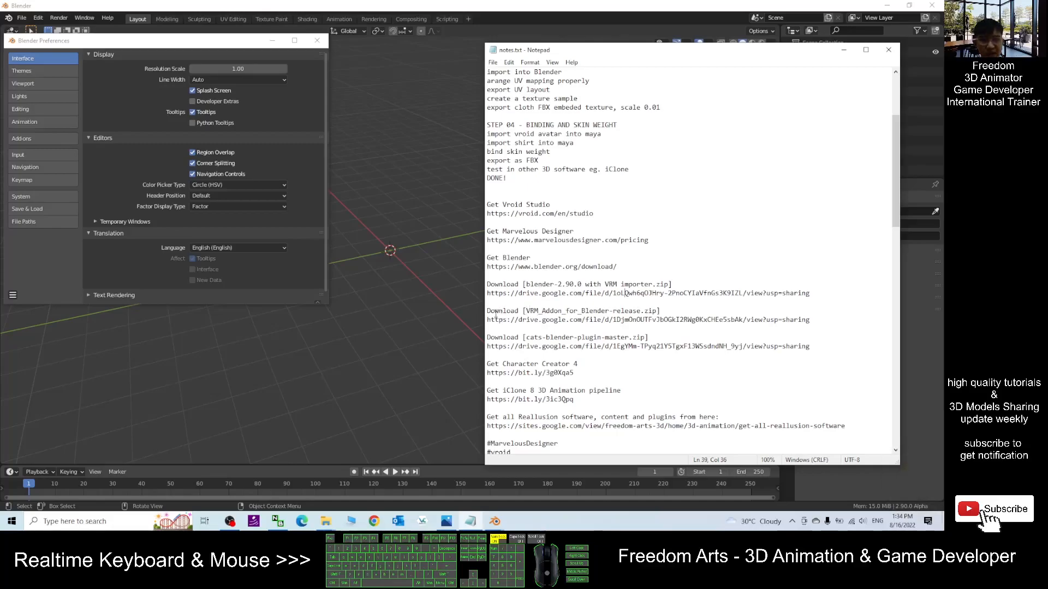
left_click_drag(533, 309, 620, 312)
left_click(657, 312)
left_click(537, 337)
left_click(537, 338)
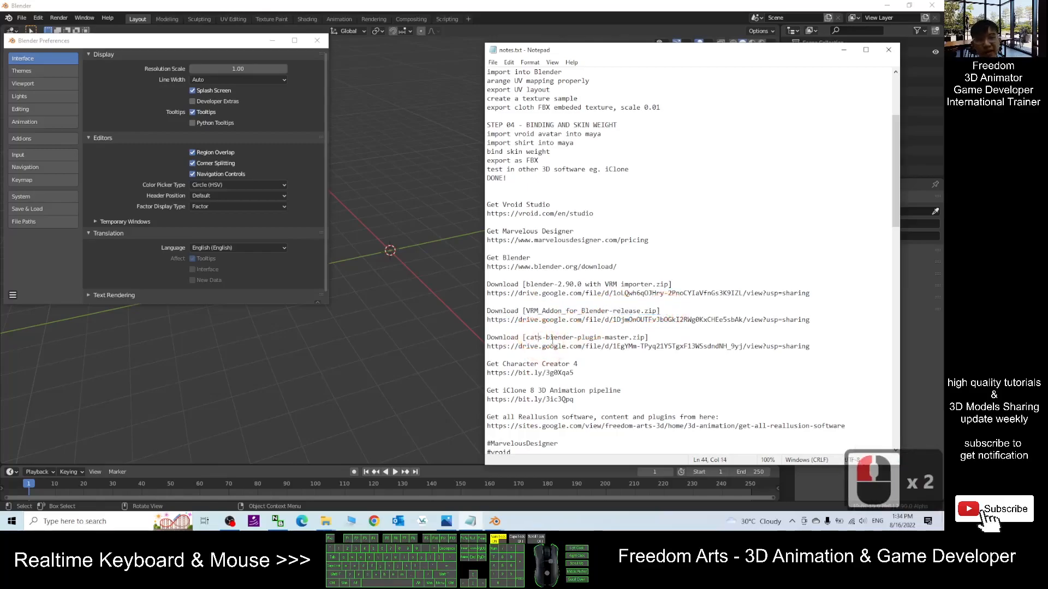
left_click_drag(543, 336, 647, 338)
left_click(649, 338)
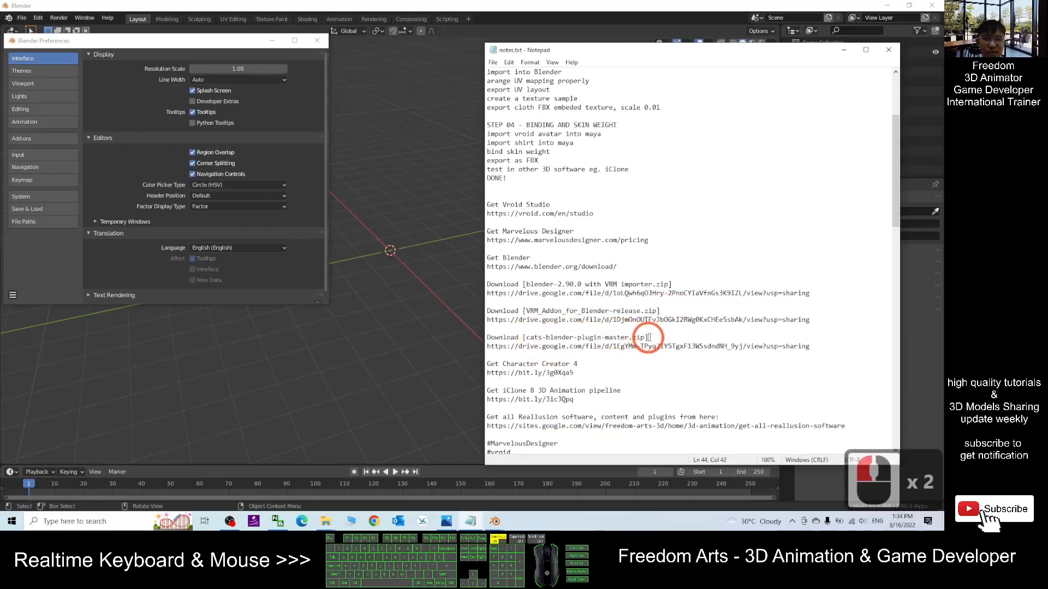
left_click(230, 521)
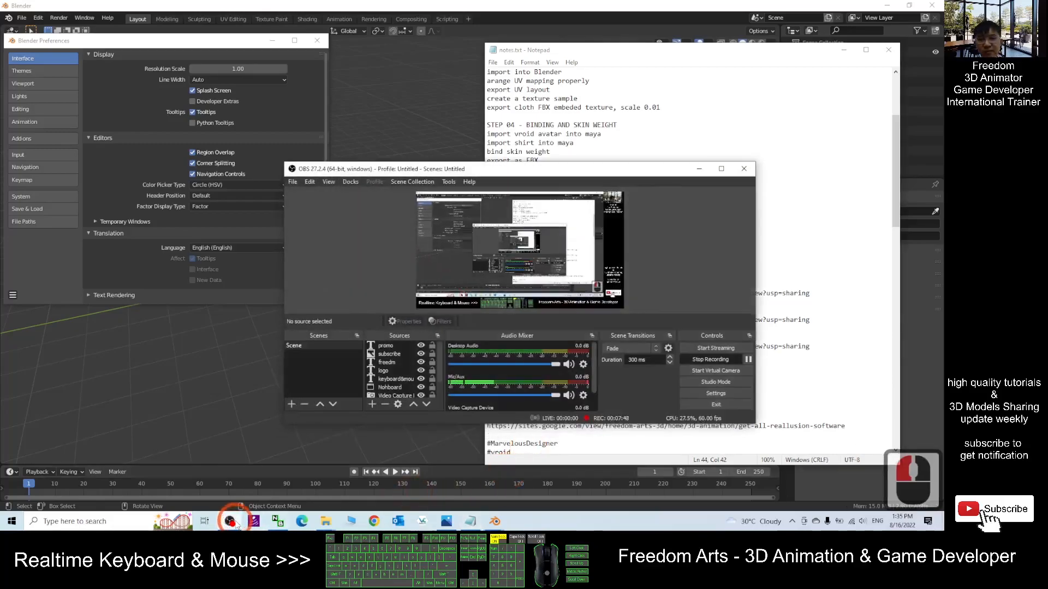
left_click(661, 339)
left_click_drag(661, 342, 498, 310)
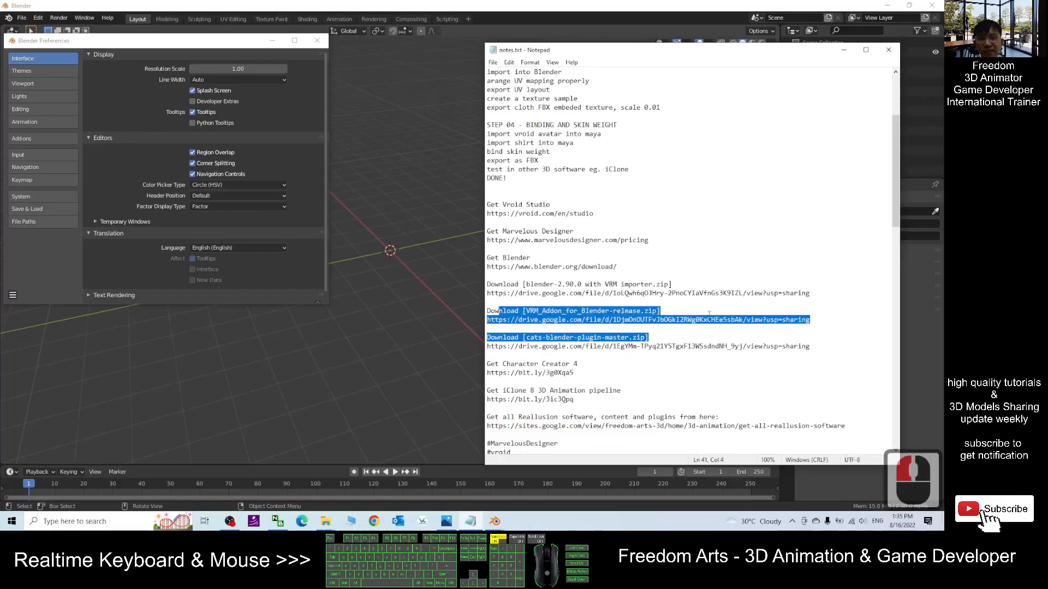
left_click(705, 312)
left_click(884, 5)
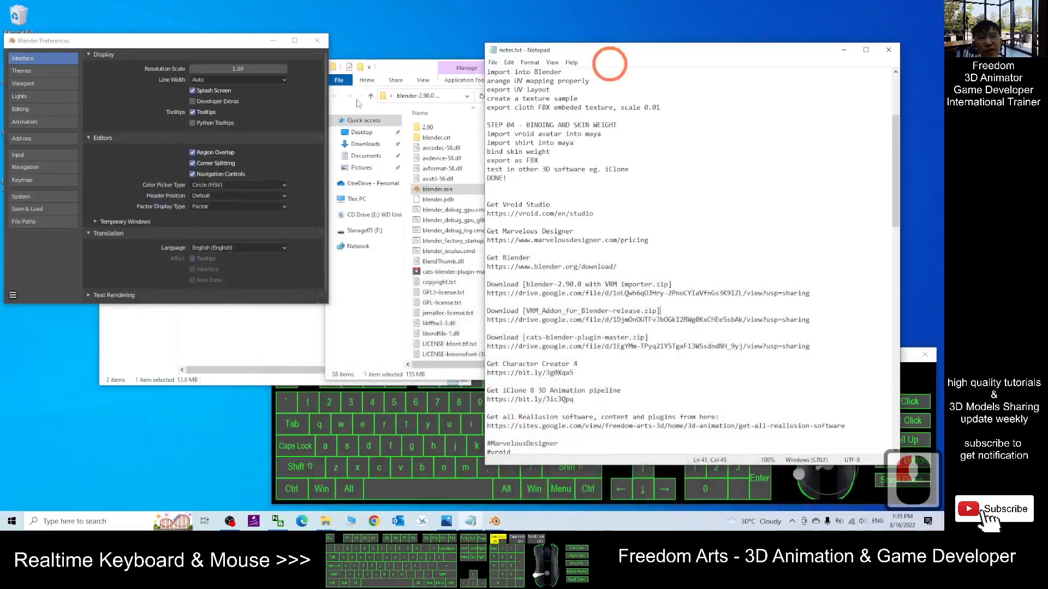
left_click(273, 41)
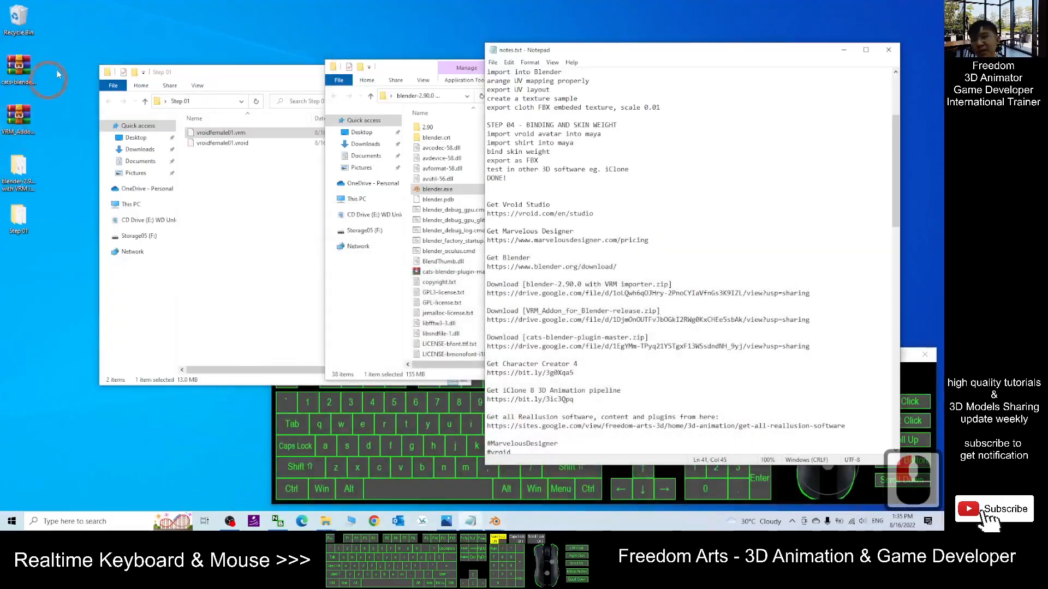
double_click(25, 84)
left_click(24, 148)
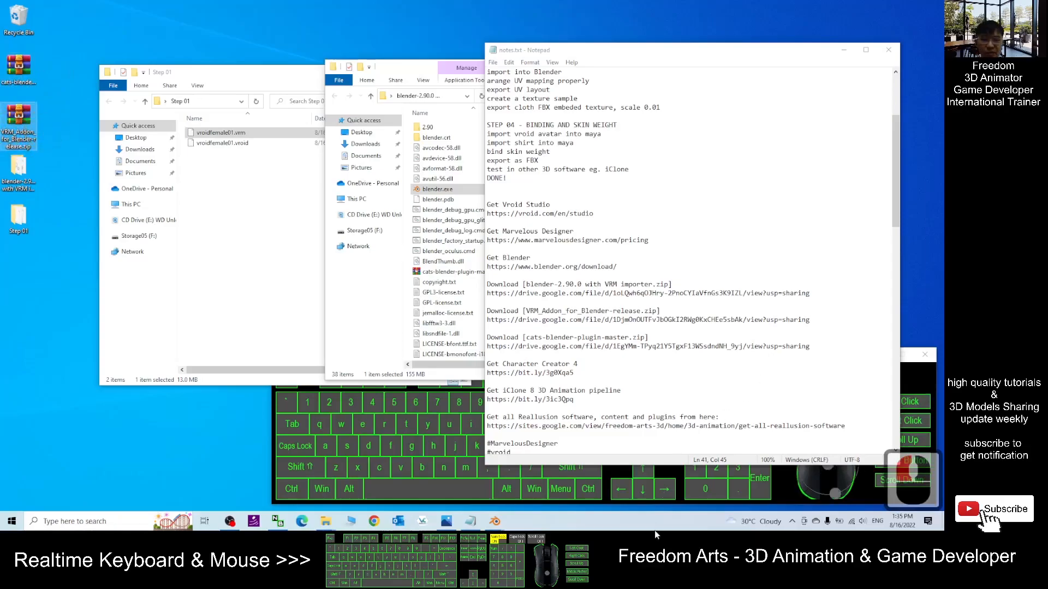
left_click(495, 521)
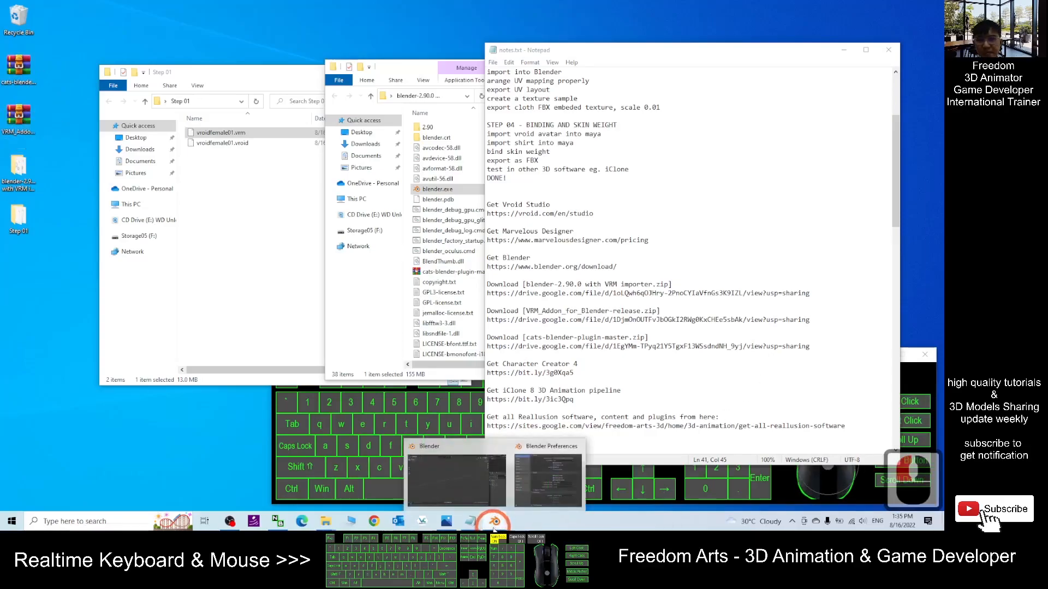
left_click(478, 482)
left_click(499, 516)
left_click(517, 482)
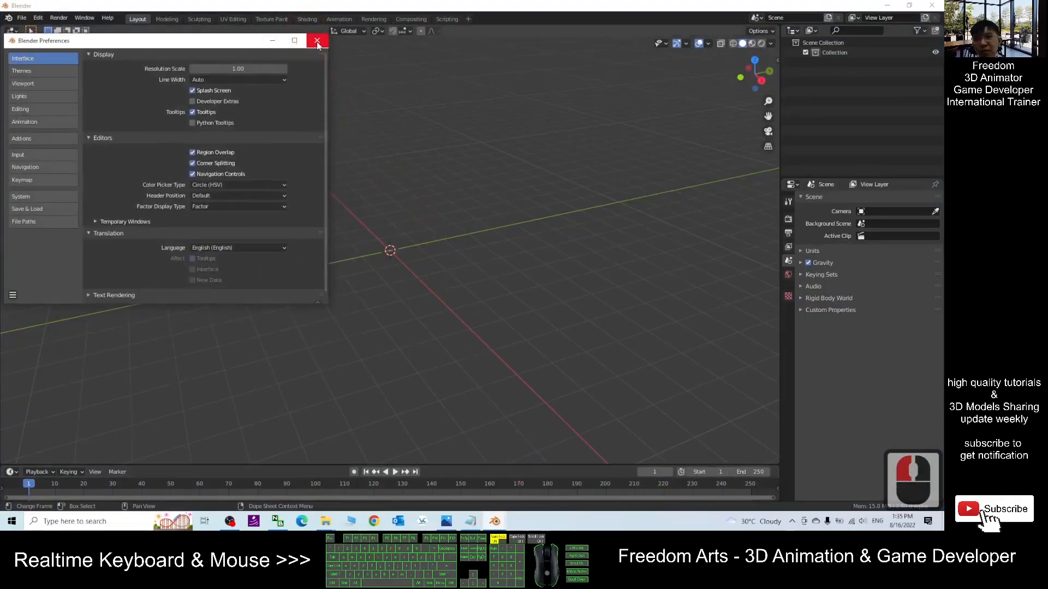
left_click(318, 41)
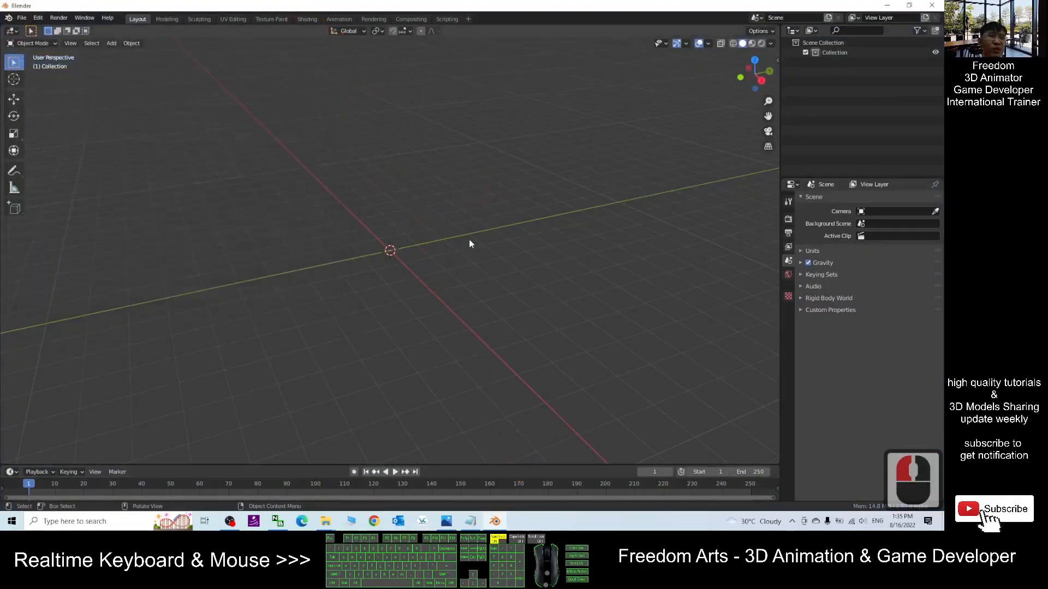
- Open the Preferences window, move it, and show the Add-ons section
left_click(38, 18)
left_click(55, 161)
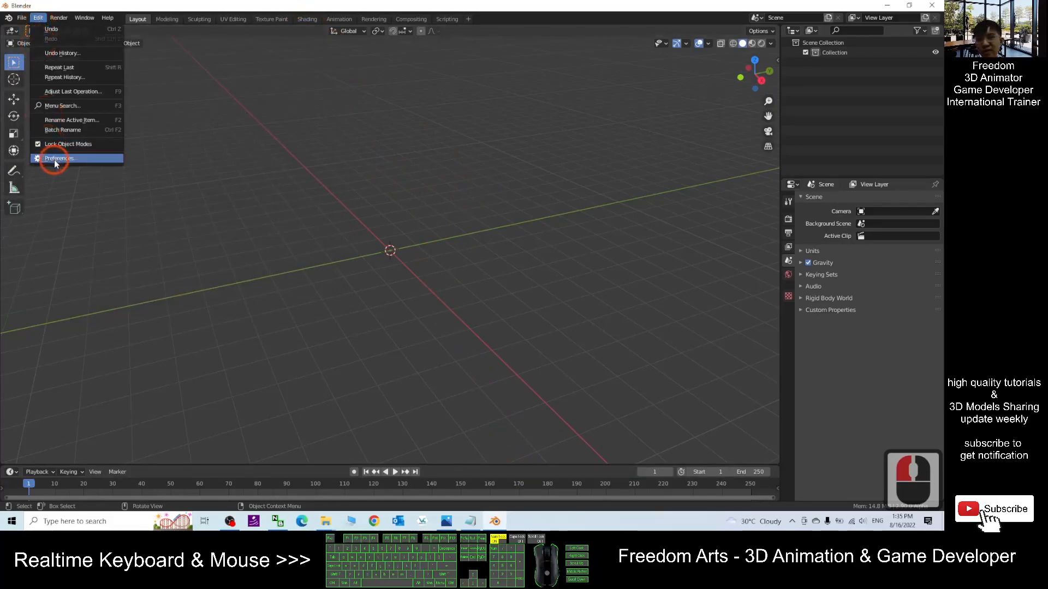
left_click_drag(146, 42, 235, 42)
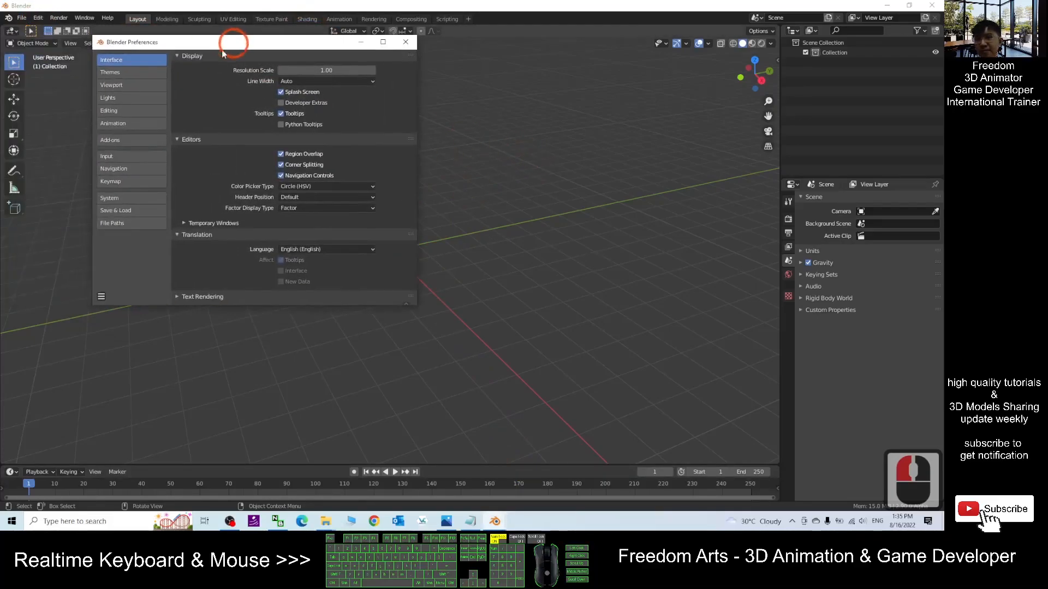
left_click(114, 140)
left_click(115, 141)
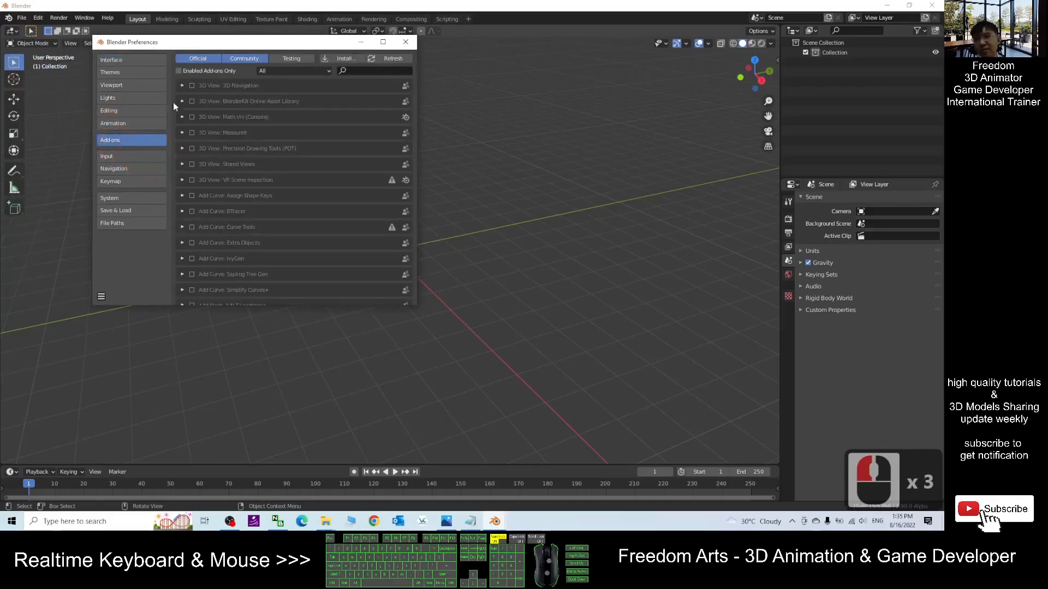
- Install cats-blender-plugin-master.zip from the Desktop as an add-on and enable Cats Blender Plugin
left_click(347, 60)
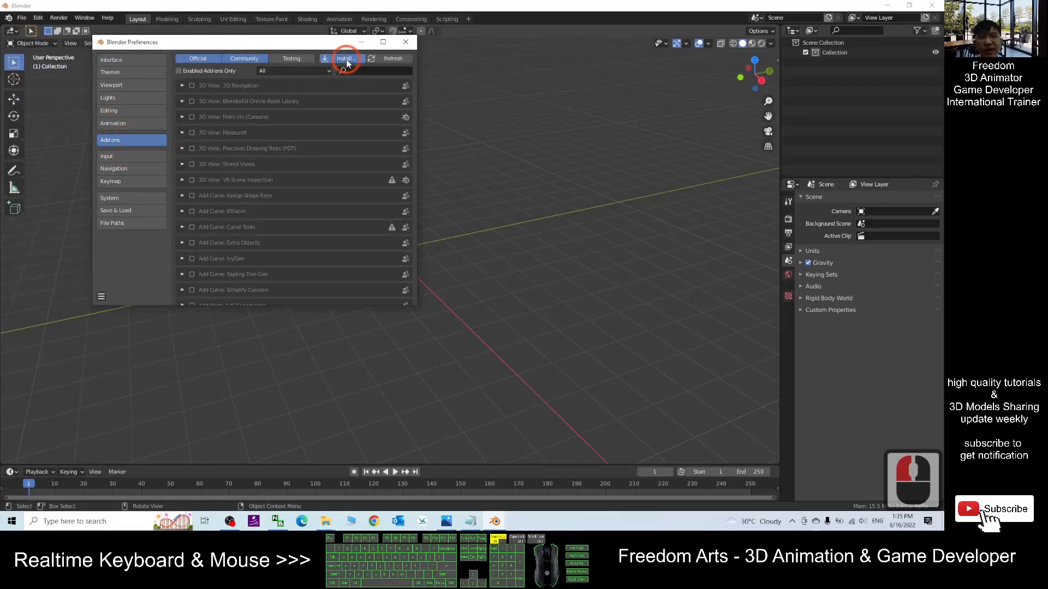
left_click(38, 144)
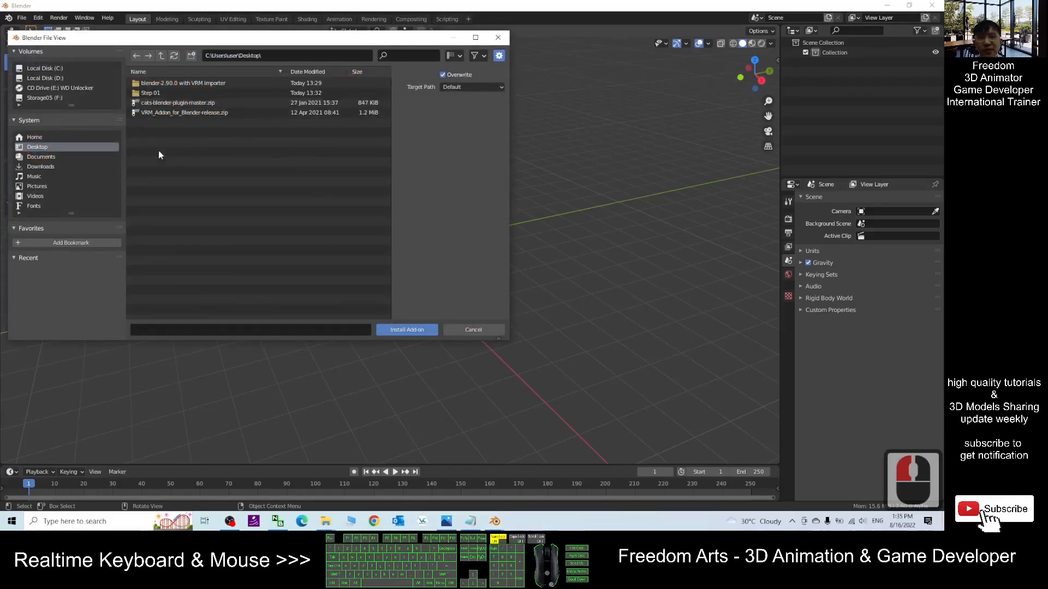
double_click(178, 104)
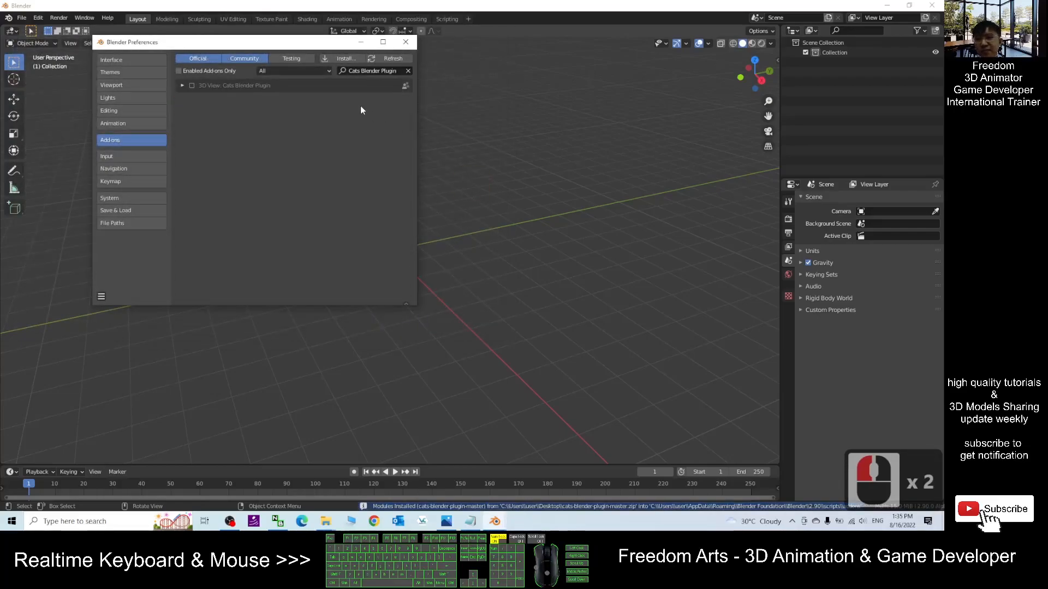
left_click(191, 86)
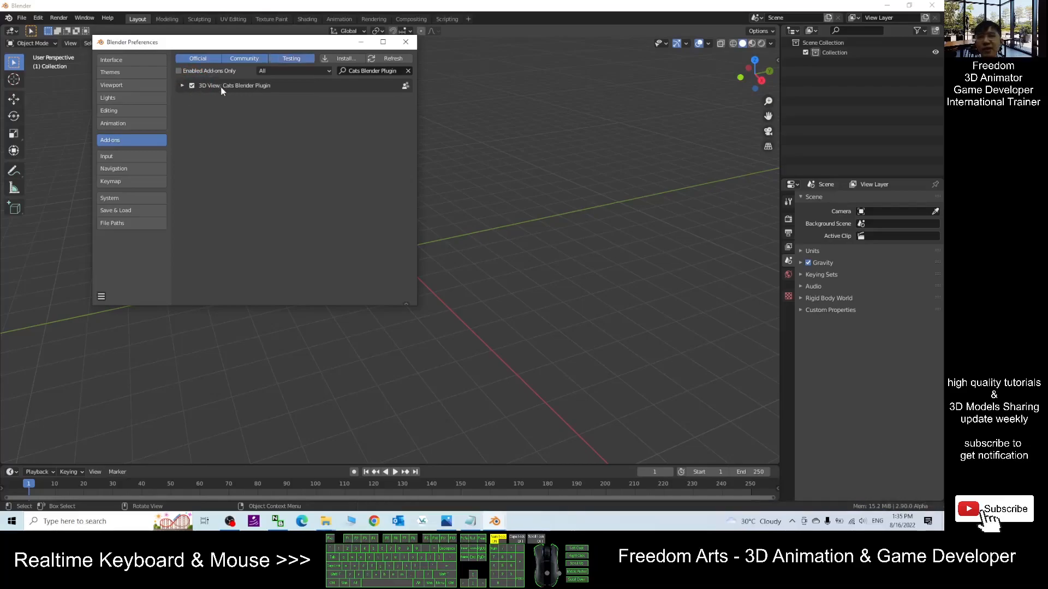
- Install VRM_Addon_for_Blender-release.zip from the Desktop as an add-on, enable Import-Export: VRM format, and close Preferences
left_click(408, 71)
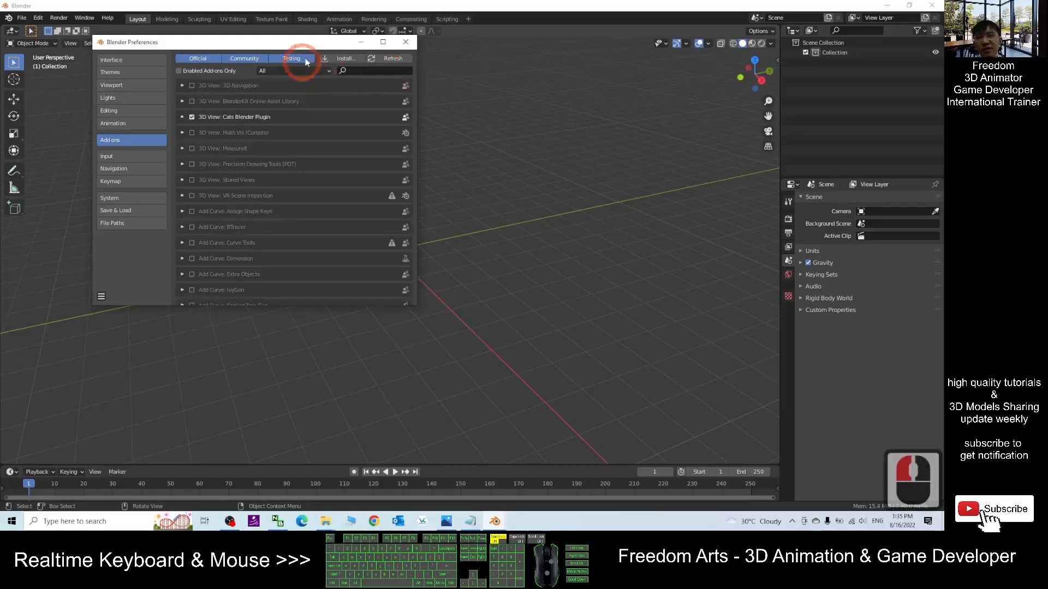
left_click(334, 59)
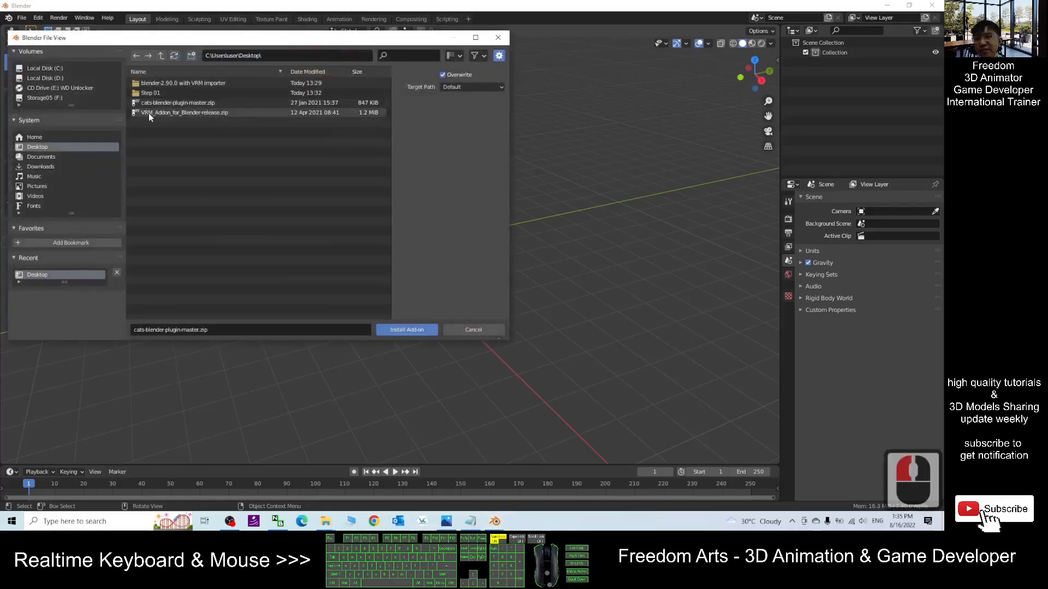
double_click(156, 114)
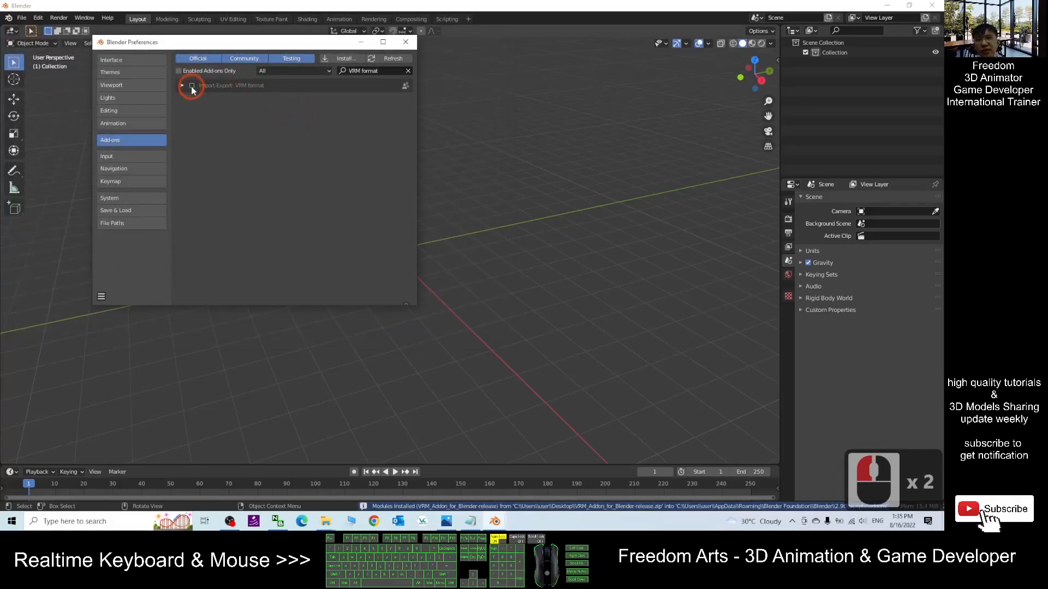
left_click(191, 86)
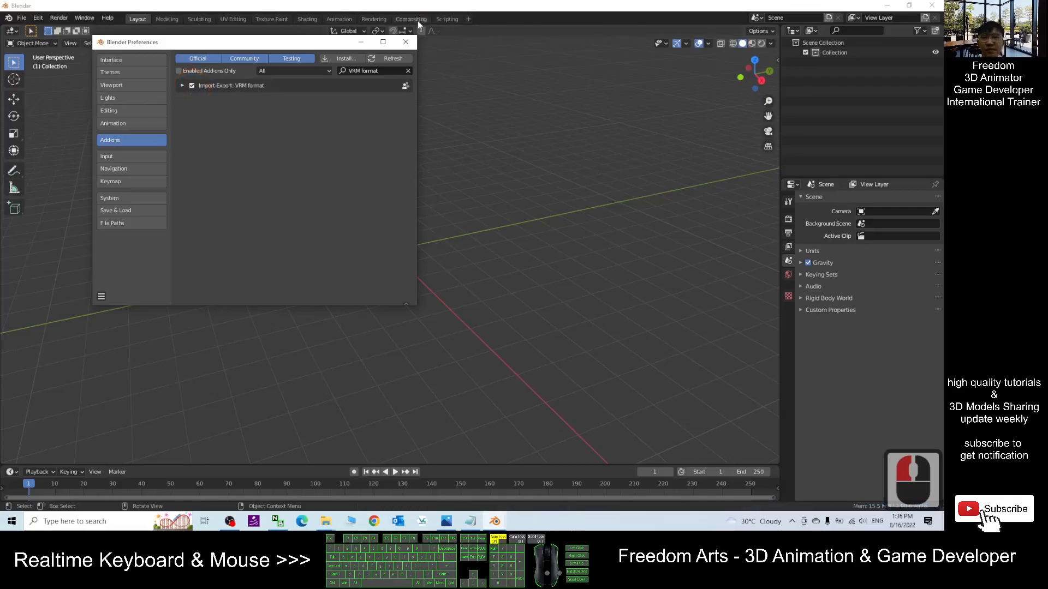
left_click(406, 43)
left_click(406, 42)
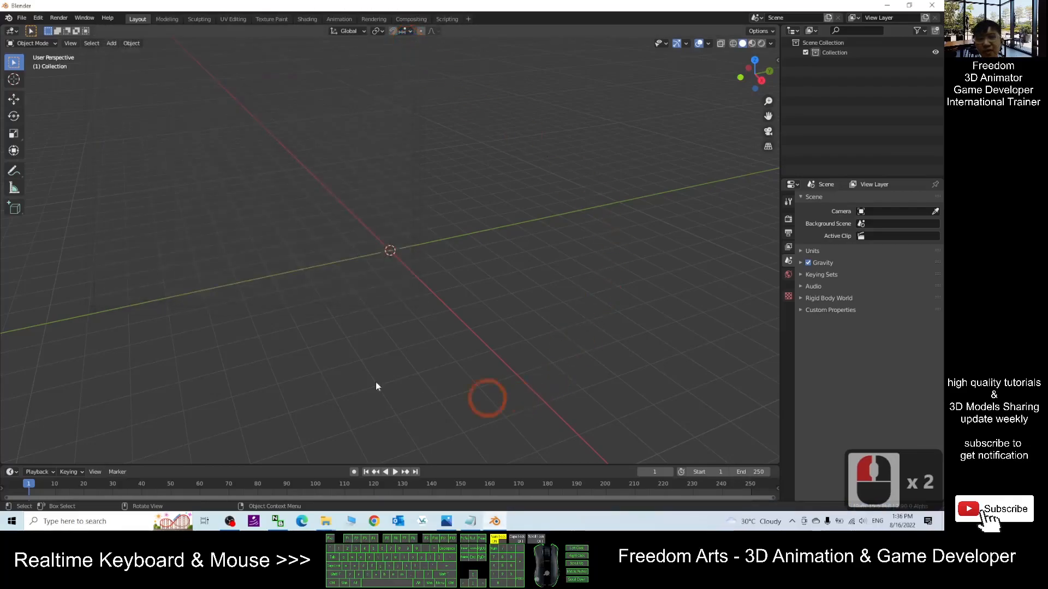
left_click_drag(522, 4, 654, 1)
left_click_drag(557, 7, 719, 193)
left_click_drag(278, 74, 185, 78)
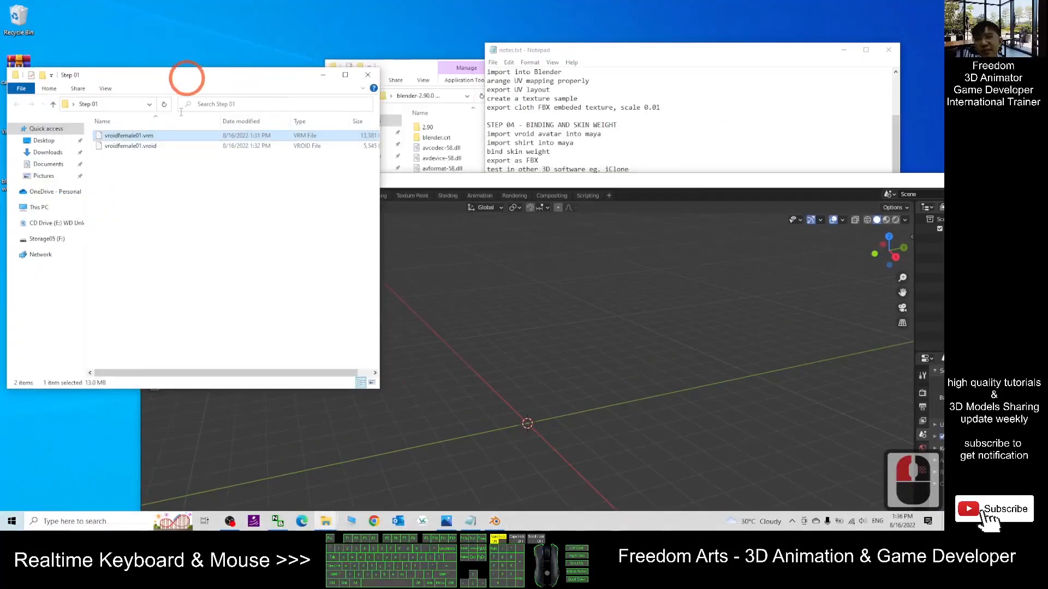
left_click_drag(464, 180, 506, 111)
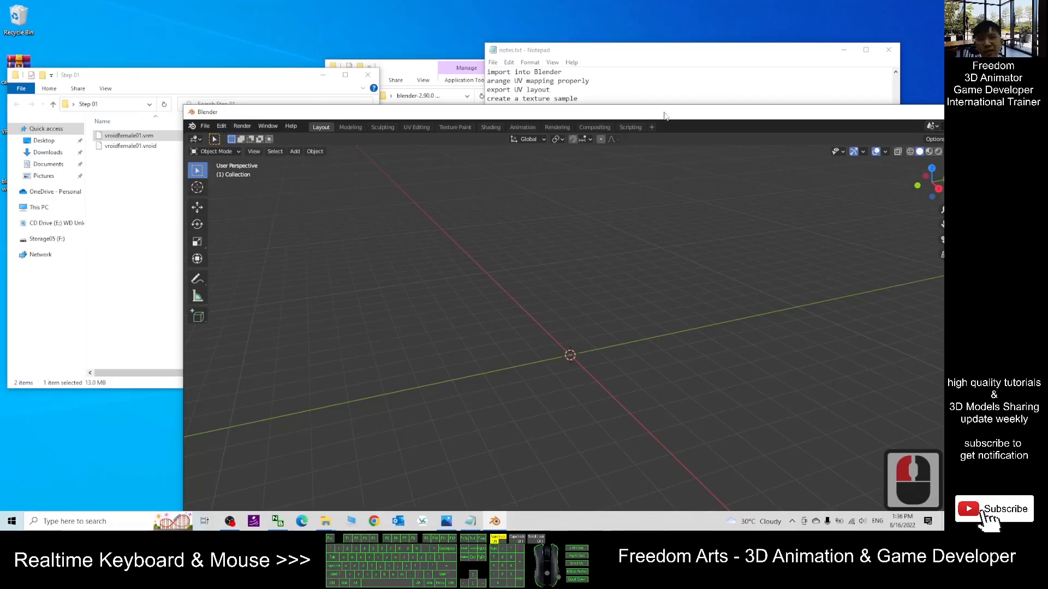
double_click(475, 111)
left_click(290, 279)
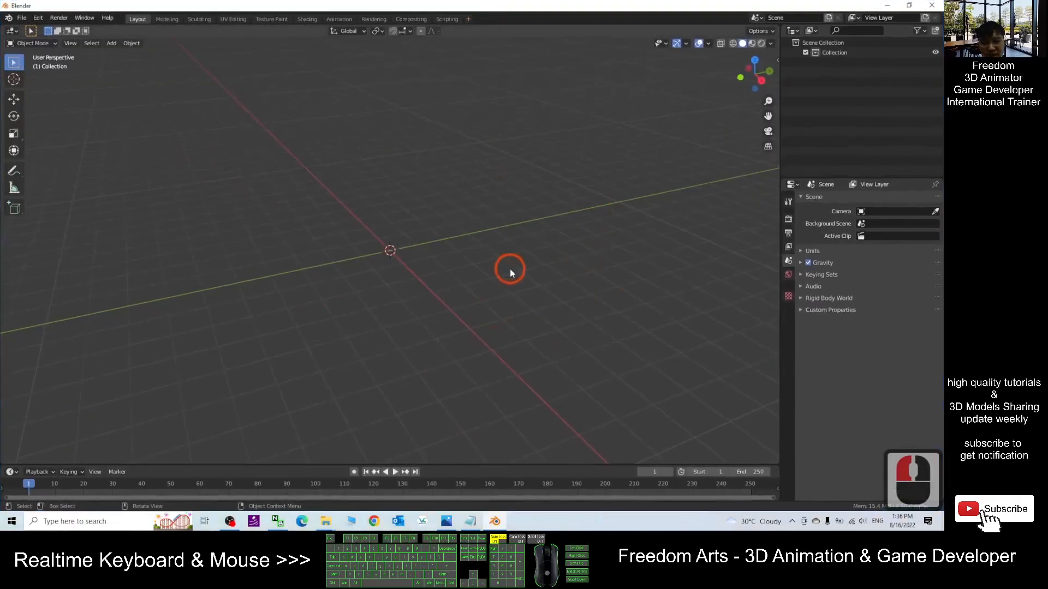
- Import vroidfemale01.vrm from the Desktop's Step 01 folder as a VRM model through the CATS panel
key("n")
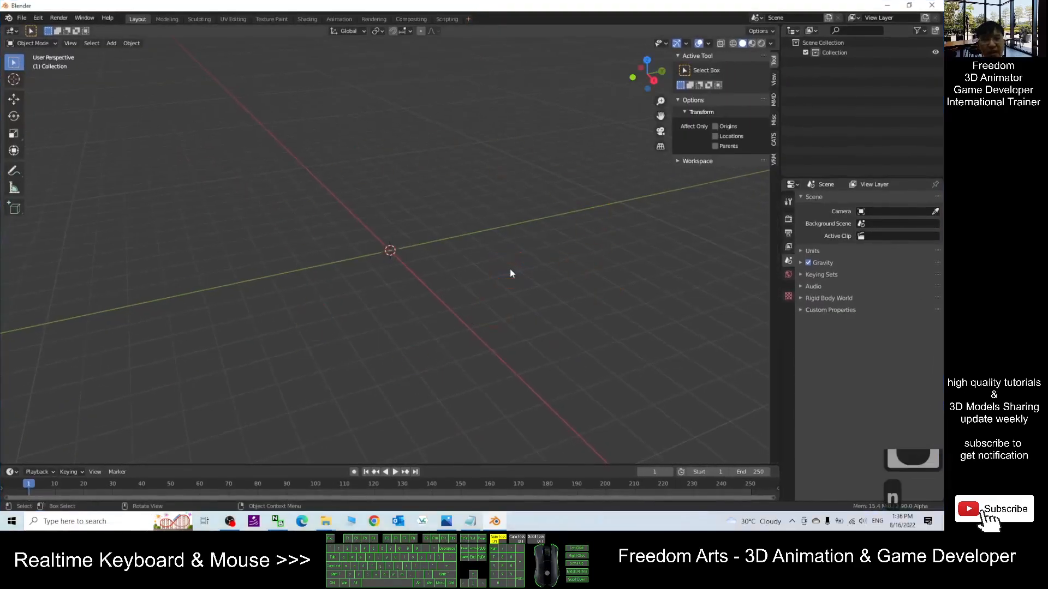
left_click(775, 141)
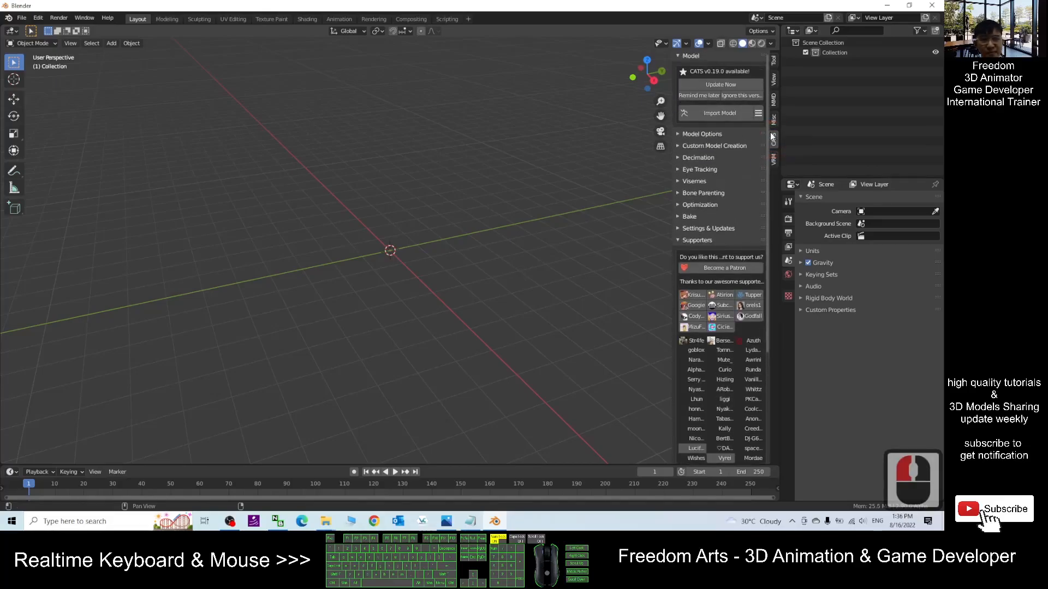
left_click(758, 114)
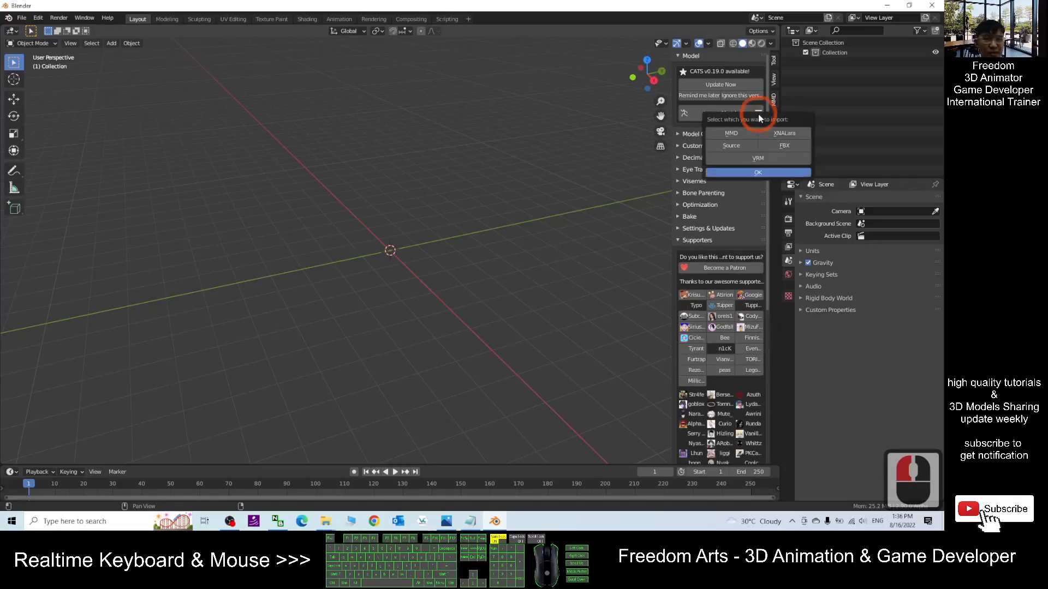
left_click(758, 158)
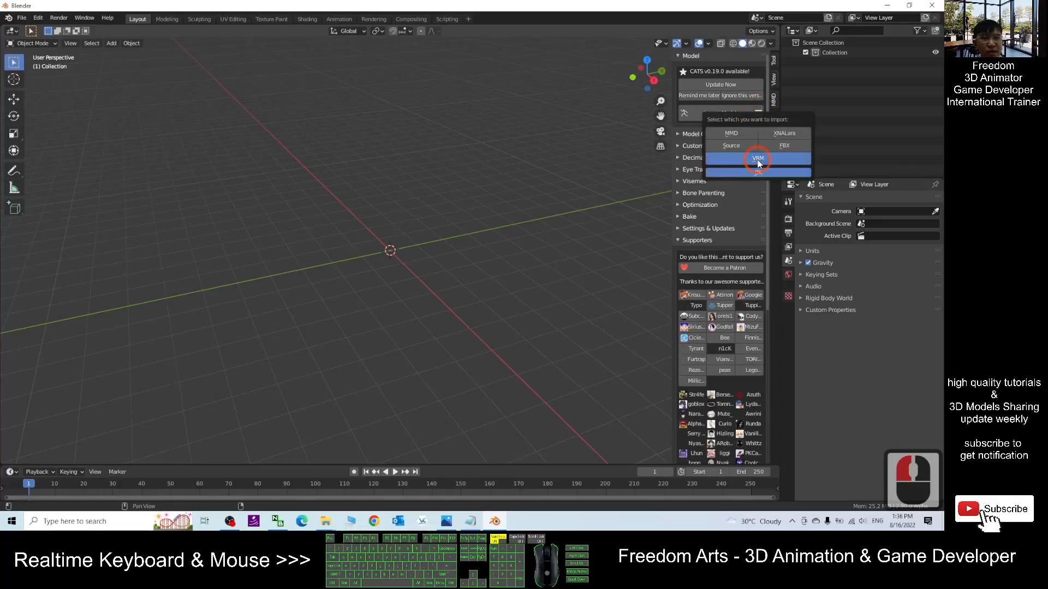
left_click(758, 172)
left_click(255, 230)
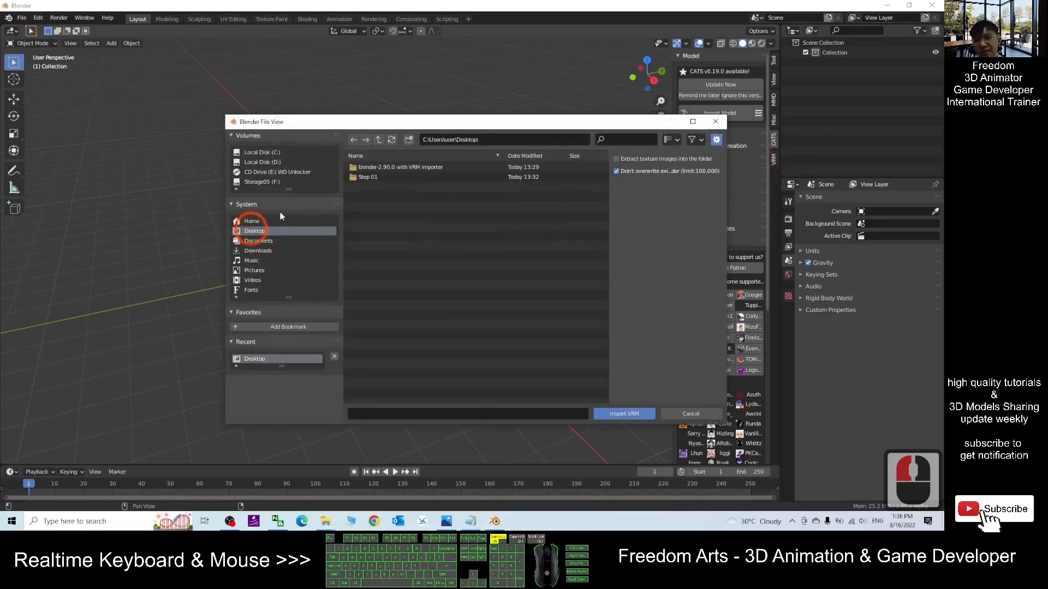
double_click(376, 178)
left_click(389, 194)
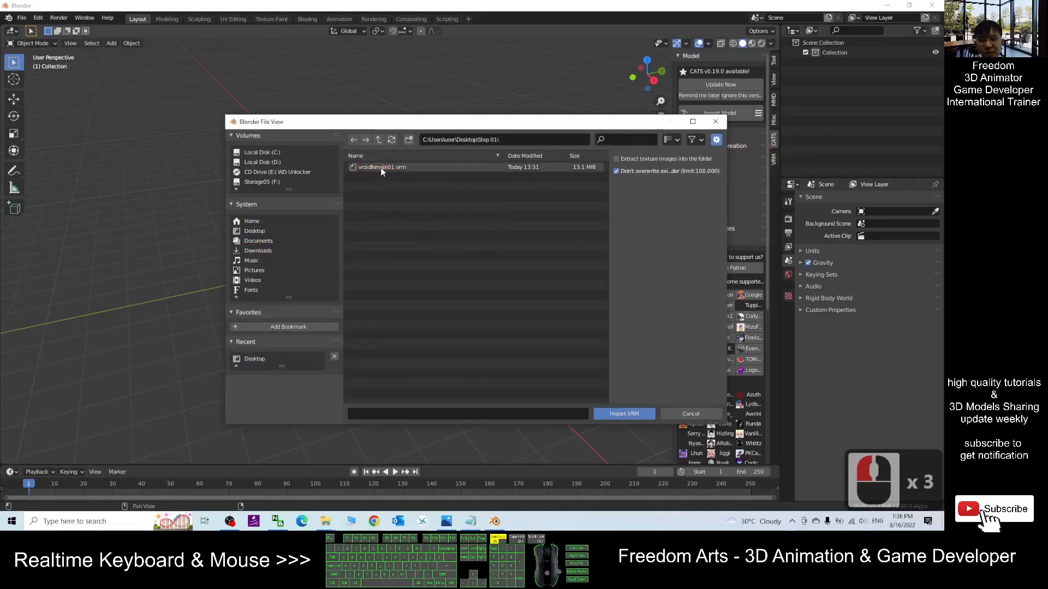
double_click(381, 168)
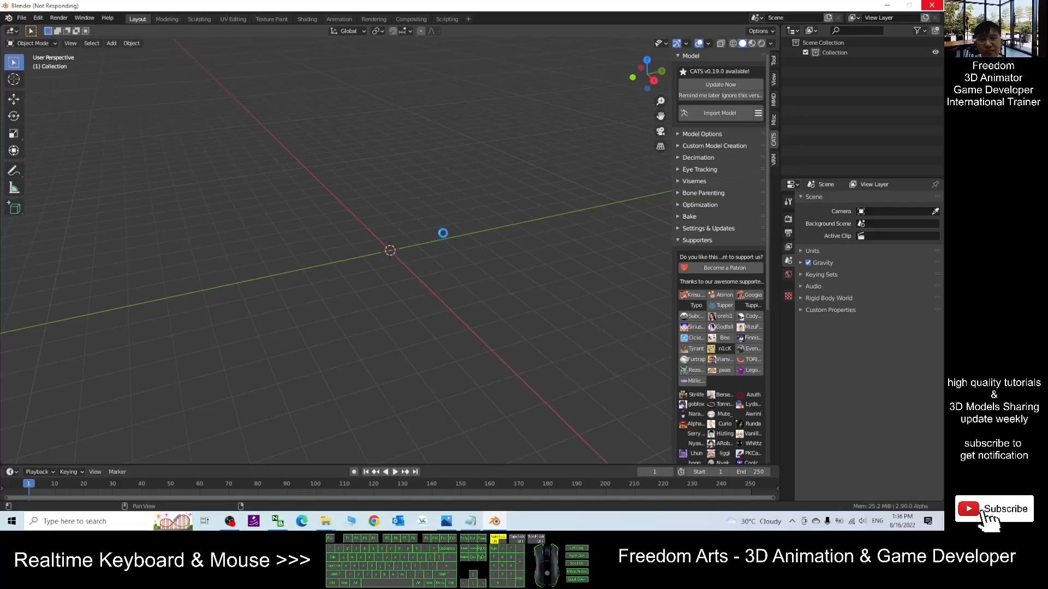
- Configure the CATS Fix Model settings so only Fix Materials stays enabled among the fix options
scroll(431, 215, "up", 8)
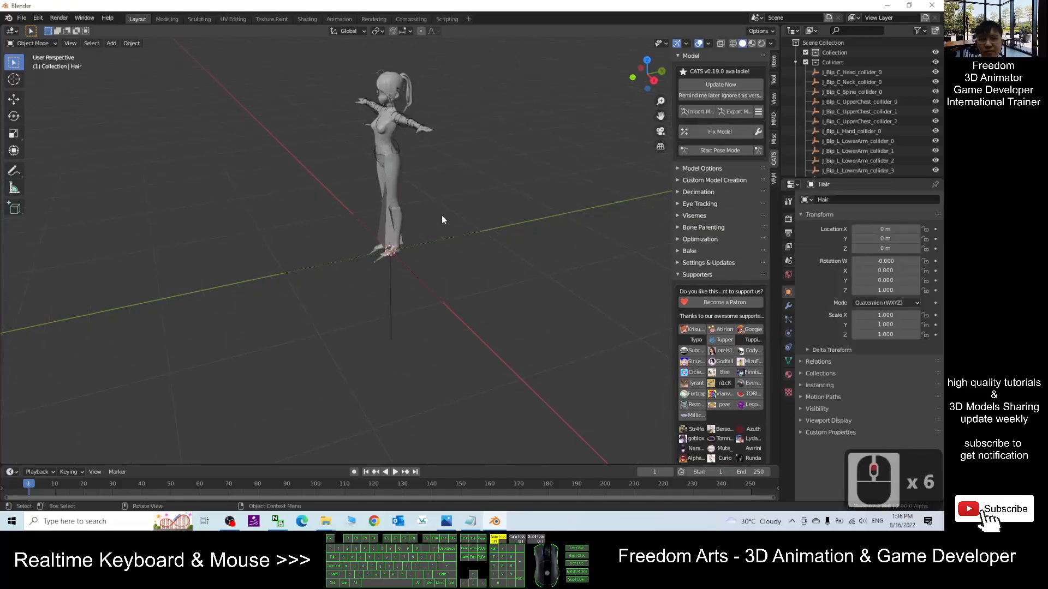
middle_click_drag(469, 145, 457, 251, "shift")
scroll(480, 271, "up", 3)
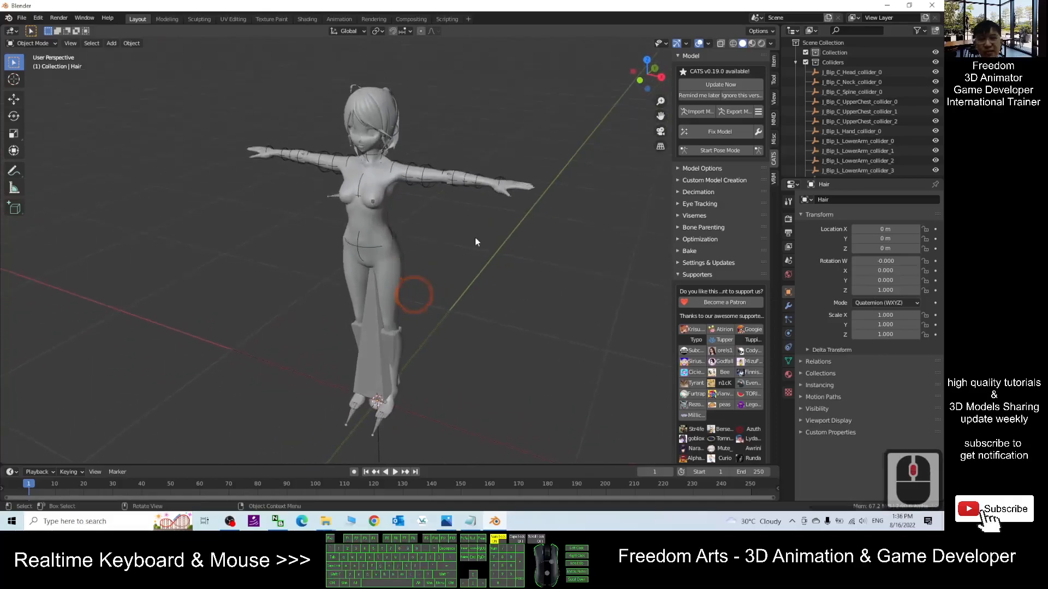
left_click(761, 130)
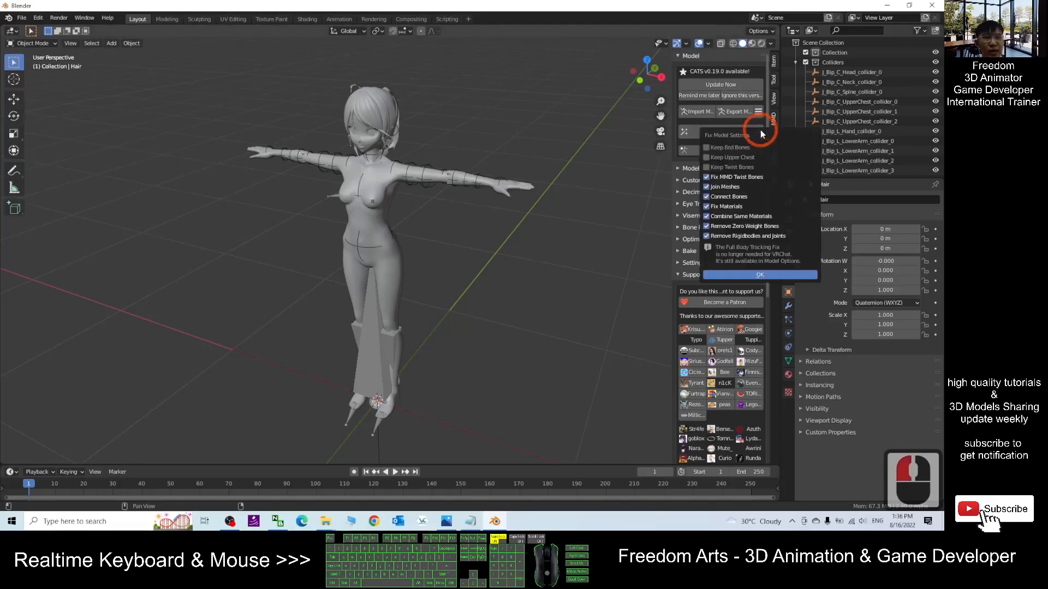
left_click(707, 177)
left_click(706, 186)
left_click(706, 196)
left_click(707, 206)
left_click(706, 217)
left_click(706, 226)
left_click(707, 236)
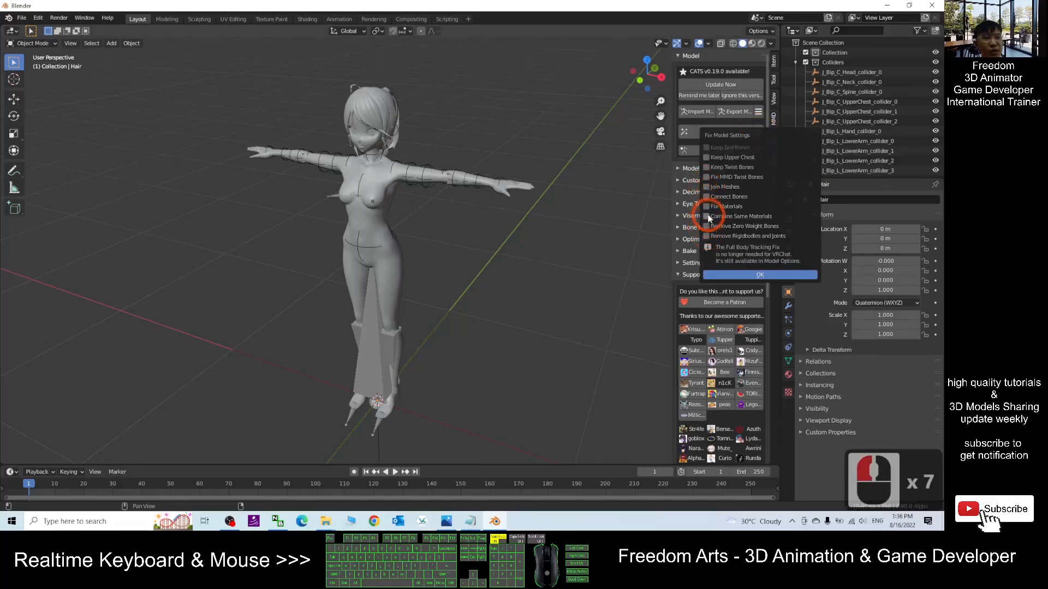
left_click(706, 206)
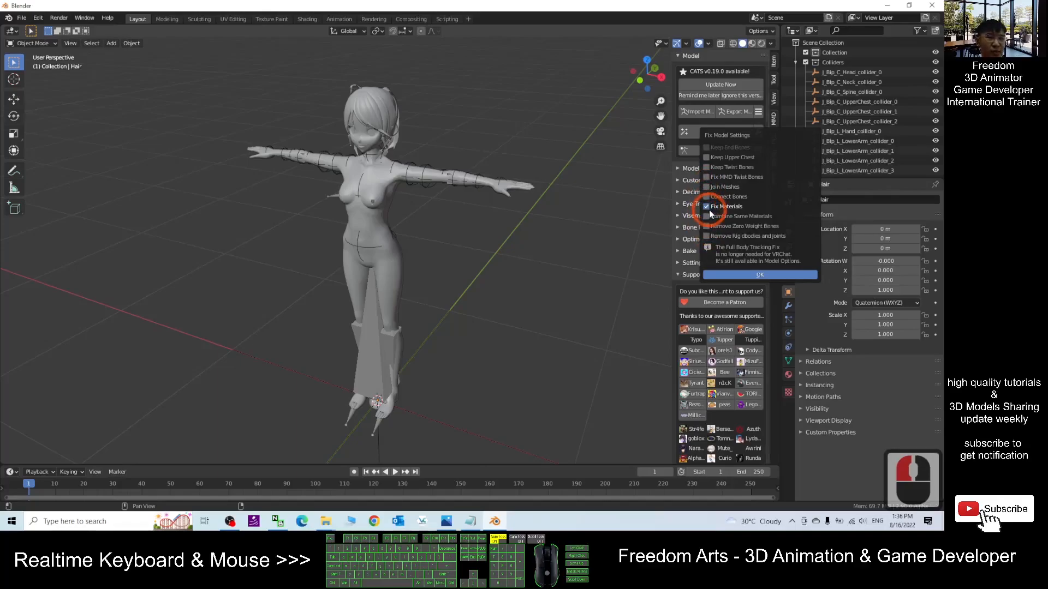
- Confirm the fix settings and run Fix Model on the imported avatar
left_click(759, 274)
left_click(713, 133)
left_click(719, 133)
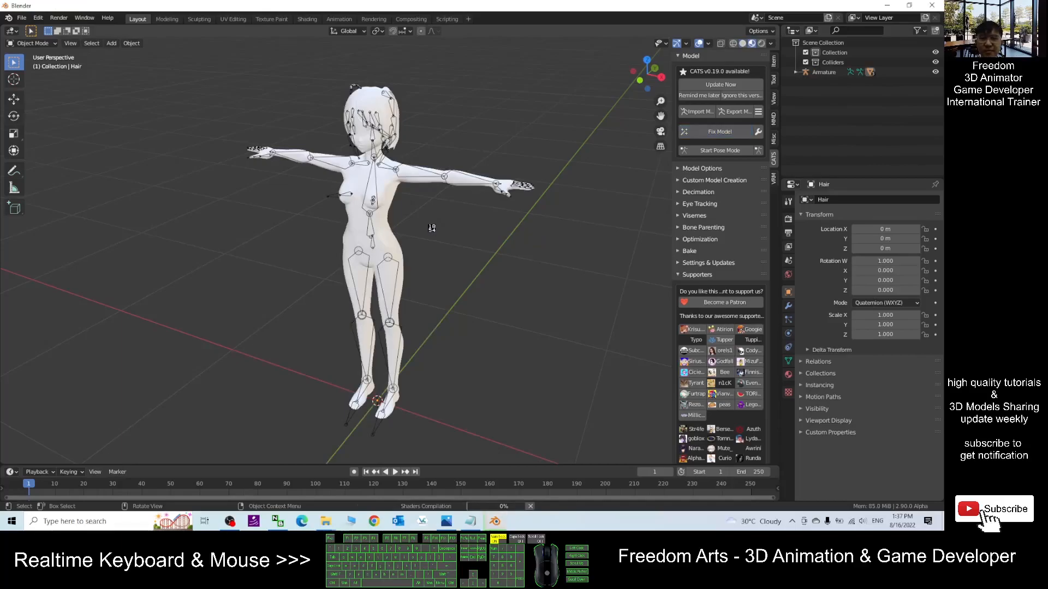
scroll(444, 227, "up", 2)
scroll(443, 241, "down", 4)
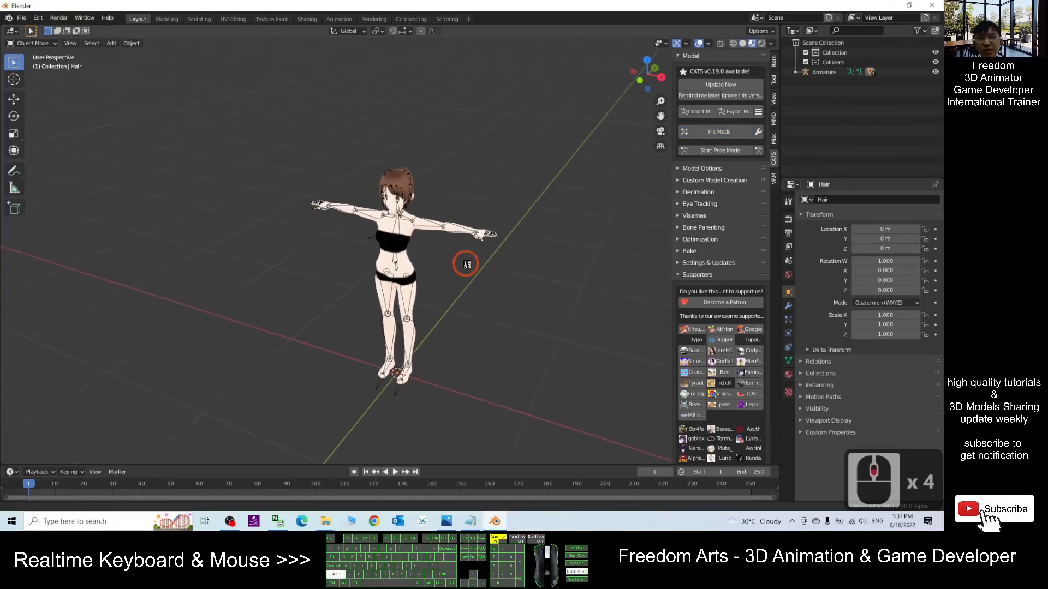
scroll(470, 266, "up", 2)
left_click_drag(493, 5, 639, 36)
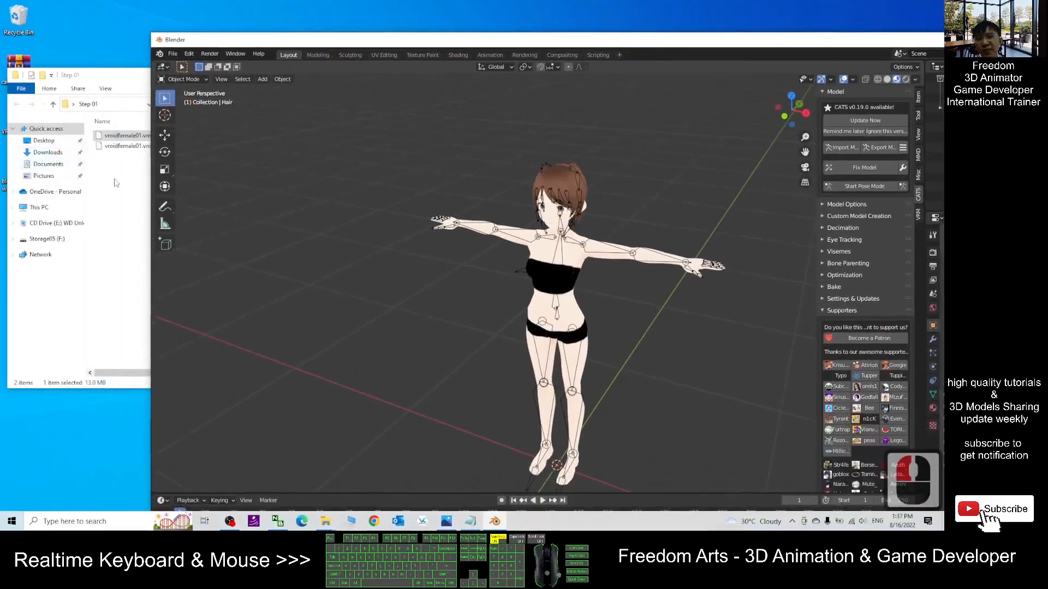
left_click(115, 173)
left_click(269, 170)
left_click(325, 60)
left_click(365, 57)
left_click(491, 291)
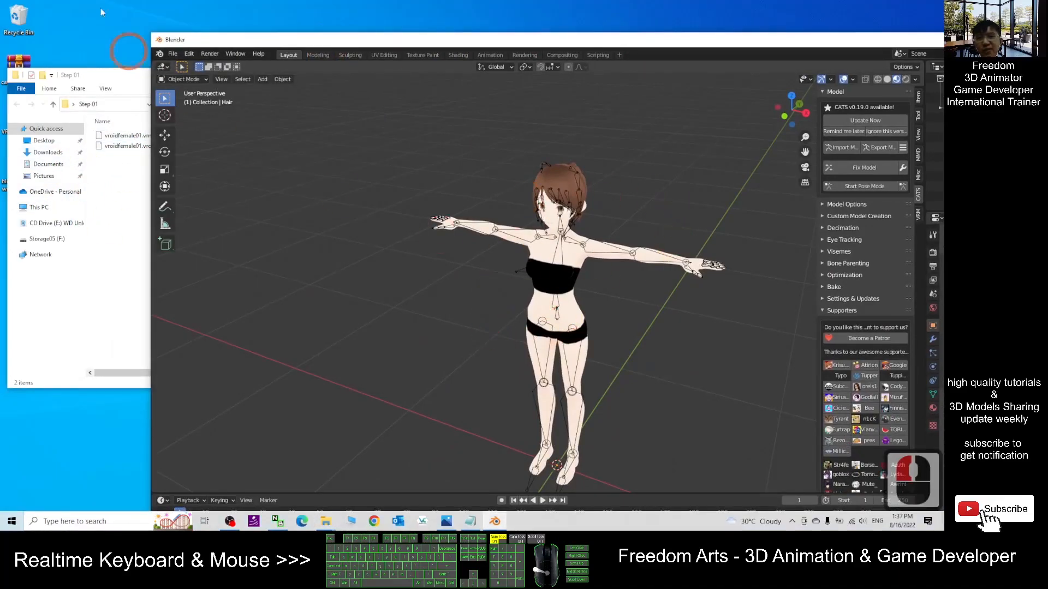
- Start Save As and point the save location to the Desktop's Step 01 folder by pasting its path
left_click(175, 54)
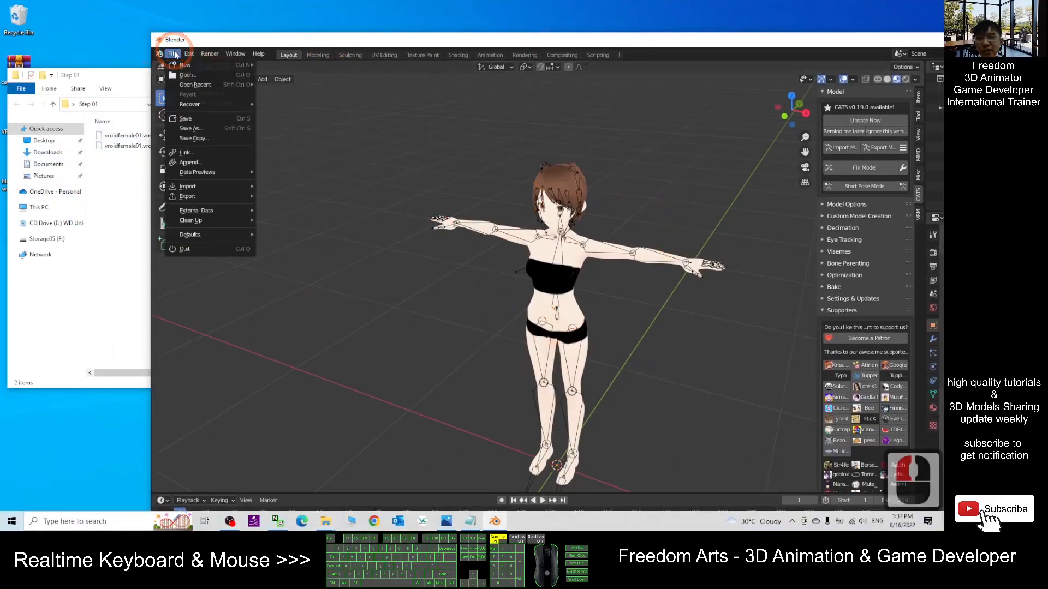
left_click(211, 131)
left_click(24, 90)
left_click(107, 104)
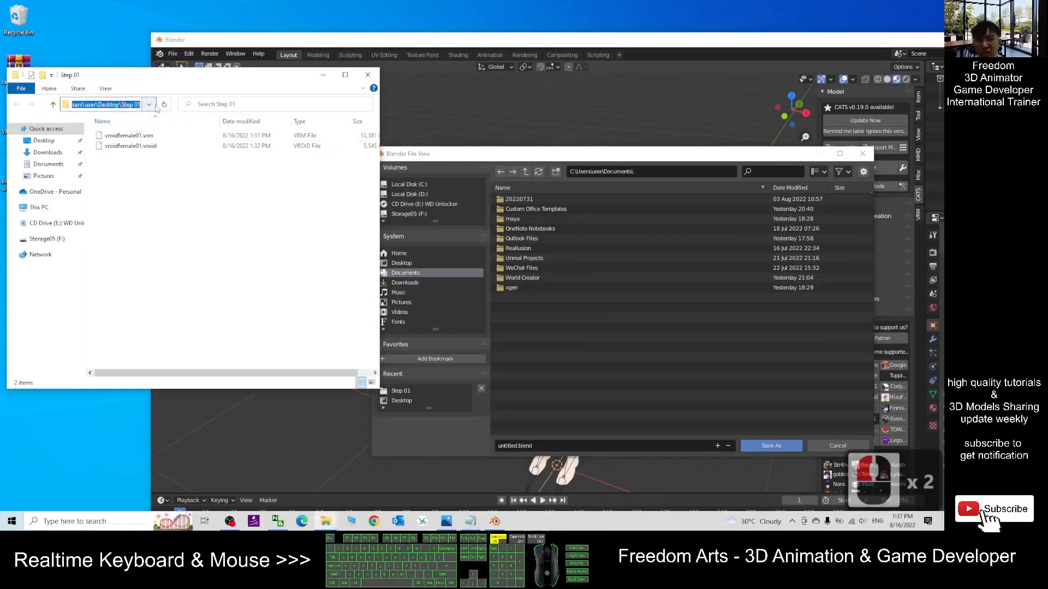
key("ctrl+c")
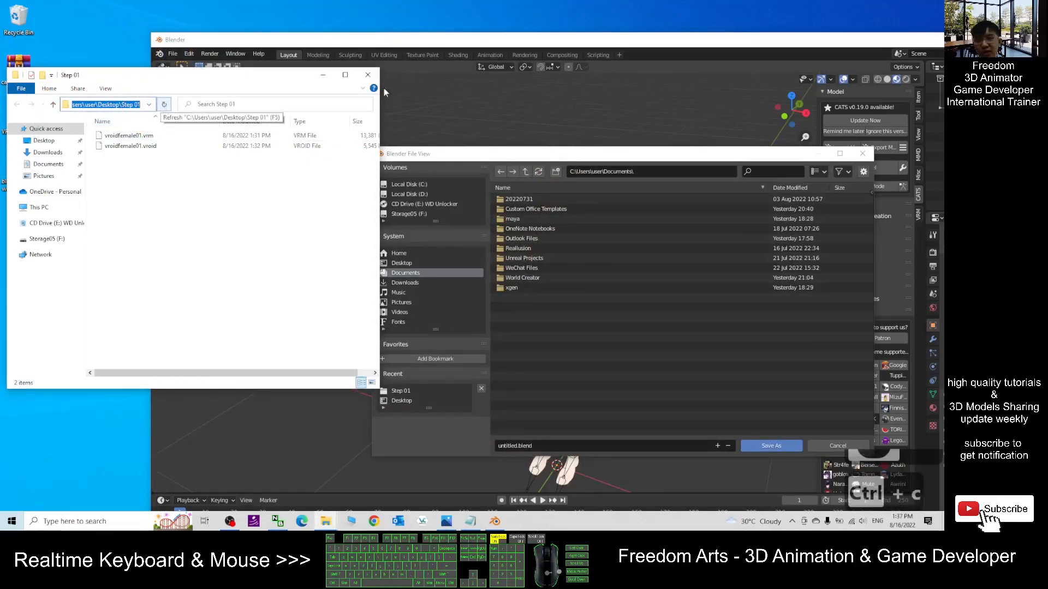
left_click(668, 173)
key("ctrl+v")
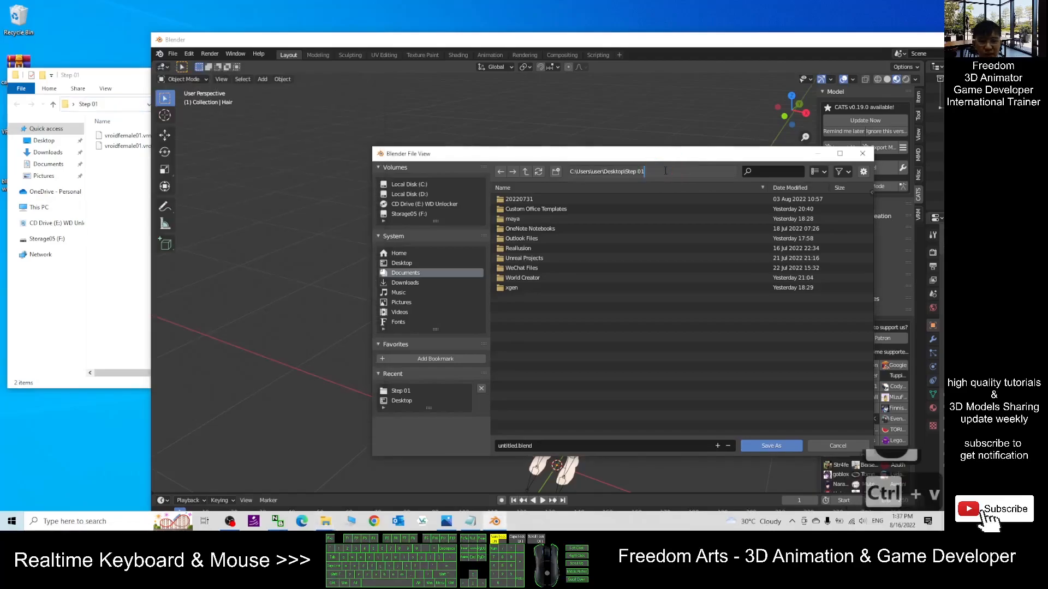
key("Return")
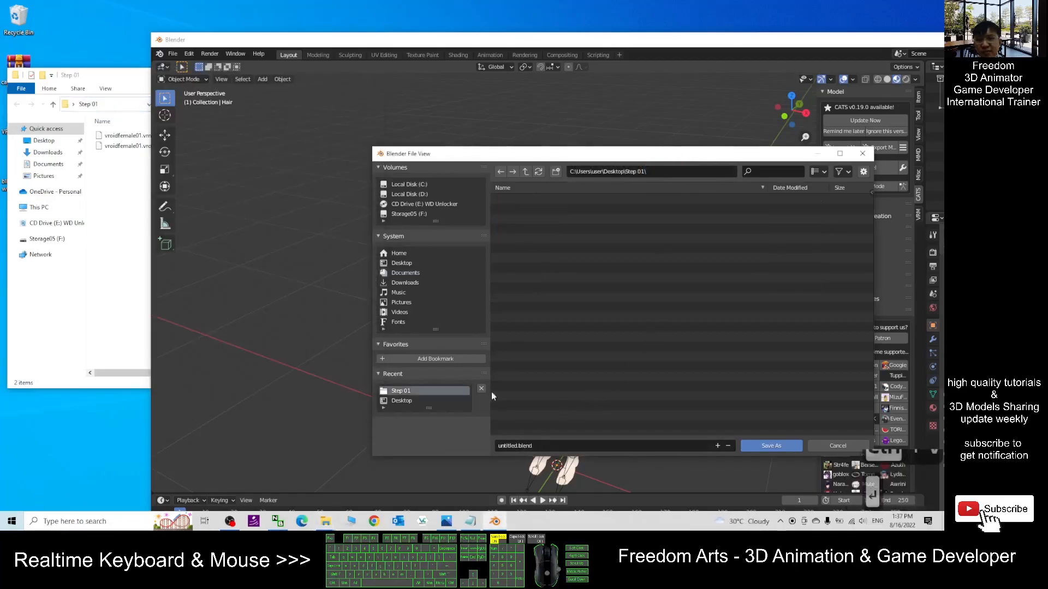
- Set the blend file name to vroidfemale01 by copying the VRM file's name from the folder
left_click(521, 445)
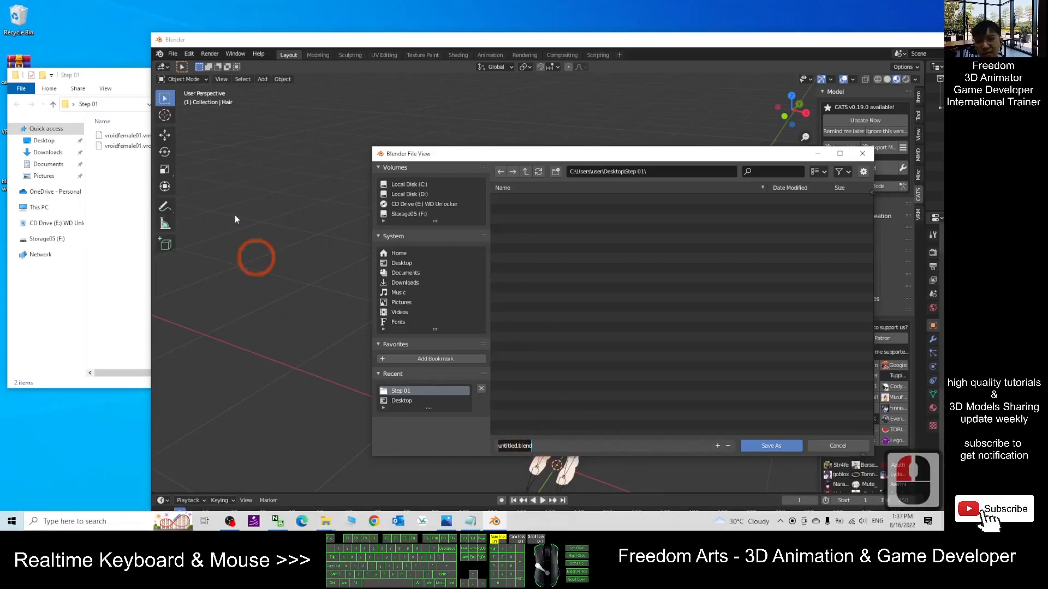
left_click(129, 141)
left_click(129, 138)
left_click(130, 140)
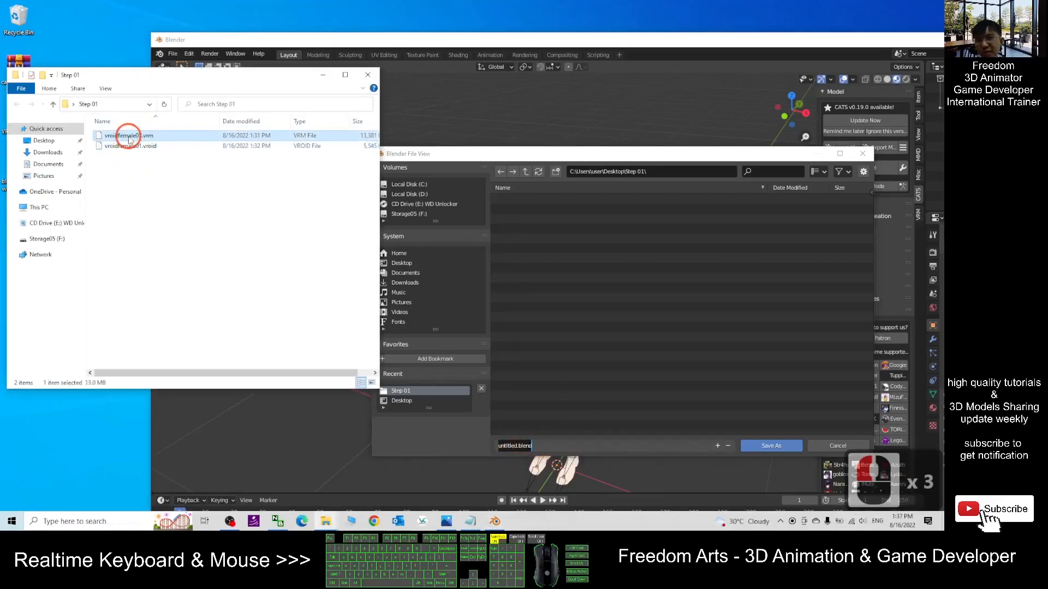
key("F2")
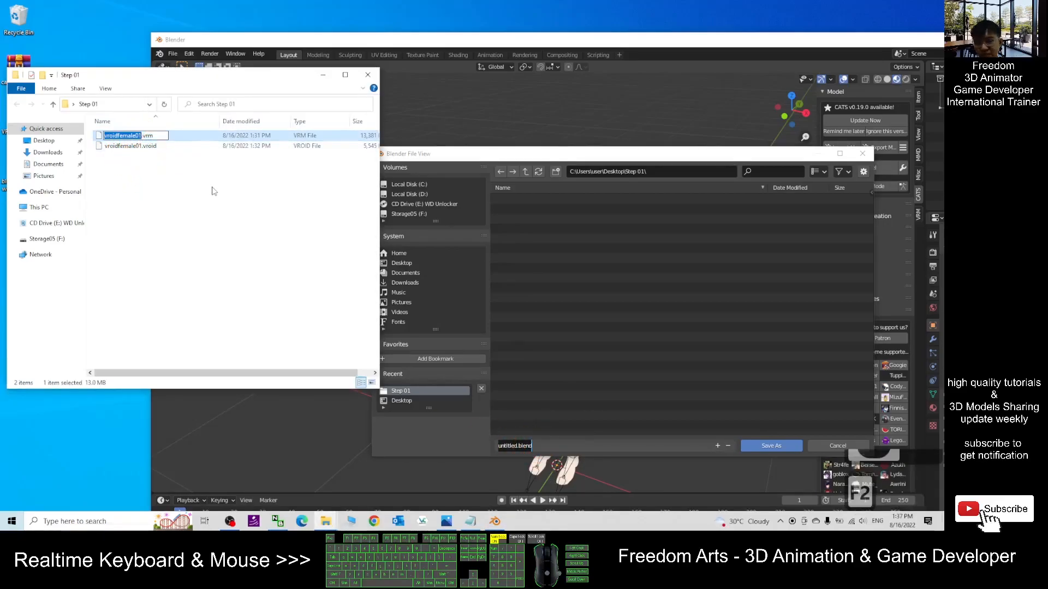
key("ctrl+c")
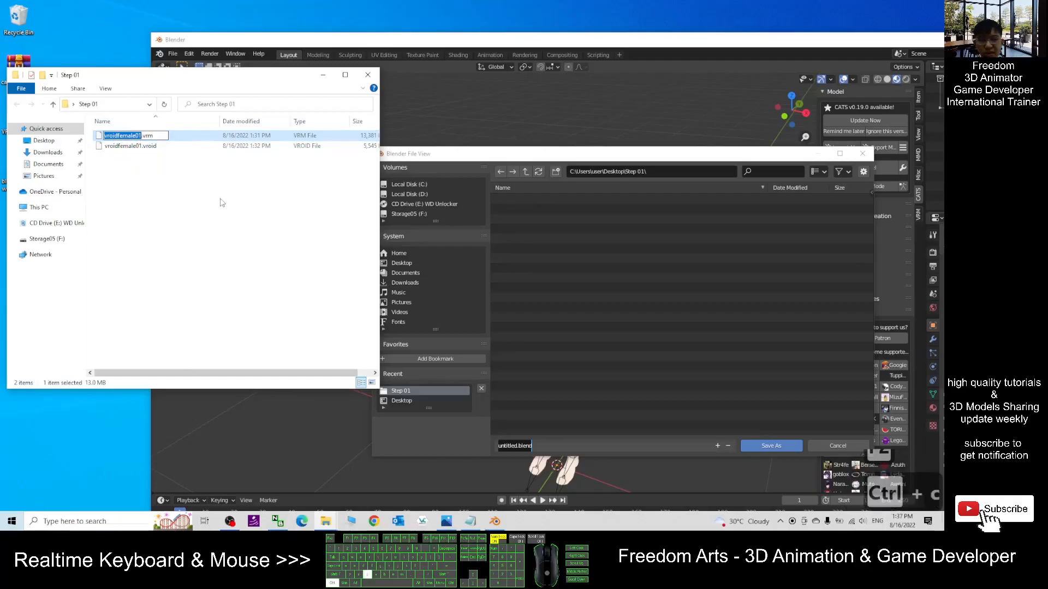
left_click(563, 122)
left_click(537, 447)
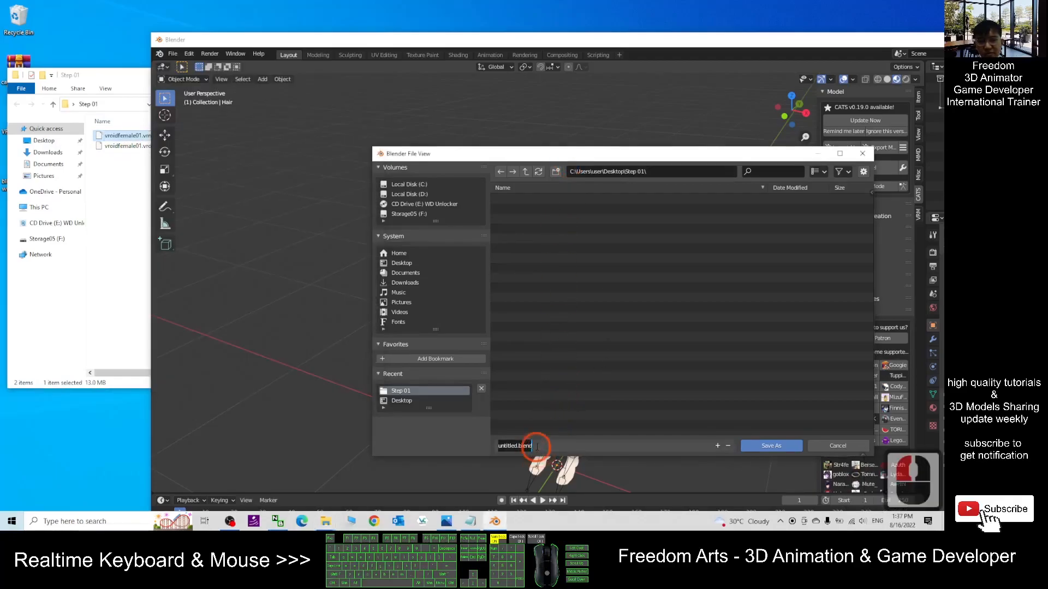
key("ctrl+v")
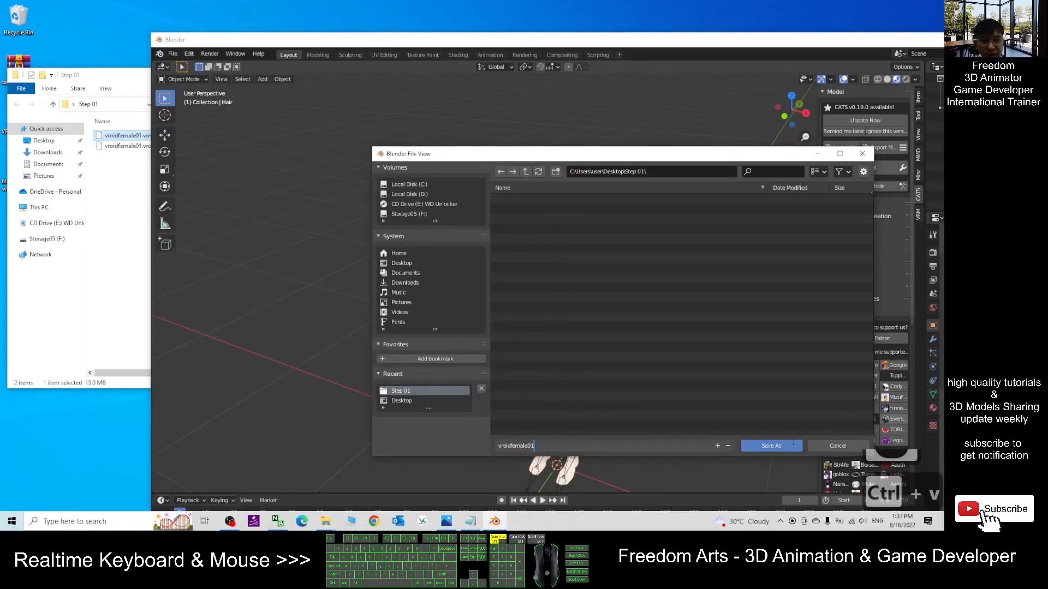
- Save the blend file into the Step 01 folder and maximize the Blender window
left_click(786, 445)
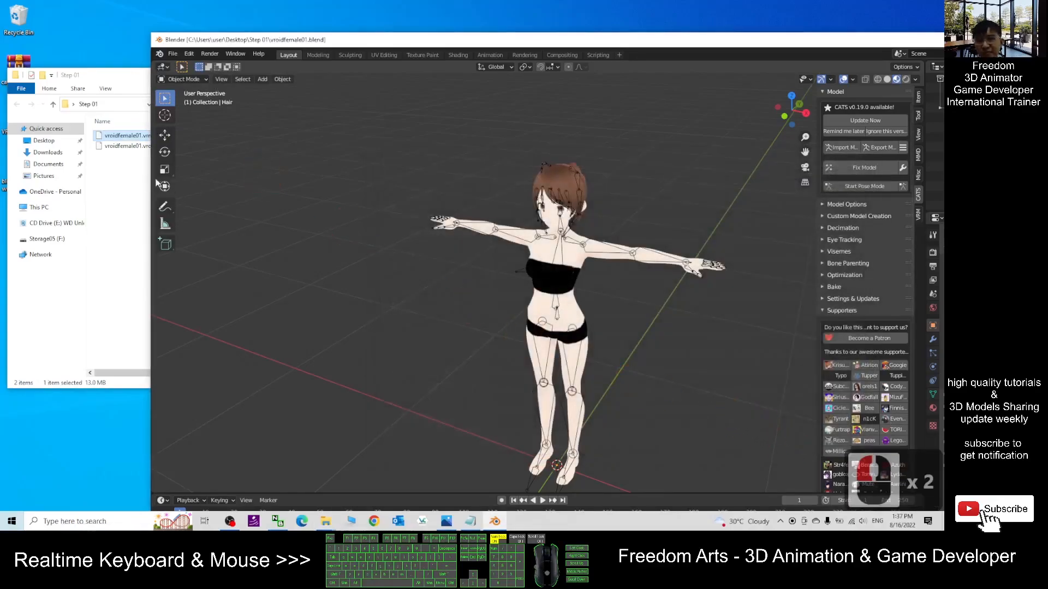
left_click(141, 185)
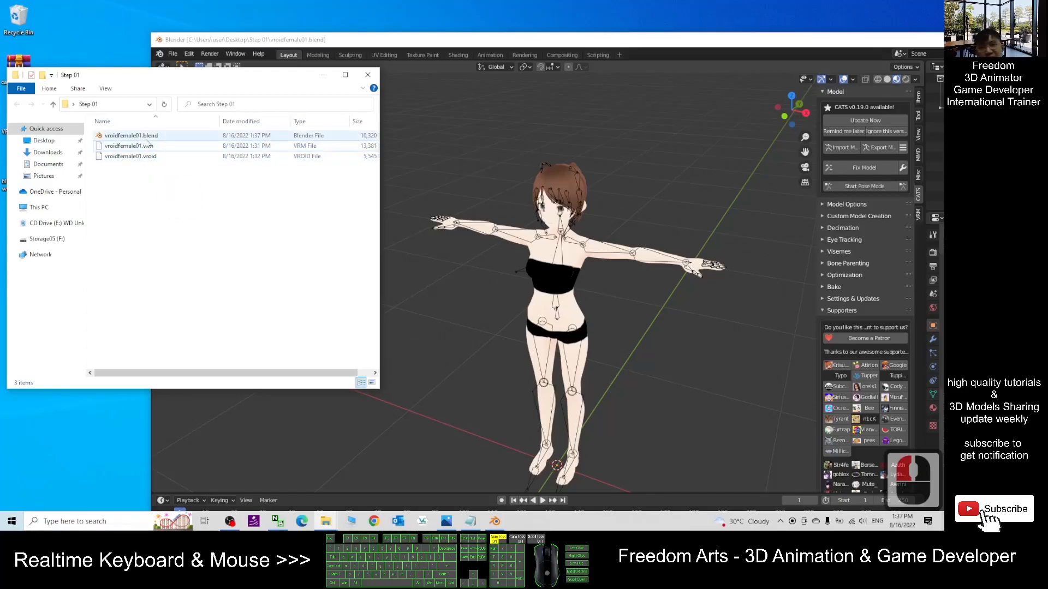
left_click(426, 41)
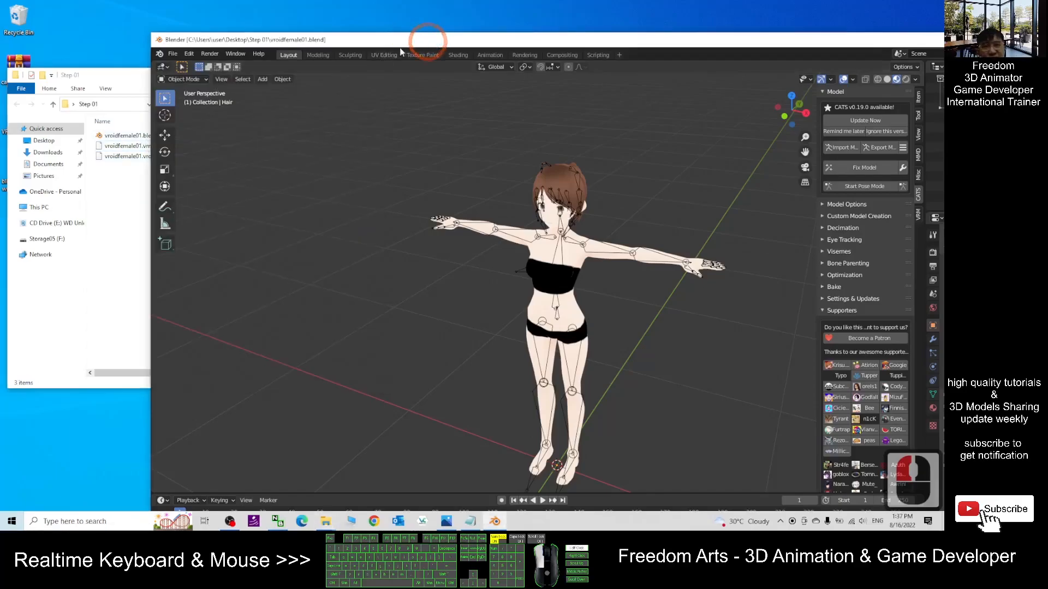
double_click(426, 41)
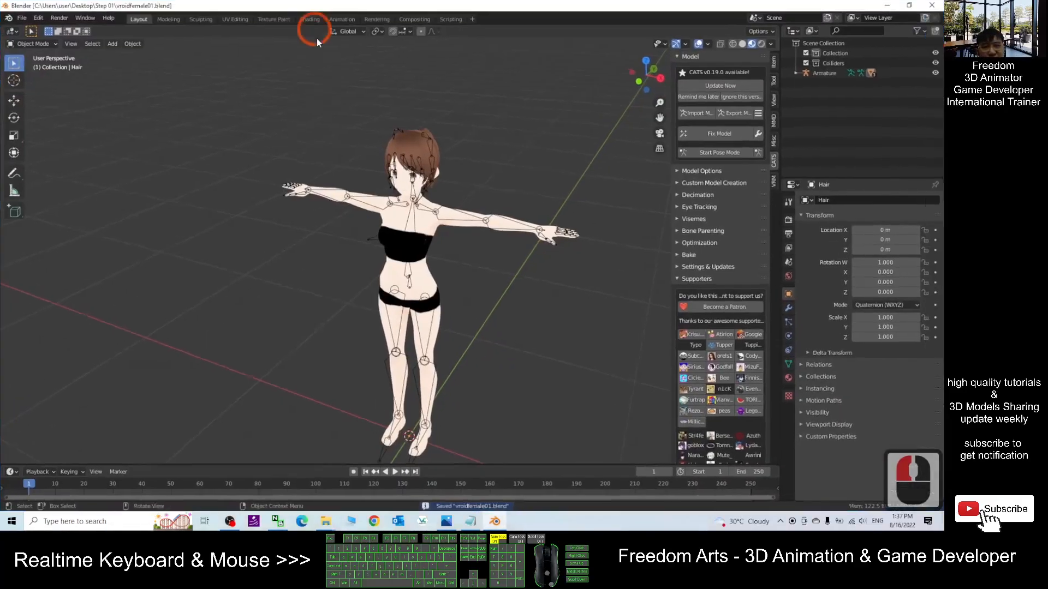
- Start the CATS model export, continue past the warning, and set the FBX Path Mode to Copy
left_click(735, 111)
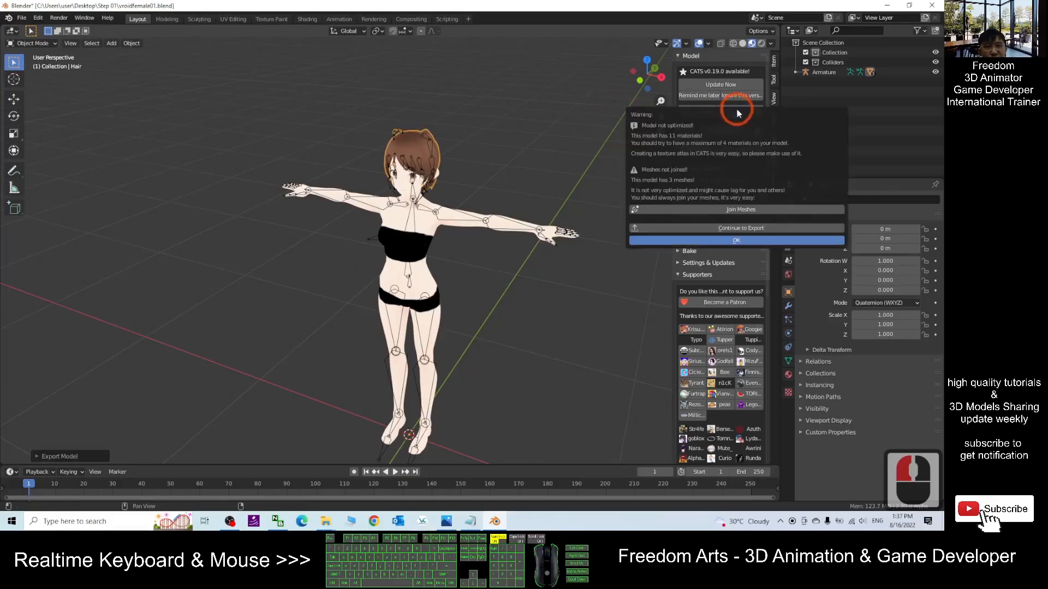
left_click(739, 228)
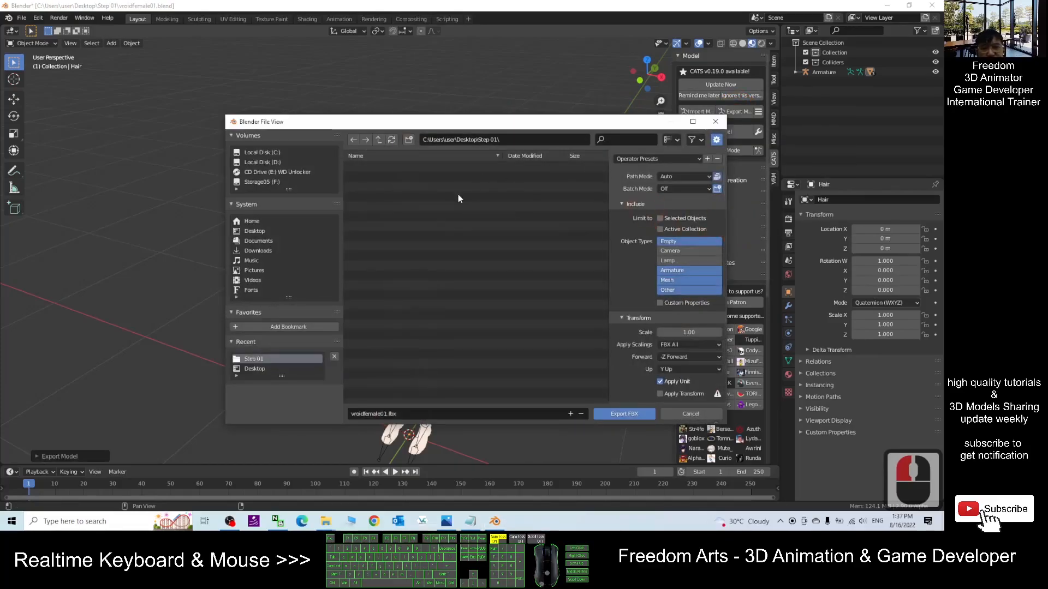
left_click(680, 178)
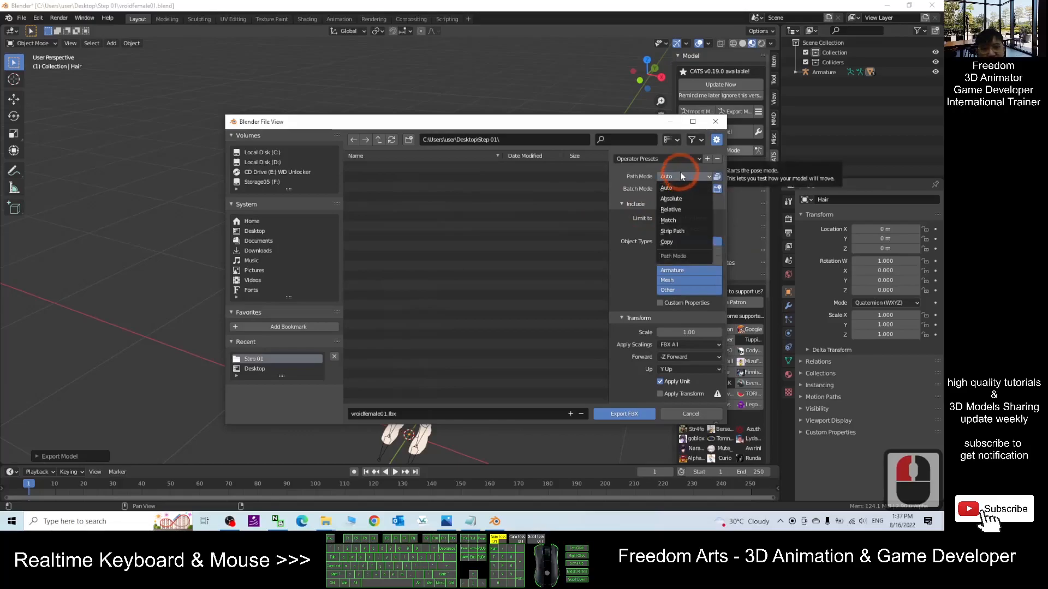
left_click(651, 178)
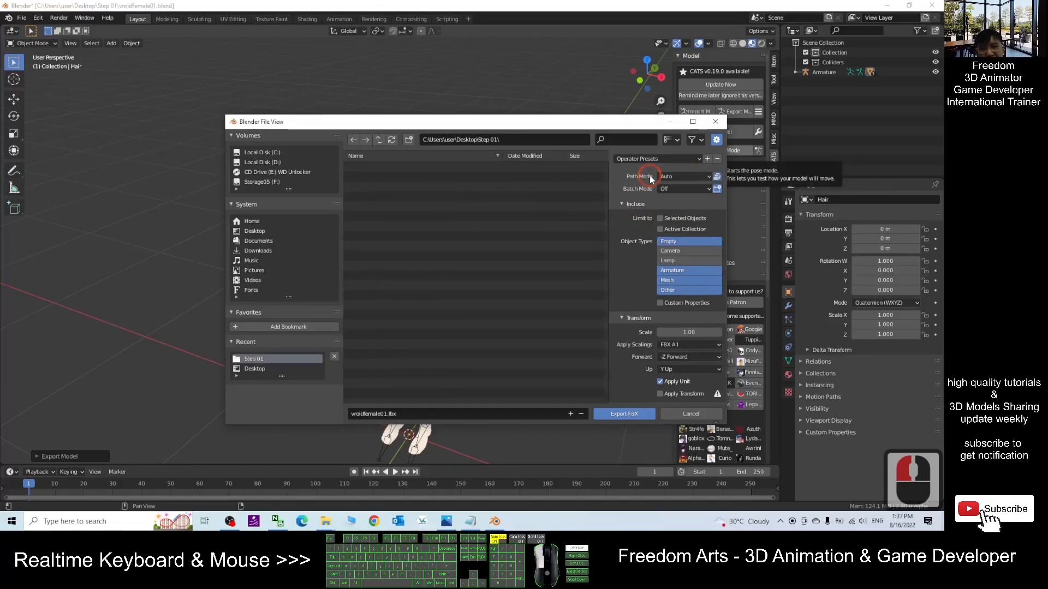
left_click(686, 177)
left_click(675, 244)
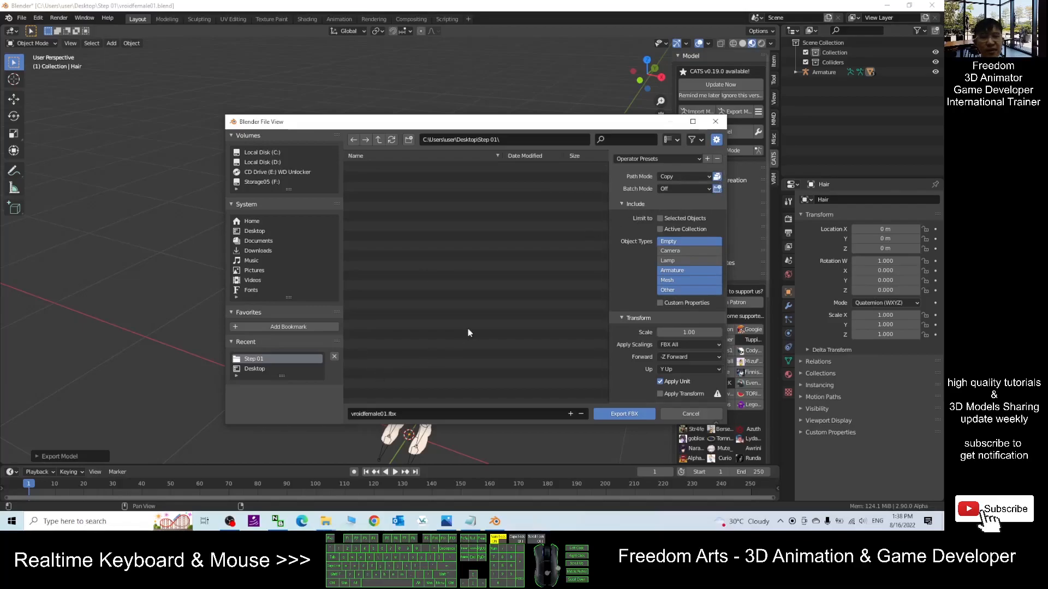
- Review the workflow notes in Notepad for the recommended export scale
left_click(689, 333)
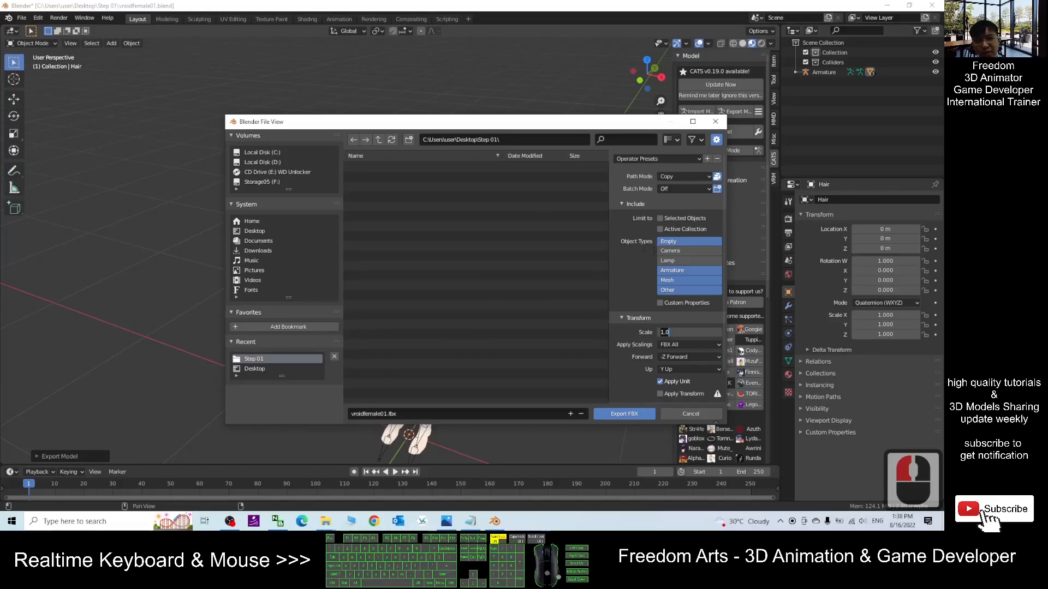
left_click(470, 521)
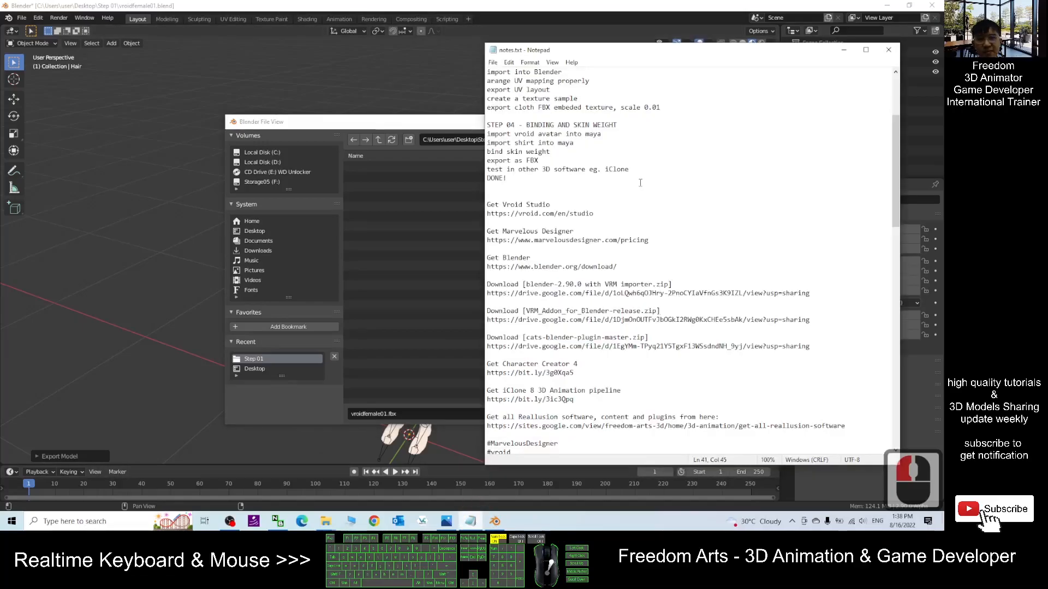
scroll(665, 240, "up", 11)
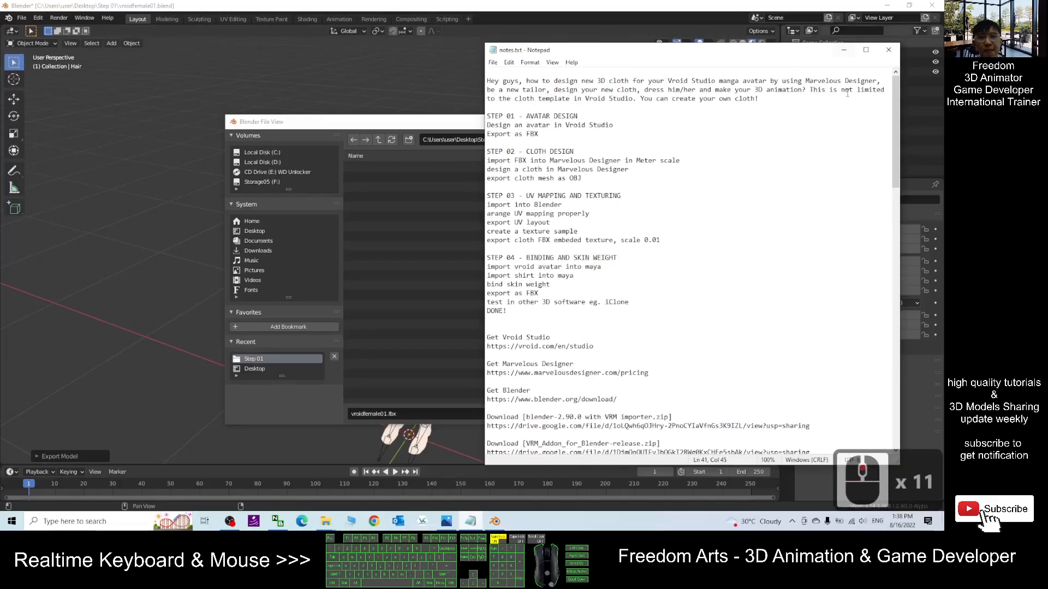
left_click(844, 53)
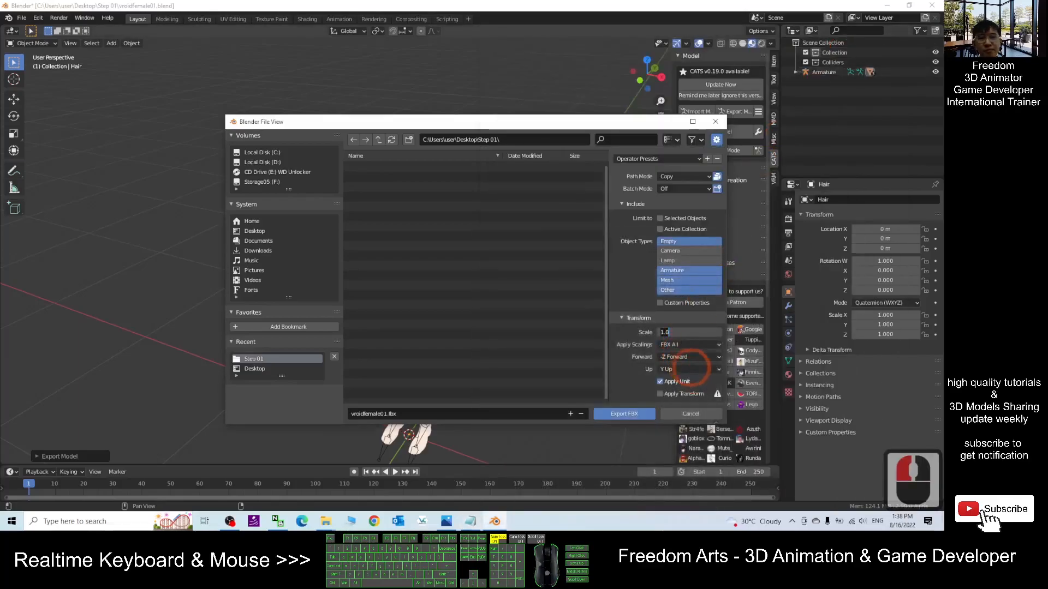
- Set the export scale to 0.01
left_click(675, 330)
type("0.0")
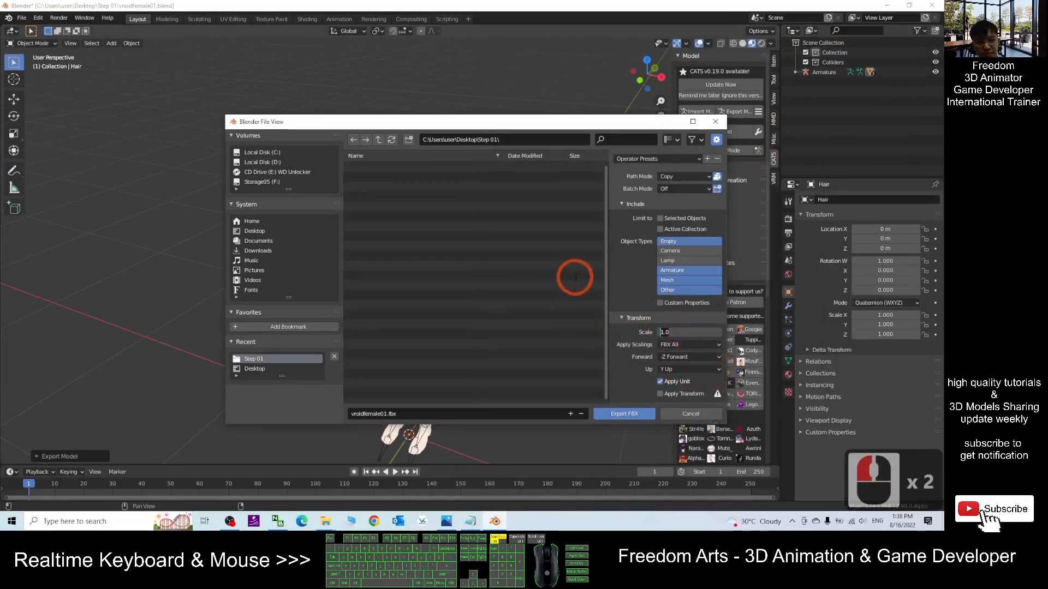
type("1")
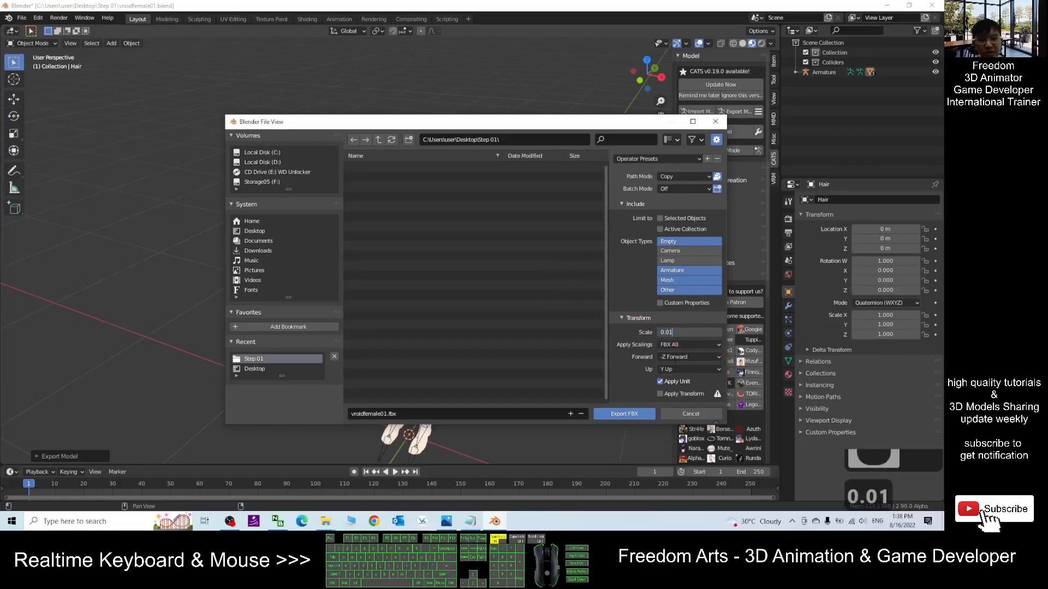
- Set the export scale to 1.00 and export the avatar as vroidfemale01.fbx
left_click_drag(681, 333, 542, 310)
type("1.0")
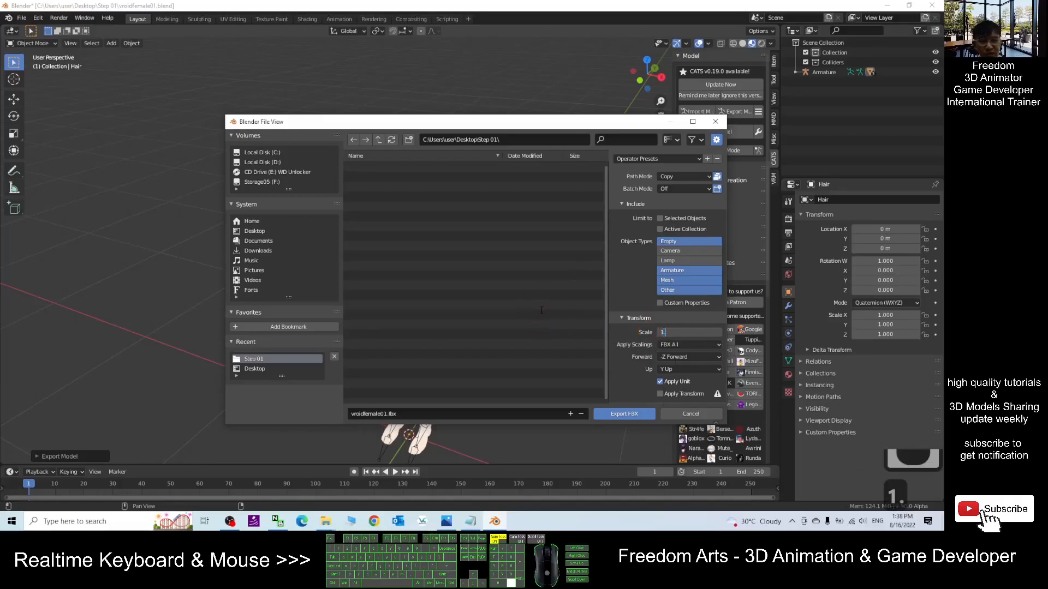
type("0")
mouse_move(692, 333)
left_mouse_down()
mouse_move(656, 332)
mouse_move(679, 326)
left_mouse_up()
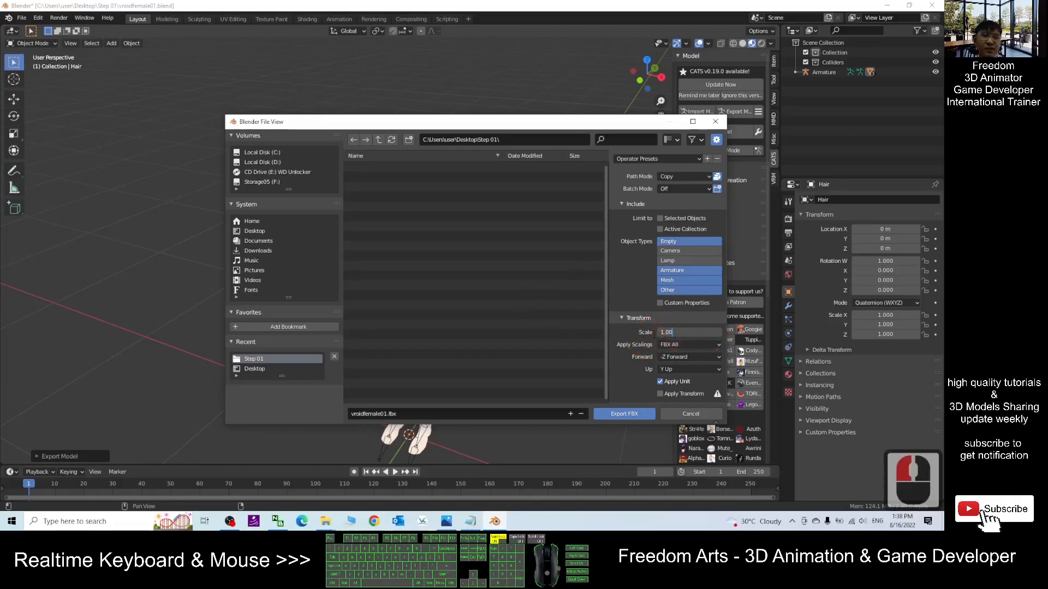
double_click(624, 414)
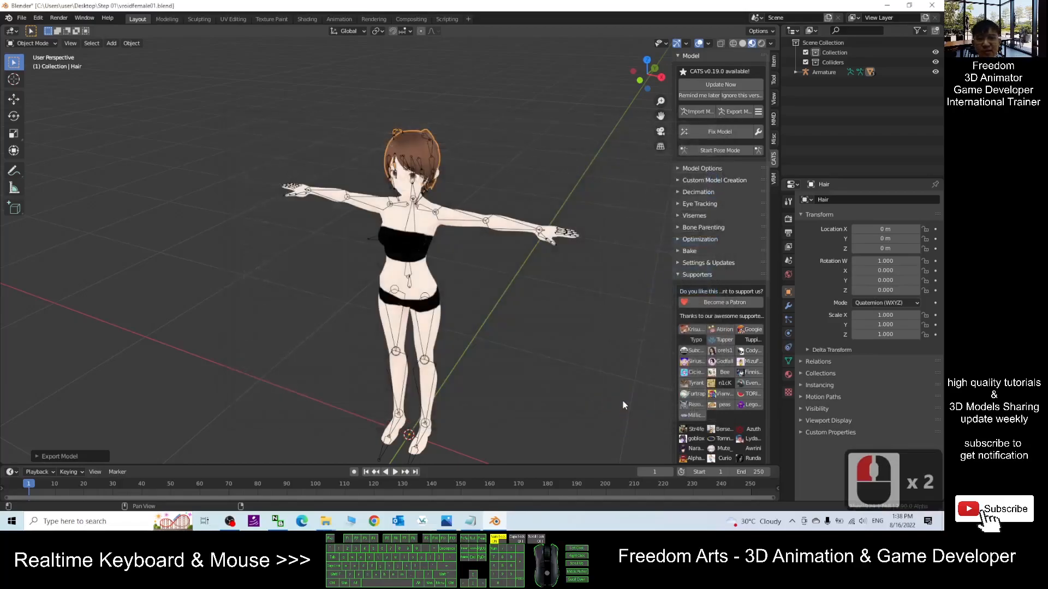
- Save the blend file again and close Blender
left_click(936, 7)
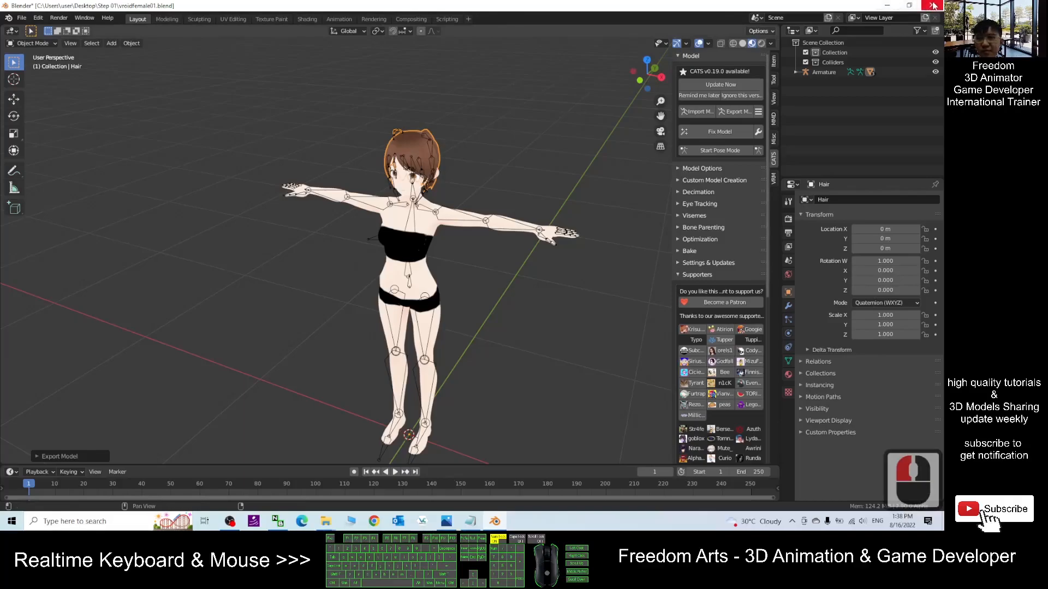
left_click(471, 65)
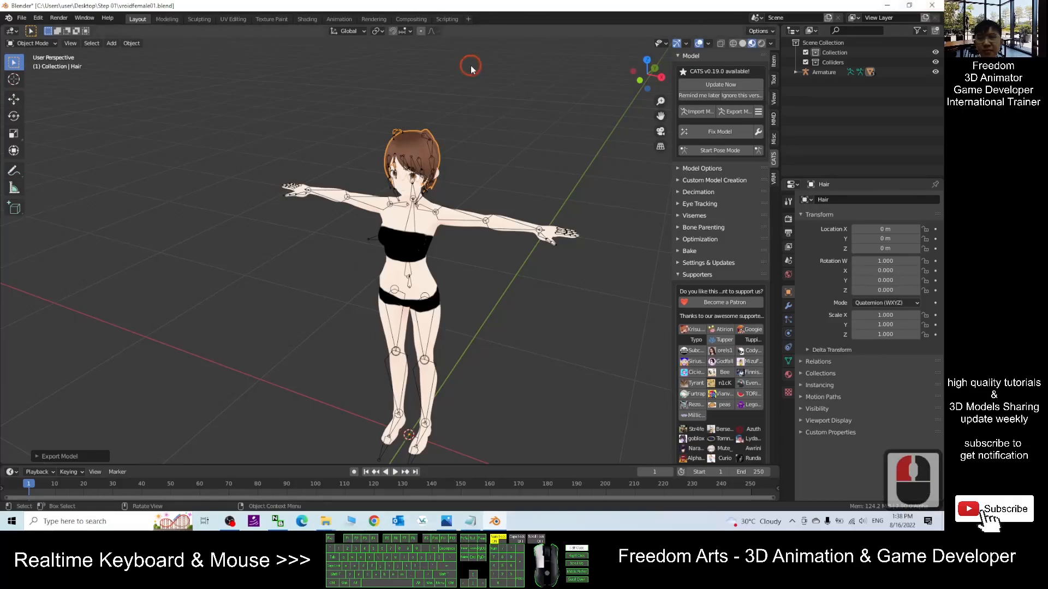
key("ctrl+s")
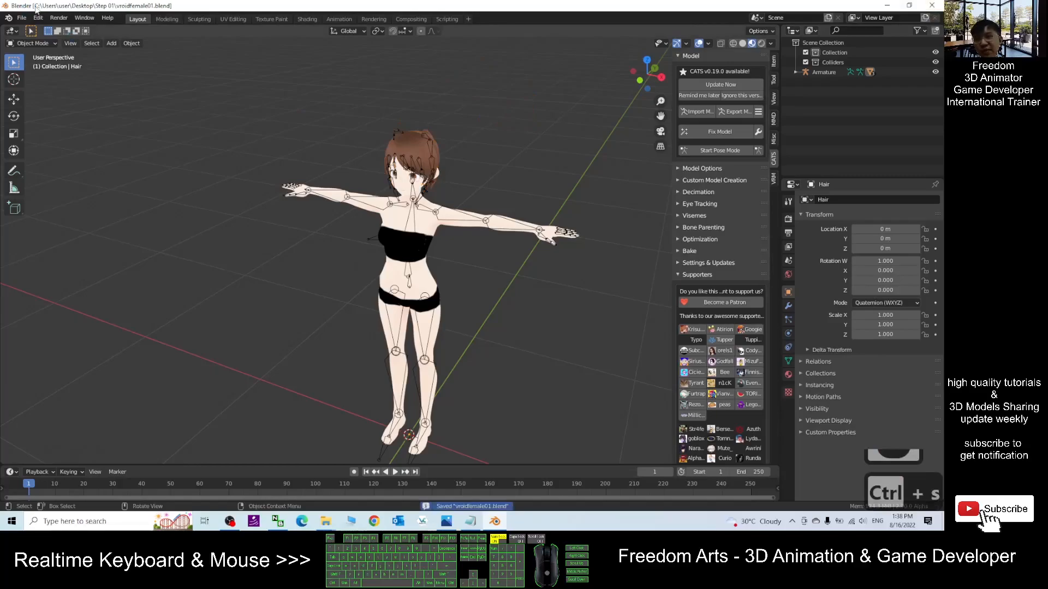
left_click(932, 5)
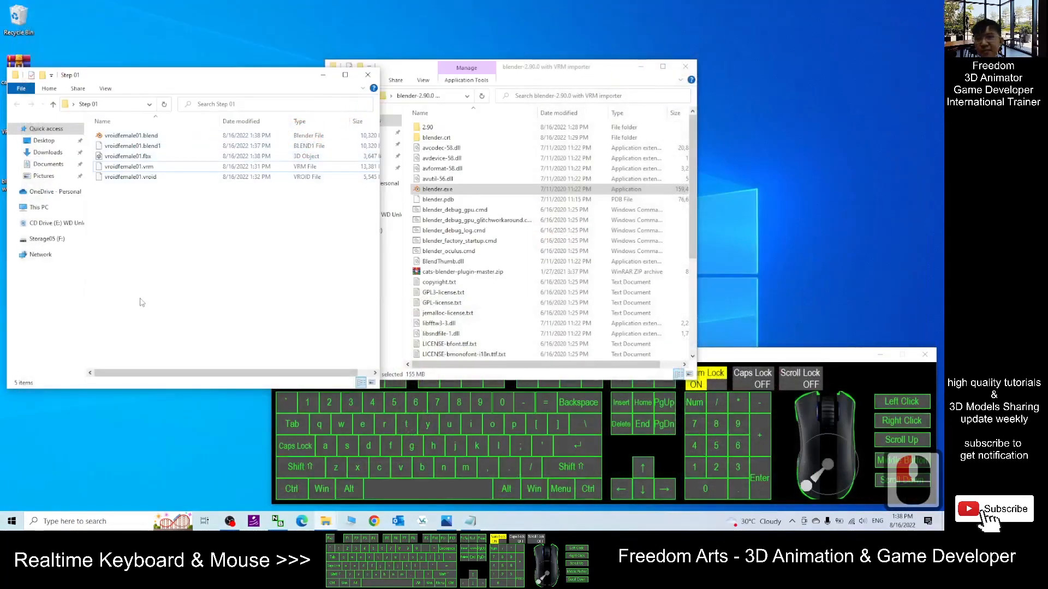
- Open the exported vroidfemale01.fbx in 3D Viewer, orbit and zoom to inspect the avatar, then close it
left_click(141, 157)
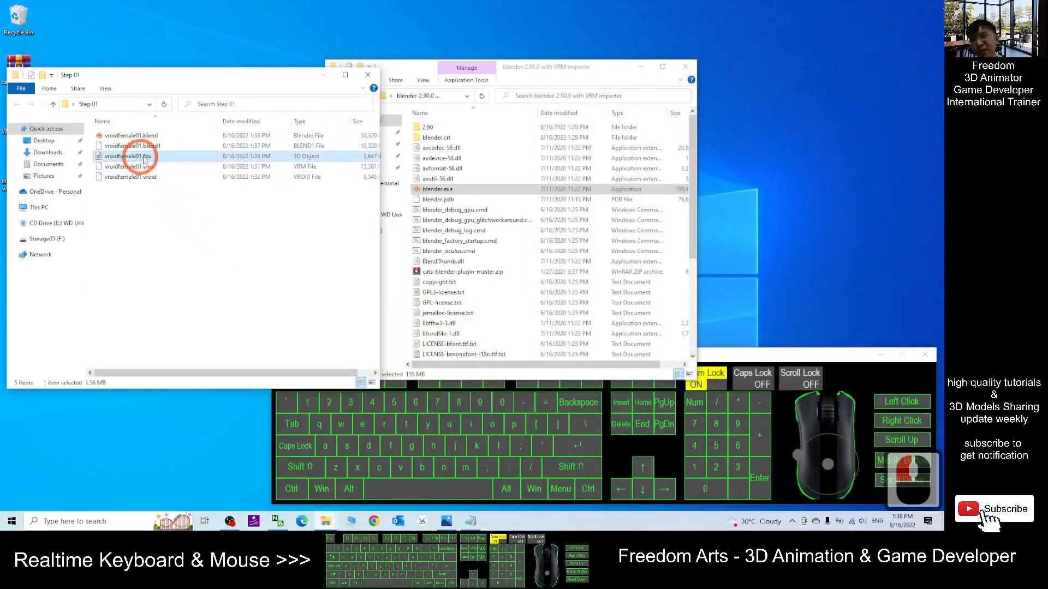
left_click(469, 523)
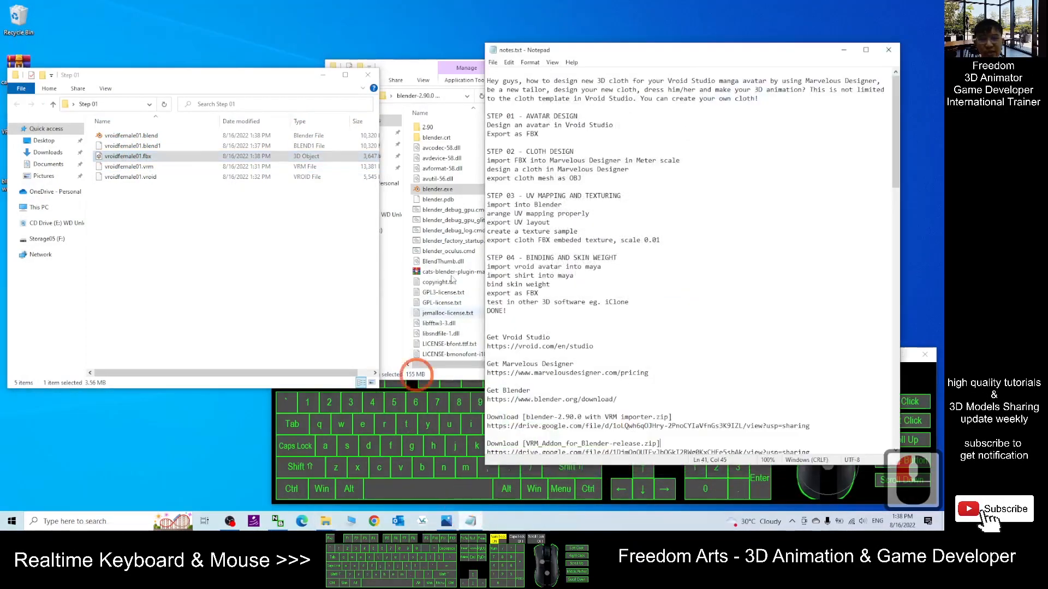
left_click(115, 157)
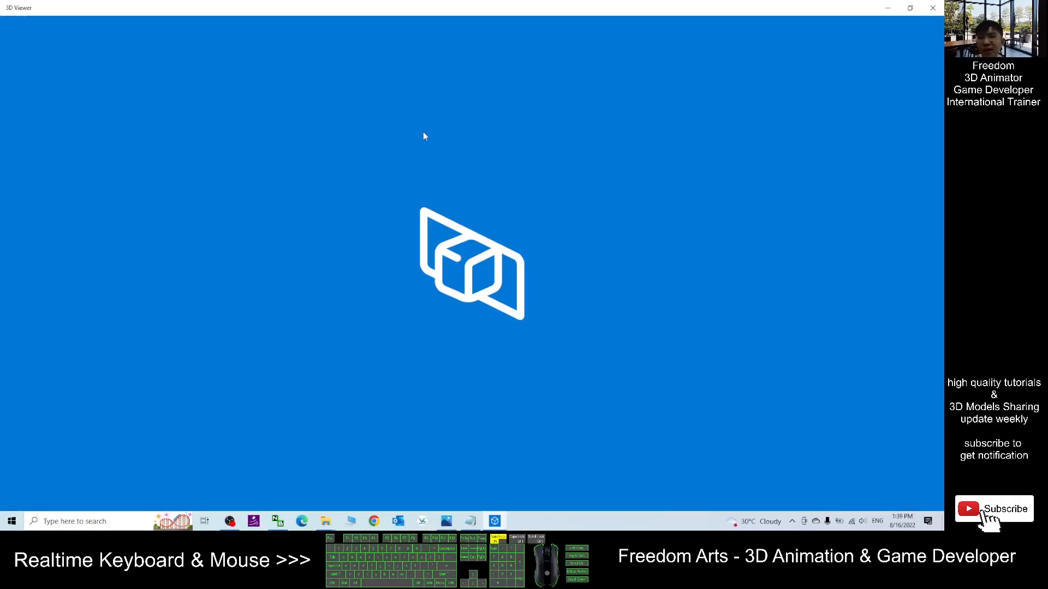
left_click(233, 521)
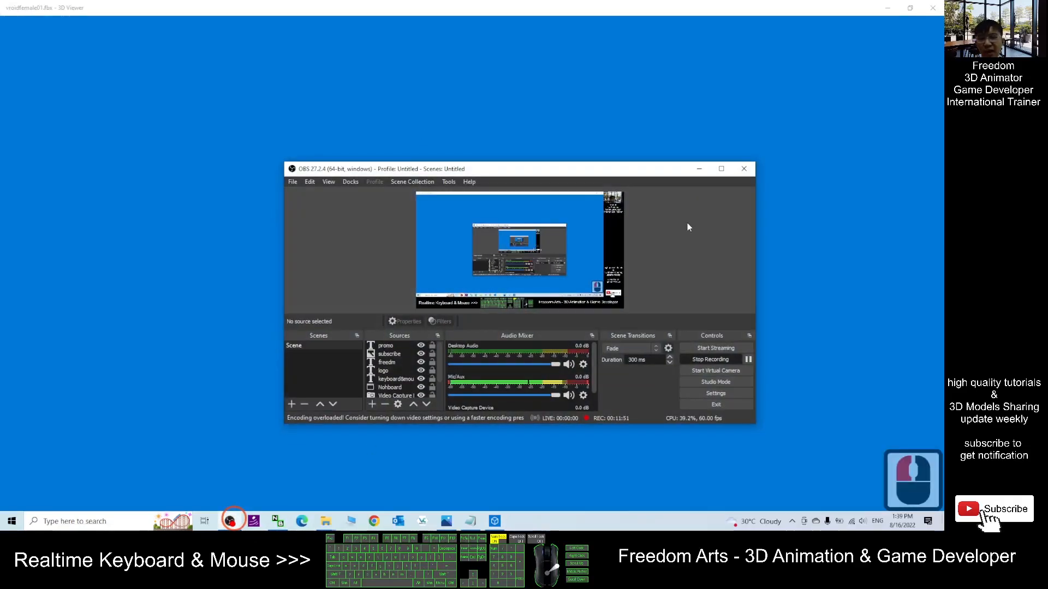
left_click(703, 170)
left_click_drag(594, 187, 428, 234)
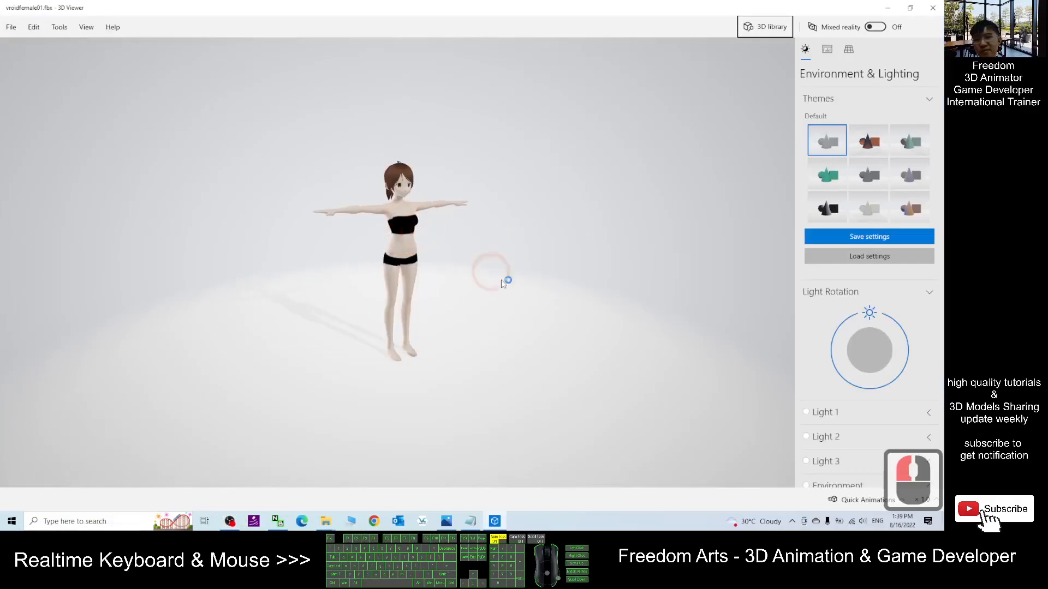
scroll(470, 270, "up", 3)
mouse_move(535, 277)
right_mouse_down()
mouse_move(470, 285)
mouse_move(529, 280)
right_mouse_up()
left_click_drag(529, 281, 466, 309)
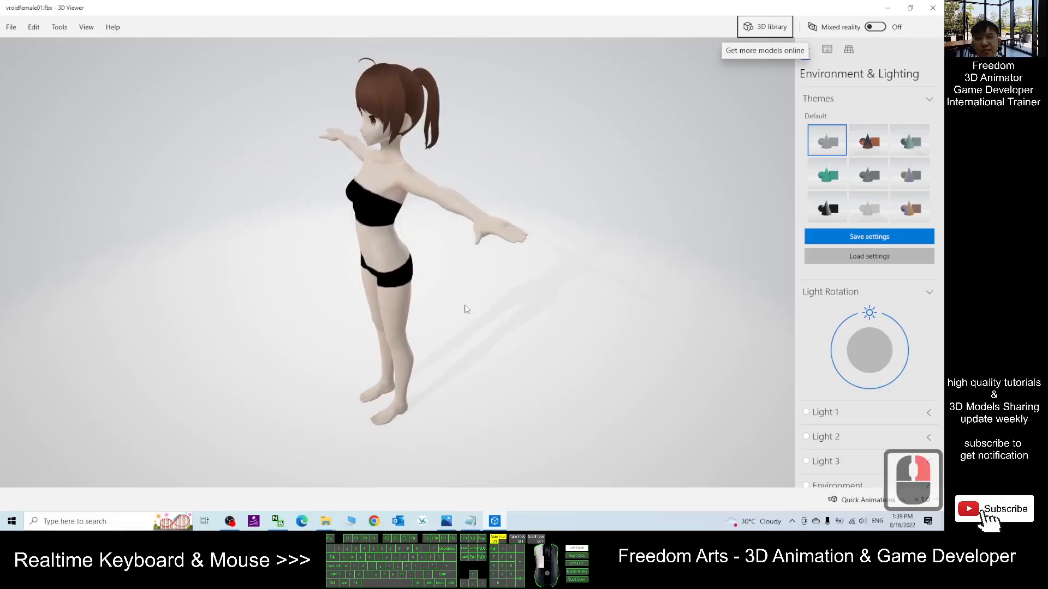
left_click(935, 9)
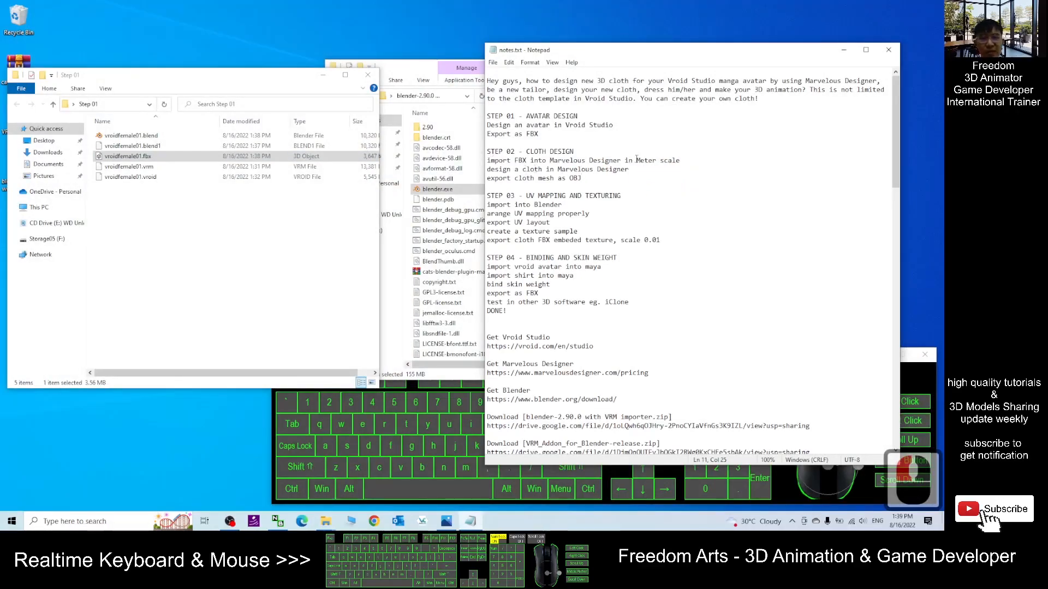
left_click(229, 522)
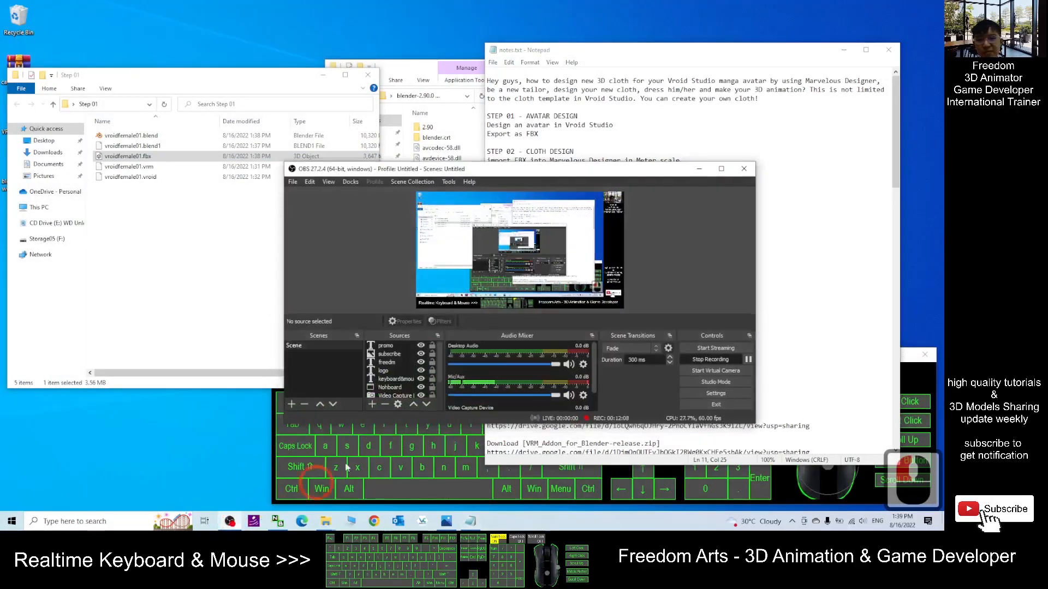
left_click(712, 326)
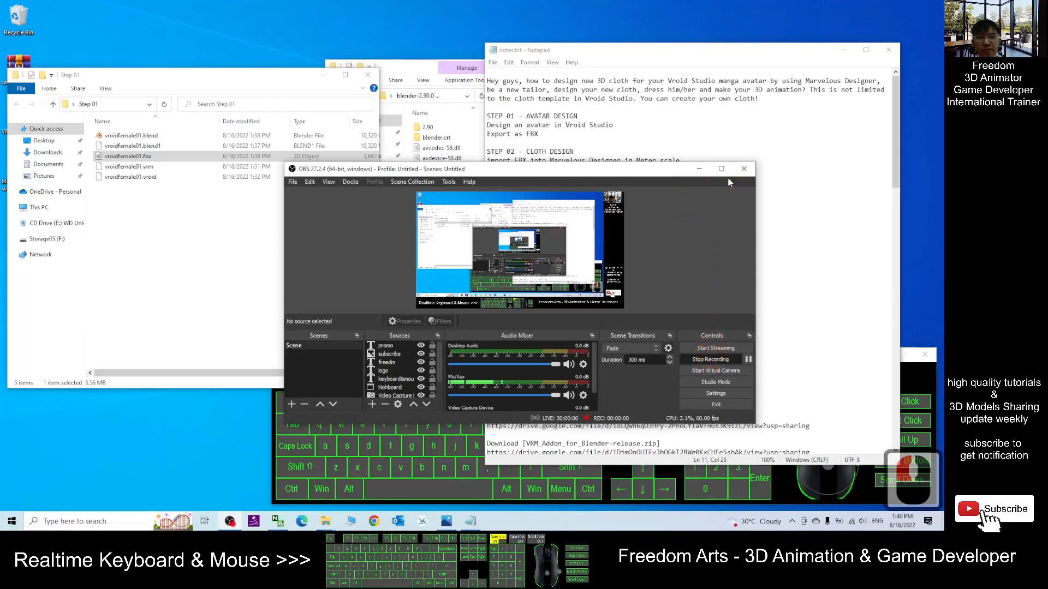
left_click(699, 169)
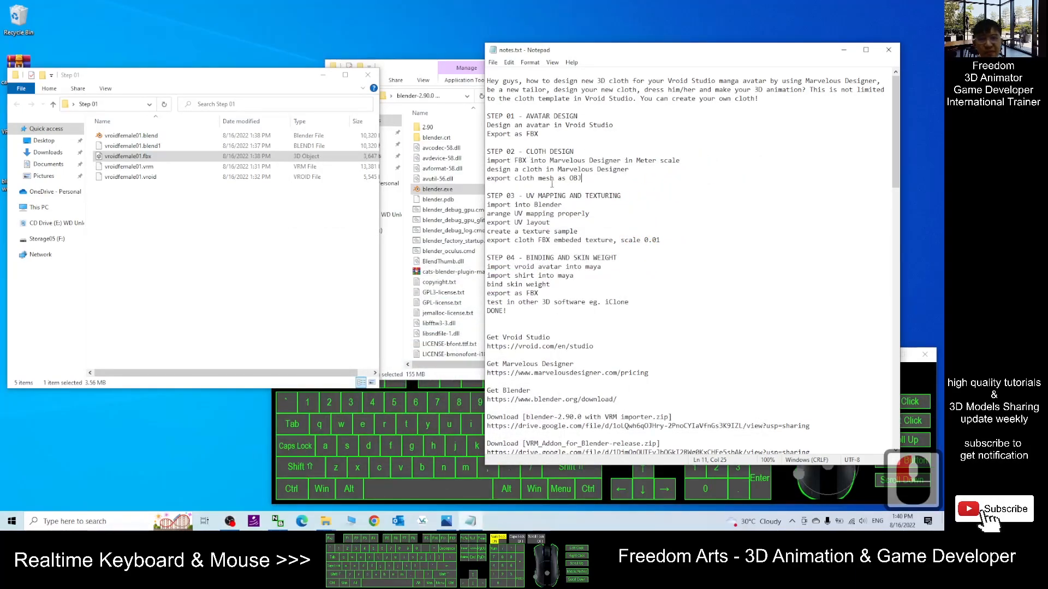
left_click_drag(561, 160, 588, 158)
left_click(567, 163)
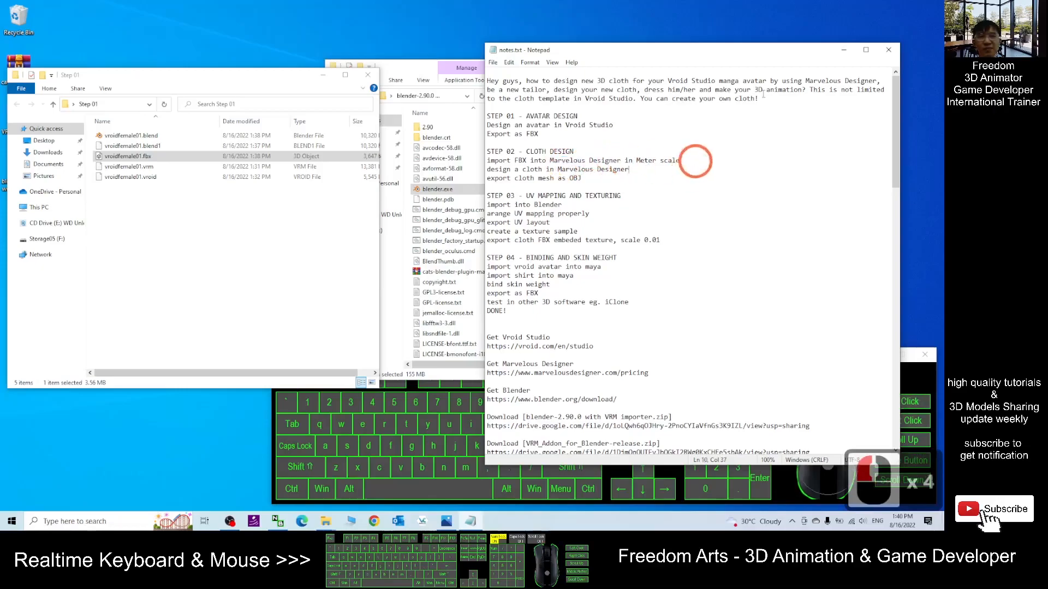
left_click(844, 50)
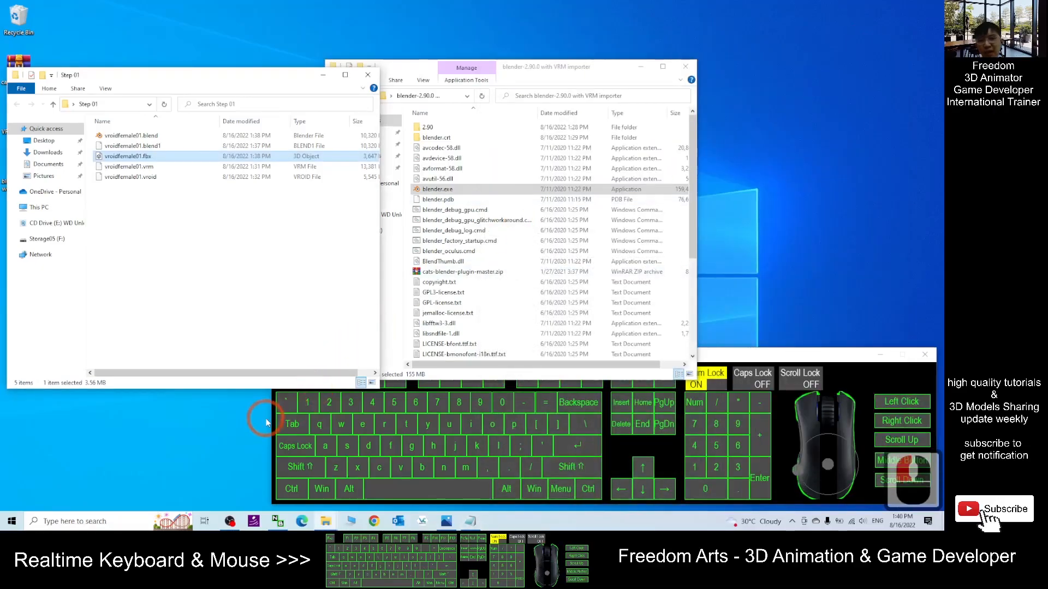
- Search for and launch Marvelous Designer Personal
left_click(73, 523)
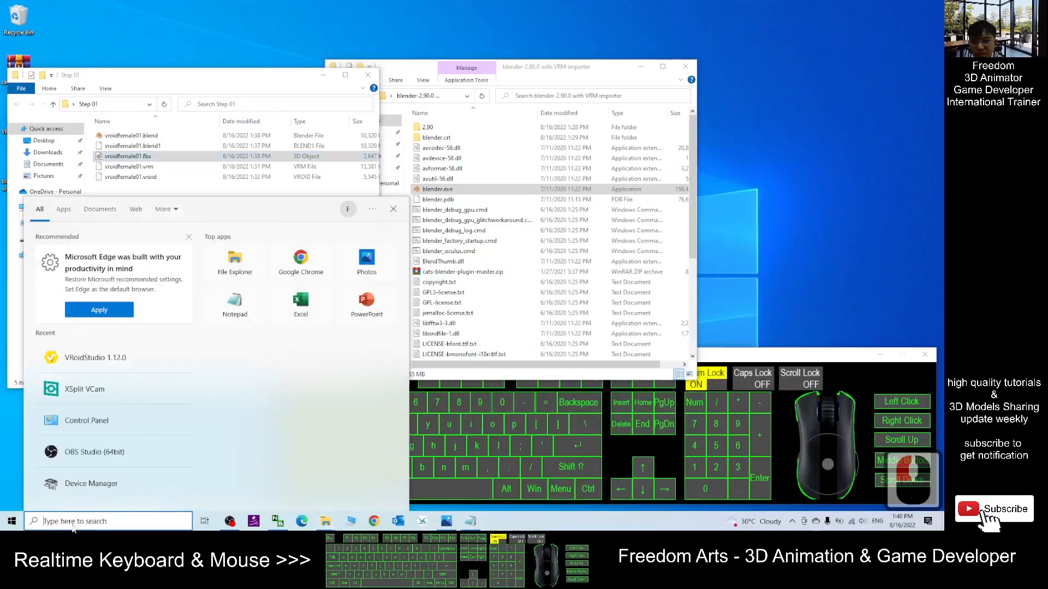
type("marvelous")
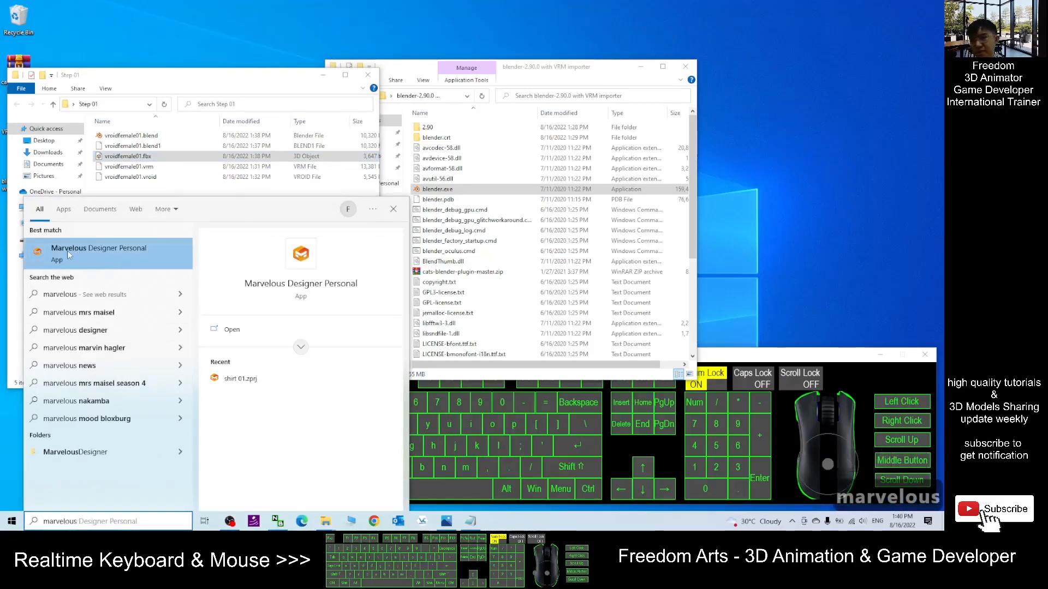
left_click(99, 250)
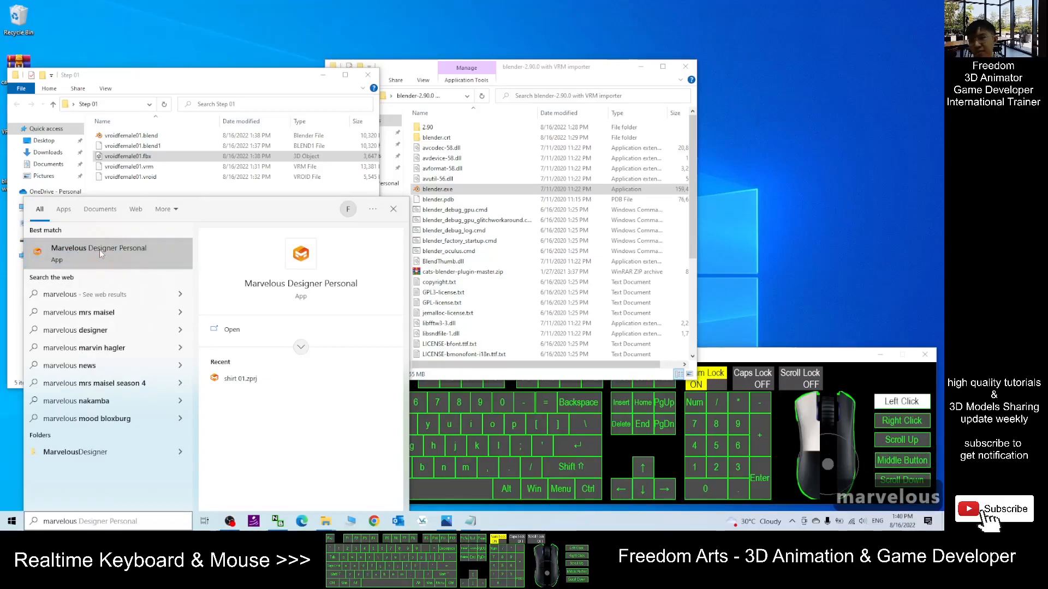
- Close the Blender program folder window, move the Step 01 folder window and bring the notes back up
left_click(685, 67)
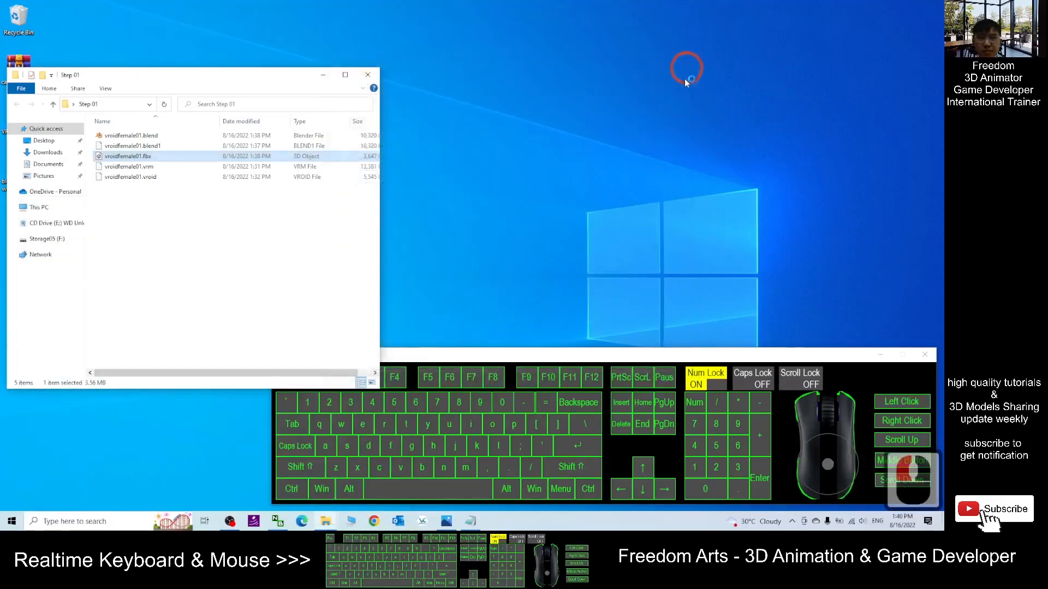
left_click_drag(252, 77, 268, 68)
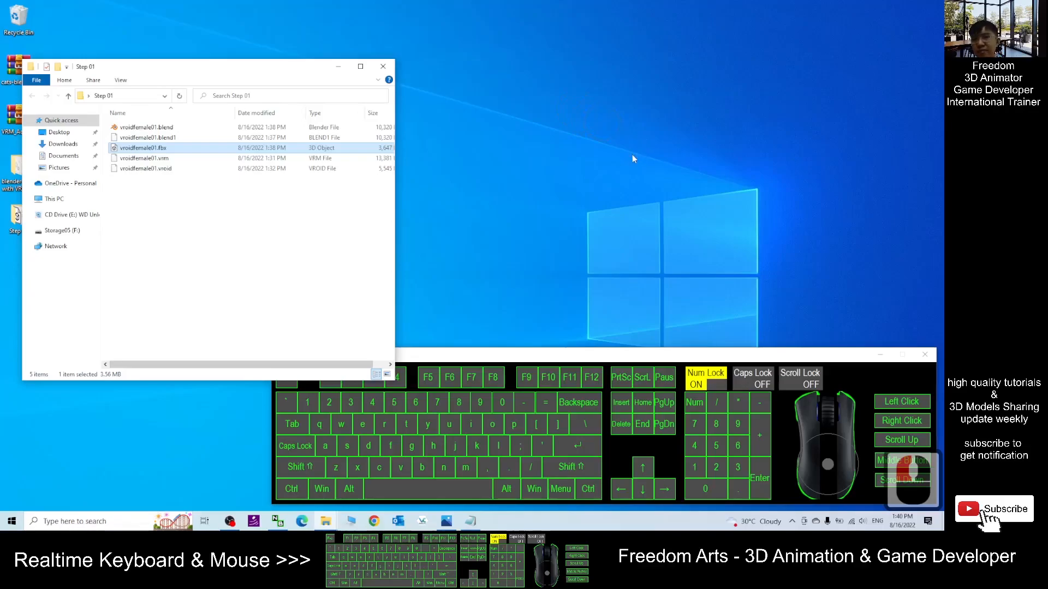
left_click(470, 523)
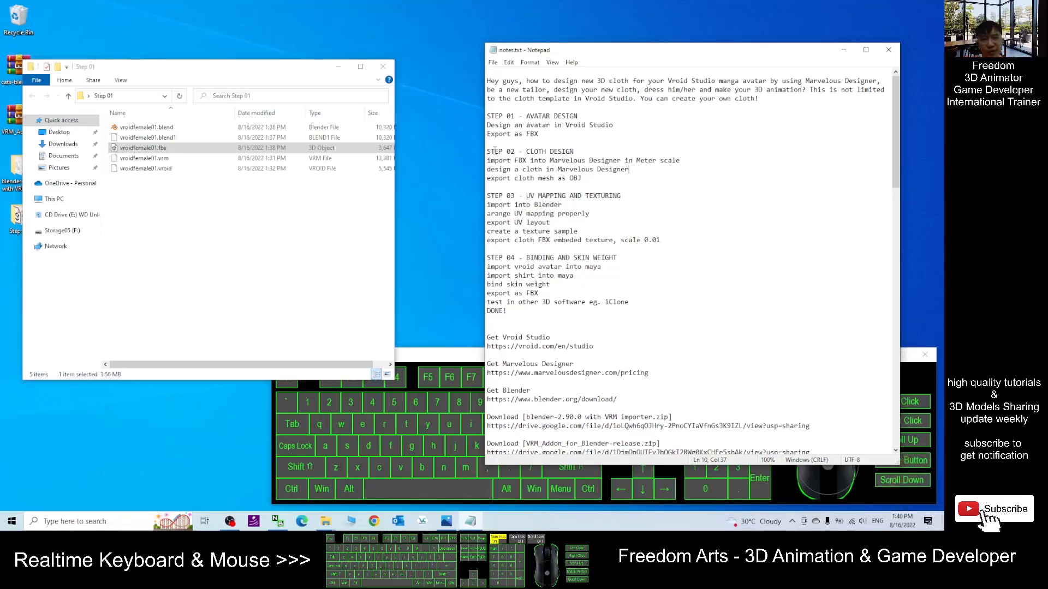
left_click(574, 152)
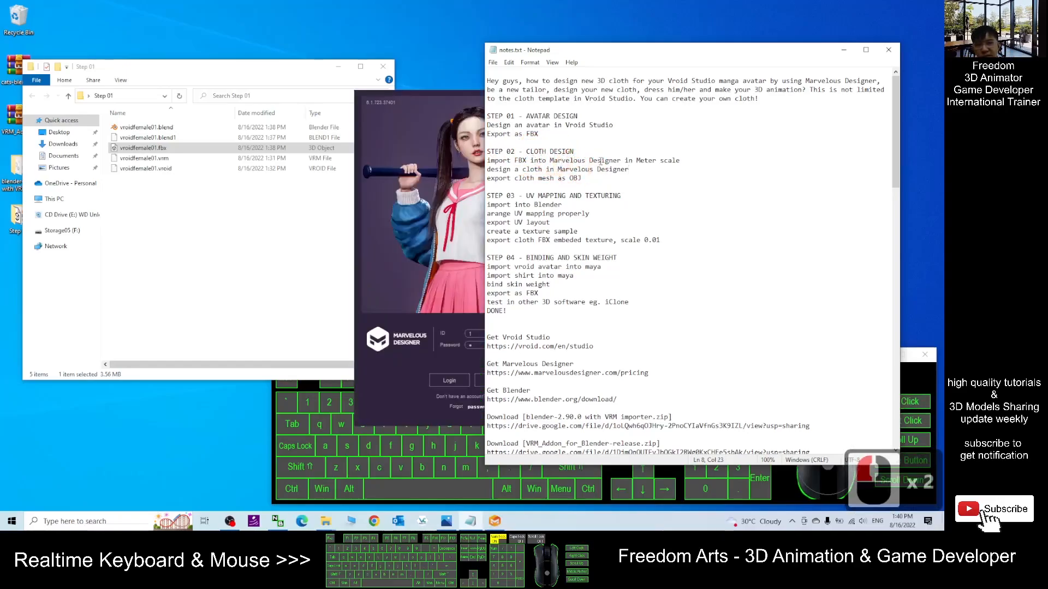
- Enter the account ID in the Marvelous Designer login dialog
left_click(468, 334)
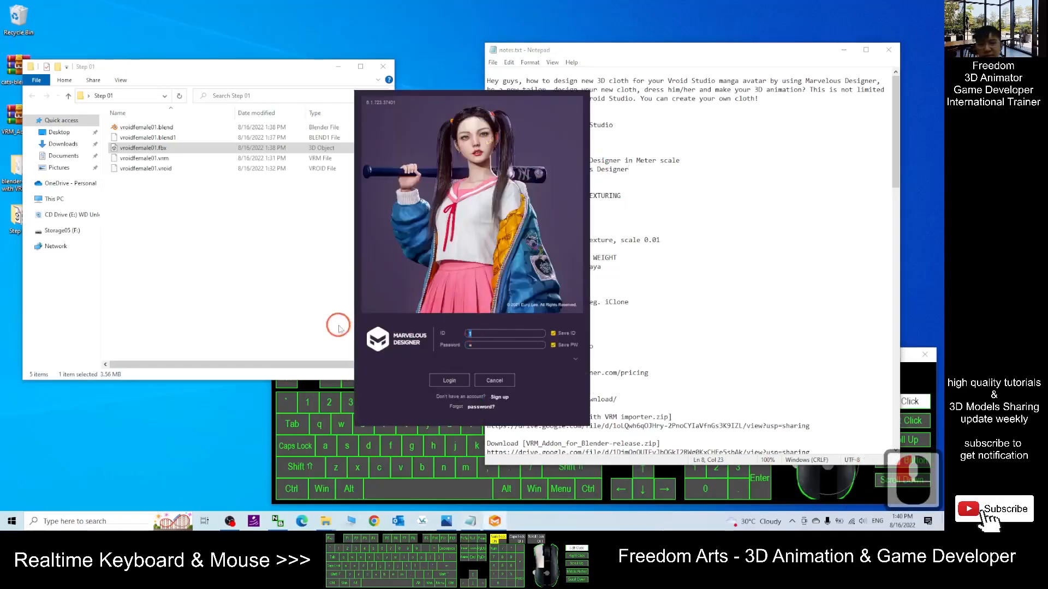
type("freedom")
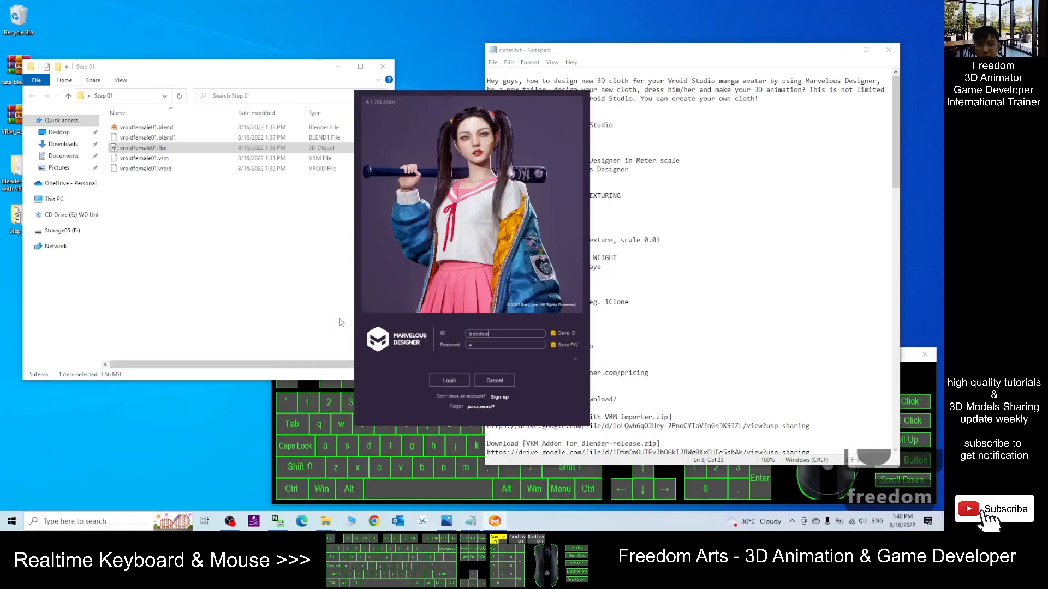
type("2022")
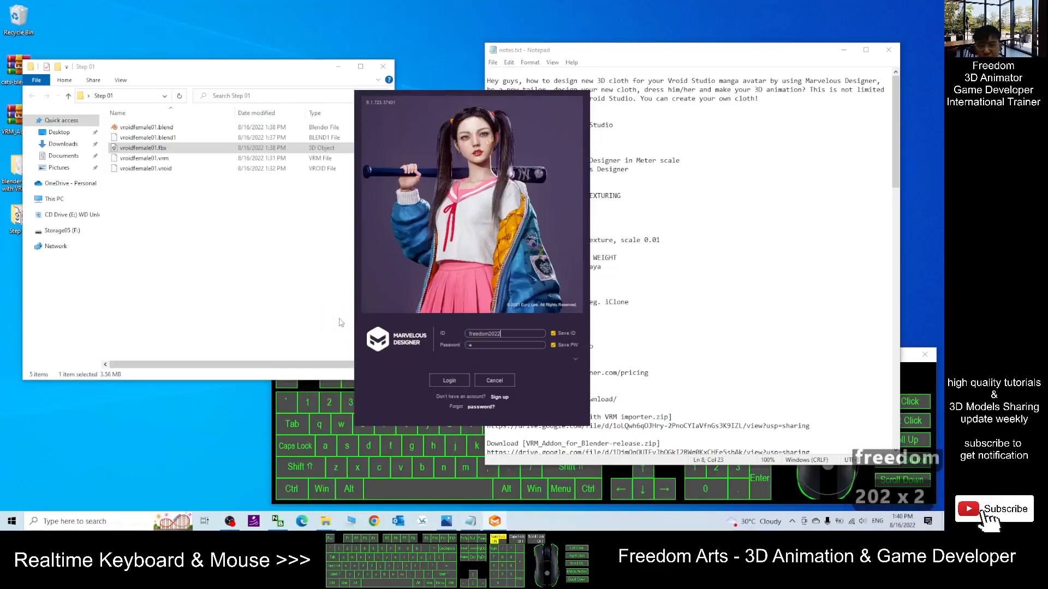
type("0810")
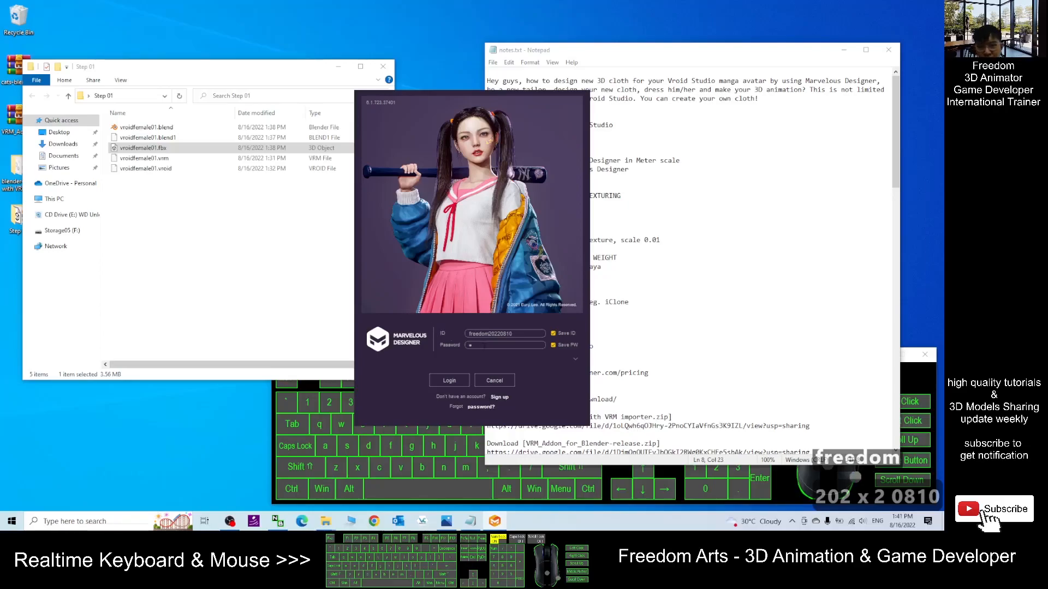
- Enter the account password, log in to Marvelous Designer and accept the startup settings dialog
left_click(655, 379)
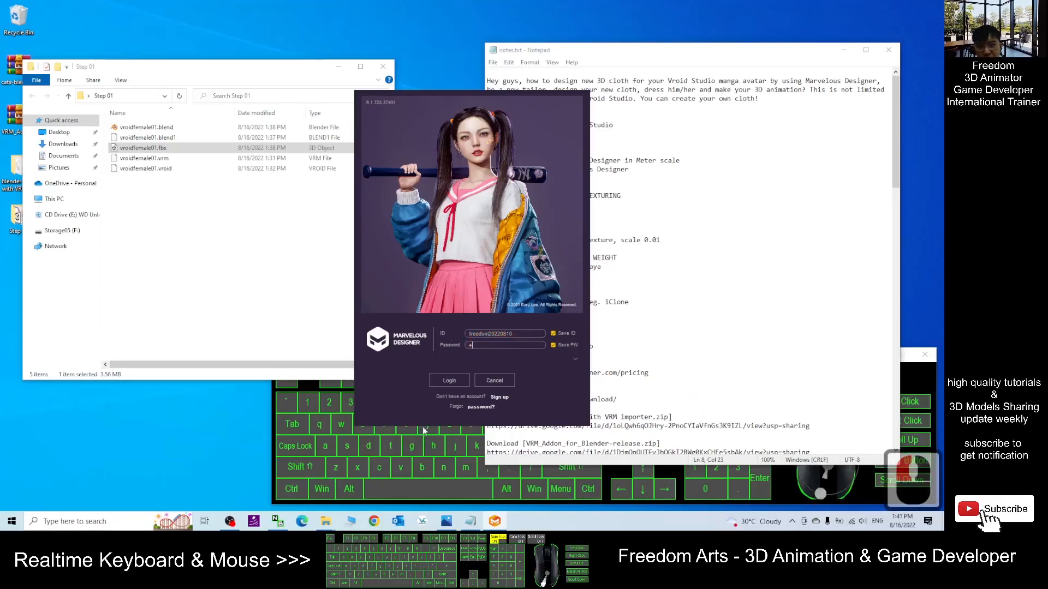
left_click(229, 522)
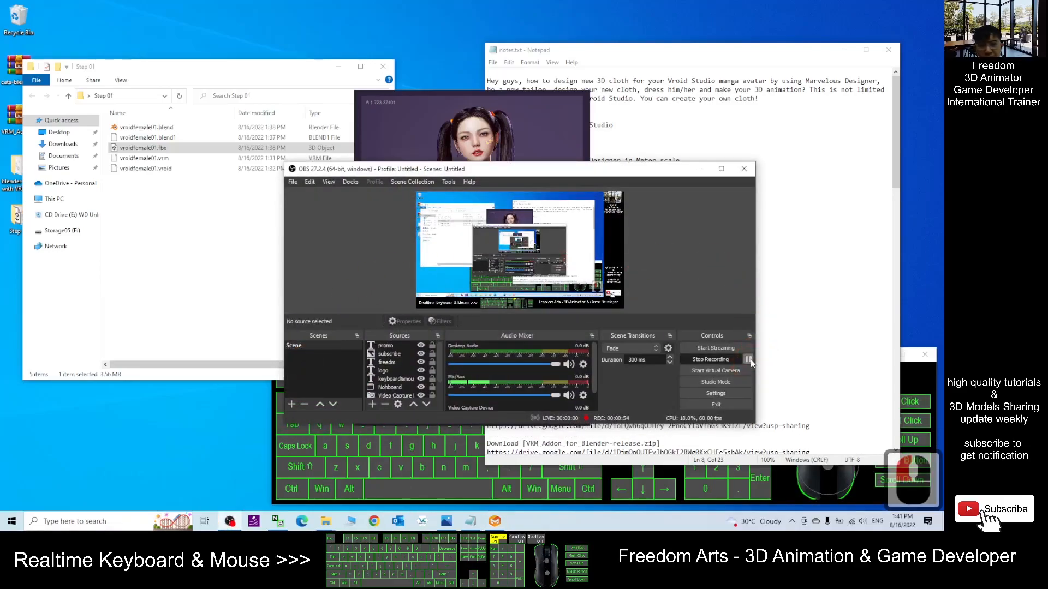
left_click(700, 169)
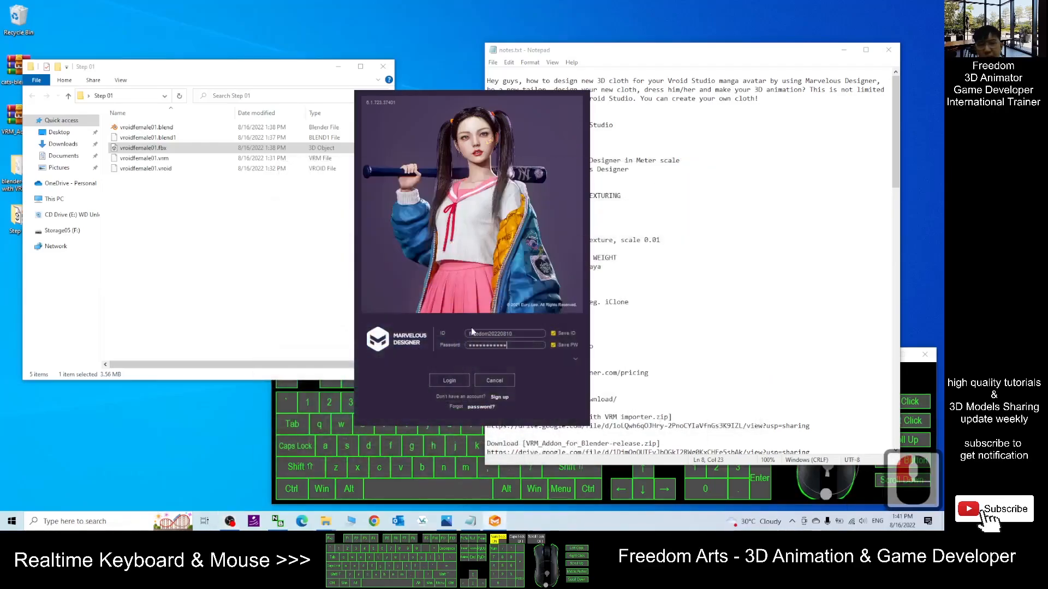
left_click(452, 382)
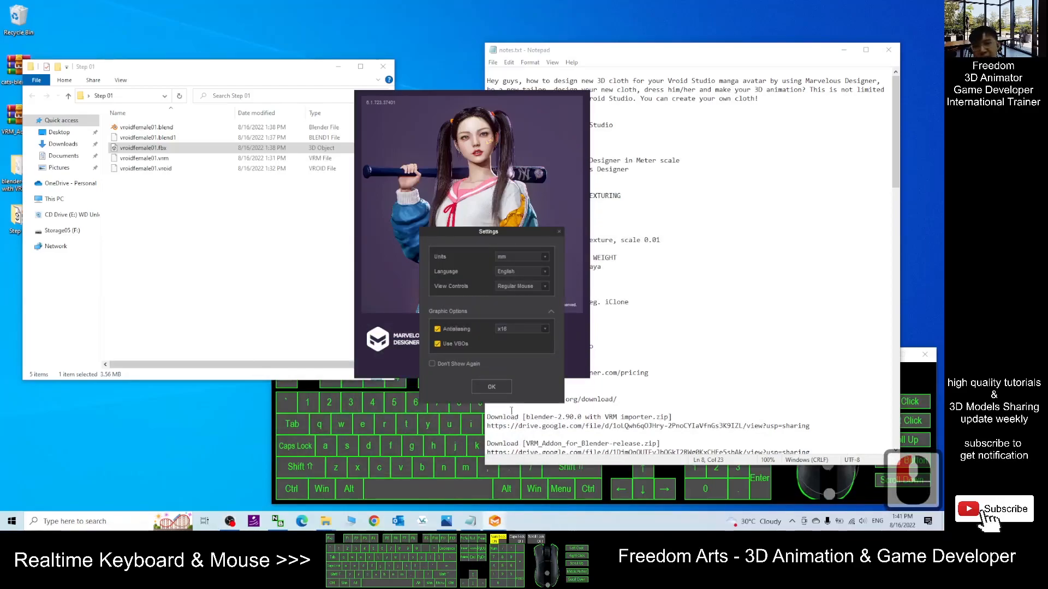
left_click(491, 386)
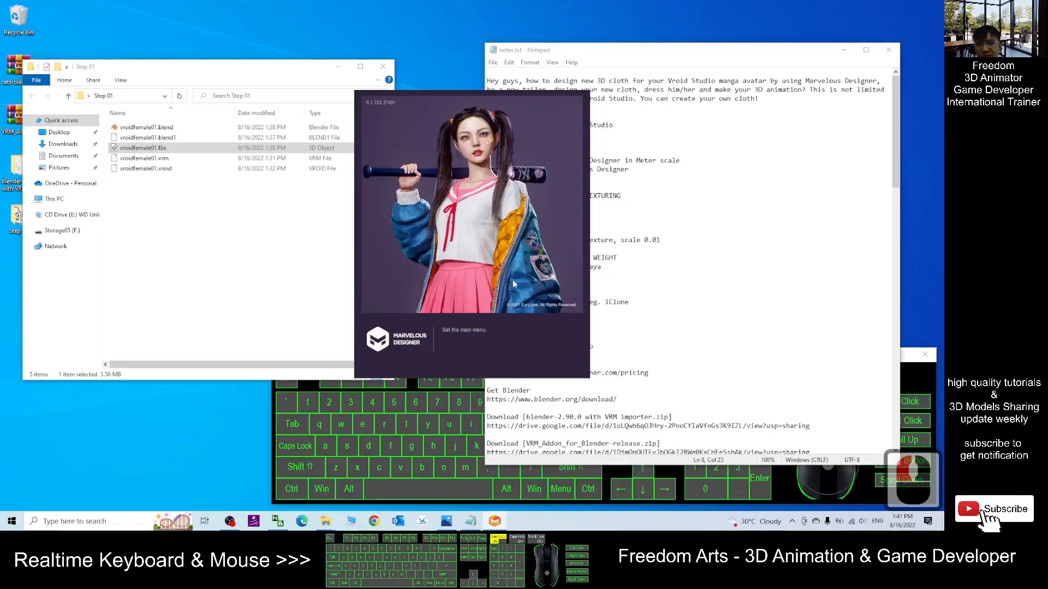
- Close the Step 01 folder window
left_click(115, 190)
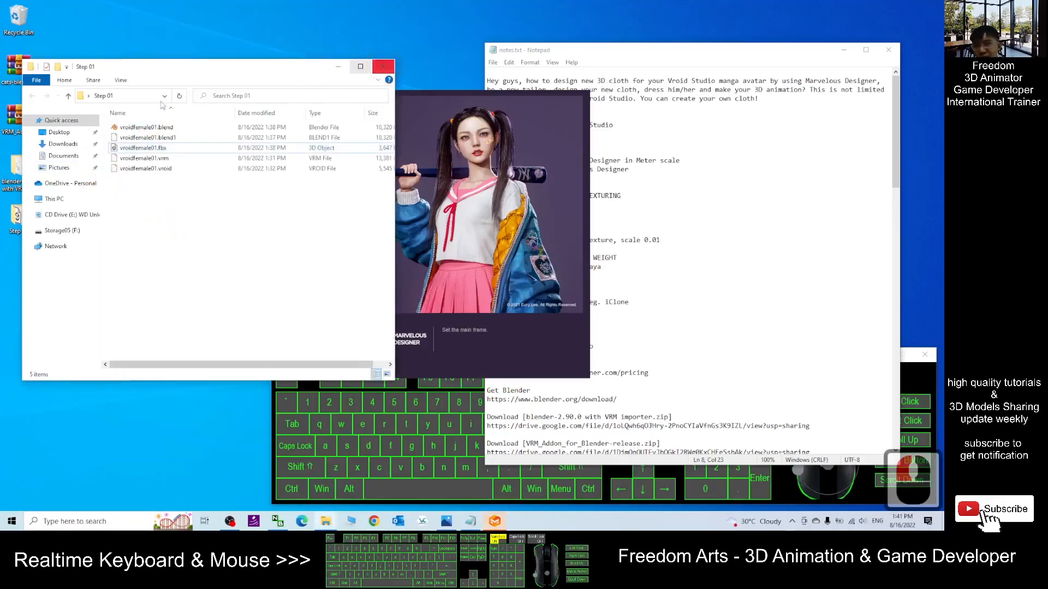
left_click_drag(145, 66, 219, 52)
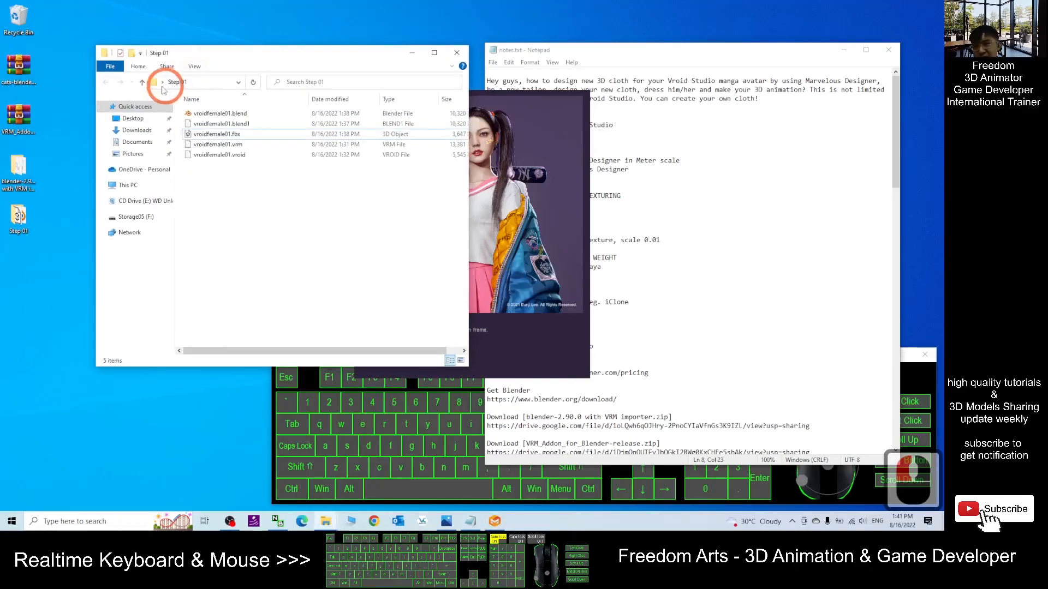
left_click(456, 52)
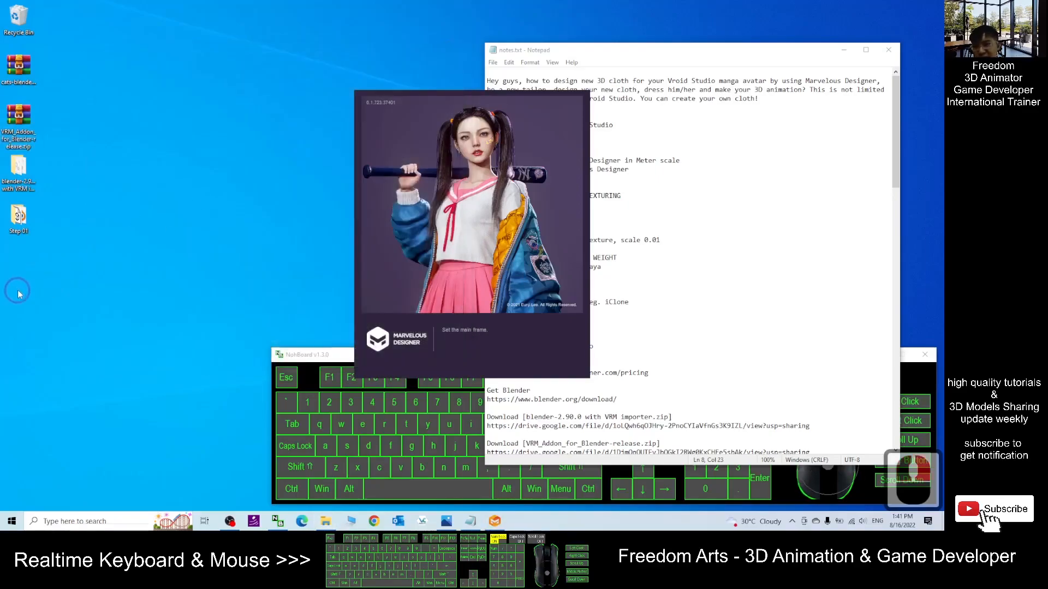
- Create a new folder on the desktop named Step 02
right_click(18, 295)
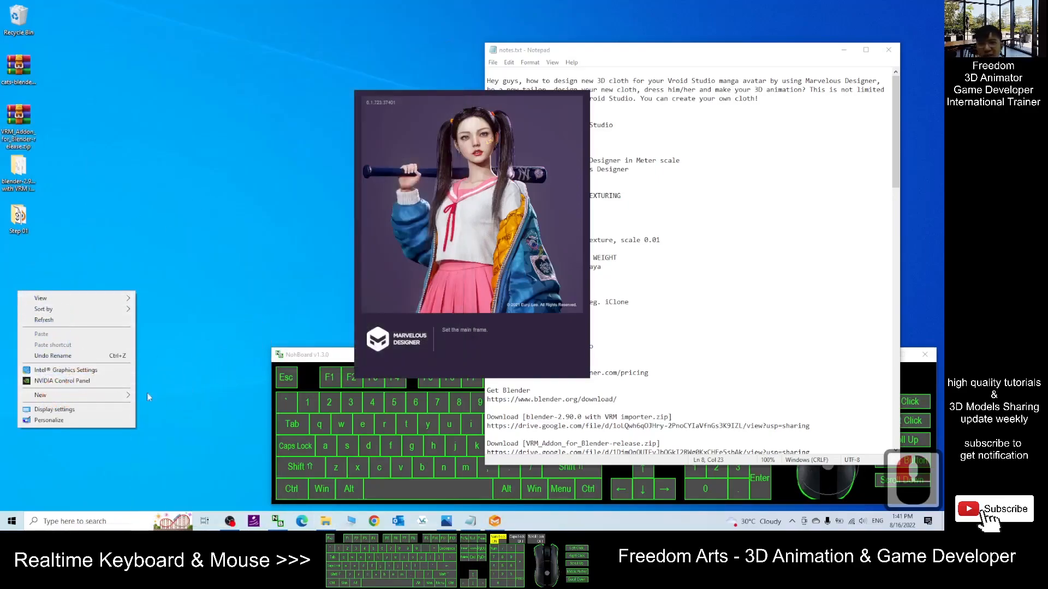
left_click(98, 395)
left_click(174, 398)
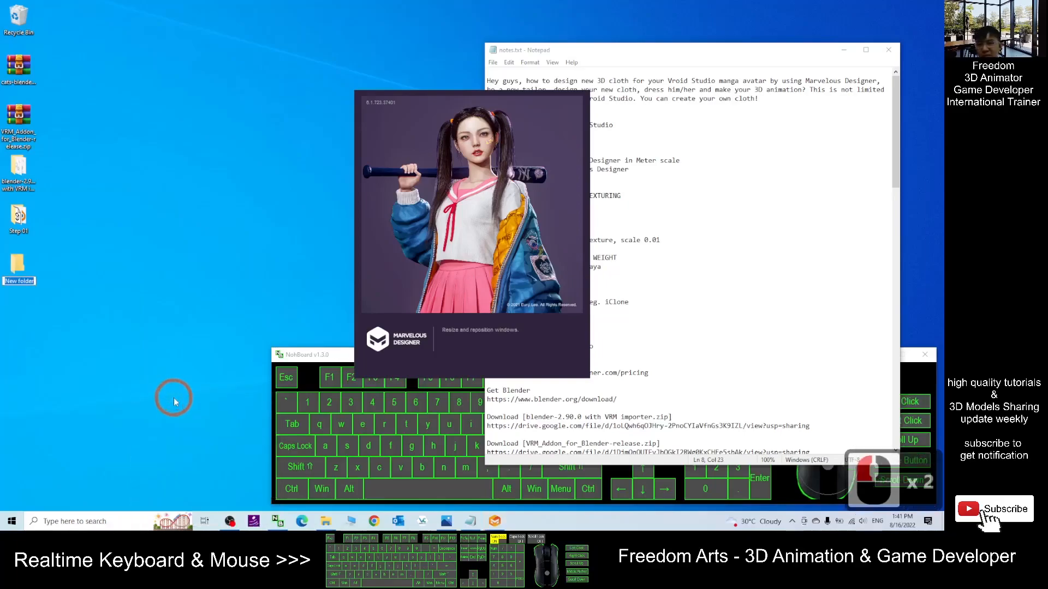
type("Step 02")
key("Return")
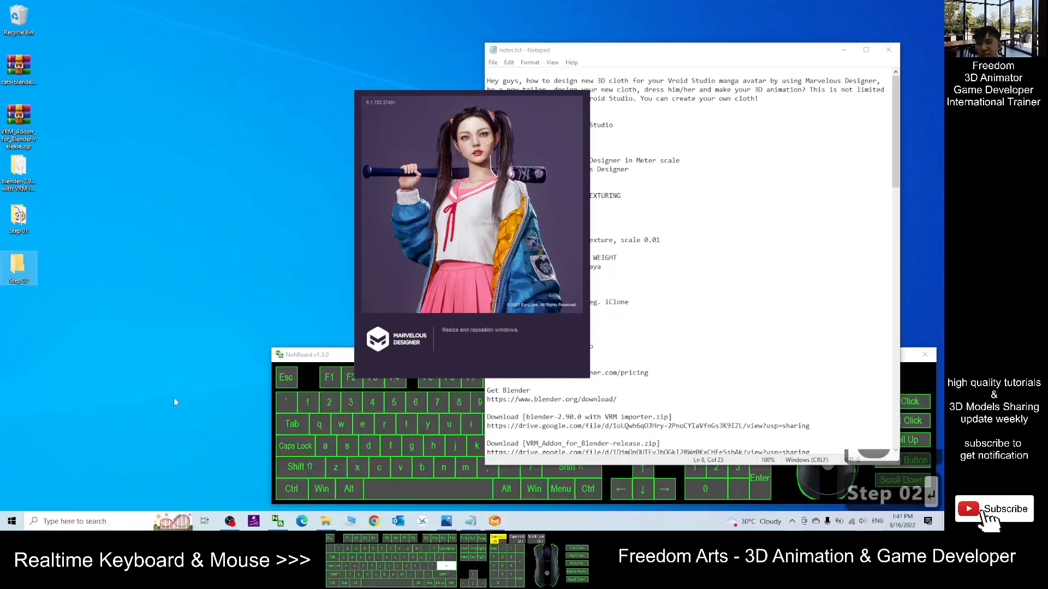
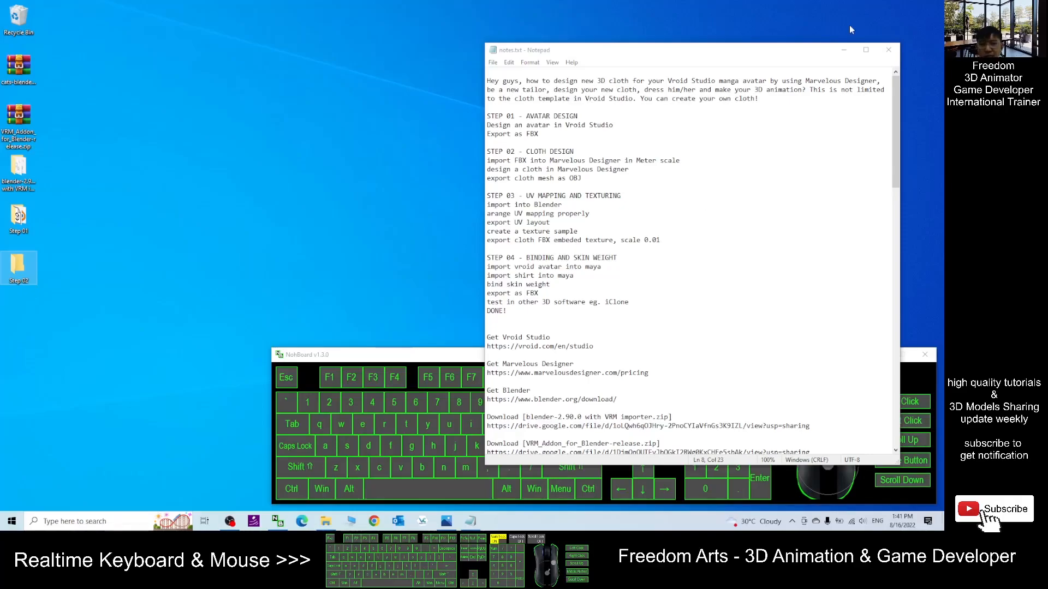
left_click(844, 49)
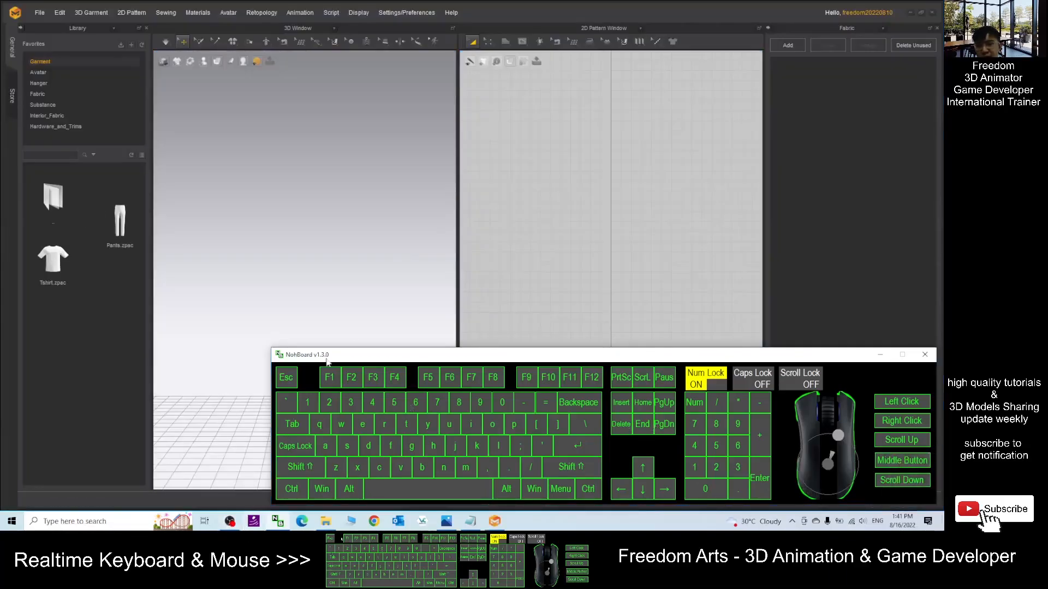
left_click(569, 225)
left_click(579, 256)
left_click(826, 249)
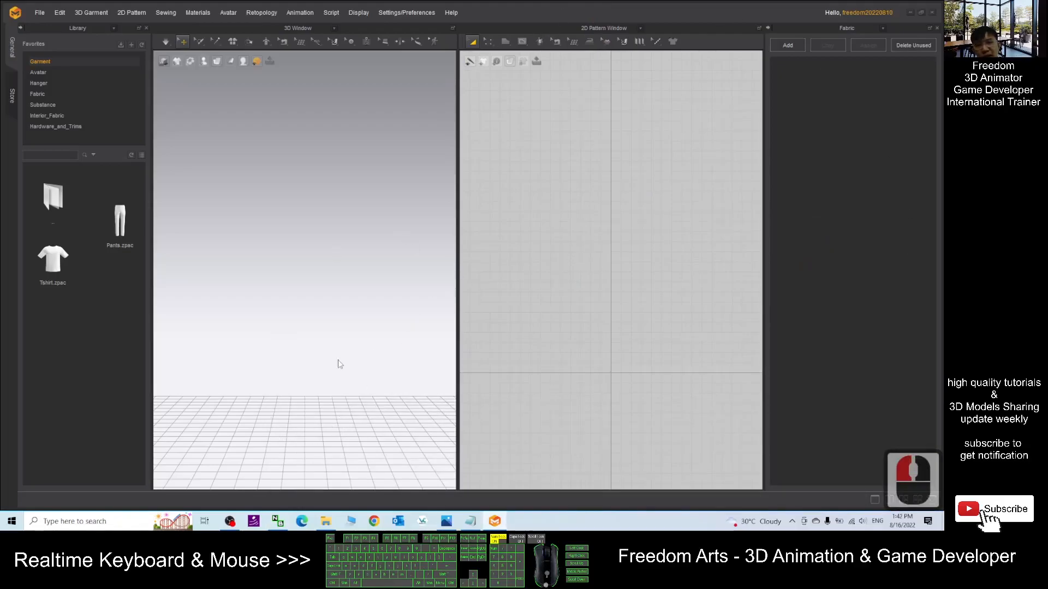
- Edit the Step 02 note to read "import Vroid FBX into Marvelous Designer in Meter scale" and save the notes file
left_click(468, 524)
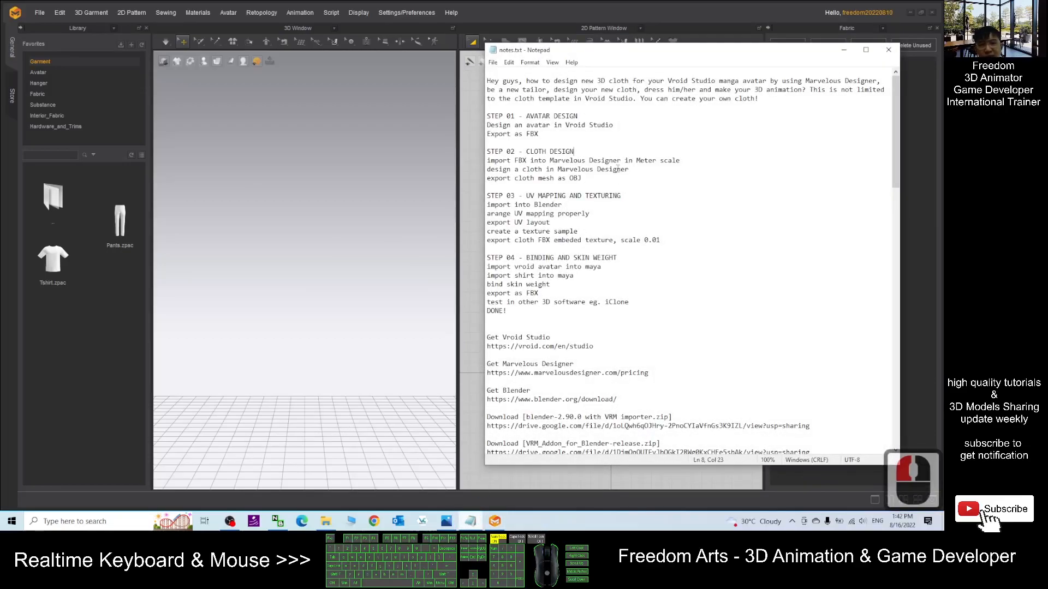
left_click(846, 52)
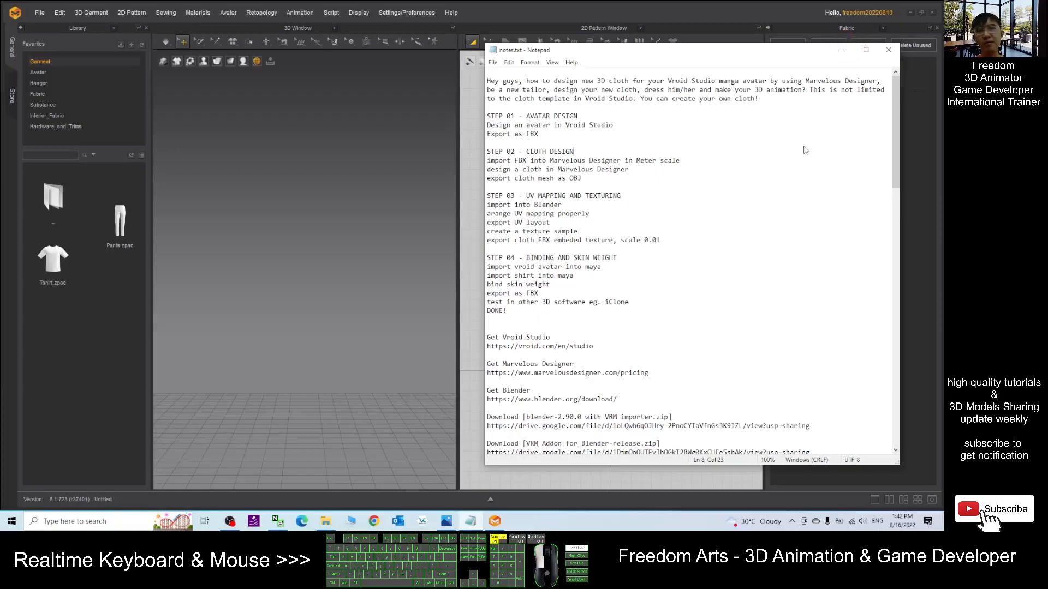
left_click_drag(500, 160, 657, 161)
left_click(515, 161)
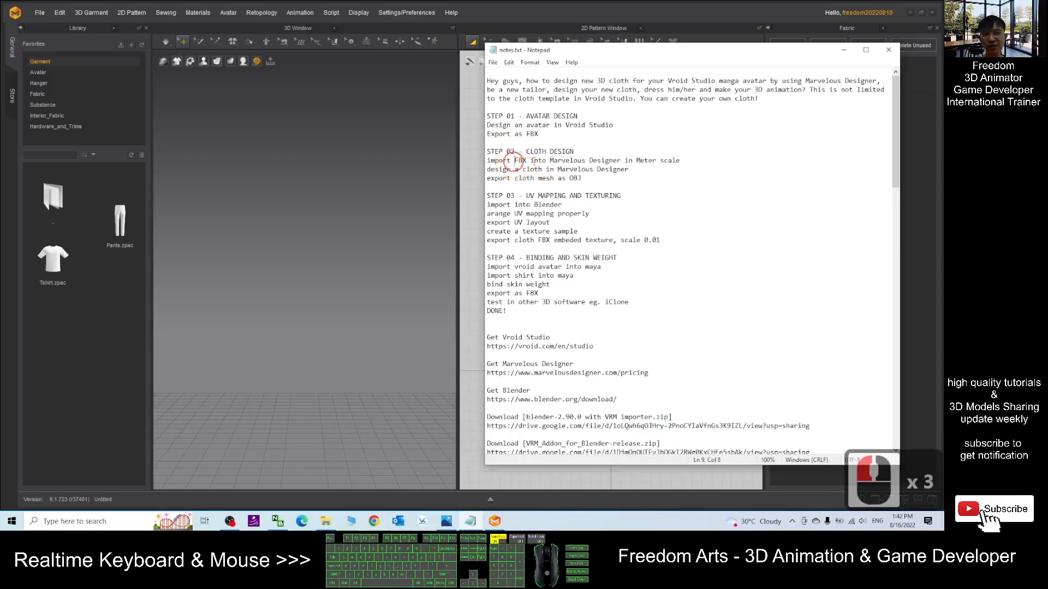
type("Vroid")
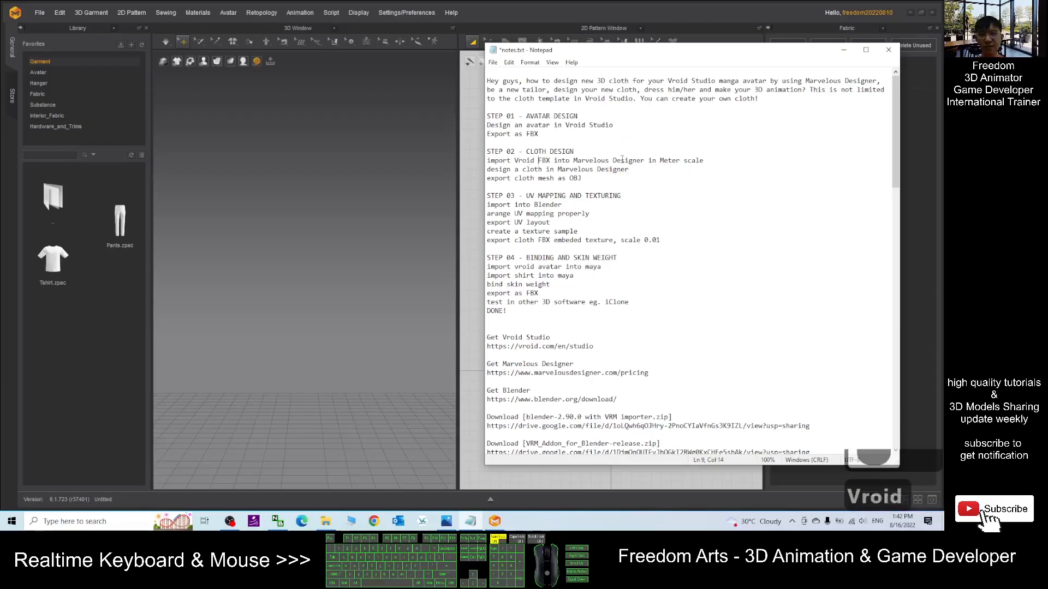
key("ctrl+s")
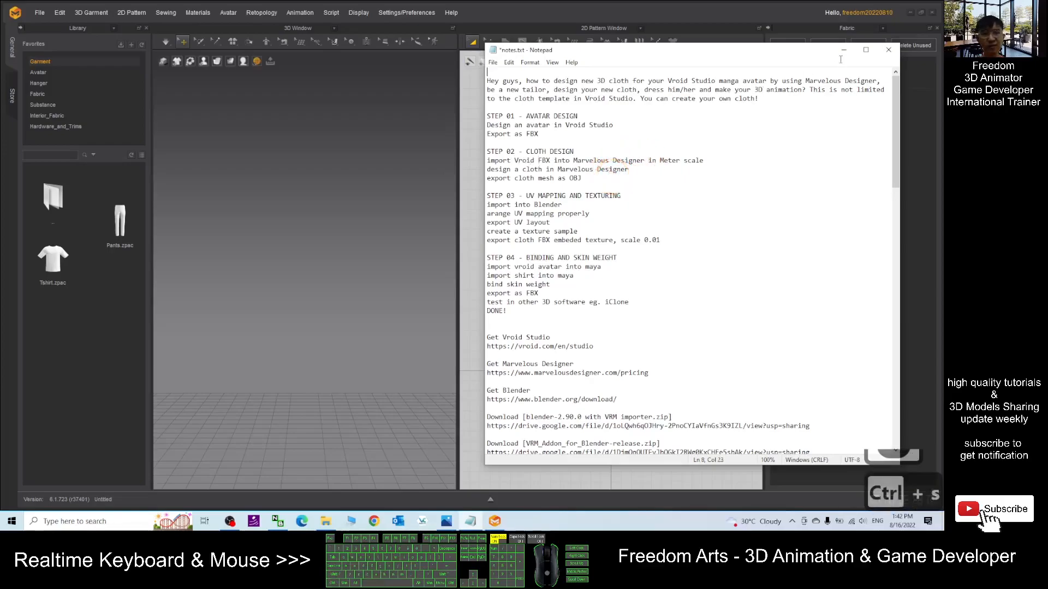
- Import the vroidfemale01.fbx avatar from the Step 01 desktop folder as an FBX file
left_click(844, 50)
left_click(42, 12)
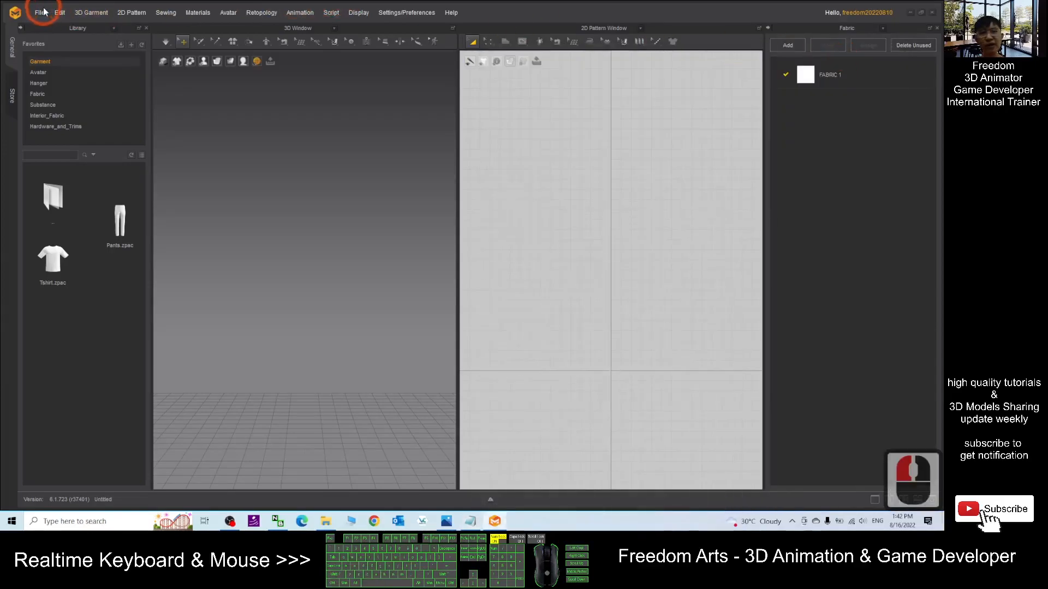
left_click(40, 12)
left_click(46, 94)
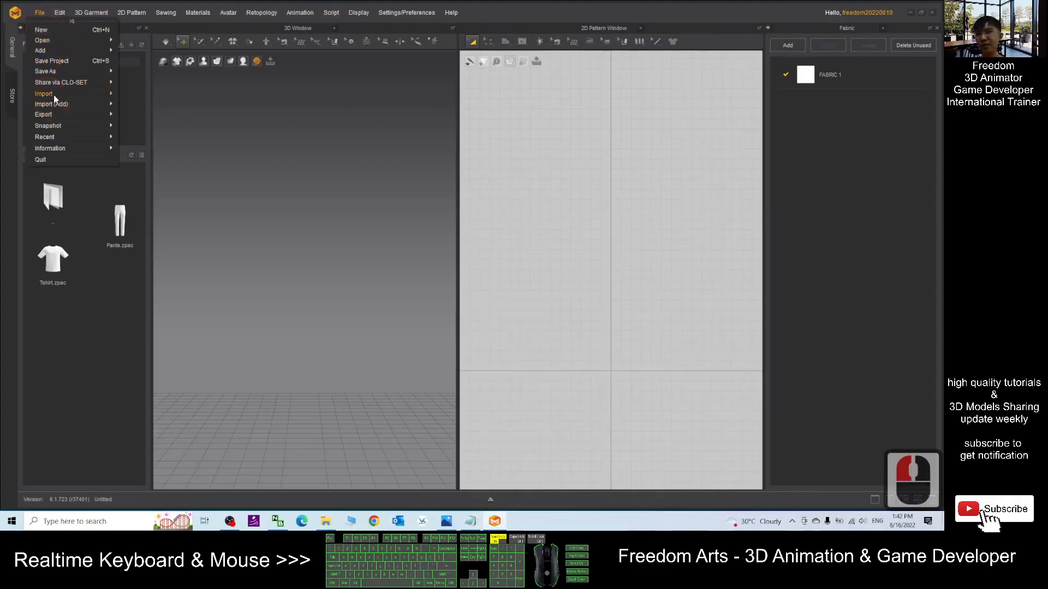
left_click(54, 96)
left_click(134, 123)
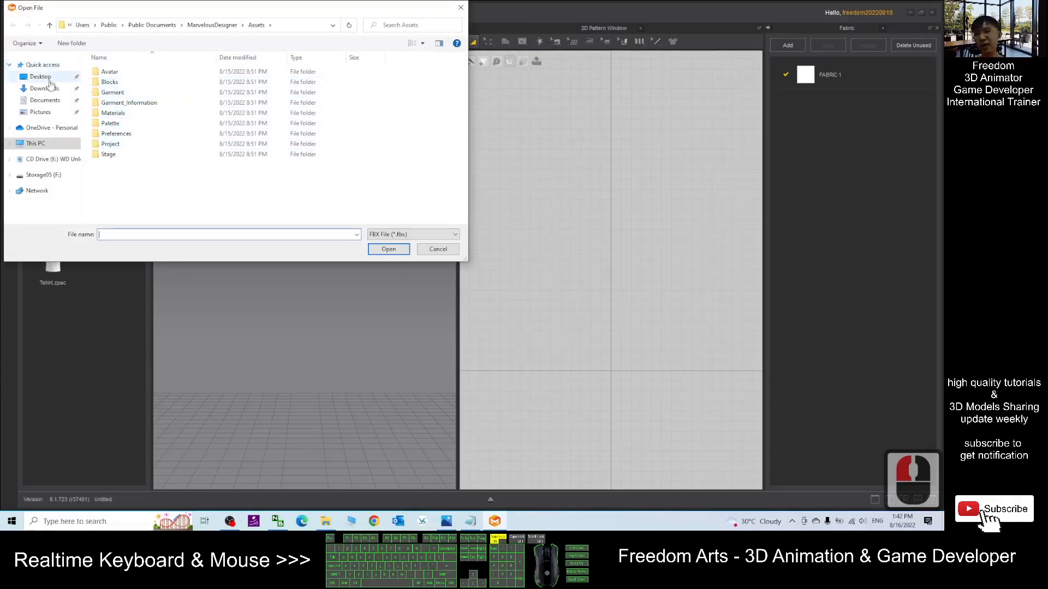
left_click(45, 78)
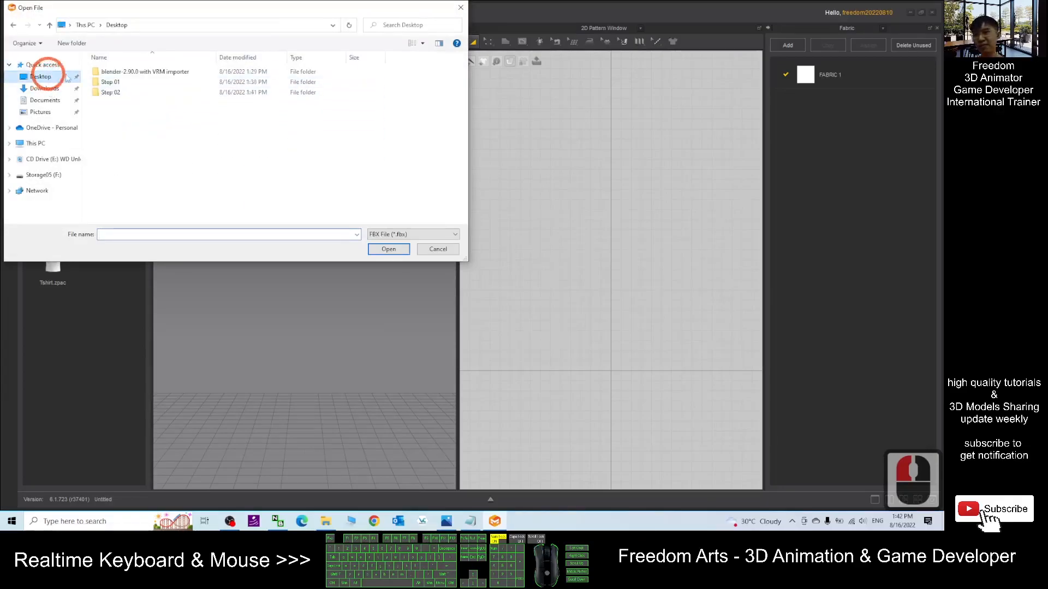
double_click(111, 91)
left_click(116, 26)
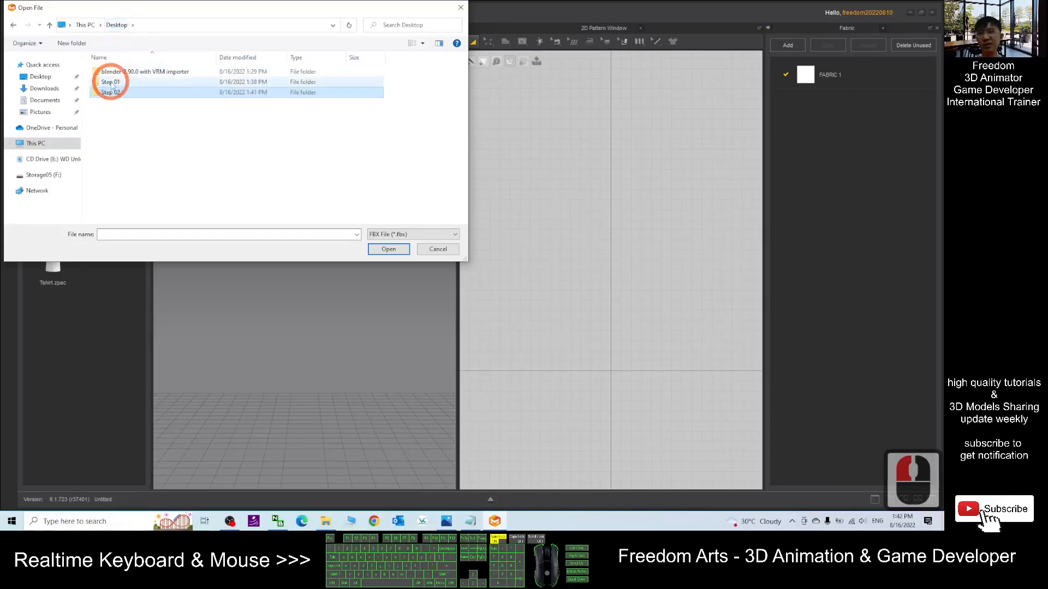
left_click(111, 82)
double_click(111, 82)
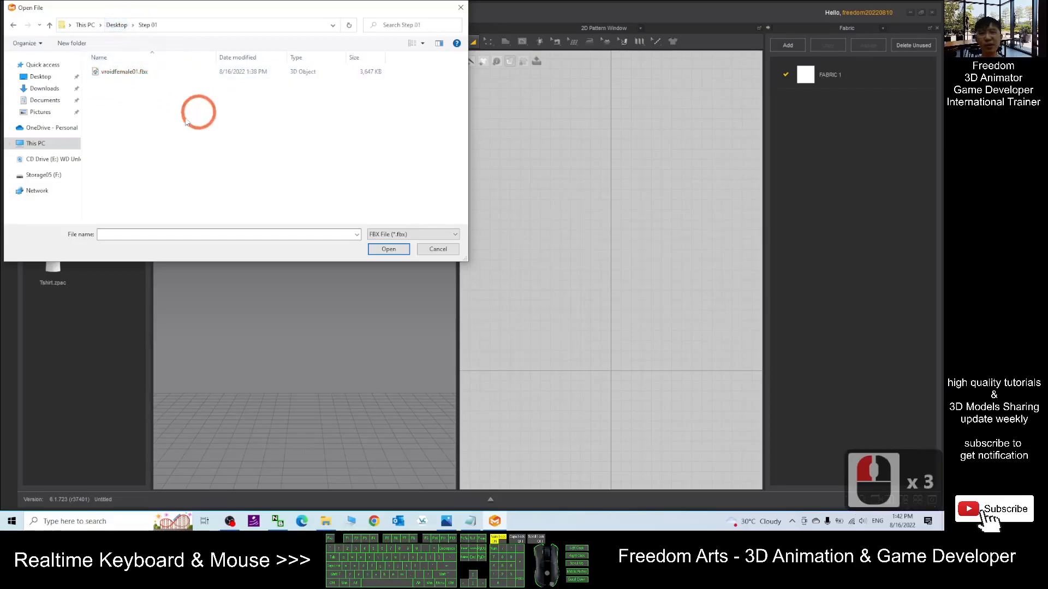
double_click(120, 74)
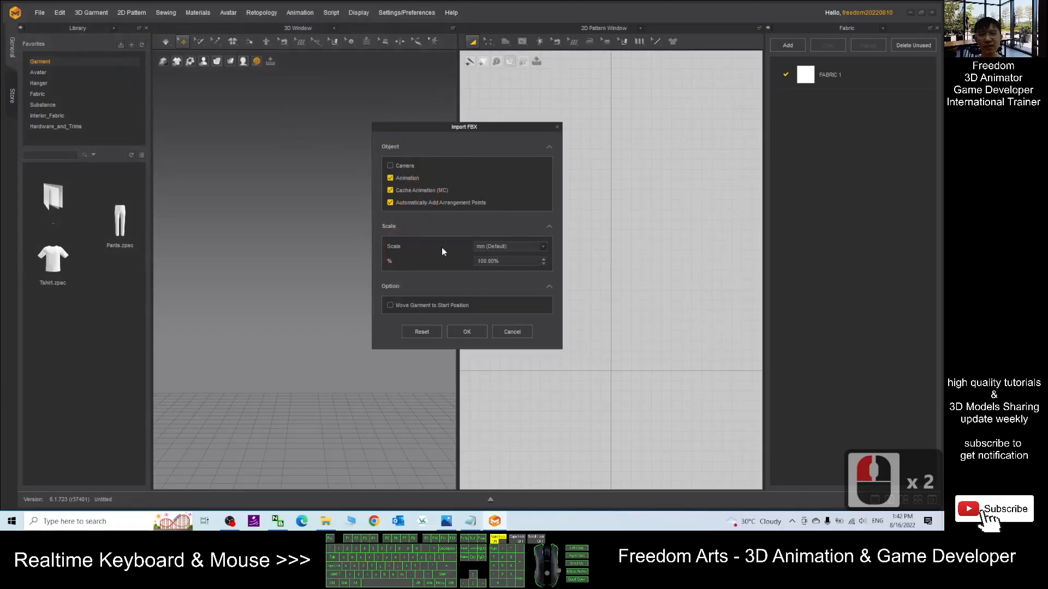
- Set the FBX import scale to m and confirm the import
left_click(510, 247)
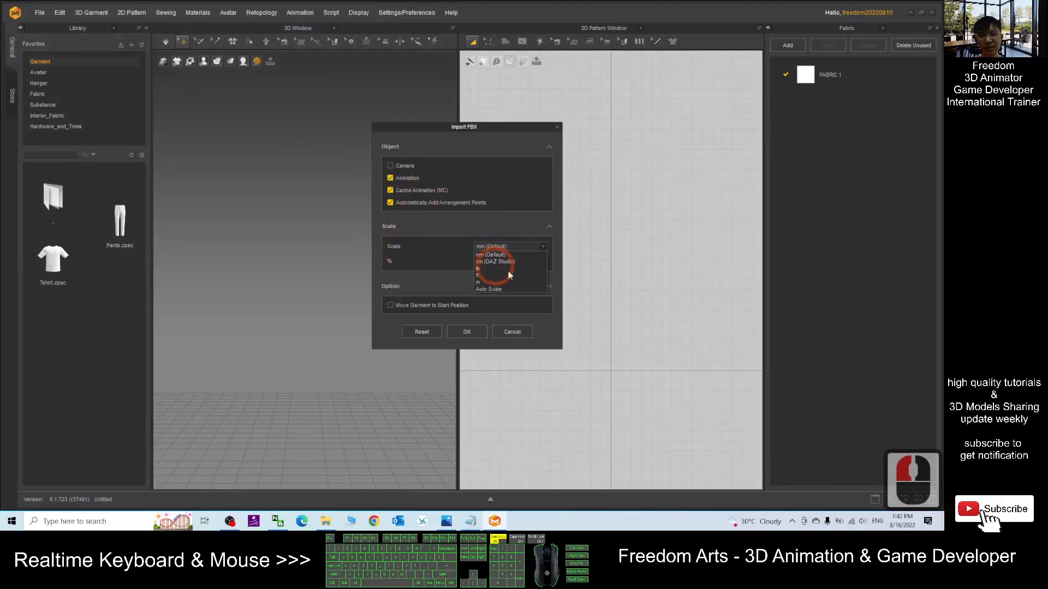
left_click(479, 282)
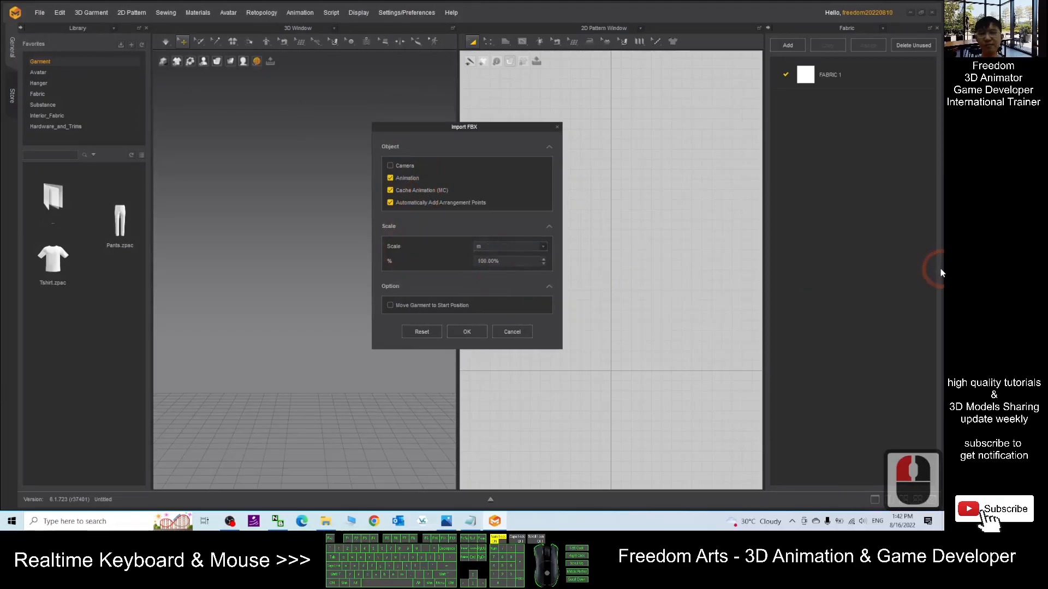
left_click(466, 333)
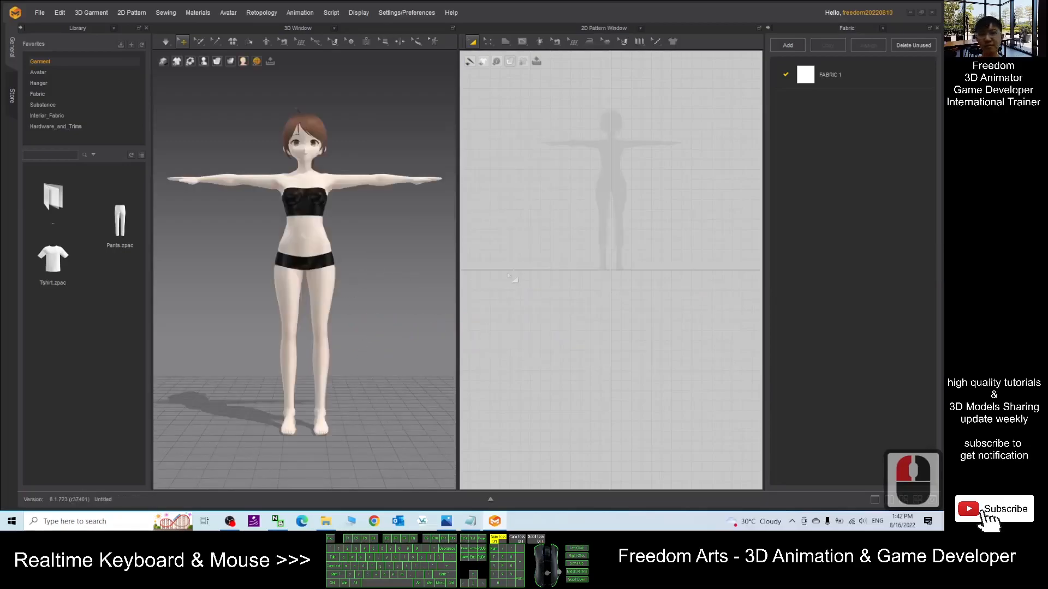
- Examine the imported avatar in the 2D pattern and 3D windows from different zoom levels
scroll(665, 121, "up", 9)
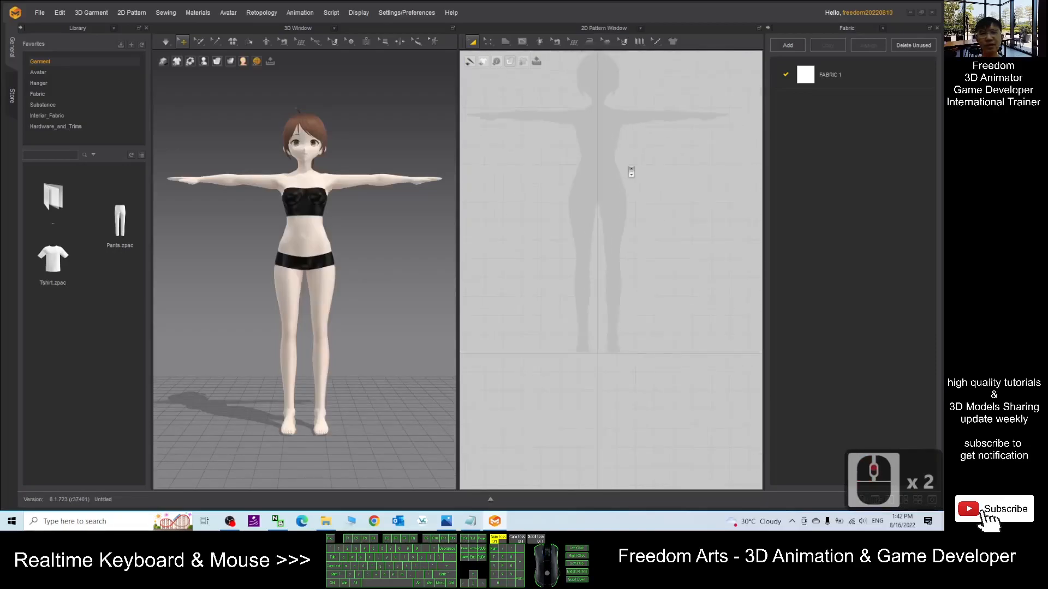
middle_click_drag(656, 168, 677, 224)
scroll(322, 202, "up", 1)
scroll(322, 204, "up", 1)
scroll(350, 236, "down", 2)
right_click_drag(386, 239, 448, 243)
scroll(404, 178, "up", 4)
scroll(387, 204, "down", 3)
right_click_drag(377, 227, 312, 240)
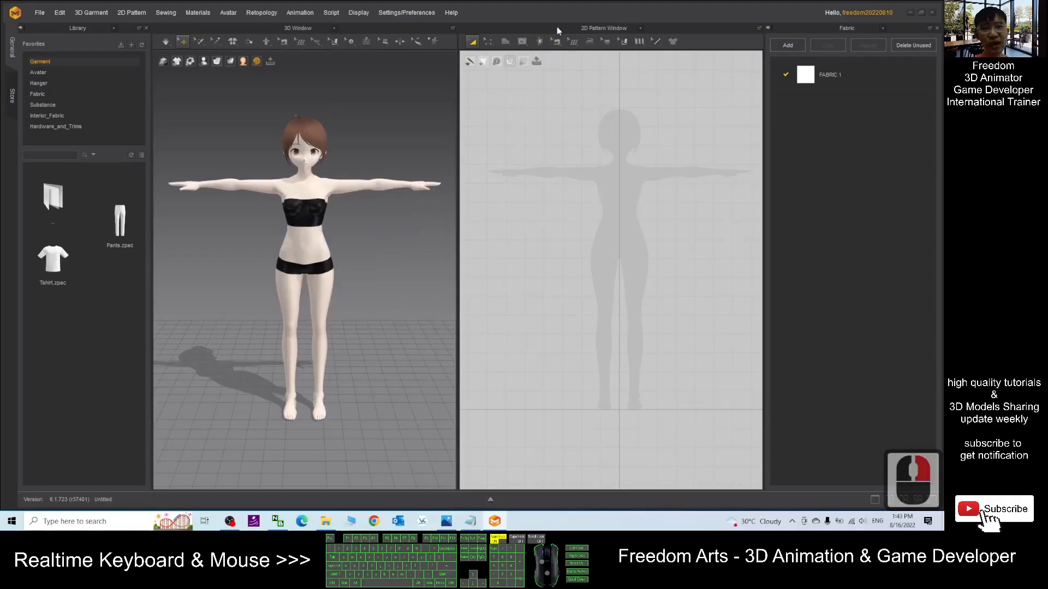
left_click(506, 44)
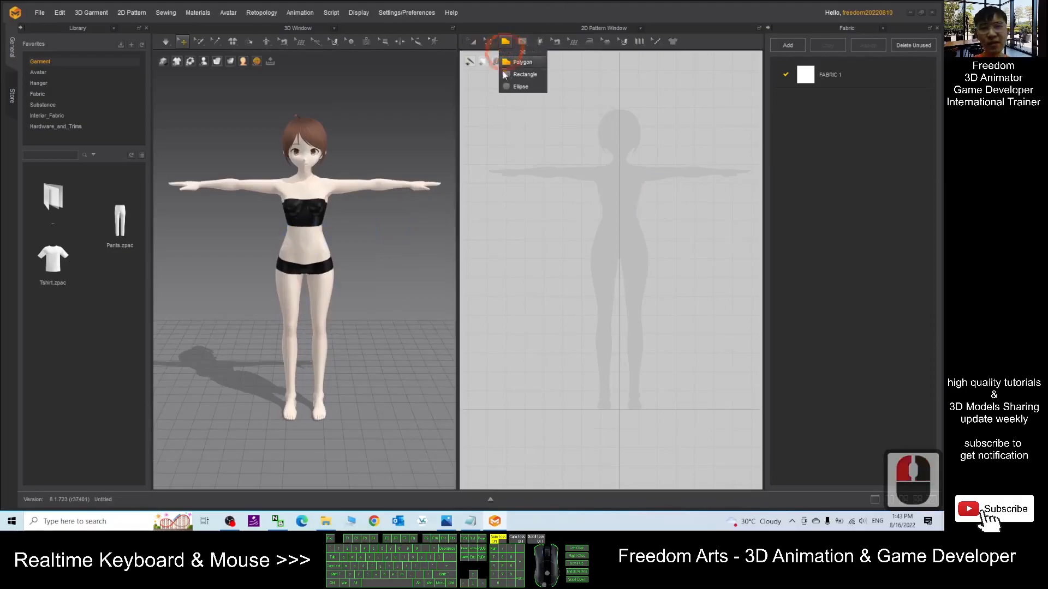
left_click(509, 39)
left_click(515, 29)
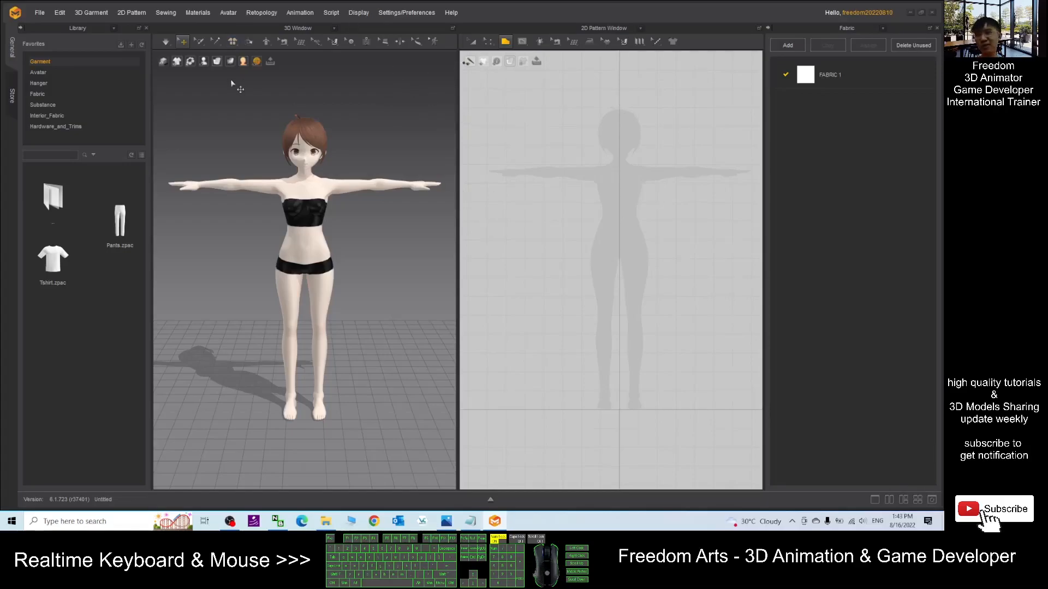
left_click(447, 522)
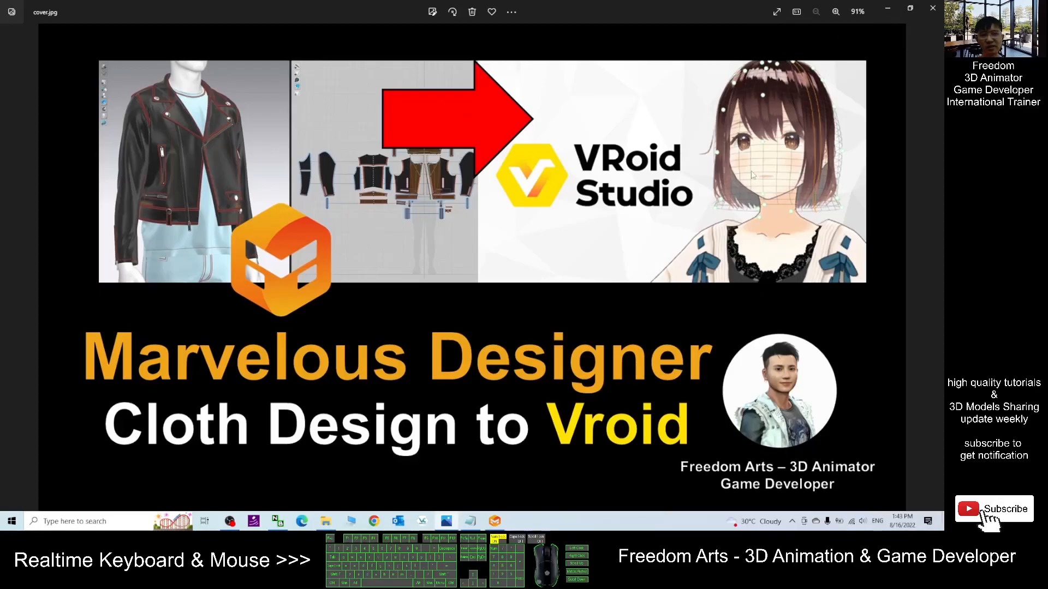
left_click(891, 9)
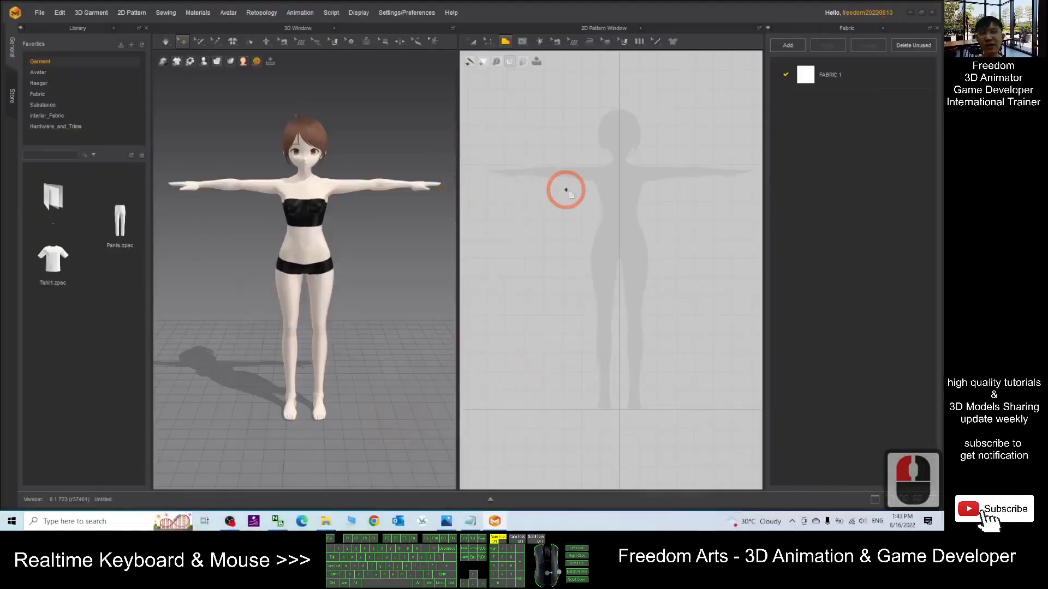
scroll(601, 167, "up", 6)
scroll(653, 194, "down", 3)
- Start a Polygon pattern over the avatar silhouette, placing the neckline and right sleeve points of a shirt
left_click(506, 42)
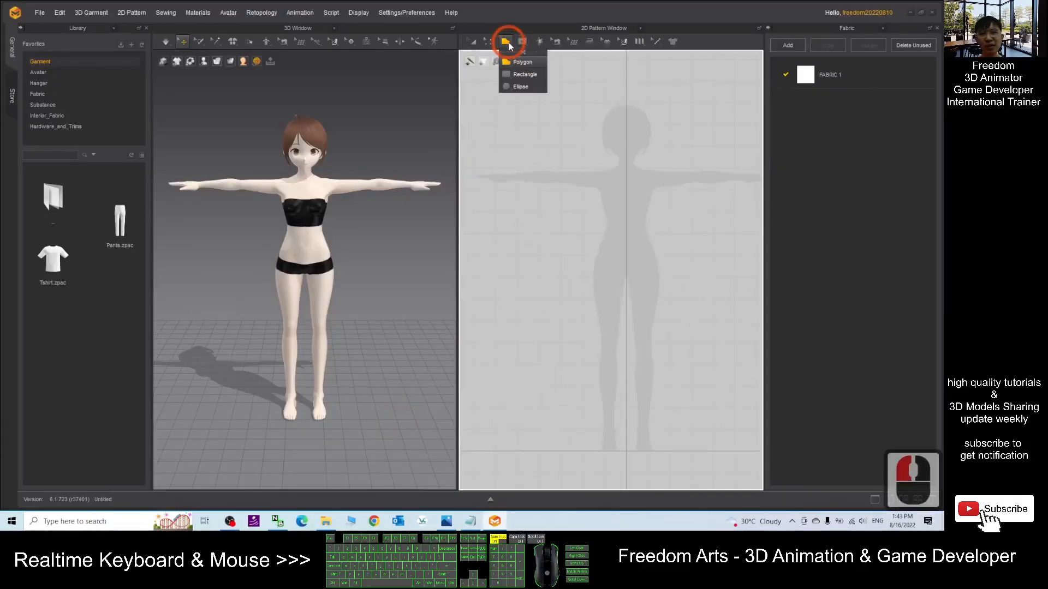
left_click(512, 64)
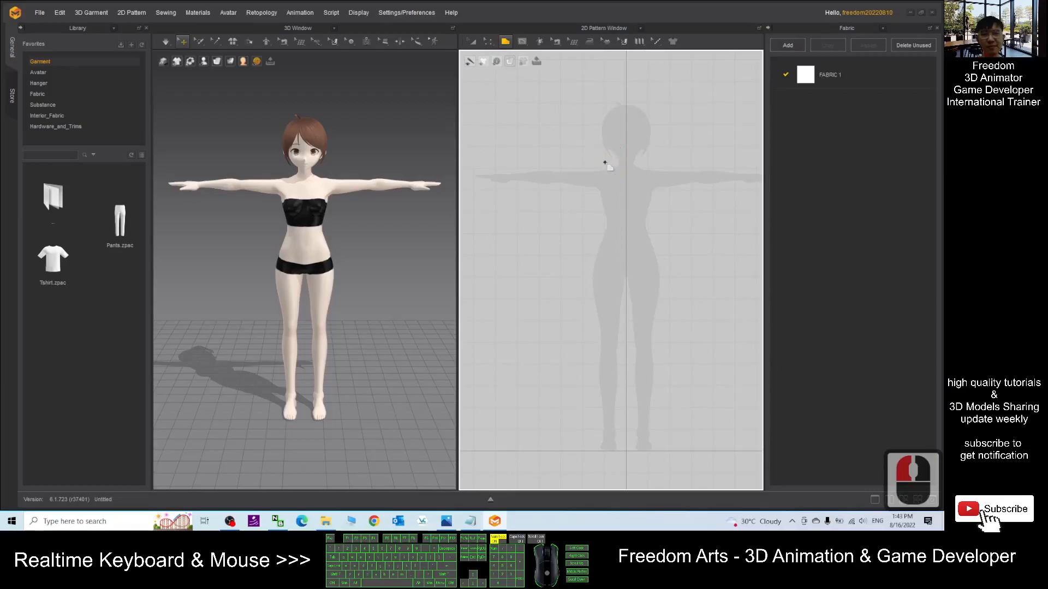
left_click(604, 162)
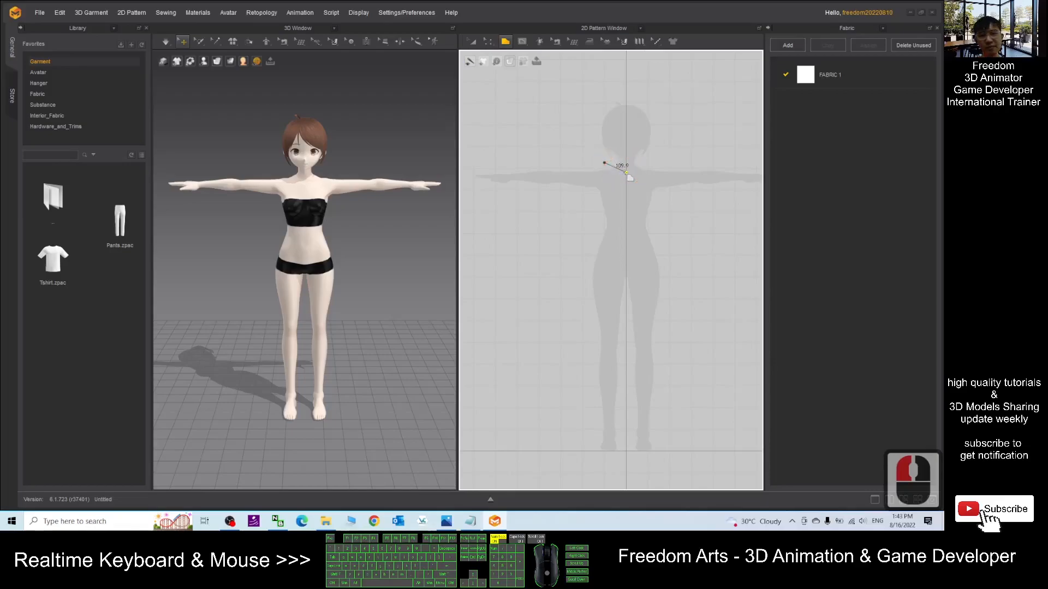
left_click(626, 173)
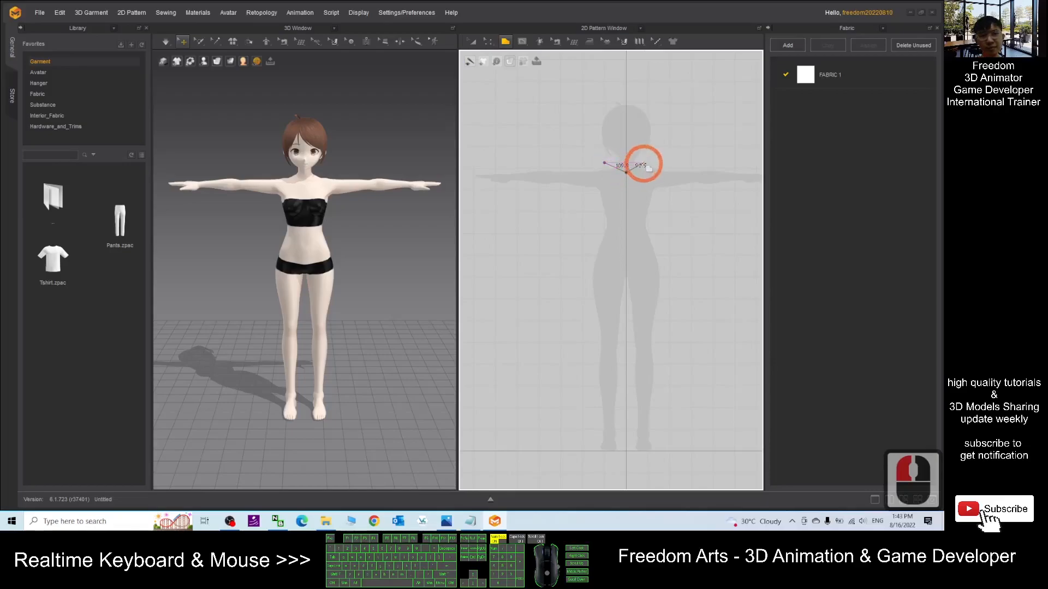
left_click(648, 164)
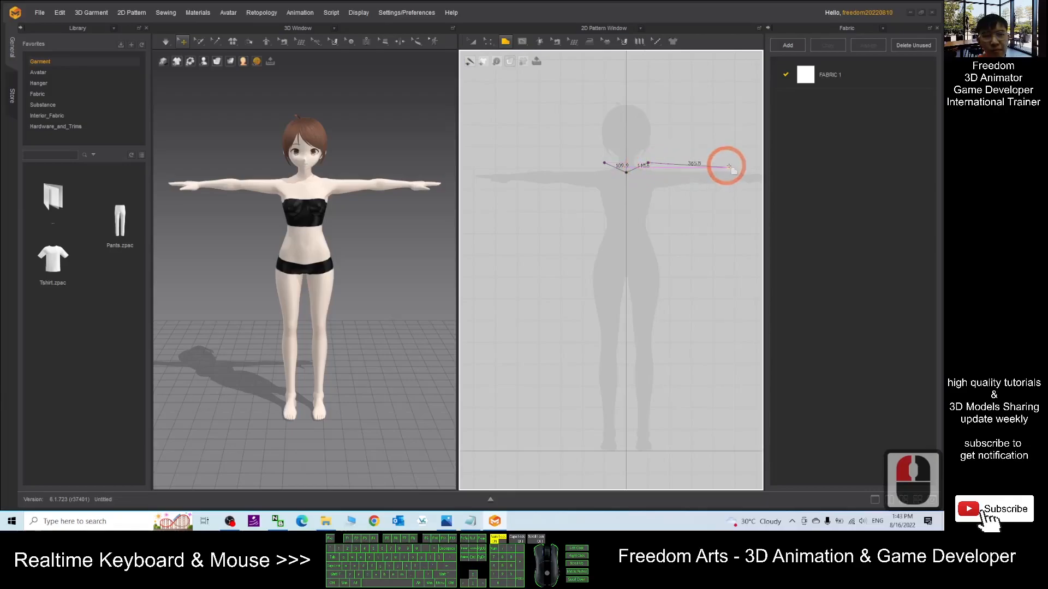
left_click(734, 163)
left_click(735, 188)
- Continue the polygon down the right side, across the hem and out the left sleeve, closing it at the neck
left_click(663, 194)
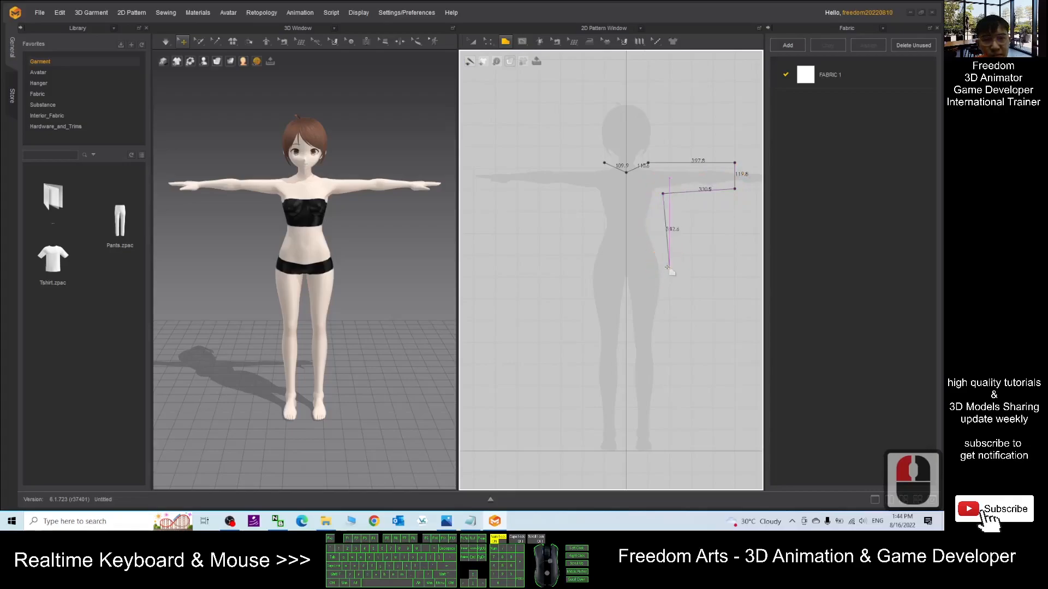
left_click(669, 284)
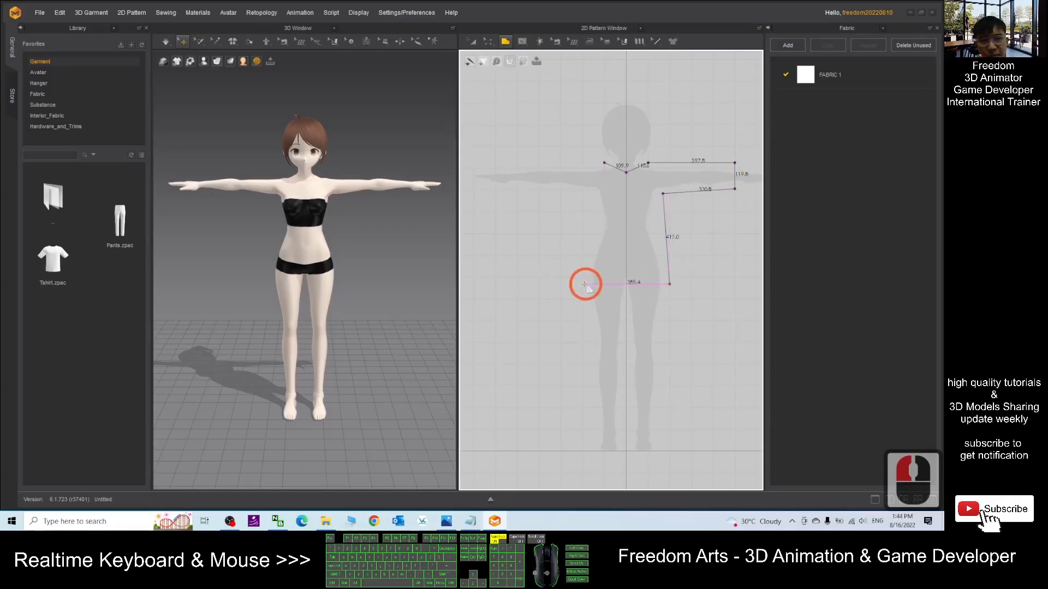
left_click(581, 283)
left_click(593, 198)
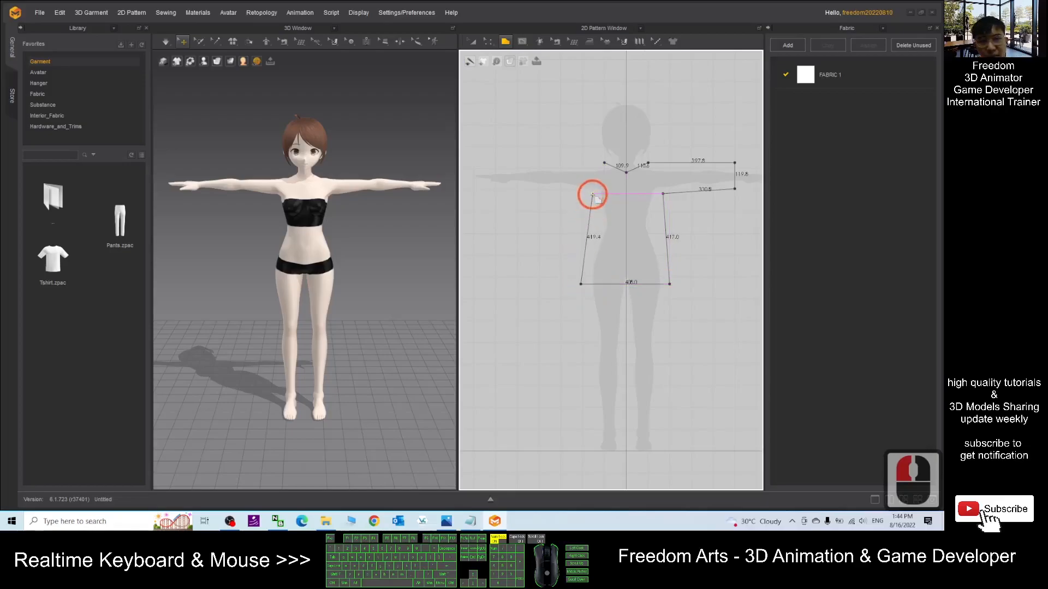
left_click(501, 235)
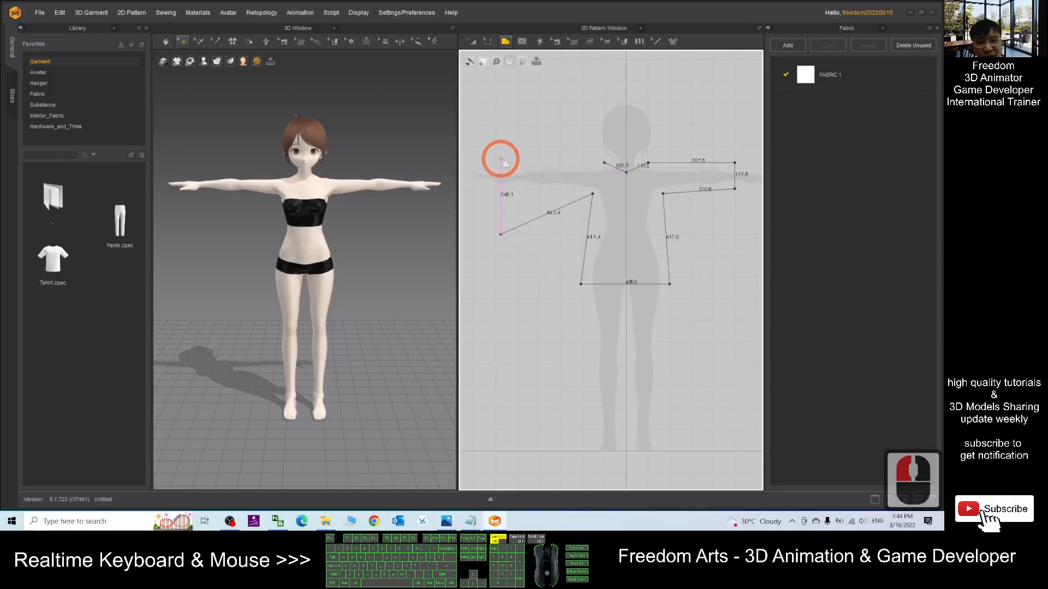
left_click(604, 163)
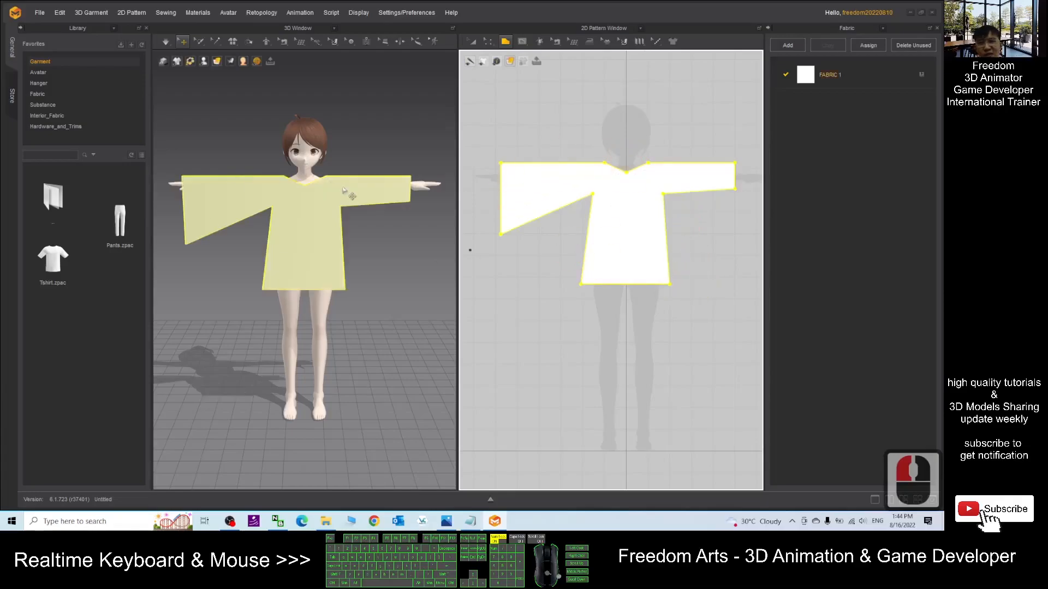
- Inspect the new shirt pattern on the avatar in the 3D and 2D windows
mouse_move(406, 269)
right_mouse_down()
mouse_move(312, 268)
mouse_move(404, 273)
mouse_move(376, 270)
mouse_move(373, 283)
mouse_move(405, 268)
right_mouse_up()
scroll(697, 263, "up", 2)
scroll(697, 268, "down", 6)
scroll(693, 272, "up", 6)
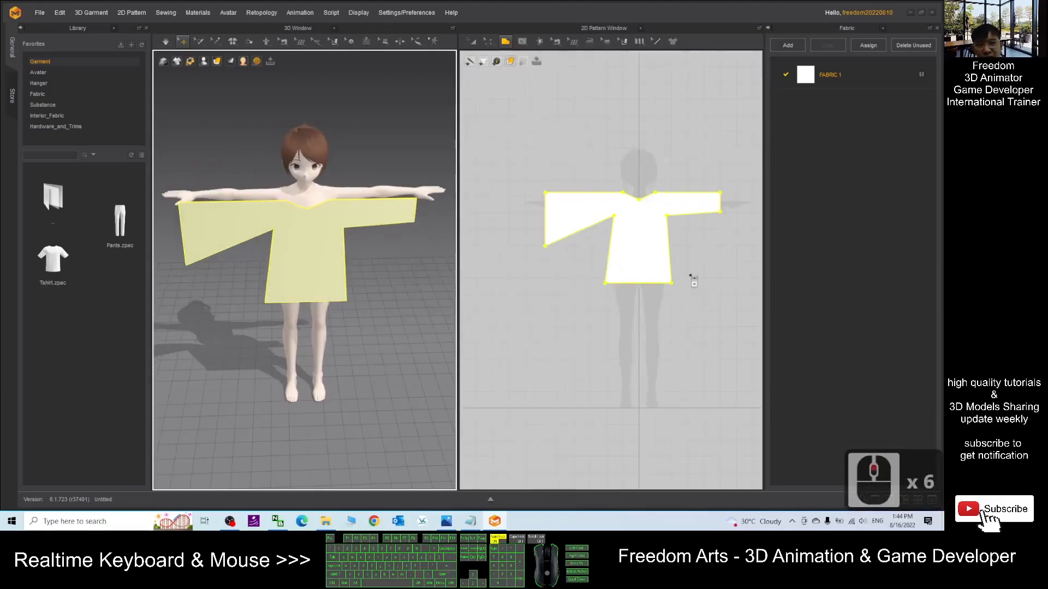
scroll(689, 273, "down", 1)
middle_click_drag(699, 241, 704, 284)
left_click(713, 360)
right_click(691, 365)
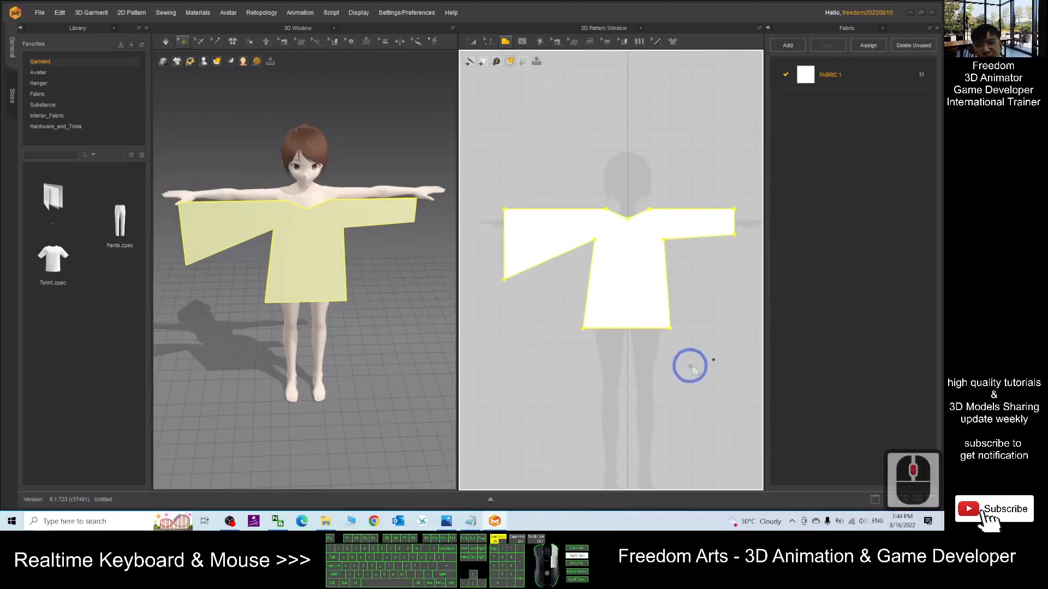
left_click(717, 284)
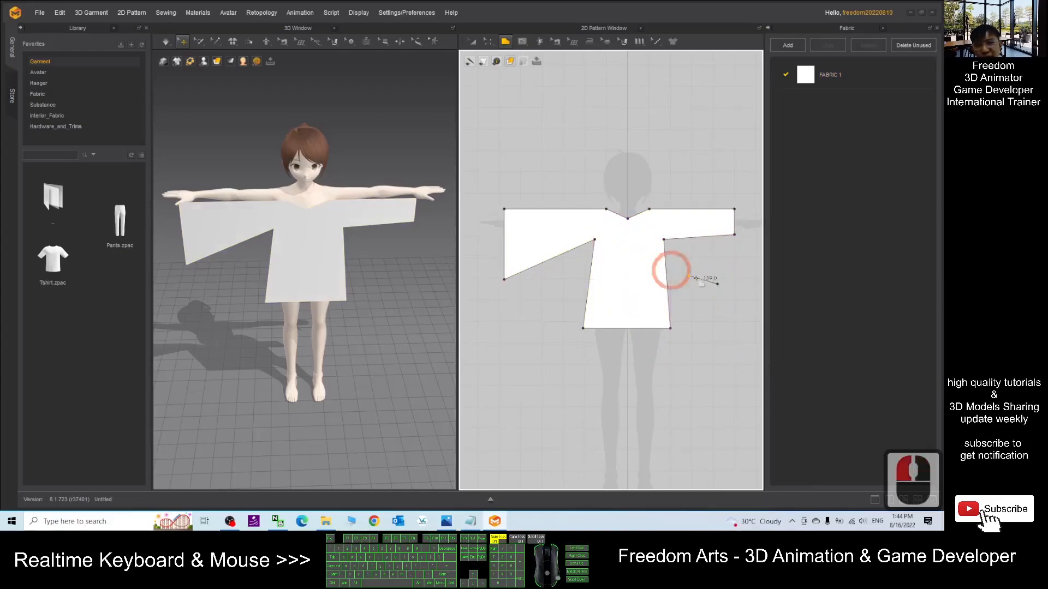
key("Escape")
left_click(590, 219)
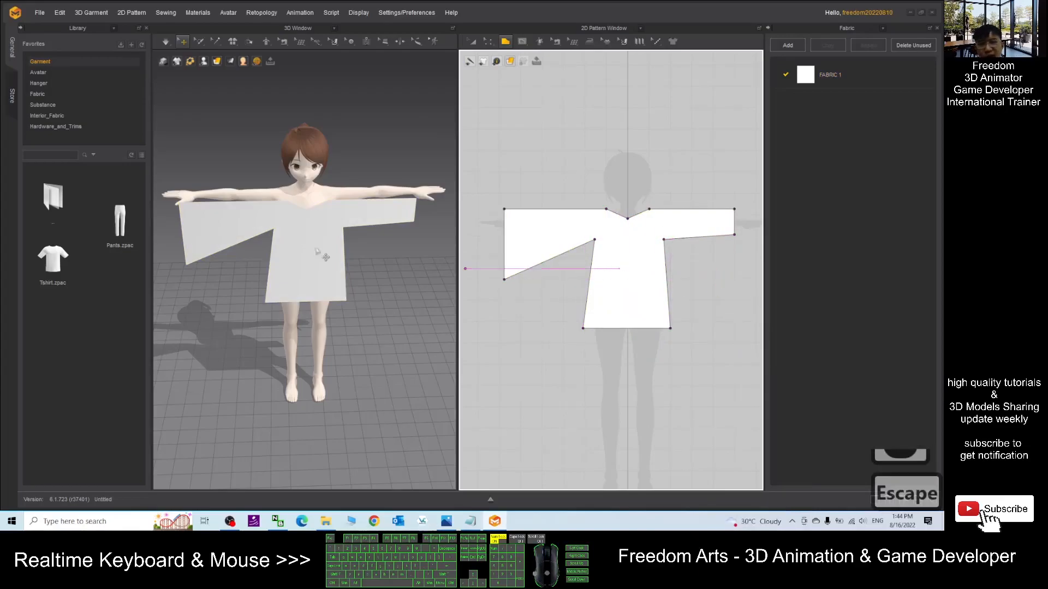
- Copy the shirt pattern and paste a duplicate over the original in the 2D pattern window
right_click_drag(397, 331, 381, 332)
left_click(473, 42)
left_click(640, 276)
right_click(648, 161)
left_click(578, 228)
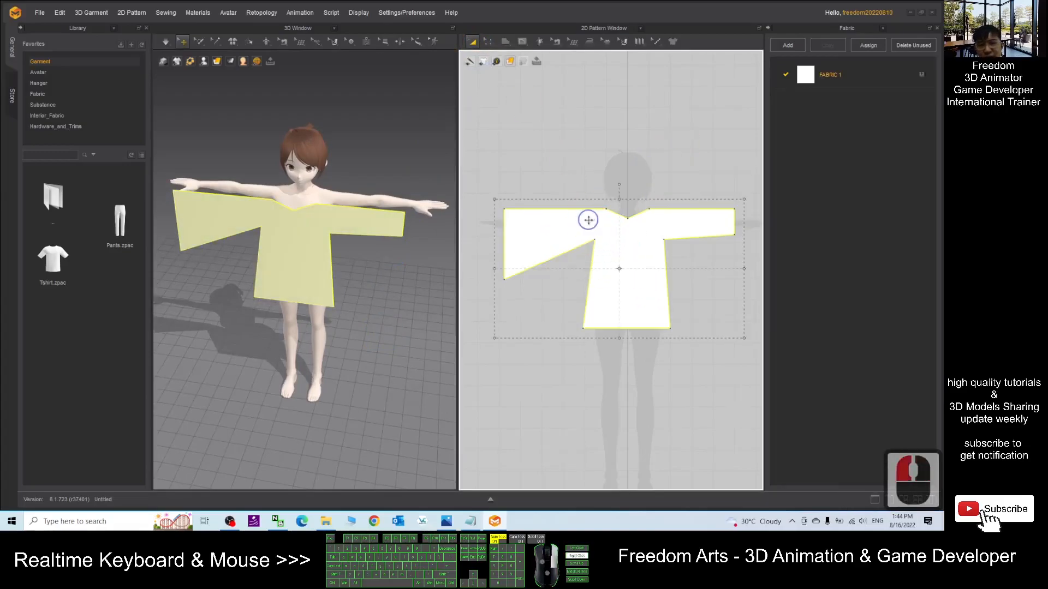
right_click(588, 224)
left_click(596, 175)
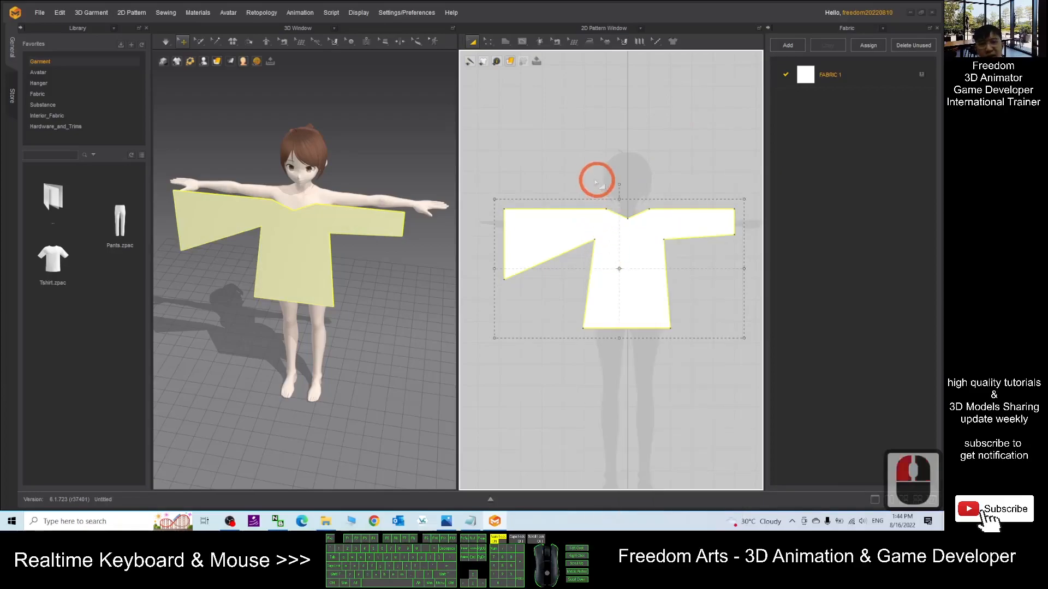
right_click(562, 147)
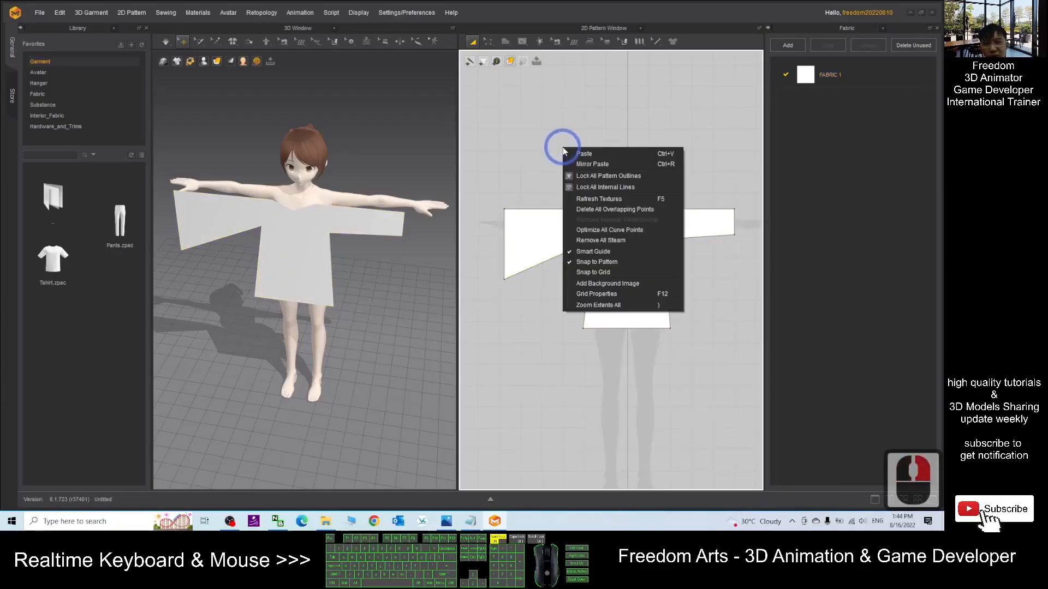
left_click(586, 154)
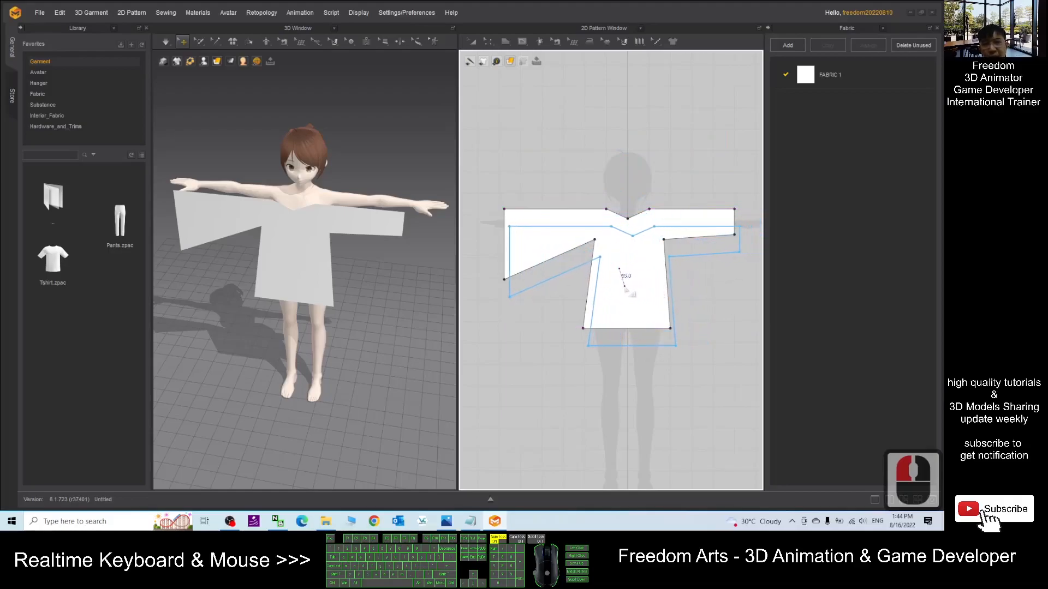
left_click(622, 274)
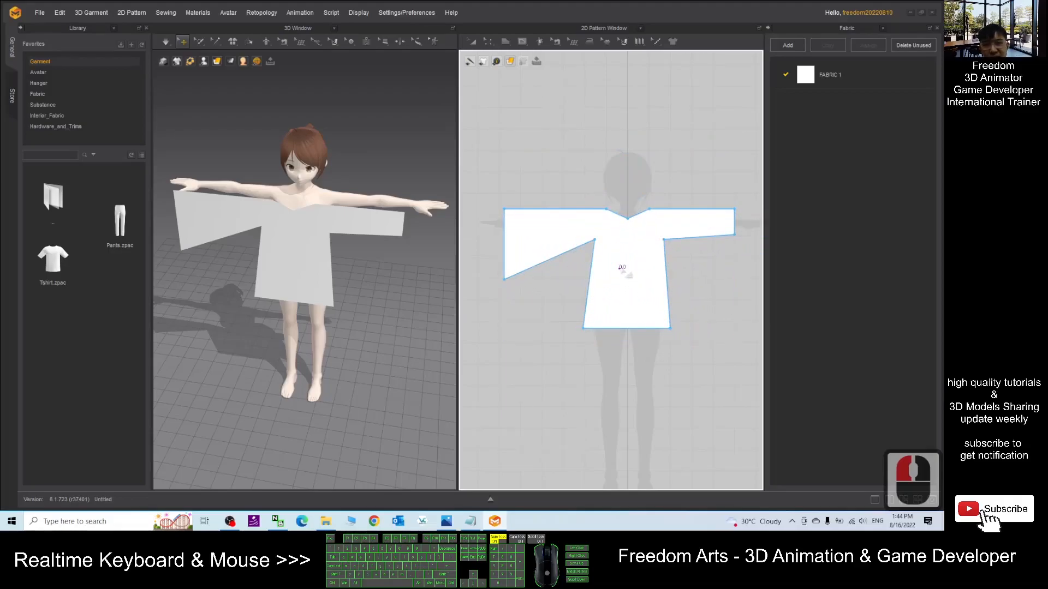
- Move the duplicated shirt pattern behind the avatar in the 3D window
left_click(621, 266)
right_click_drag(444, 171, 306, 238)
left_click(287, 248)
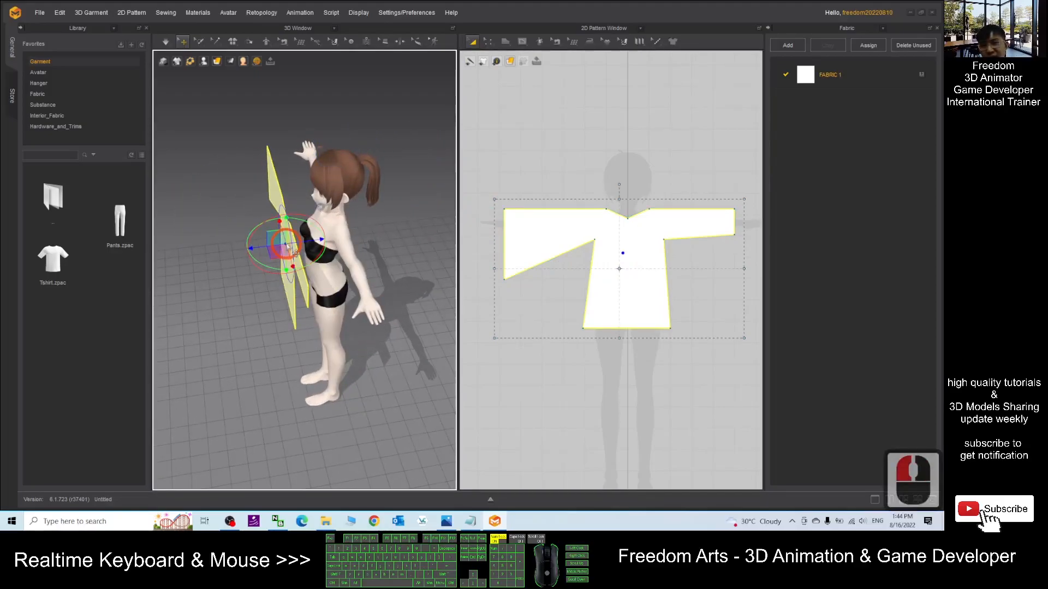
left_click_drag(314, 240, 416, 238)
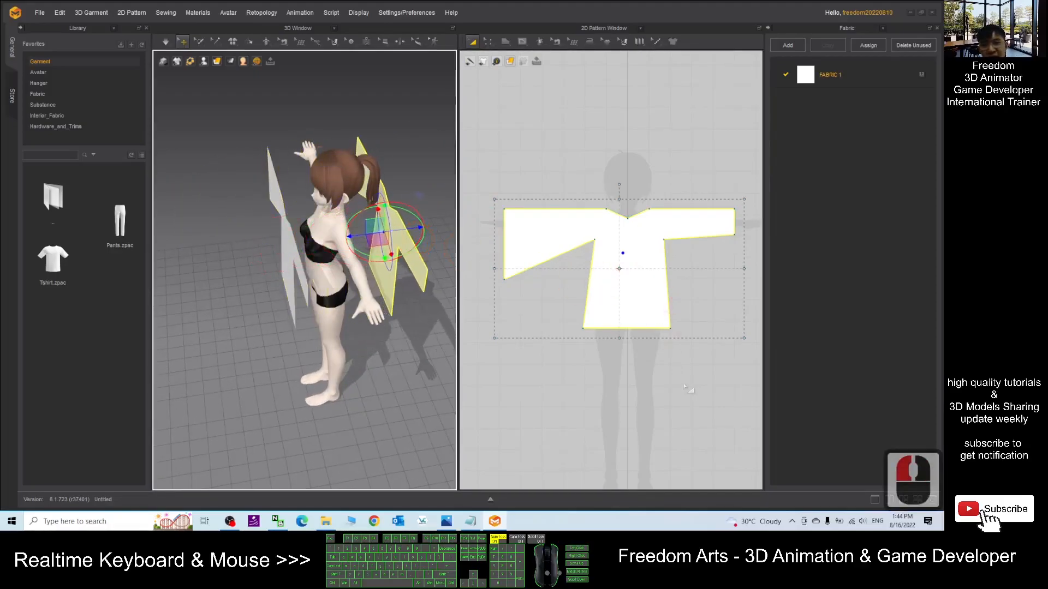
- Position the duplicate pattern above the original in the 2D pattern window to serve as the back piece
left_click_drag(647, 246, 689, 106)
left_click(702, 441)
left_click(627, 277)
left_click(603, 328)
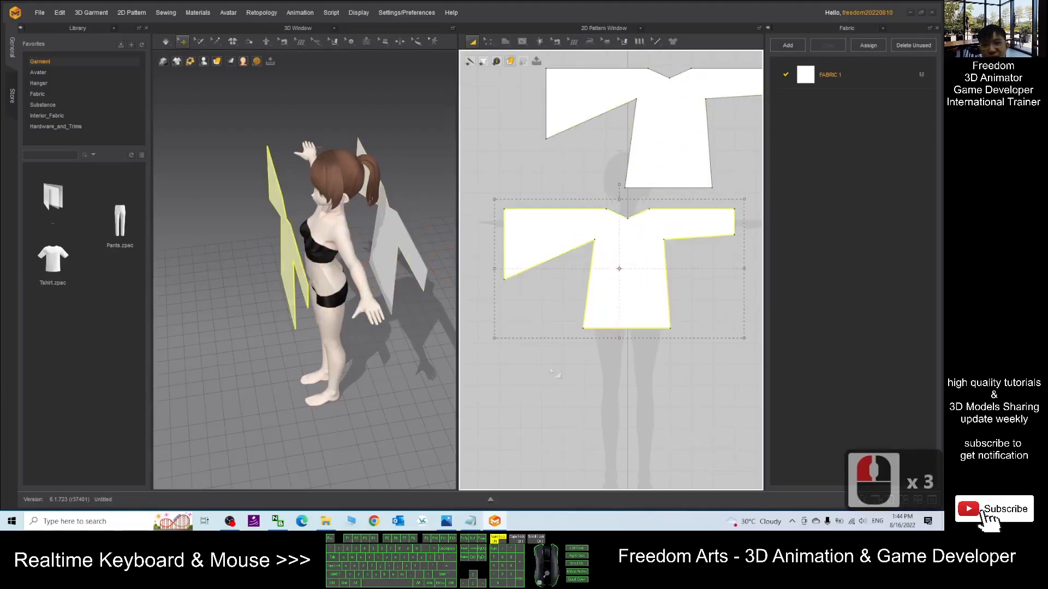
left_click(688, 142)
right_click_drag(394, 228, 407, 355)
scroll(338, 337, "down", 8)
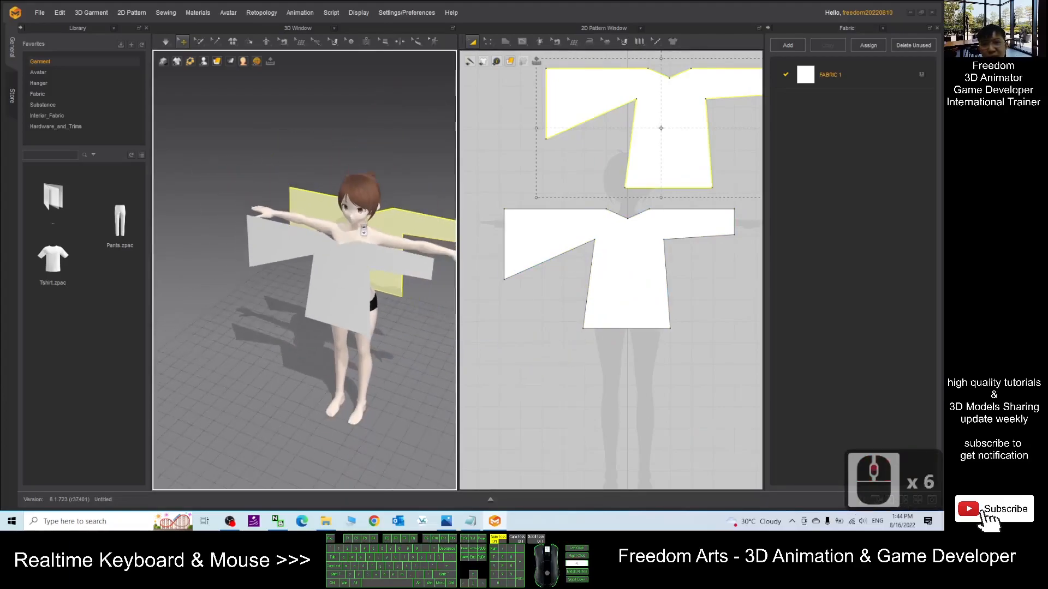
right_click_drag(280, 336, 388, 263)
left_click(367, 226)
middle_click_drag(678, 154, 605, 266)
scroll(595, 202, "down", 3)
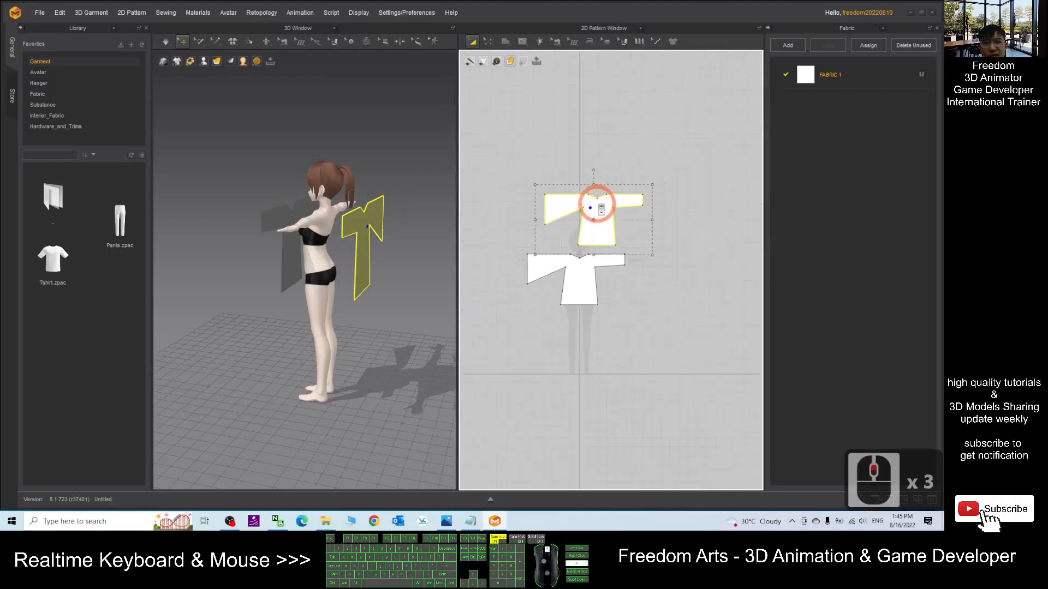
scroll(596, 201, "up", 8)
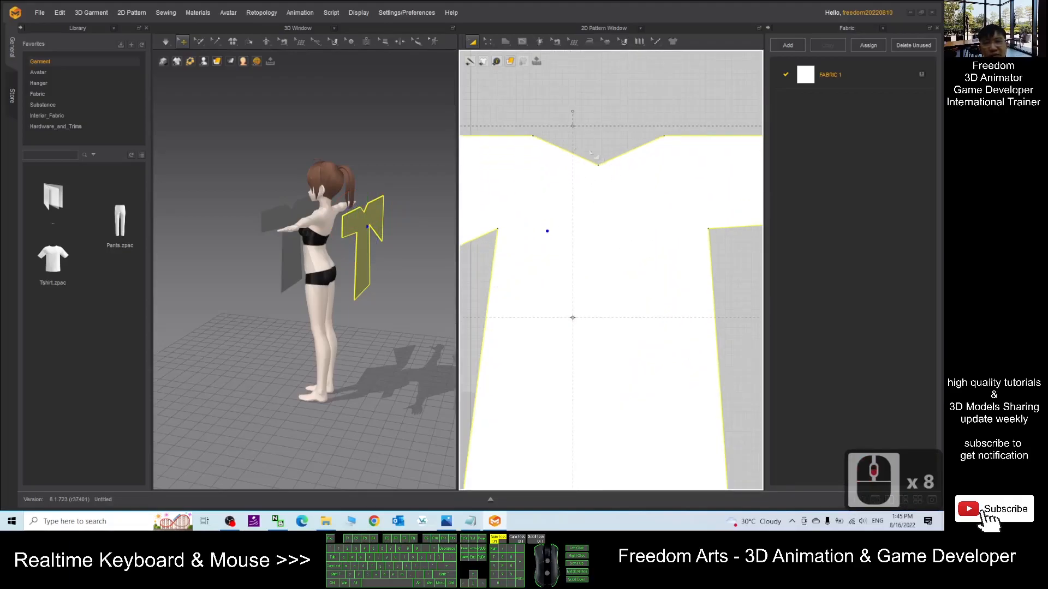
- Raise the back piece's neckline point to make its top edge straight, using the Edit Point tool
left_click_drag(488, 41, 501, 64)
left_click(501, 64)
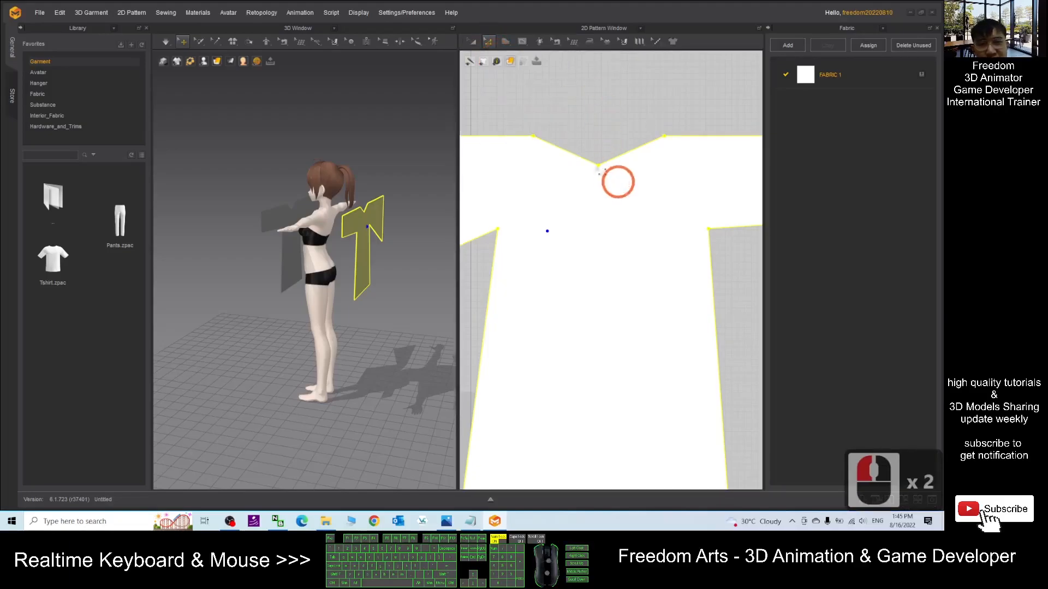
left_click(598, 165)
left_click_drag(598, 165, 598, 135)
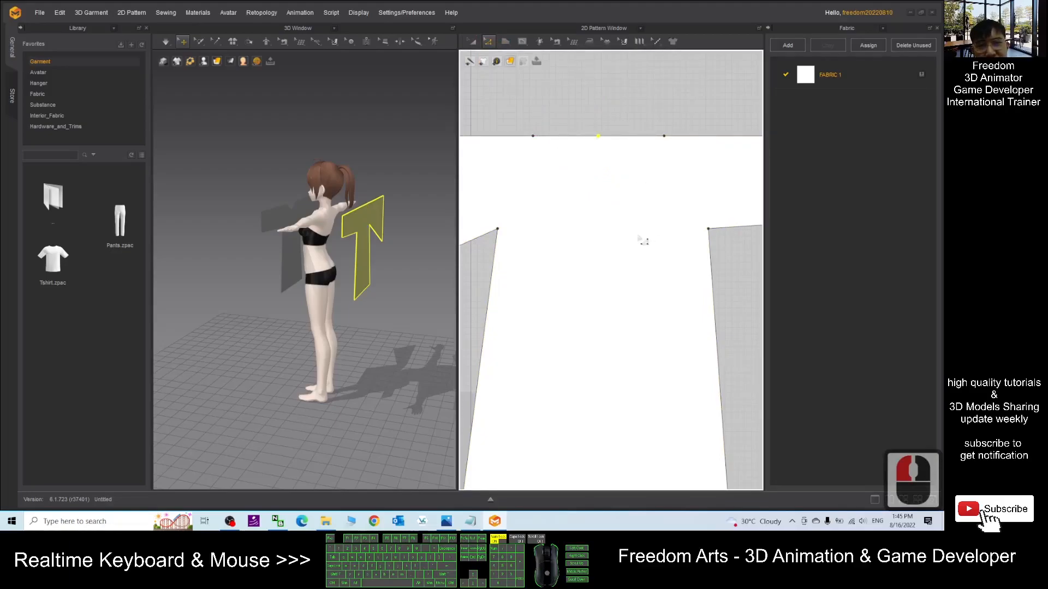
scroll(643, 241, "down", 10)
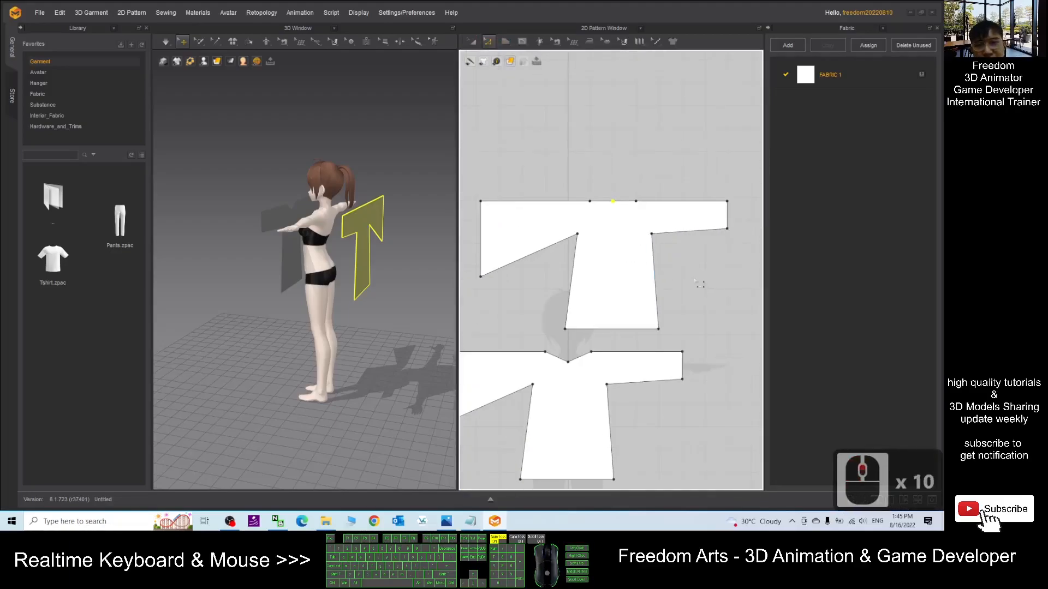
middle_click_drag(679, 273, 662, 257)
scroll(651, 283, "up", 3)
scroll(647, 285, "down", 5)
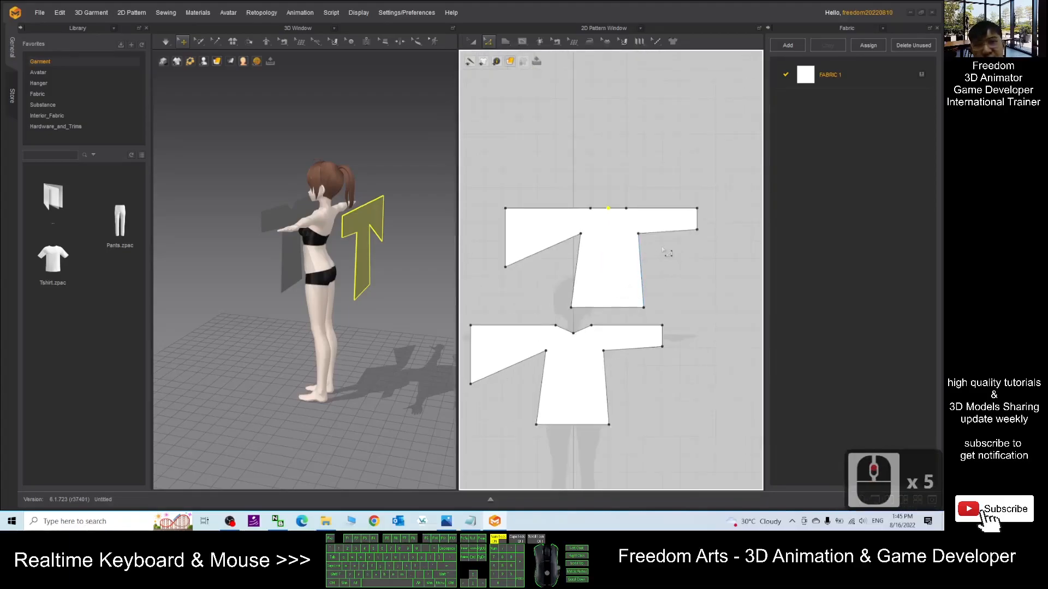
- Sew the left and right side seams between the back and front pieces with Free Sewing
left_click(556, 43)
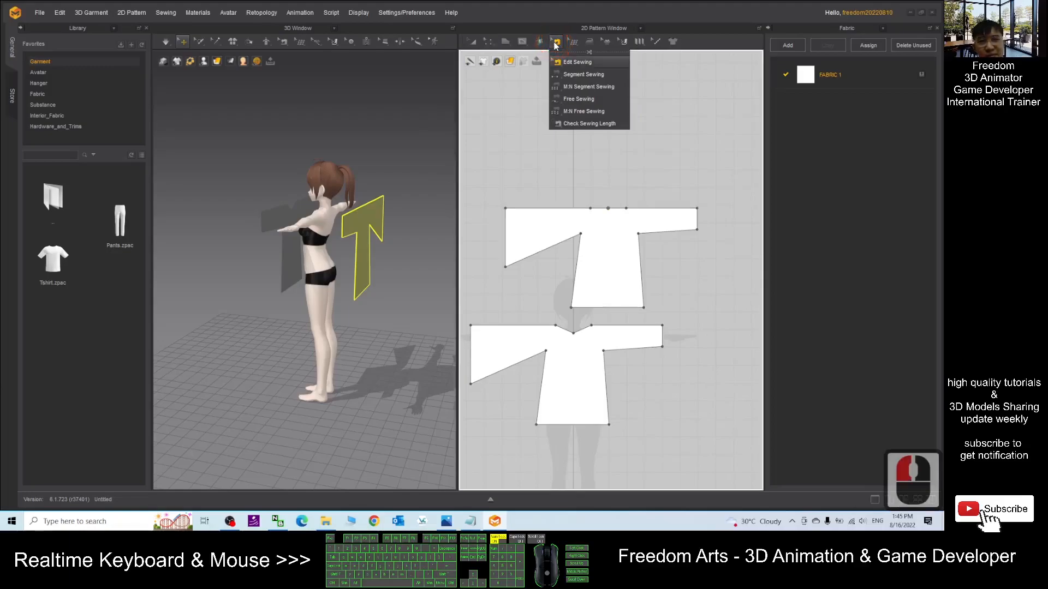
left_click(581, 100)
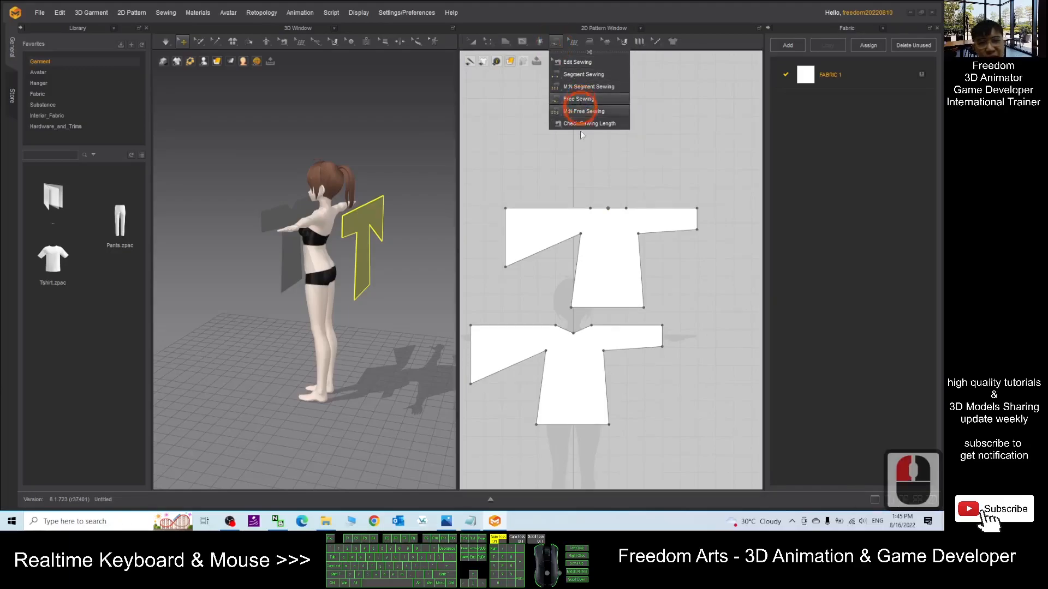
left_click_drag(581, 236, 537, 424)
left_click(673, 322)
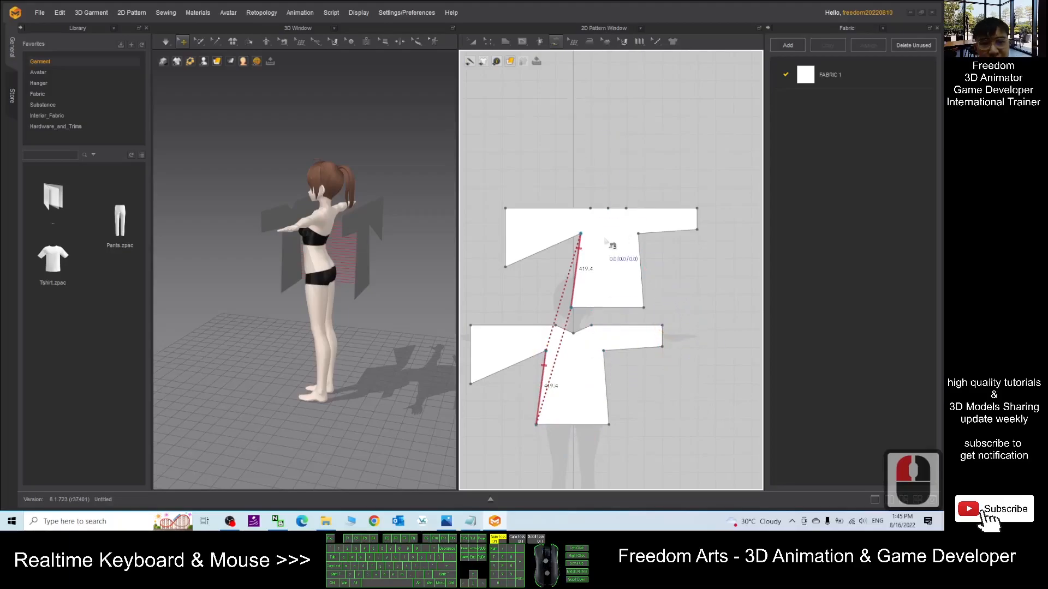
left_click_drag(638, 233, 609, 424)
- Sew the left underarm sleeve edges of the back and front pieces together
left_click(213, 355)
right_click_drag(212, 354, 274, 306)
scroll(337, 243, "down", 3)
scroll(338, 243, "up", 13)
right_click_drag(338, 243, 386, 262)
scroll(390, 268, "up", 4)
scroll(391, 271, "down", 8)
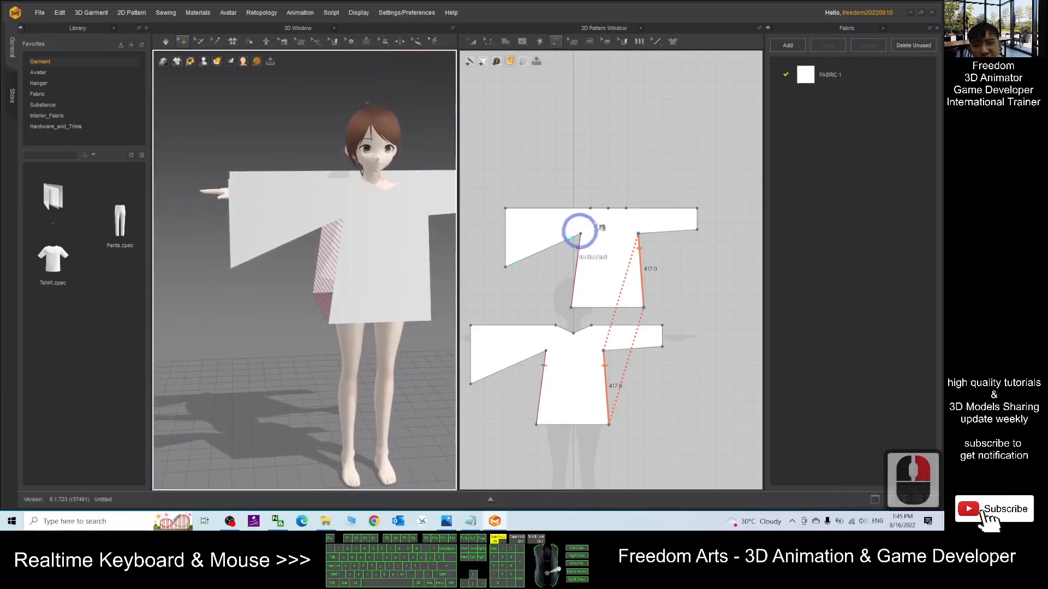
left_click(580, 234)
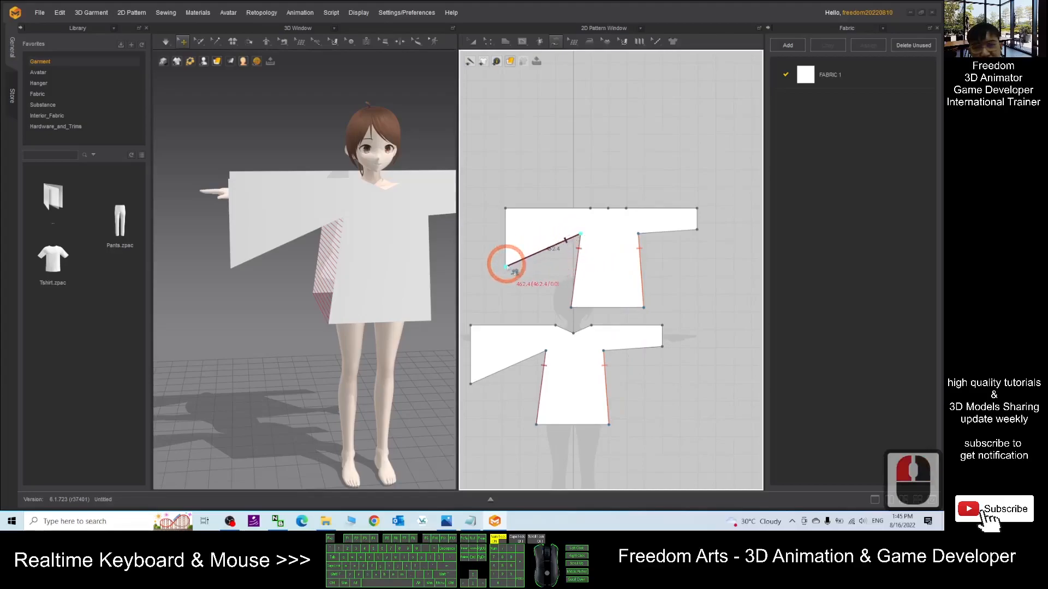
left_click(506, 267)
left_click(470, 384)
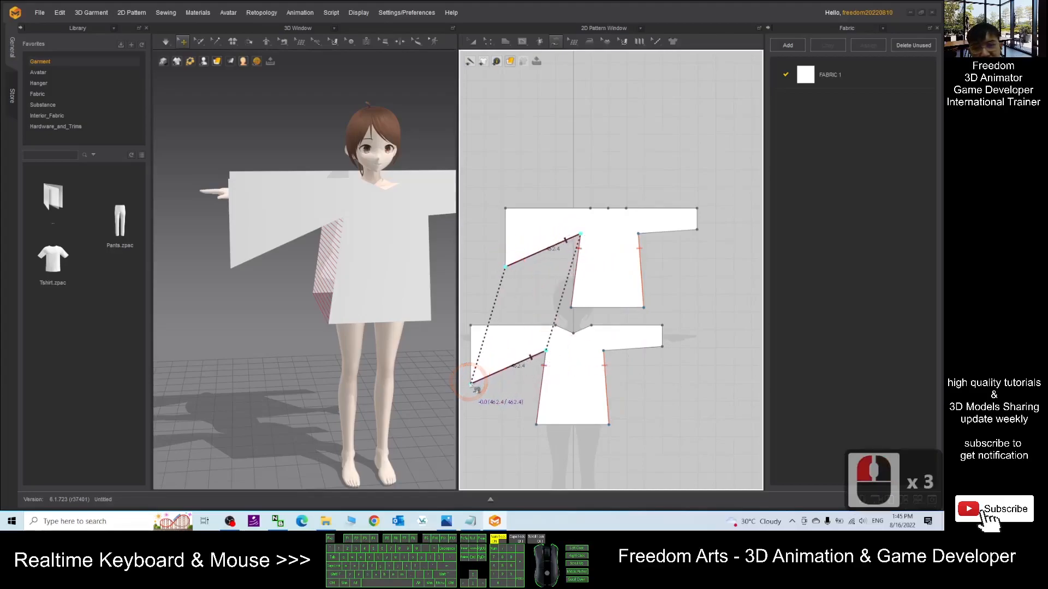
- Sew the left top shoulder-sleeve edges of the front and back pieces together
right_click_drag(335, 302, 370, 320)
scroll(387, 259, "down", 5)
middle_click_drag(400, 236, 372, 245)
left_click(471, 326)
left_click(556, 326)
left_click(506, 208)
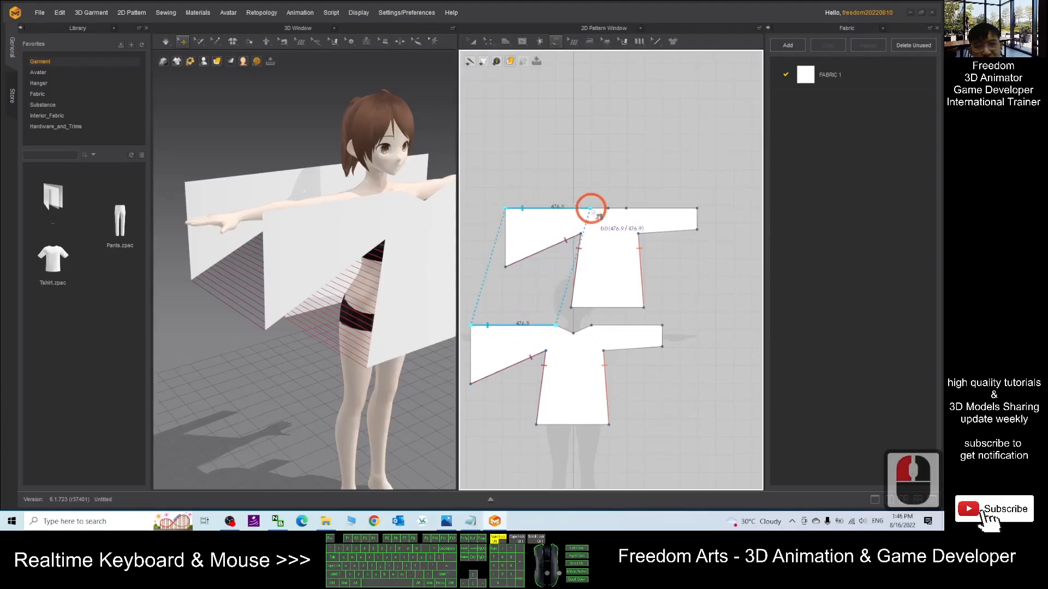
left_click(590, 208)
- Sew the right top shoulder-sleeve edges of the back and front pieces together
left_click(626, 208)
left_click(697, 208)
left_click(592, 326)
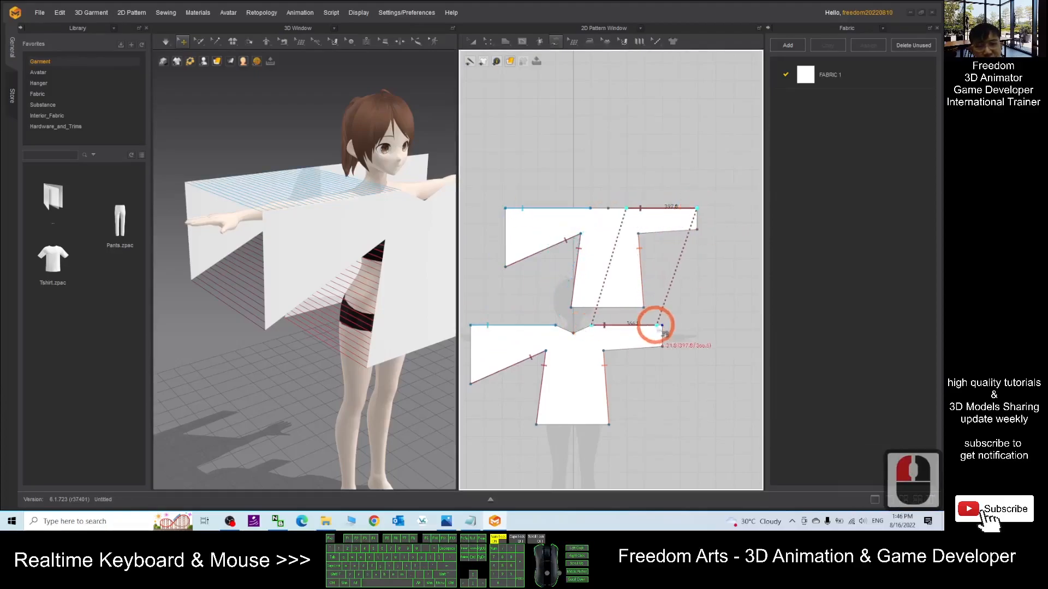
left_click(662, 326)
- Sew the right underarm sleeve edges of the back and front pieces together
left_click(639, 234)
left_click(696, 229)
left_click(605, 350)
left_click(661, 347)
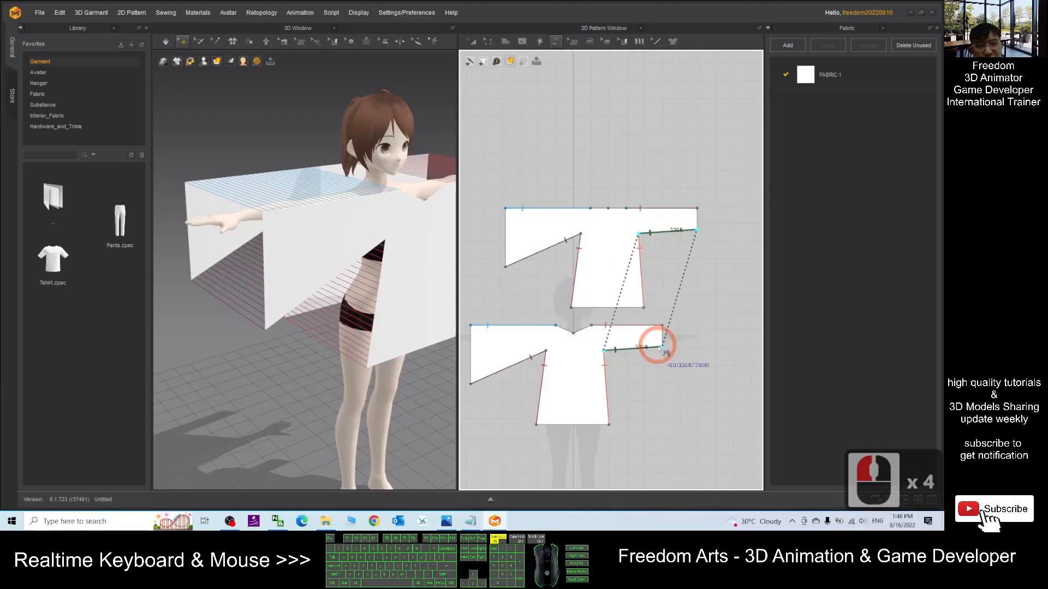
right_click_drag(401, 309, 443, 287)
left_click(316, 193)
left_click_drag(353, 198, 376, 204)
key("ctrl+z")
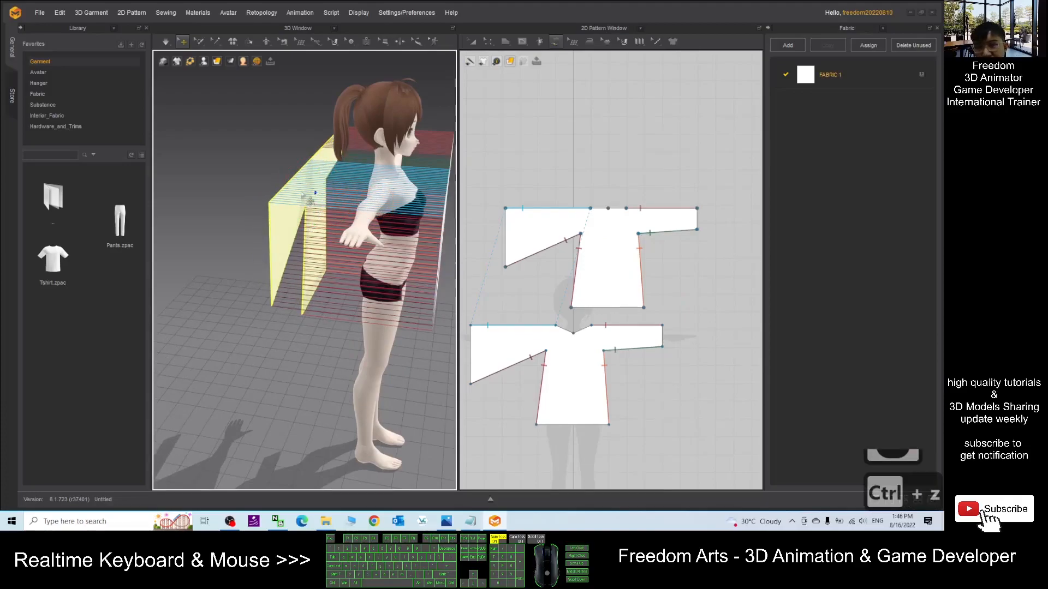
- Inspect the sewn back and front shirt pieces around the avatar from several angles in the 3D window
left_click(319, 213)
left_click_drag(328, 193, 384, 206)
right_click_drag(383, 206, 219, 285)
right_click_drag(384, 274, 363, 316)
scroll(353, 271, "up", 11)
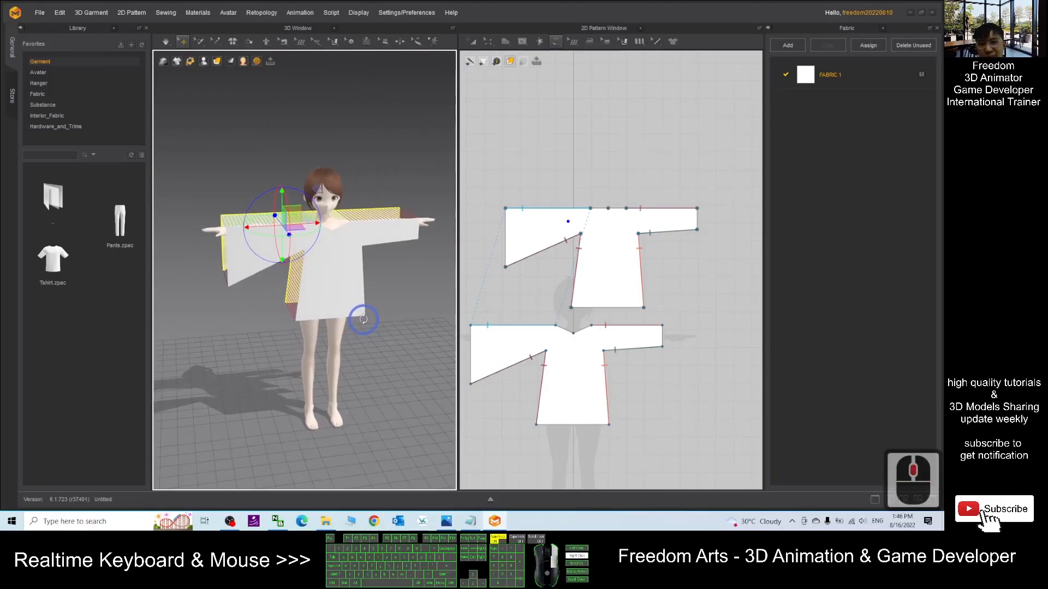
- Switch to Notepad to review the cloth design steps in the notes file, then close it
left_click_drag(513, 11, 549, 5)
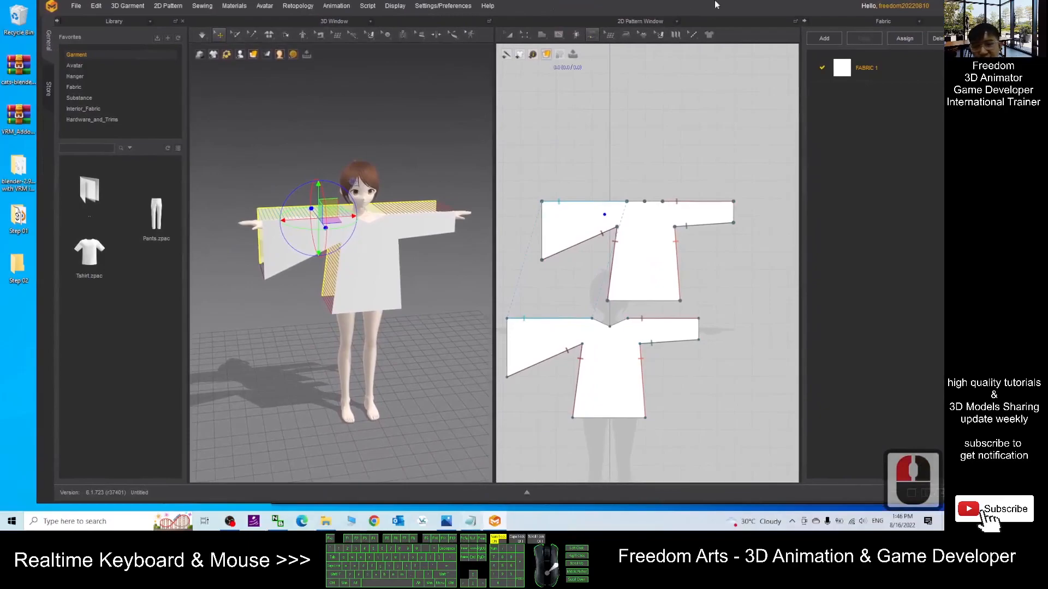
double_click(685, 3)
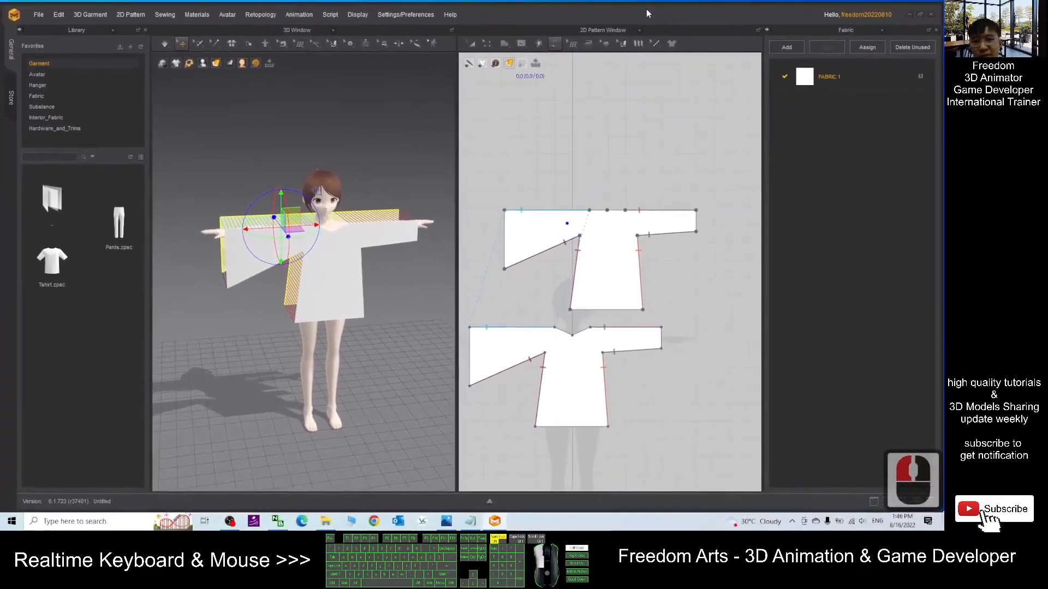
left_click(471, 521)
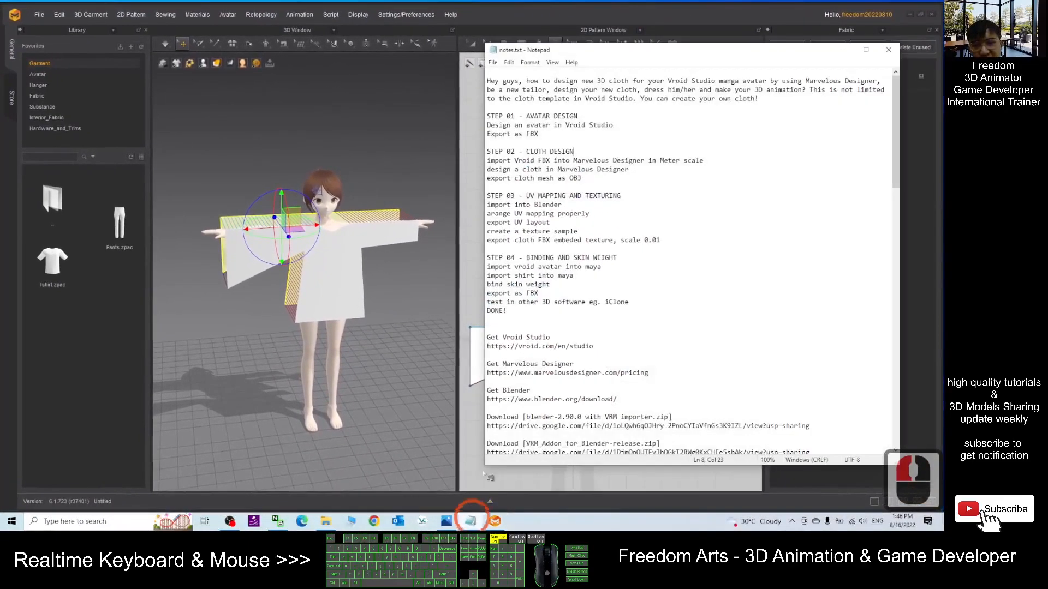
left_click_drag(489, 151, 547, 186)
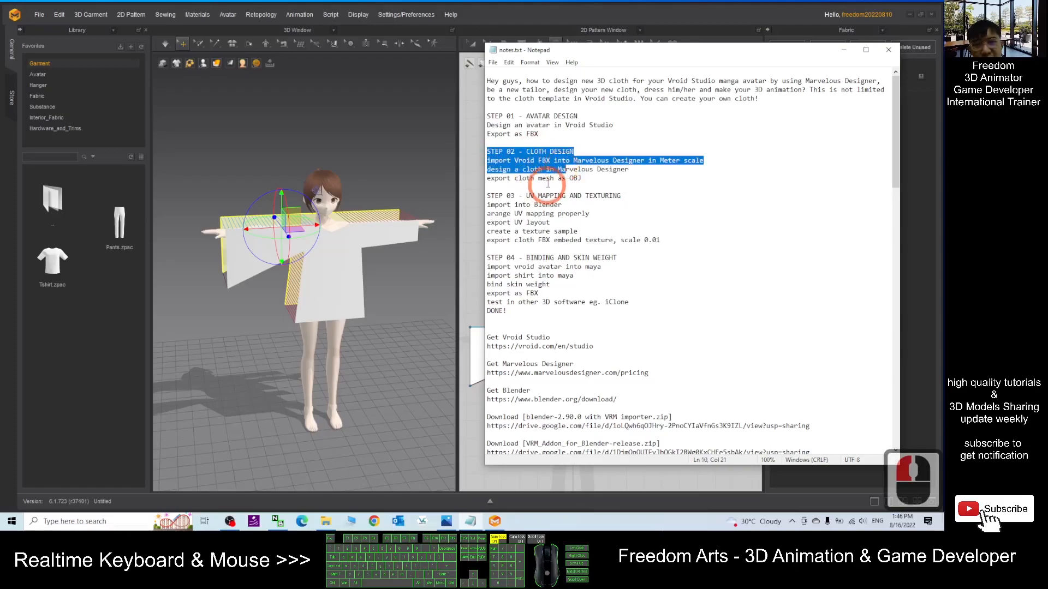
left_click(583, 180)
left_click(592, 178)
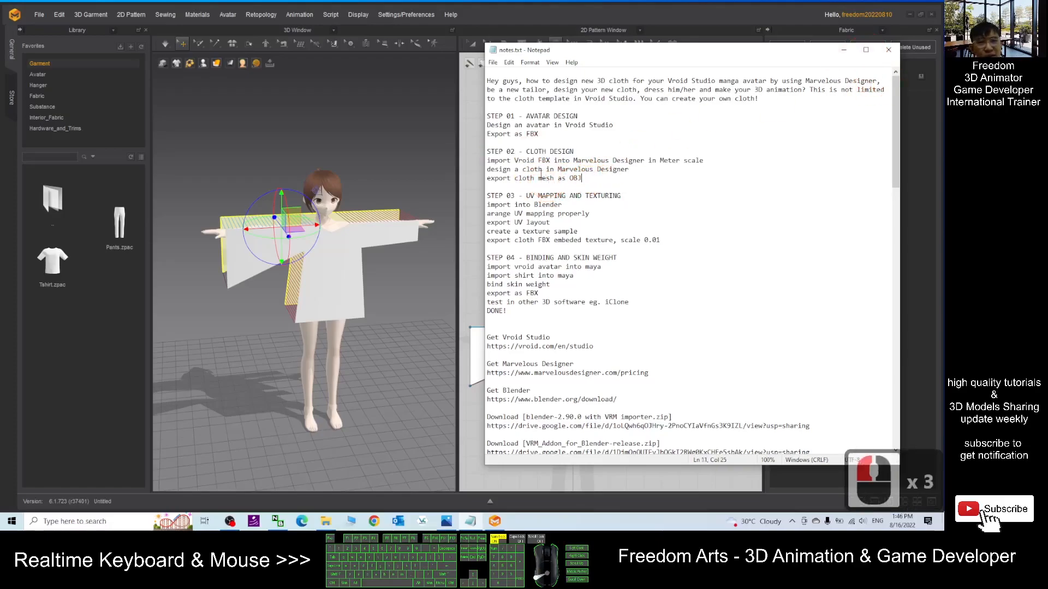
left_click(843, 52)
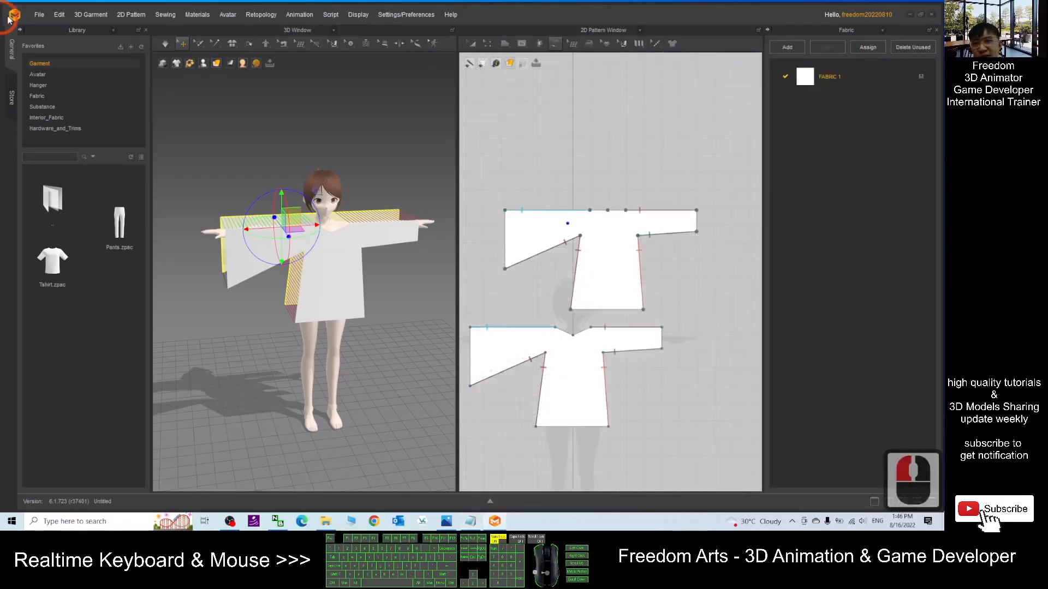
- Save the project as shirt01 in the Step 02 folder on the Desktop
left_click(38, 16)
left_click(57, 76)
left_click(145, 65)
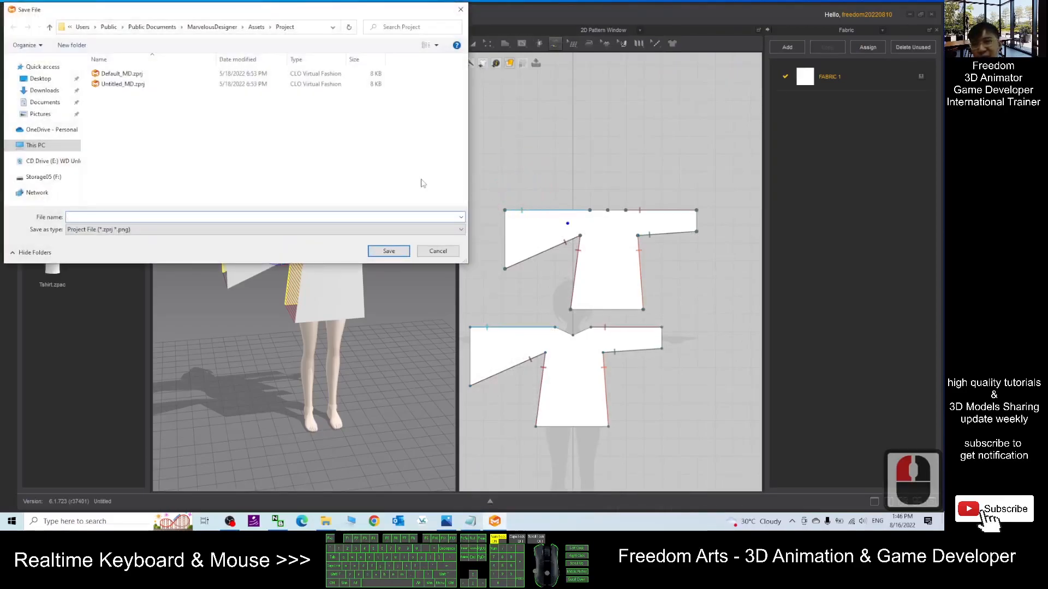
left_click(40, 79)
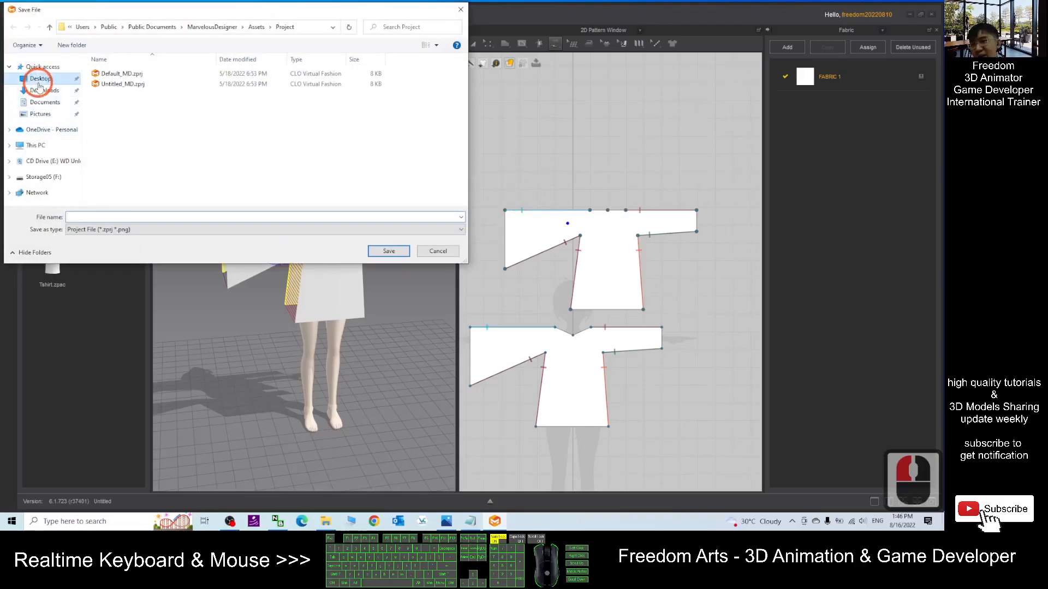
left_click(120, 93)
double_click(121, 94)
left_click(111, 217)
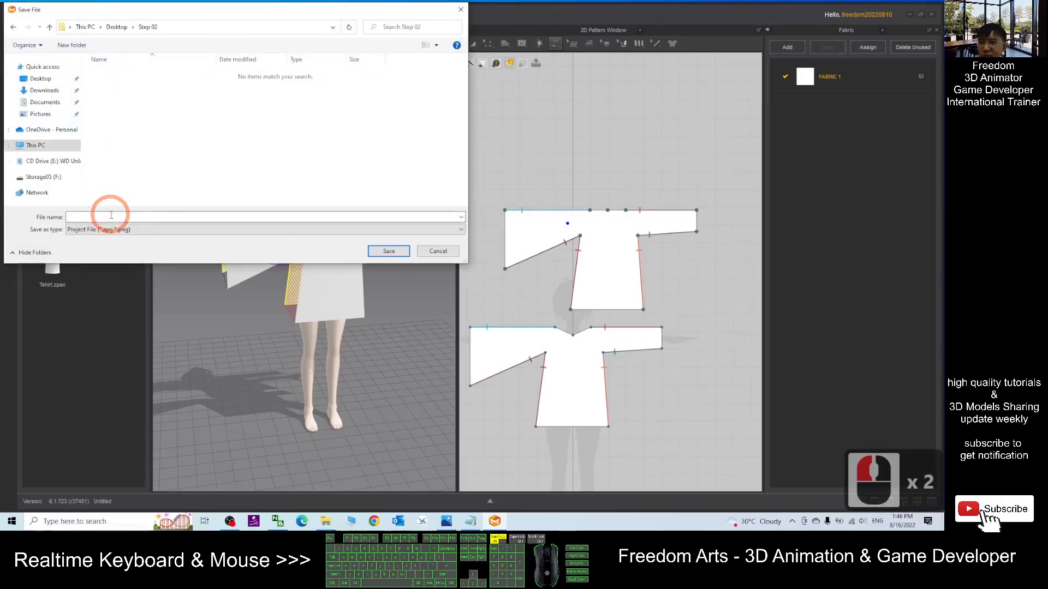
type("s")
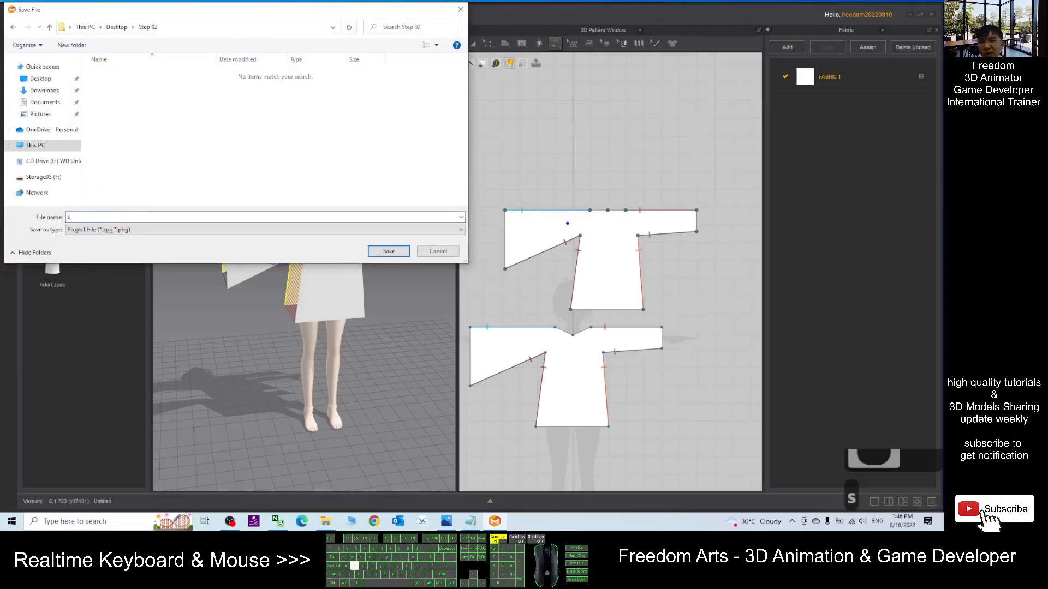
type("hirt01")
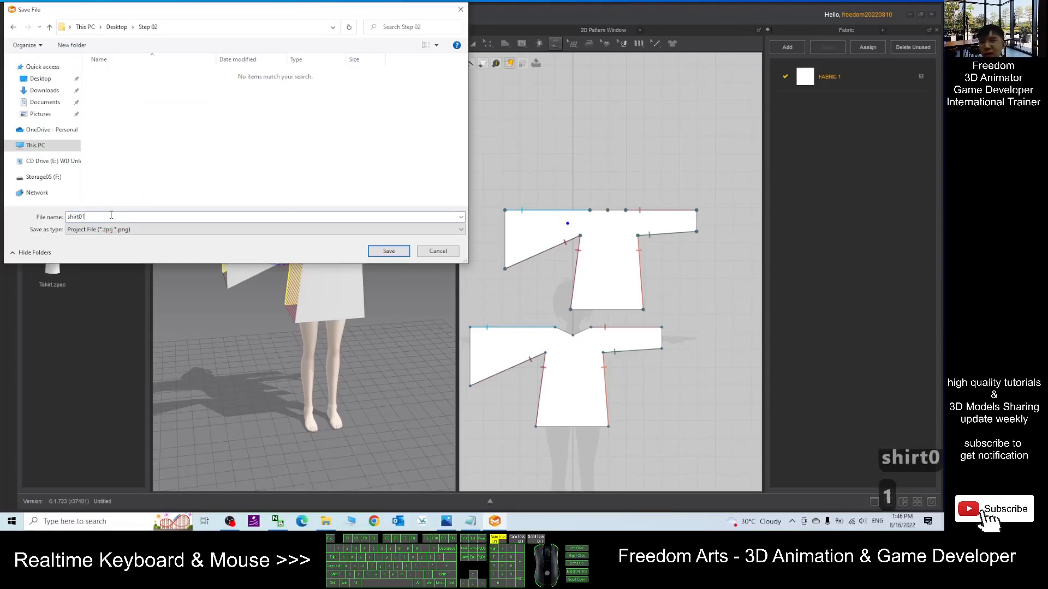
left_click(388, 251)
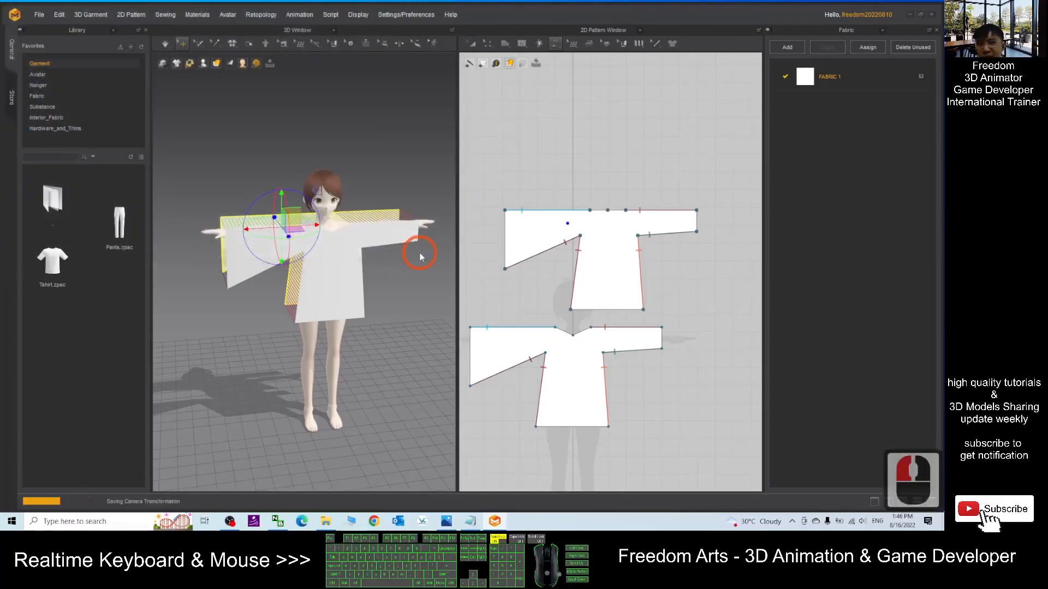
- Open the Step 02 folder in File Explorer to check the saved project and its thumbnail image, then return to Marvelous Designer
left_click(327, 522)
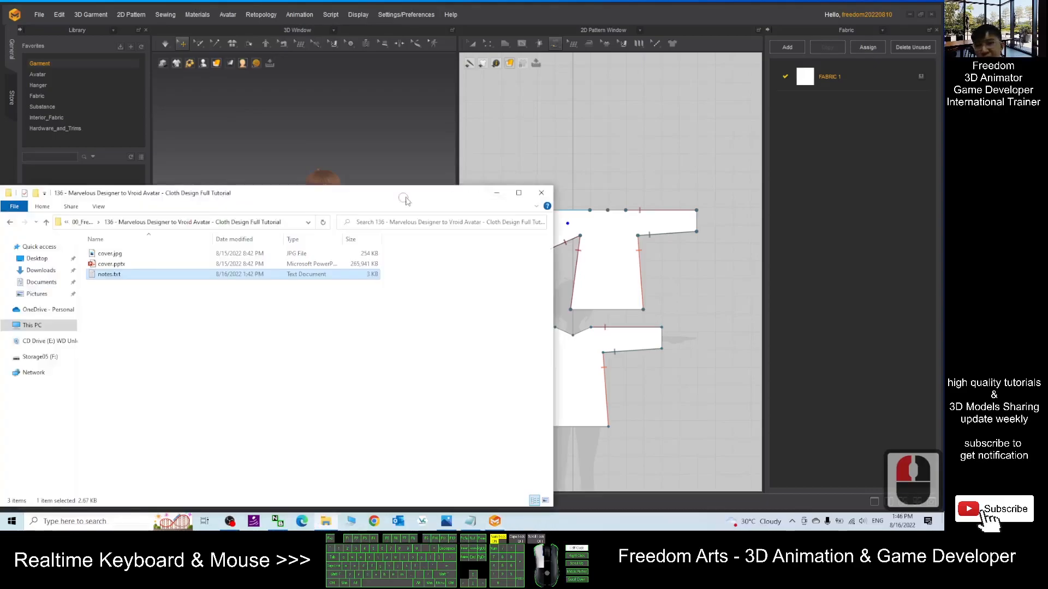
left_click_drag(405, 203, 512, 196)
left_click(606, 189)
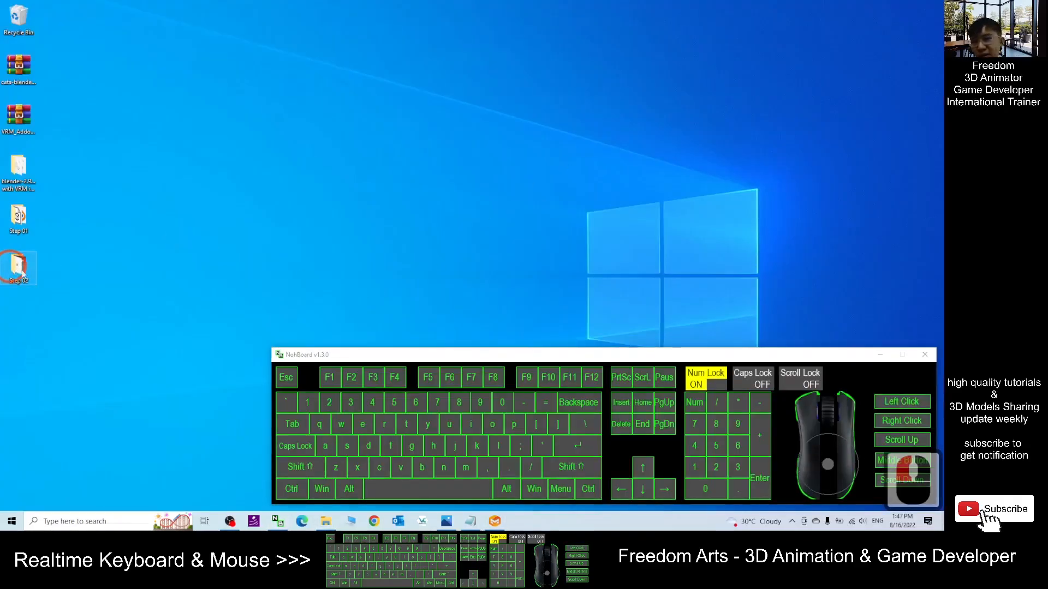
double_click(27, 273)
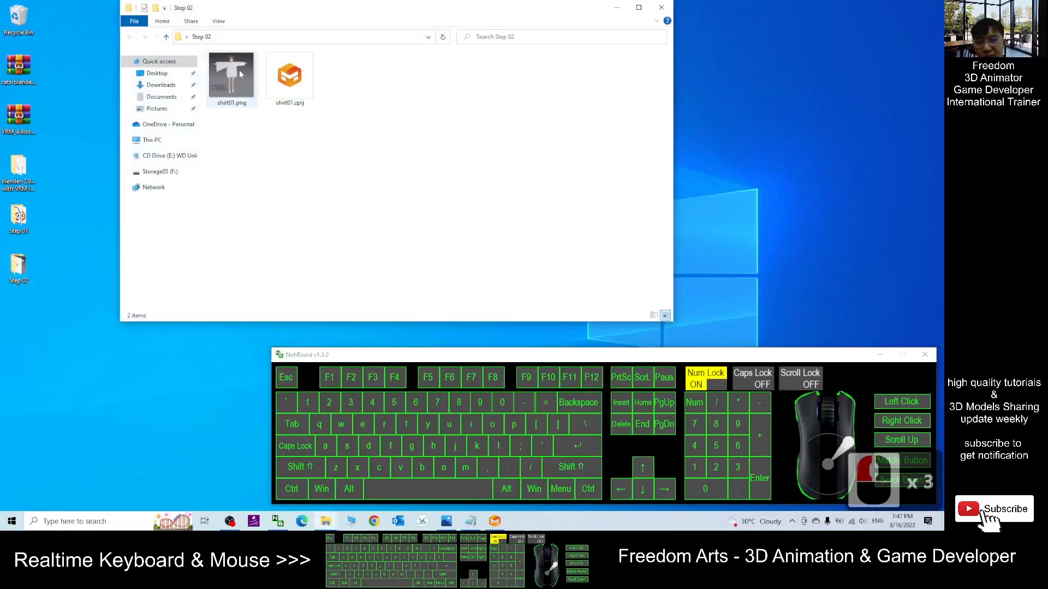
left_click(302, 90)
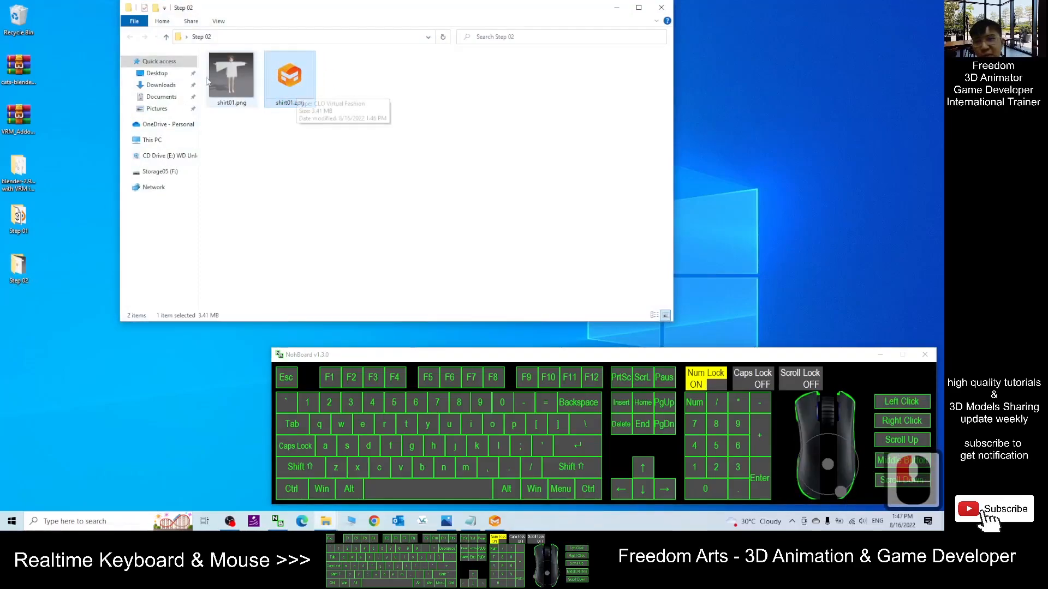
left_click(242, 80)
double_click(242, 80)
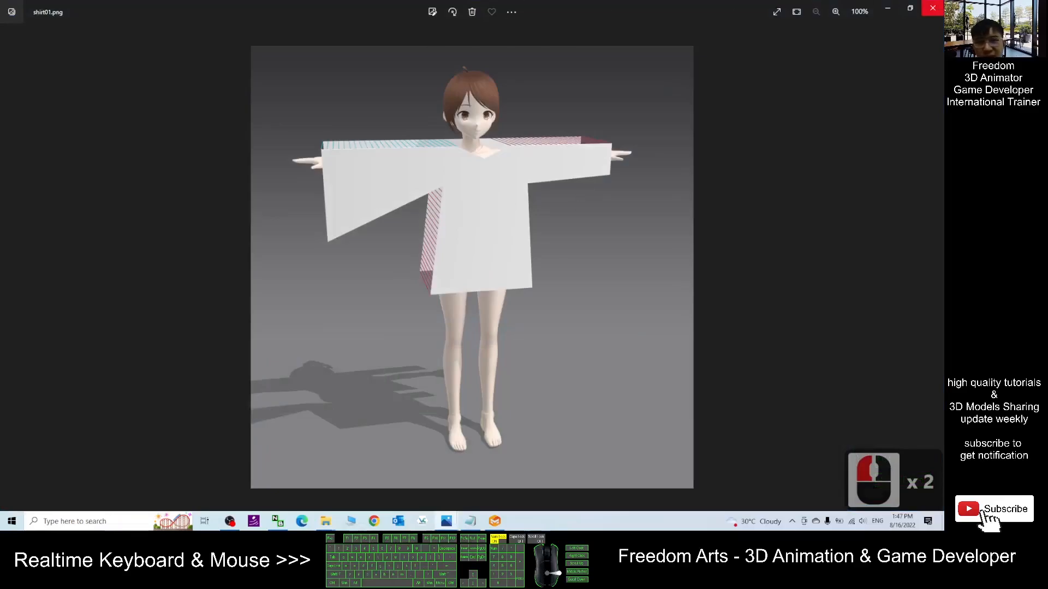
left_click(933, 7)
left_click(371, 190)
left_click(494, 522)
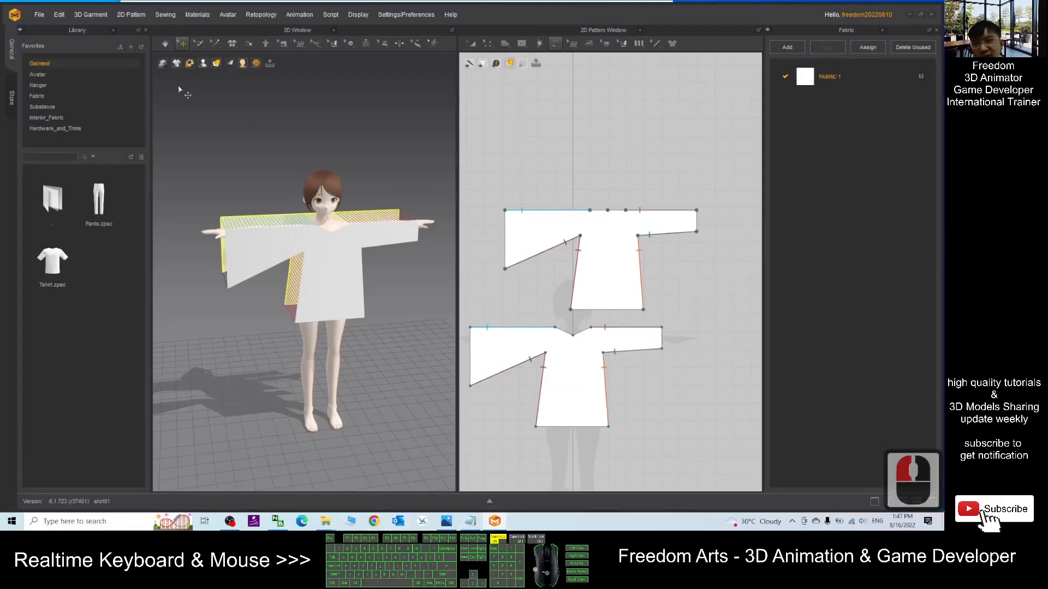
- Run the simulation to drape the sewn shirt onto the avatar and inspect it from several angles
left_click(166, 45)
left_click(166, 44)
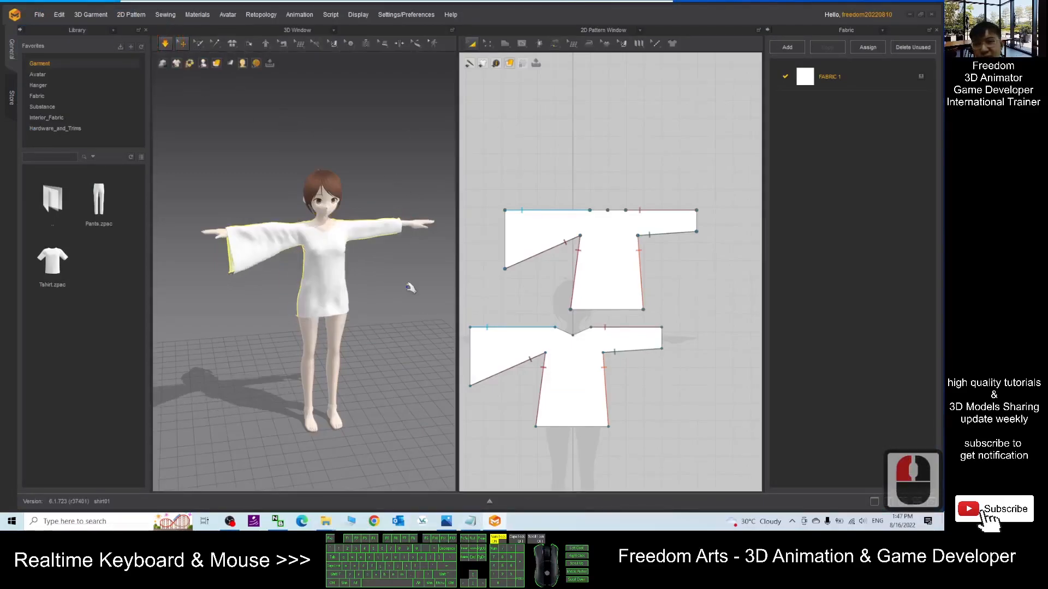
right_click_drag(424, 284, 279, 270)
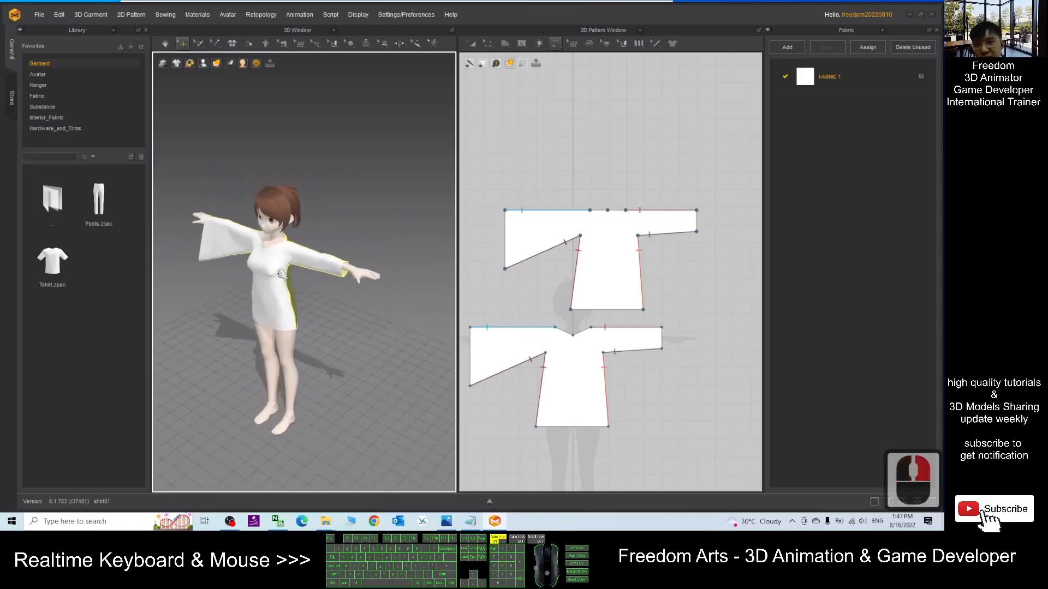
scroll(280, 266, "down", 7)
scroll(280, 276, "up", 9)
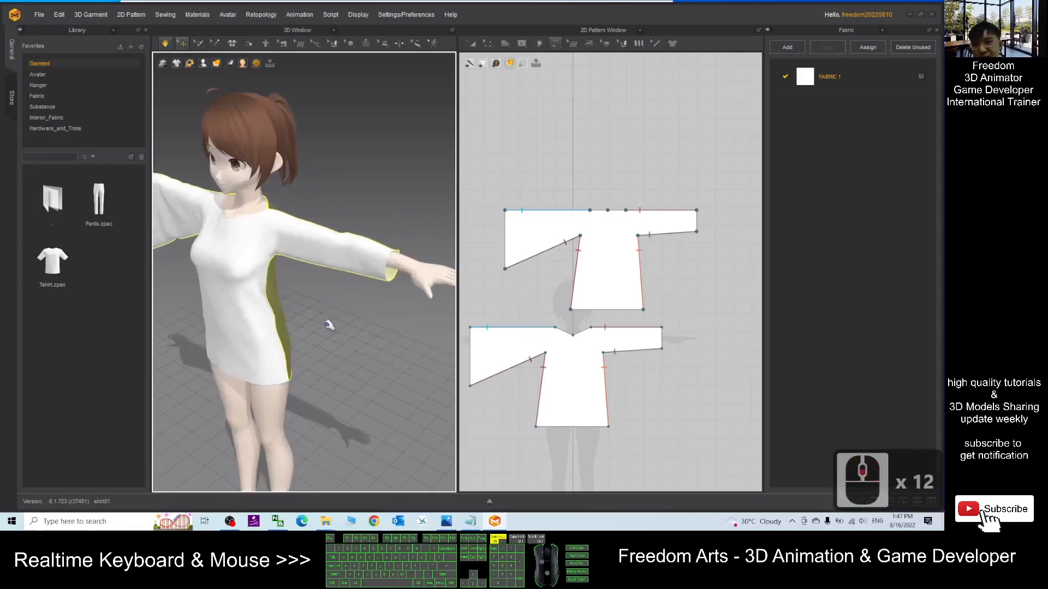
right_click_drag(349, 335, 322, 348)
scroll(321, 333, "down", 5)
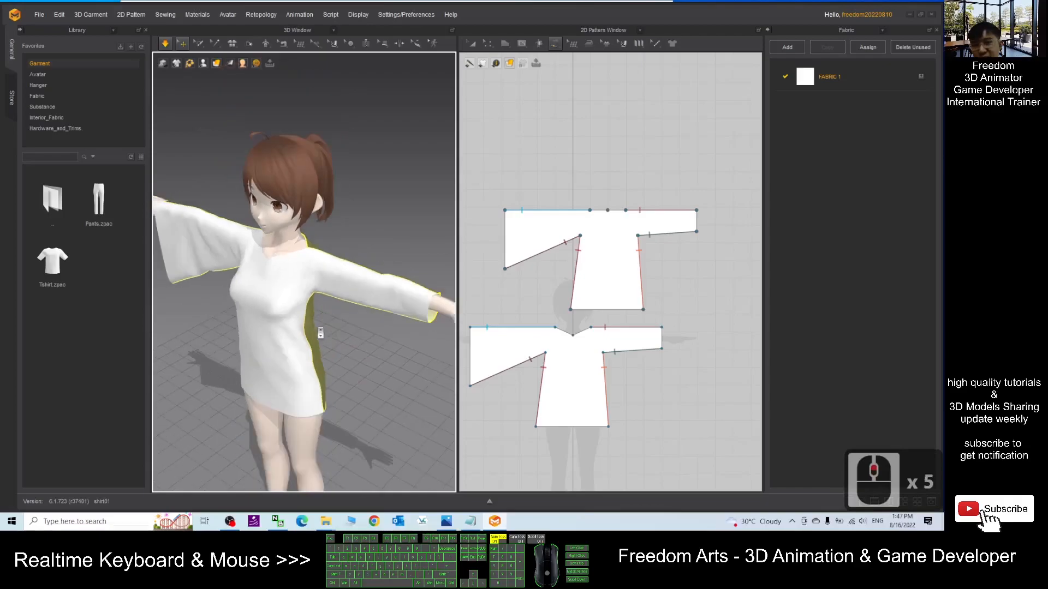
right_click_drag(256, 327, 335, 307)
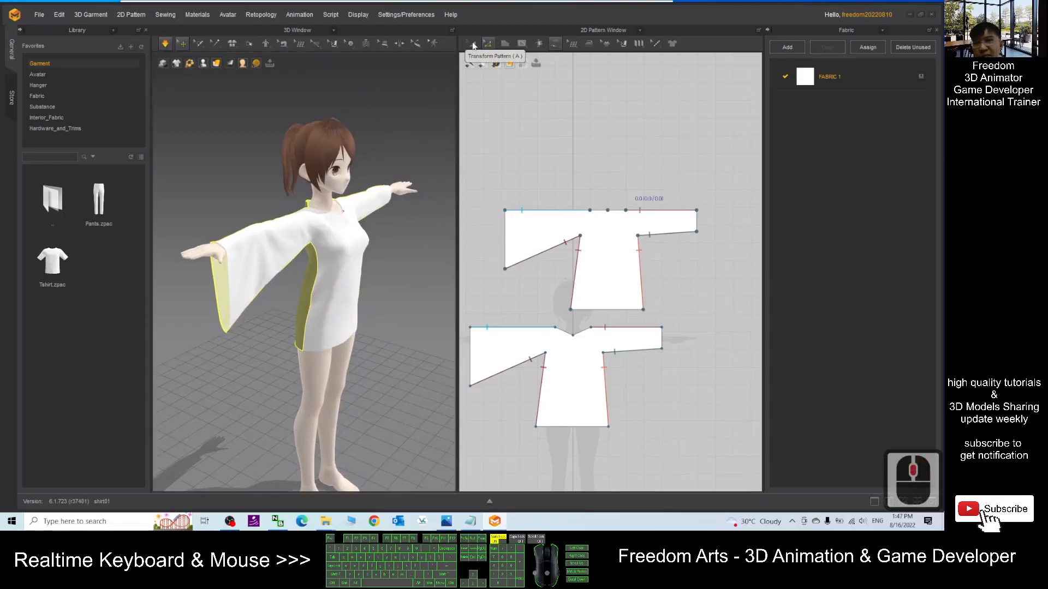
- Select all shirt patterns and start exporting the selection as OBJ
left_click(726, 222)
left_click_drag(734, 158, 466, 469)
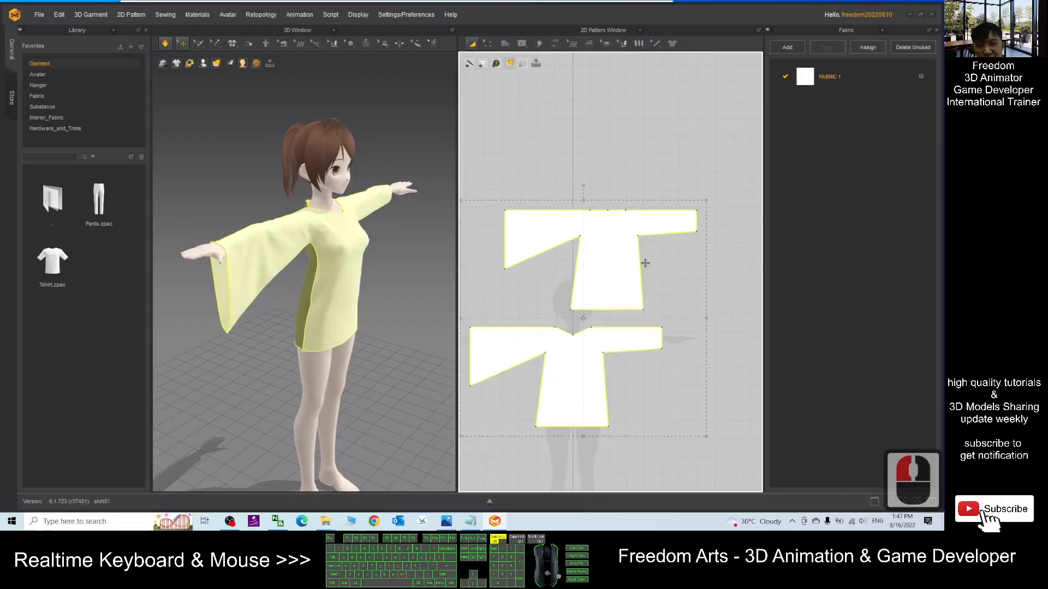
left_click(39, 15)
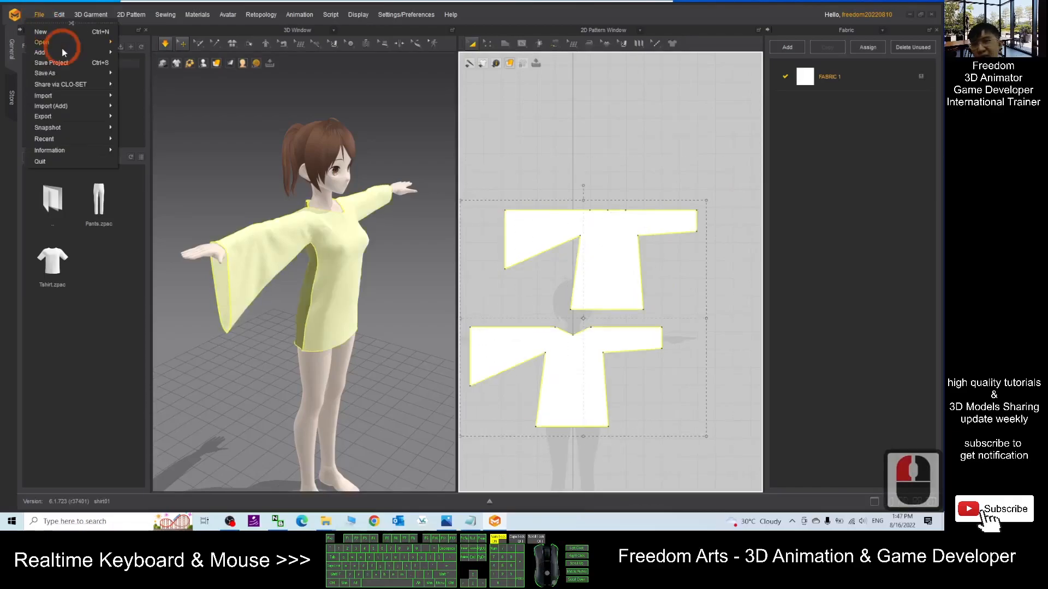
left_click(48, 117)
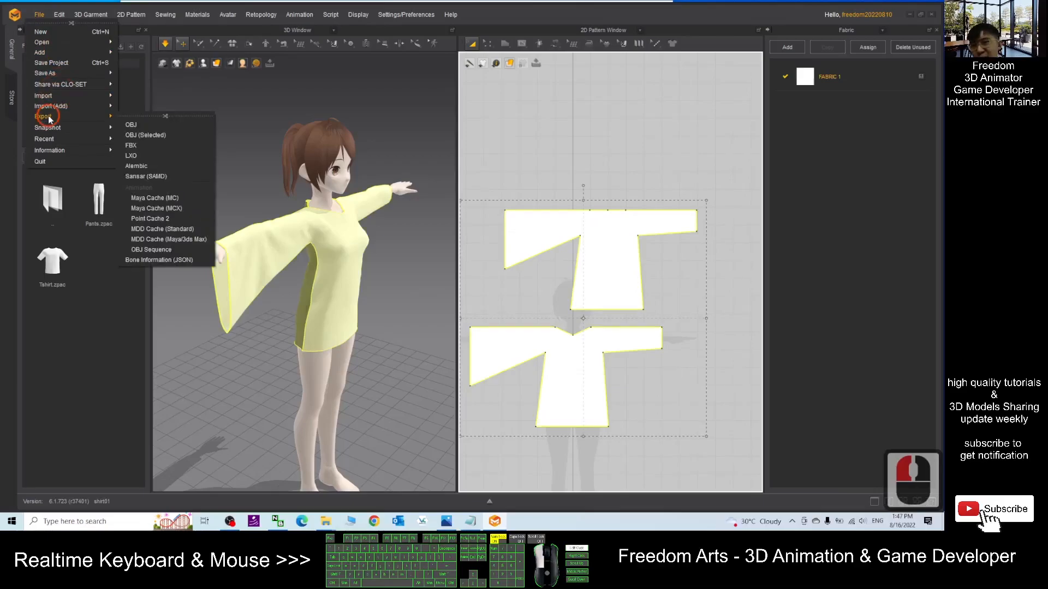
left_click(143, 136)
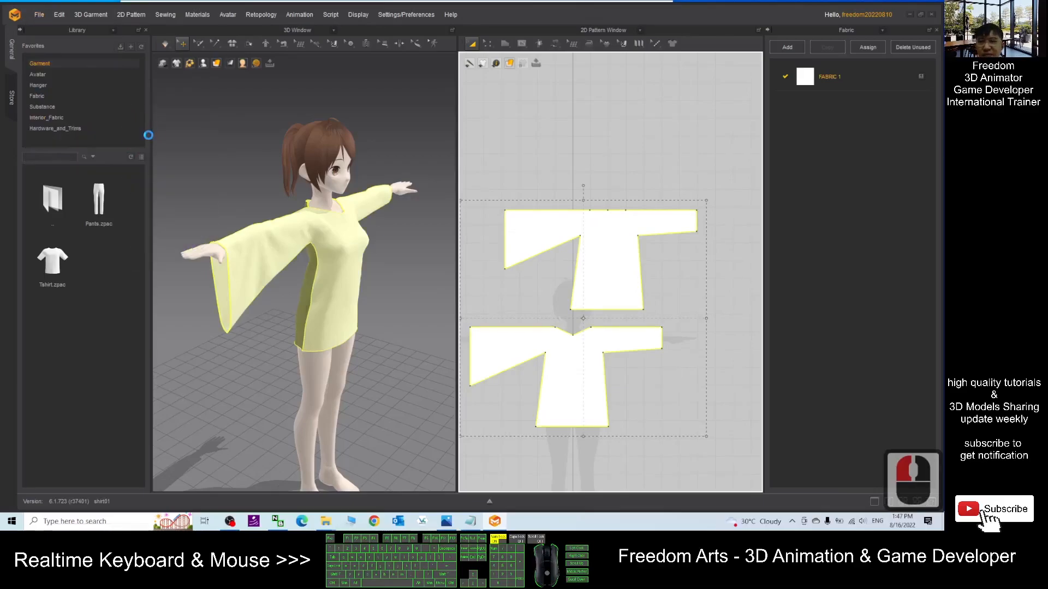
left_click(229, 522)
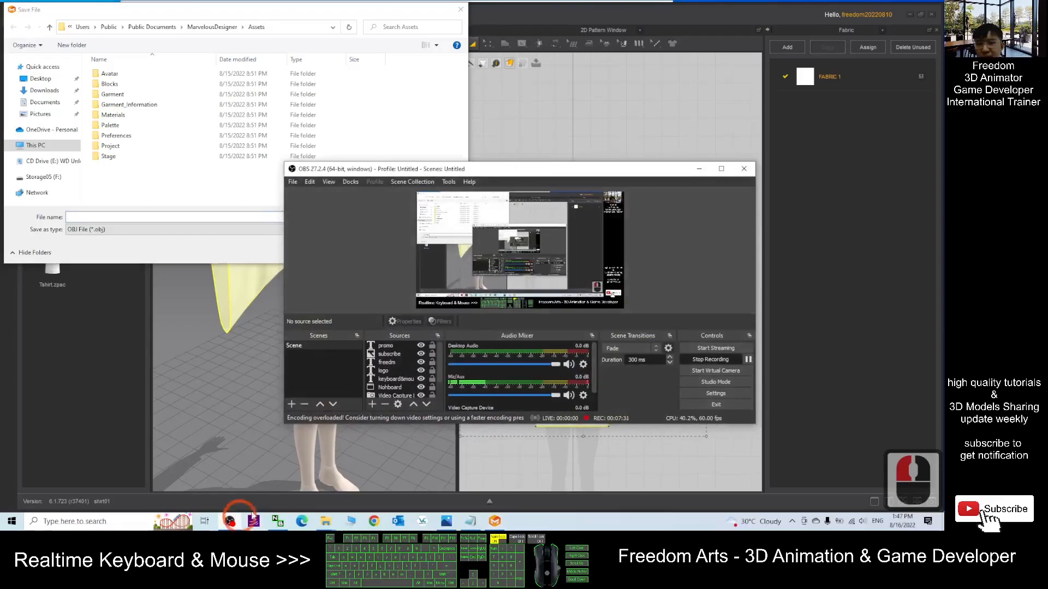
left_click(357, 156)
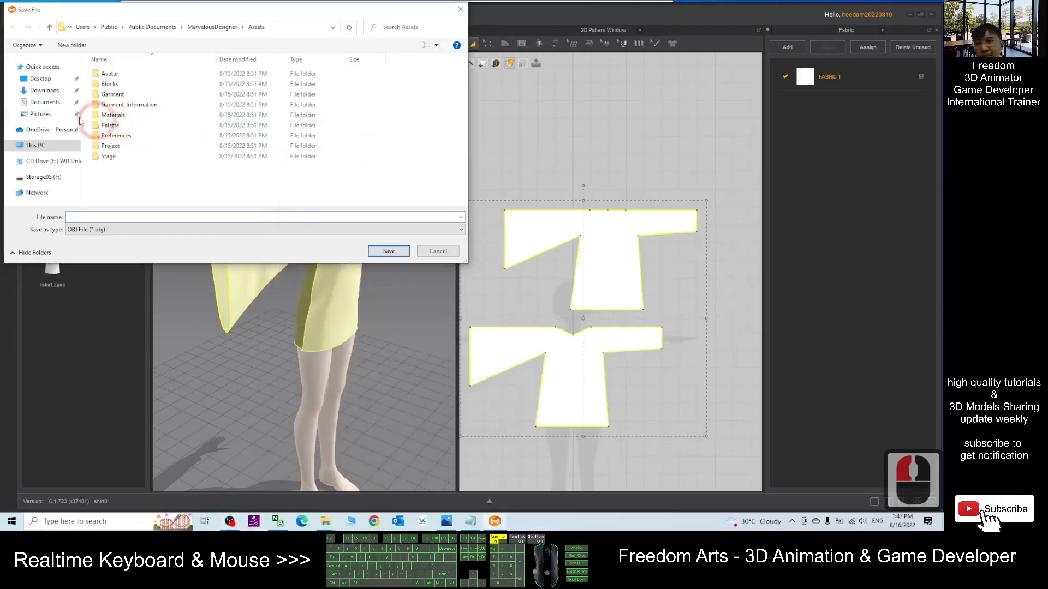
- Save the OBJ export as shirt01 in the Desktop's Step 02 folder
left_click(66, 78)
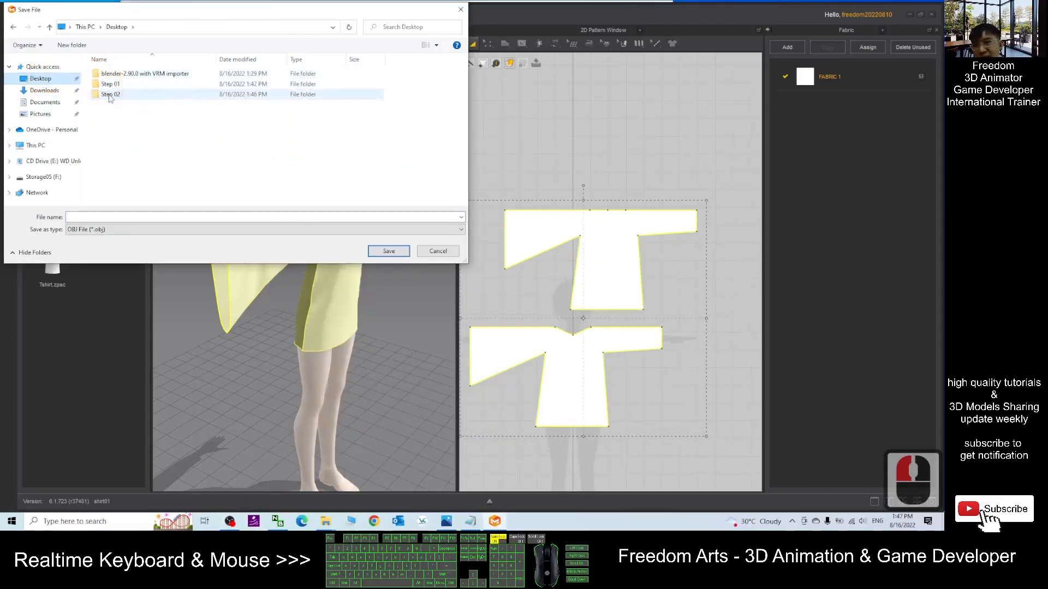
double_click(112, 94)
left_click(95, 216)
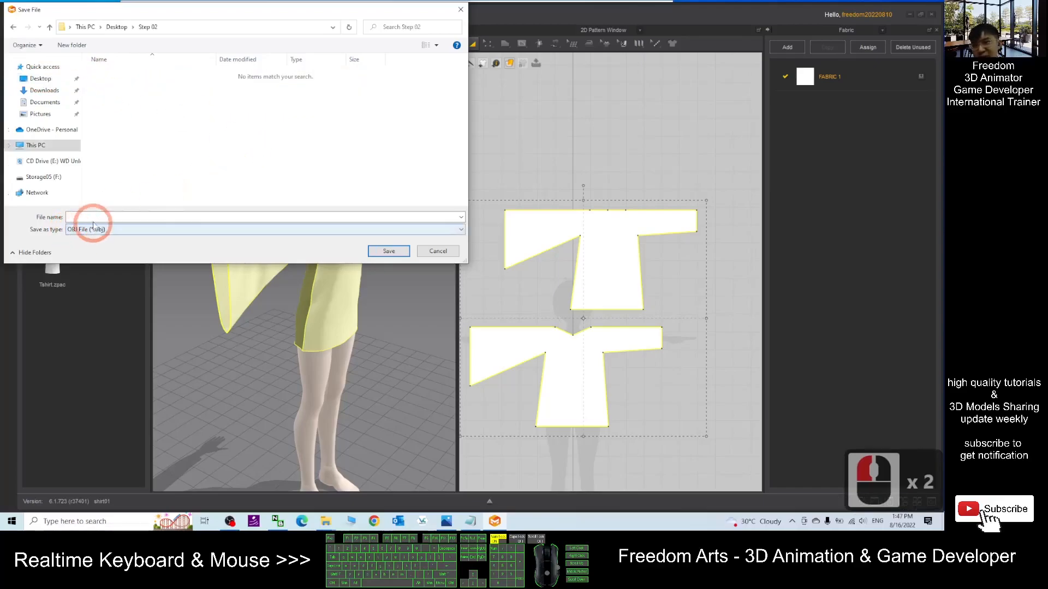
type("shirt01")
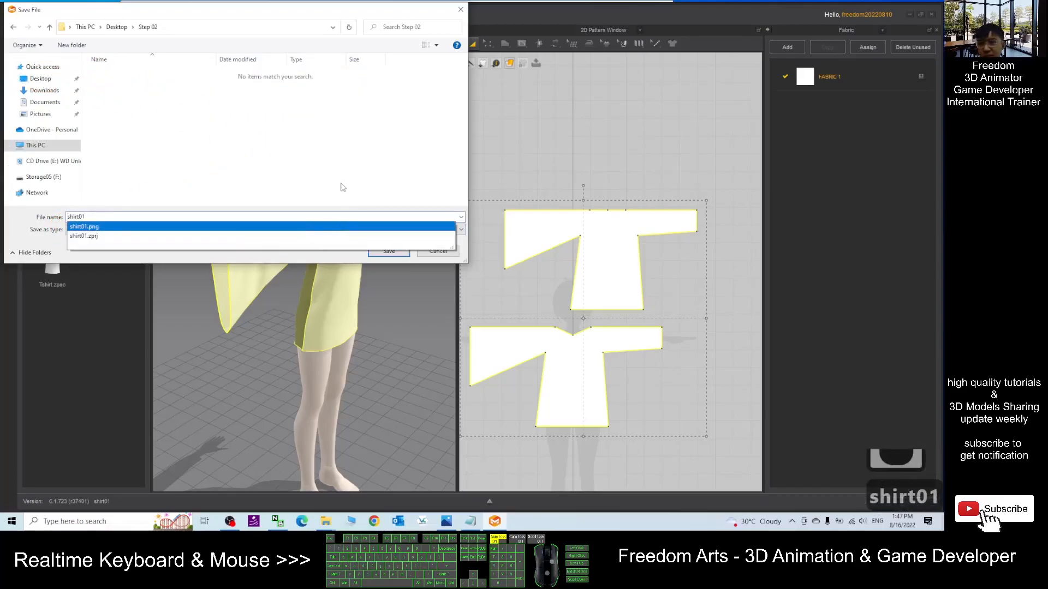
left_click(344, 177)
left_click(411, 219)
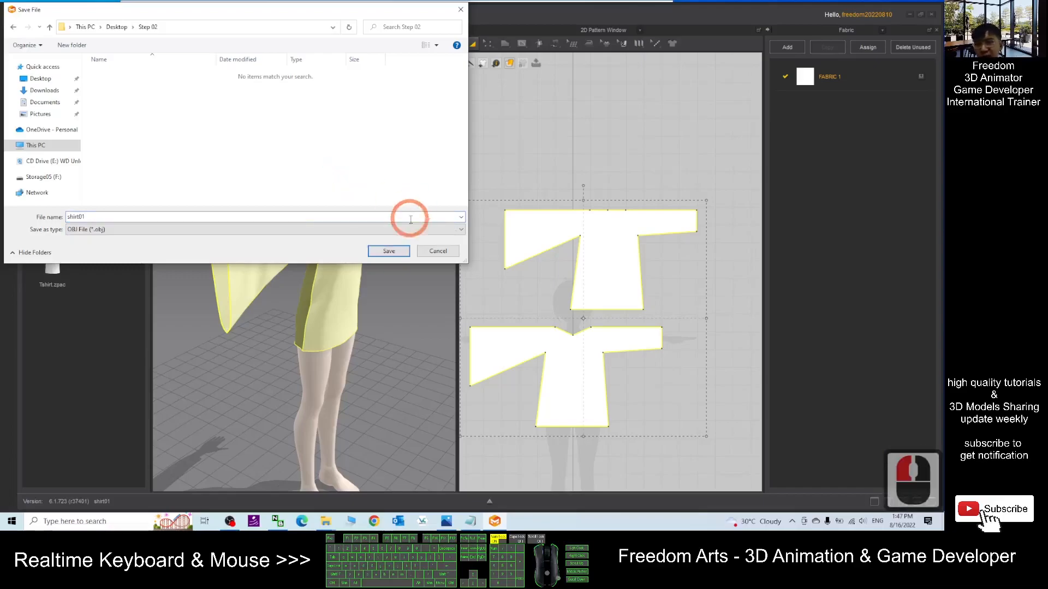
left_click(396, 252)
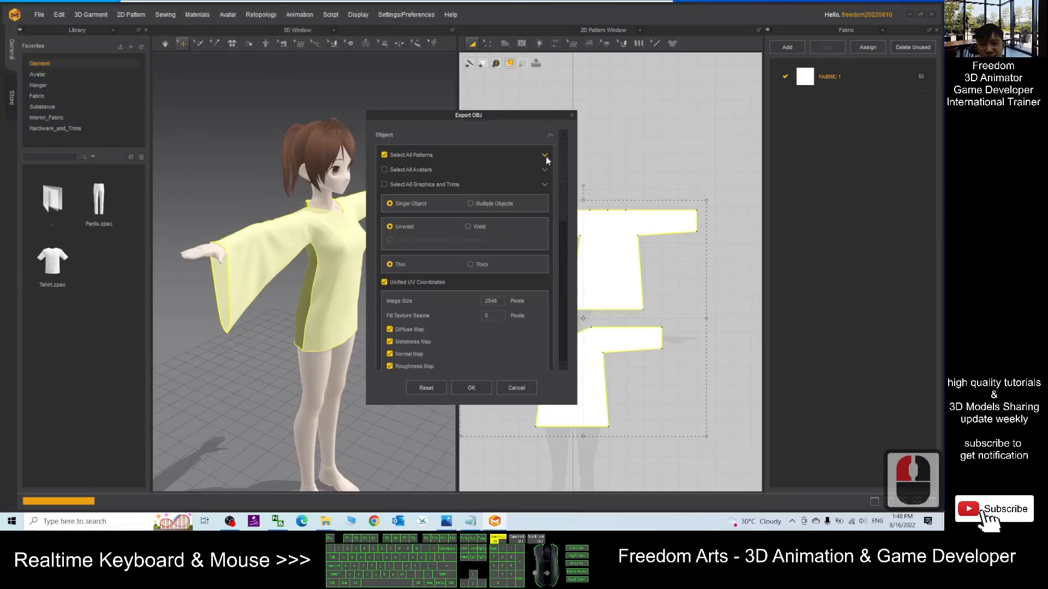
- Turn off Unified UV Coordinates in the OBJ export options
mouse_move(564, 190)
left_mouse_down()
mouse_move(565, 204)
mouse_move(570, 187)
left_mouse_up()
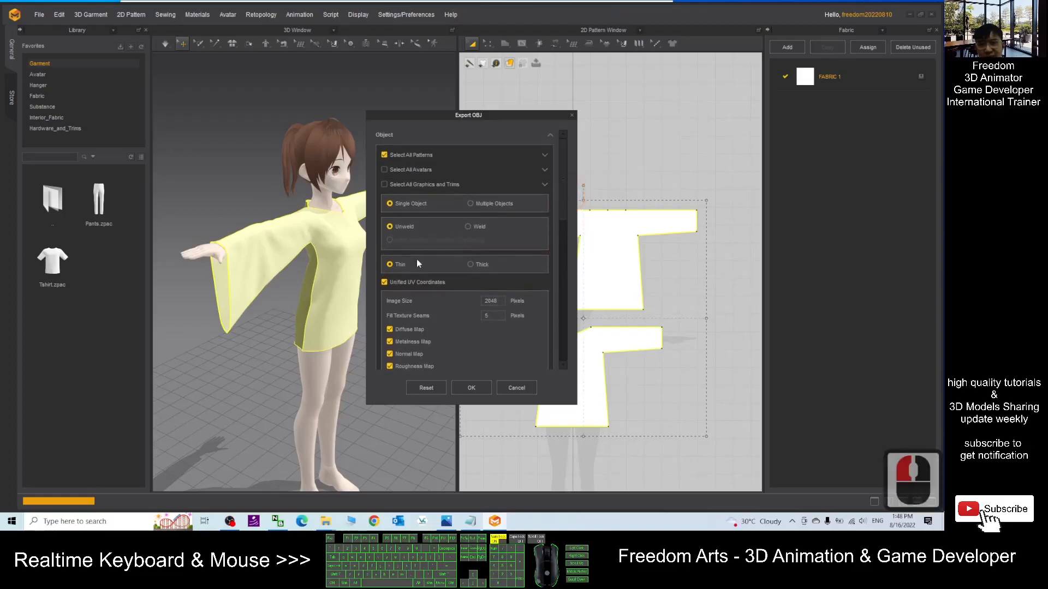
left_click(385, 282)
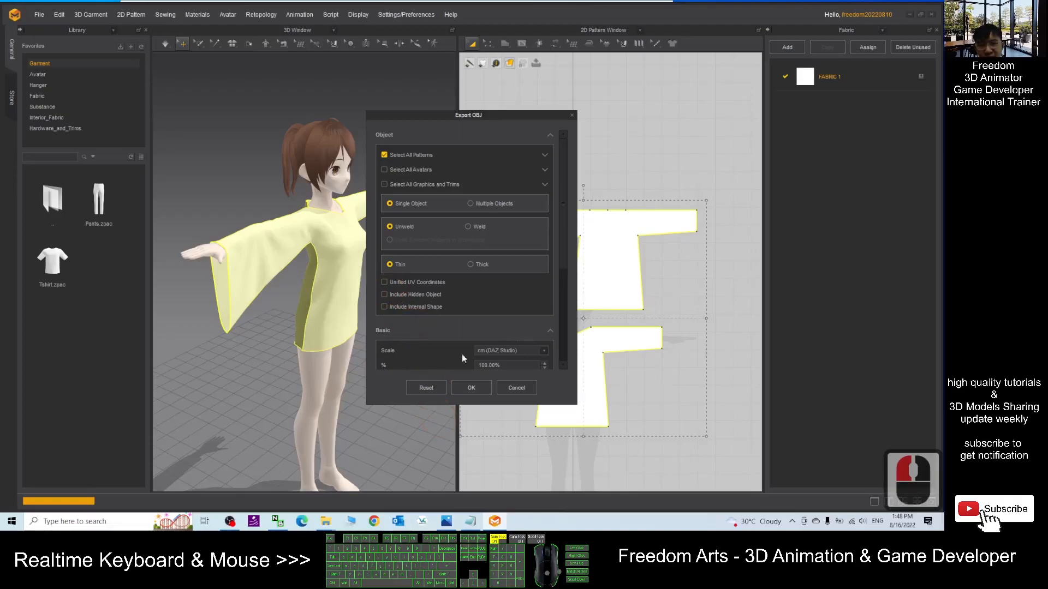
- Switch to Notepad and review the import-scale note in the cloth design step
left_click(472, 522)
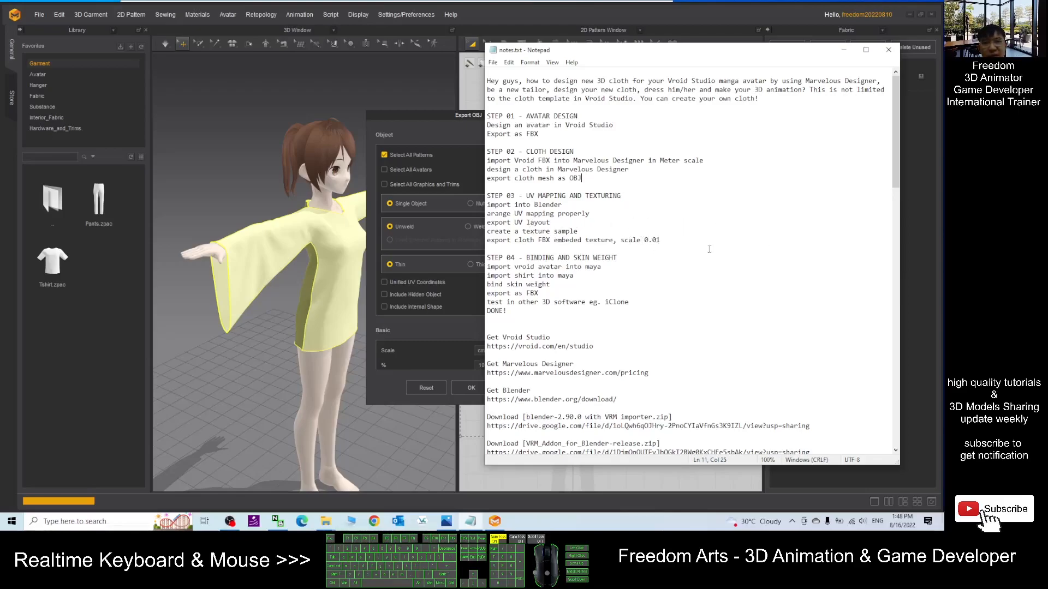
left_click(644, 161)
left_click(514, 160)
left_click(514, 160)
left_click_drag(539, 161, 684, 159)
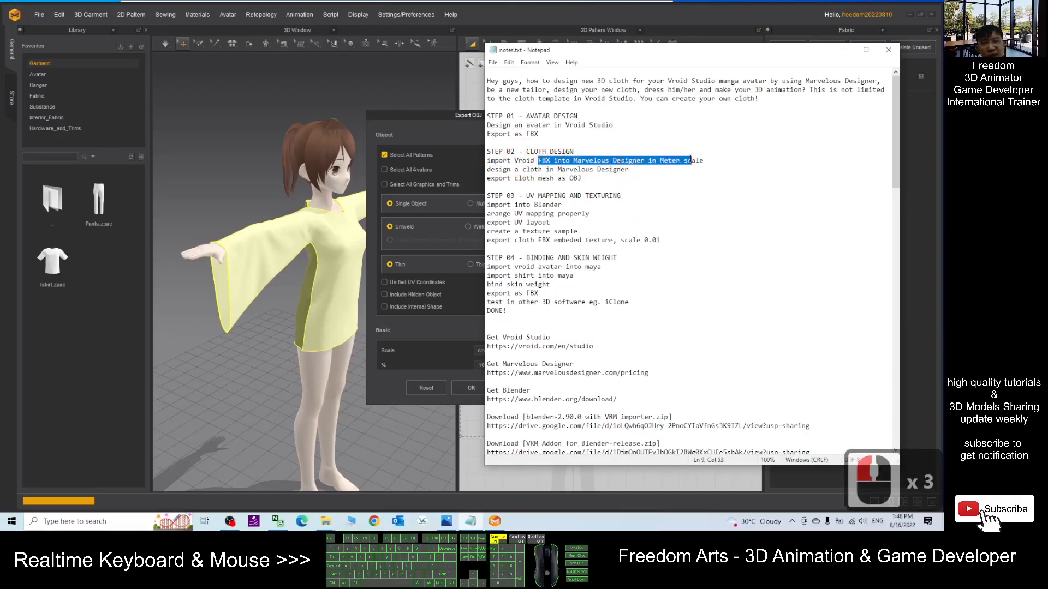
left_click(600, 179)
- Return to the Export OBJ dialog, look over the scale and axis options, and confirm the export
left_click(429, 139)
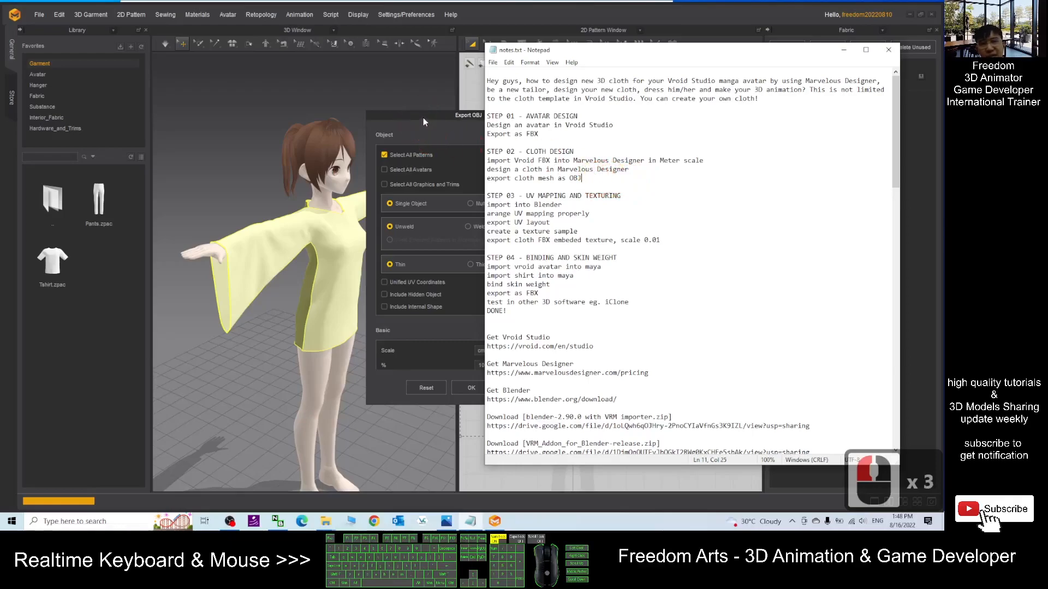
left_click(440, 129)
left_click(543, 276)
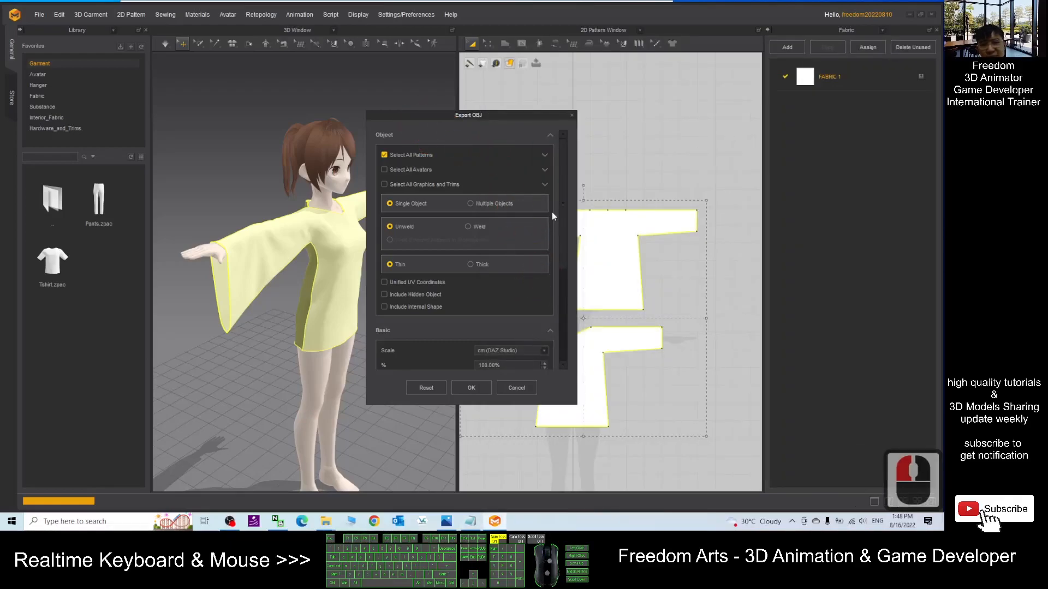
left_click(563, 269)
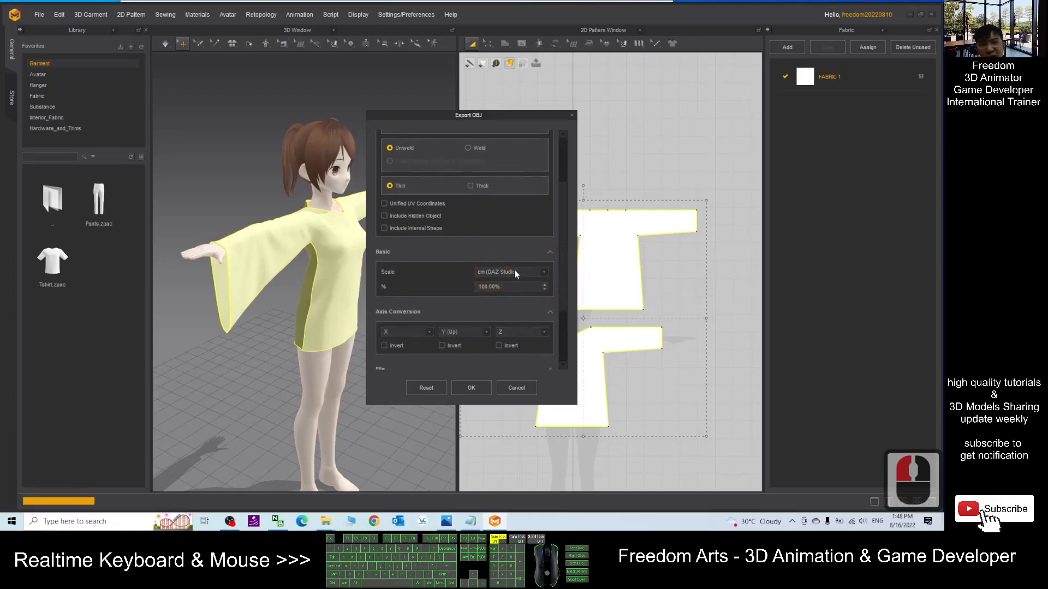
left_click(472, 389)
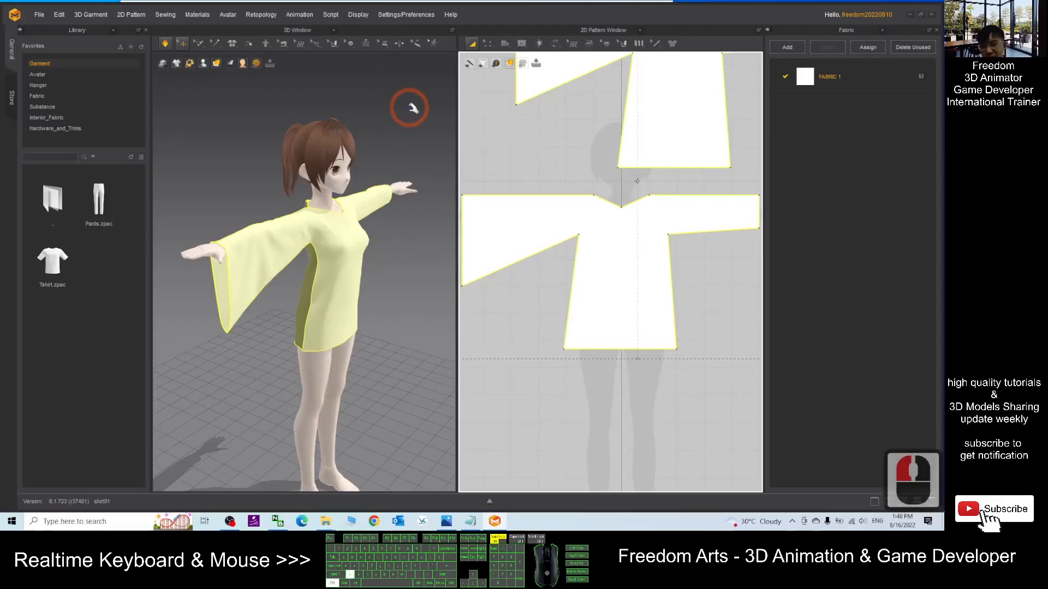
- Undo the last two garment changes and save the Marvelous Designer project with Save As Project
key("ctrl+z")
key("ctrl+z")
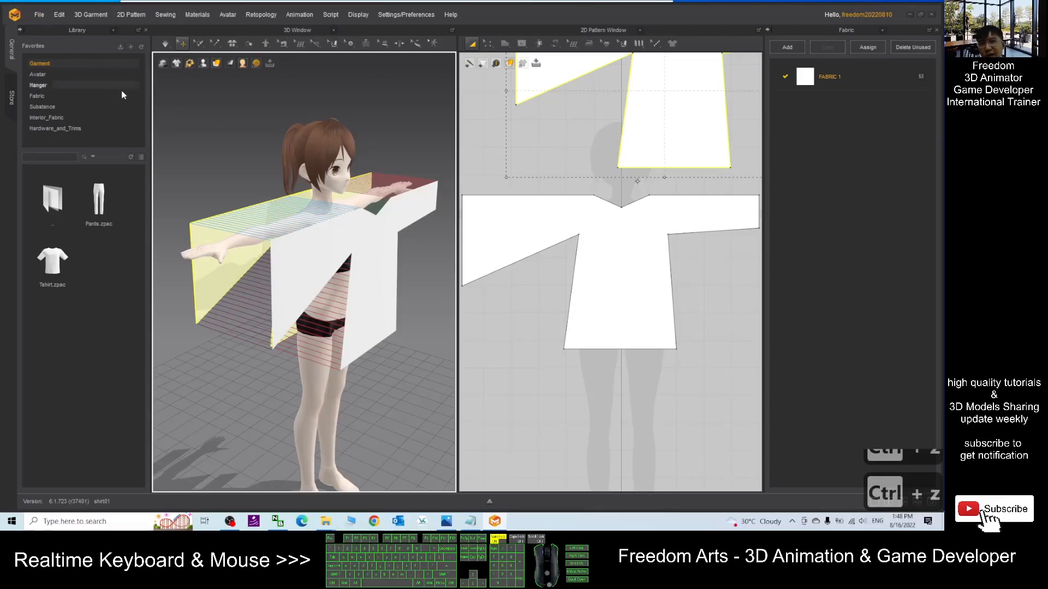
left_click(39, 16)
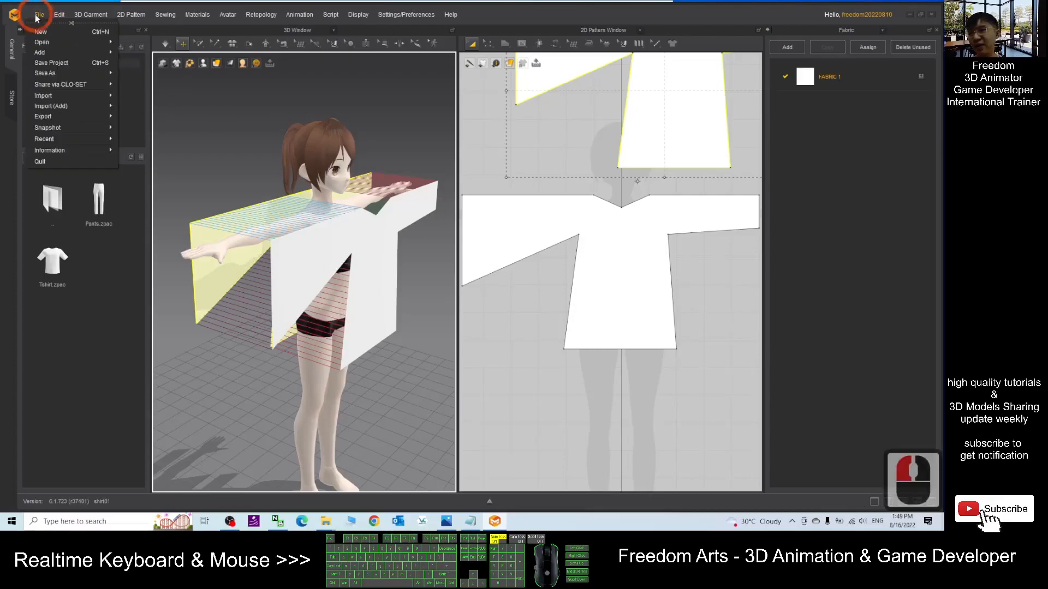
left_click(47, 74)
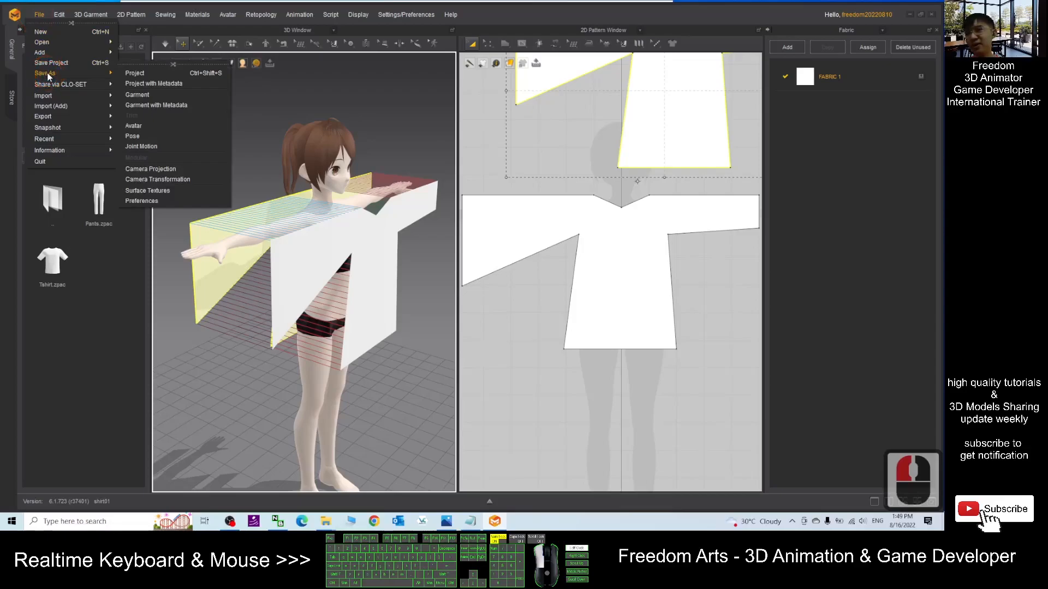
left_click(169, 71)
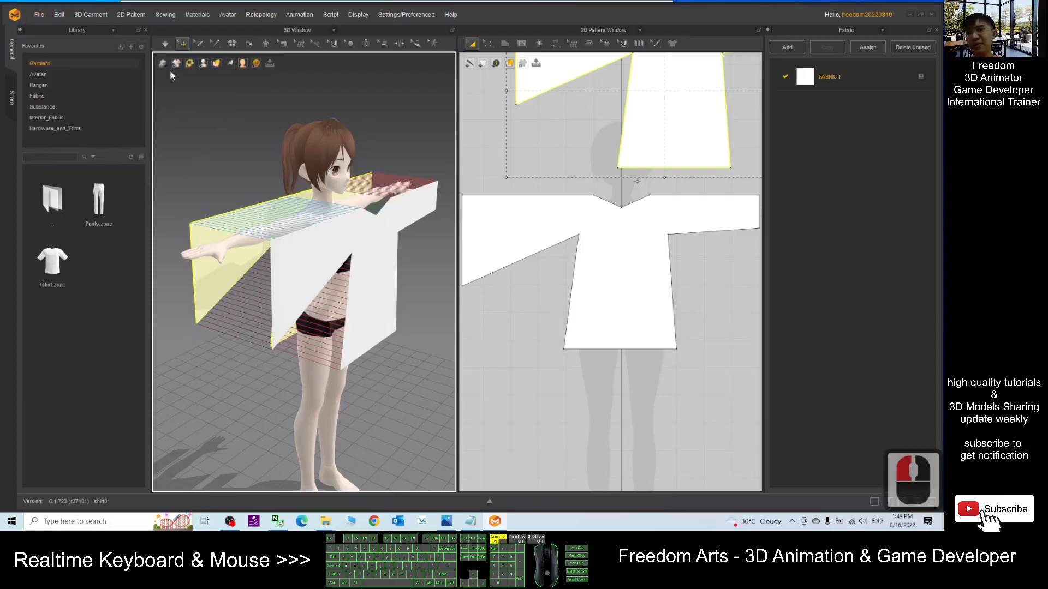
left_click(387, 253)
left_click(493, 259)
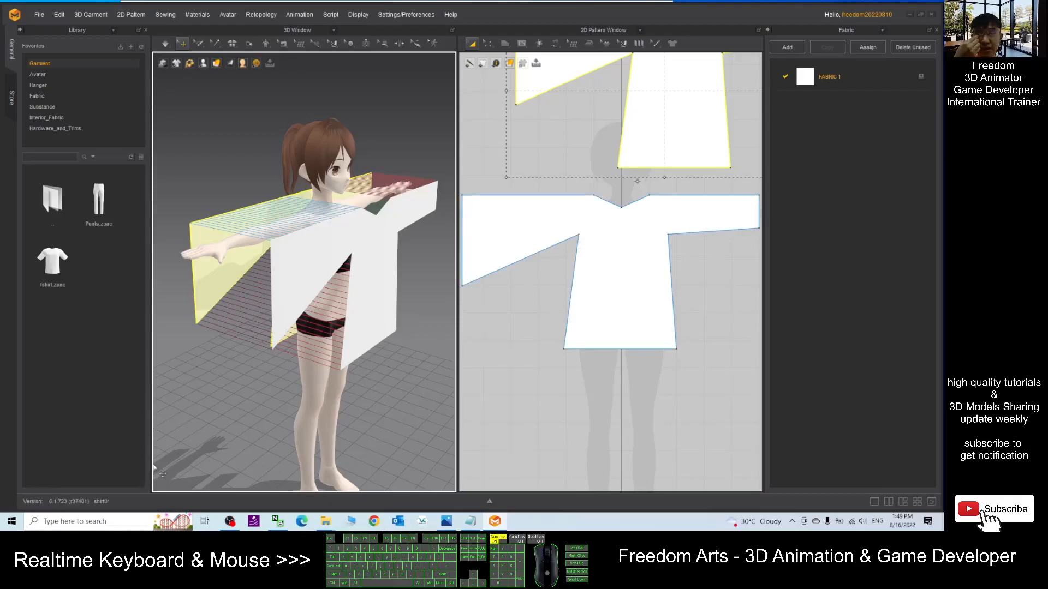
- Minimize Marvelous Designer and open shirt01.obj from the Step 02 folder in 3D Viewer
left_click(934, 14)
left_click(423, 230)
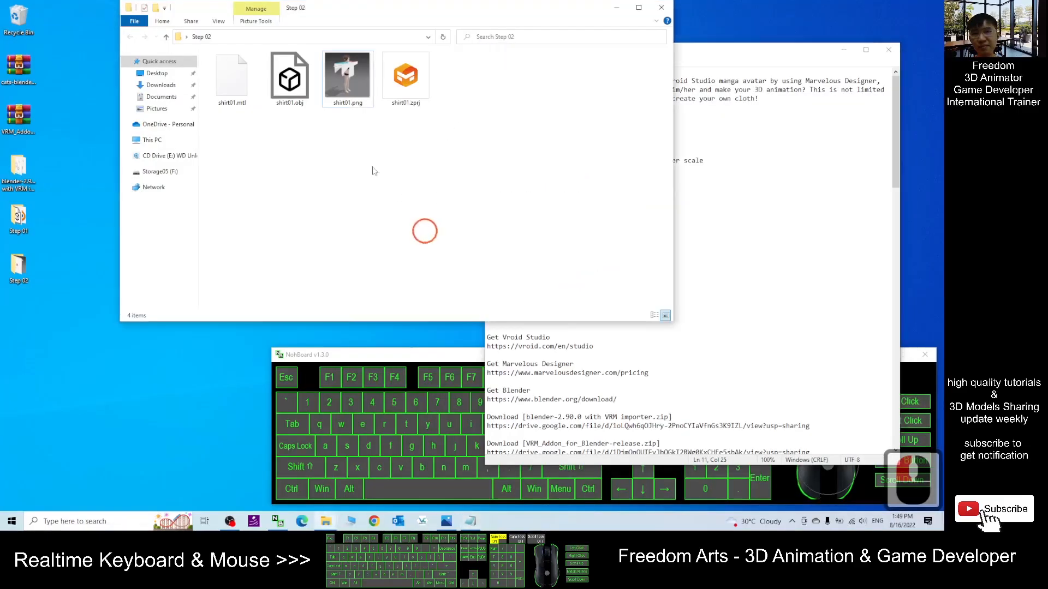
left_click(287, 74)
double_click(287, 73)
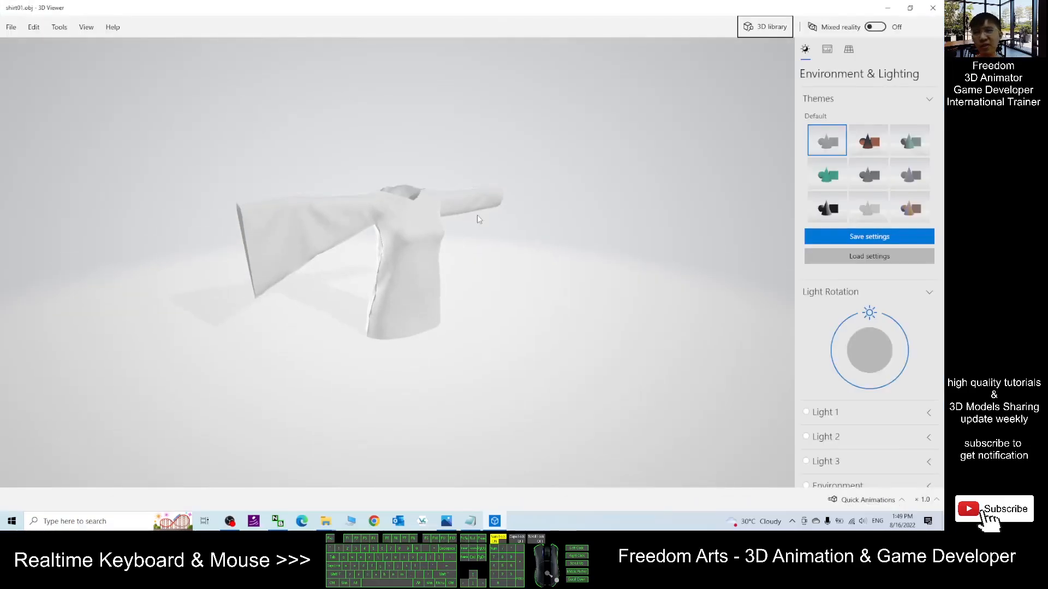
- Orbit and zoom around the exported shirt to inspect it, then close the viewer
left_click_drag(440, 247, 337, 262)
scroll(391, 229, "up", 3)
scroll(355, 249, "down", 5)
scroll(341, 246, "up", 3)
right_click_drag(337, 262, 348, 253)
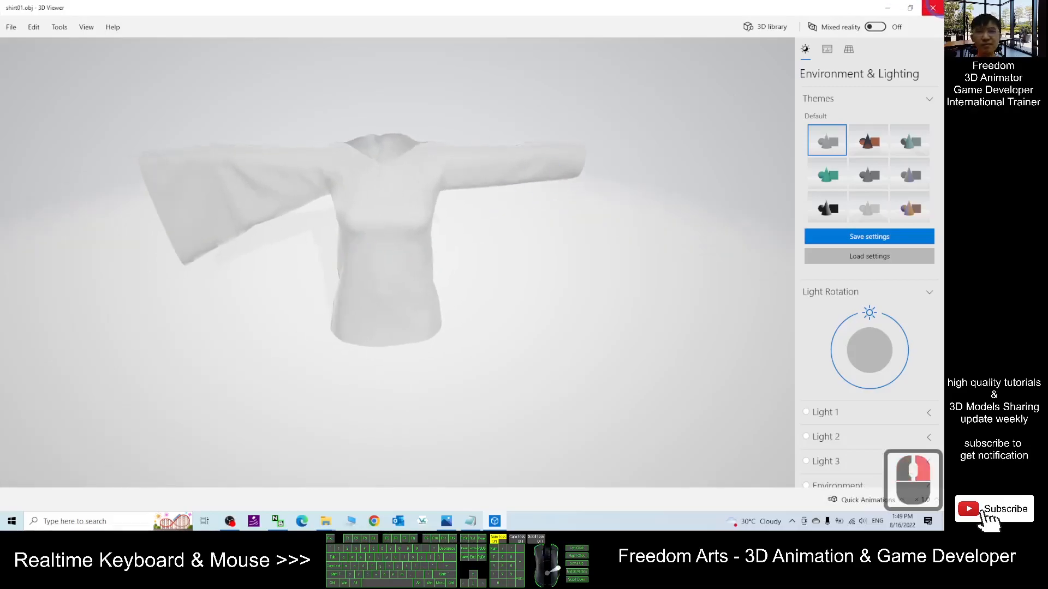
left_click(933, 8)
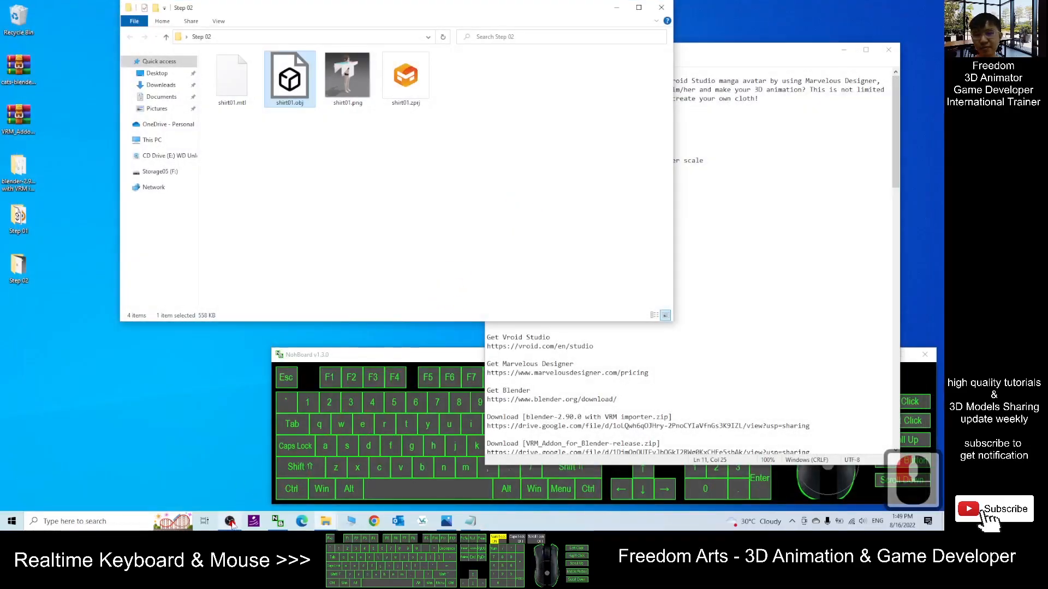
left_click(230, 521)
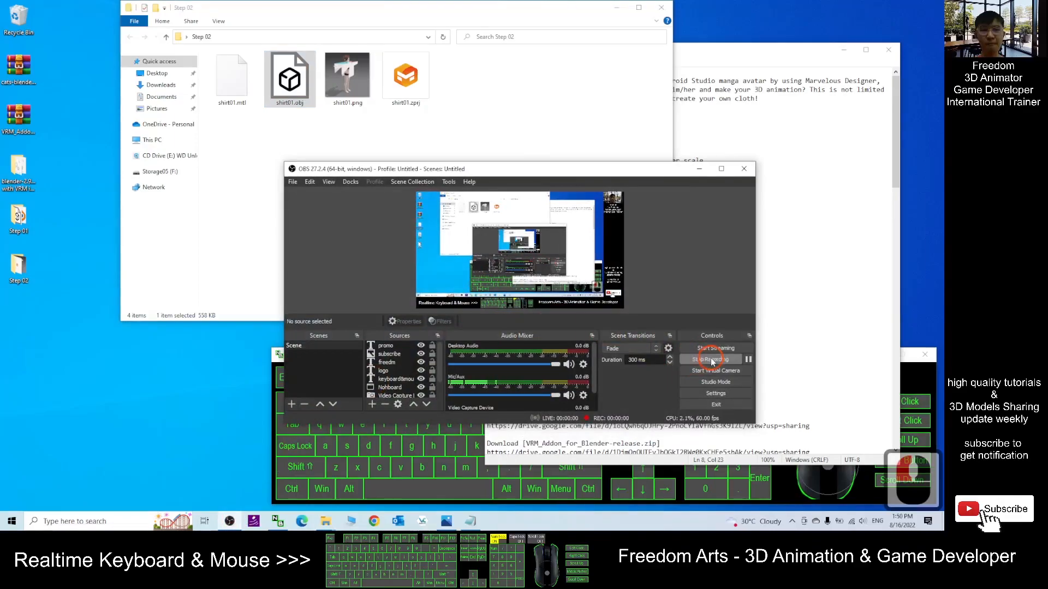
left_click(709, 361)
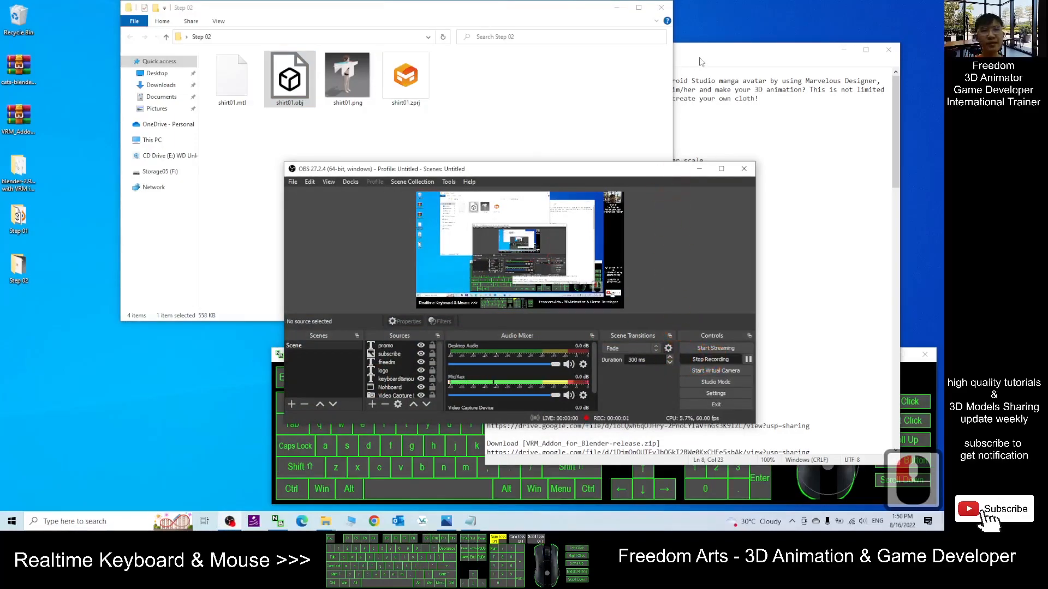
- Review the Step 03 UV mapping and texturing notes in Notepad
left_click(701, 62)
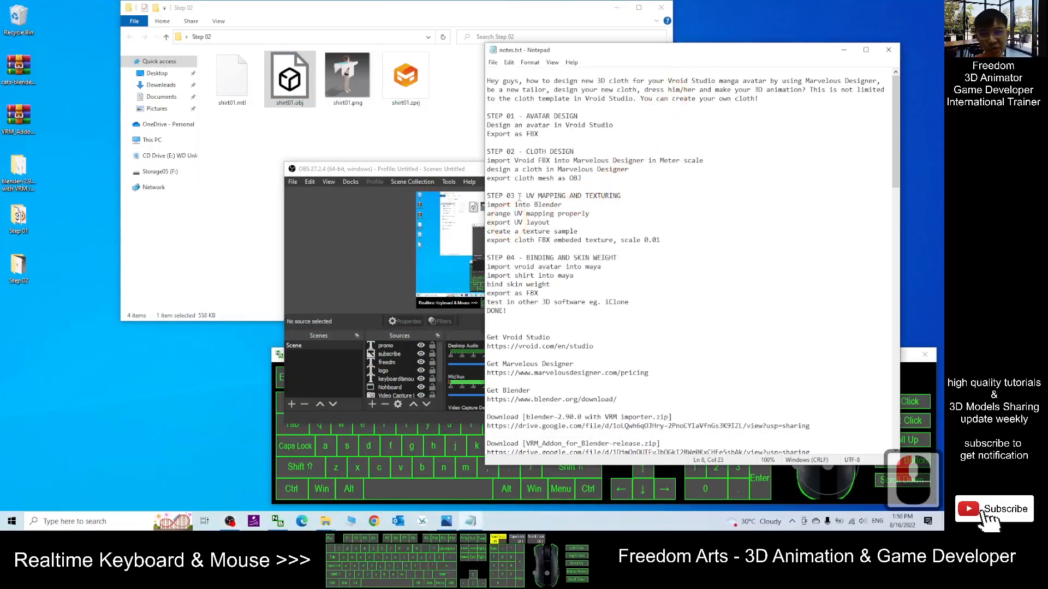
left_click_drag(551, 198, 585, 195)
left_click(610, 197)
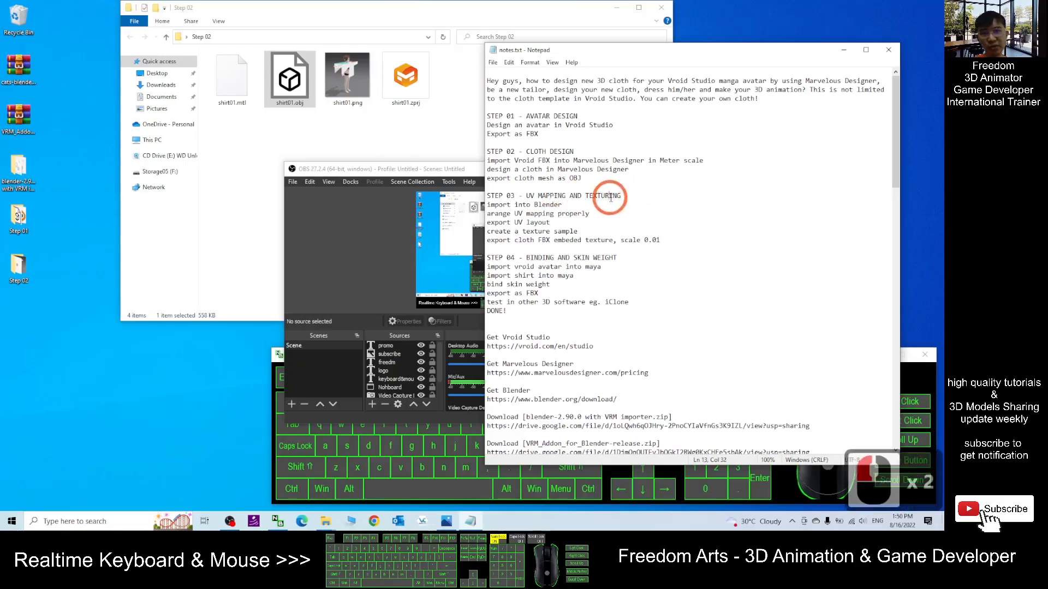
left_click(589, 213)
left_click(614, 215)
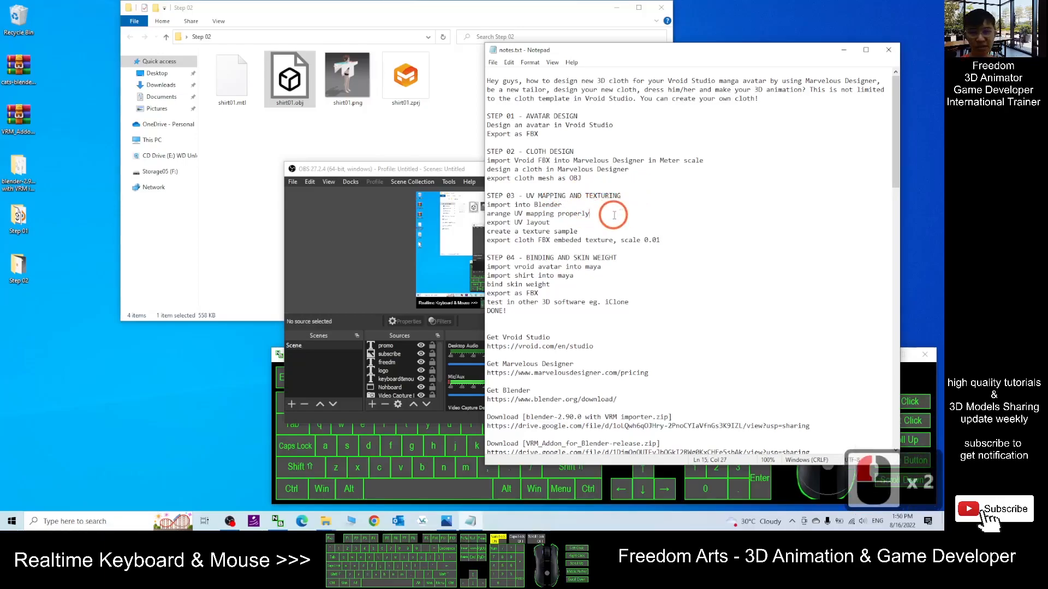
left_click(70, 522)
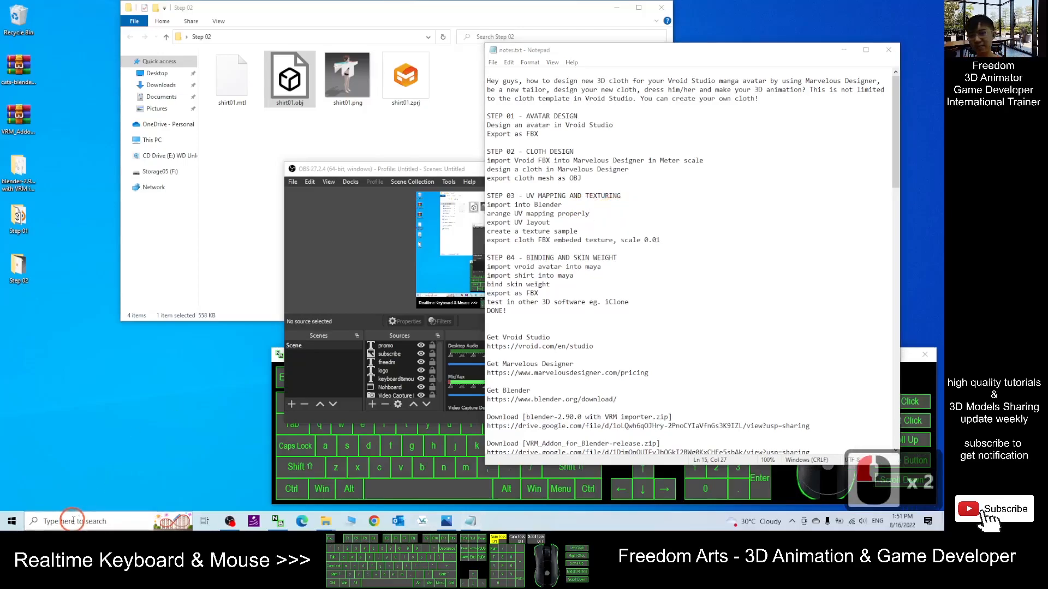
left_click(639, 229)
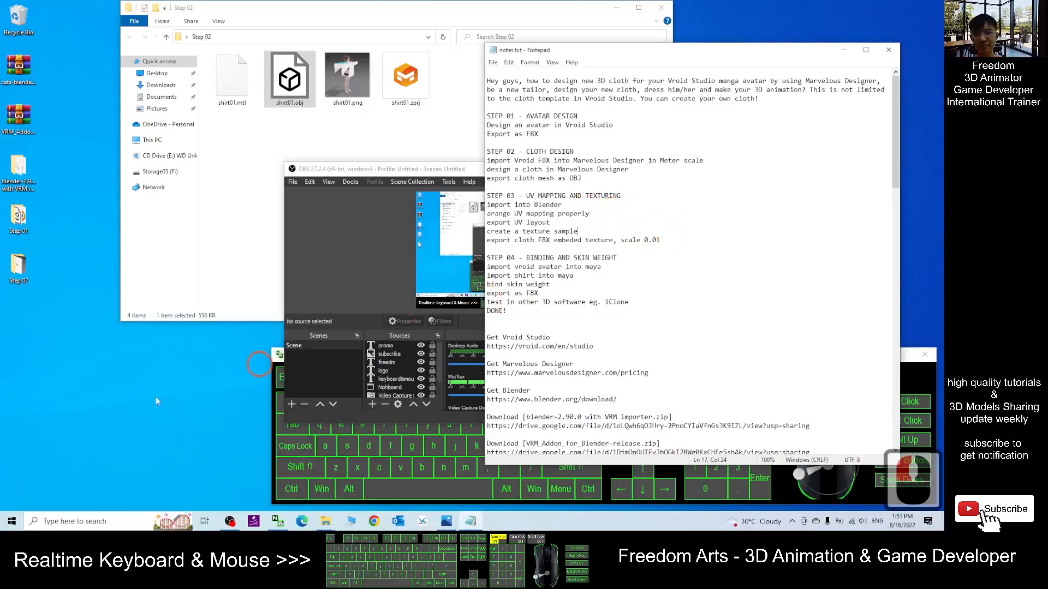
left_click(470, 170)
left_click(699, 169)
- Search for Blender and launch it
left_click(62, 494)
left_click(101, 524)
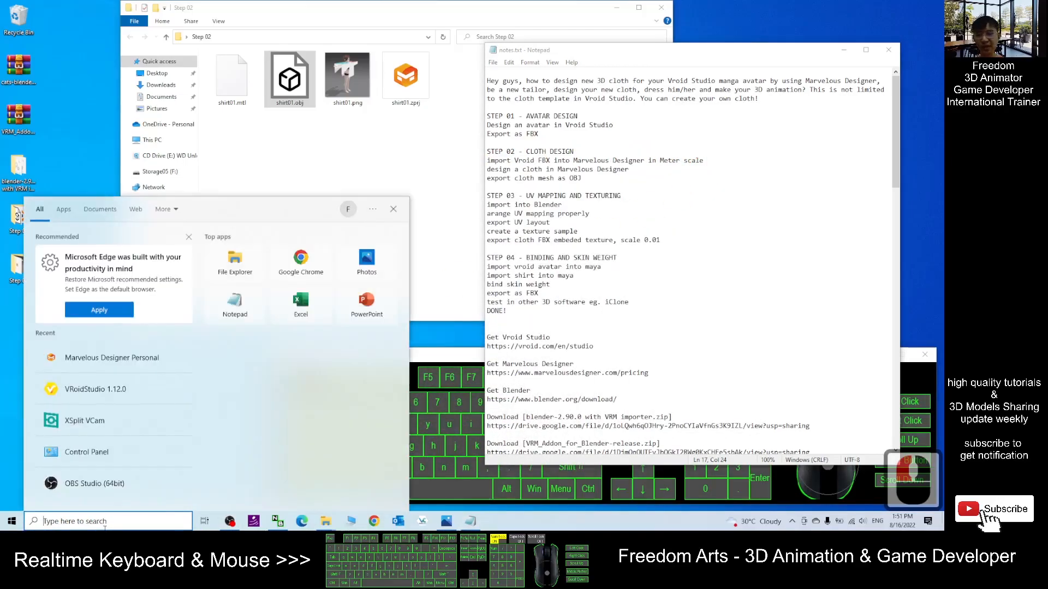
type("blender")
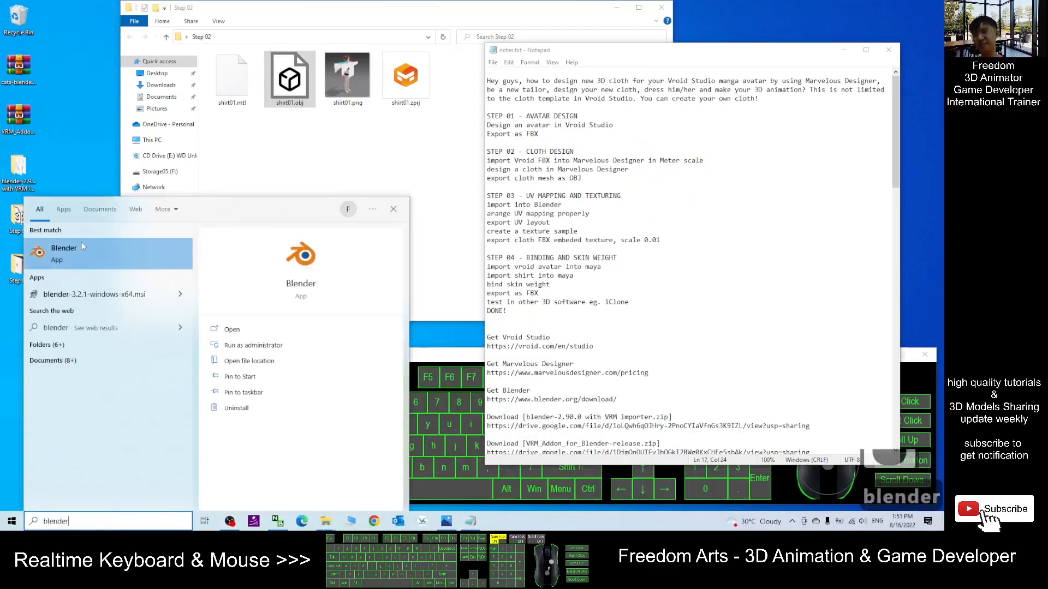
left_click(92, 257)
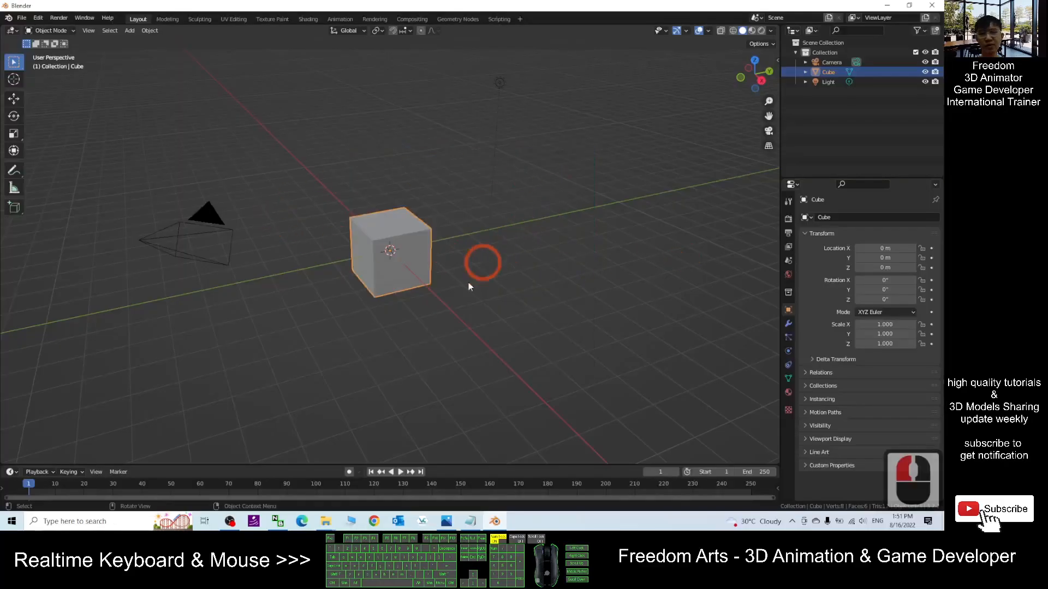
- Delete all default scene objects and import shirt01.obj from the Desktop's Step 02 folder as a Wavefront OBJ
key("a")
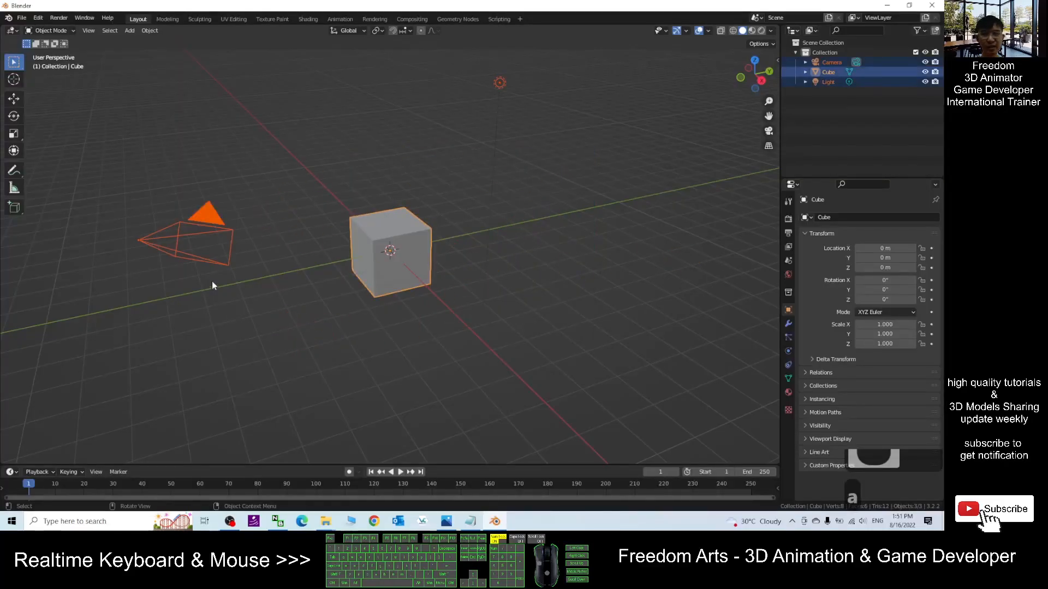
key("Delete")
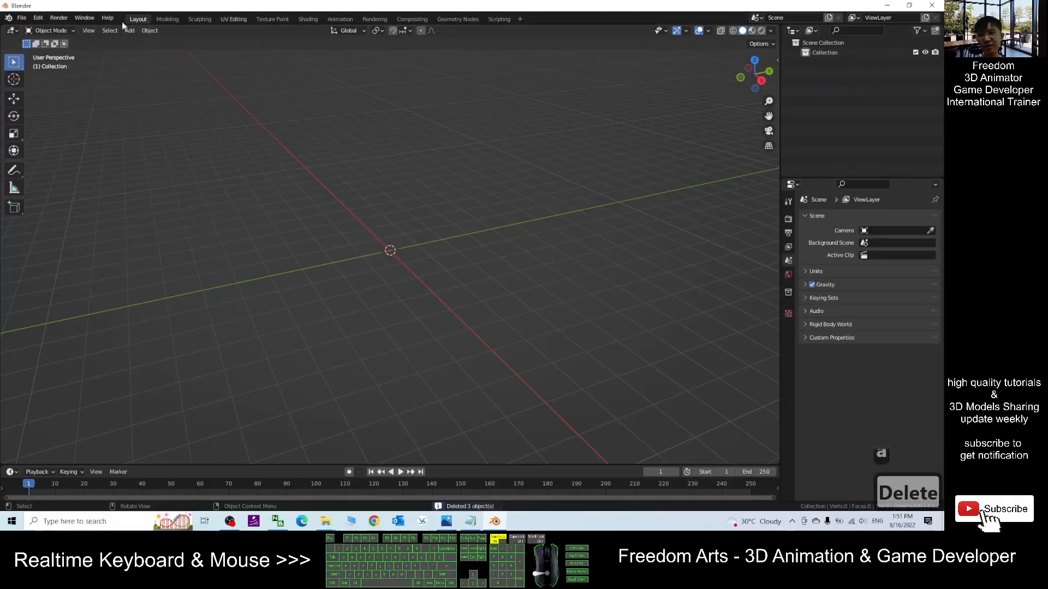
left_click(23, 18)
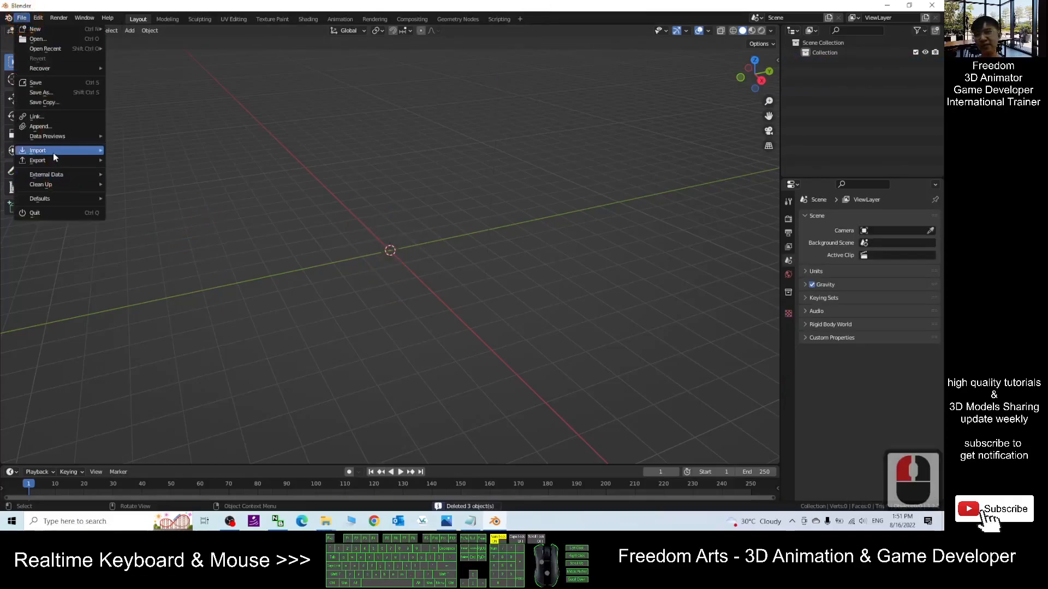
mouse_move(54, 150)
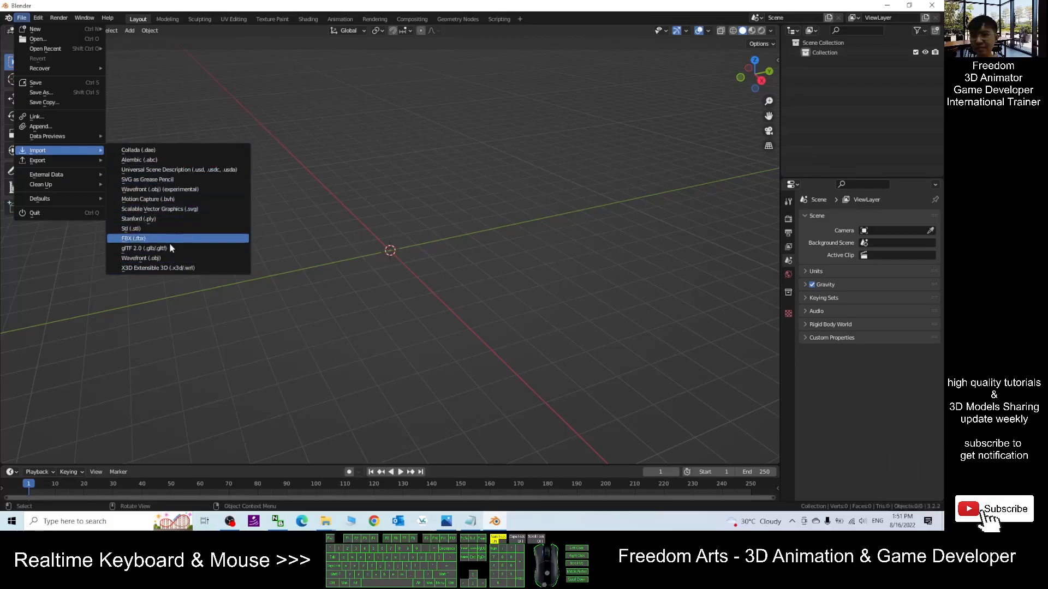
left_click(143, 258)
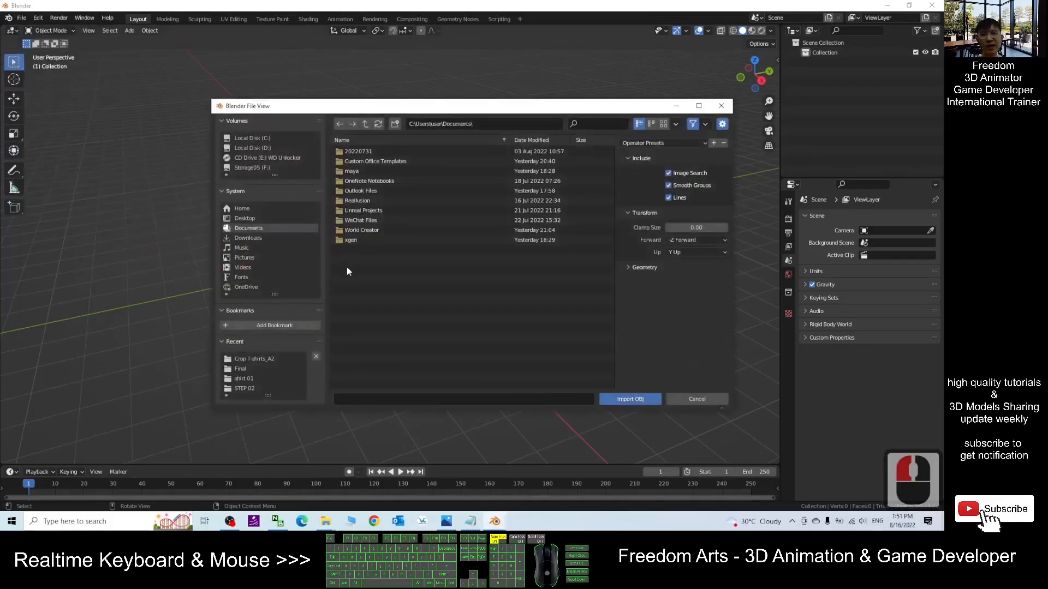
left_click(243, 217)
double_click(355, 170)
left_click(363, 162)
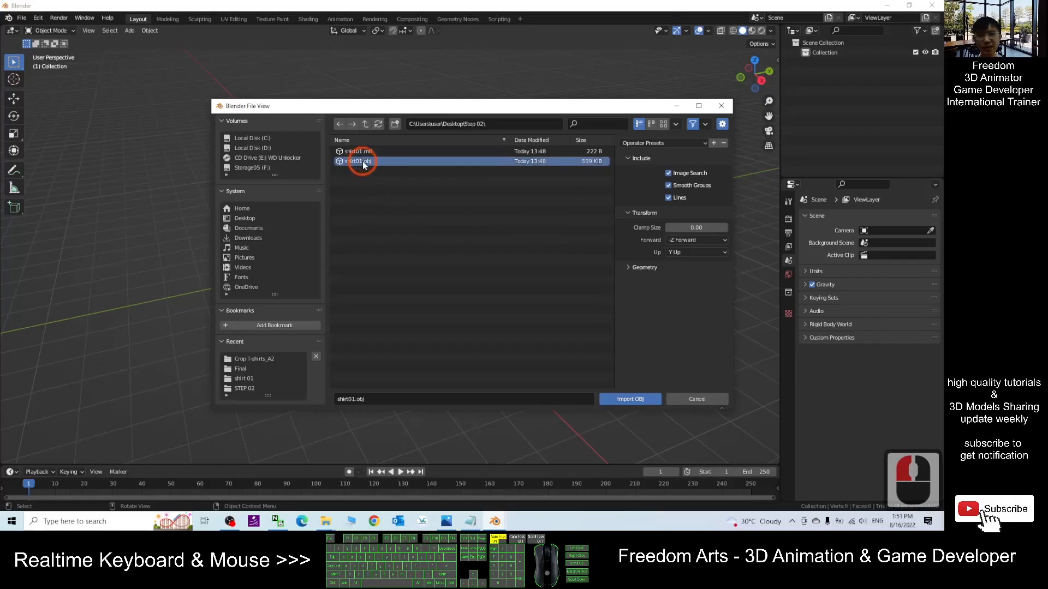
left_click(476, 525)
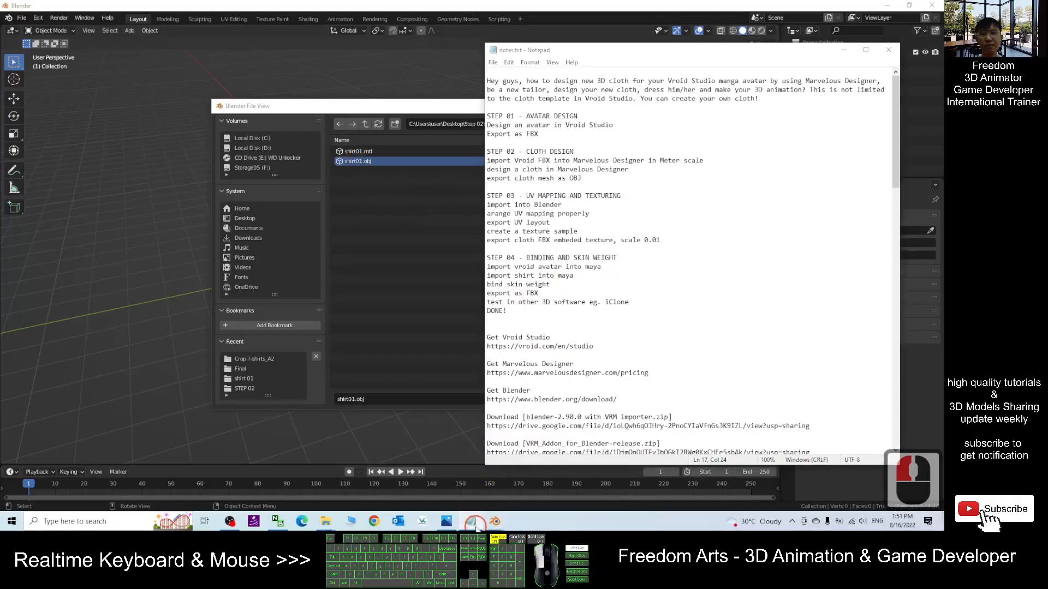
left_click(476, 525)
left_click(443, 193)
left_click(614, 401)
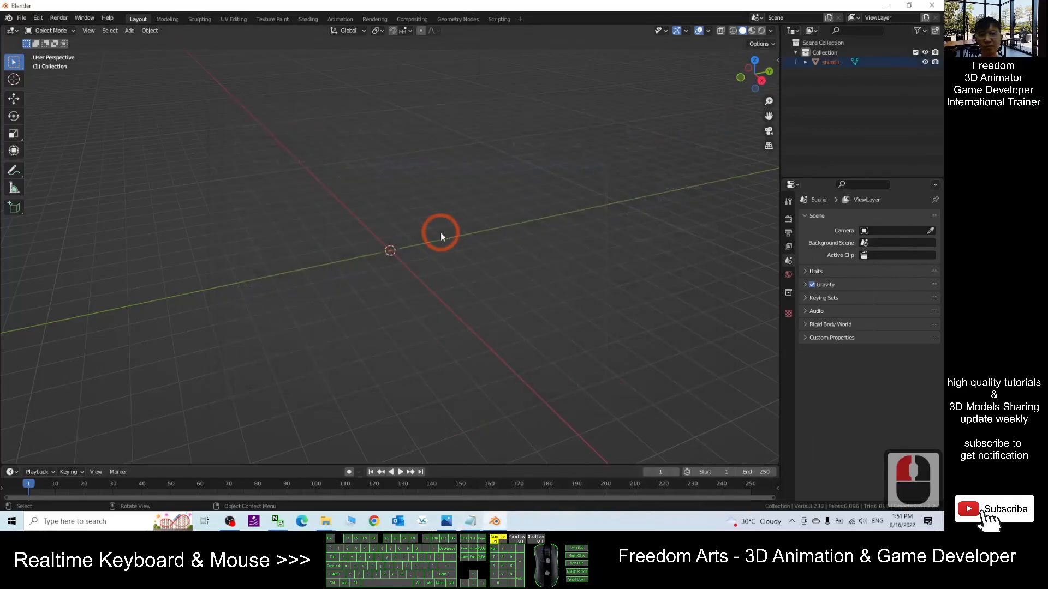
- Bring the imported shirt into view and select the shirt01 mesh
scroll(448, 218, "down", 19)
scroll(447, 214, "down", 2)
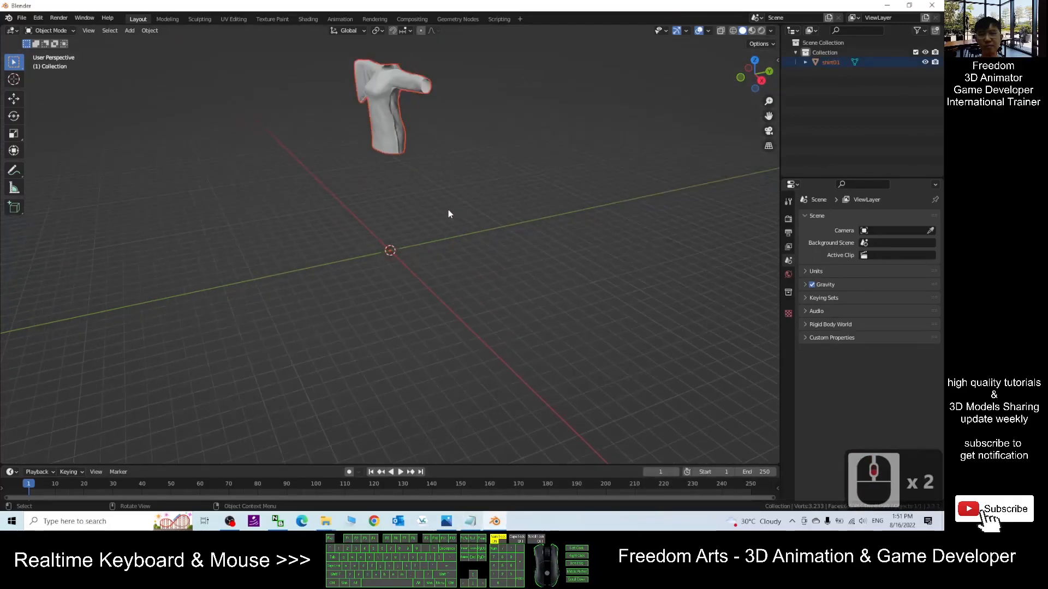
middle_click_drag(454, 188, 401, 227, "shift")
scroll(404, 225, "up", 2)
middle_click_drag(456, 192, 457, 241, "shift")
middle_click_drag(468, 318, 537, 299)
left_click(443, 214)
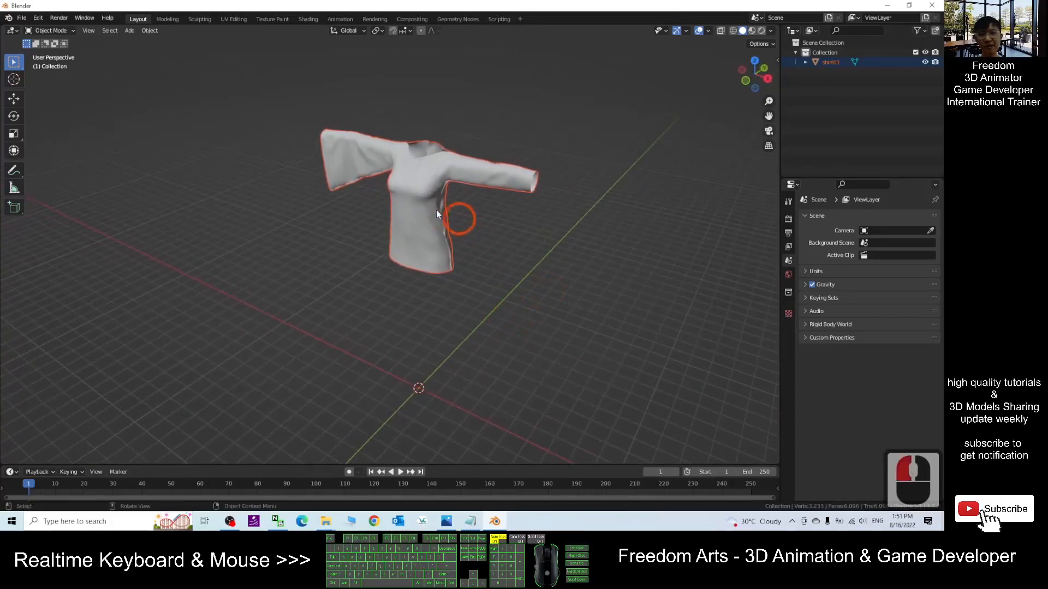
left_click(439, 213)
left_click(522, 221)
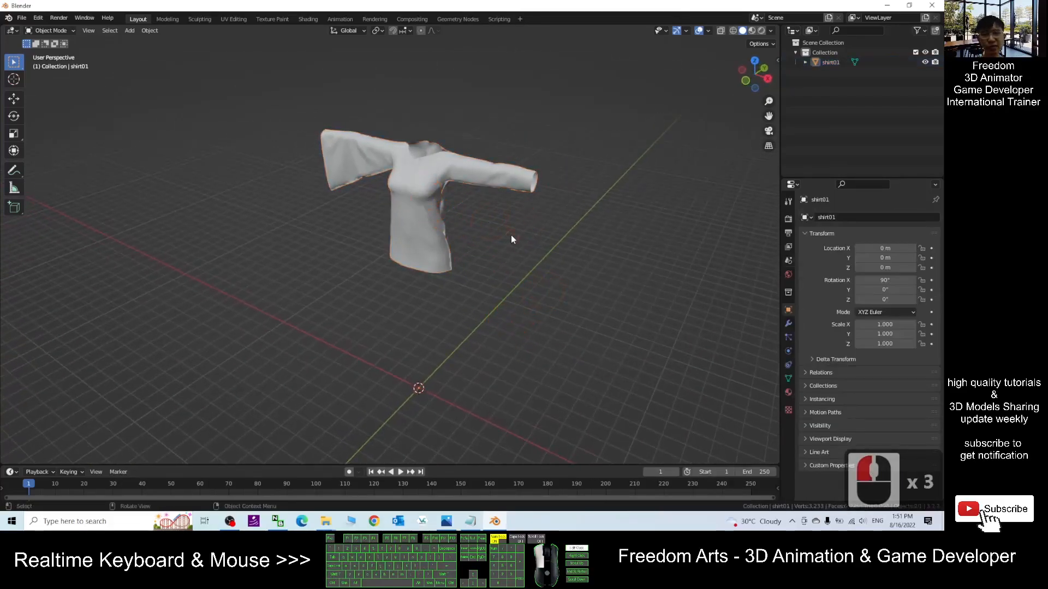
left_click(516, 245)
left_click(428, 208)
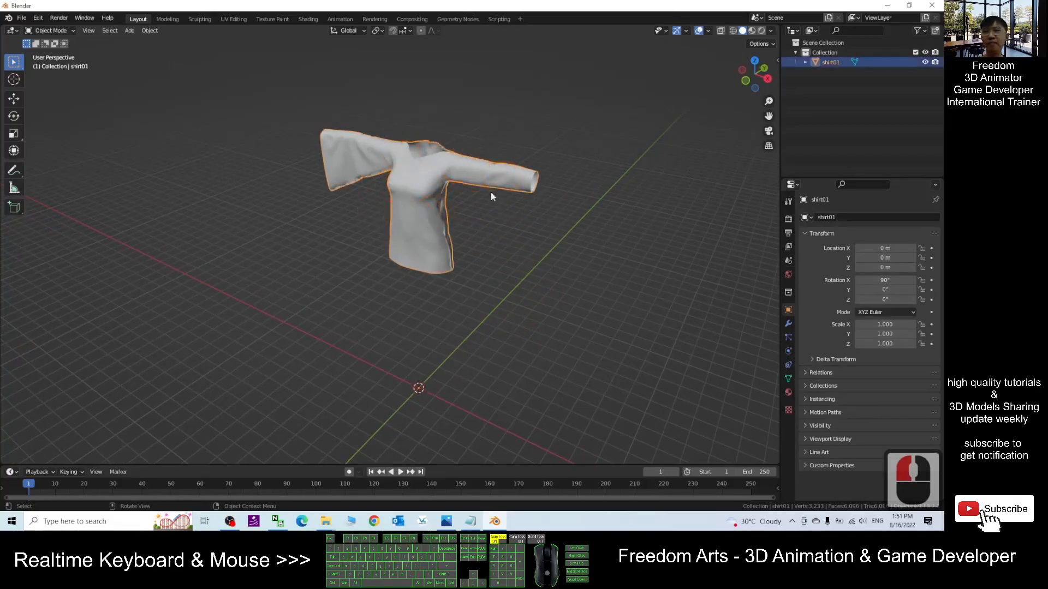
- Switch to the UV Editing workspace with the shirt in Edit Mode and frame its mesh and UVs
left_click(234, 19)
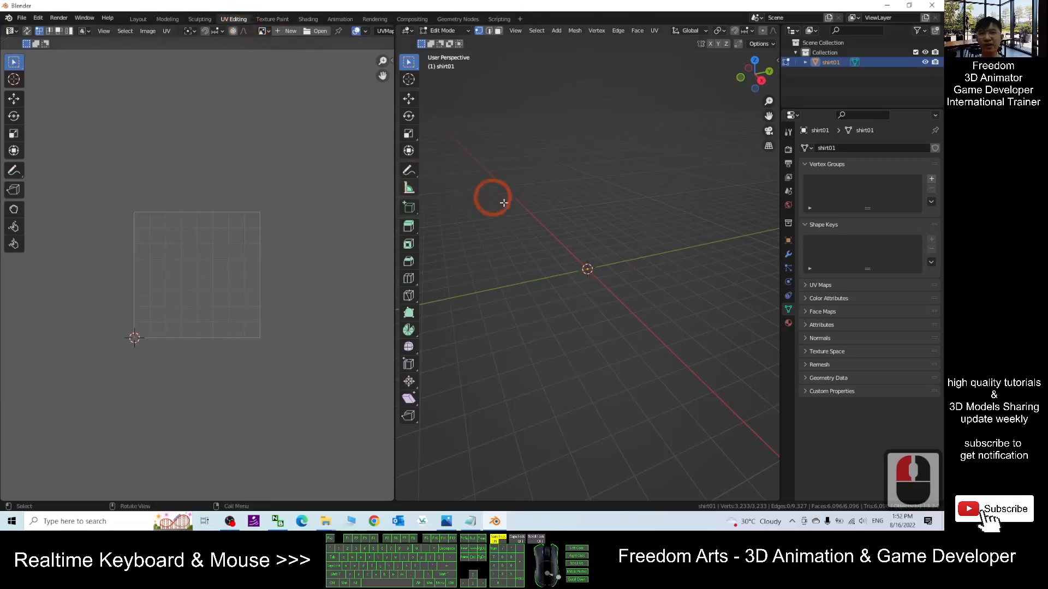
scroll(542, 225, "down", 20)
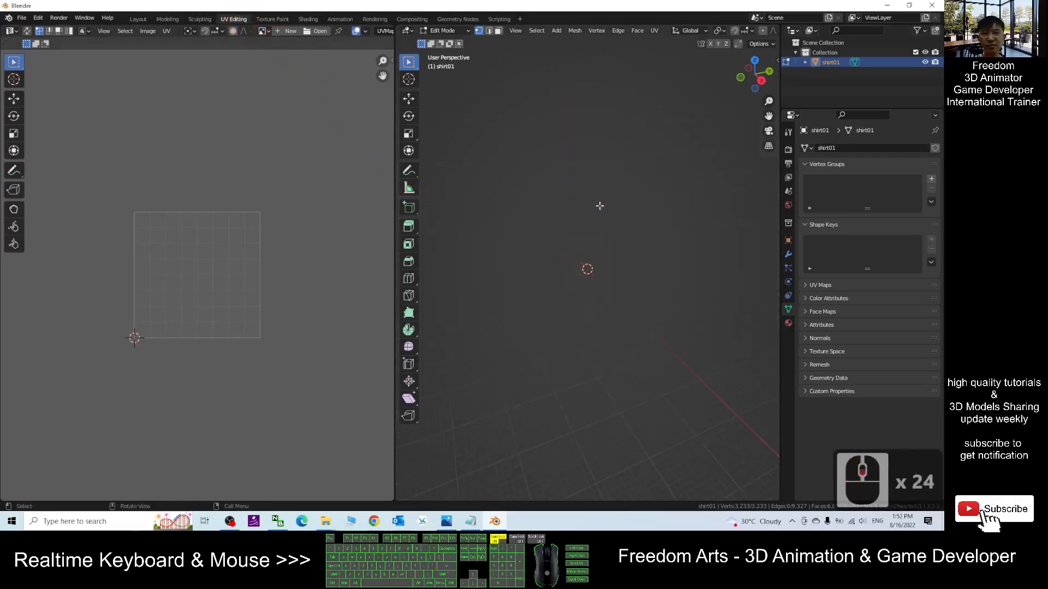
middle_click_drag(643, 186, 564, 288, "shift")
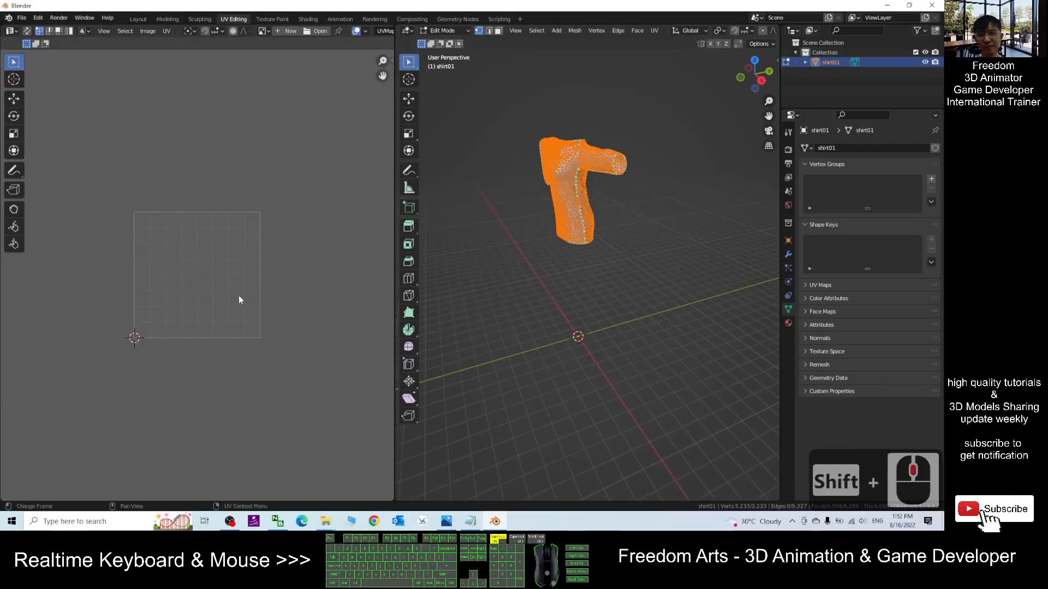
scroll(244, 256, "up", 20)
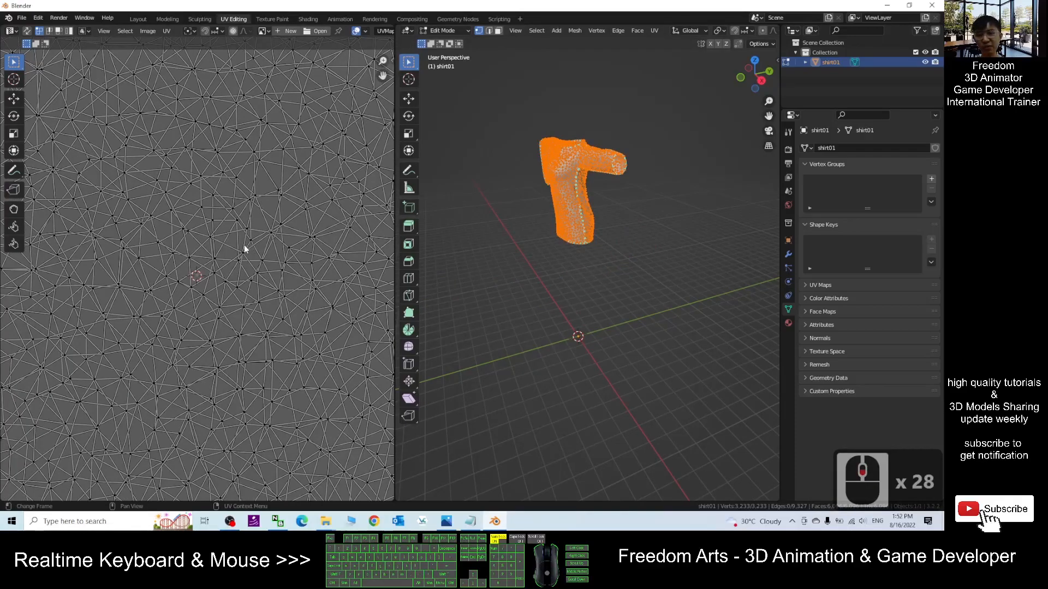
- Select all the shirt's UVs and scale them down repeatedly until they fit near the UV tile
key("a")
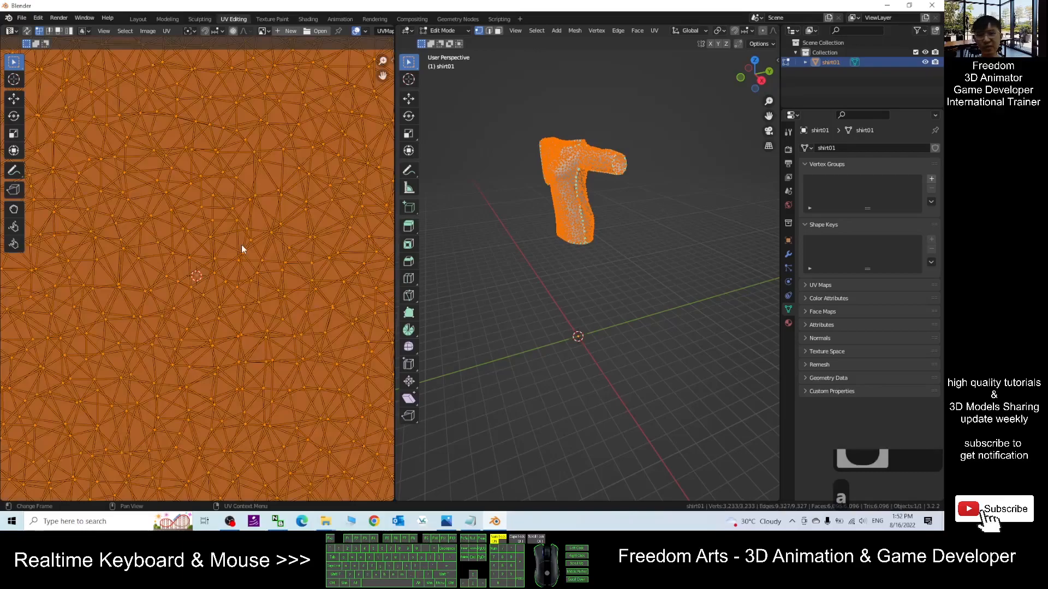
key("s")
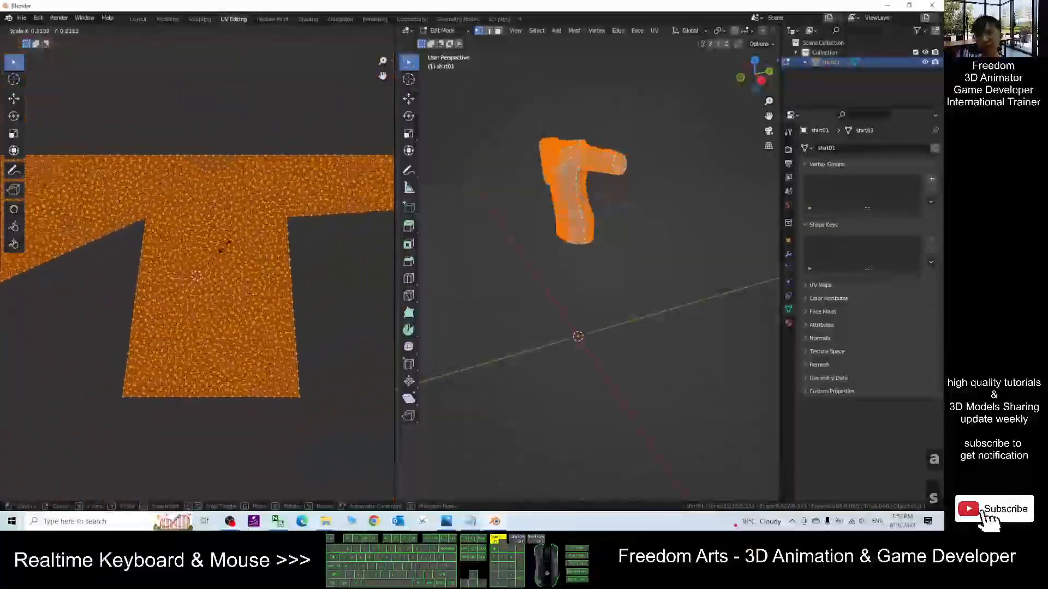
left_click(282, 212)
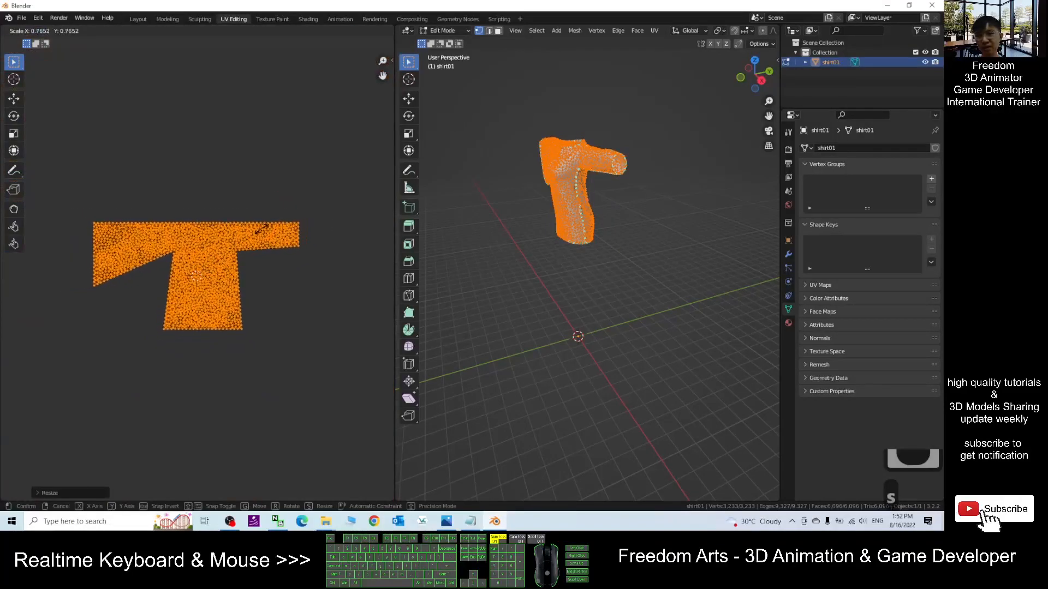
left_click(224, 260)
scroll(224, 260, "up", 4)
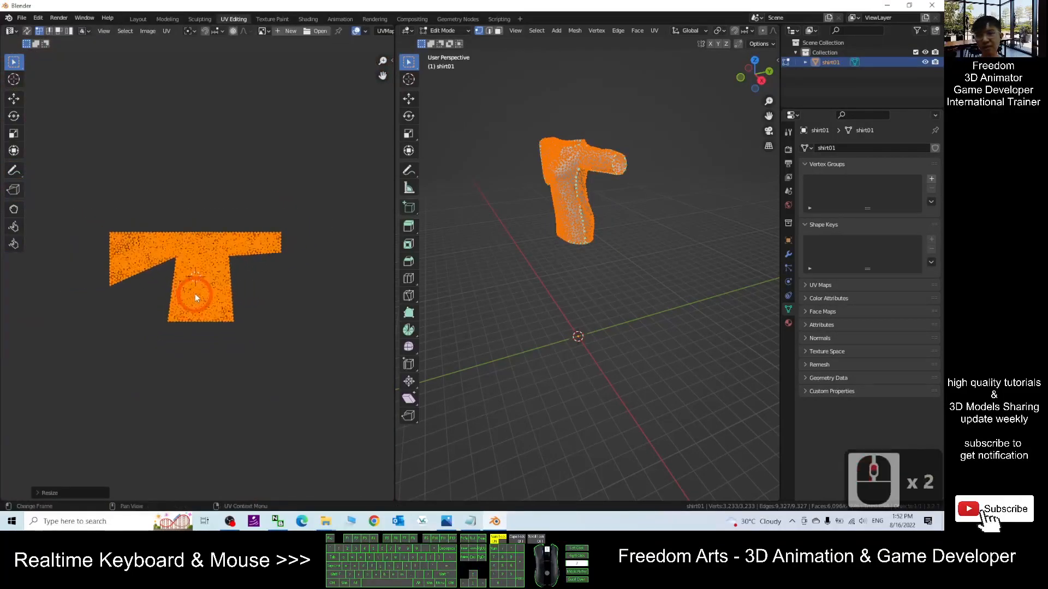
key("s")
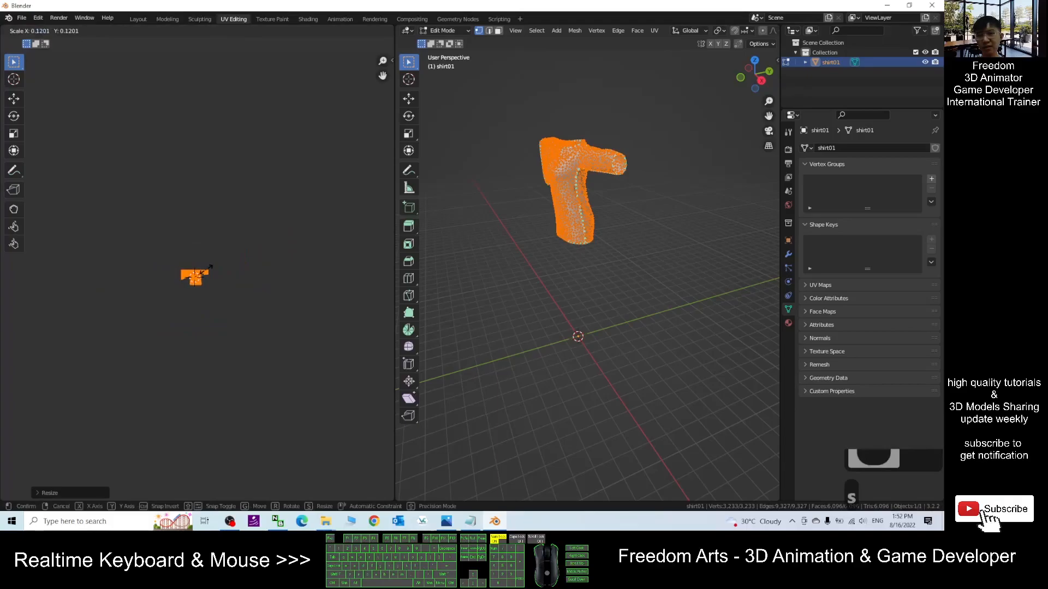
left_click(218, 271)
scroll(224, 273, "up", 11)
key("s")
left_click(186, 289)
scroll(230, 269, "up", 5)
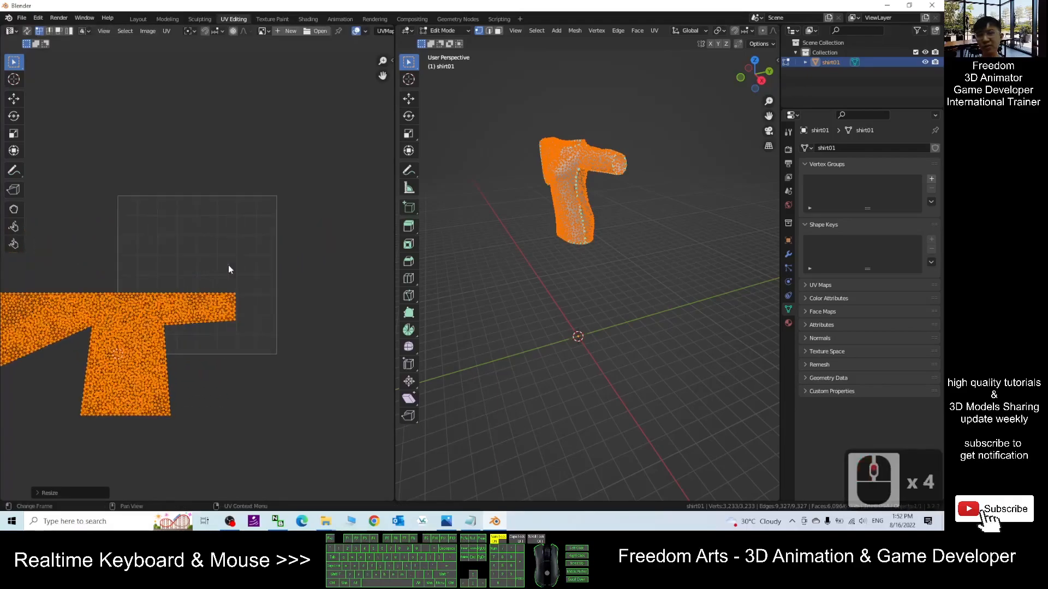
- With the Move tool, move the UV island into the UV tile and scale it a little smaller to fit inside
left_click(14, 99)
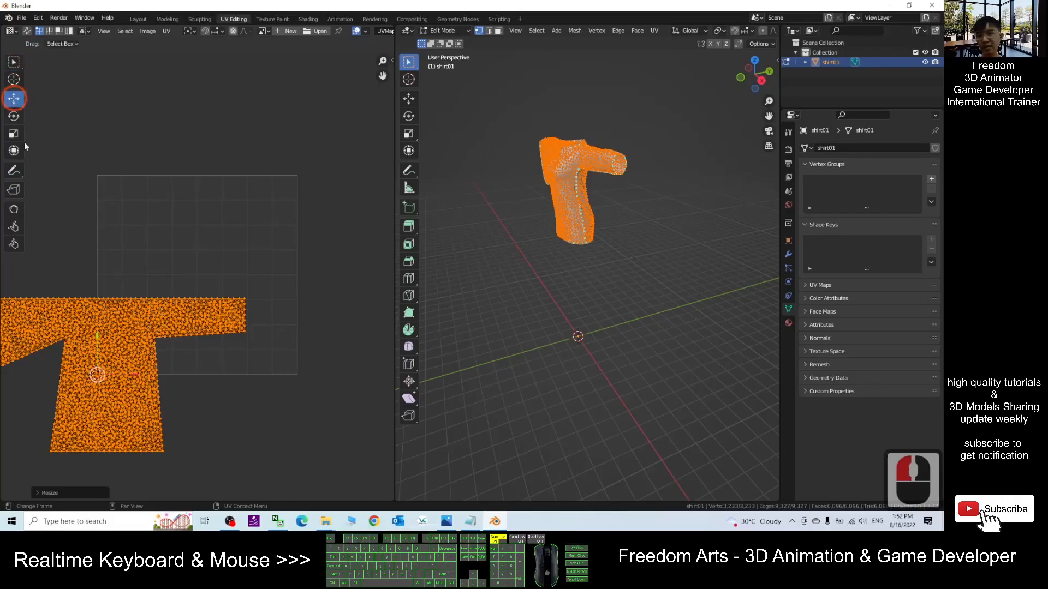
left_click_drag(98, 370, 203, 295)
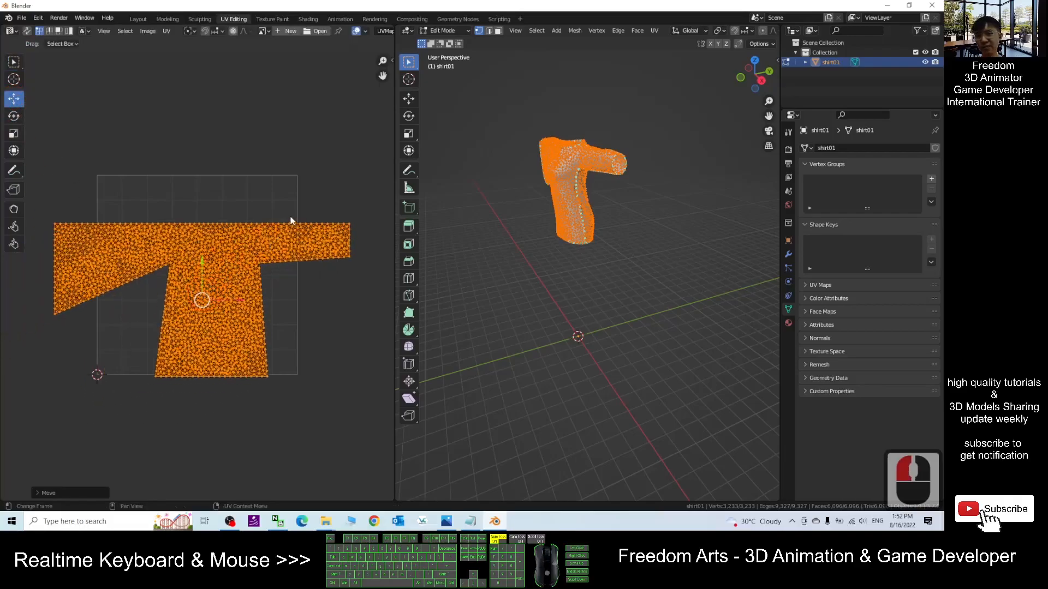
key("s")
left_click(242, 258)
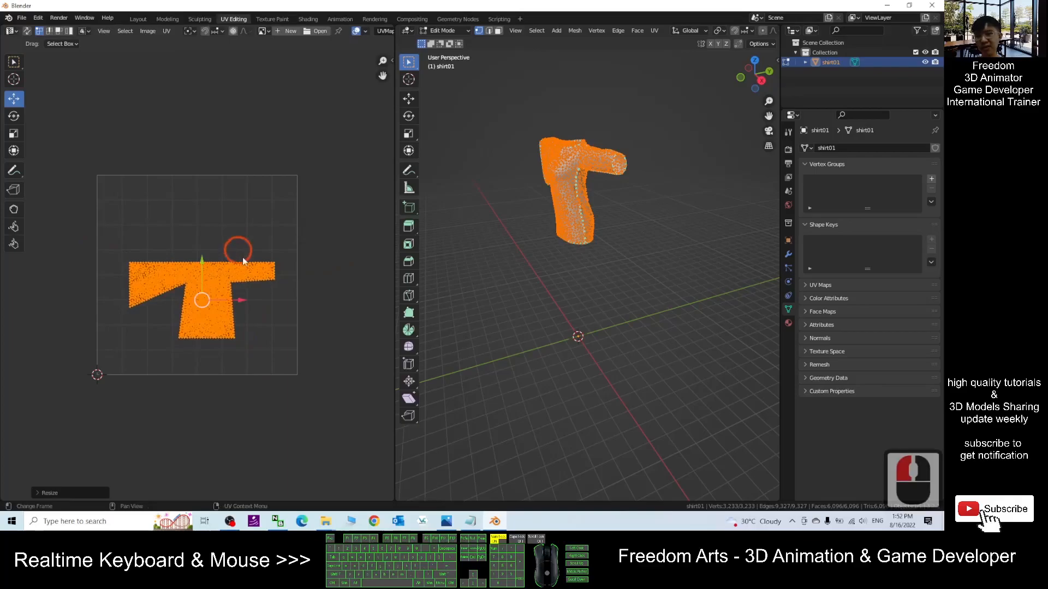
left_click_drag(207, 300, 194, 318)
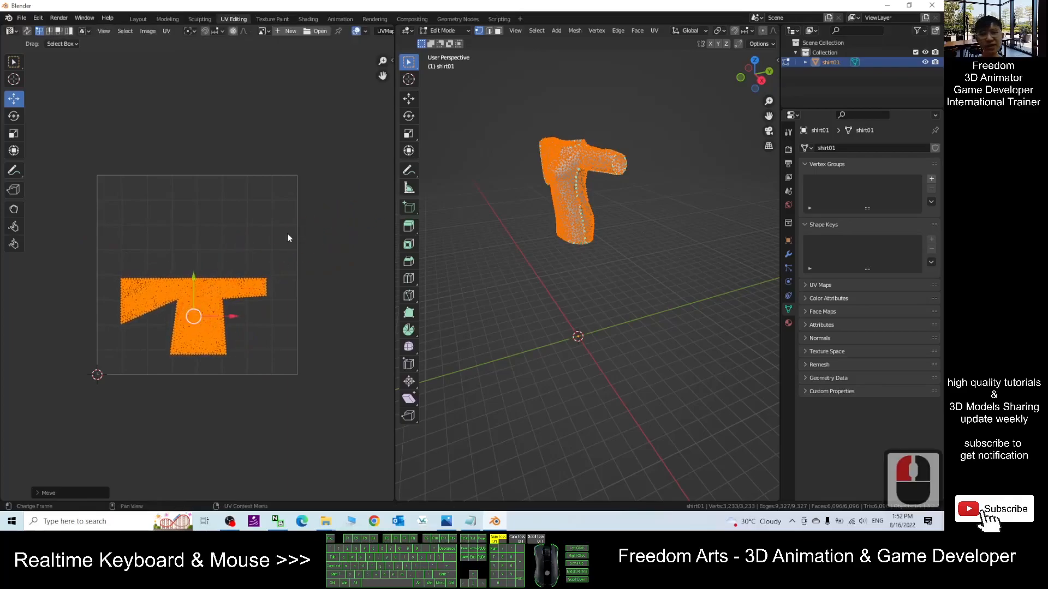
- Select the linked front piece of the shirt in the 3D view and move its UV island to the upper half of the tile
left_click(655, 201)
scroll(653, 225, "up", 3)
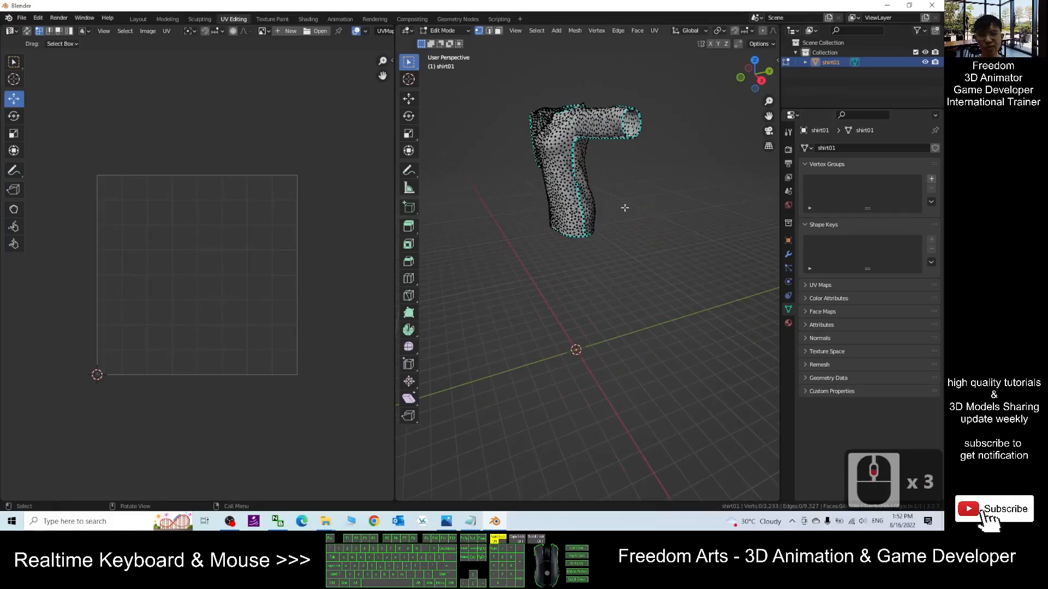
key("l")
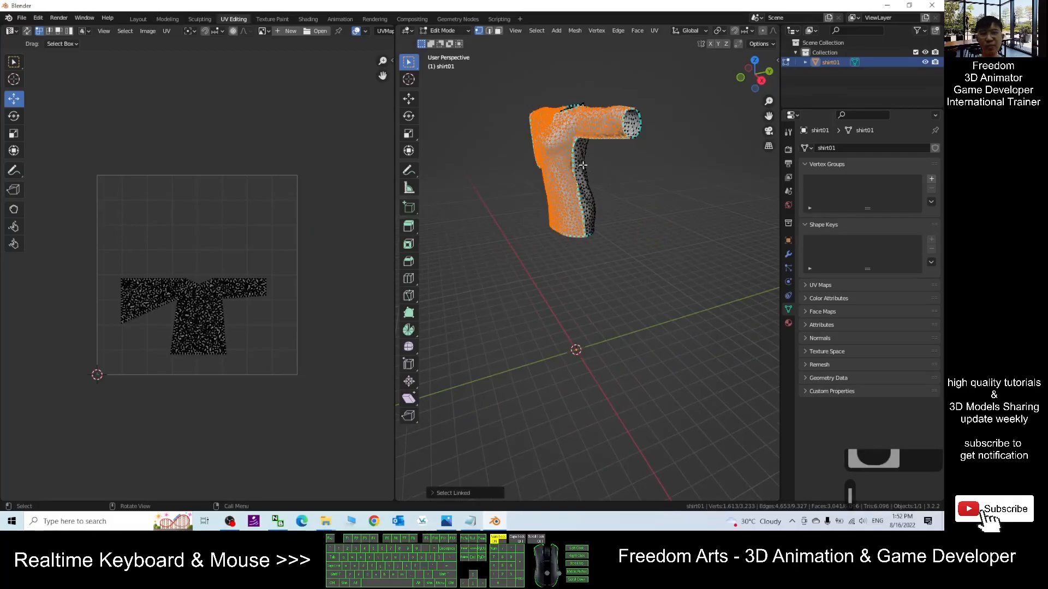
key("l")
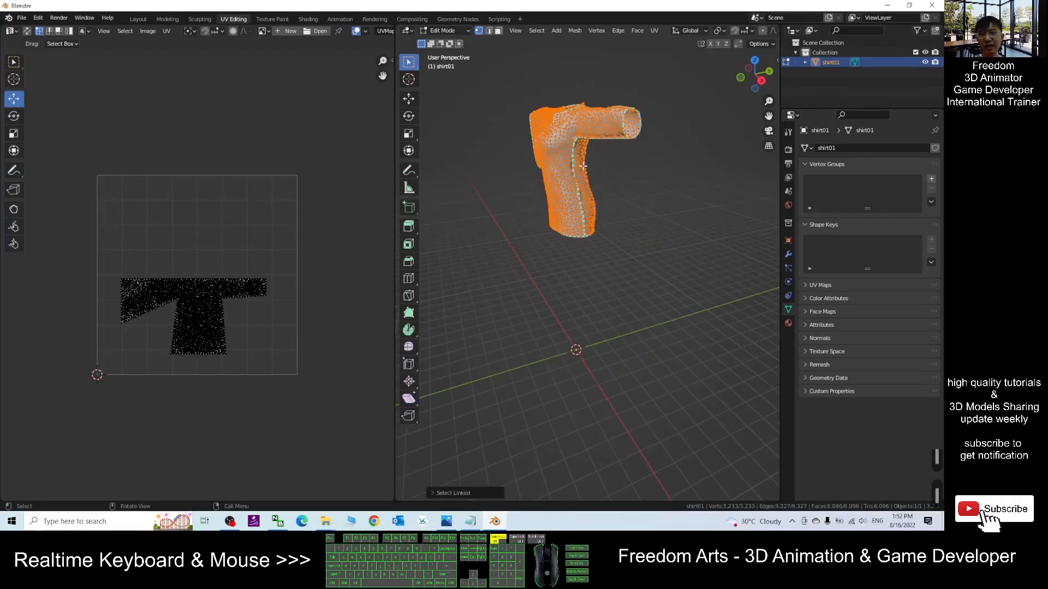
left_click(632, 174)
left_click(562, 162)
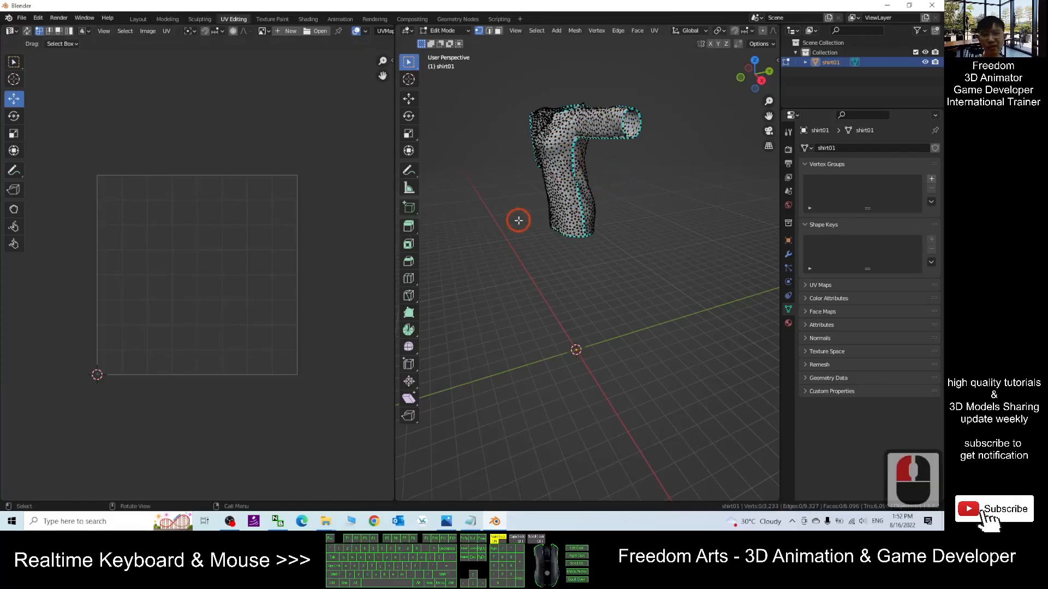
left_click(495, 203)
key("l")
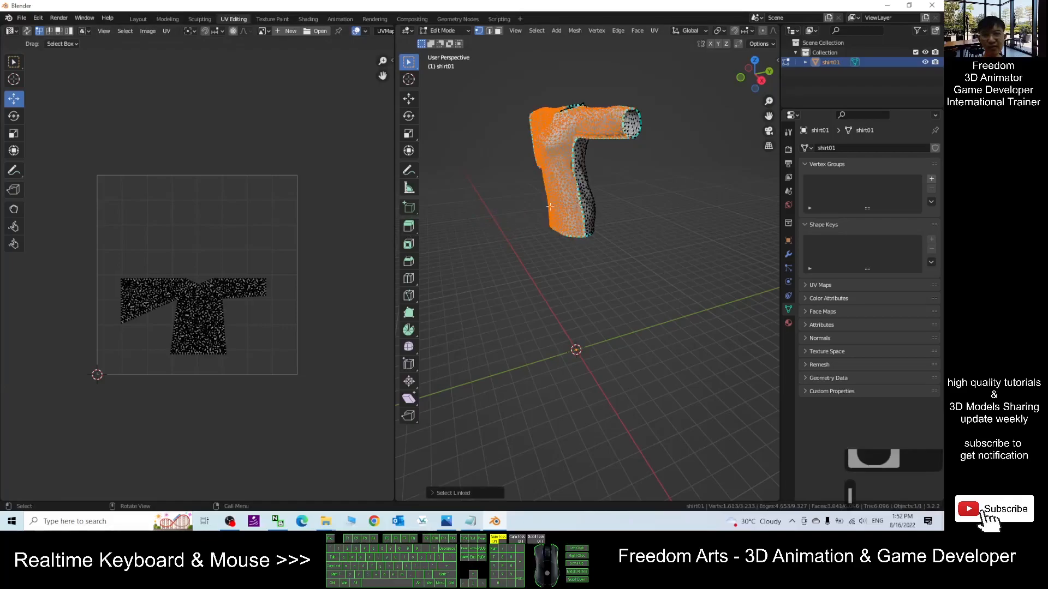
left_click(300, 347)
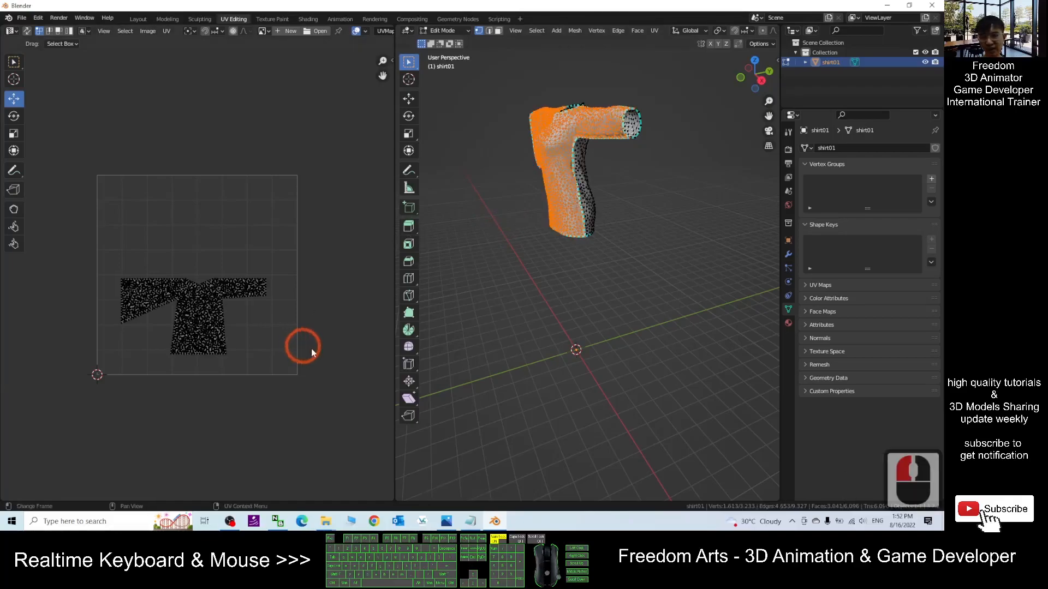
key("a")
left_click_drag(196, 317, 203, 222)
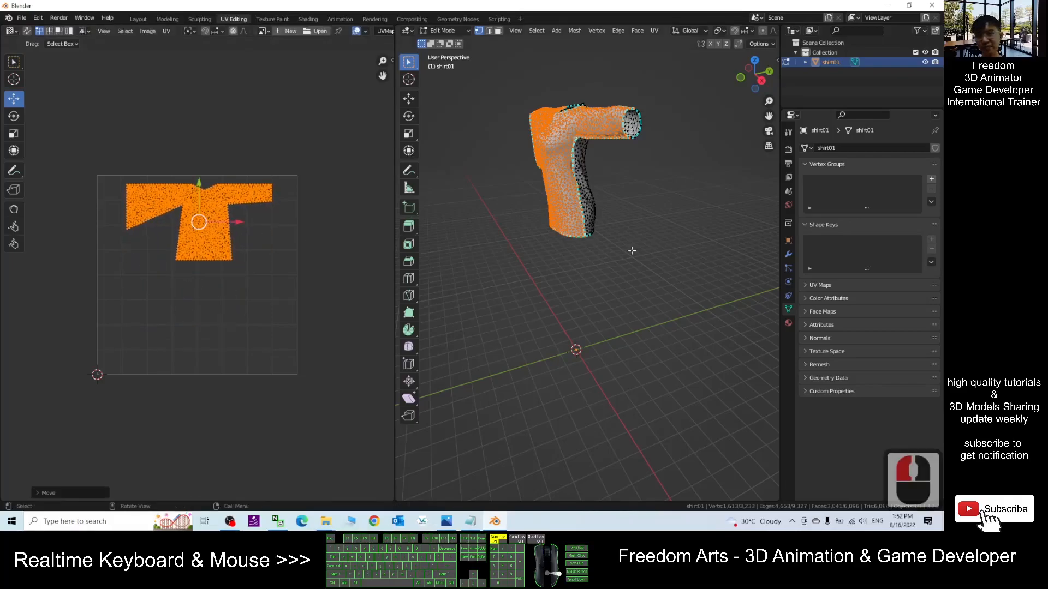
left_click(649, 245)
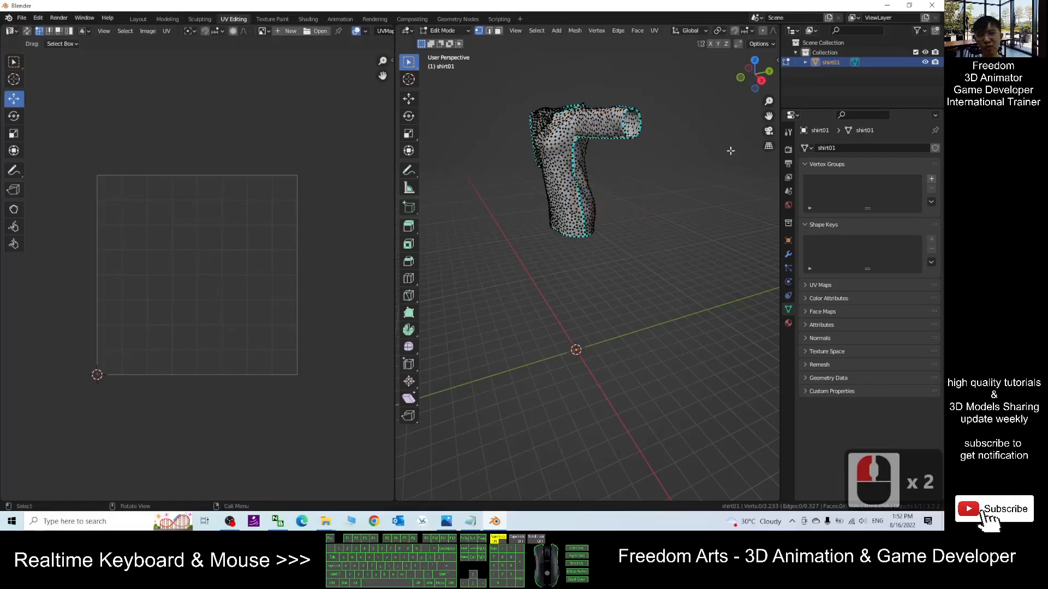
- Select the entire shirt mesh and nudge both UV islands slightly within the tile
double_click(588, 197)
left_click_drag(307, 384, 73, 244)
left_click(631, 208)
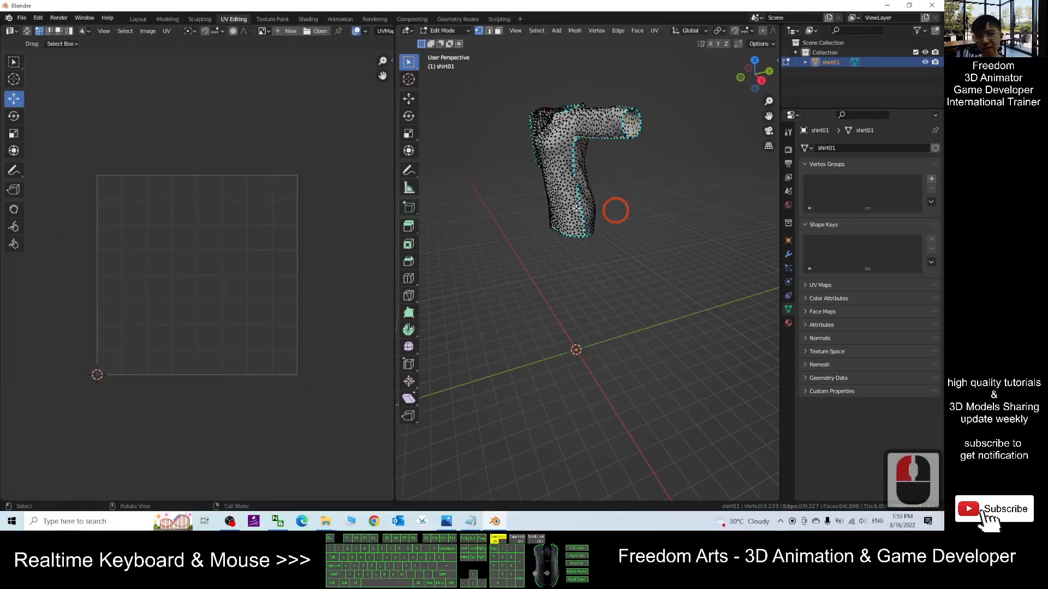
left_click(661, 269)
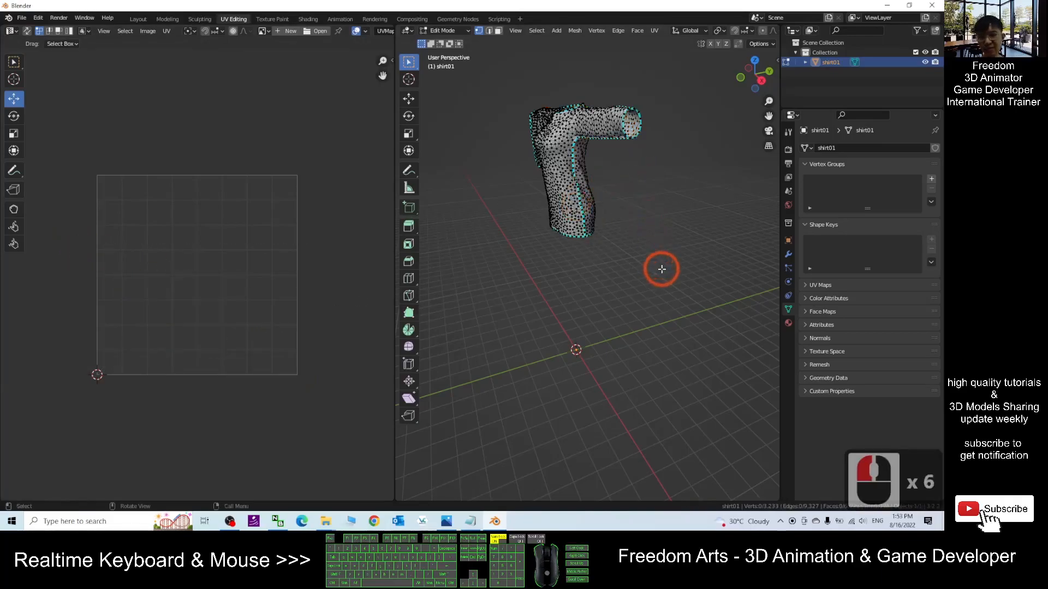
key("a")
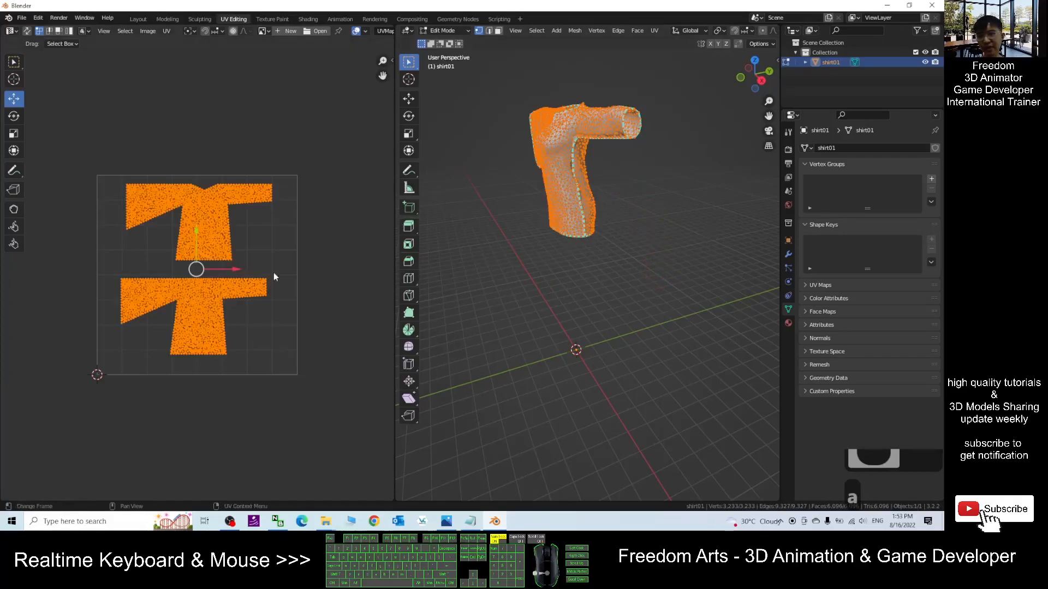
left_click_drag(196, 269, 202, 278)
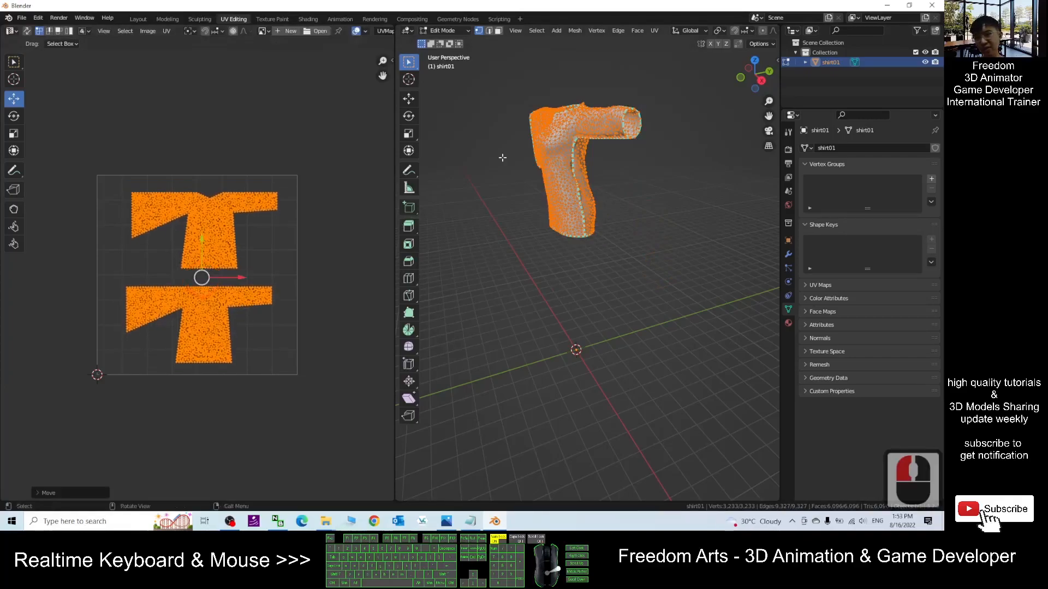
- Orbit and zoom around the shirt in the 3D view to inspect its front and back pieces
scroll(528, 162, "up", 2)
middle_click_drag(598, 179, 696, 266, "shift")
left_click(608, 257)
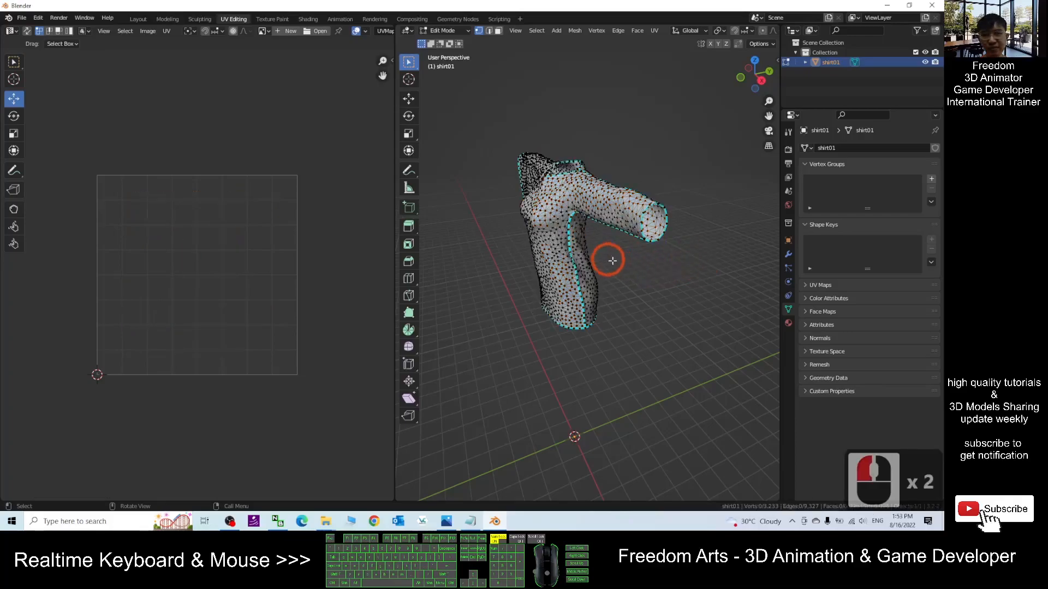
left_click(539, 212)
left_click(645, 279)
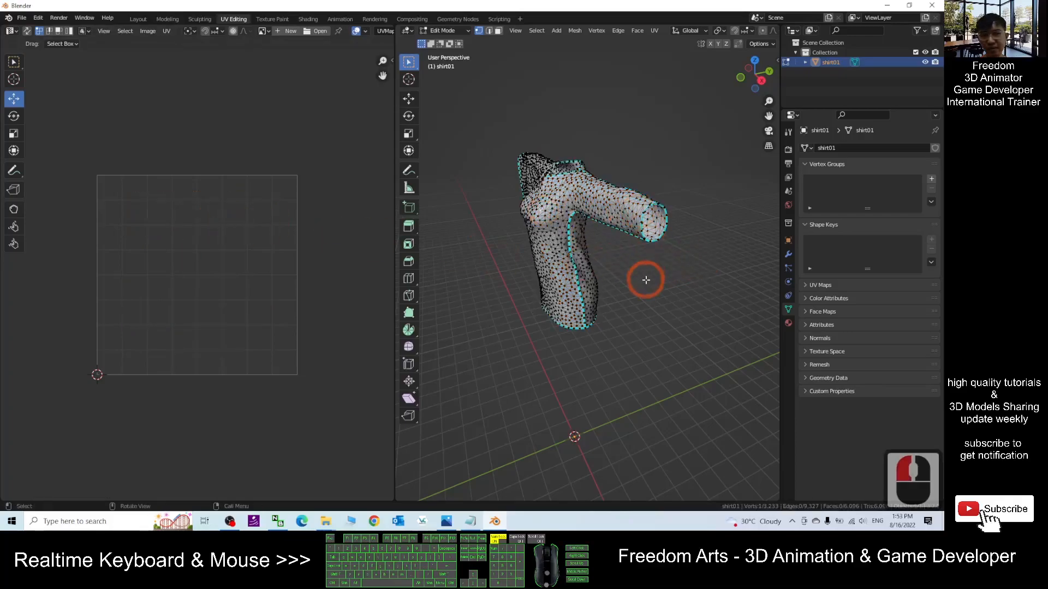
key("a")
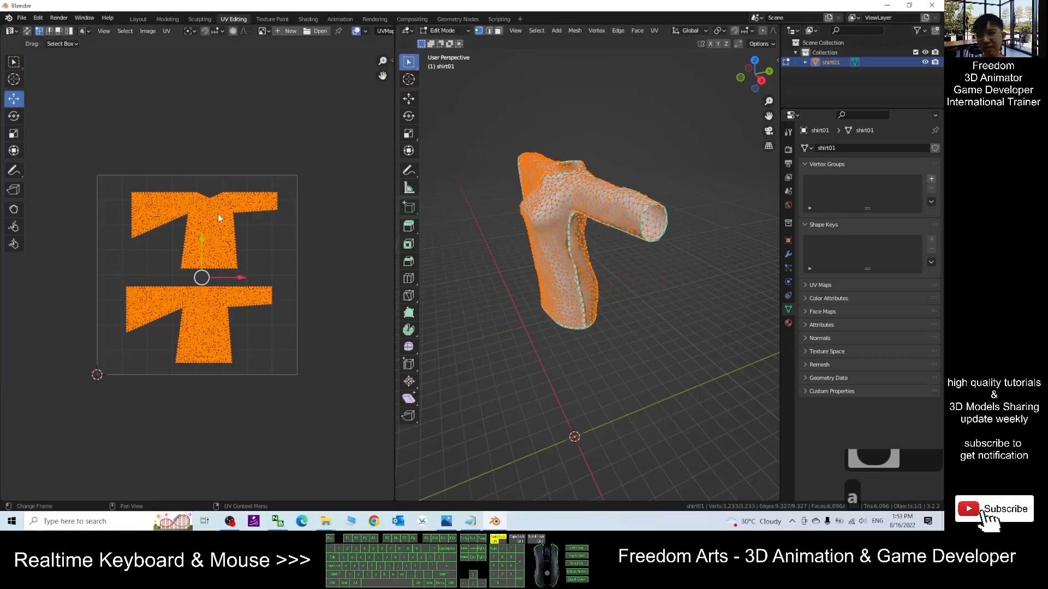
scroll(218, 218, "up", 2)
mouse_move(697, 312)
middle_mouse_down()
mouse_move(569, 297)
mouse_move(698, 308)
mouse_move(654, 323)
middle_mouse_up()
left_click(653, 325)
left_click_drag(583, 235, 597, 283)
left_click(539, 329)
left_click(558, 284)
- Select the linked back piece of the shirt and mirror its UV island along X
key("l")
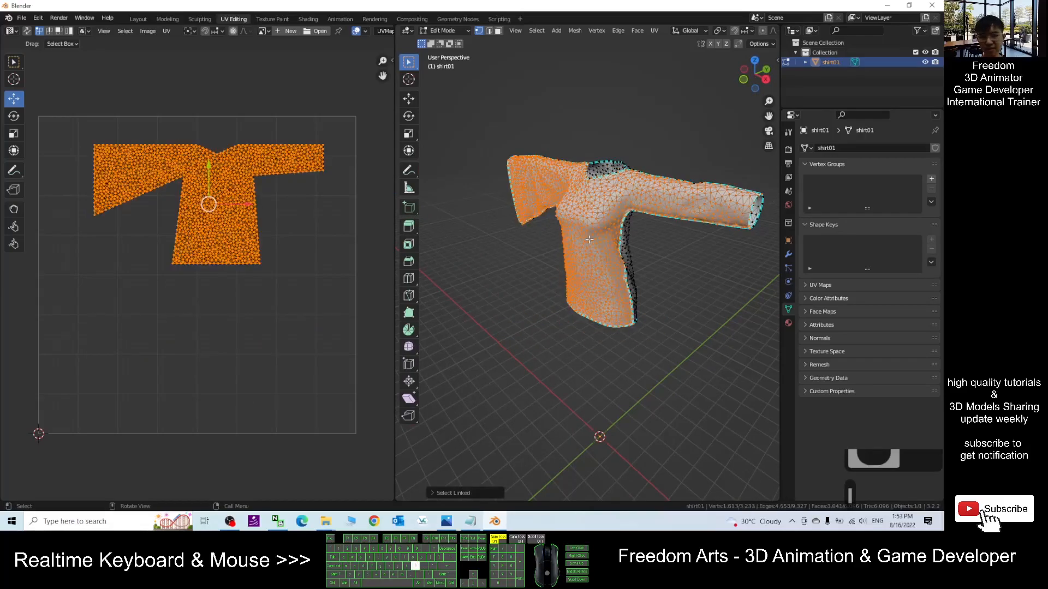
middle_click_drag(722, 324, 526, 215)
left_click(531, 211)
left_click(504, 208)
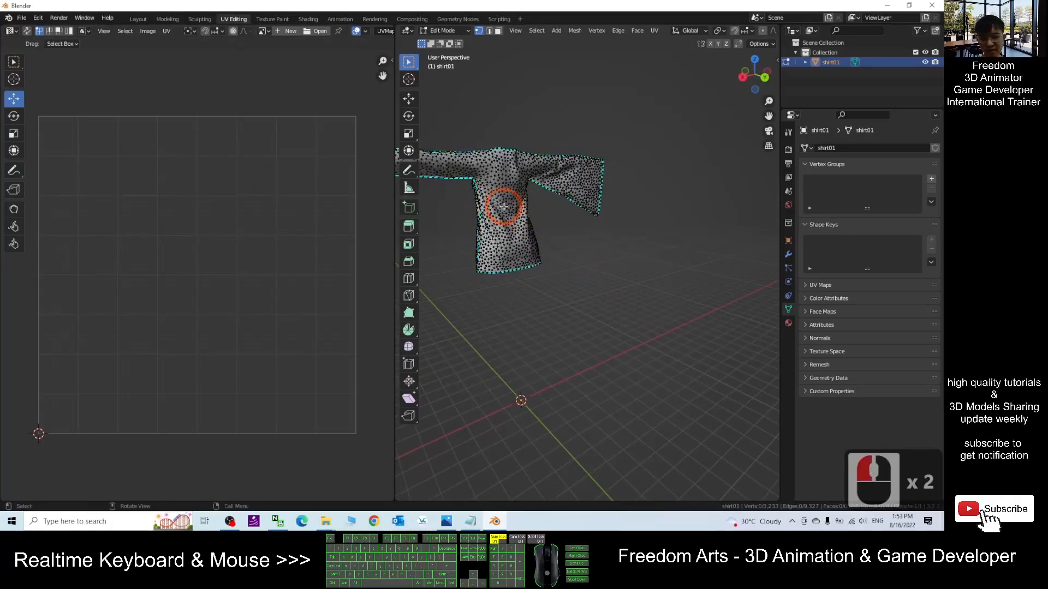
key("l")
middle_click_drag(573, 348, 549, 347)
middle_click_drag(607, 333, 650, 398, "shift")
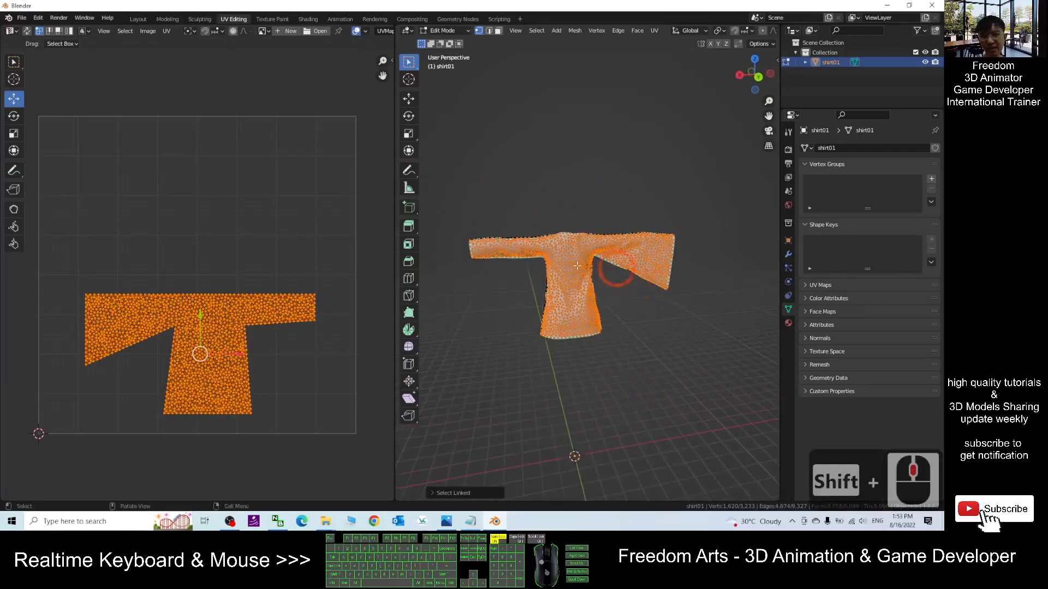
scroll(206, 360, "up", 2)
scroll(207, 349, "down", 2)
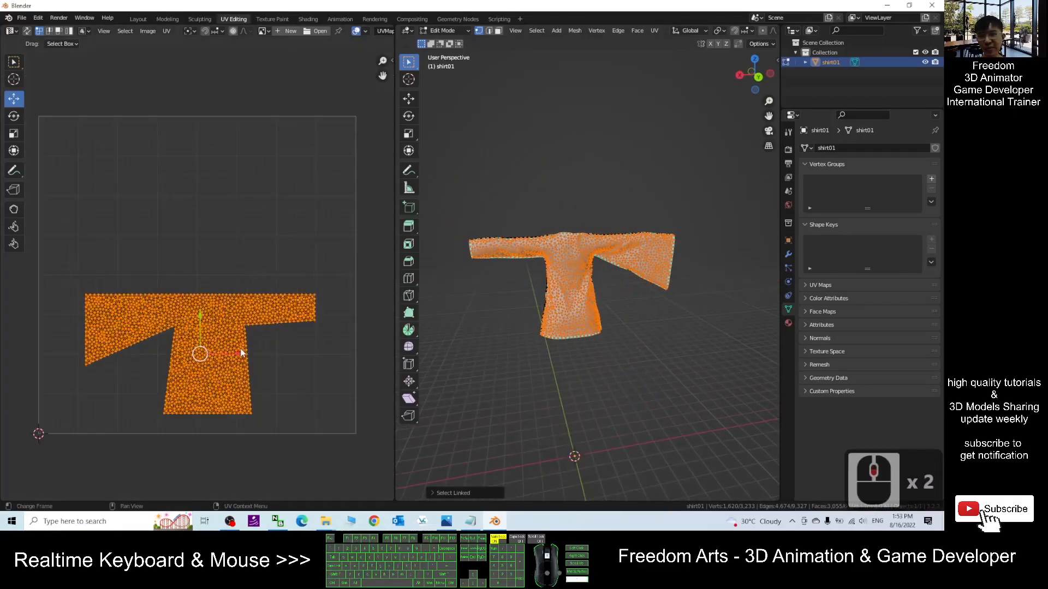
right_click(217, 322)
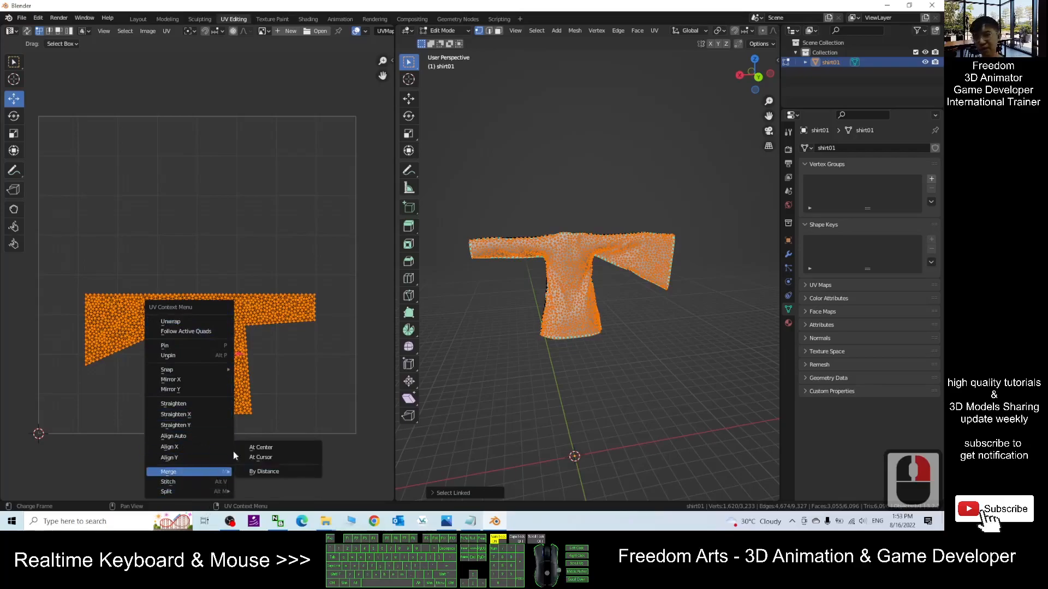
left_click(170, 379)
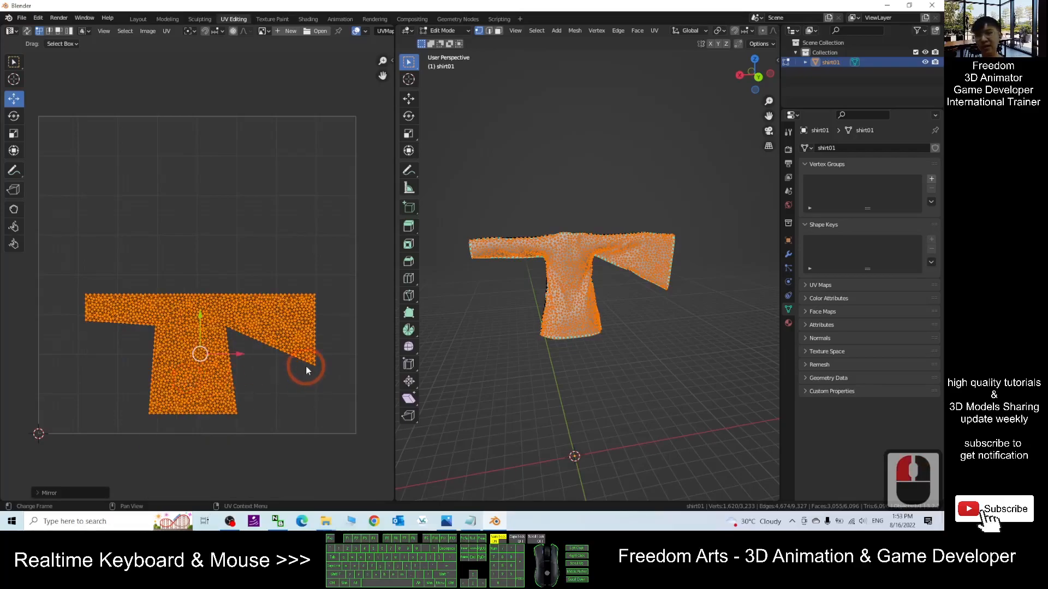
- Select the whole shirt again and shift both UV islands slightly to centre them in the tile
left_click(586, 378)
left_click(526, 376)
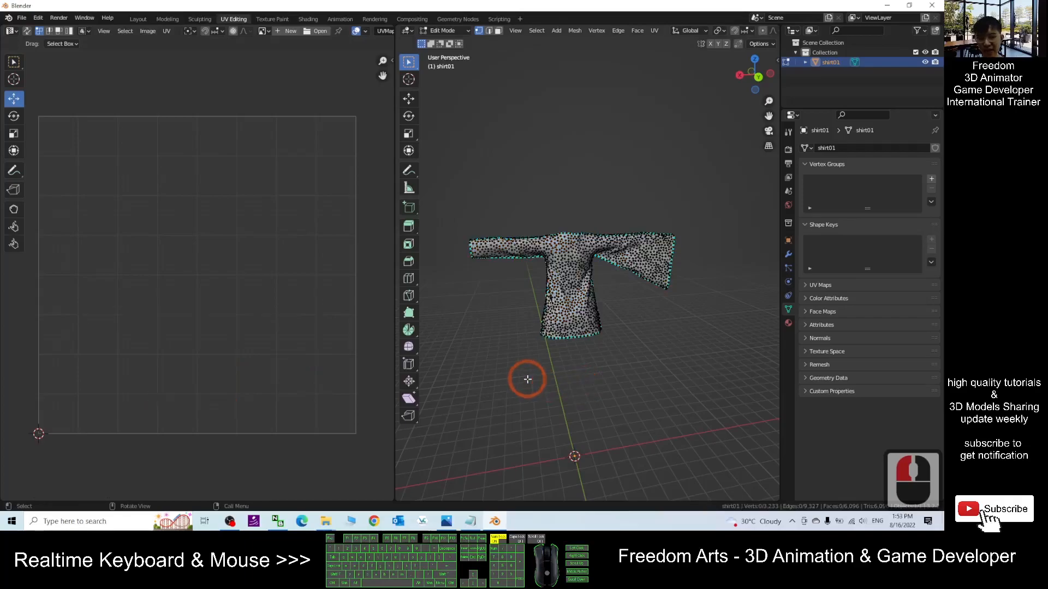
key("a")
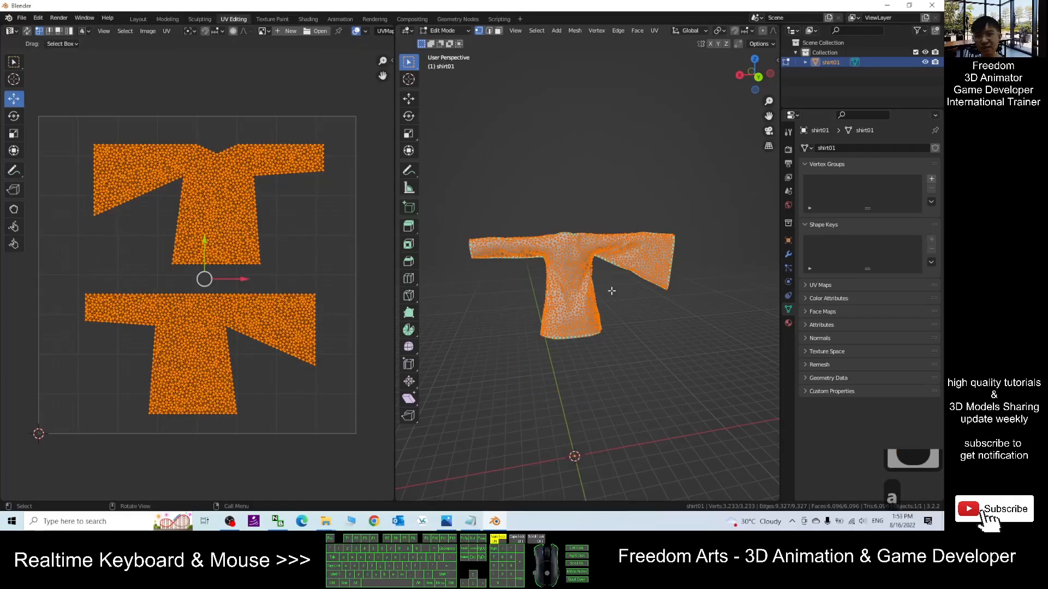
middle_click_drag(480, 398, 664, 308)
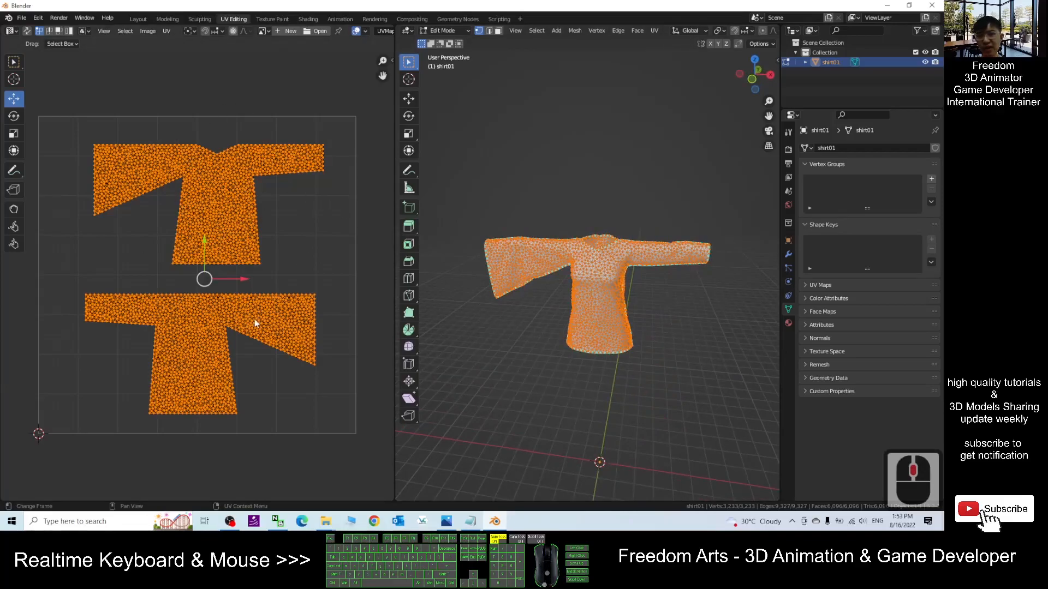
left_click_drag(212, 280, 194, 273)
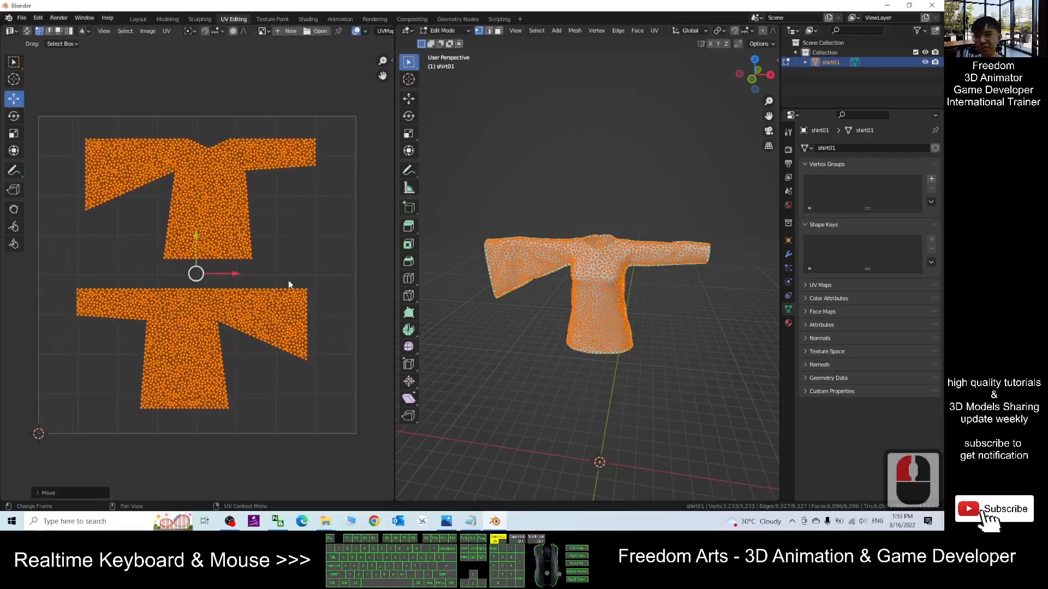
- Inspect the shirt's UV islands and its mesh in the 3D view from another angle
left_click(306, 288)
left_click(212, 312)
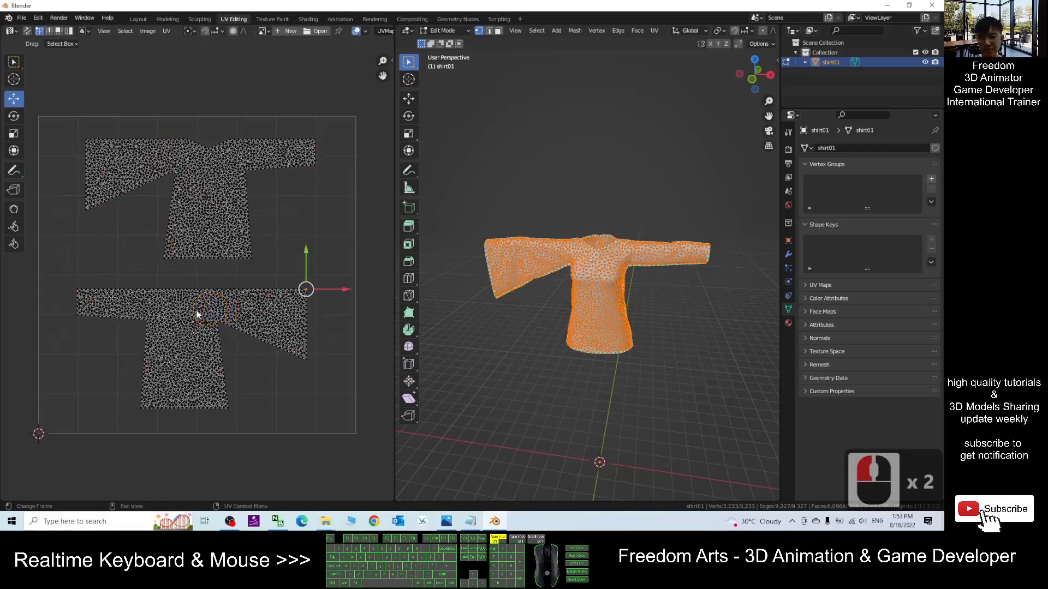
double_click(197, 313)
left_click_drag(191, 347, 203, 349)
double_click(328, 435)
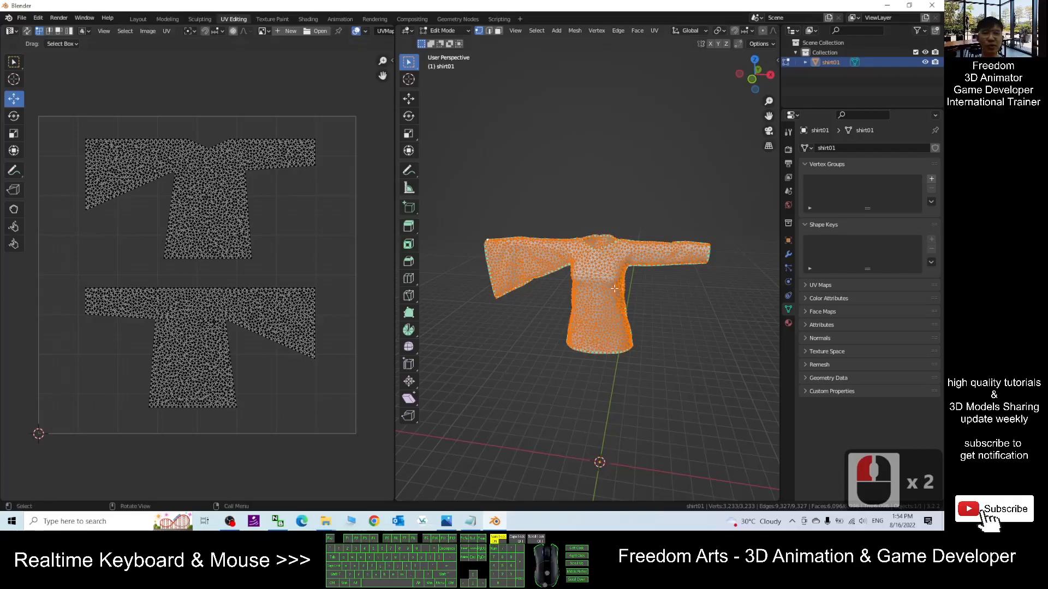
scroll(670, 322, "up", 2)
scroll(676, 324, "down", 1)
middle_click_drag(712, 354, 703, 361)
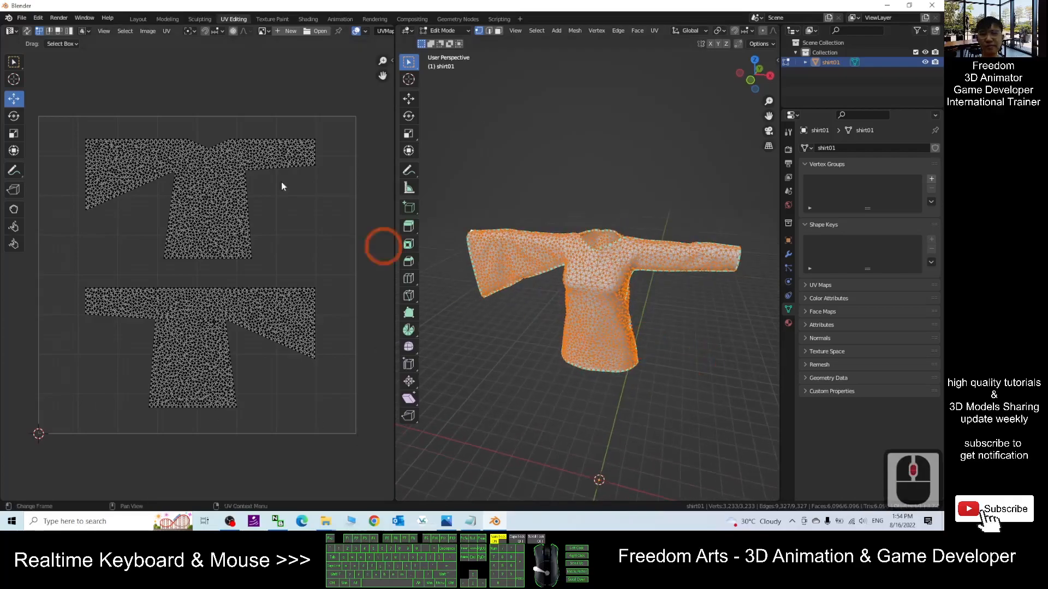
- Select the entire shirt mesh and all of its UV islands
left_click(310, 213)
left_click(312, 220)
left_click(312, 218)
left_click(313, 218)
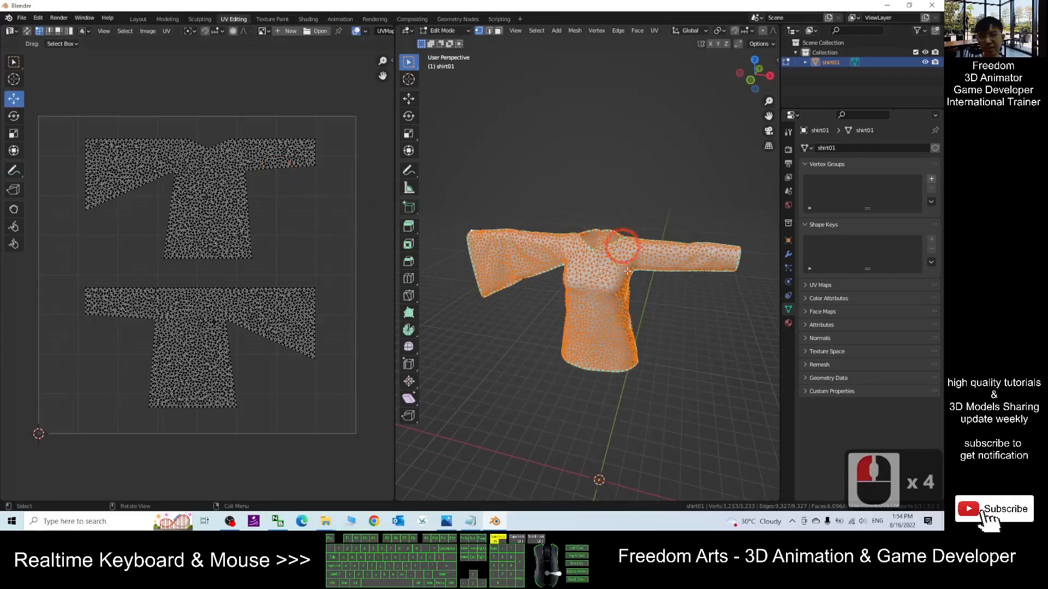
left_click(702, 329)
key("a")
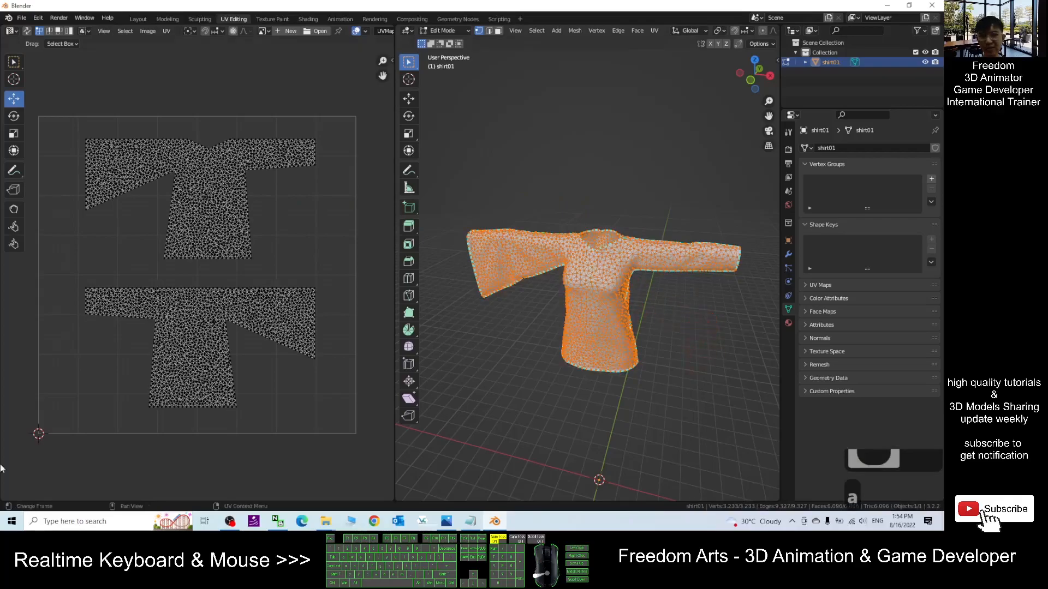
left_click(300, 264)
key("a")
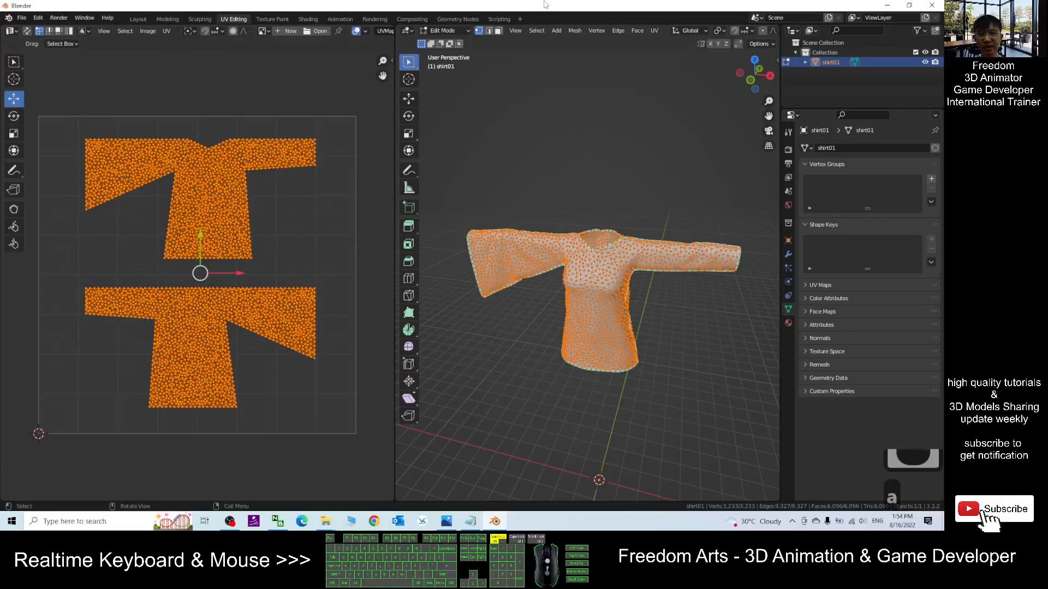
- Open the Export UV Layout dialog for the shirt's UVs
left_click_drag(549, 5, 827, 148)
left_click(469, 174)
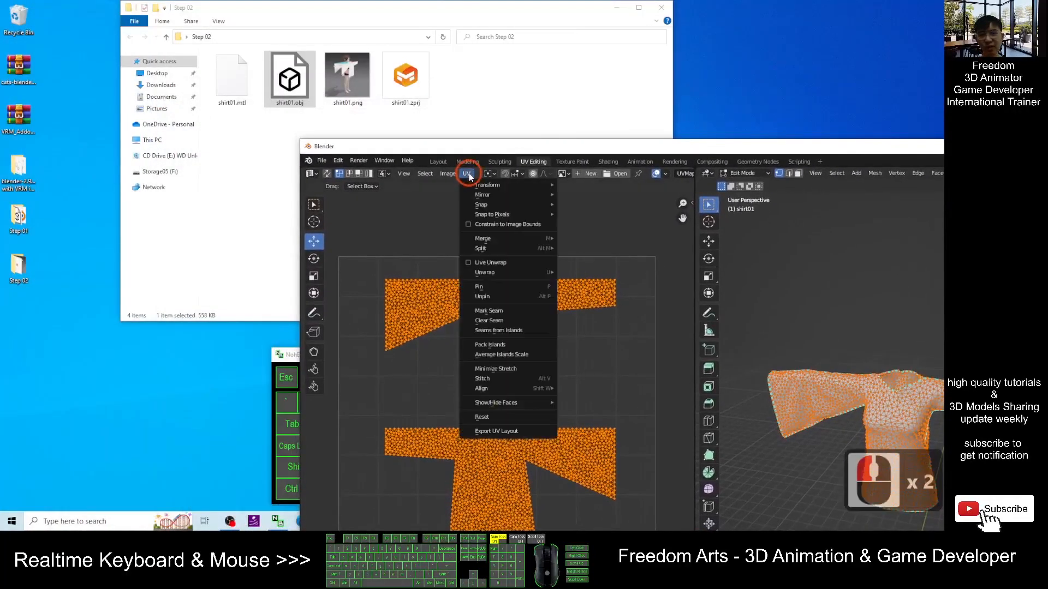
left_click(497, 432)
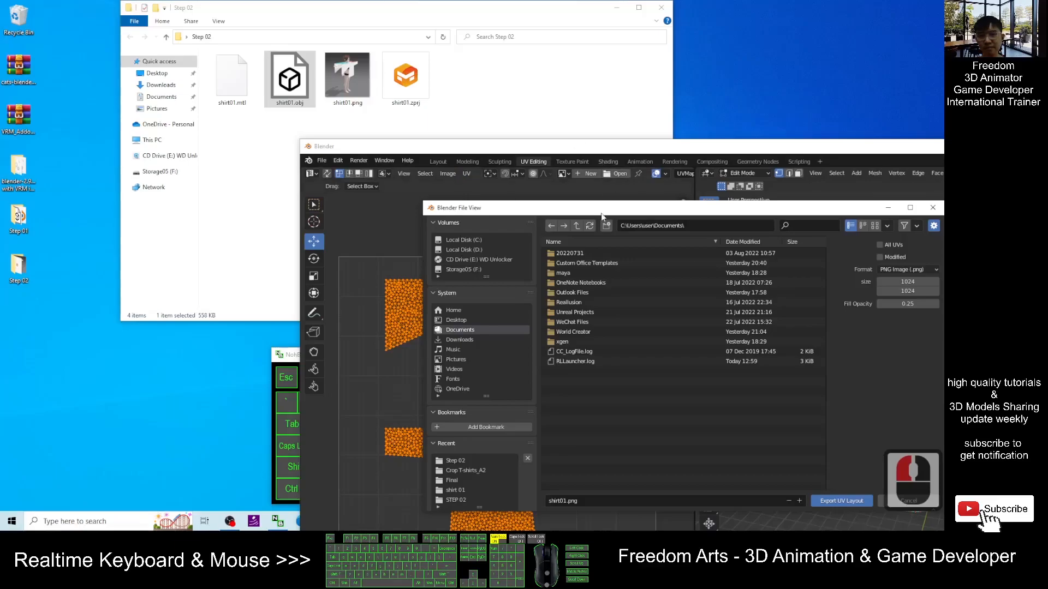
left_click_drag(603, 216, 572, 185)
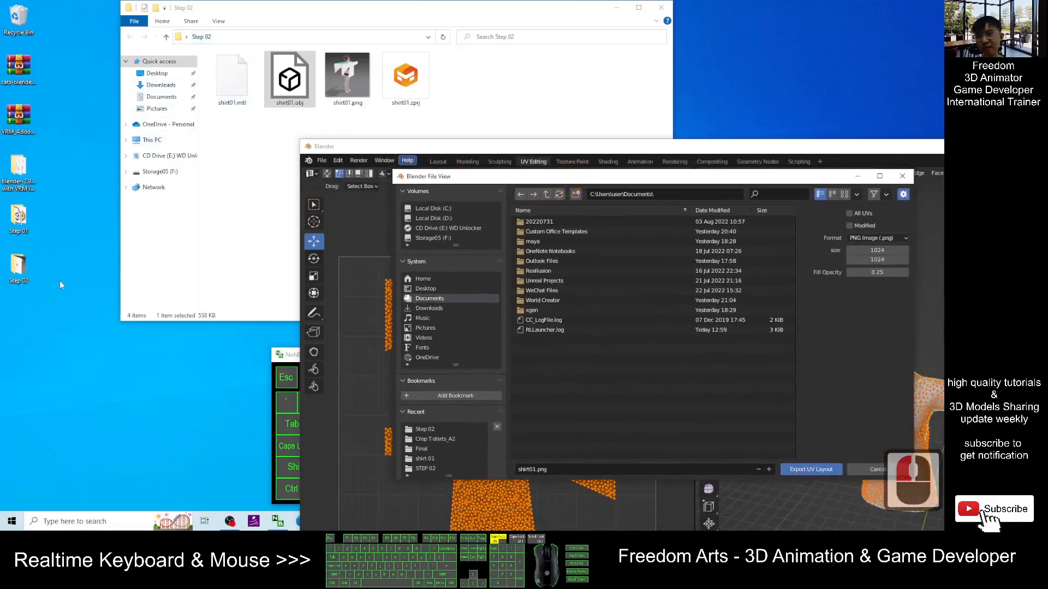
- Close the Step 02 folder window and create a new desktop folder named Step 03, then open it
left_click(662, 9)
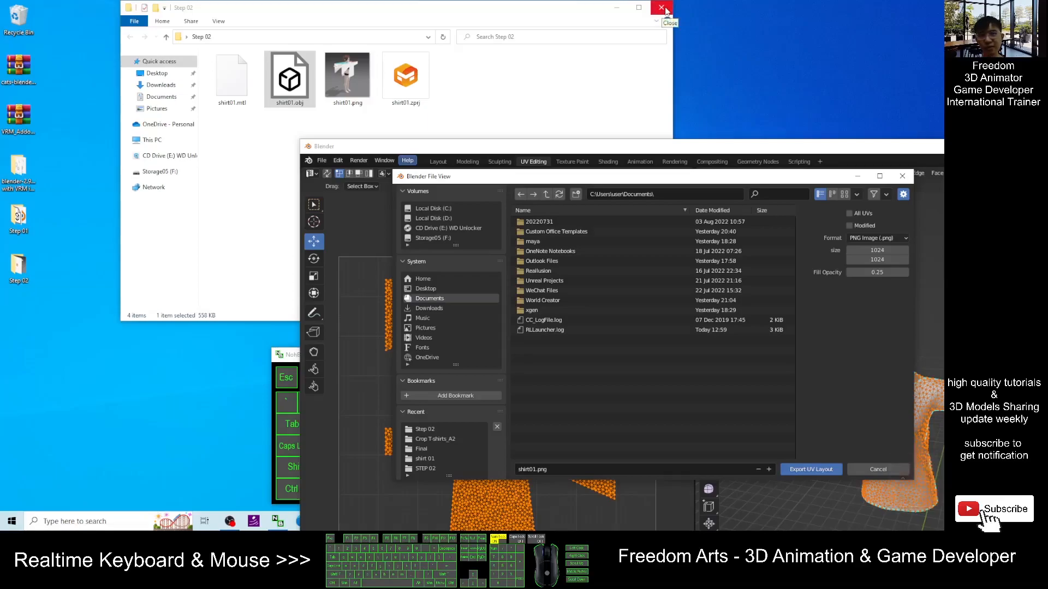
right_click(29, 319)
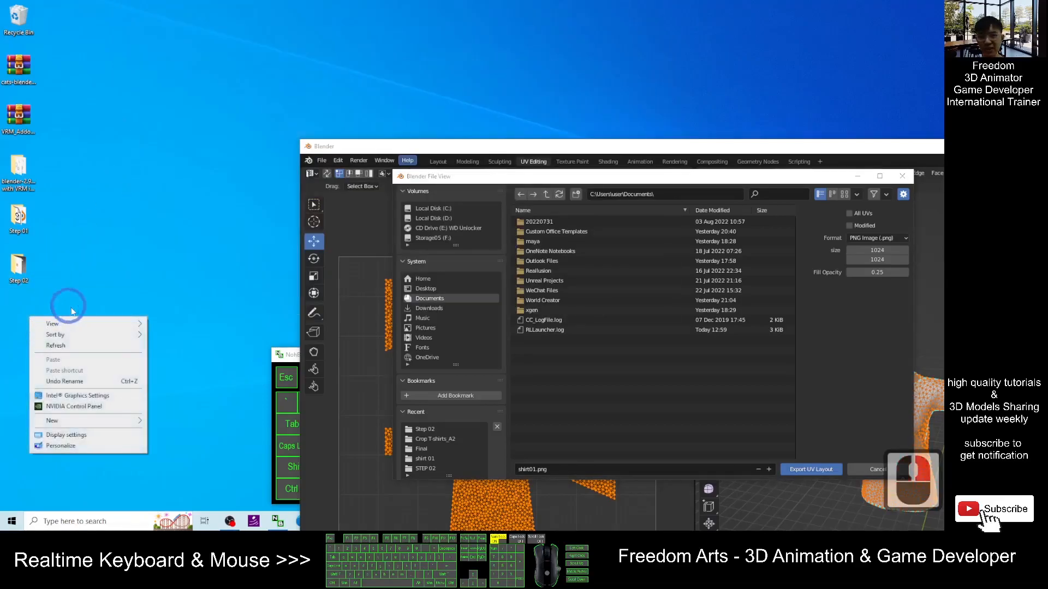
mouse_move(81, 420)
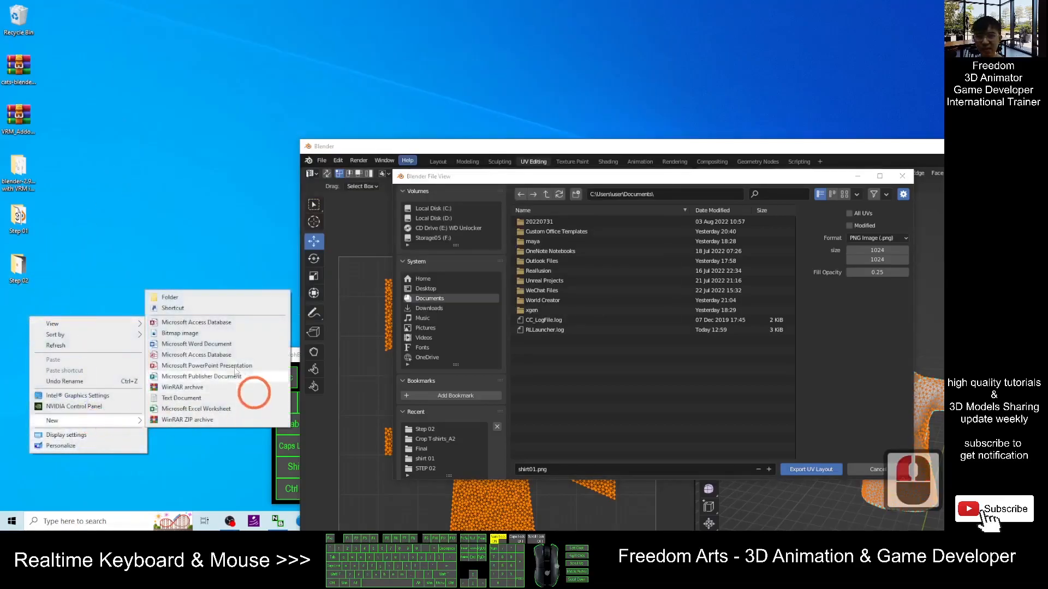
left_click(164, 297)
type("Step 03")
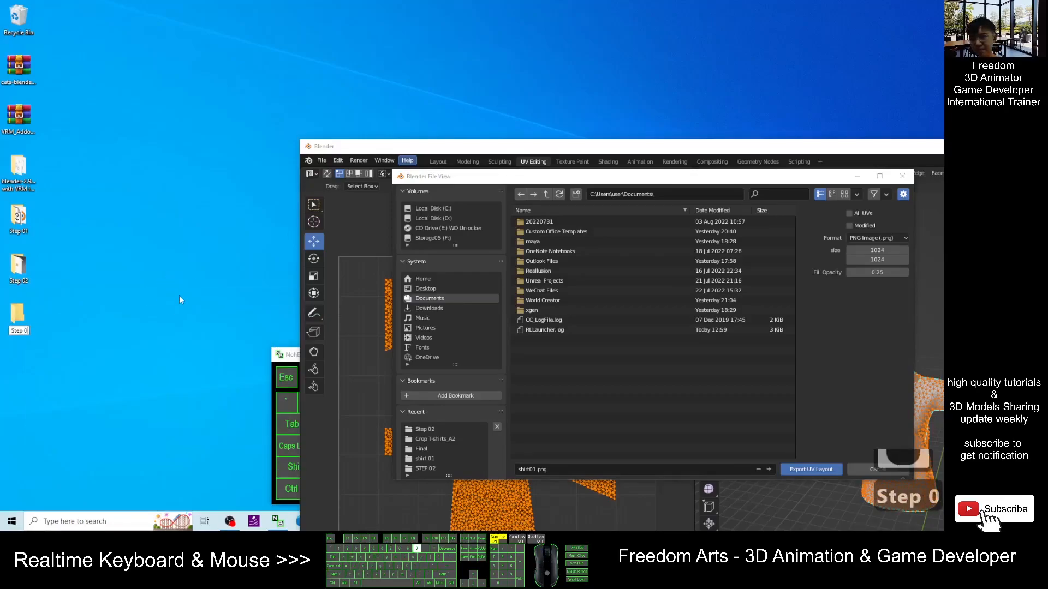
key("Return")
key("Return")
- Copy the Step 03 folder path and use it as the UV layout export directory
left_click_drag(408, 38, 295, 39)
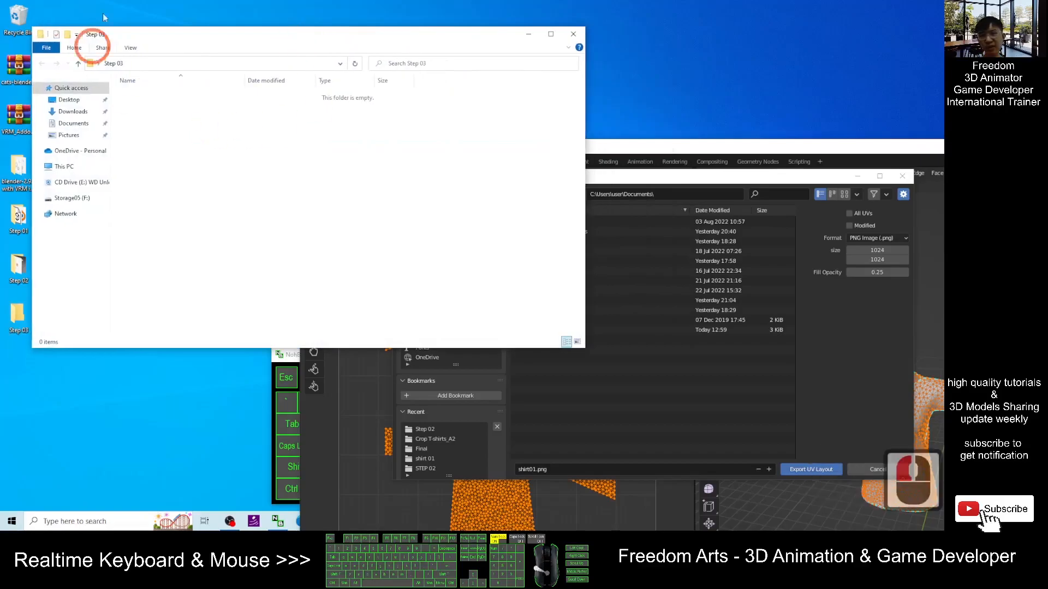
left_click(180, 63)
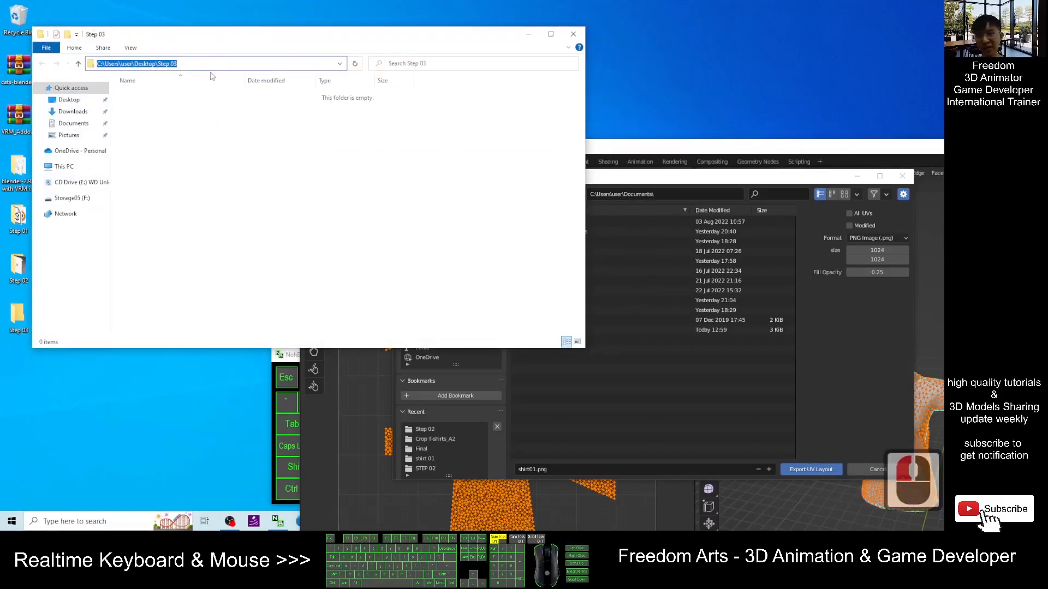
key("ctrl+c")
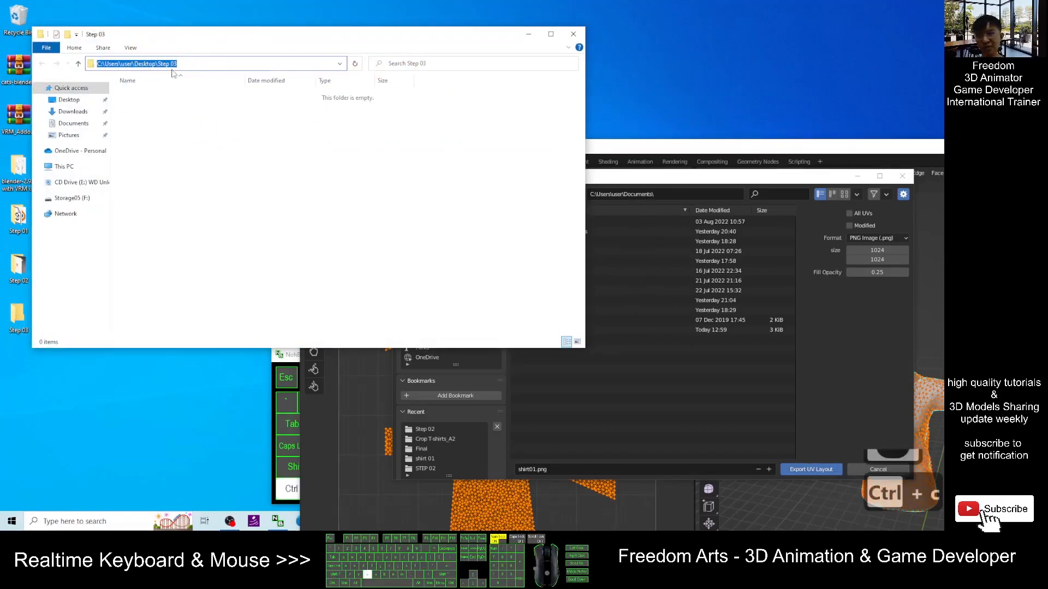
left_click(604, 182)
double_click(677, 194)
key("ctrl+v")
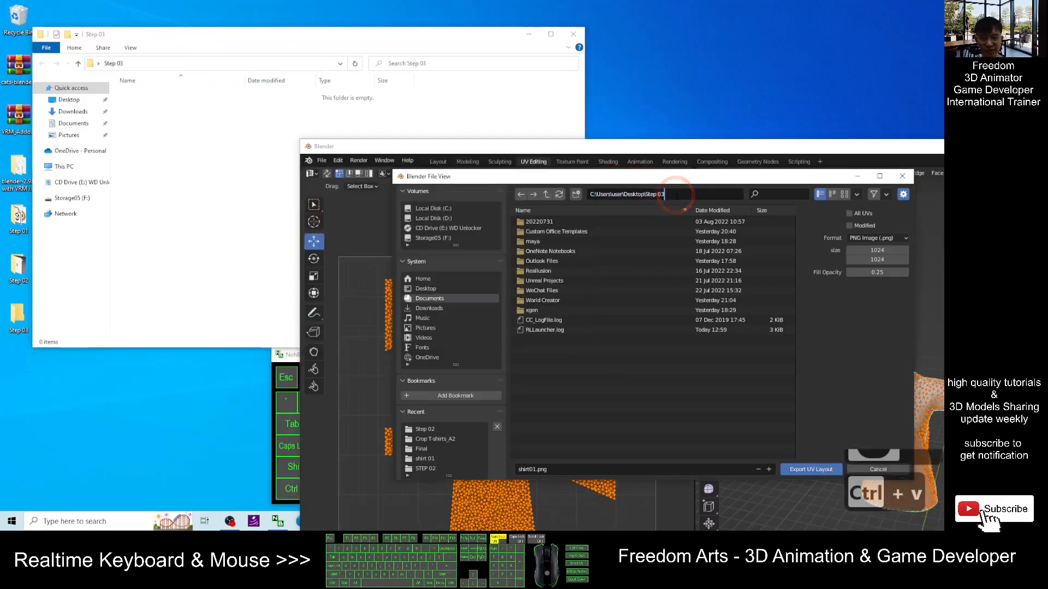
key("Return")
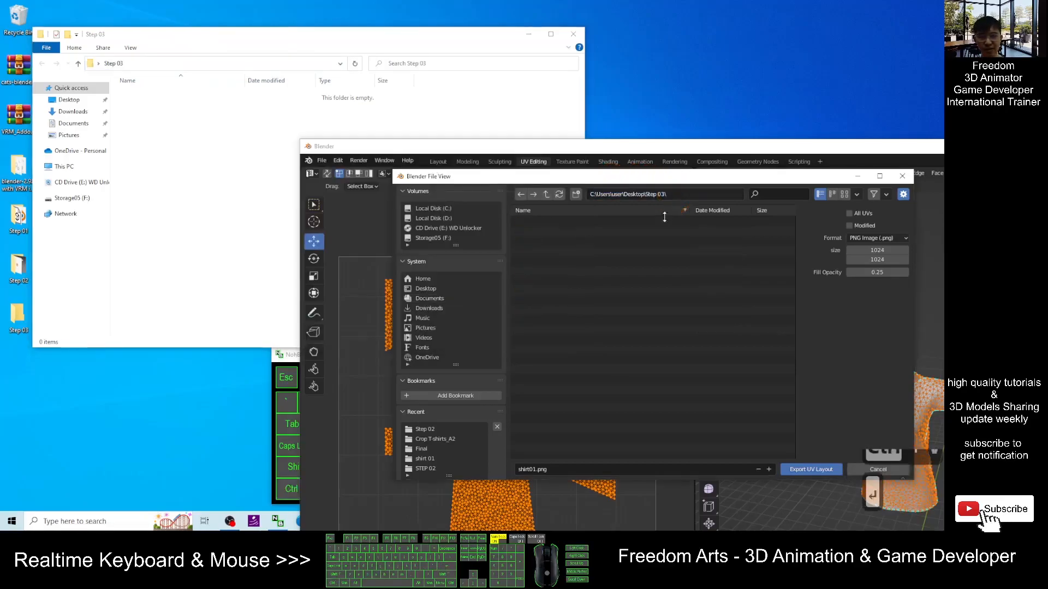
- Name the file shirt01 UV layout and export the UV layout
left_click(538, 470)
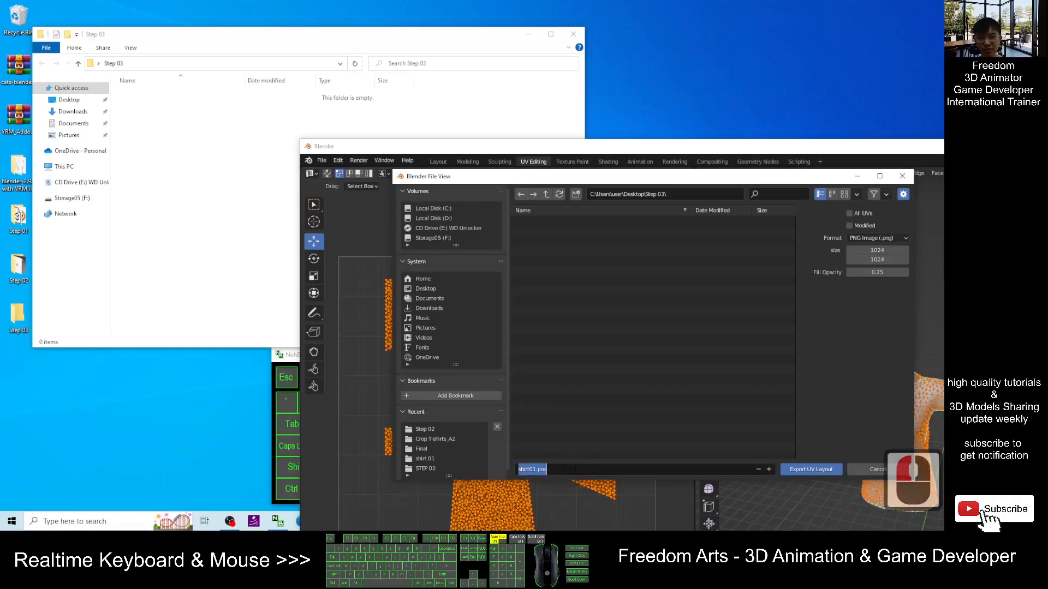
type("shirt01")
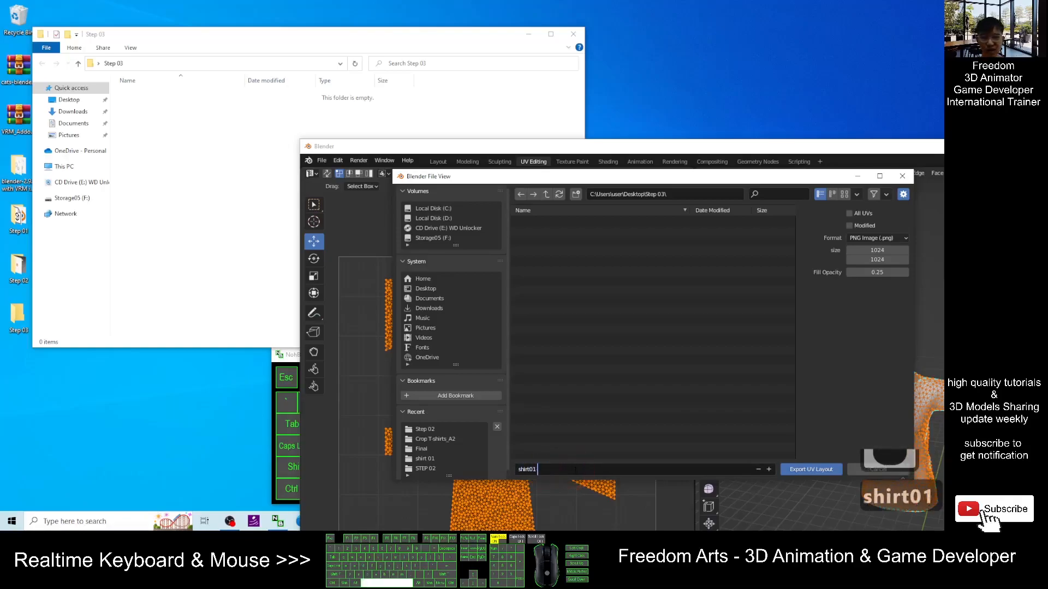
type(" UV layout")
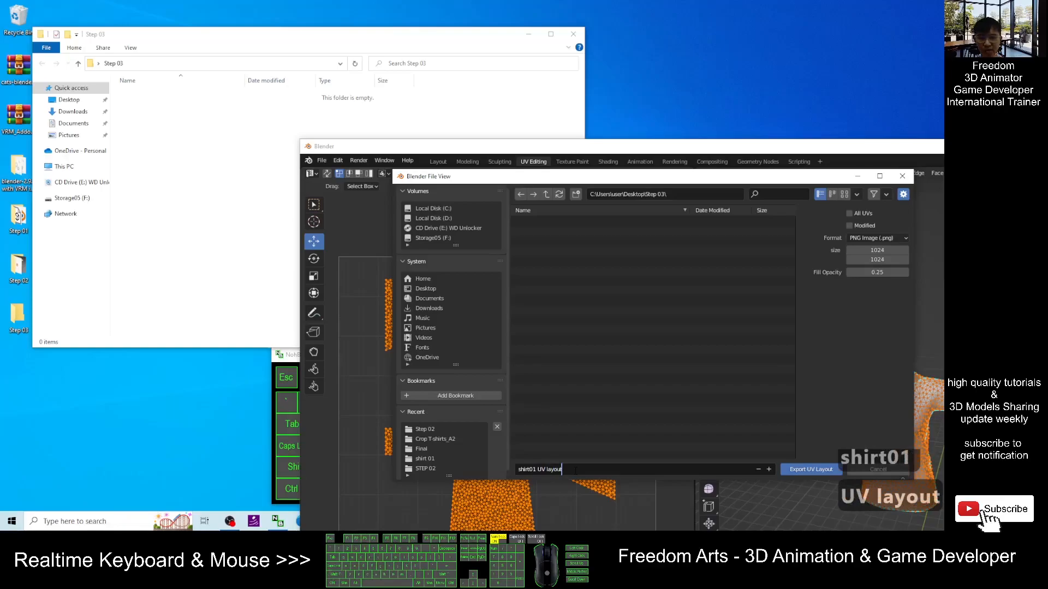
left_click(810, 469)
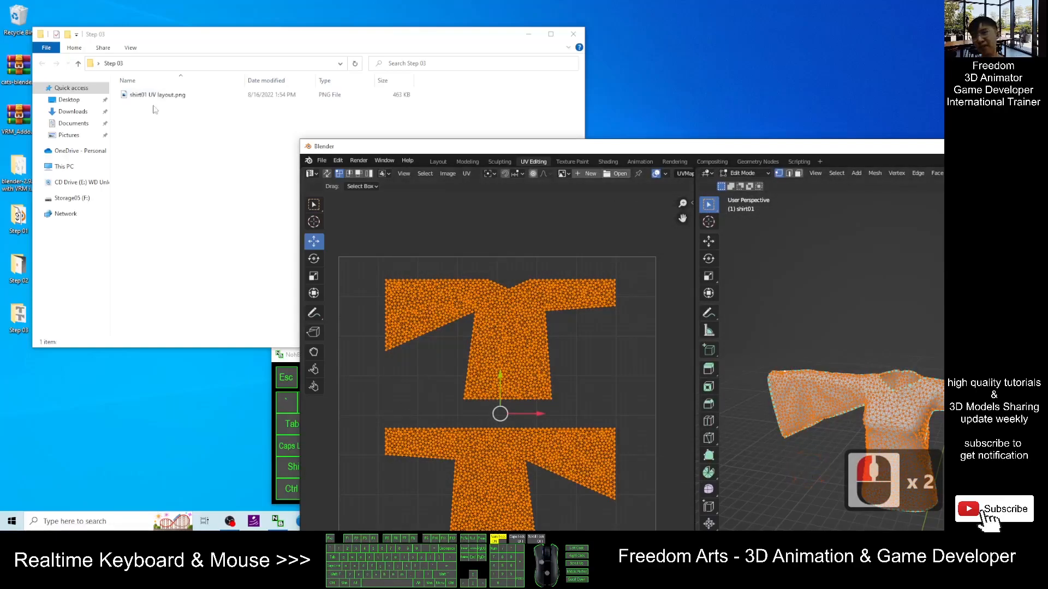
- Open the exported shirt01 UV layout.png image in Paint
left_click(182, 97)
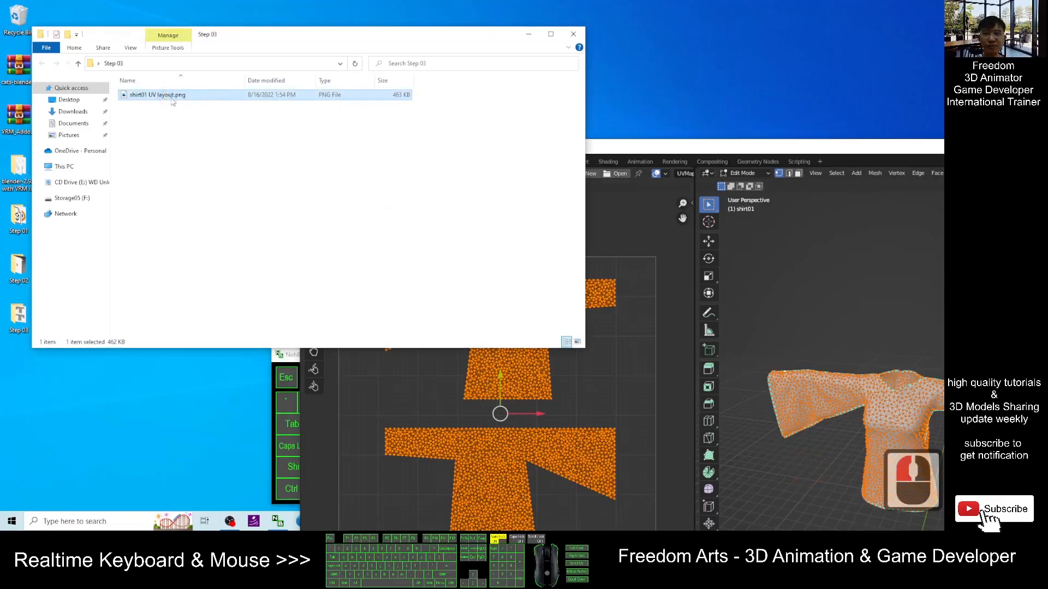
left_click_drag(730, 150, 428, 1)
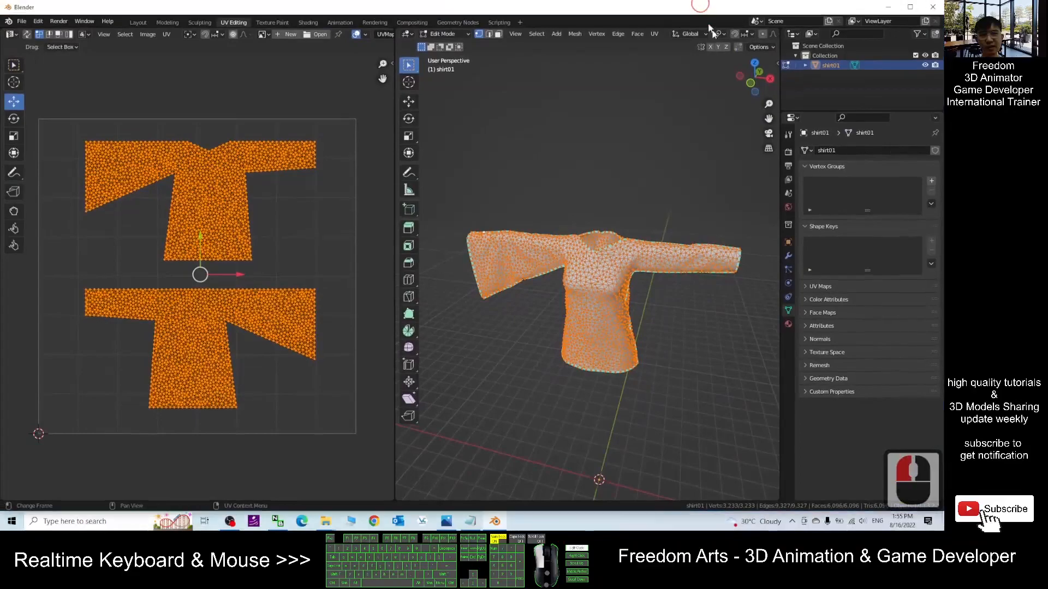
left_click(909, 5)
left_click(359, 45)
left_click_drag(359, 46, 395, 62)
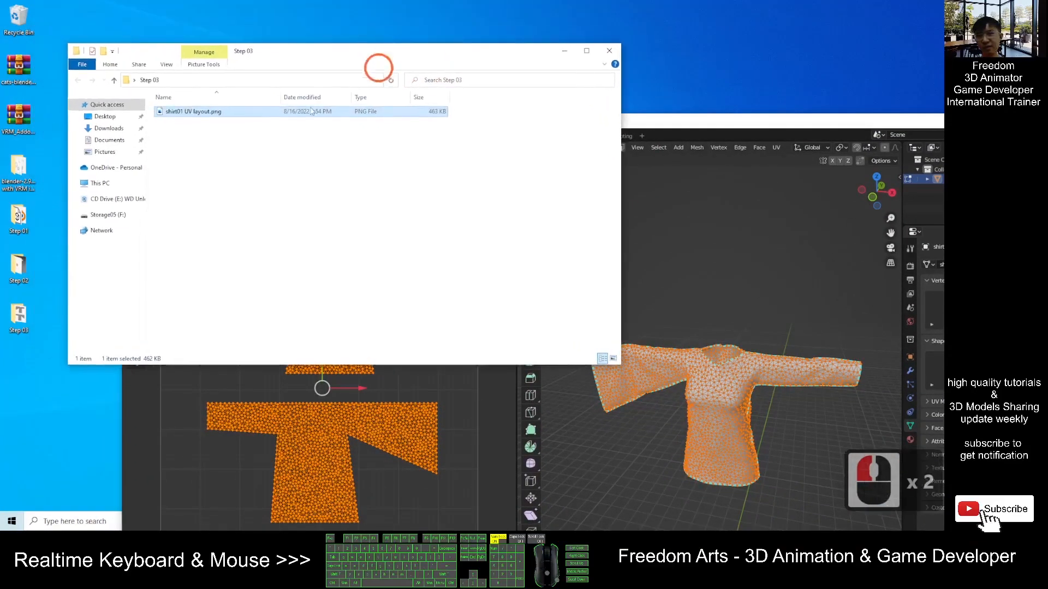
right_click(194, 111)
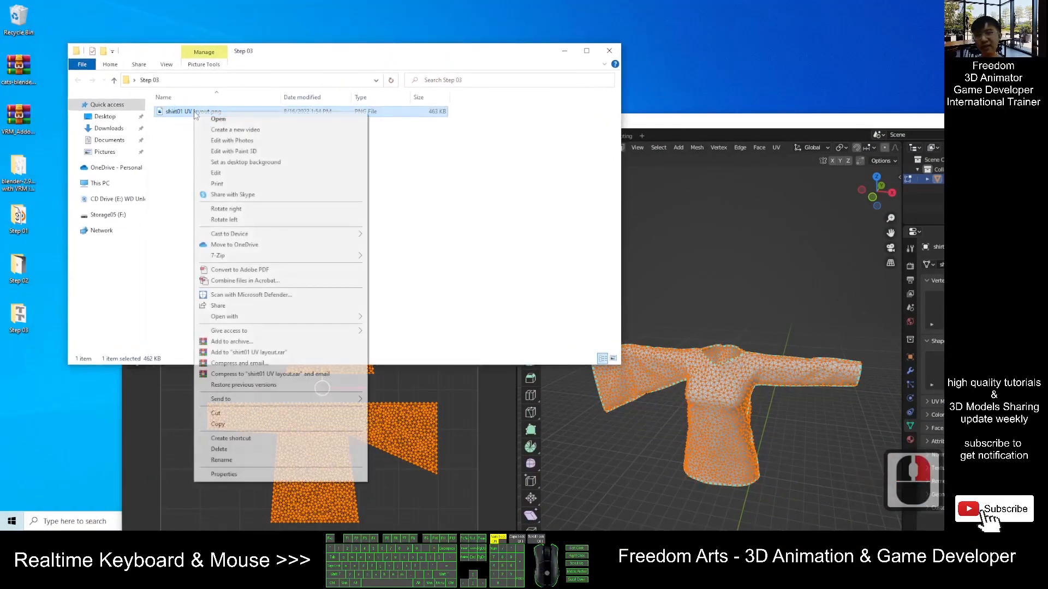
mouse_move(271, 320)
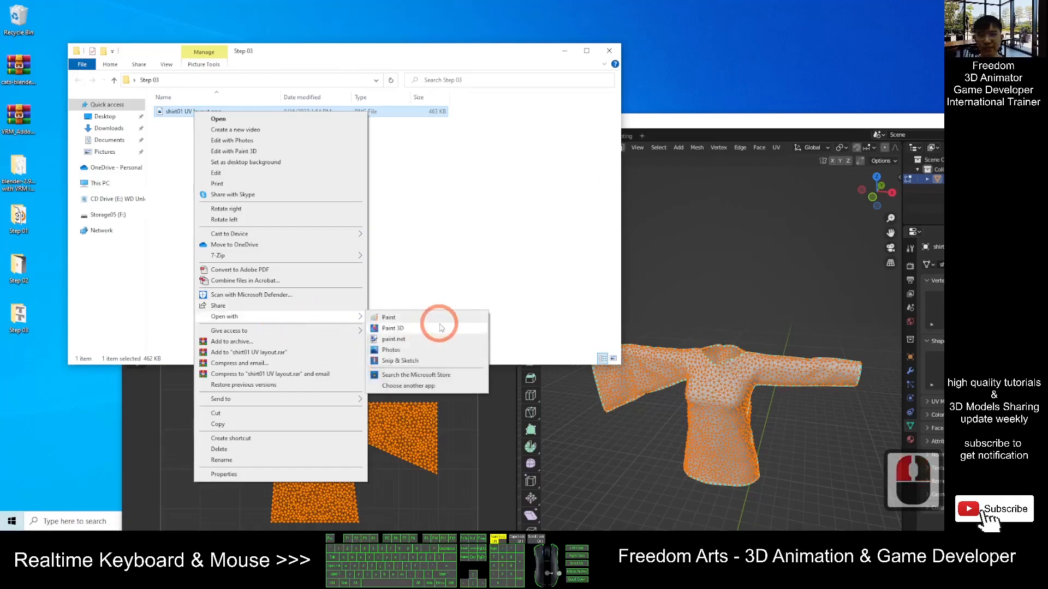
left_click(401, 320)
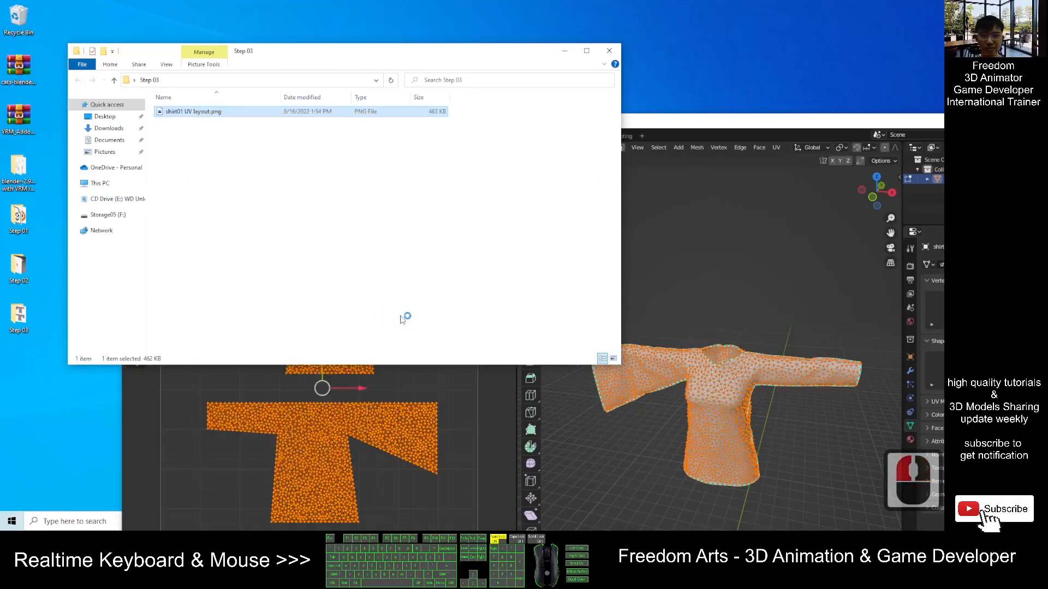
- Add an opaque text label reading Front on the upper shirt piece of the UV layout
scroll(399, 315, "down", 2)
scroll(80, 135, "up", 3)
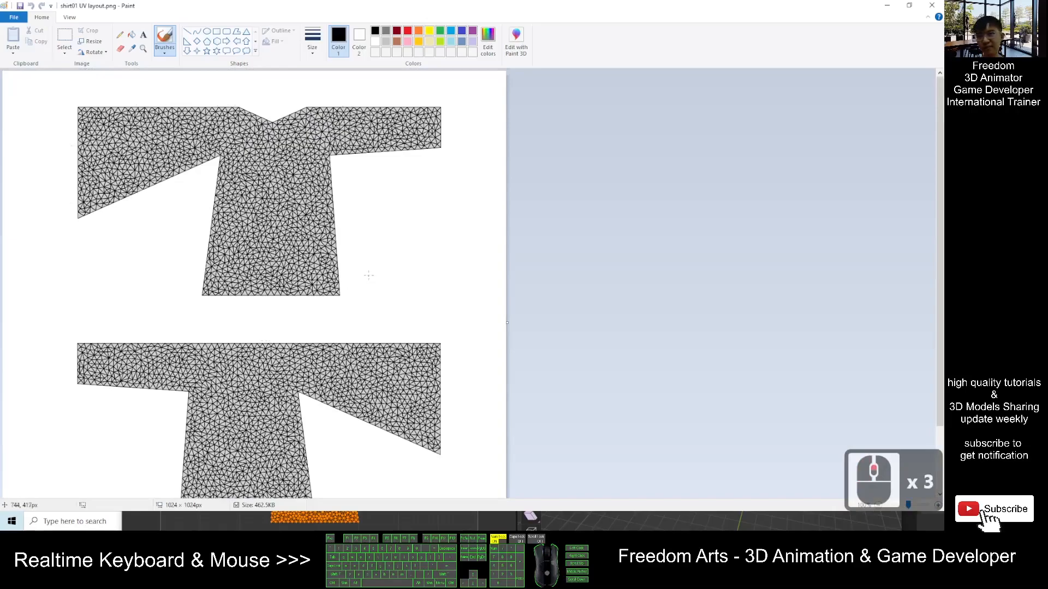
left_click(143, 35)
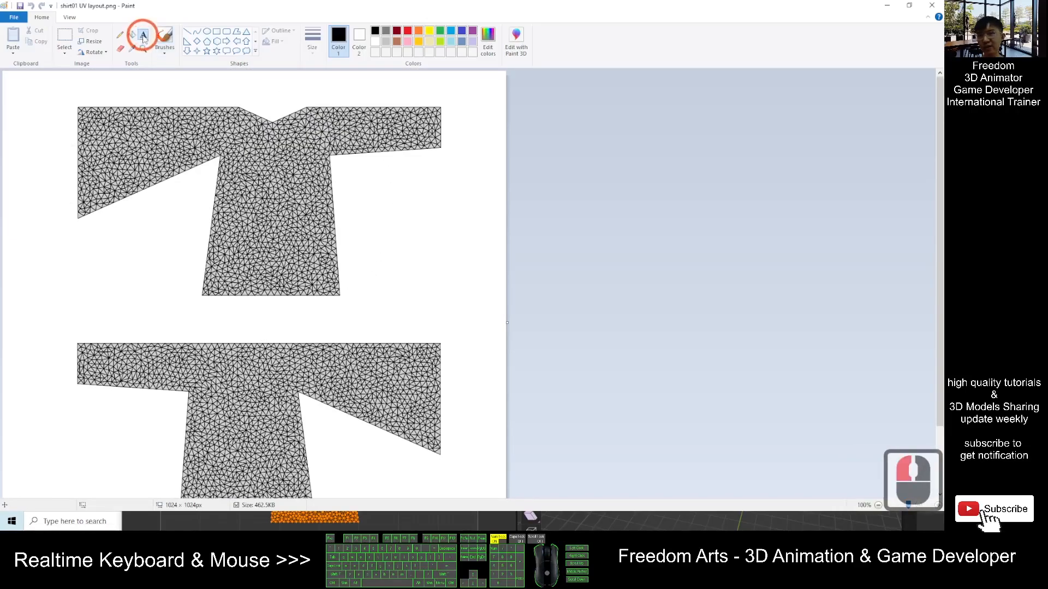
left_click(208, 134)
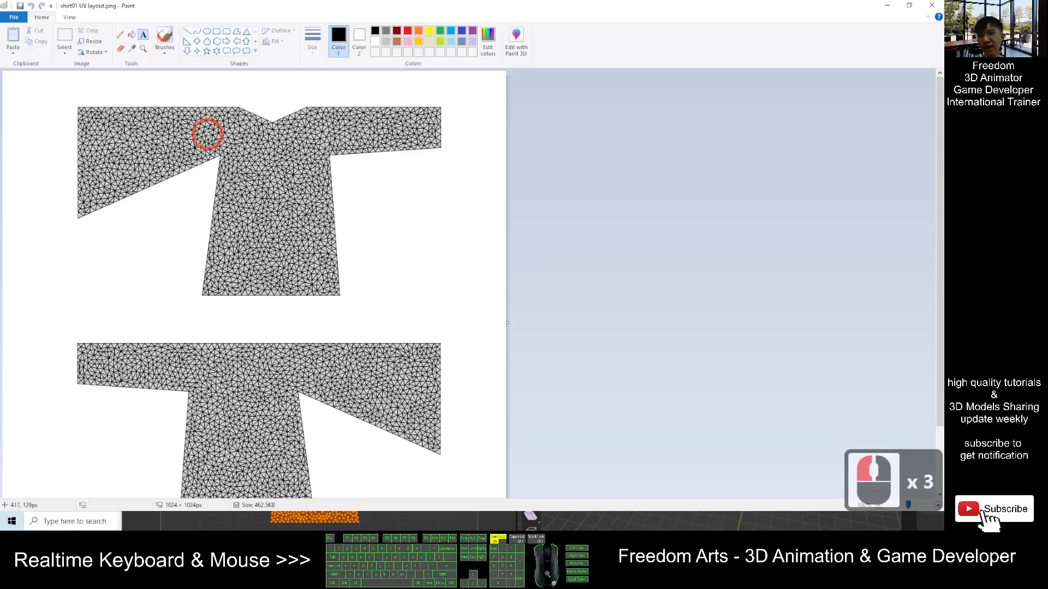
left_click(236, 189)
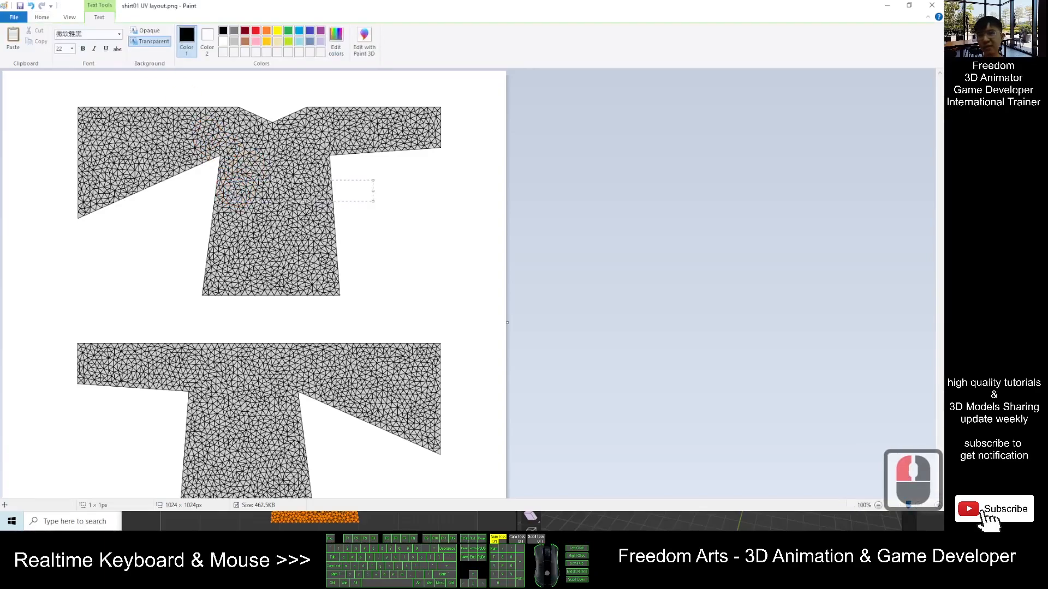
left_click(146, 30)
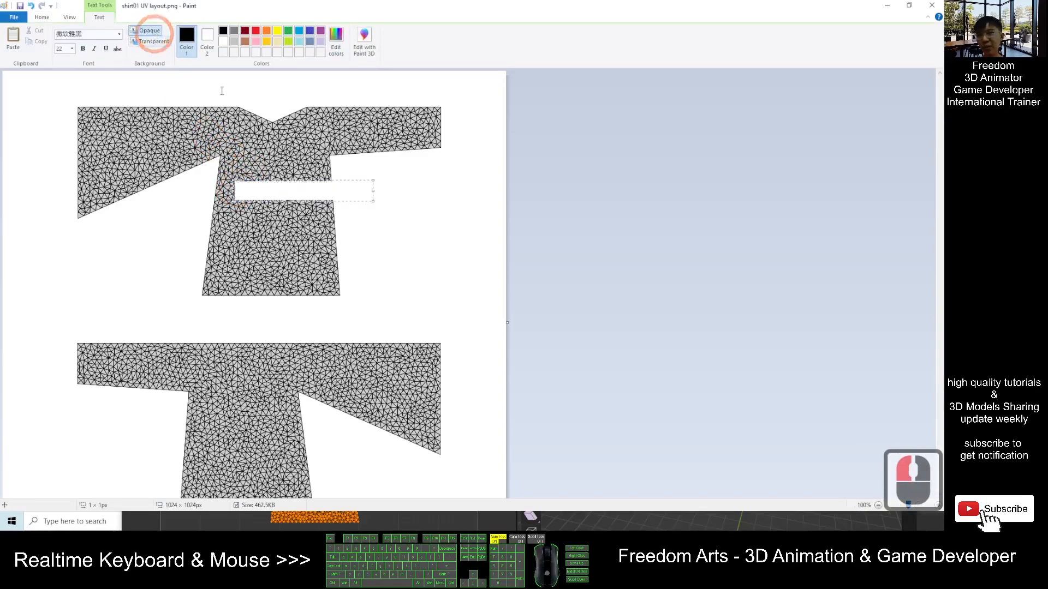
left_click(263, 197)
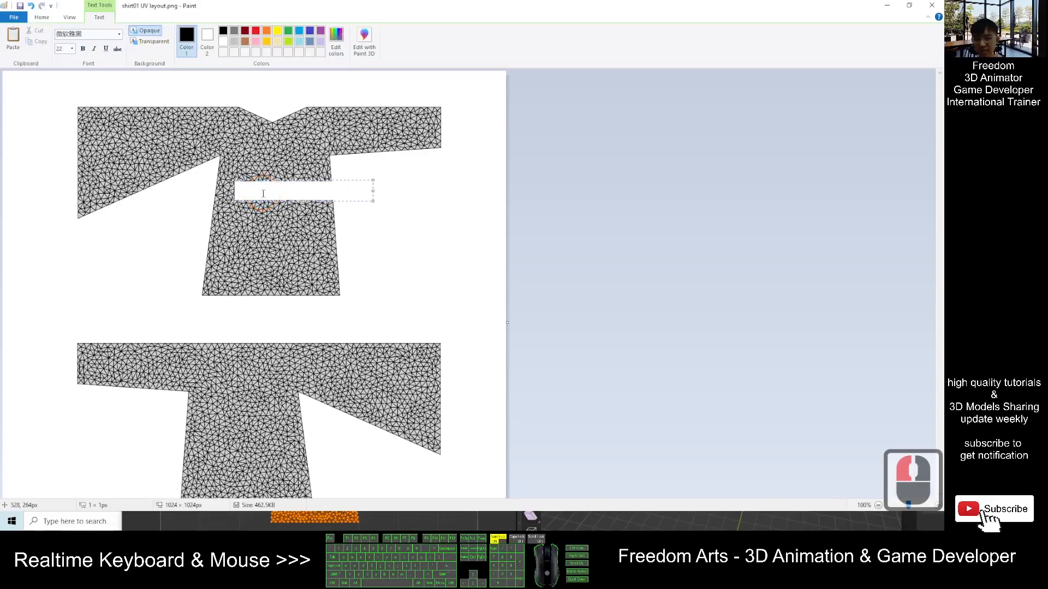
type("Front")
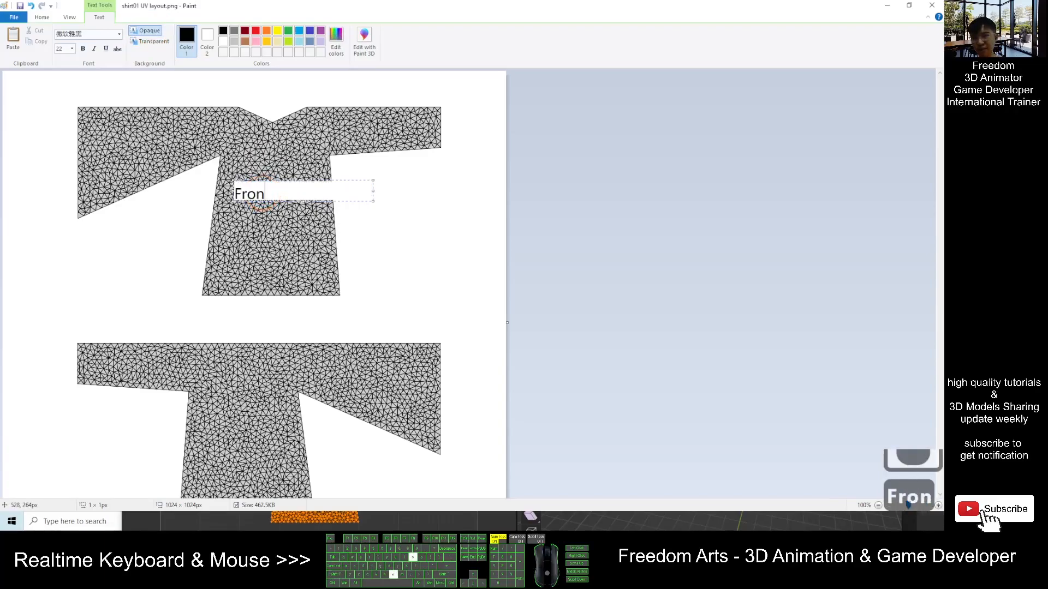
- Retype the front label as FRONT in capitals and narrow its text box to fit the word
key("BackSpace")
key("BackSpace")
key("BackSpace")
key("BackSpace")
key("BackSpace")
key("BackSpace")
key("Caps_Lock")
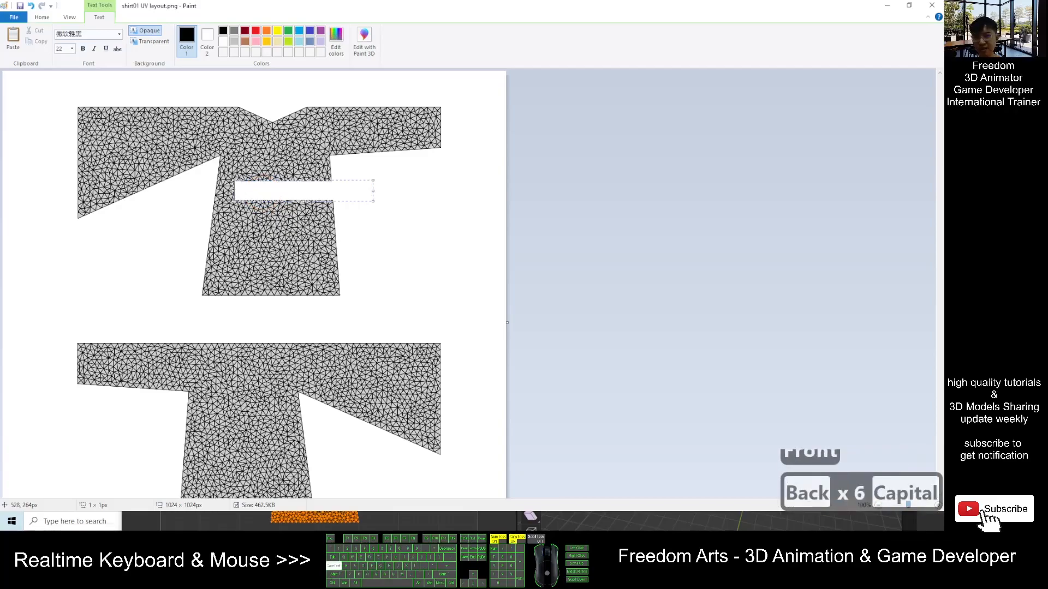
type("FRONT")
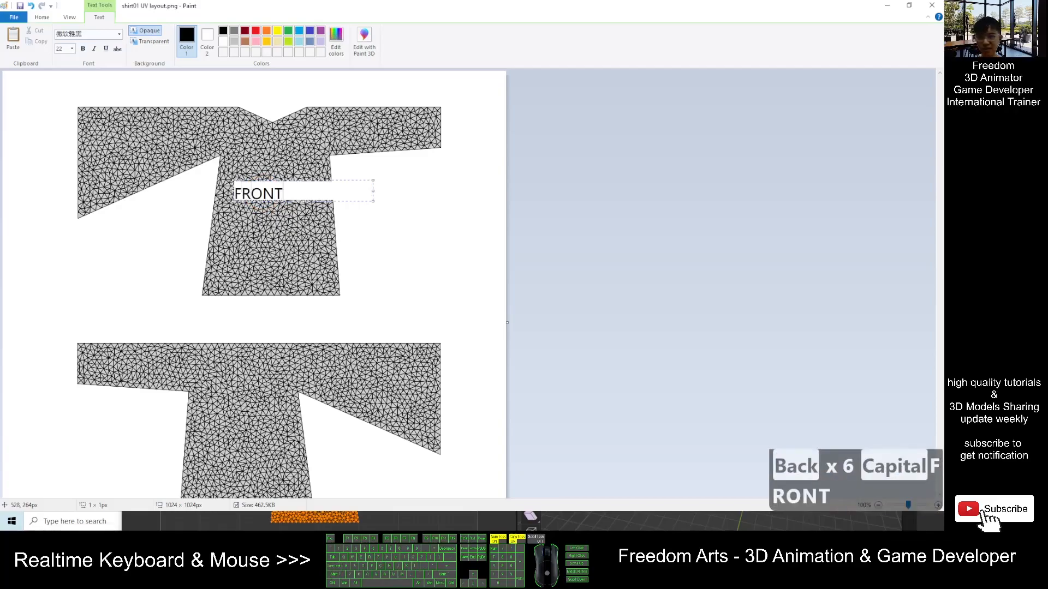
left_click_drag(374, 190, 289, 192)
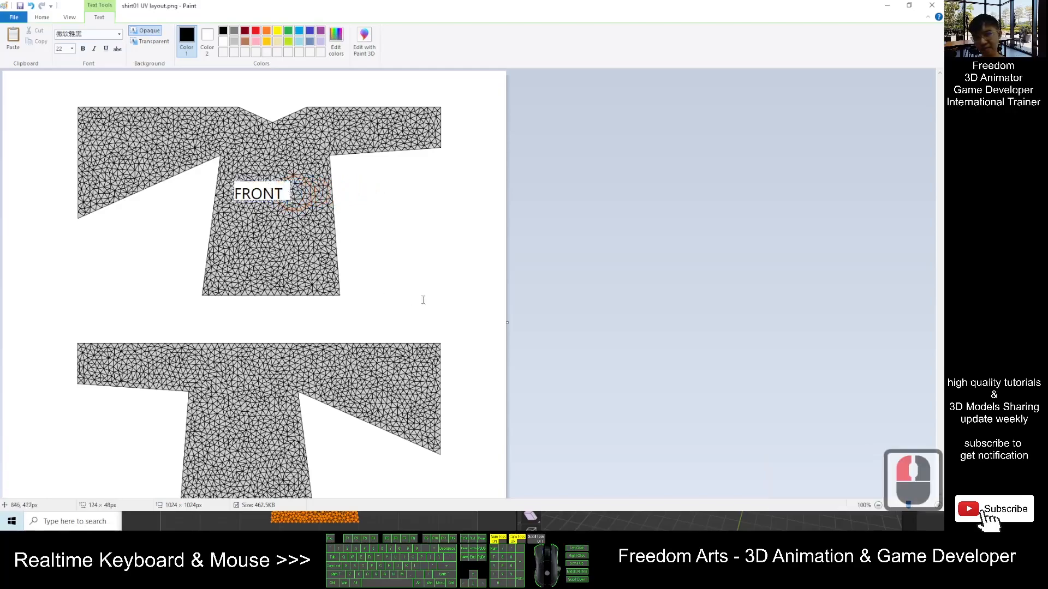
- Add a BACK text label on the lower shirt piece and narrow its text box to fit
left_click(432, 286)
left_click(218, 420)
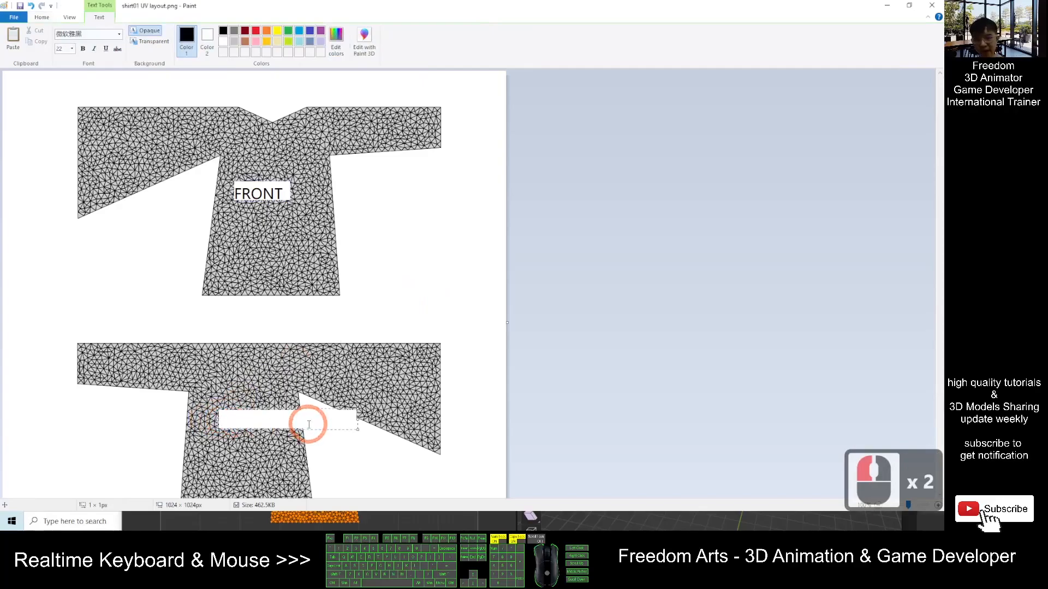
type("BACK")
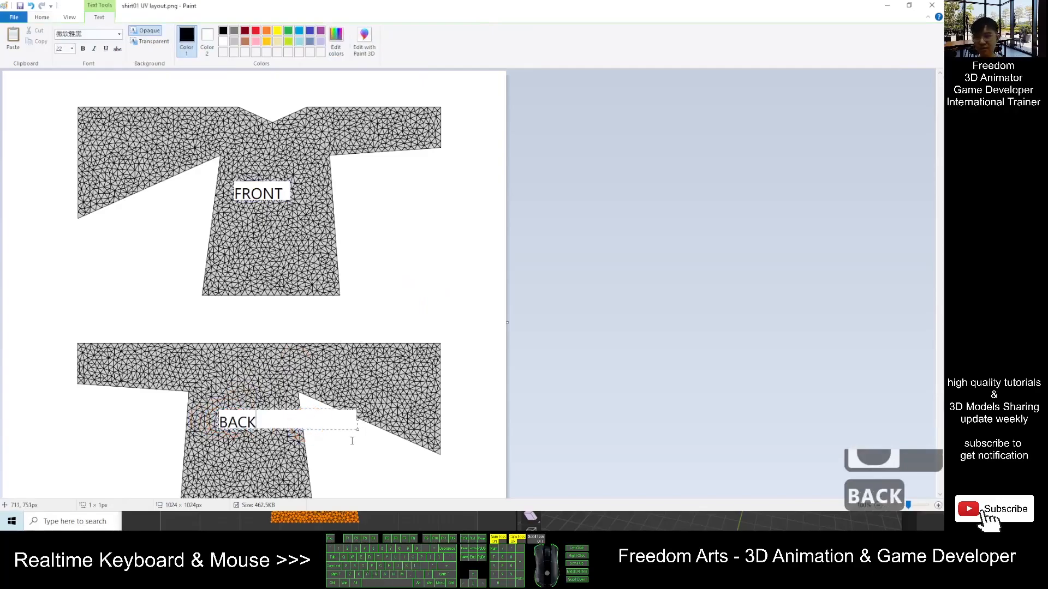
left_click_drag(358, 421, 264, 424)
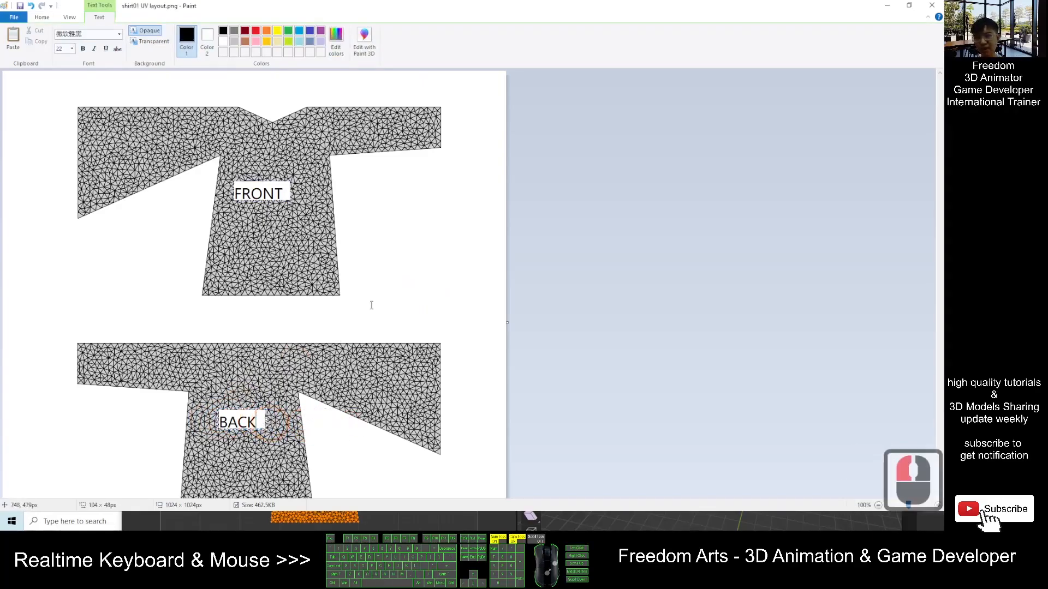
left_click(104, 441)
- Open Save As and switch it to the Step 03 folder by pasting that folder's copied path
scroll(393, 237, "down", 3)
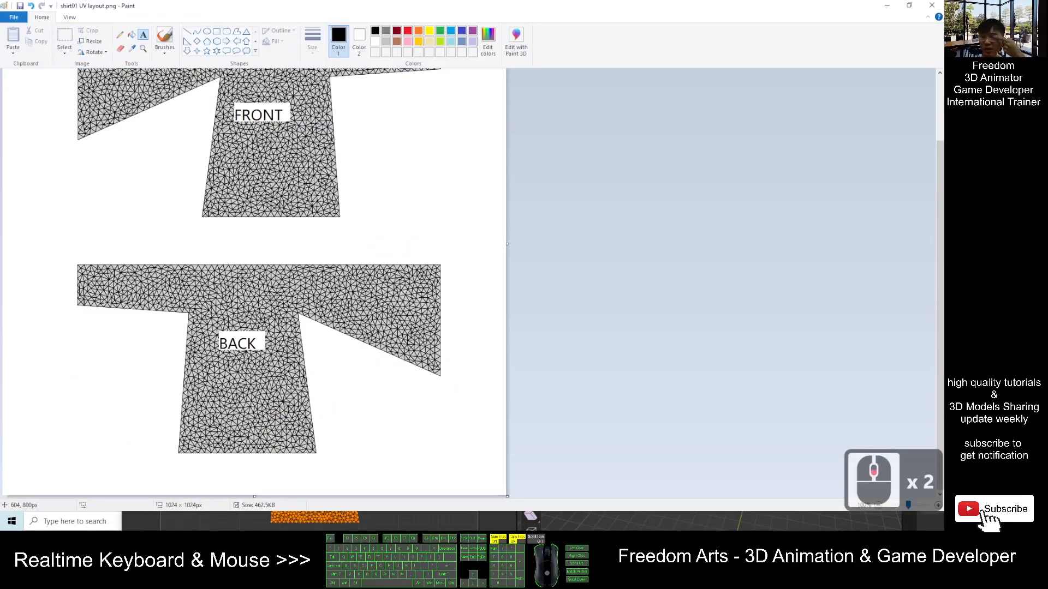
scroll(394, 263, "up", 5)
mouse_move(471, 7)
left_mouse_down()
mouse_move(548, 96)
mouse_move(714, 154)
mouse_move(701, 133)
left_mouse_up()
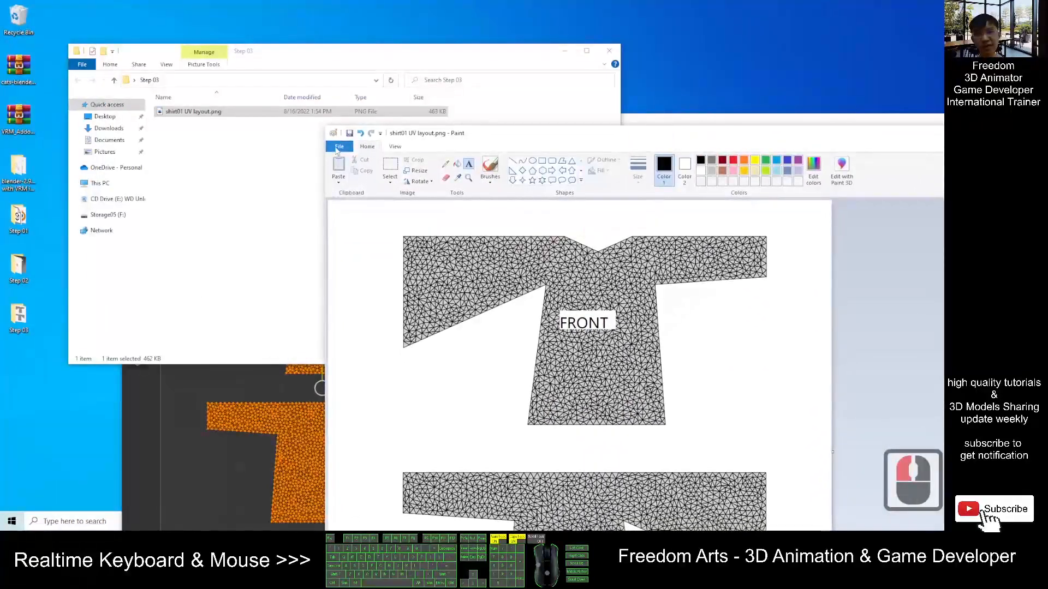
left_click(338, 147)
left_click(382, 229)
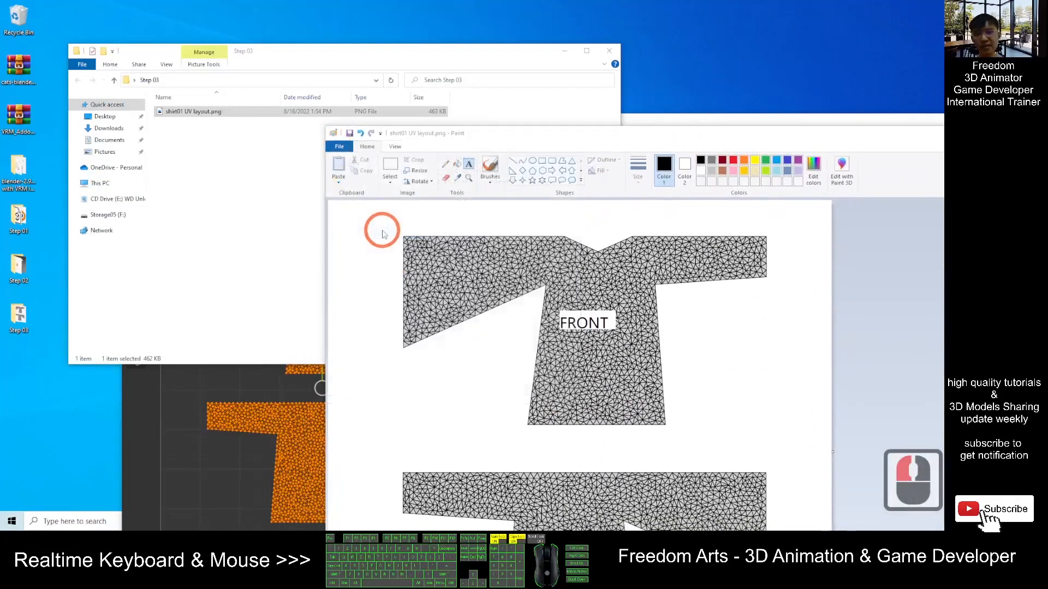
left_click(233, 109)
left_click(229, 81)
key("ctrl+c")
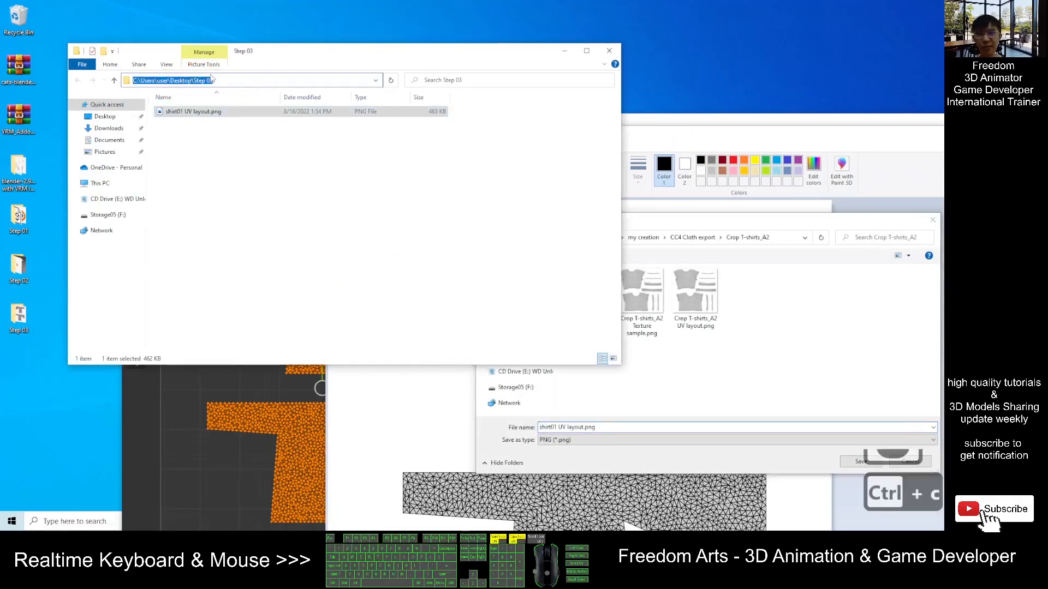
left_click(681, 214)
left_click(784, 236)
key("ctrl+v")
key("Return")
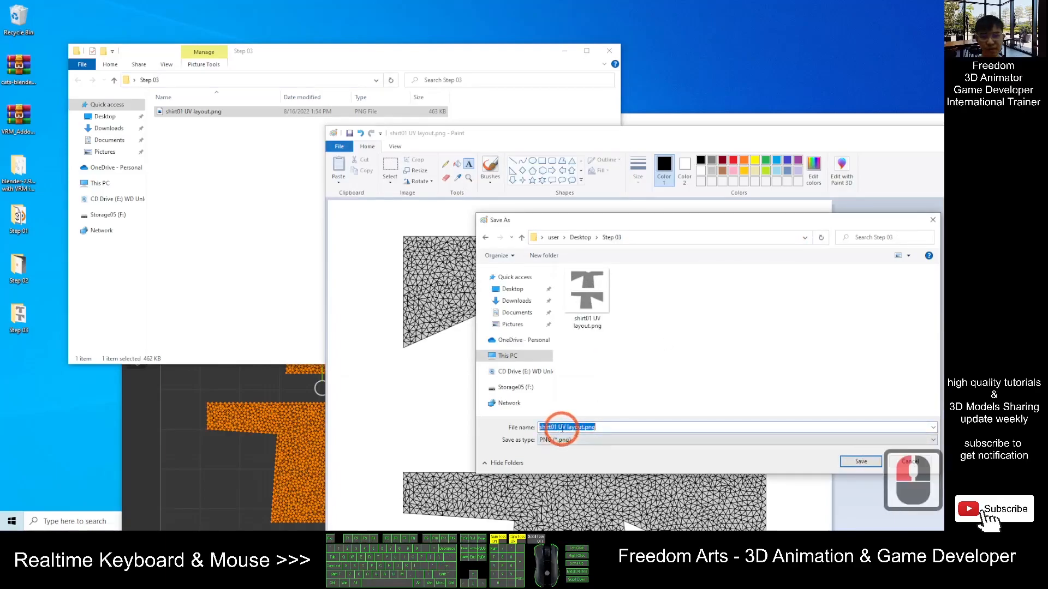
- Name the image shirt01 TEXTURE SAMPLE and save it as a PNG in Step 03
double_click(560, 428)
left_click_drag(559, 427, 641, 428)
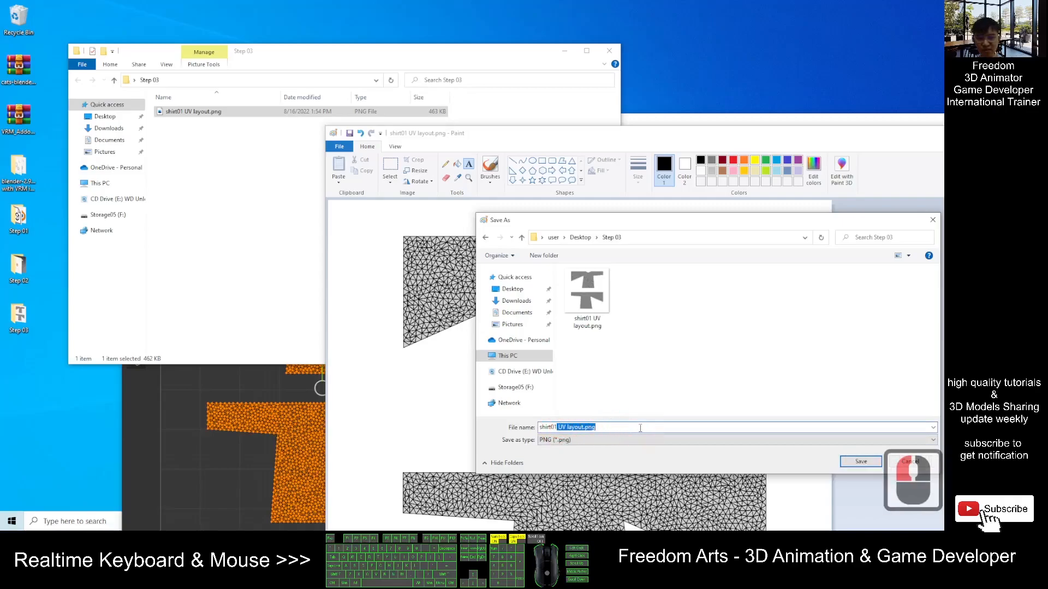
type("TEXT")
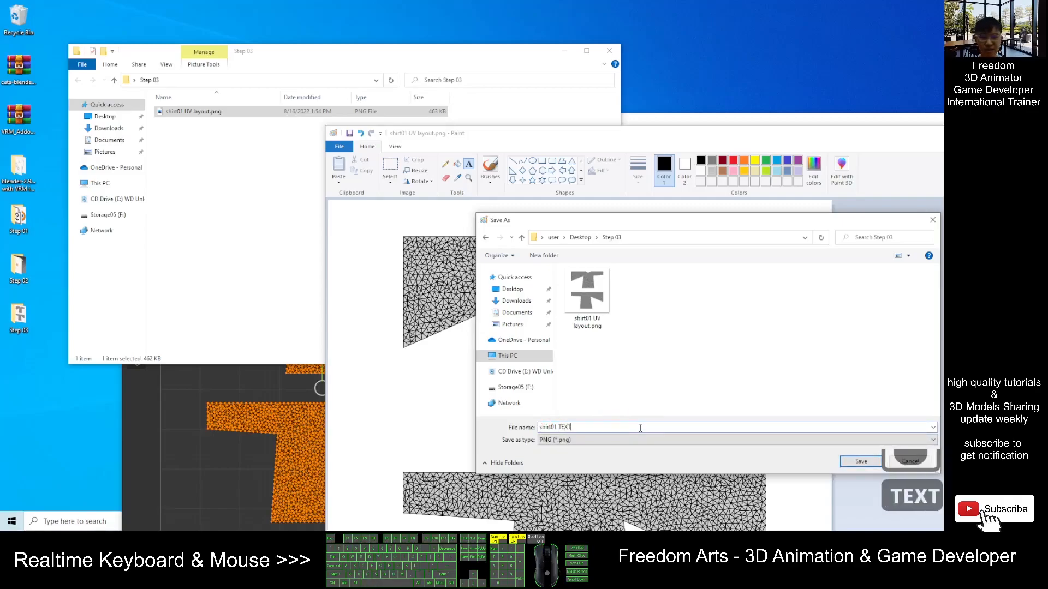
type("URE SAMPLE")
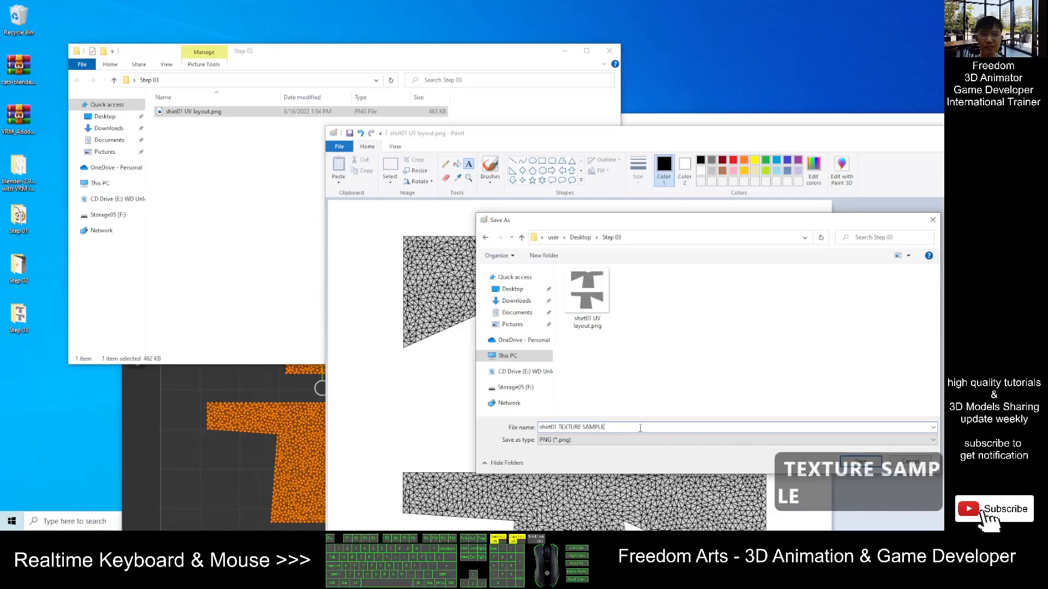
left_click_drag(727, 224, 537, 189)
left_click(679, 423)
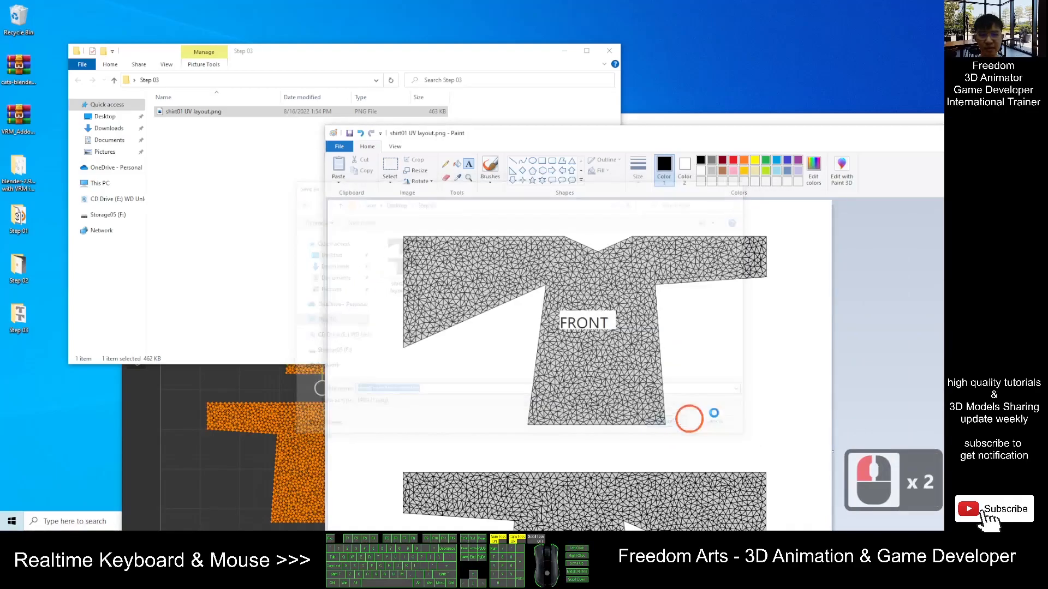
left_click(732, 363)
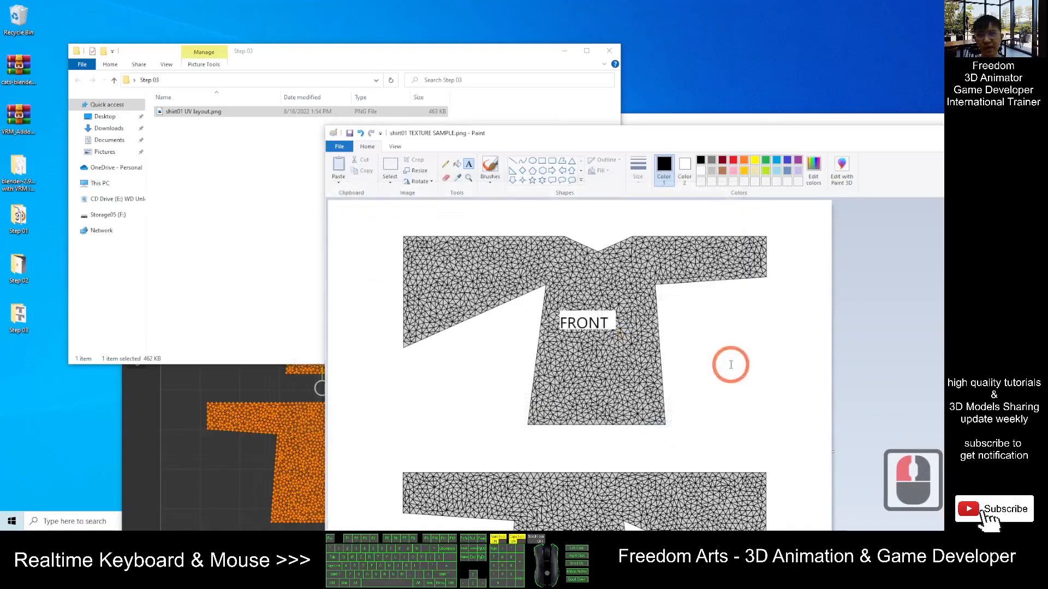
- Preview the saved shirt01 TEXTURE SAMPLE.png in the image viewer, then return to the maximized Paint window
left_click(228, 129)
double_click(187, 110)
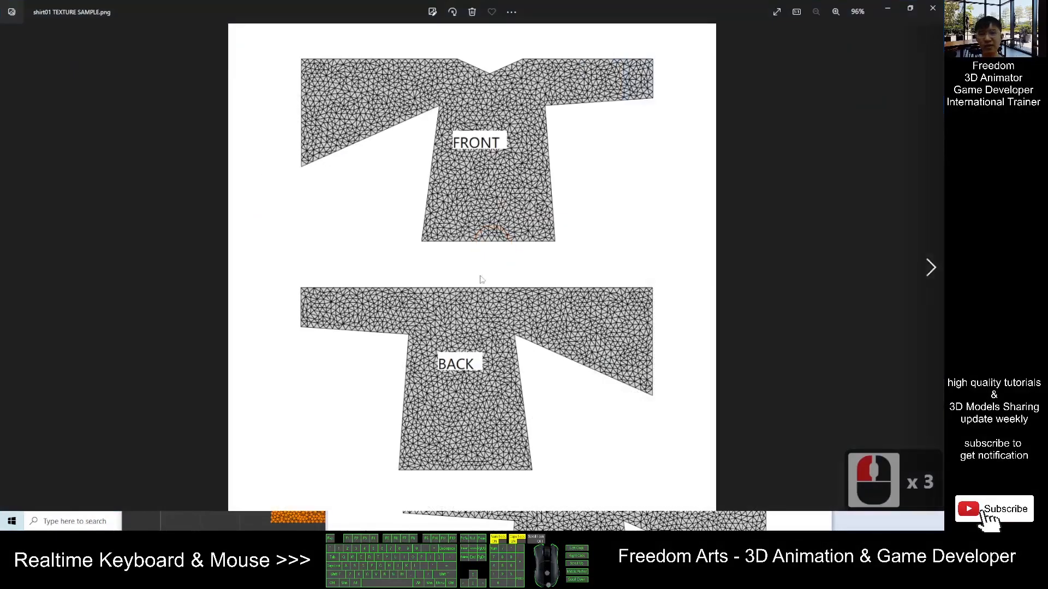
left_click(932, 7)
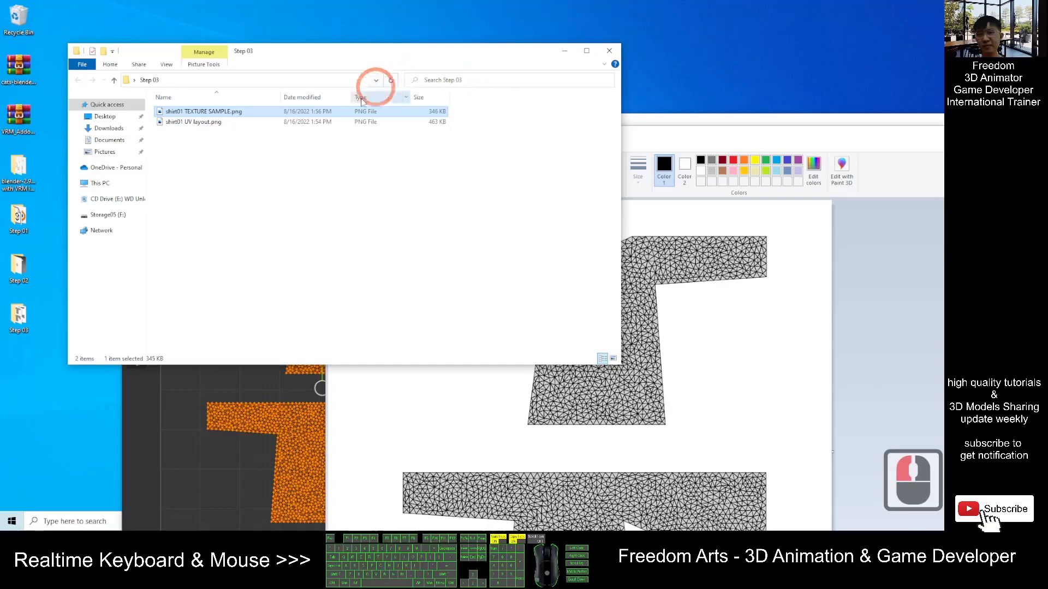
left_click(235, 110)
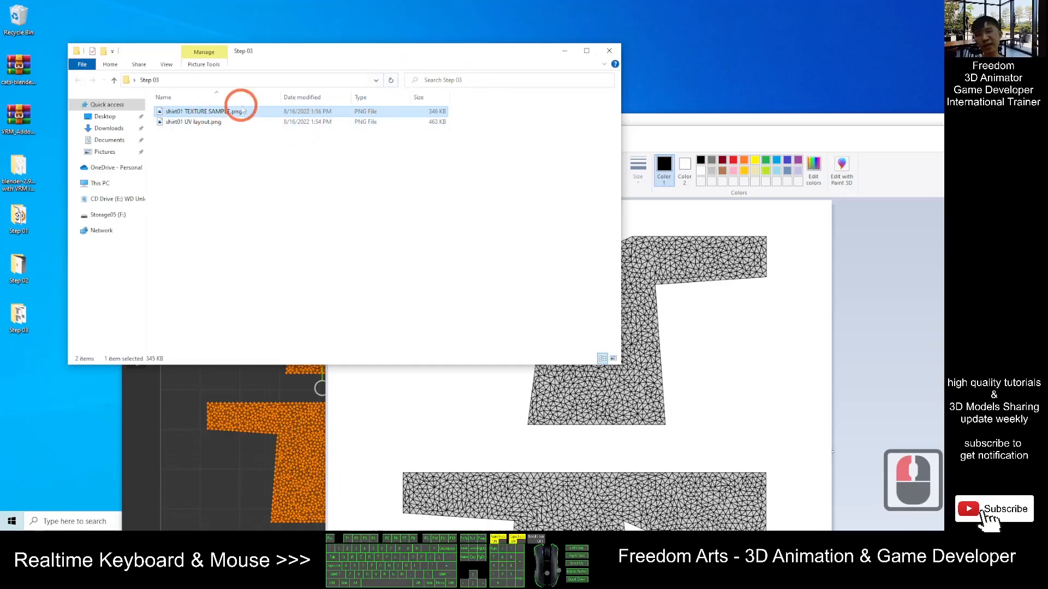
left_click(283, 197)
mouse_move(842, 143)
left_mouse_down()
mouse_move(762, 135)
mouse_move(583, 1)
left_mouse_up()
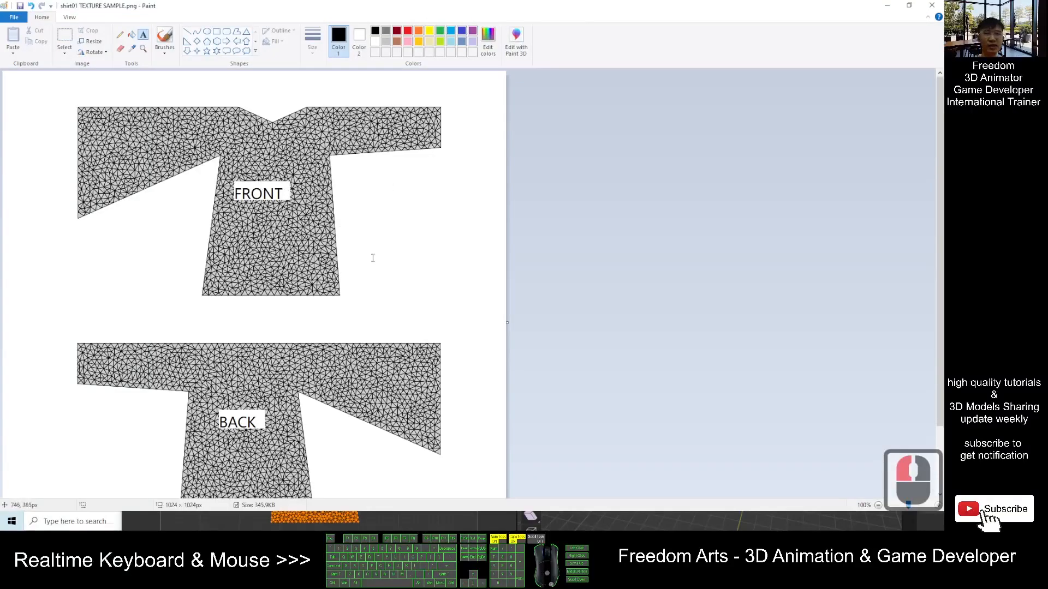
scroll(343, 345, "down", 2)
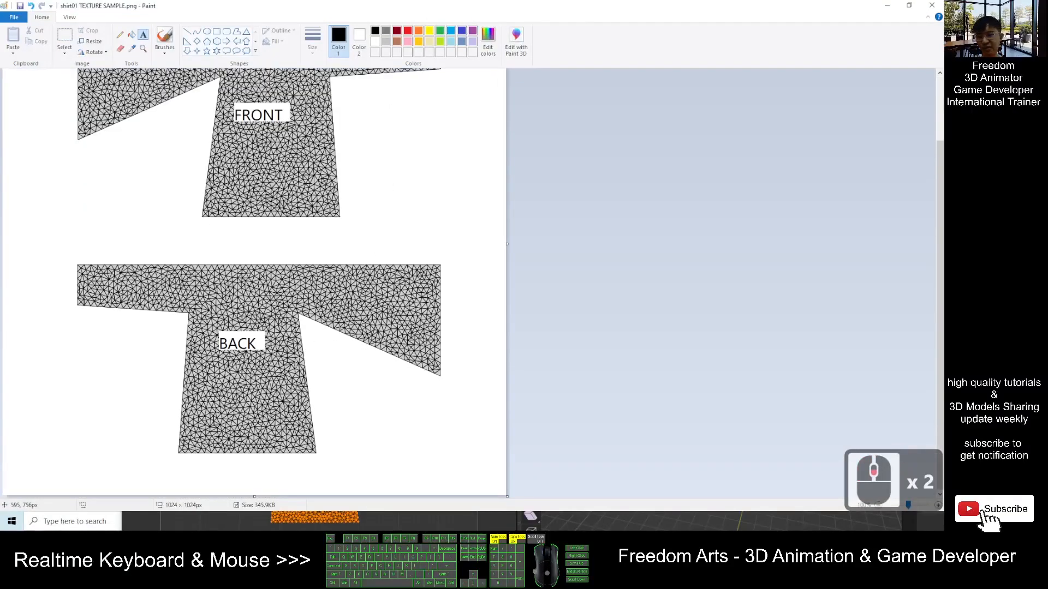
scroll(344, 231, "up", 2)
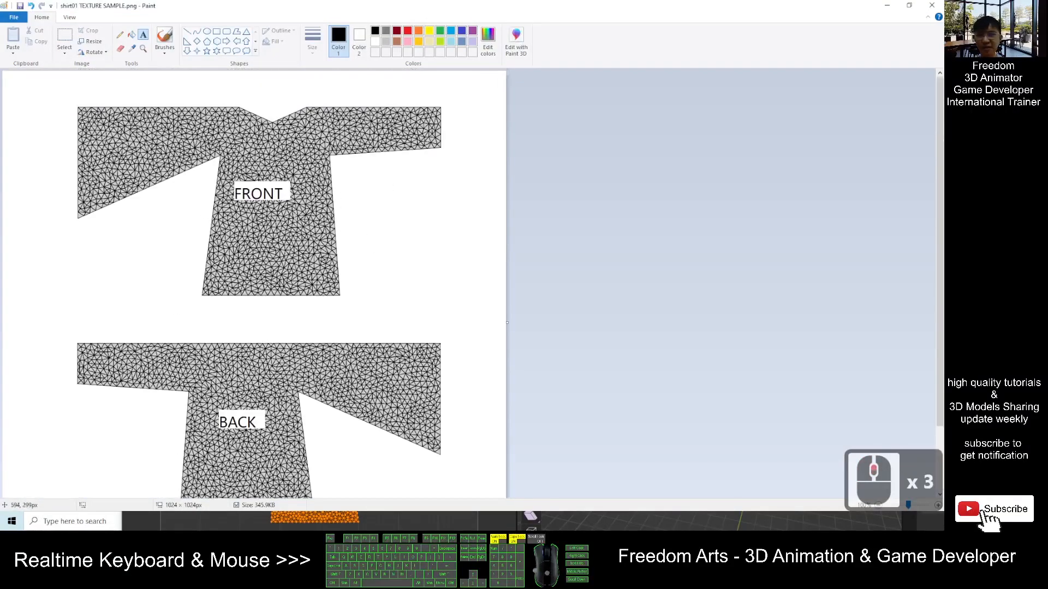
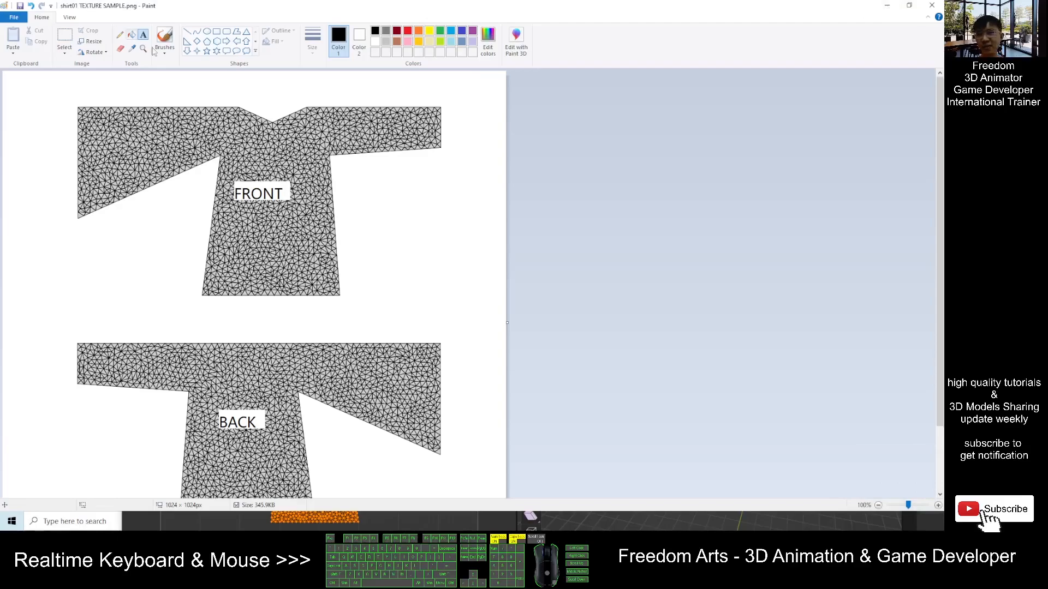
- Paint a red brush stroke across the upper chest of the front shirt piece
left_click(408, 31)
left_click(164, 38)
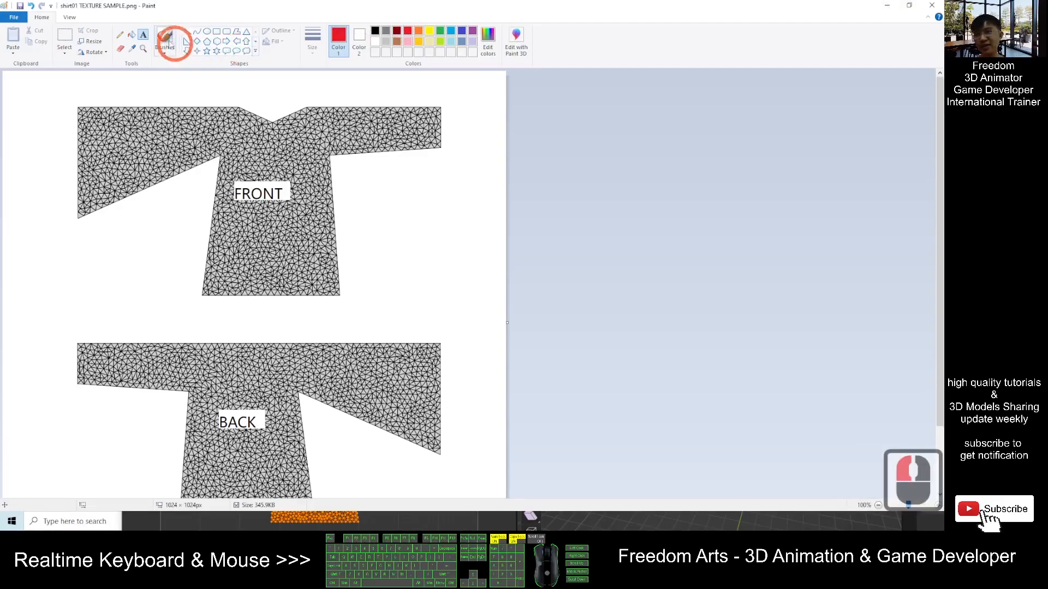
left_click_drag(236, 153, 304, 145)
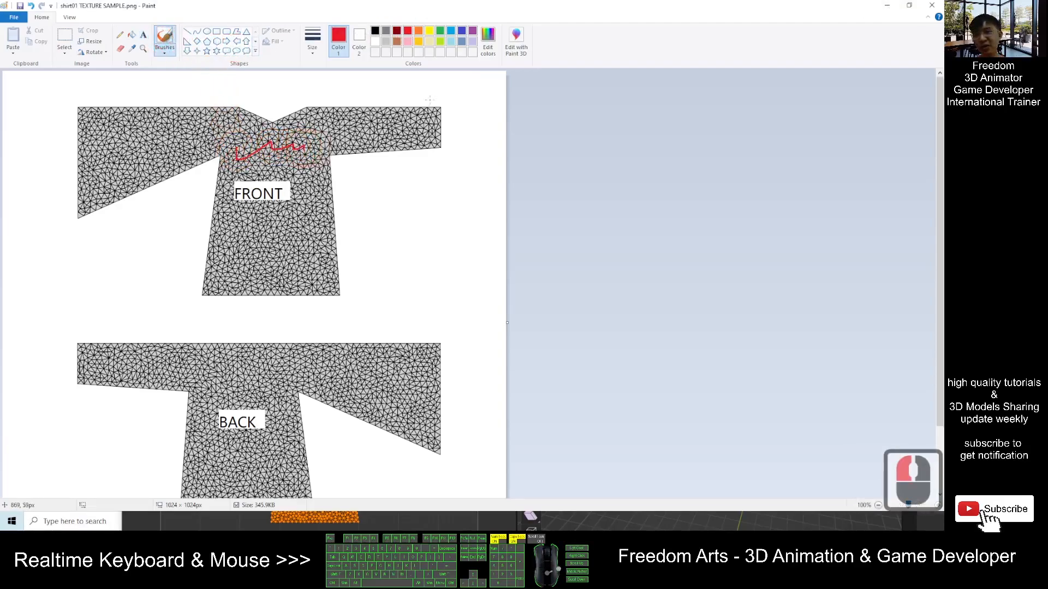
- Switch to blue and paint a scribble on the front piece's right sleeve
left_click(451, 30)
left_click_drag(338, 114, 399, 119)
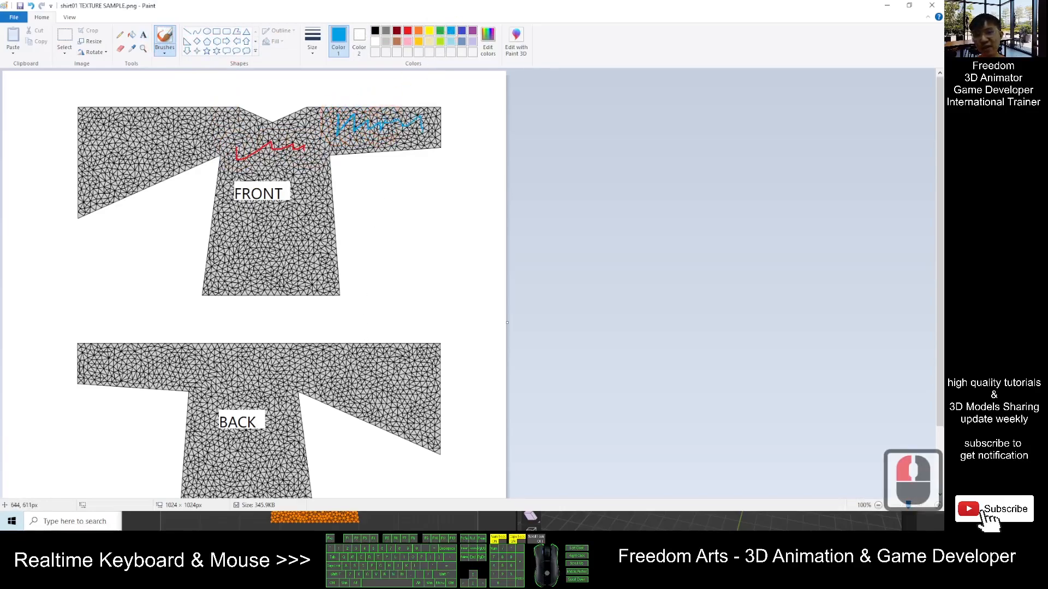
- Switch back to red and paint a streak on the back sleeve, an F under FRONT and a B under BACK
left_click(407, 30)
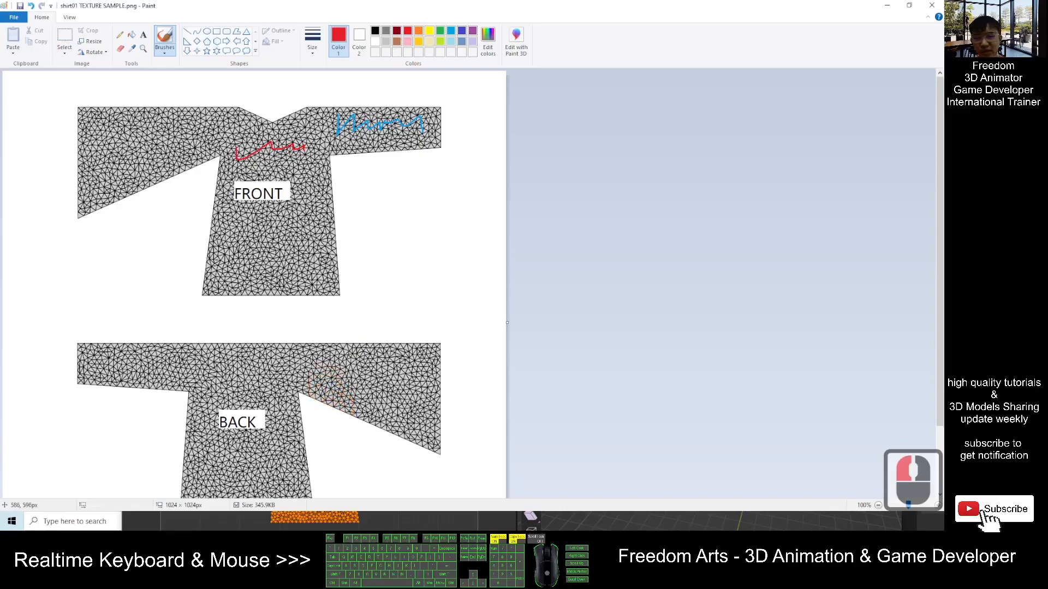
left_click_drag(320, 357, 388, 392)
mouse_move(274, 223)
left_mouse_down()
mouse_move(252, 265)
mouse_move(279, 244)
left_mouse_up()
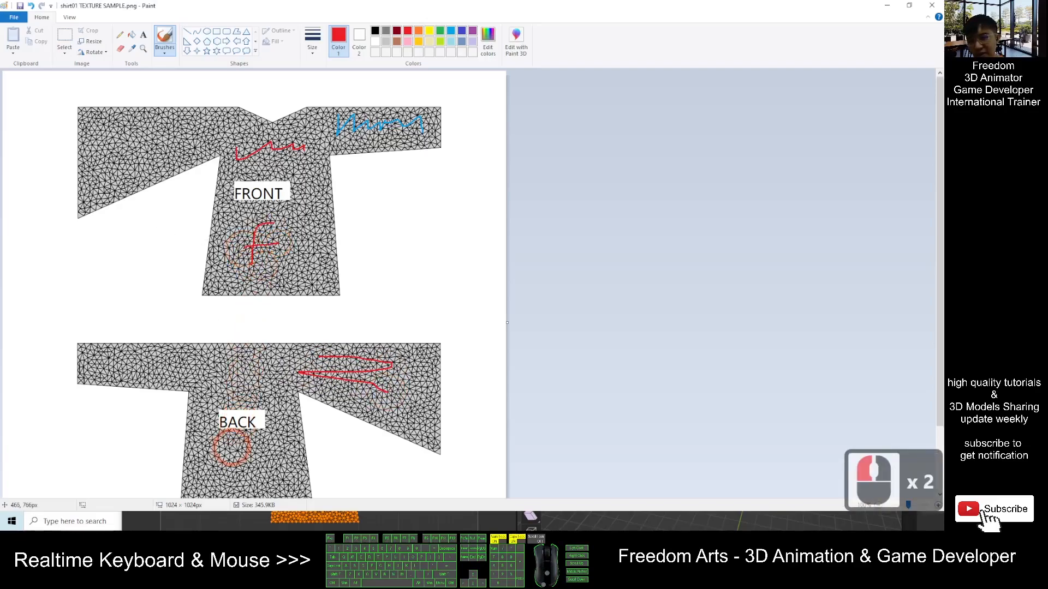
left_click_drag(230, 443, 229, 471)
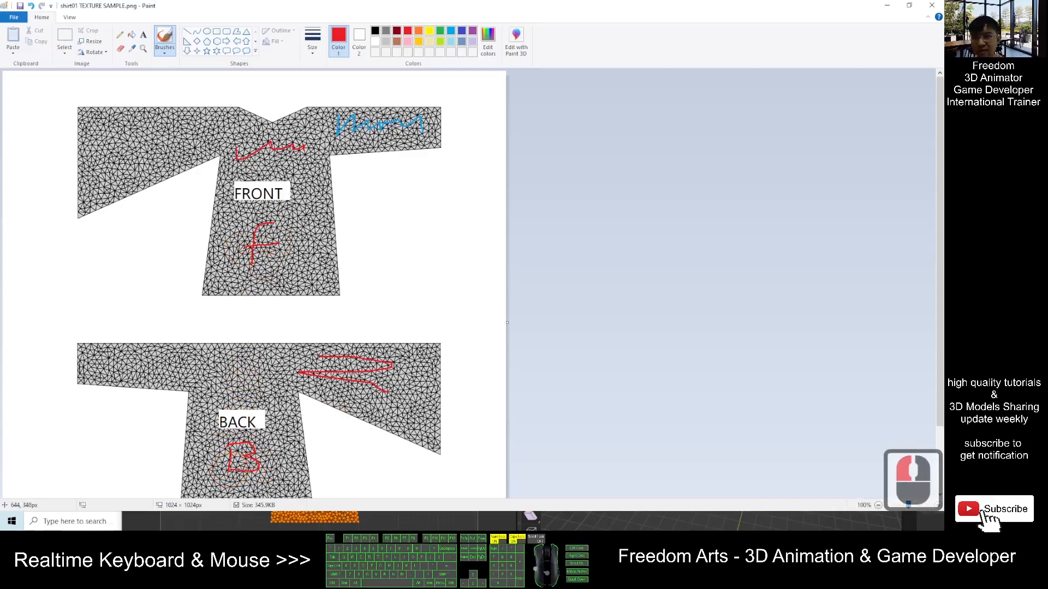
- Switch to green and paint a scribble on the front piece's left sleeve
left_click(440, 33)
mouse_move(110, 147)
left_mouse_down()
mouse_move(145, 133)
mouse_move(180, 139)
left_mouse_up()
scroll(399, 233, "down", 4)
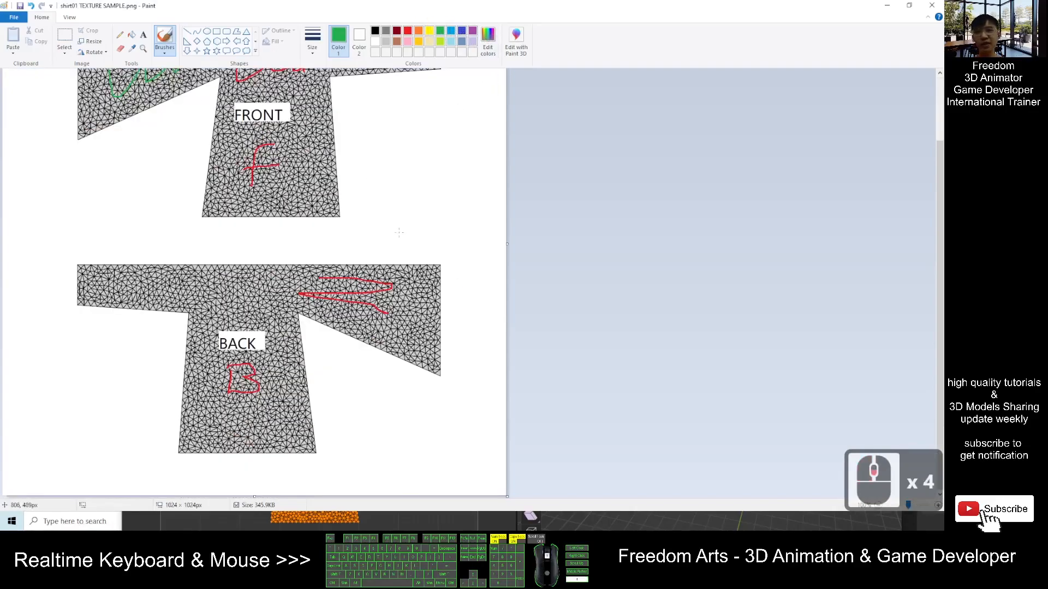
scroll(398, 239, "up", 1)
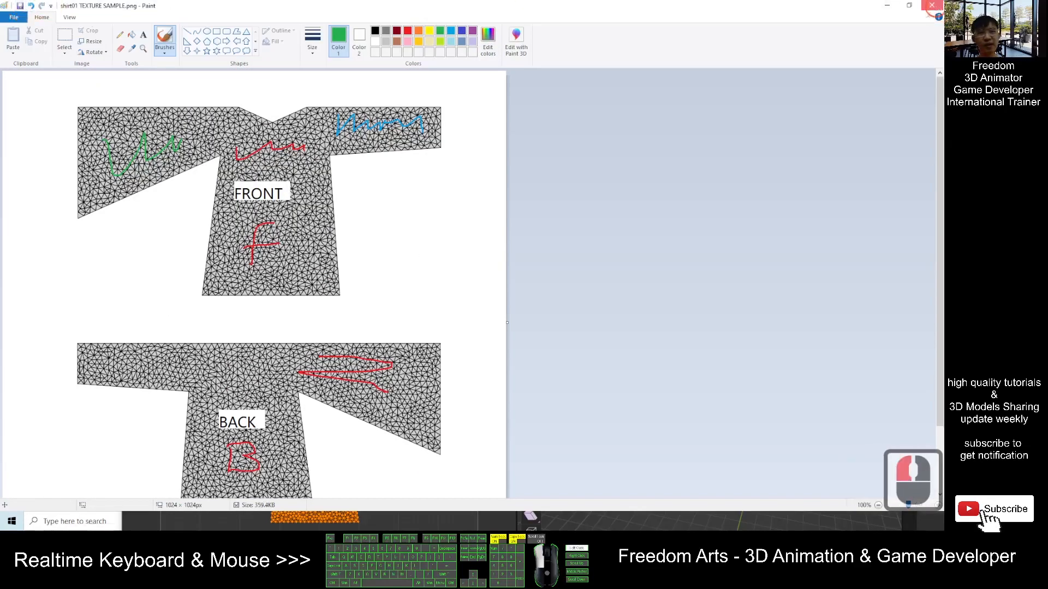
- Close Paint and preview shirt01 TEXTURE SAMPLE.png from the Step 03 folder in the image viewer
left_click(931, 5)
left_click(330, 220)
double_click(216, 111)
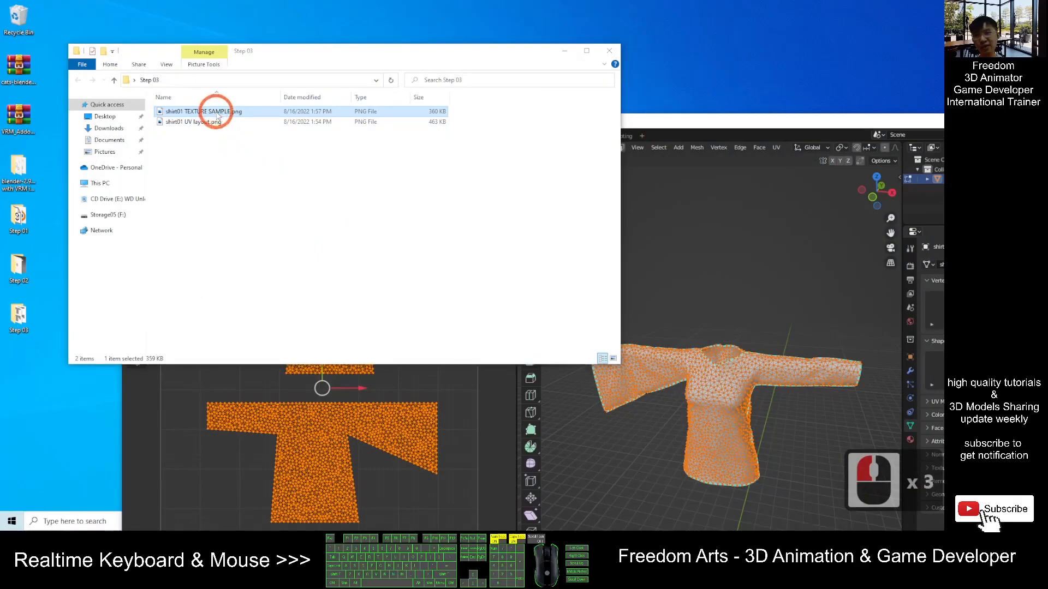
left_click(940, 4)
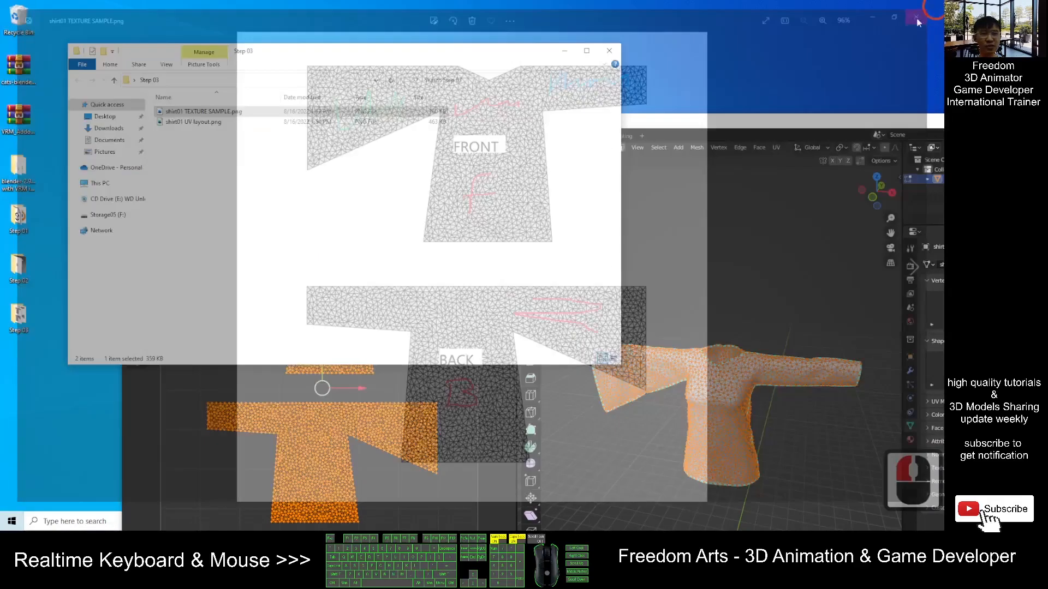
- Open the shirt's material properties and connect an Image Texture to its Base Color
left_click_drag(740, 121, 594, 2)
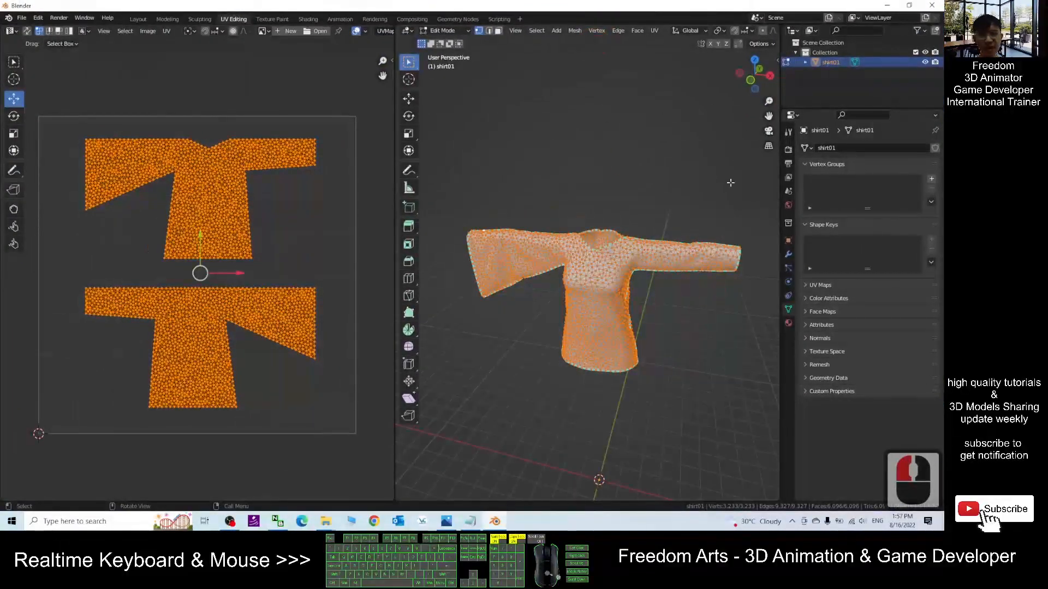
left_click(788, 323)
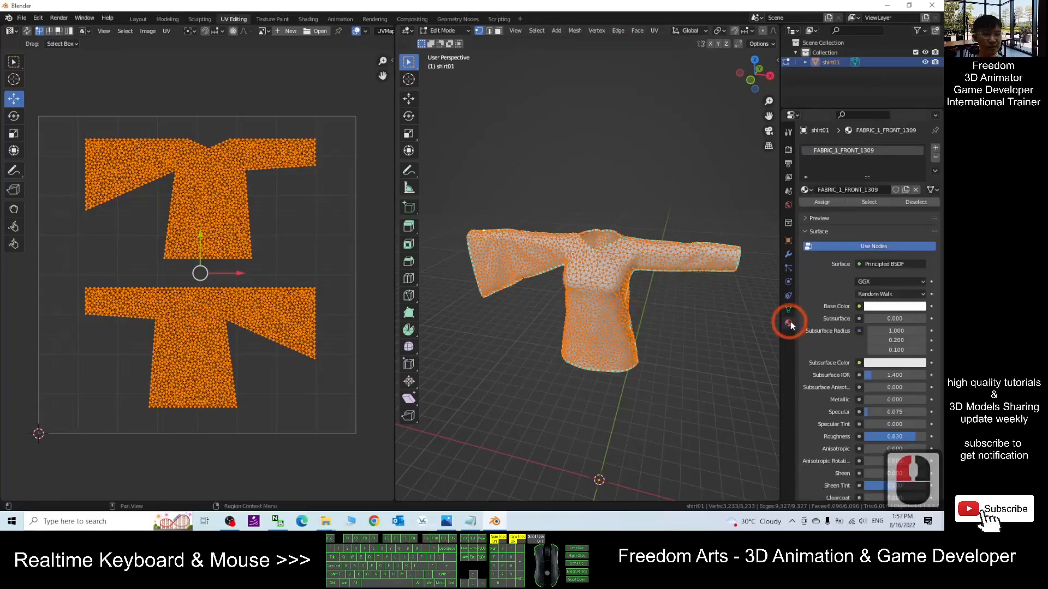
left_click(859, 307)
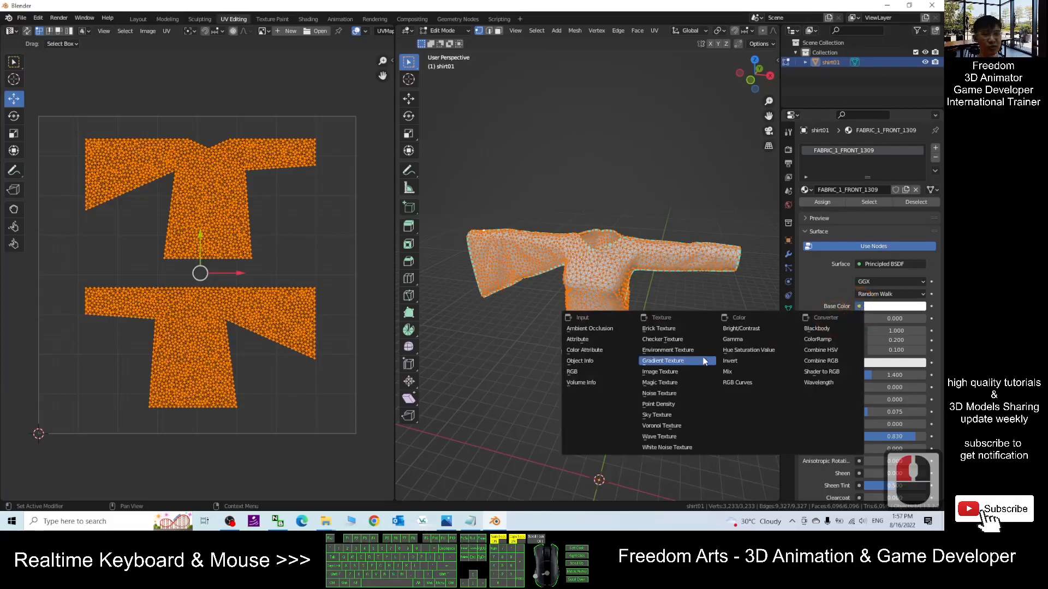
left_click(667, 372)
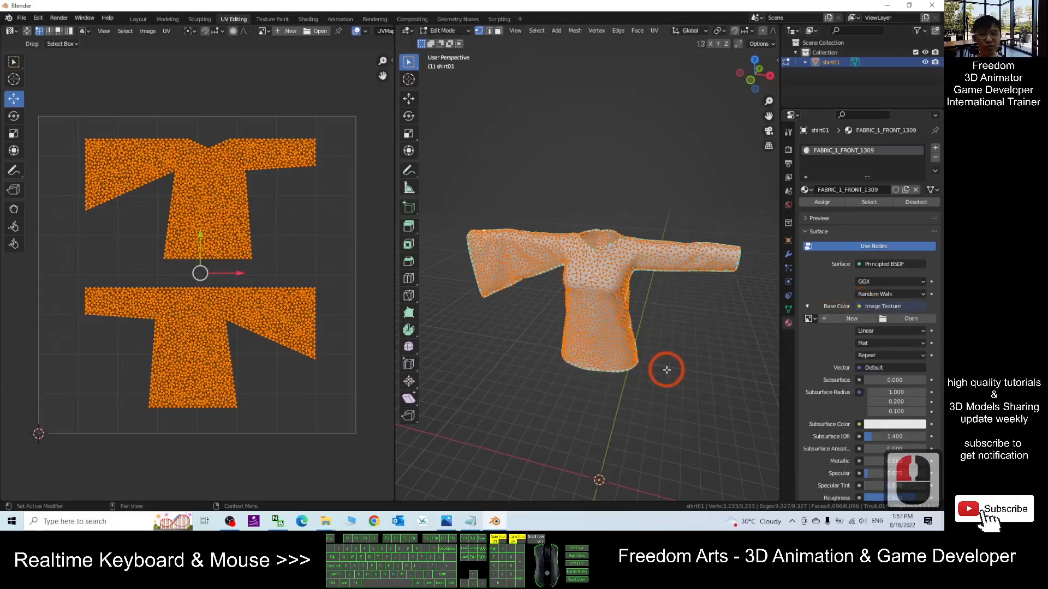
- Start opening an image for the texture and copy the Step 03 folder path from File Explorer
left_click(909, 322)
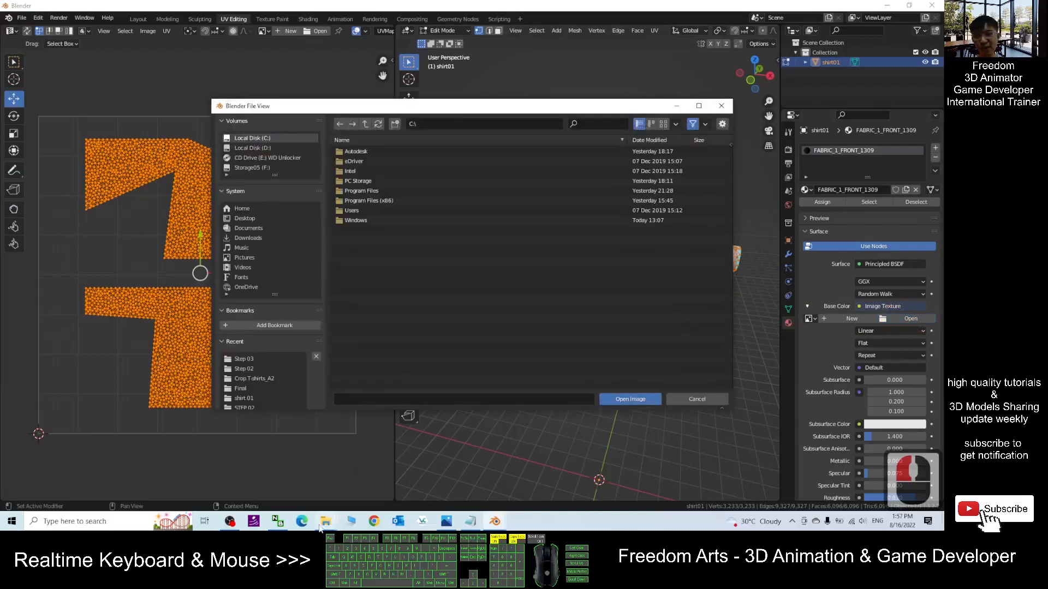
mouse_move(326, 521)
left_click(369, 474)
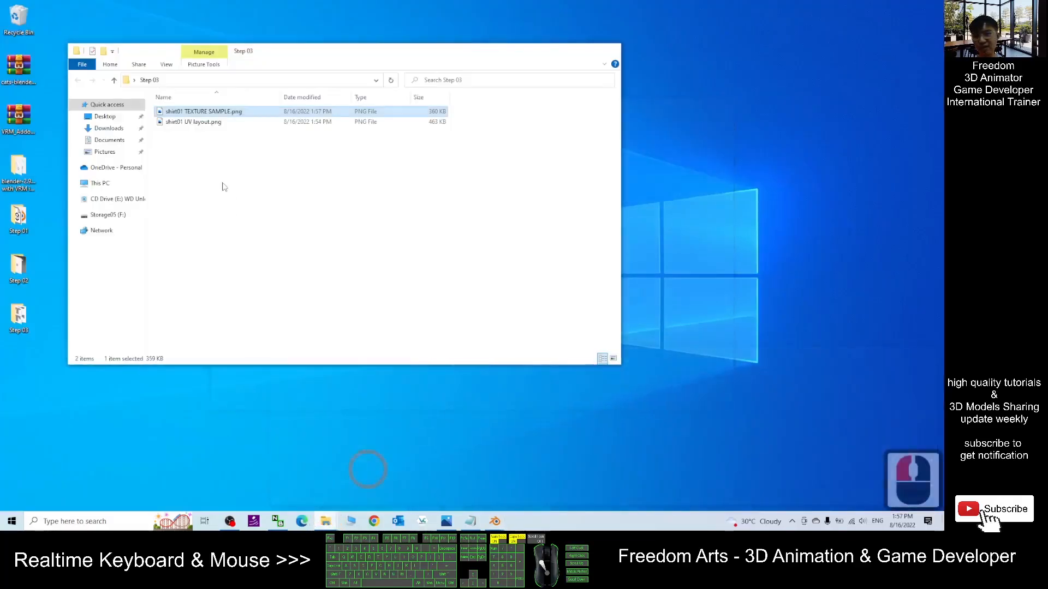
left_click(194, 107)
left_click(177, 81)
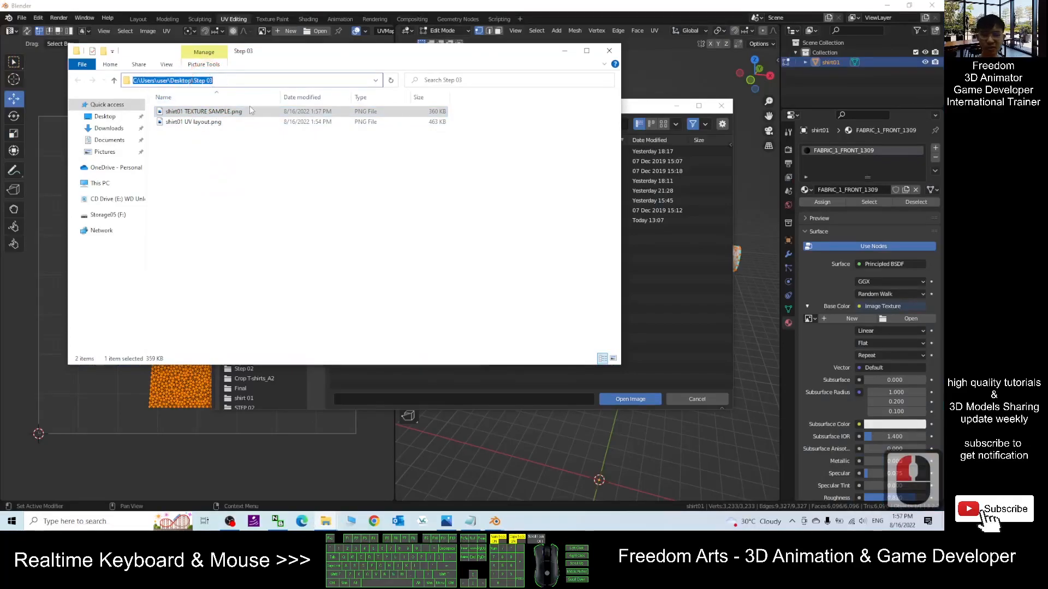
key("ctrl+c")
- Paste the Step 03 path into Blender's file browser and open shirt01 TEXTURE SAMPLE.png
left_click(631, 114)
left_click(475, 124)
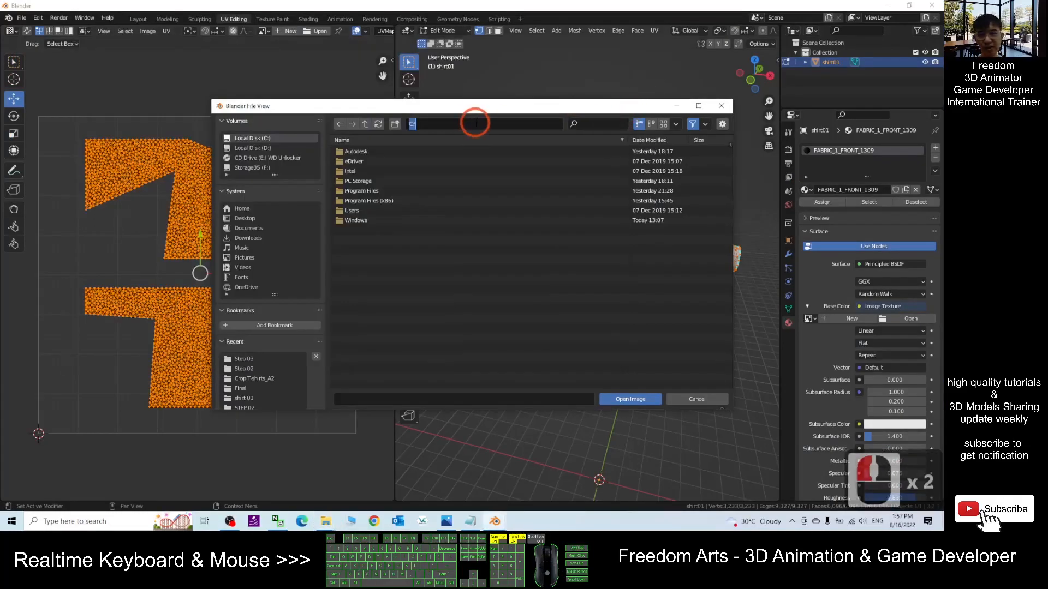
key("ctrl+v")
key("Return")
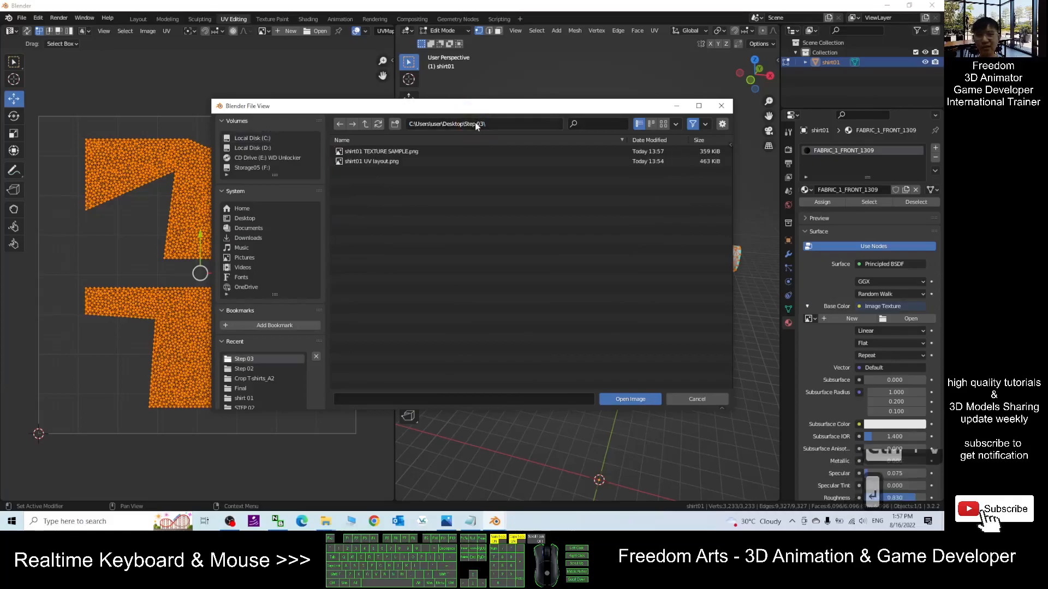
double_click(403, 153)
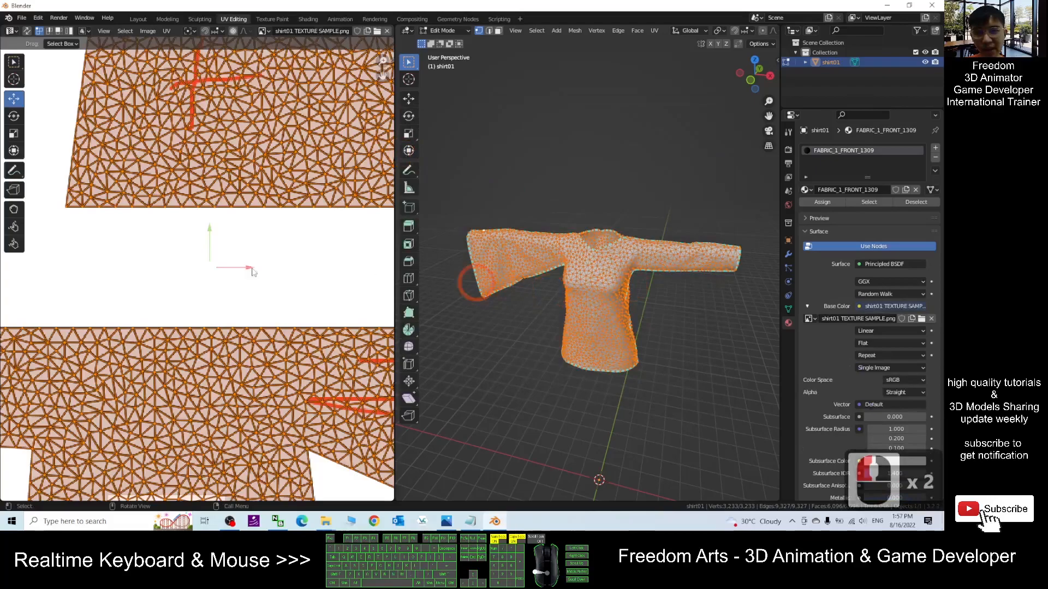
- Widen the 3D viewport and switch it to Material Preview shading
scroll(271, 256, "down", 6)
scroll(270, 256, "up", 3)
scroll(270, 256, "down", 1)
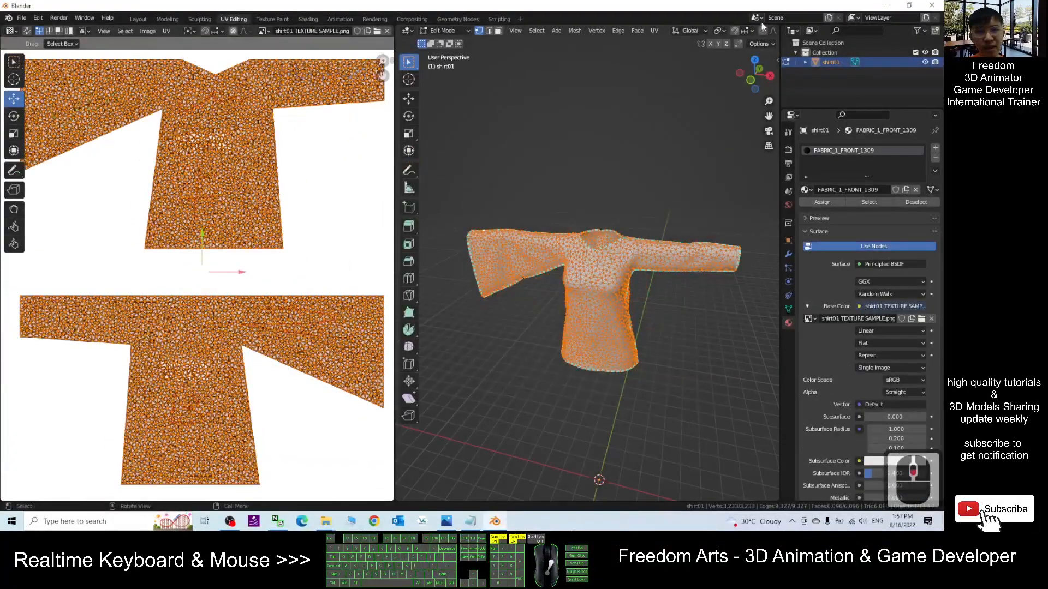
left_click_drag(394, 221, 265, 222)
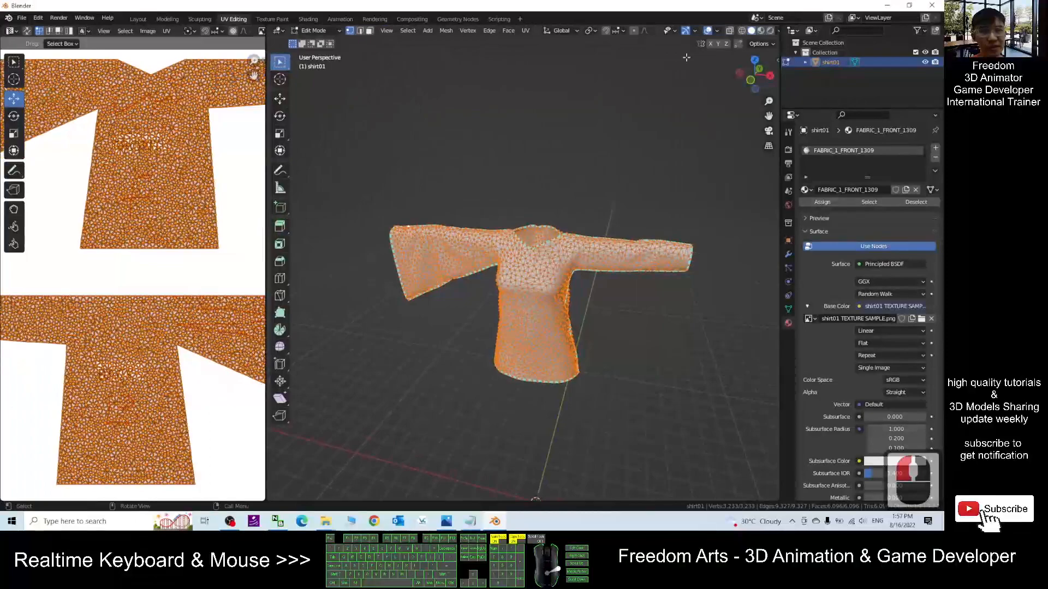
left_click(761, 30)
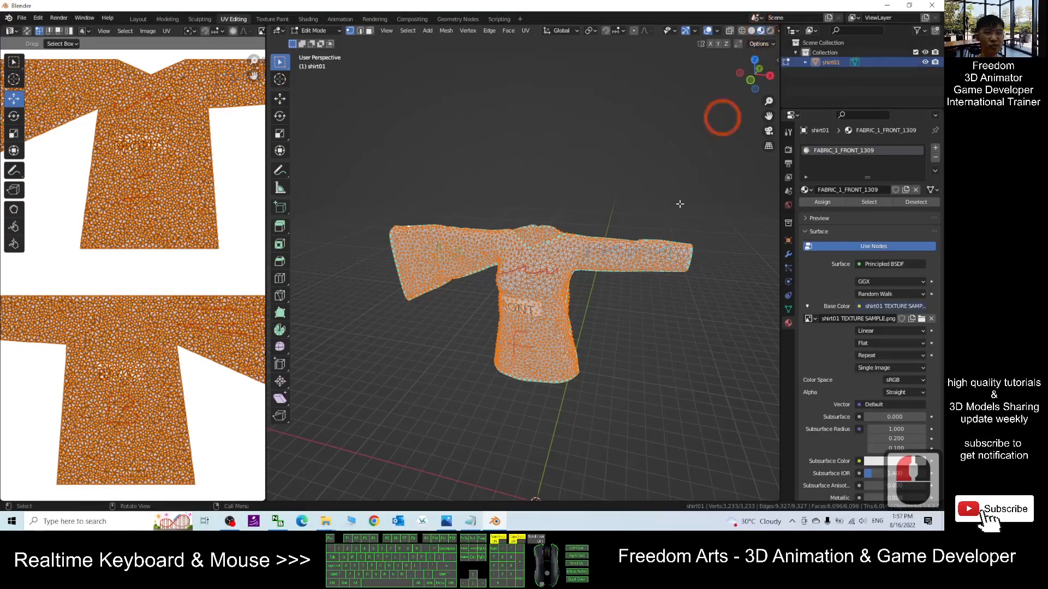
- Inspect the applied texture on the shirt's back, front and sleeves in the 3D viewport
scroll(636, 277, "up", 2)
left_click(672, 360)
middle_click_drag(675, 358, 497, 321)
scroll(440, 316, "up", 5)
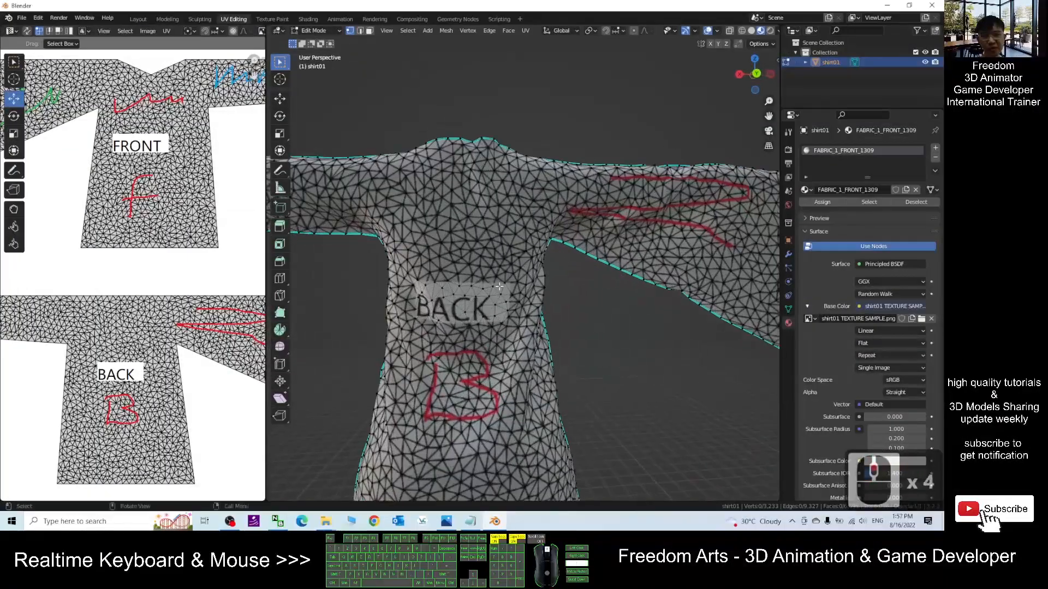
scroll(414, 324, "down", 4)
middle_click_drag(413, 324, 554, 362)
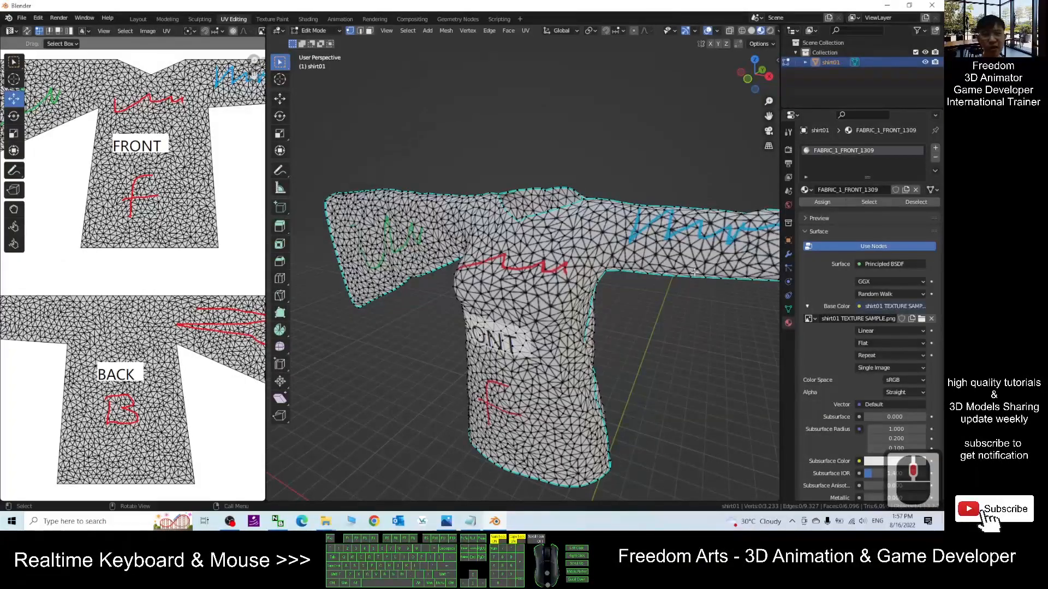
scroll(701, 320, "down", 3)
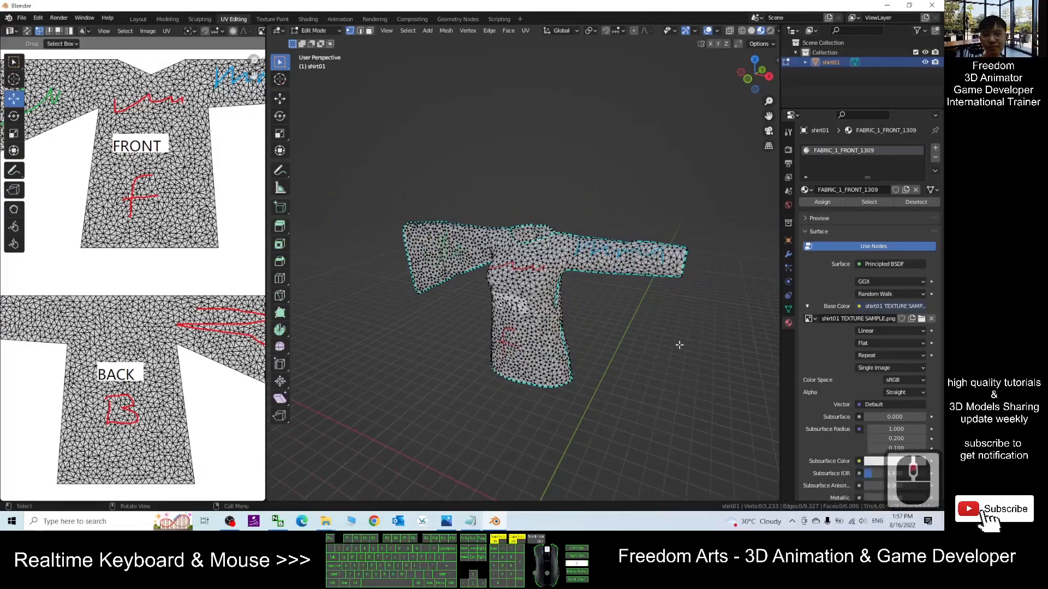
scroll(679, 346, "up", 3)
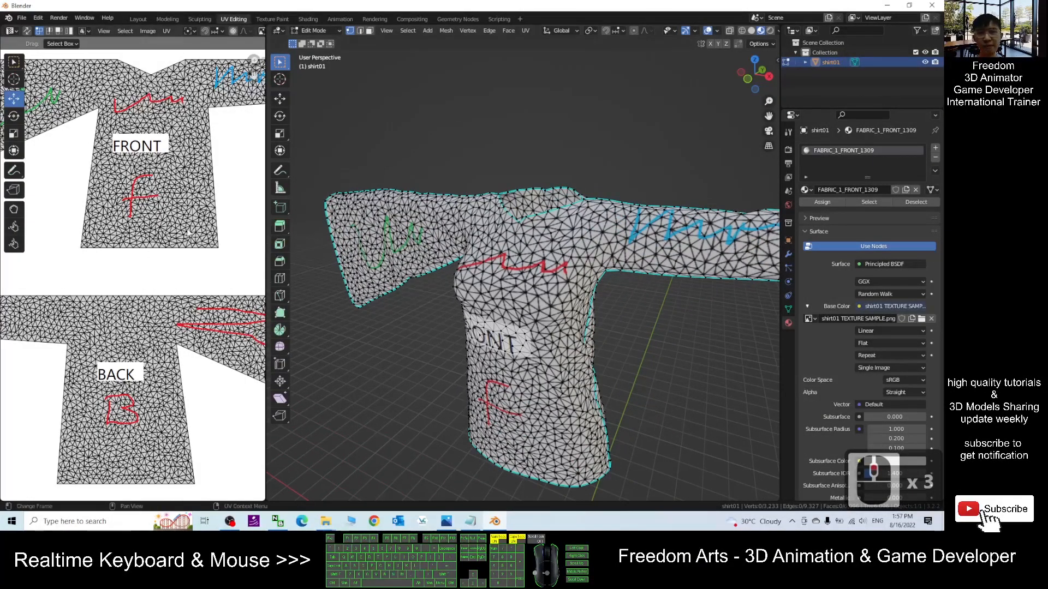
scroll(164, 234, "down", 2)
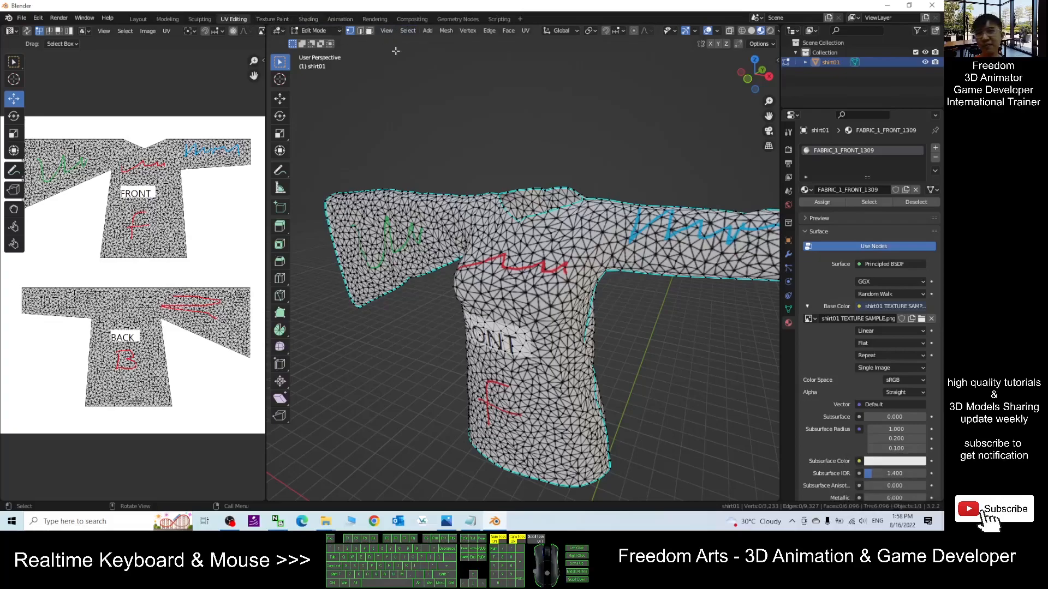
- Switch to the Texture Paint workspace and set the brush radius to 4 px
left_click(272, 19)
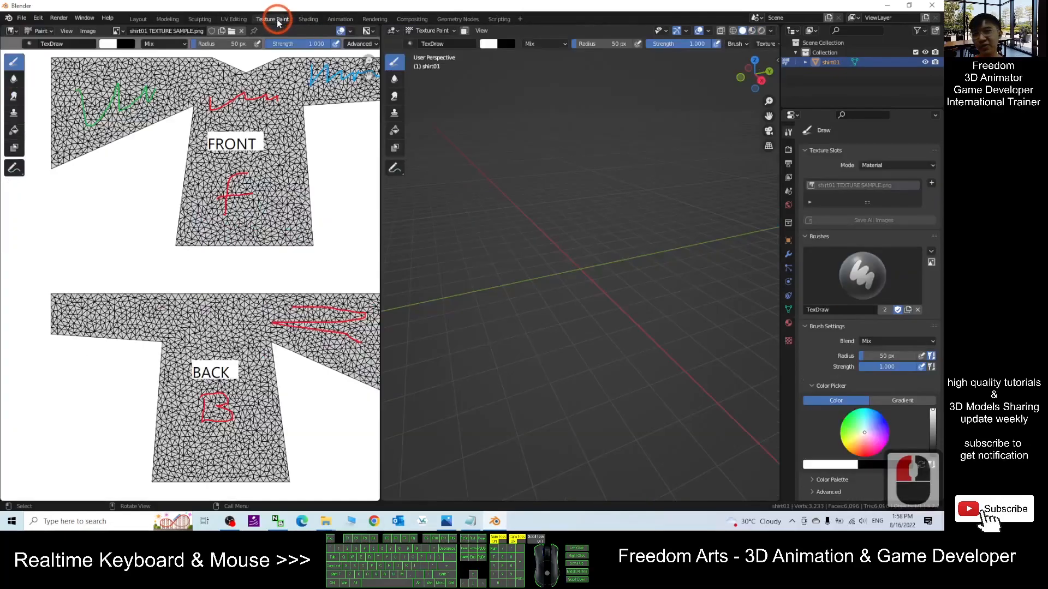
scroll(625, 283, "down", 14)
scroll(617, 248, "down", 3)
scroll(605, 218, "up", 4)
middle_click_drag(628, 161, 614, 303, "shift")
scroll(596, 251, "up", 3)
middle_click_drag(594, 250, 579, 273)
middle_click_drag(578, 273, 630, 305, "shift")
left_click_drag(869, 356, 863, 357)
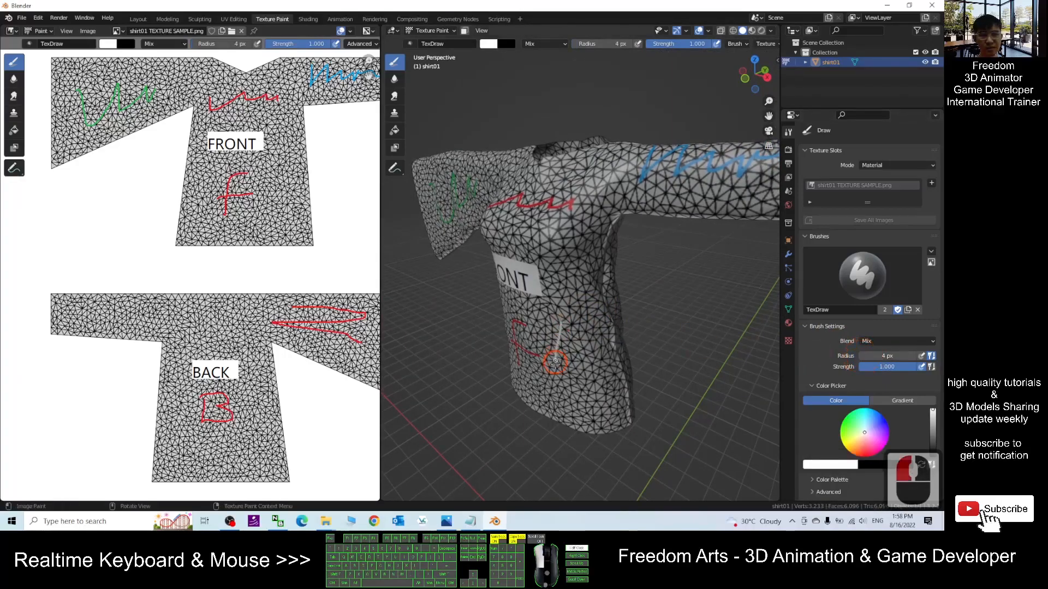
- Pick red and paint strokes on the shirt front beside the FRONT label
mouse_move(862, 420)
left_mouse_down()
mouse_move(849, 433)
mouse_move(863, 451)
left_mouse_up()
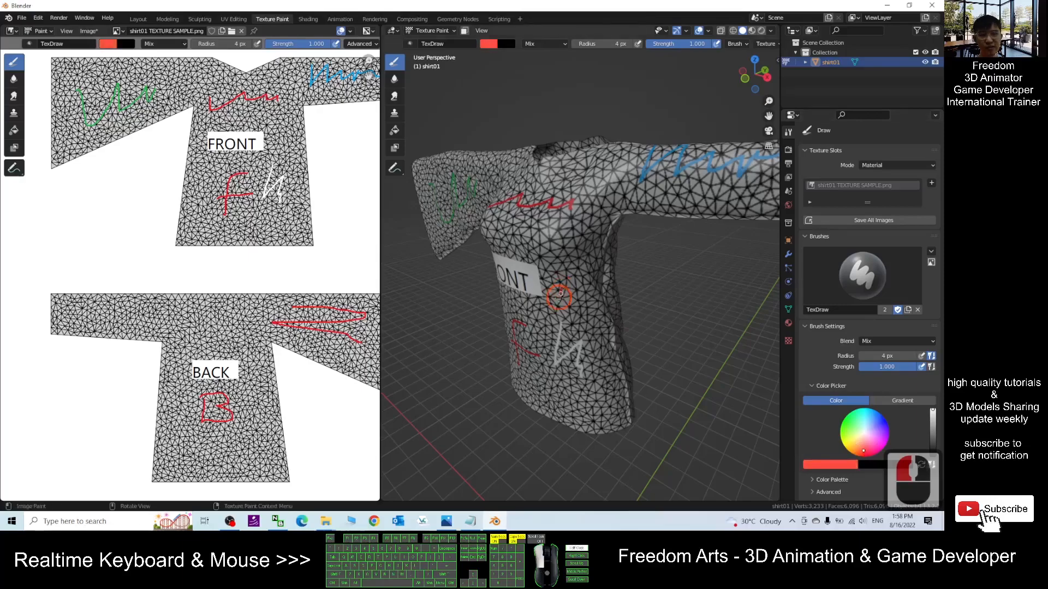
left_click_drag(535, 273, 537, 244)
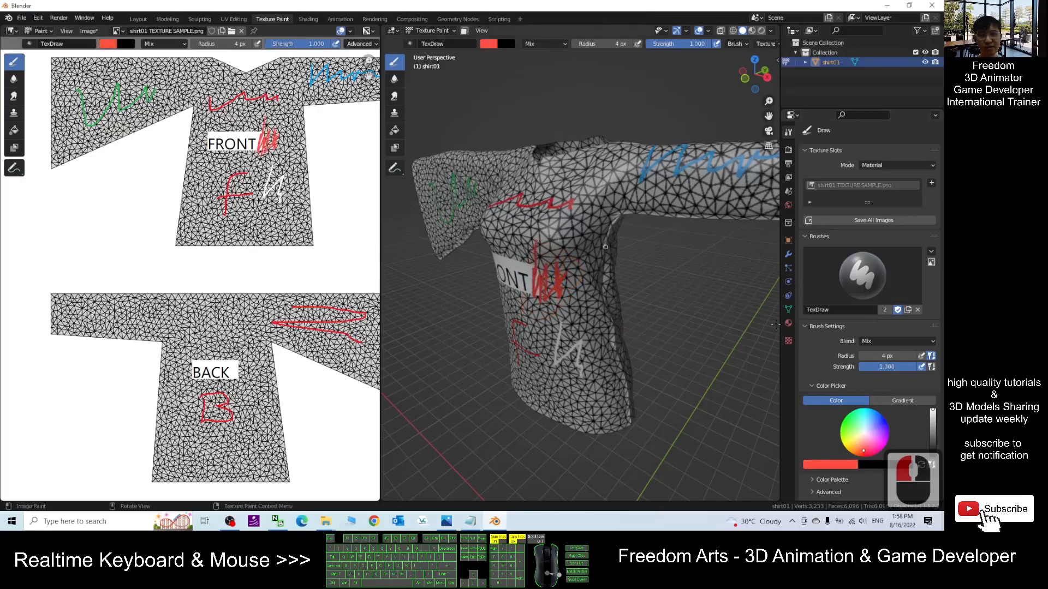
- Pick light blue and paint strokes across the shirt's upper chest
left_click_drag(866, 428, 869, 419)
left_click_drag(546, 240, 577, 233)
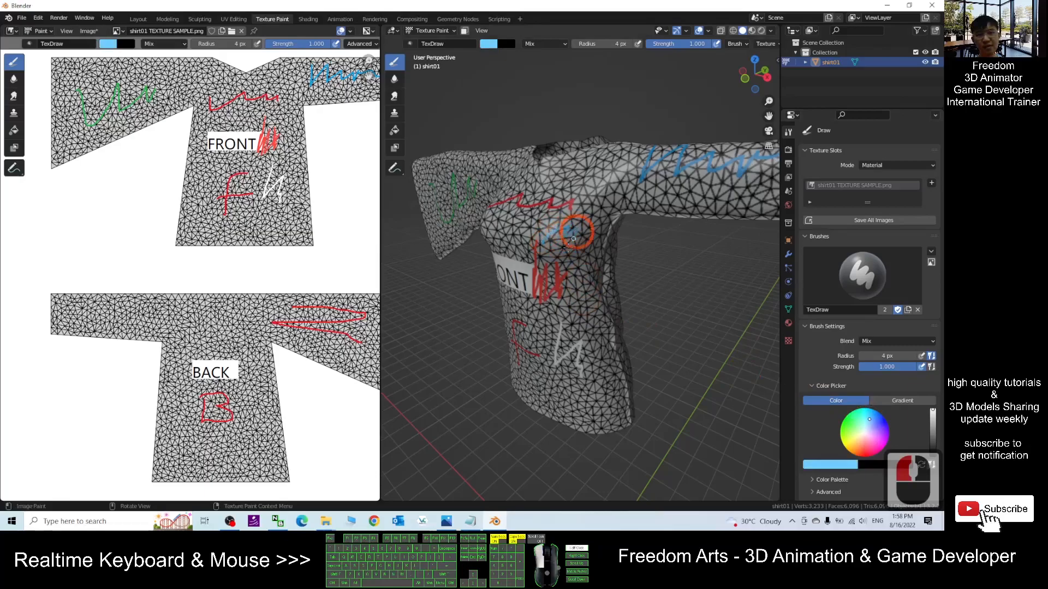
middle_click_drag(516, 242, 650, 286)
- Examine the painted strokes on the shirt front up close
scroll(673, 355, "down", 2)
middle_click_drag(673, 355, 638, 343)
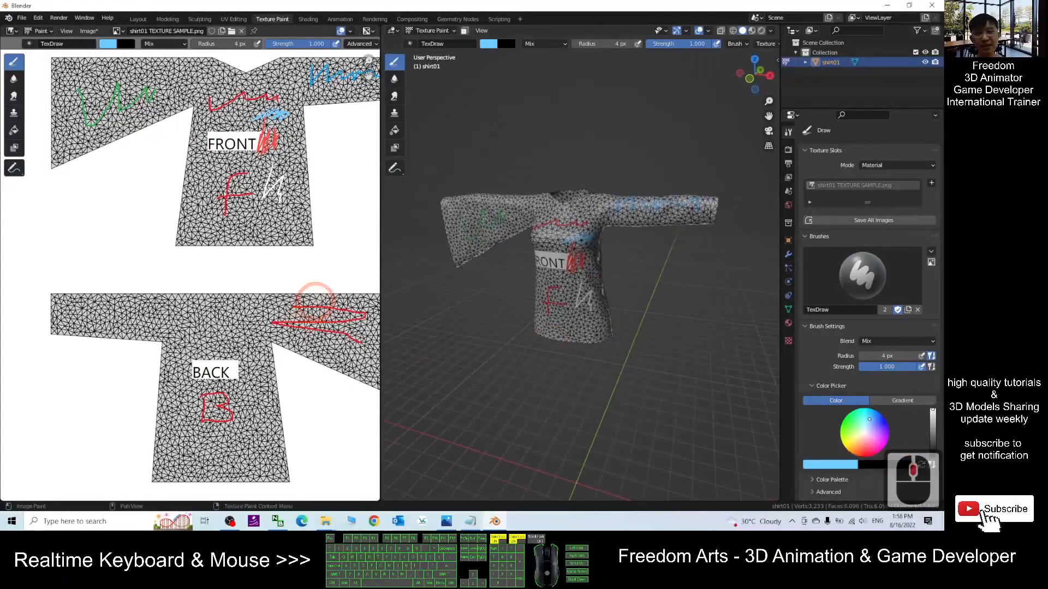
scroll(647, 228, "up", 4)
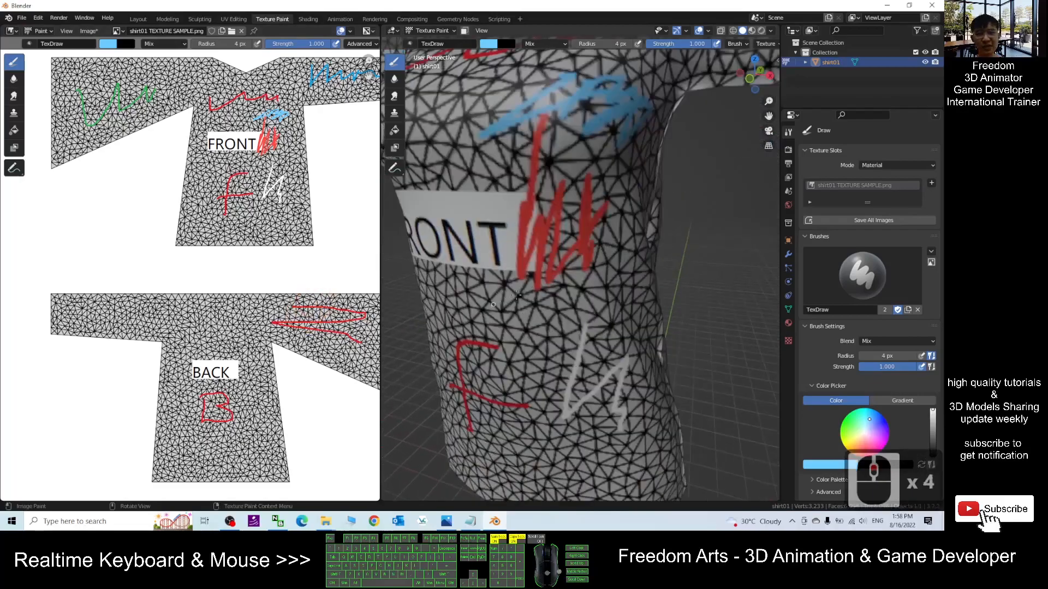
- Save the painted shirt texture image
scroll(508, 298, "down", 2)
middle_click_drag(521, 336, 598, 356)
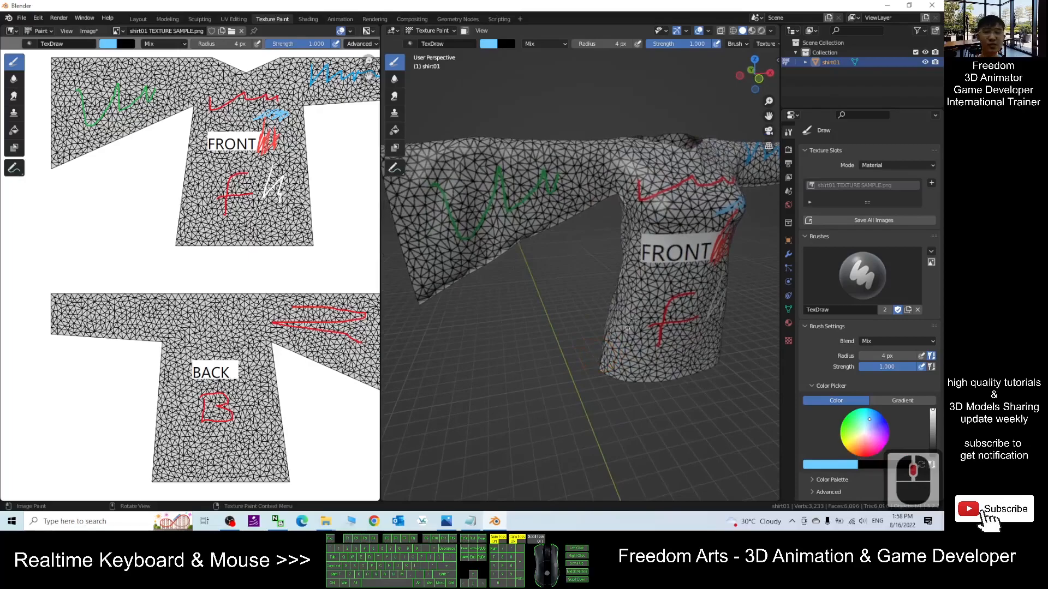
middle_click_drag(712, 322, 635, 263)
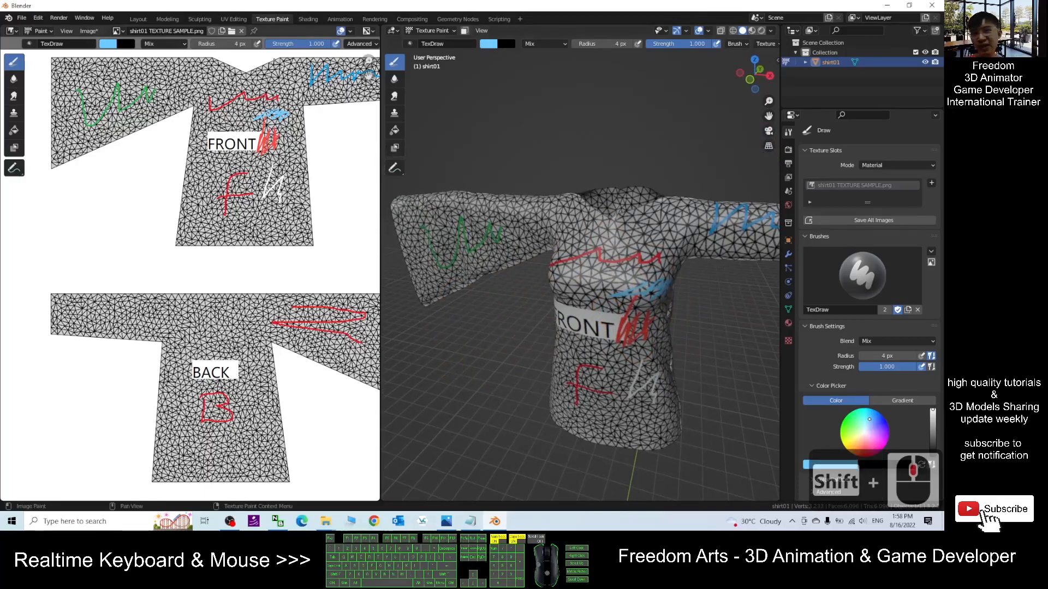
left_click(89, 31)
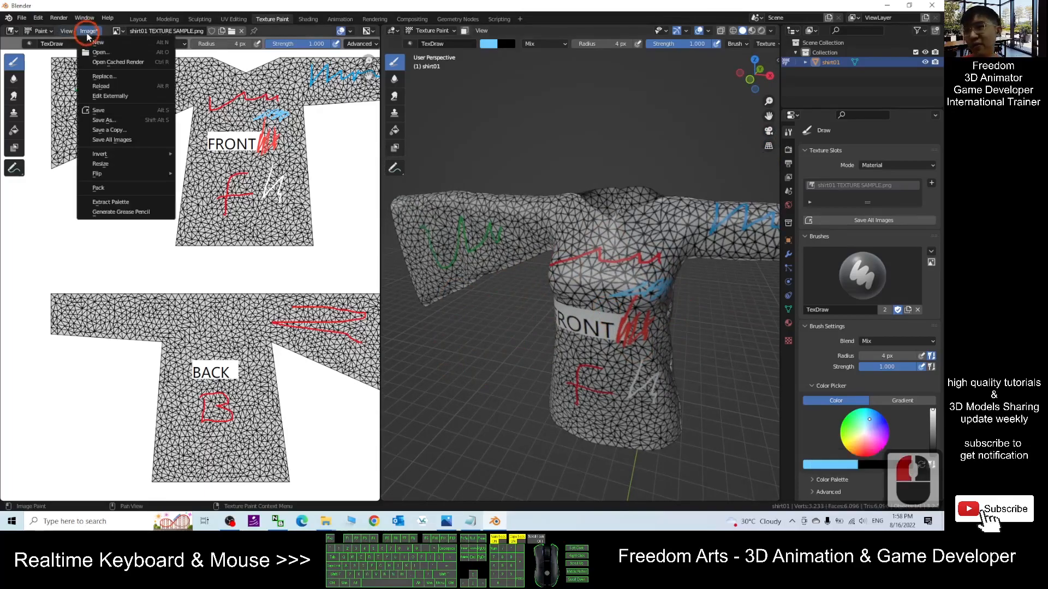
left_click(109, 111)
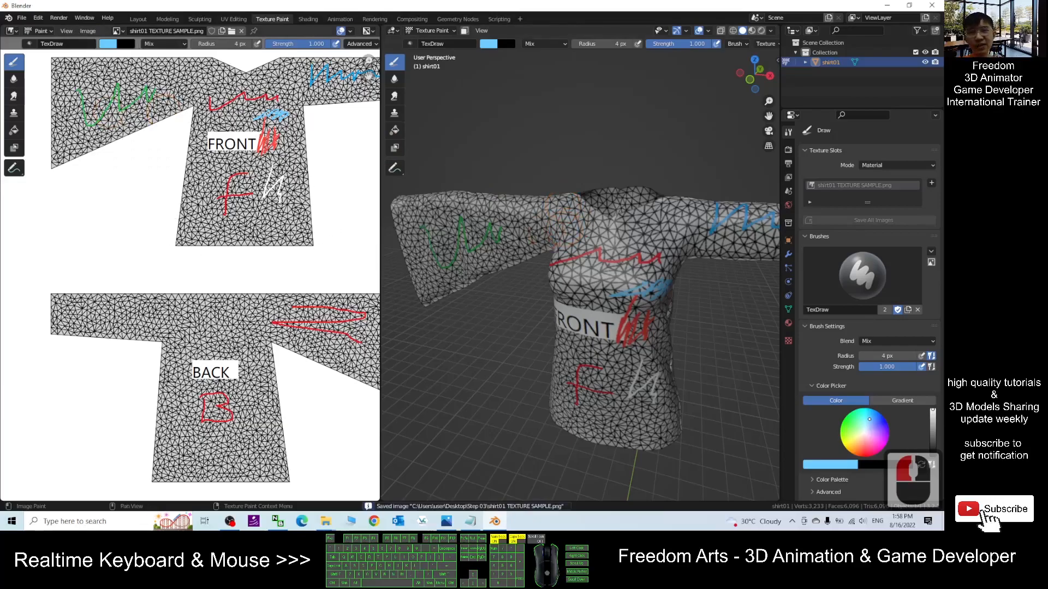
- Start saving the Blender file and point the save dialog to the Step 03 folder path copied from the file explorer
left_click_drag(439, 5, 716, 110)
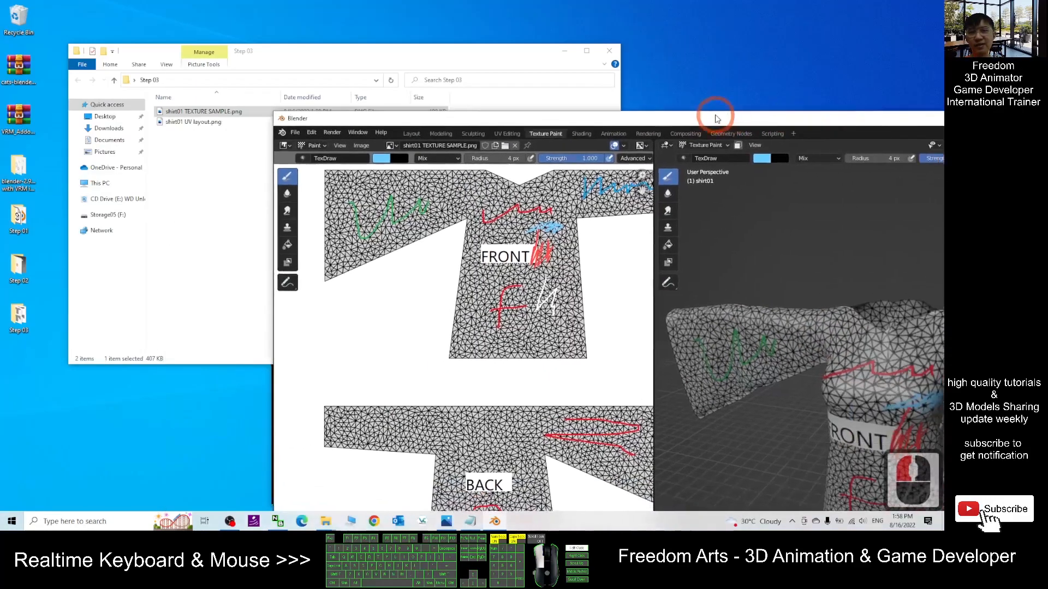
left_click(204, 170)
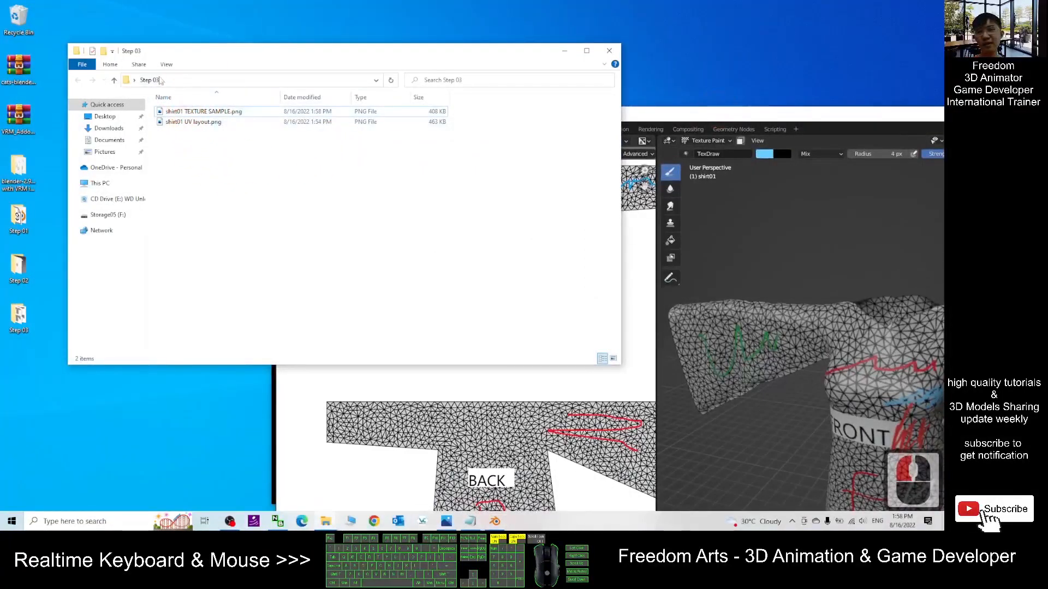
left_click(697, 119)
left_click(298, 127)
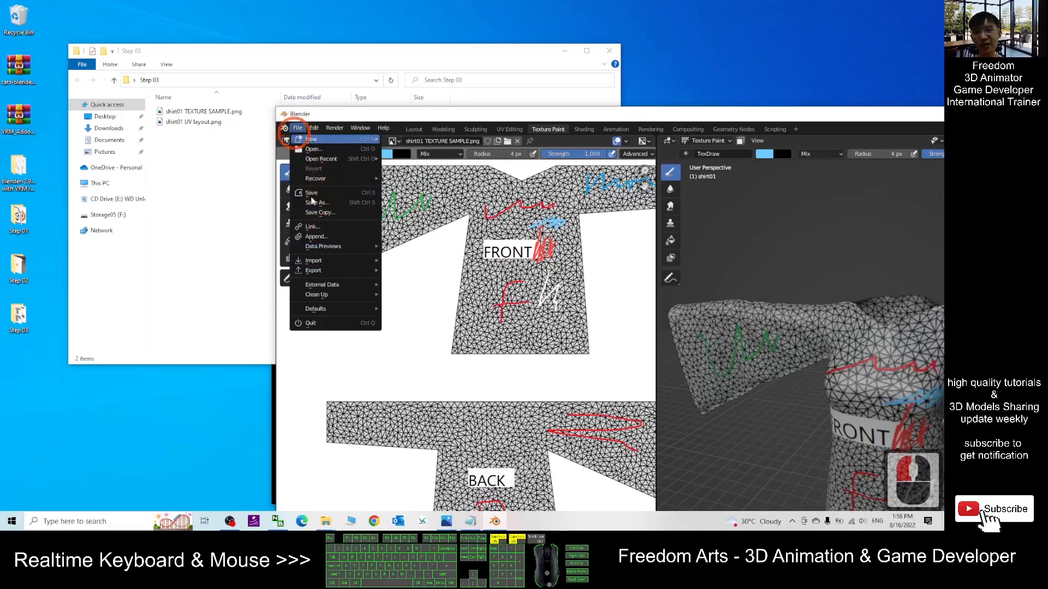
left_click(325, 263)
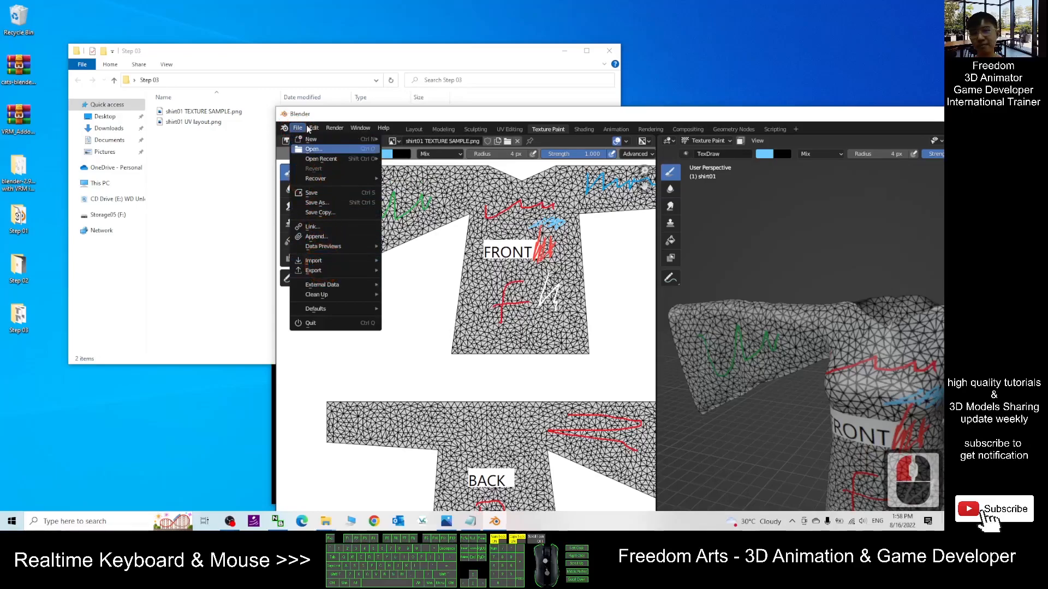
left_click(318, 203)
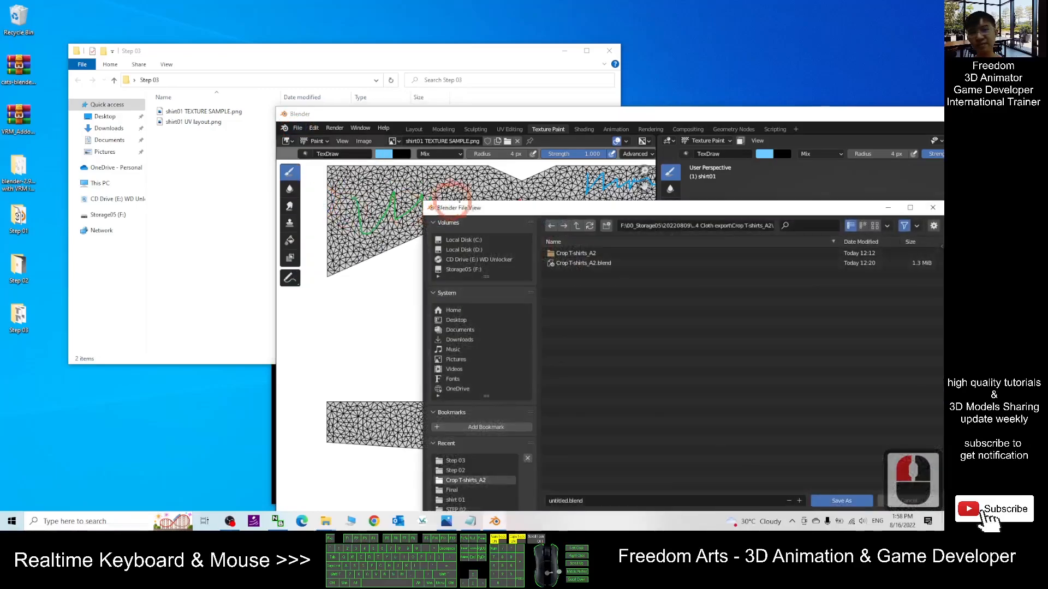
left_click(237, 53)
left_click(218, 79)
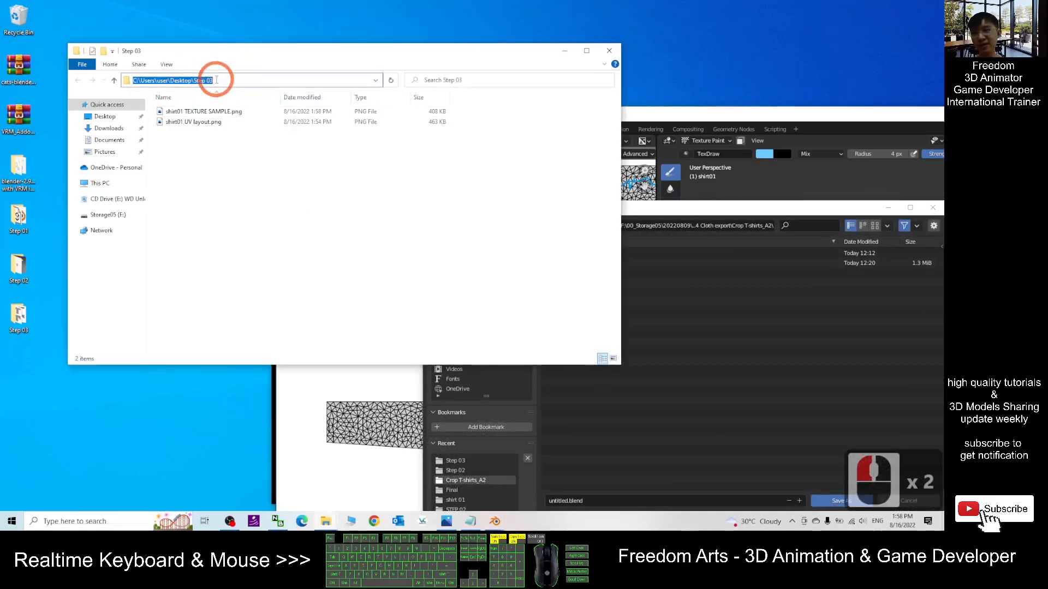
key("ctrl+c")
left_click(751, 225)
key("ctrl+v")
key("Return")
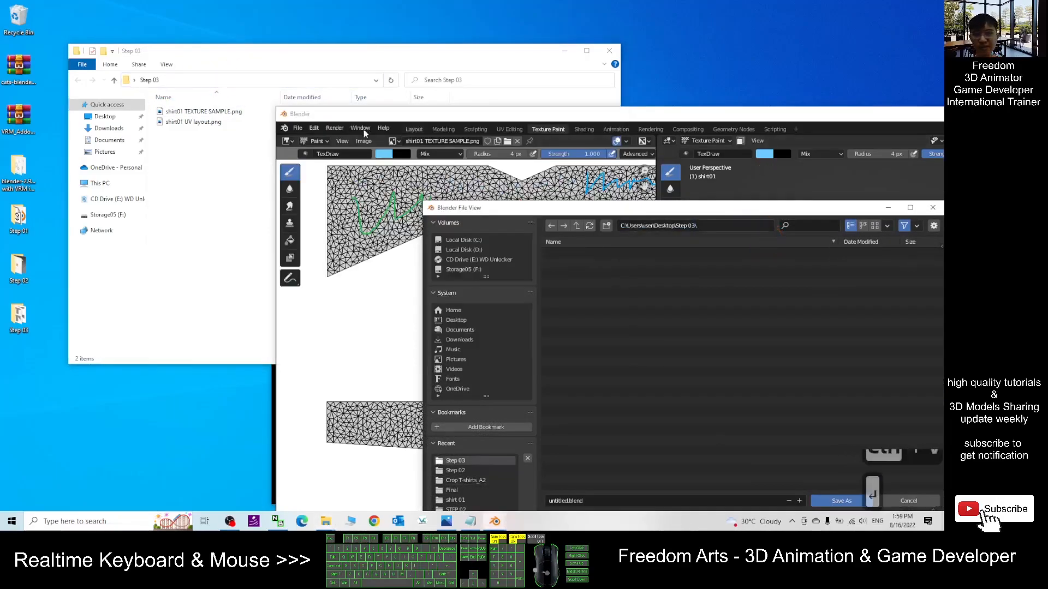
- Name the Blender file shirt01.blend and save it
left_click_drag(600, 211, 575, 100)
double_click(566, 388)
type("sHIRT0")
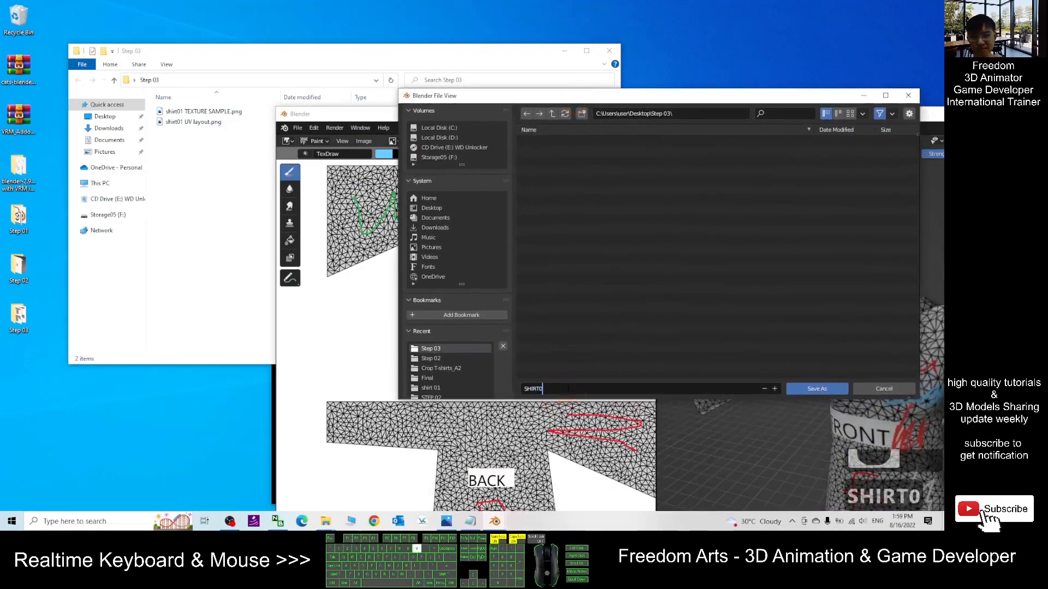
key("BackSpace")
key("BackSpace")
key("BackSpace")
key("BackSpace")
key("BackSpace")
key("BackSpace")
key("BackSpace")
key("BackSpace")
key("BackSpace")
key("Caps_Lock")
type("shirt01")
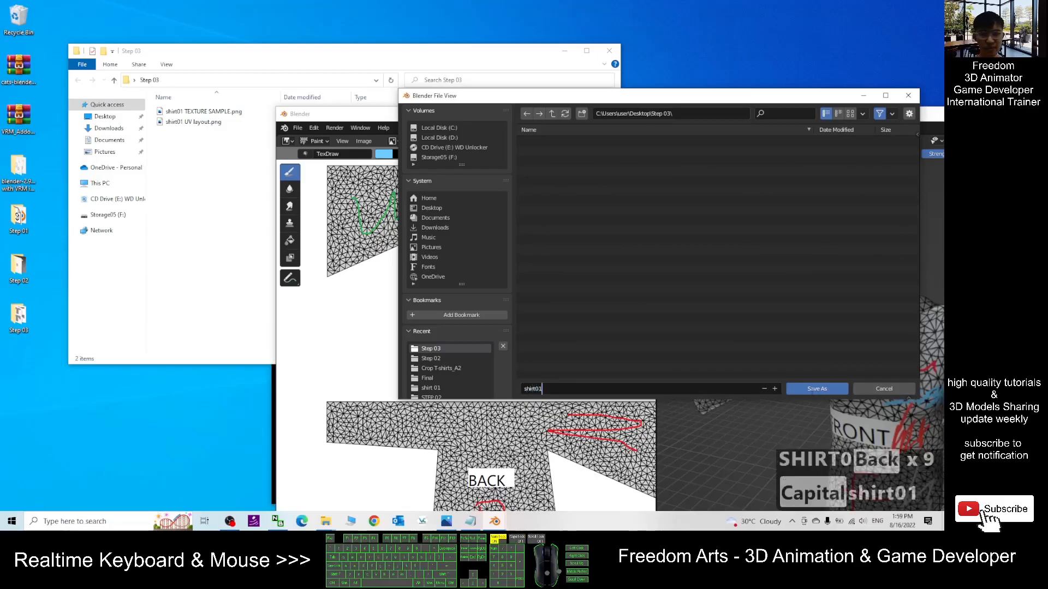
double_click(813, 389)
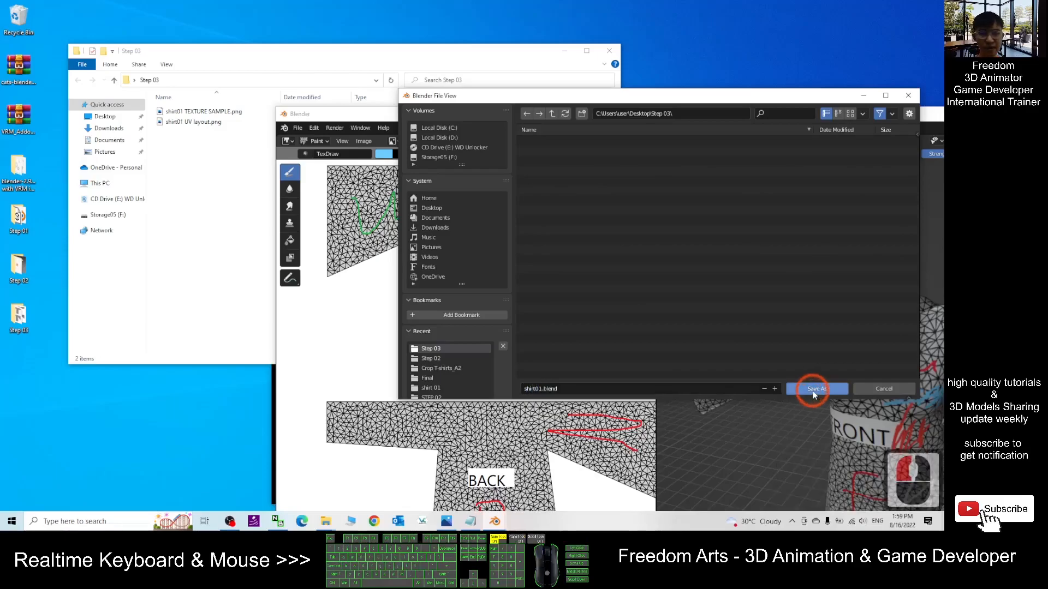
- Start an FBX export with path mode set to Copy and embedded textures enabled
left_click_drag(500, 119, 273, 5)
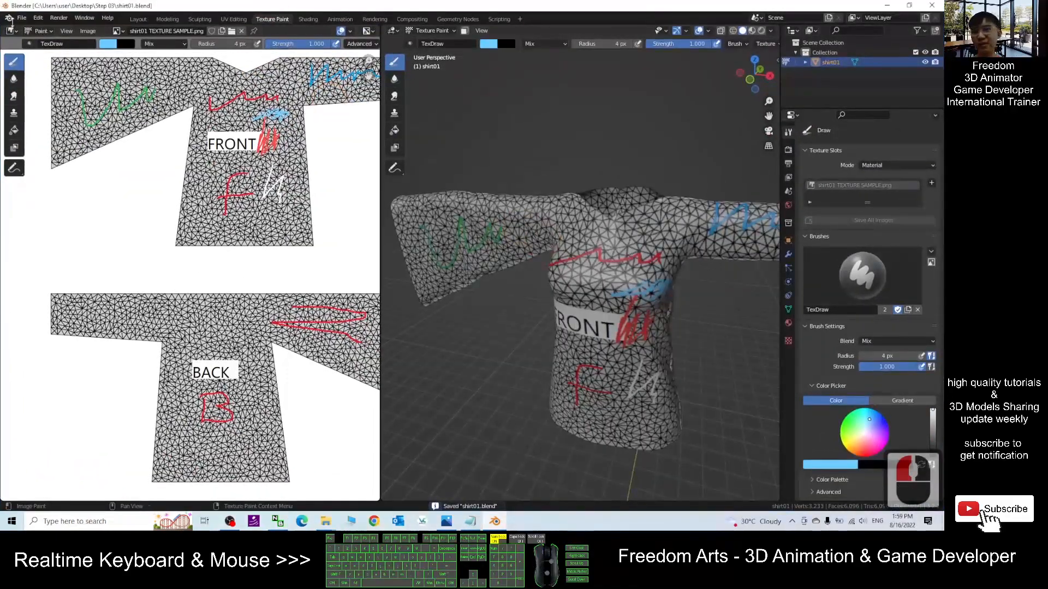
left_click(21, 17)
left_click(47, 161)
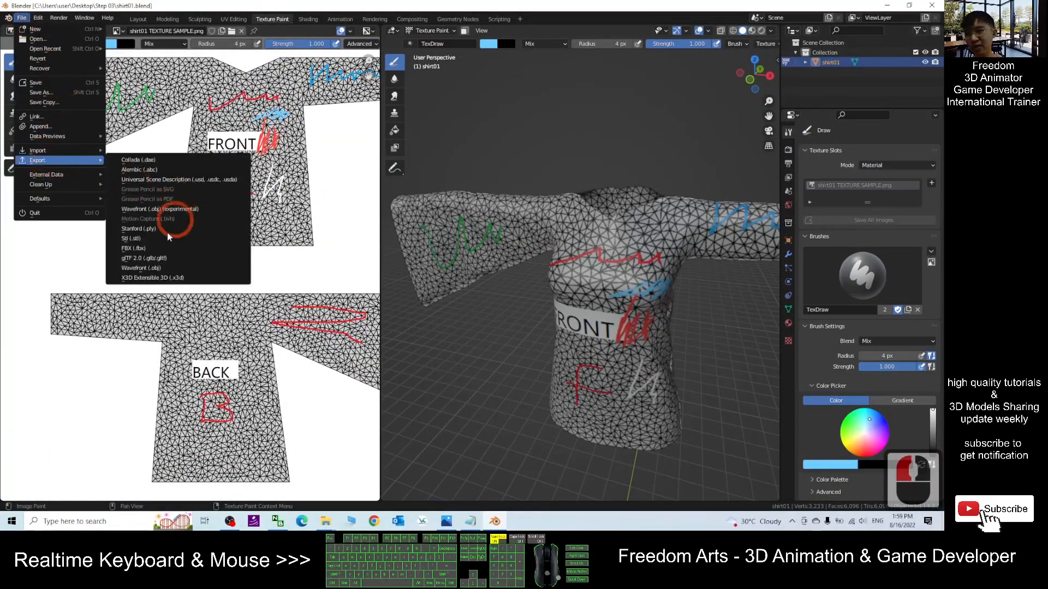
left_click(134, 248)
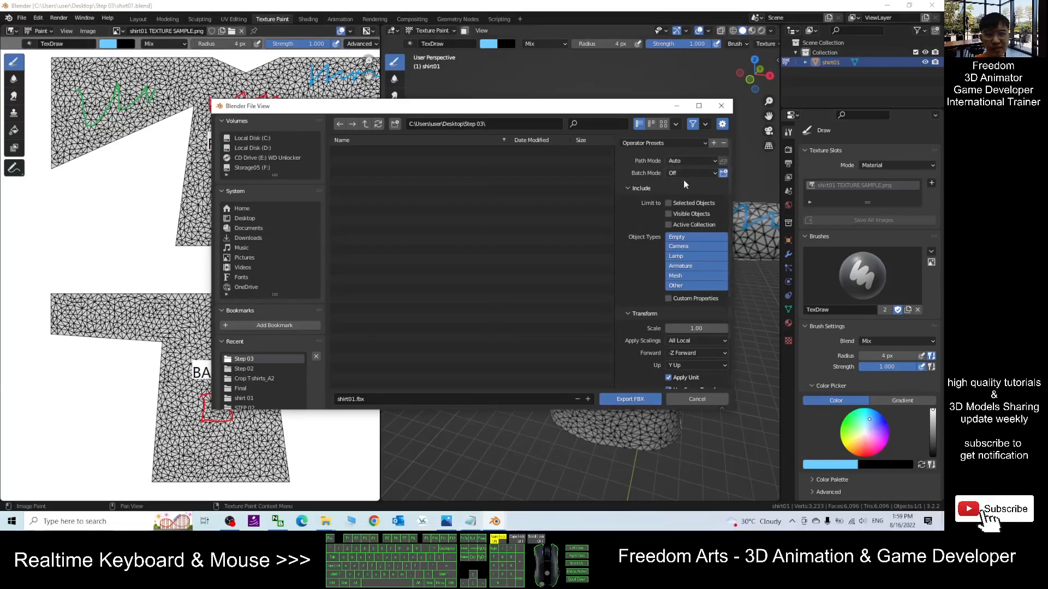
left_click(685, 161)
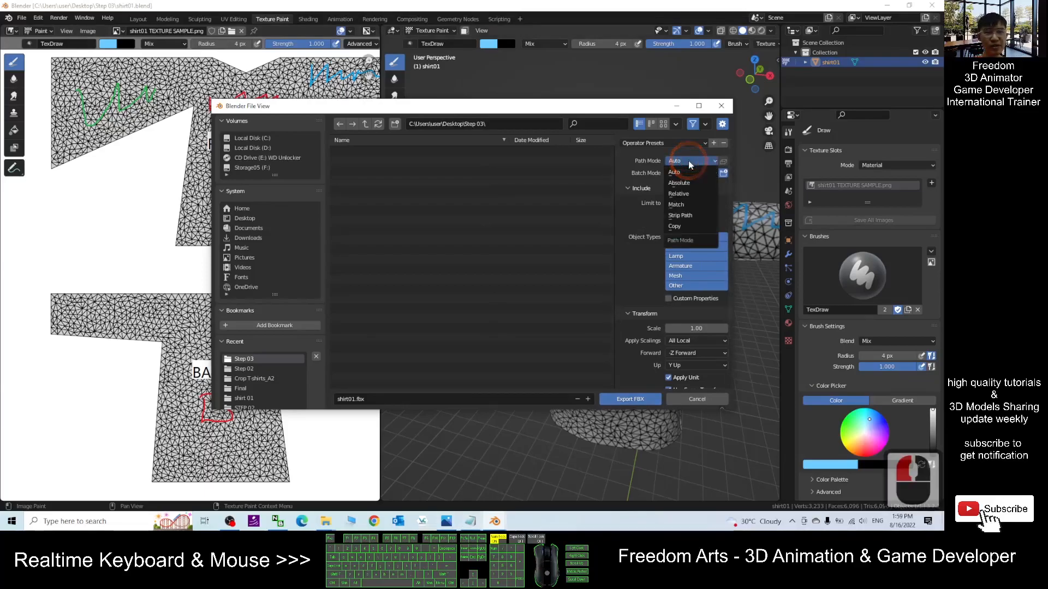
left_click(677, 228)
left_click(723, 162)
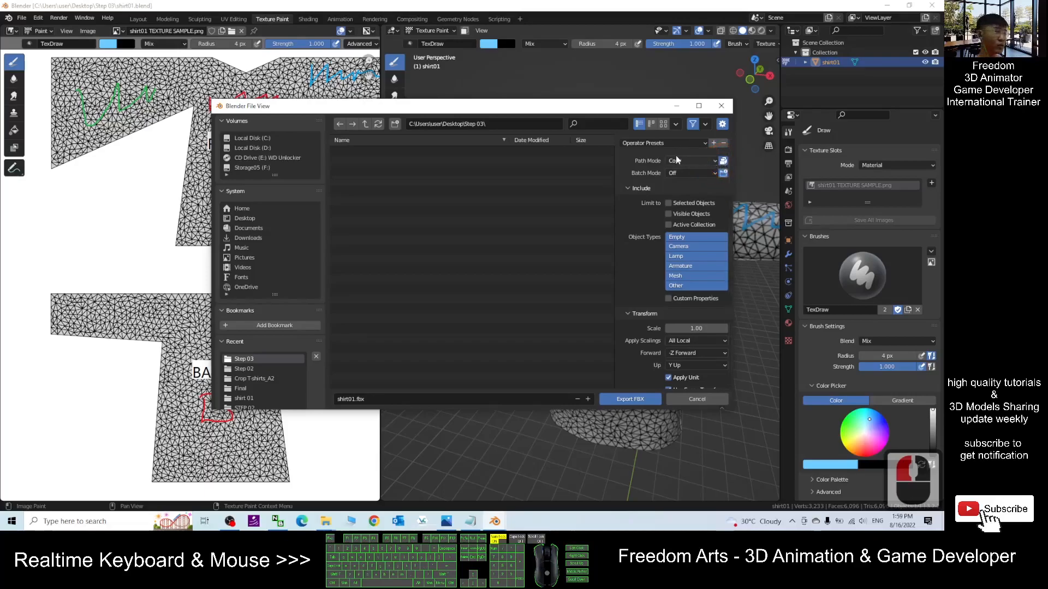
- Check the notes for the required export scale of the cloth FBX
left_click(473, 522)
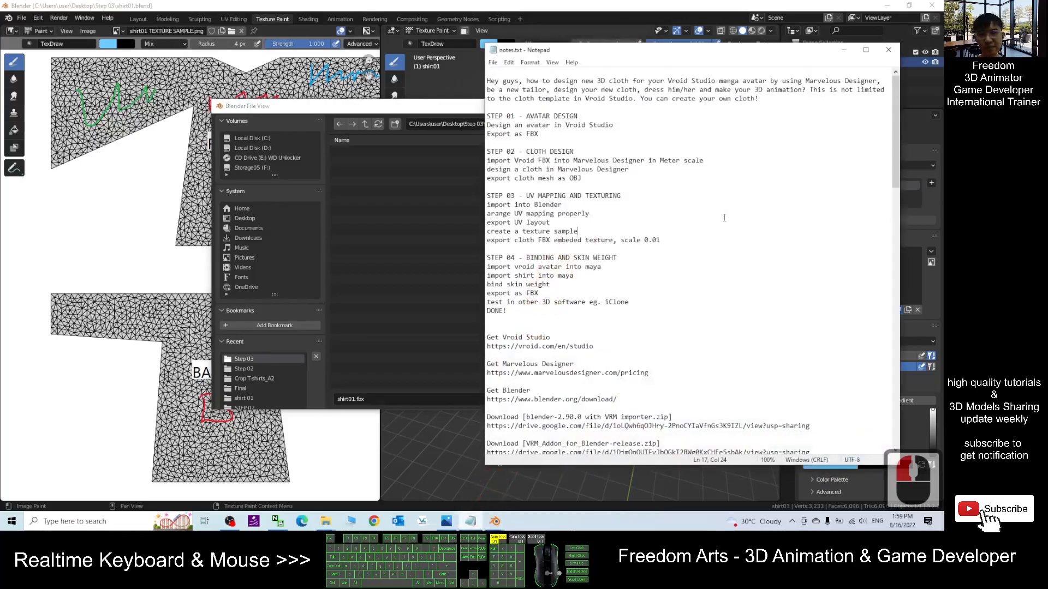
left_click(525, 240)
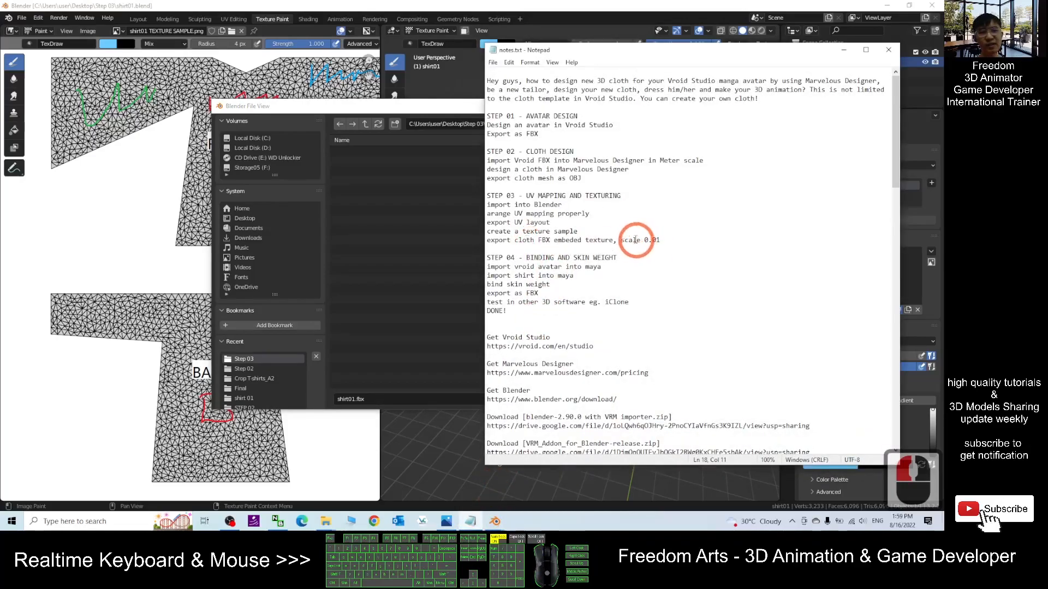
left_click_drag(645, 240, 658, 242)
left_click(660, 240)
left_click(844, 50)
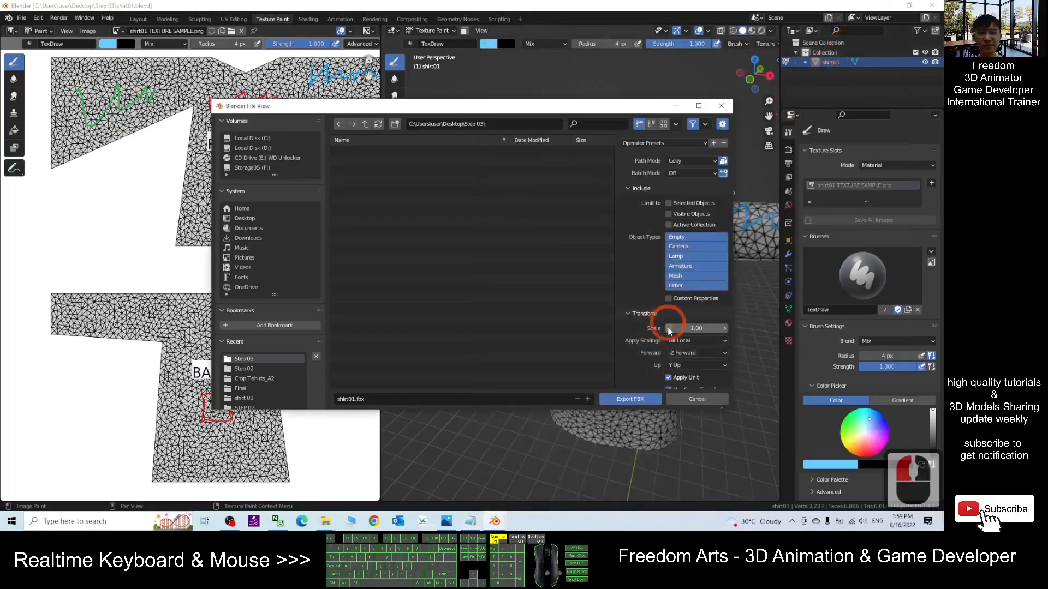
- Set the export scale to 0.01 and export the FBX as shirt01.fbx
left_click(685, 328)
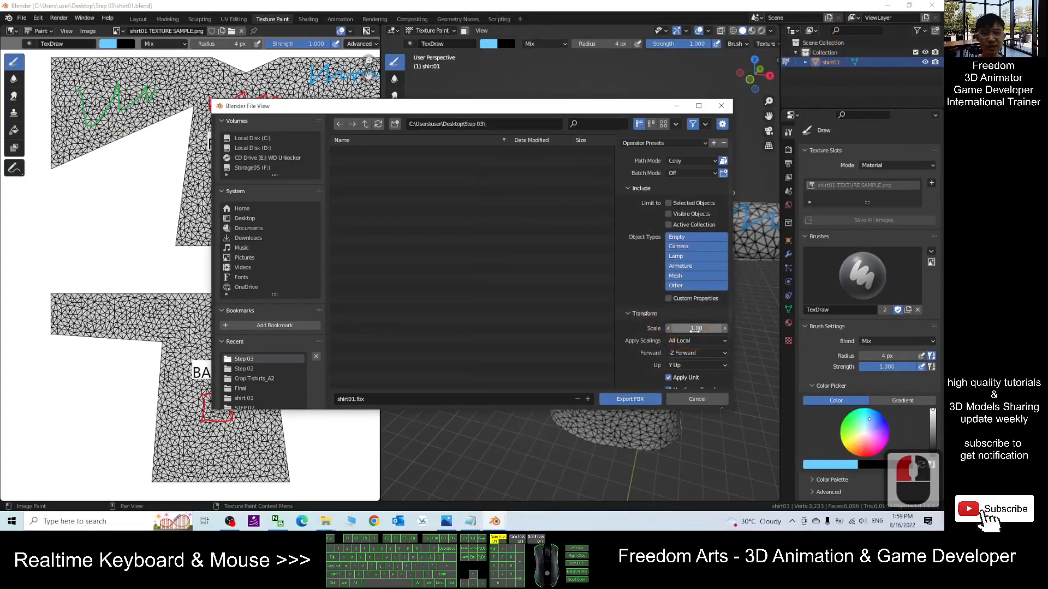
type("0.01")
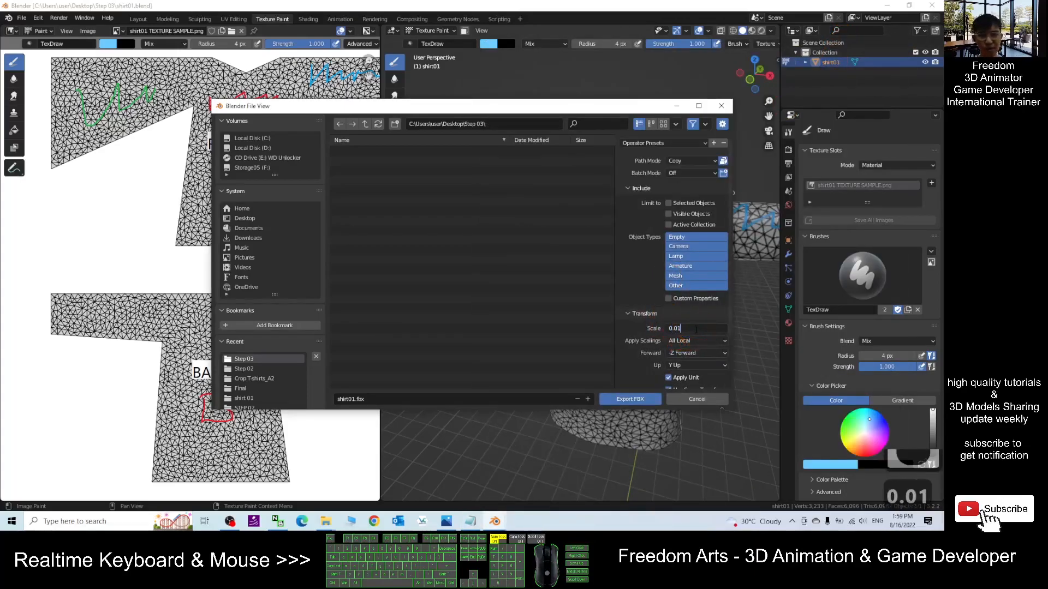
left_click(628, 399)
left_click(628, 398)
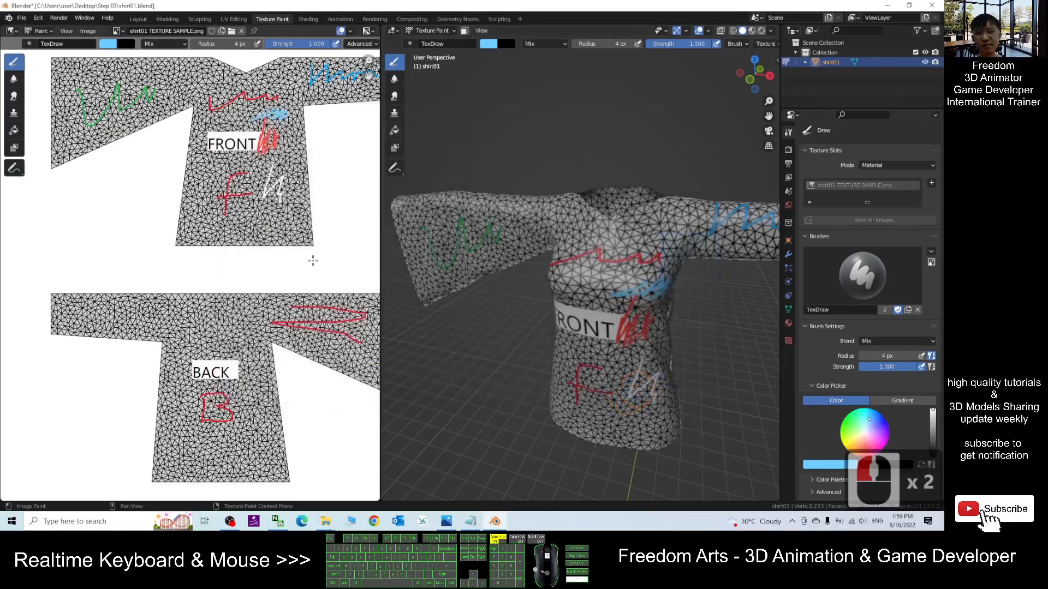
- Save the Blender file again and close Blender
scroll(312, 261, "down", 1)
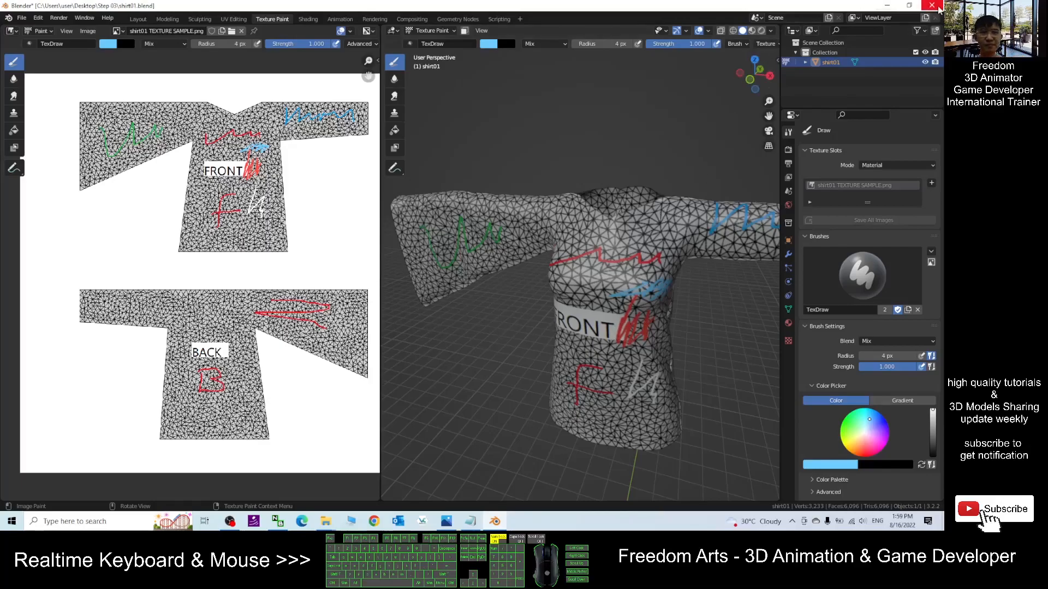
left_click(441, 2)
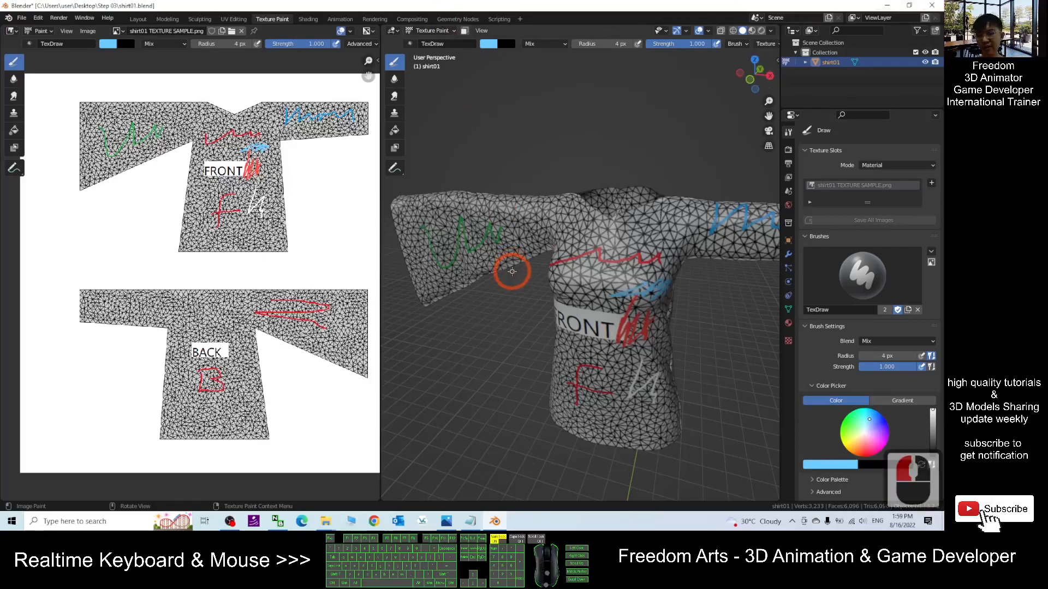
left_click(932, 5)
- Open the exported shirt01.fbx in 3D Viewer, orbit around the textured shirt, and close it
left_click(185, 155)
double_click(184, 154)
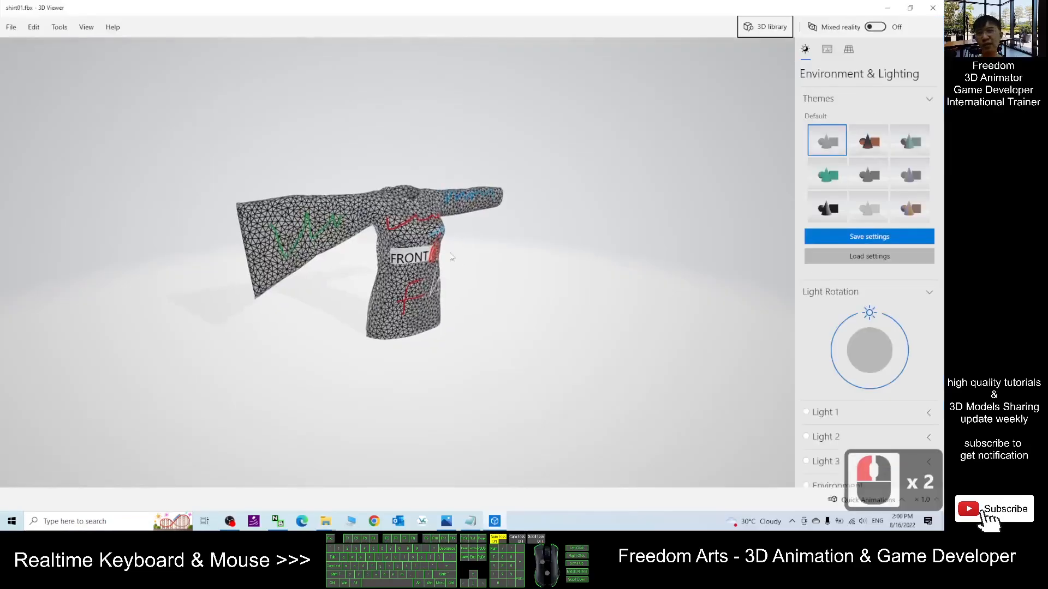
left_click_drag(589, 247, 397, 196)
left_click_drag(384, 291, 354, 287)
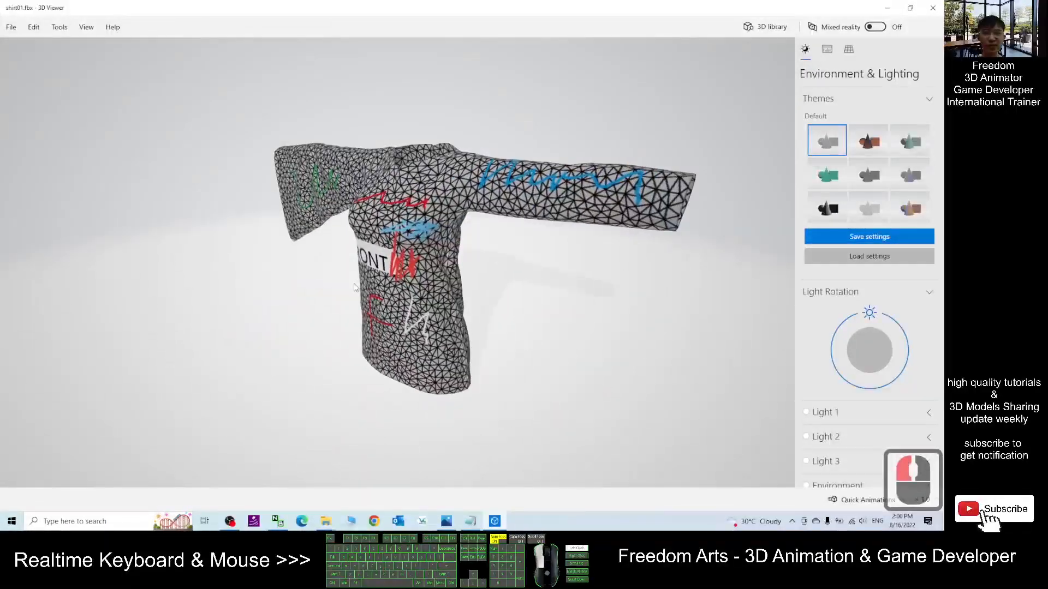
left_click(932, 8)
- Delete the blank line after DONE! in the notes file
left_click(471, 520)
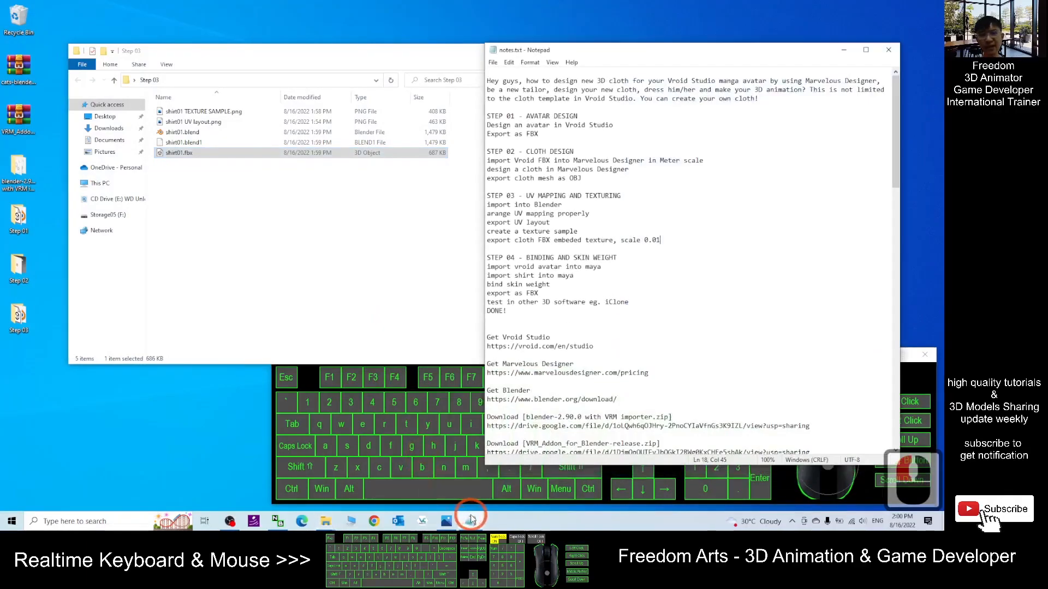
left_click(517, 328)
key("BackSpace")
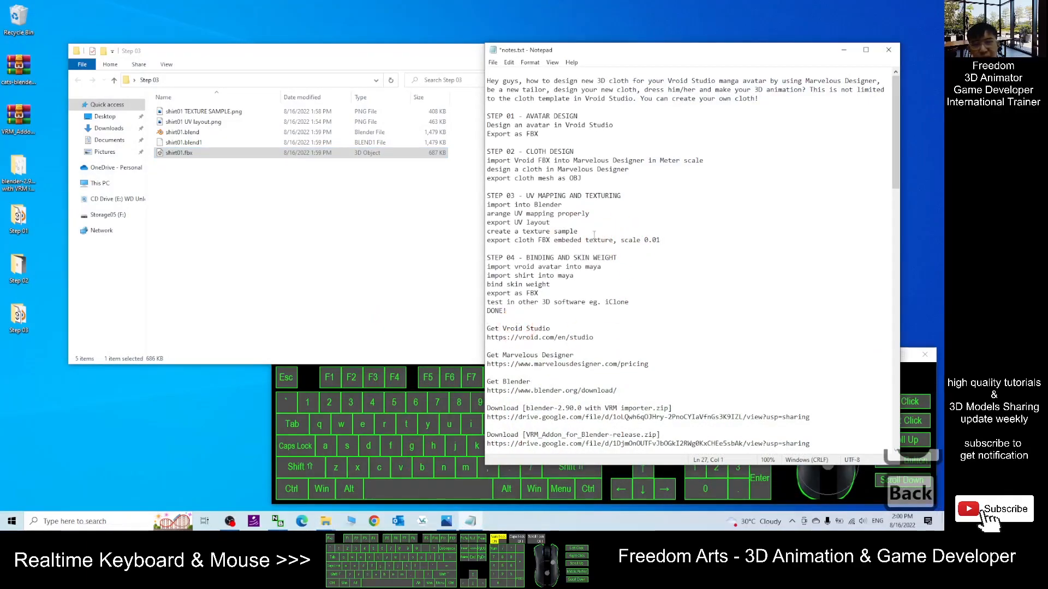
- Change "maya" to "Autodesk Maya" in the STEP 04 avatar import line and save the notes
left_click(608, 313)
left_click(552, 283)
left_click(583, 317)
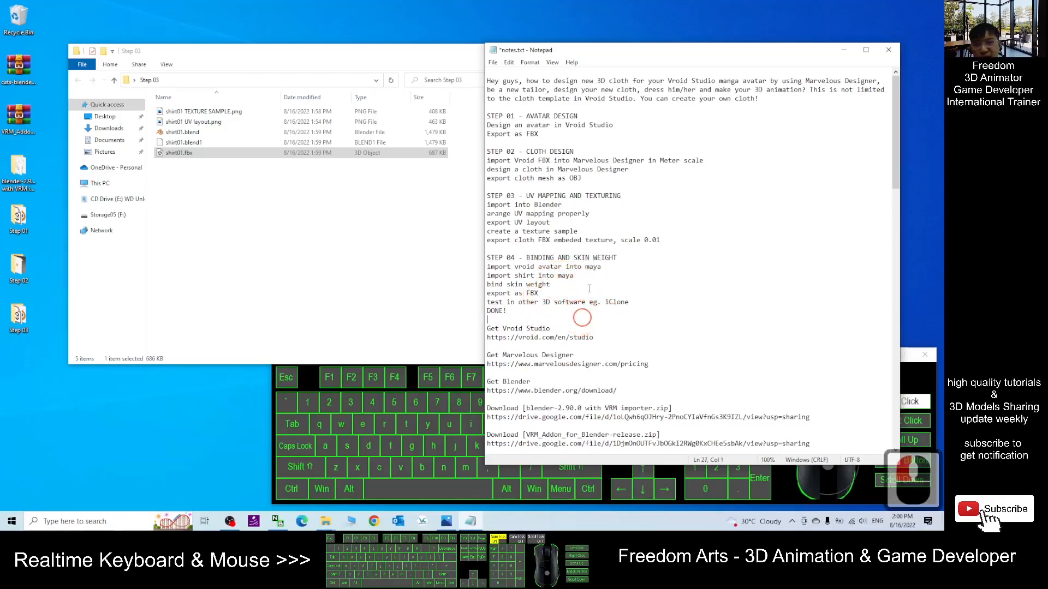
left_click(588, 276)
double_click(594, 267)
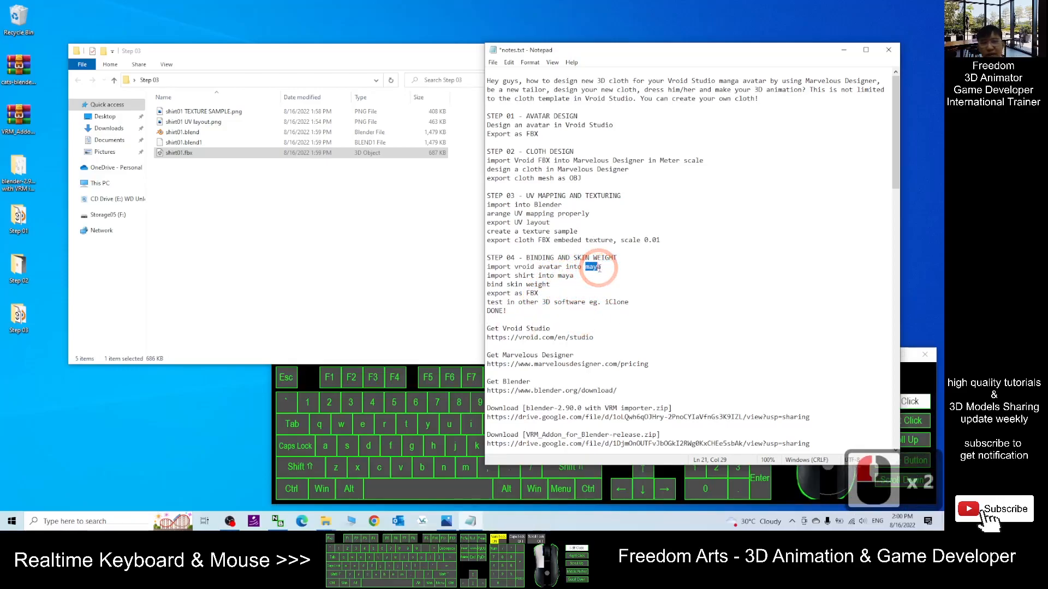
type("Autodesk Maya")
key("ctrl+s")
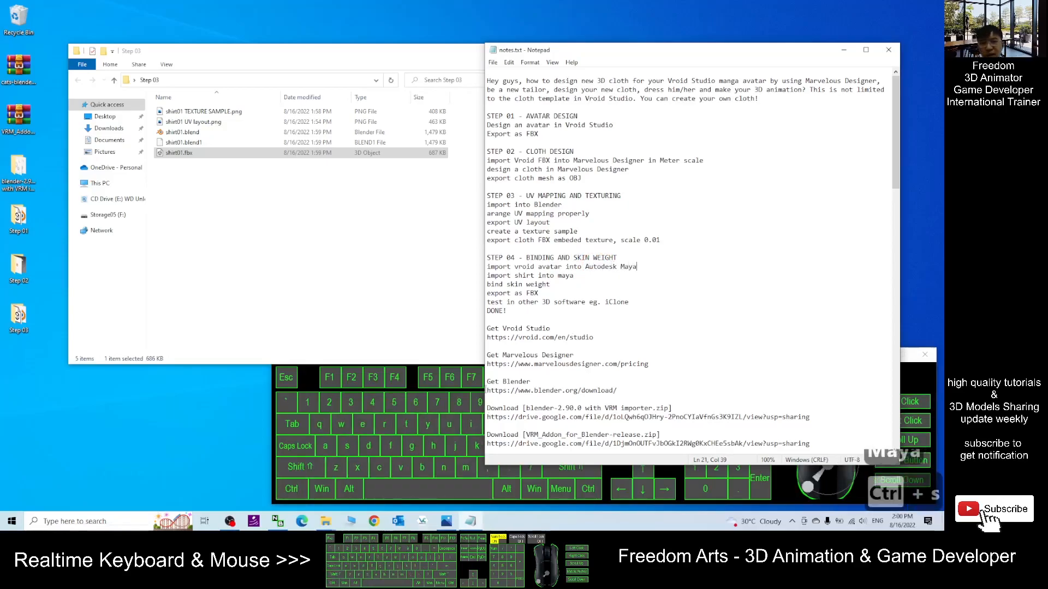
left_click(229, 521)
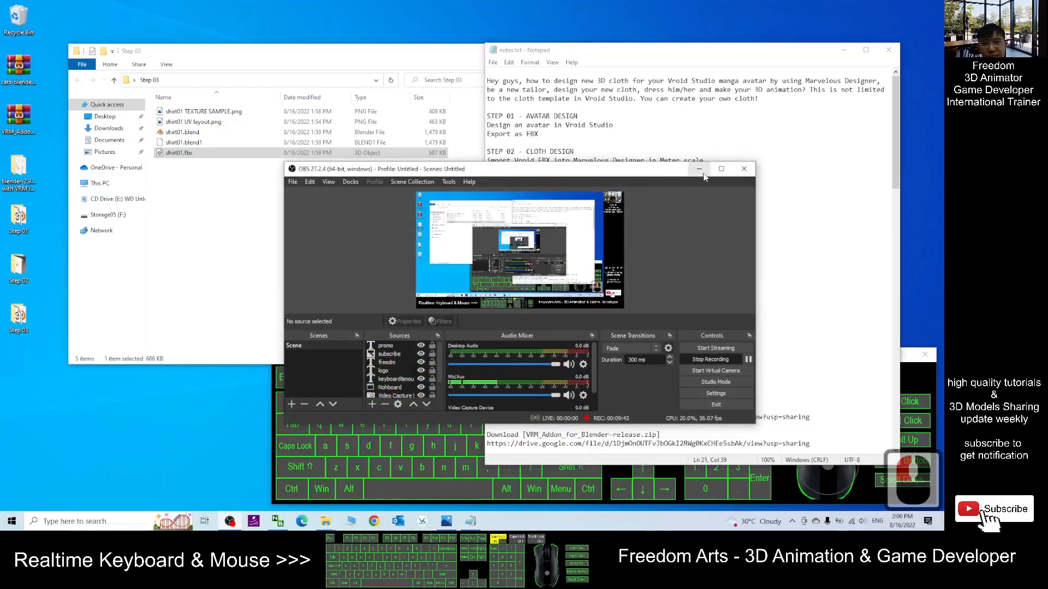
- Launch Maya 2022 from the Windows search
left_click(699, 169)
left_click(84, 522)
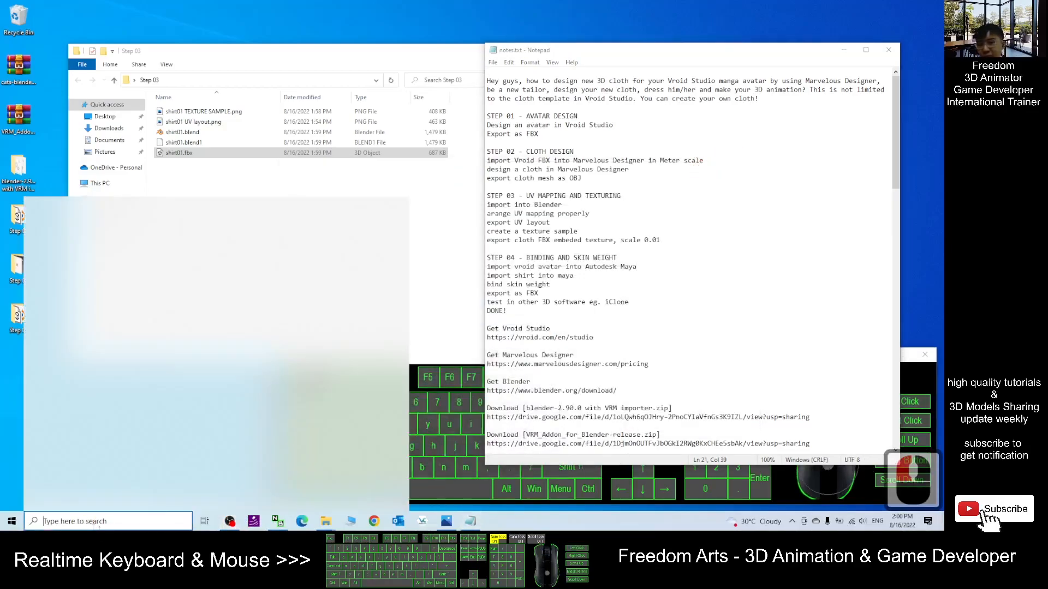
type("maya")
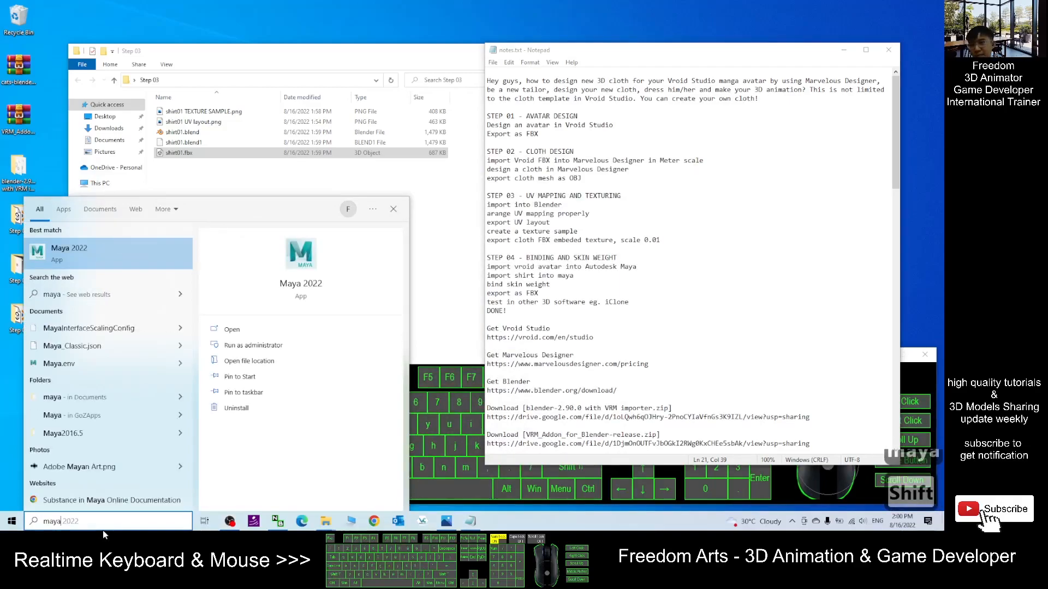
left_click(528, 325)
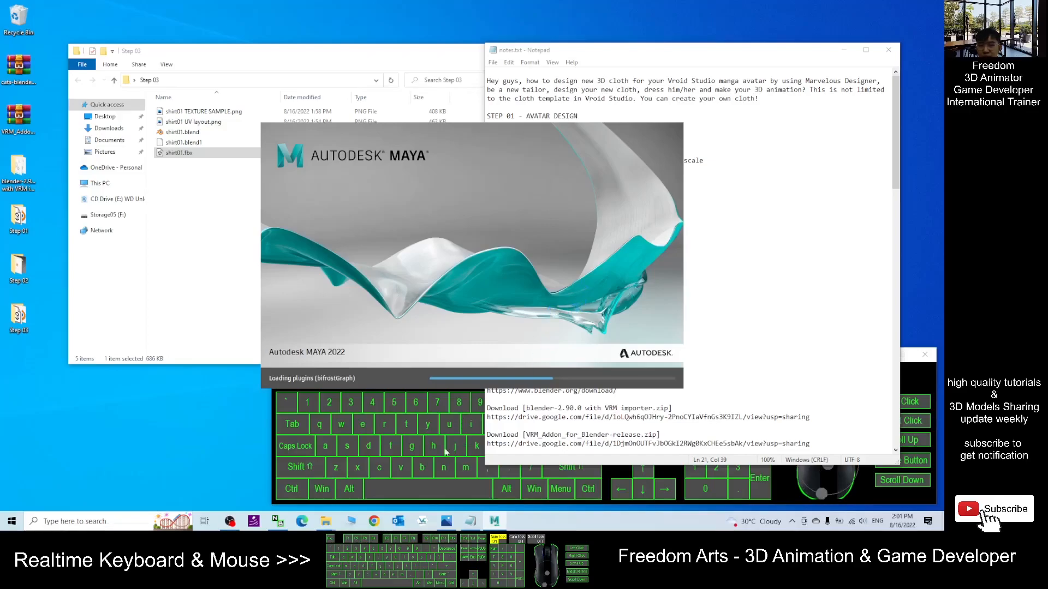
left_click(232, 525)
left_click(749, 359)
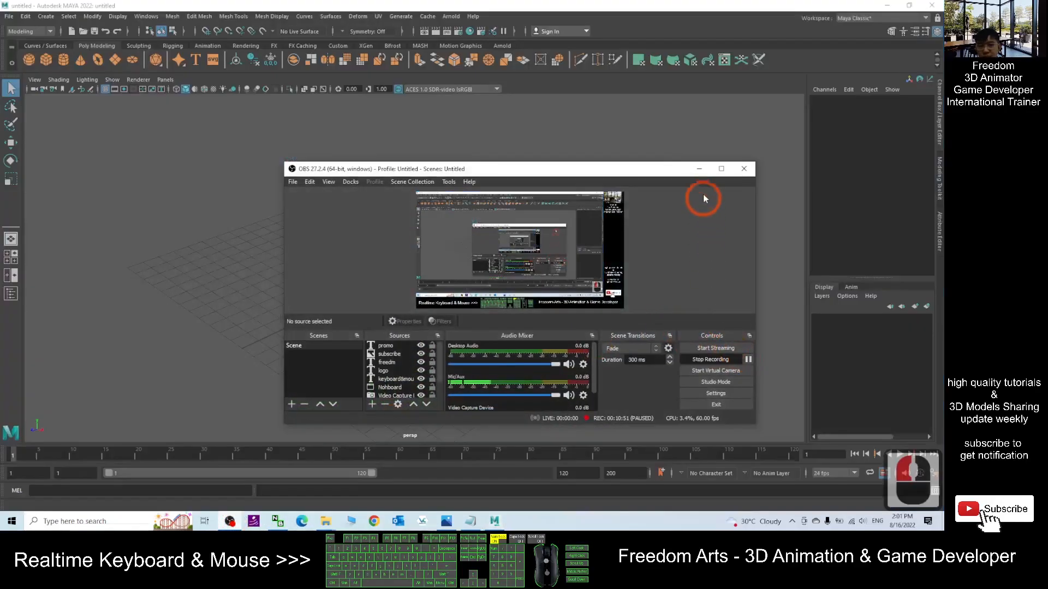
left_click(700, 169)
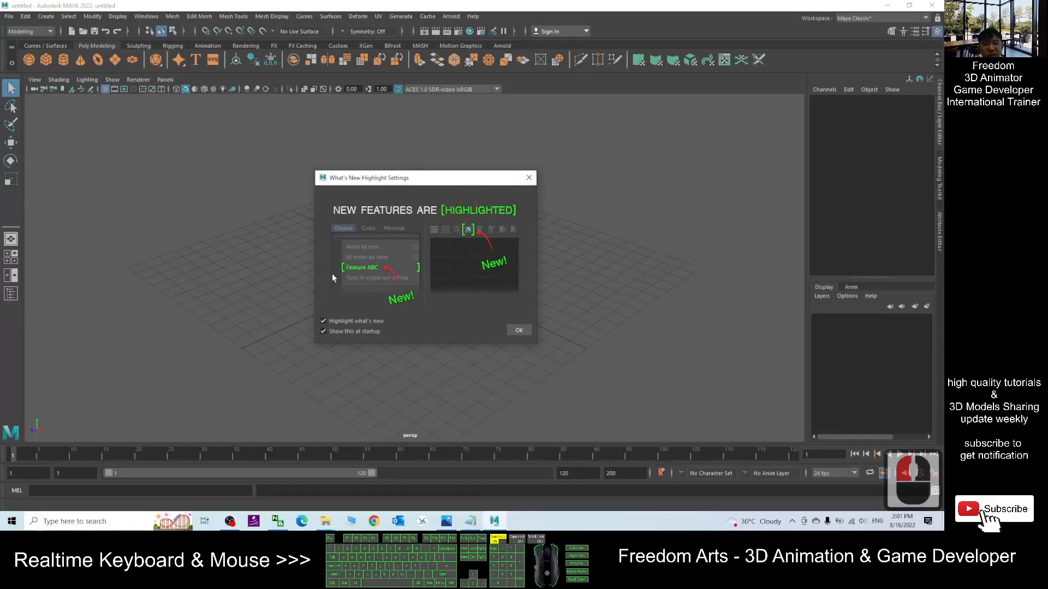
- Close the What's New Highlight Settings dialog and restore the Maya window to a smaller size
left_click(529, 178)
left_click(332, 4)
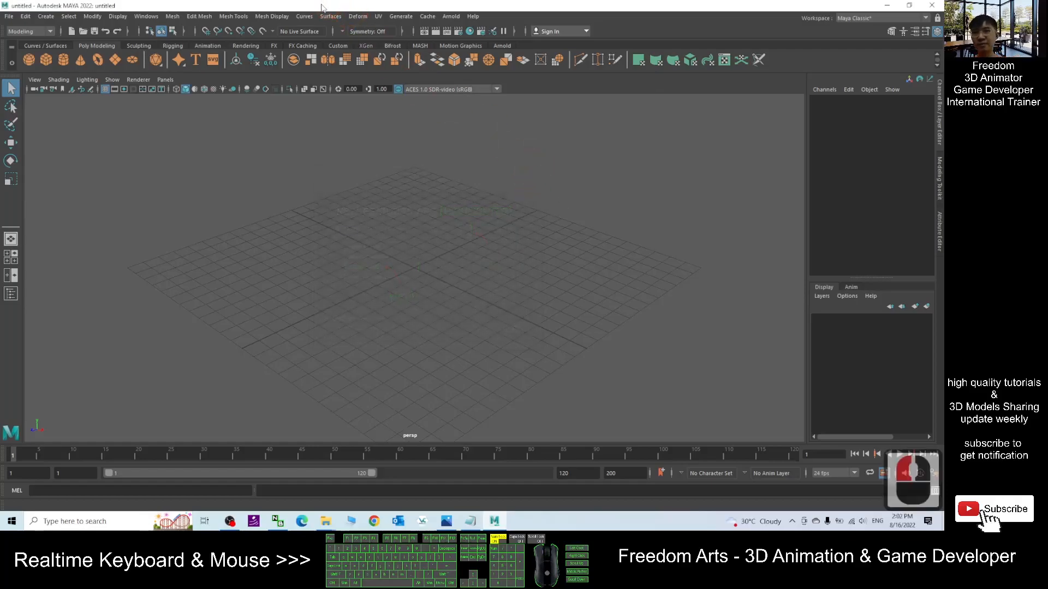
double_click(322, 6)
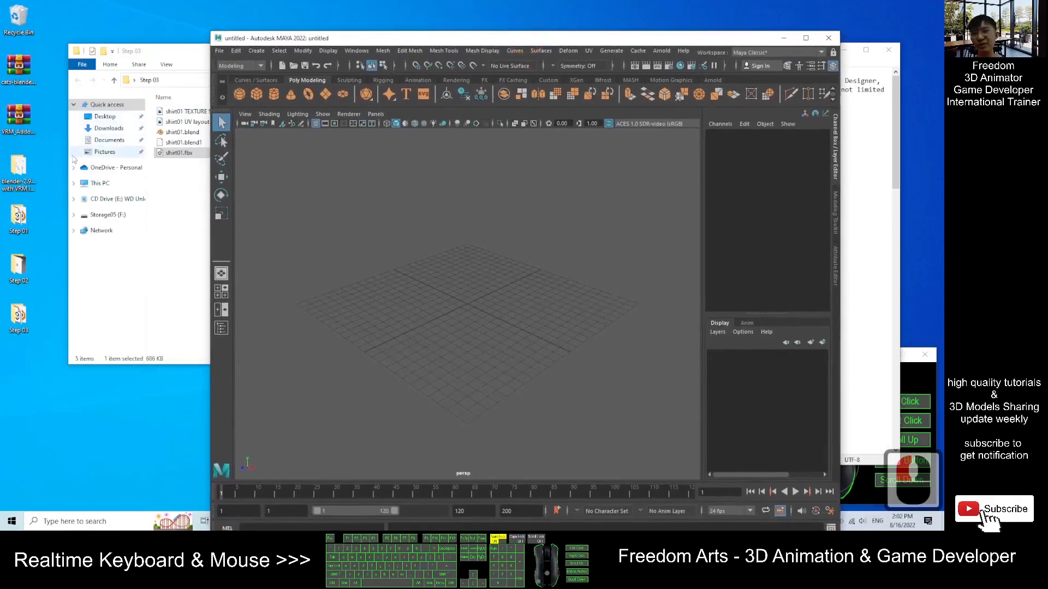
- Import vroidfemale01.fbx from the Step 01 folder into the Maya scene
double_click(20, 217)
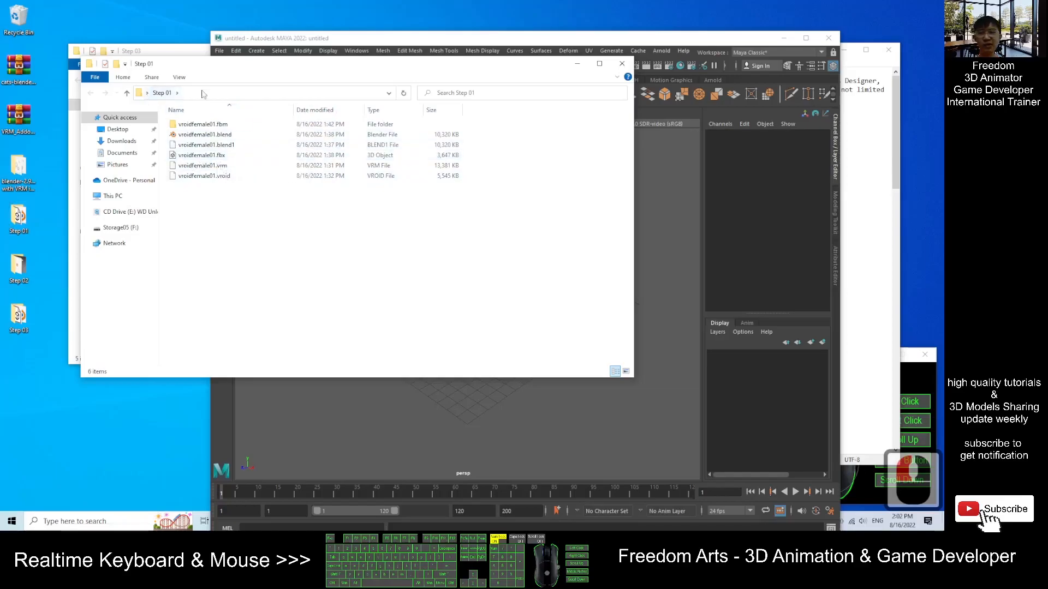
left_click_drag(313, 66, 389, 358)
left_click_drag(267, 448, 471, 309)
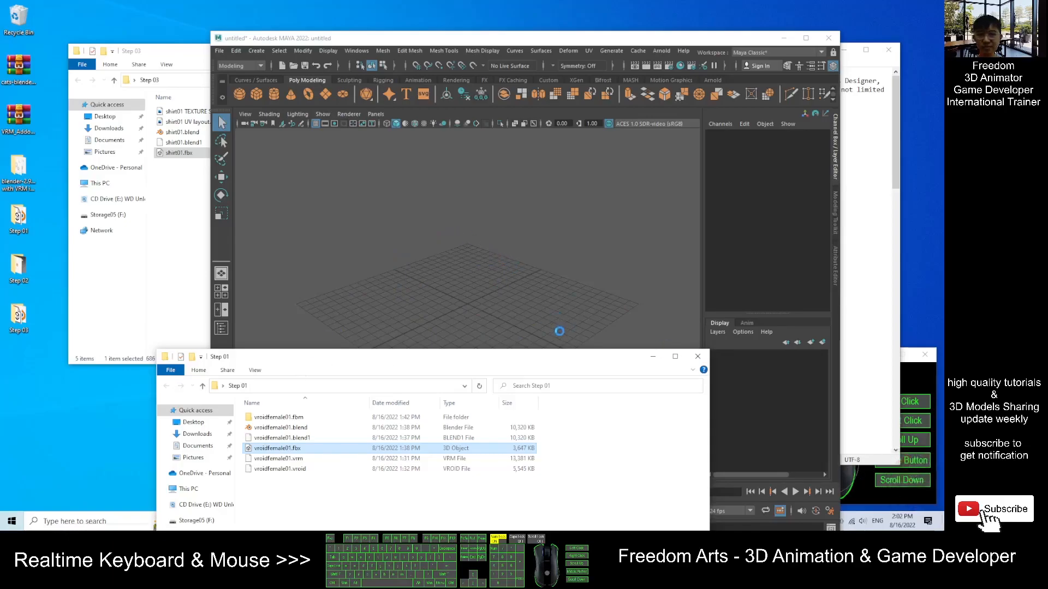
left_click(698, 357)
- Maximize Maya and switch the viewport to textured display of the avatar
scroll(481, 282, "down", 6)
scroll(482, 282, "down", 5)
scroll(489, 261, "up", 5)
left_click(806, 39)
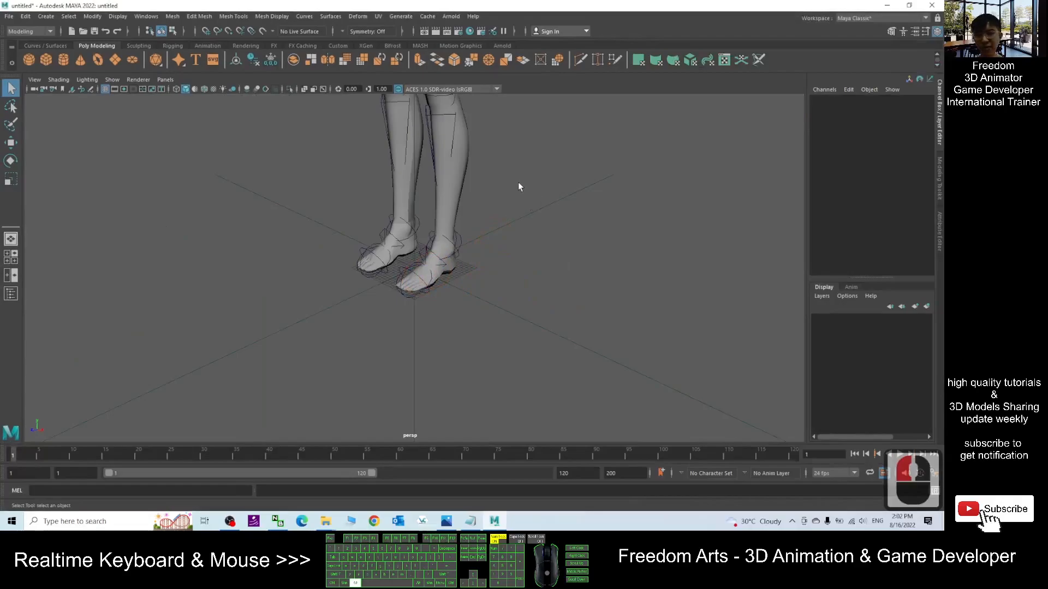
scroll(519, 260, "down", 5)
left_click_drag(531, 270, 562, 339, "alt")
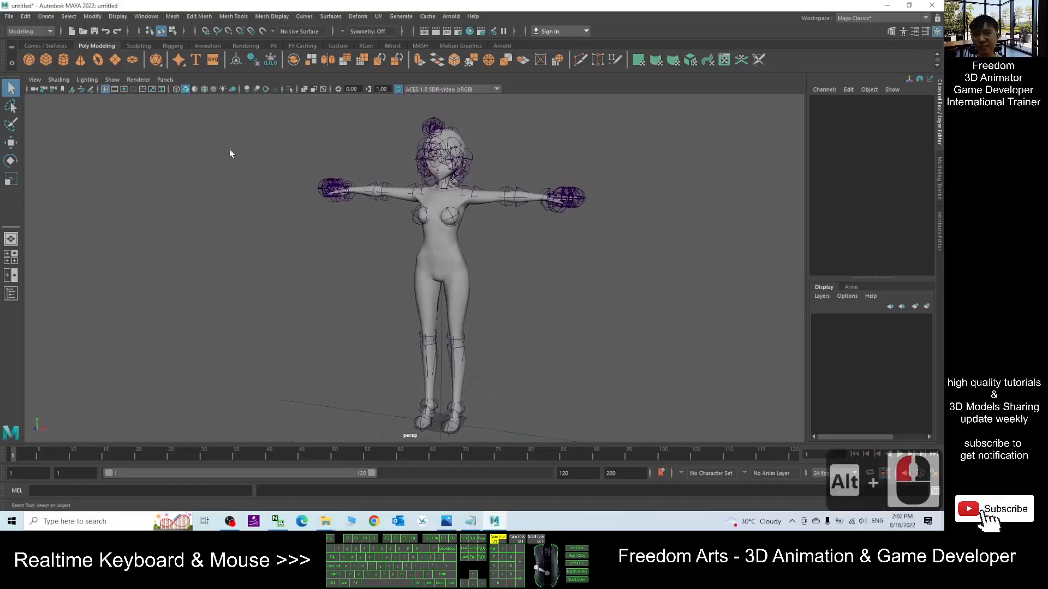
left_click(214, 90)
- Import shirt01.fbx from the Step 03 folder into the scene with the avatar and maximize Maya
left_click_drag(619, 264, 528, 312, "alt")
scroll(528, 307, "down", 2)
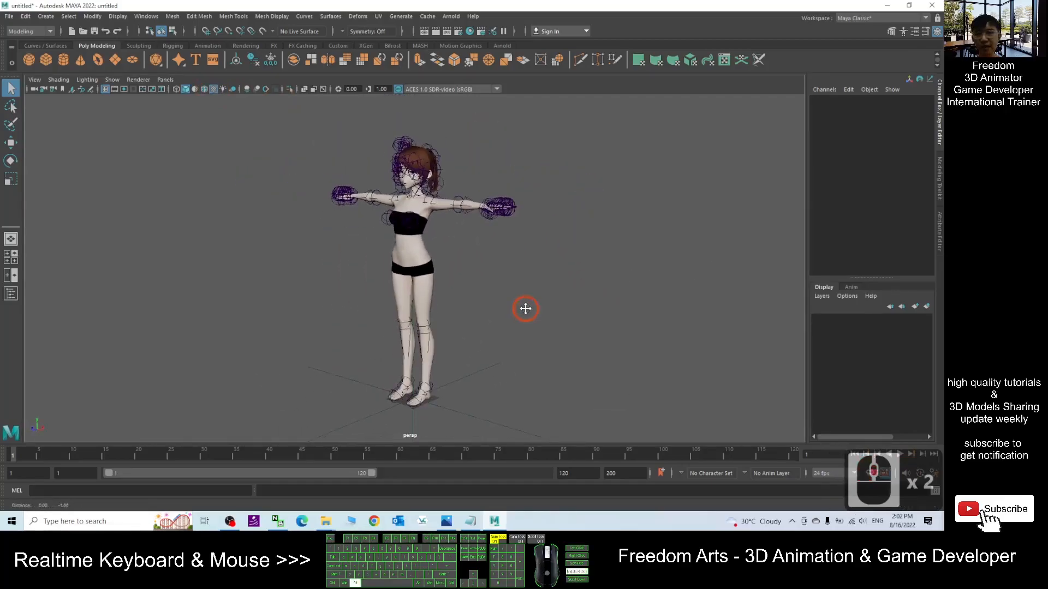
middle_click_drag(526, 307, 537, 296, "alt")
left_click_drag(430, 5, 577, 31)
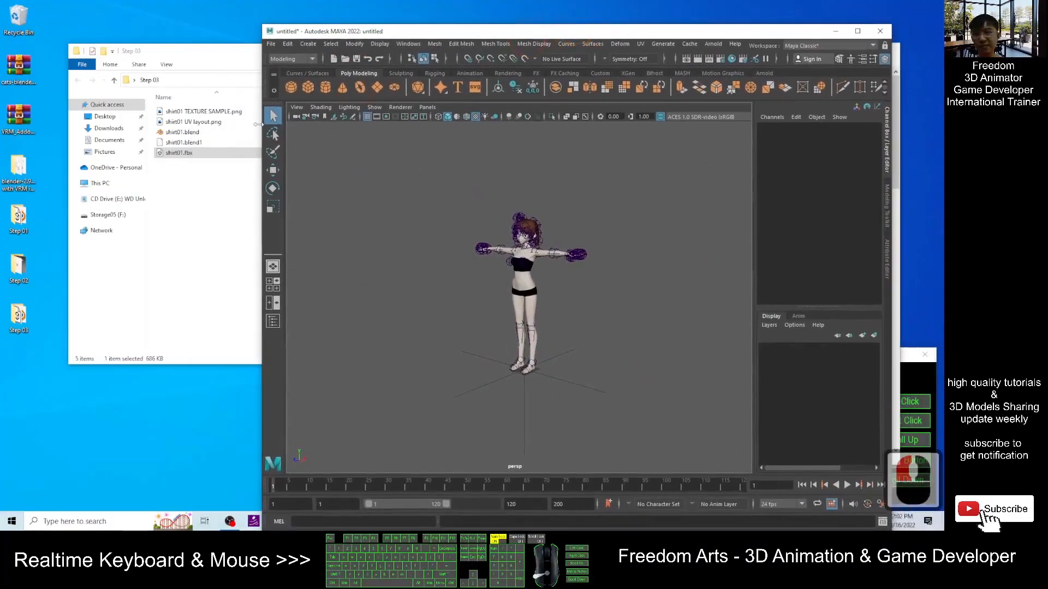
left_click(186, 200)
left_click(607, 54)
left_click(20, 319)
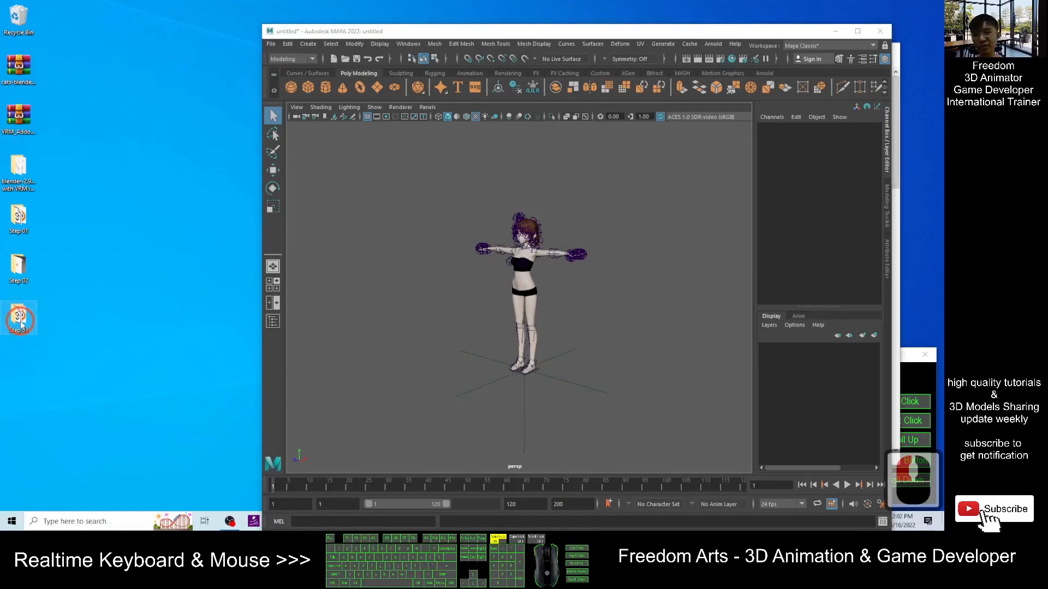
double_click(21, 322)
left_click_drag(396, 194, 148, 166)
left_click_drag(24, 268, 539, 372)
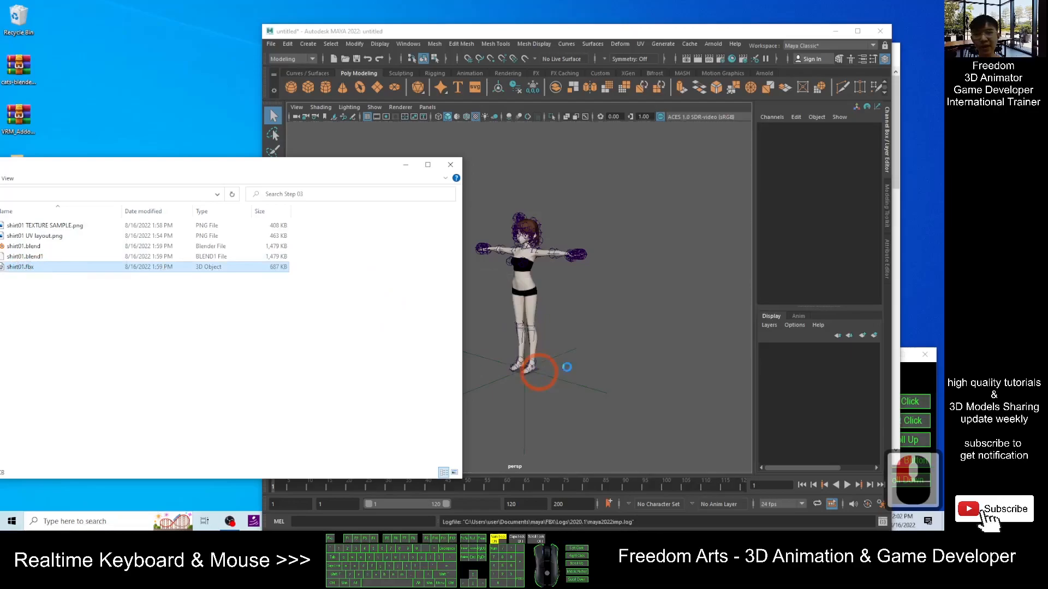
left_click_drag(681, 32, 658, 0)
- Open the Outliner panel beside the viewport
scroll(280, 243, "up", 5)
scroll(417, 224, "down", 2)
left_click_drag(536, 293, 551, 346, "alt")
scroll(424, 267, "up", 3)
scroll(423, 267, "up", 3)
scroll(482, 306, "down", 4)
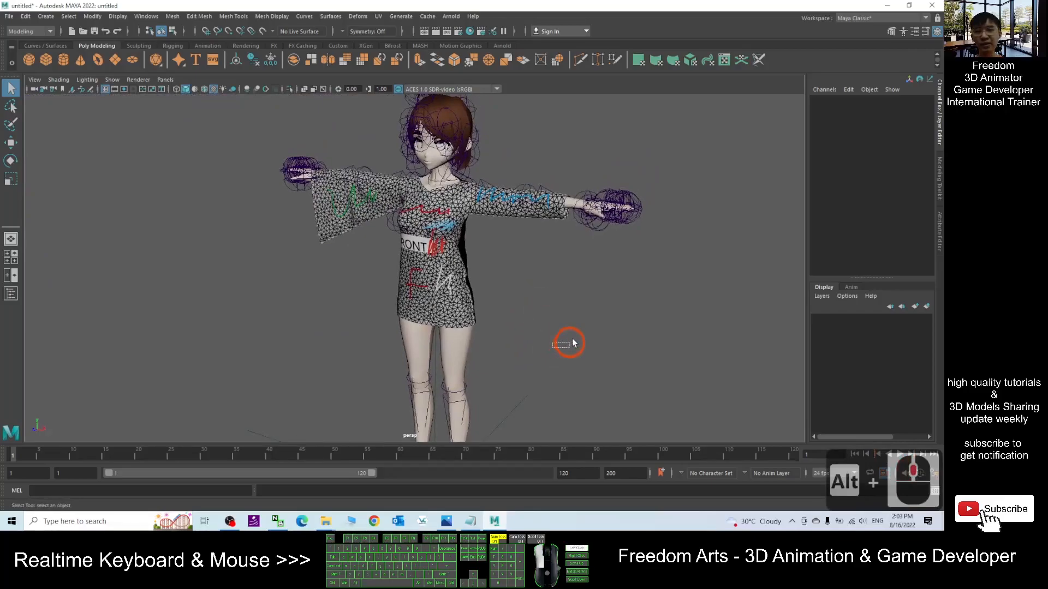
left_click(11, 294)
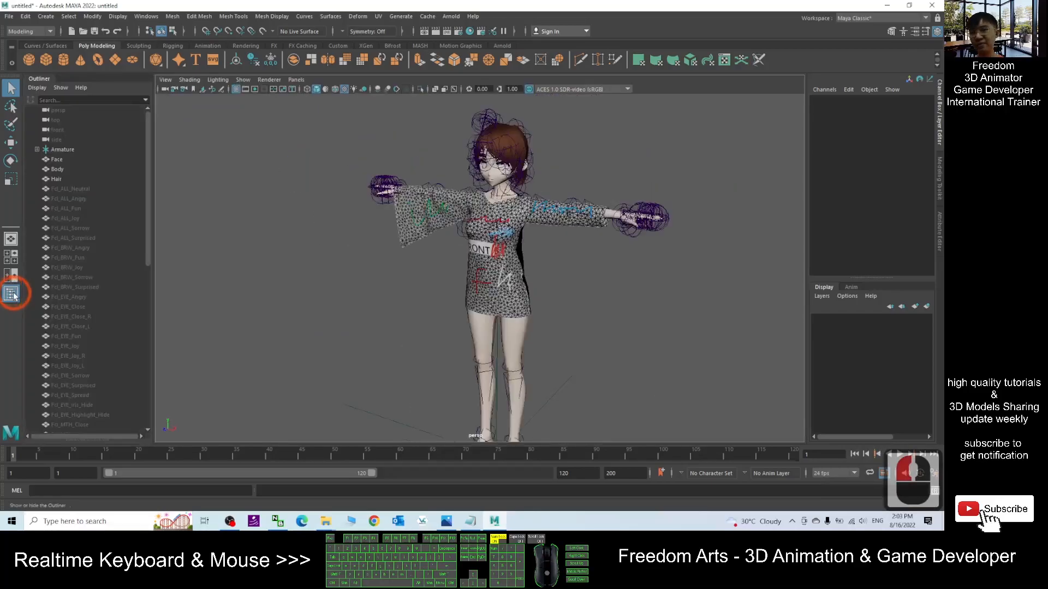
- In the Rigging menu set, bind skin between the shirt01 mesh and the avatar's Hips joint
left_click(48, 32)
left_click(22, 52)
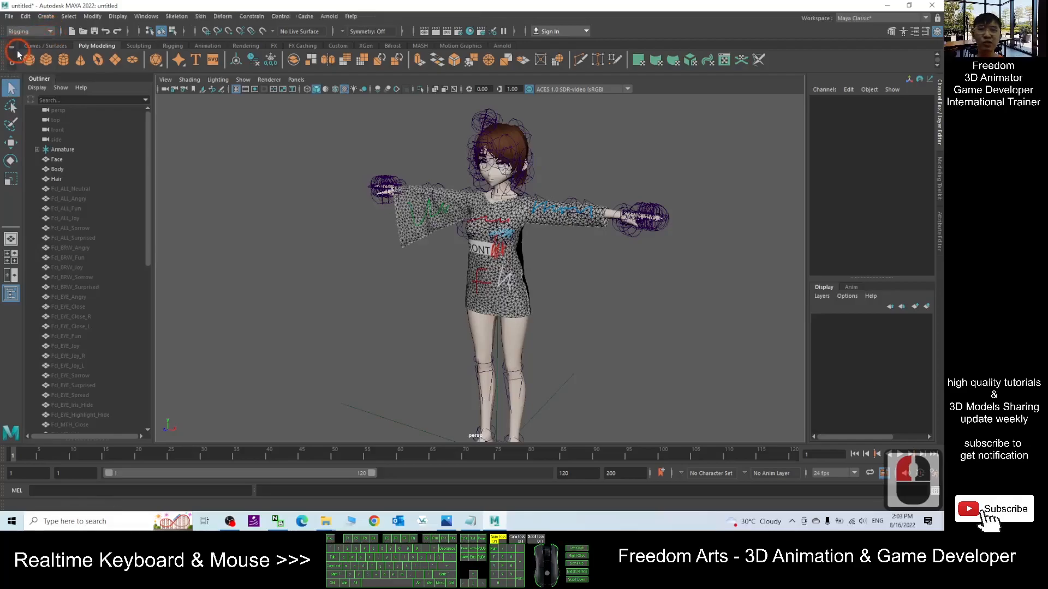
left_click_drag(149, 127, 158, 323)
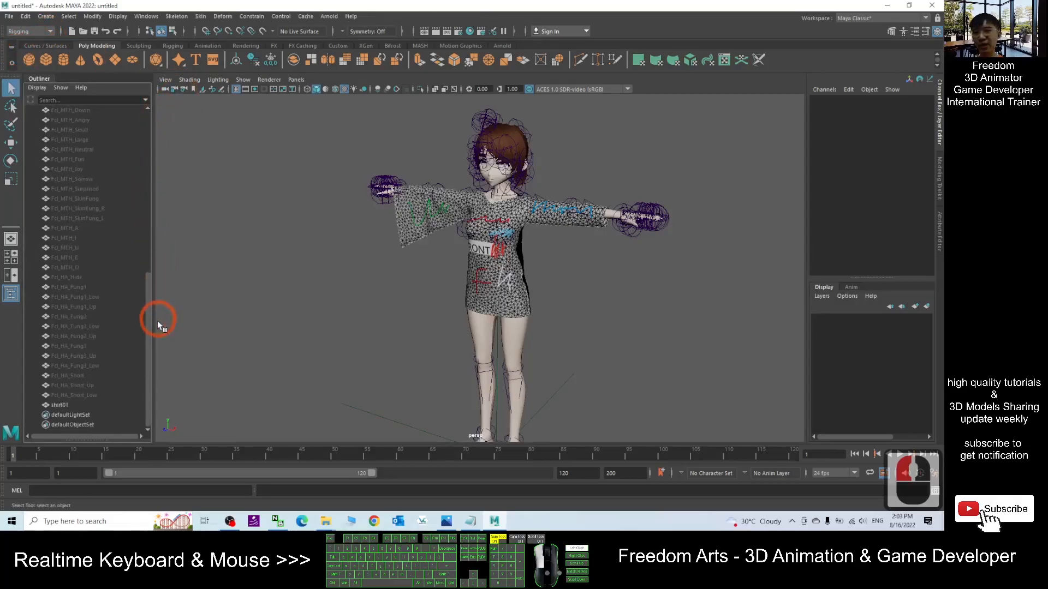
left_click(59, 405)
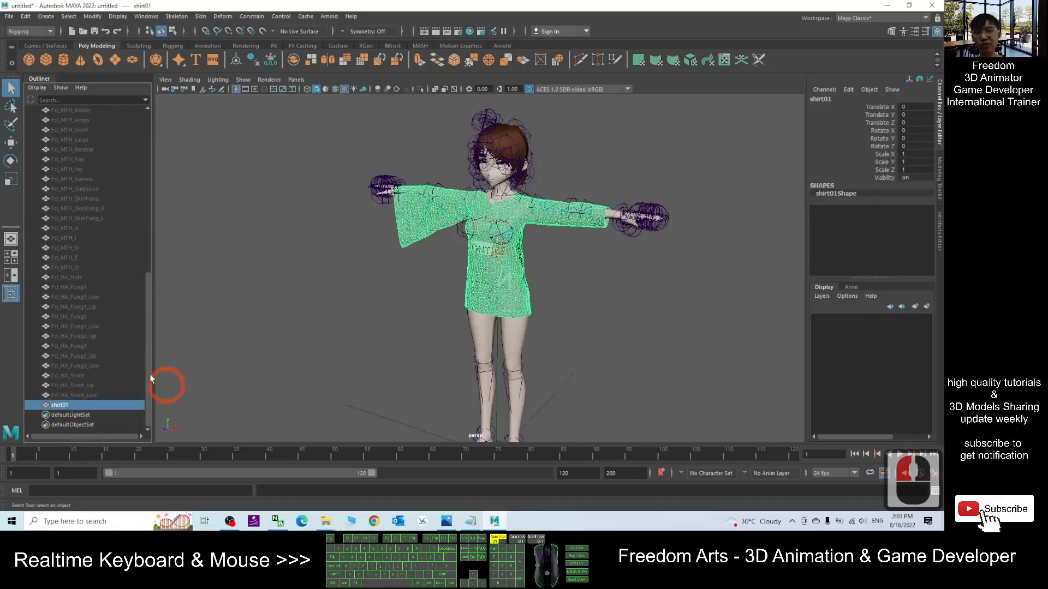
left_click_drag(152, 325, 152, 114)
left_click(37, 149)
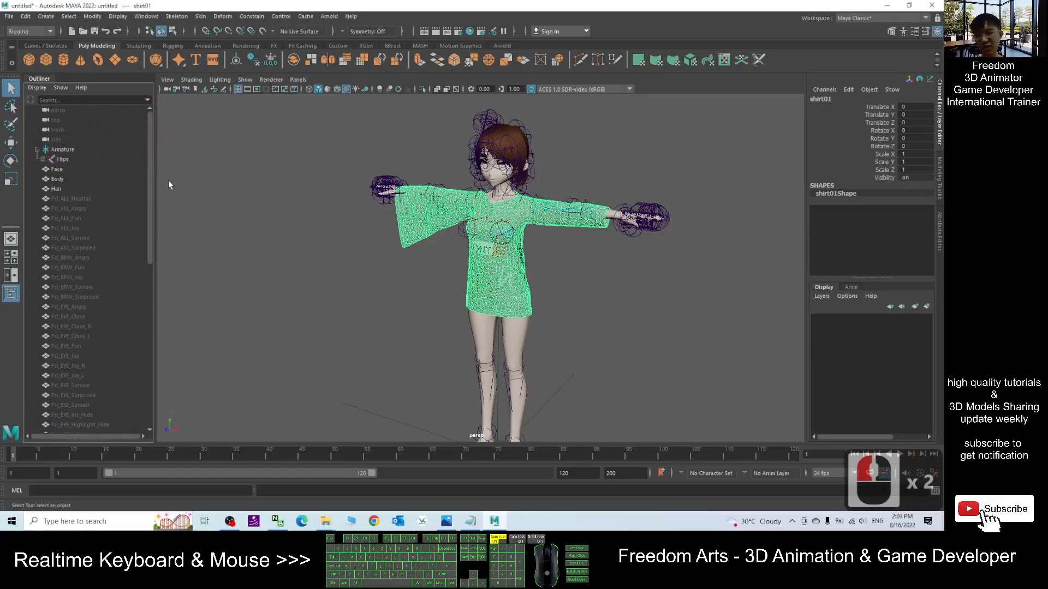
left_click(62, 159)
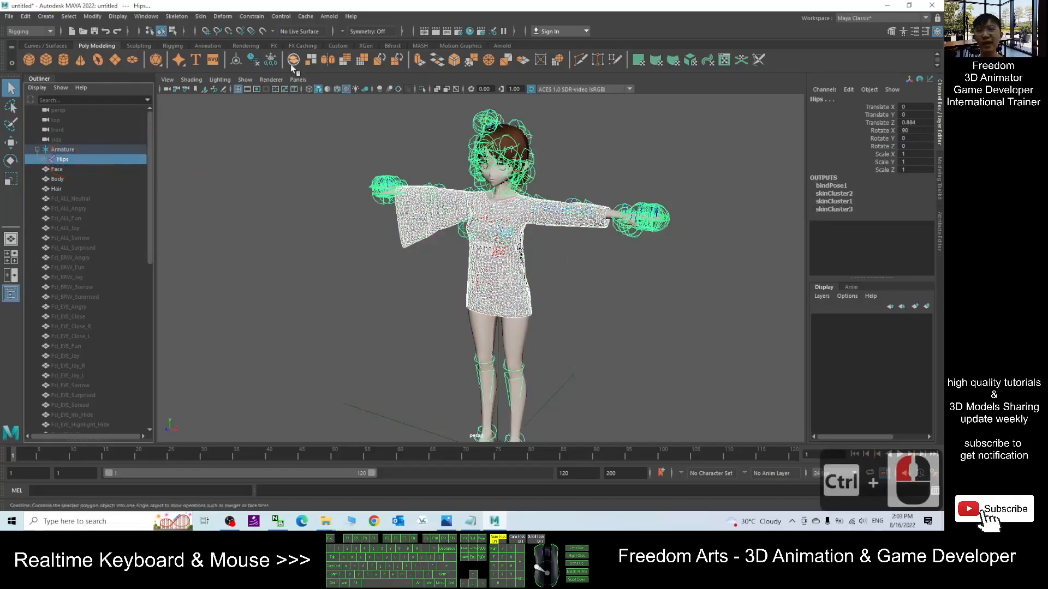
left_click(202, 17)
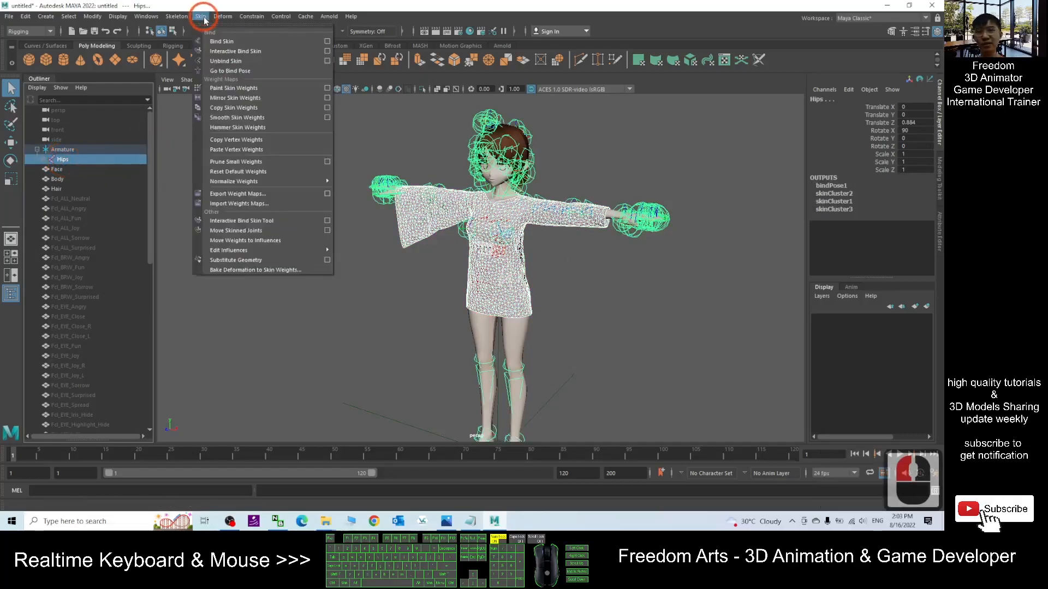
left_click(233, 42)
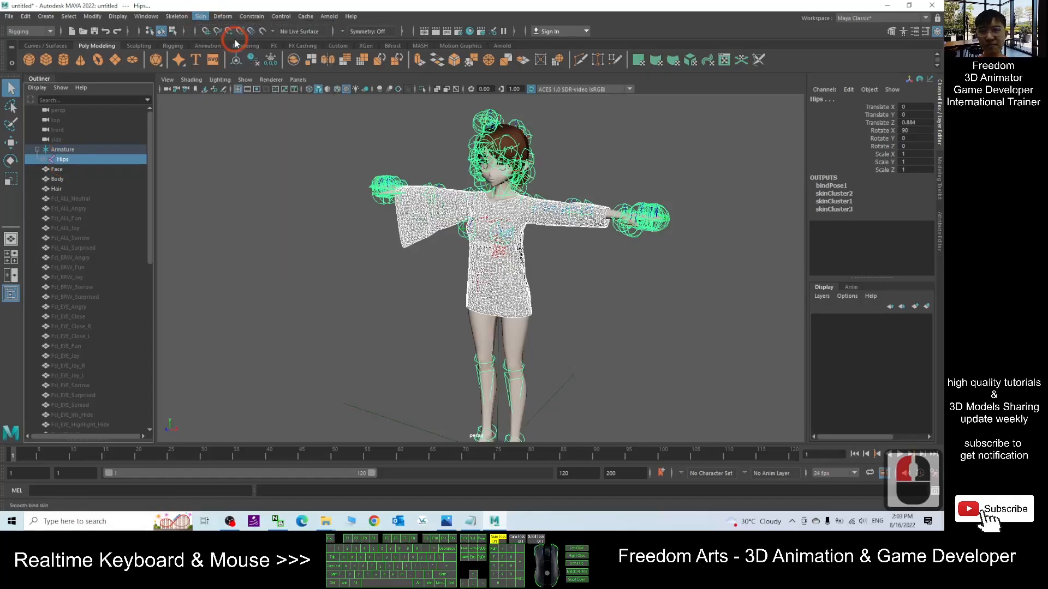
- Copy skin weights from the Body mesh to the shirt01 mesh
left_click(627, 313)
scroll(627, 312, "up", 2)
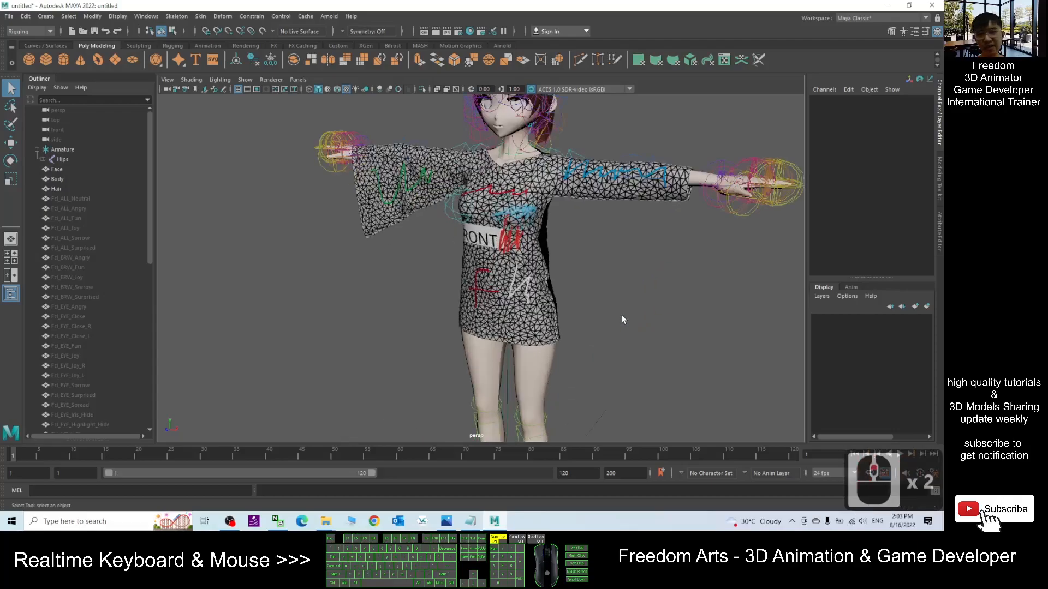
scroll(622, 316, "down", 2)
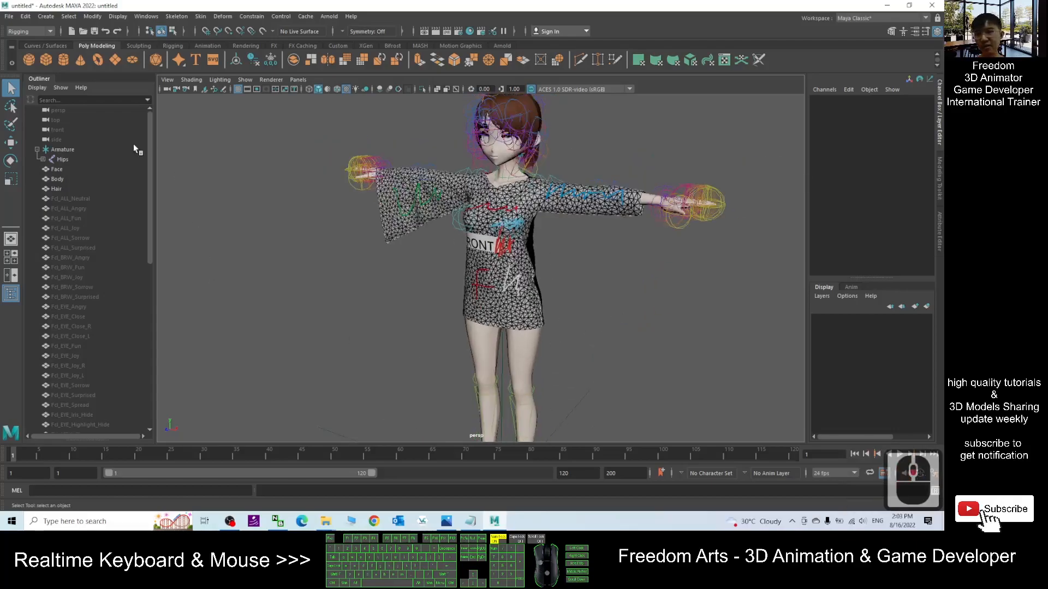
left_click(59, 179)
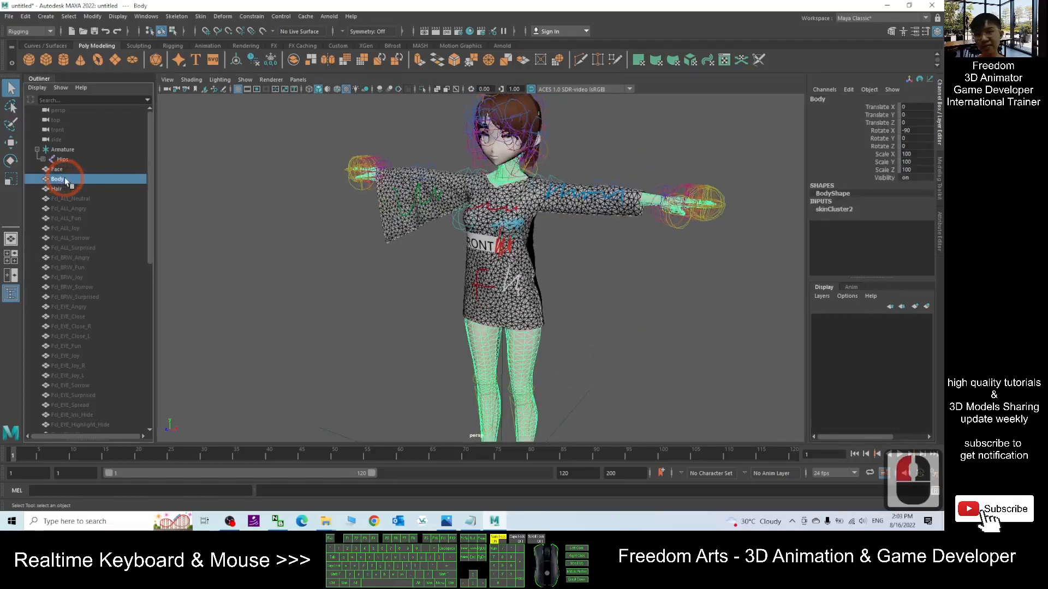
left_click_drag(150, 139, 148, 297)
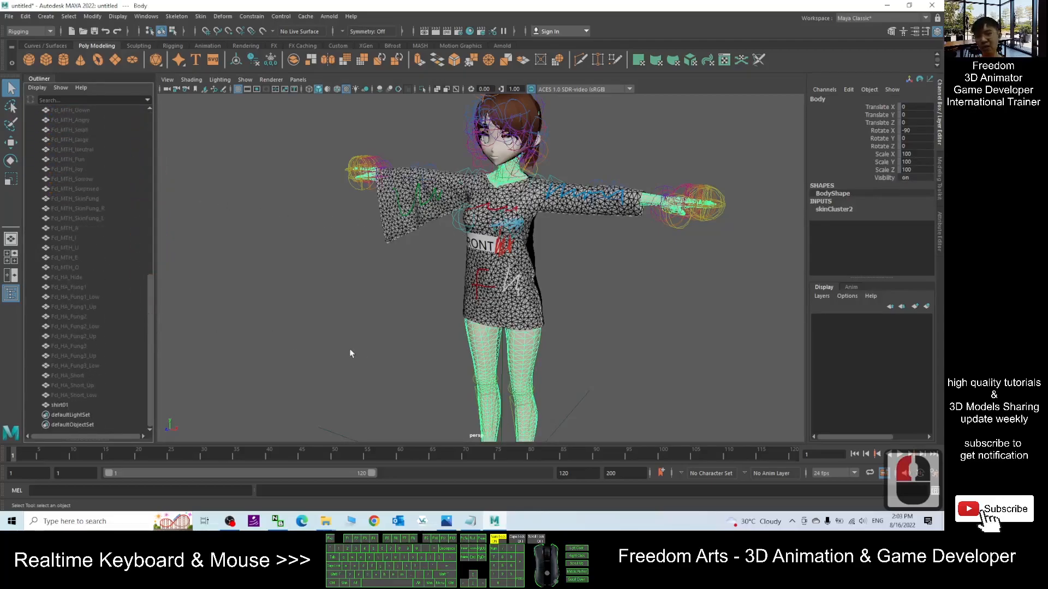
left_click(58, 405, "ctrl")
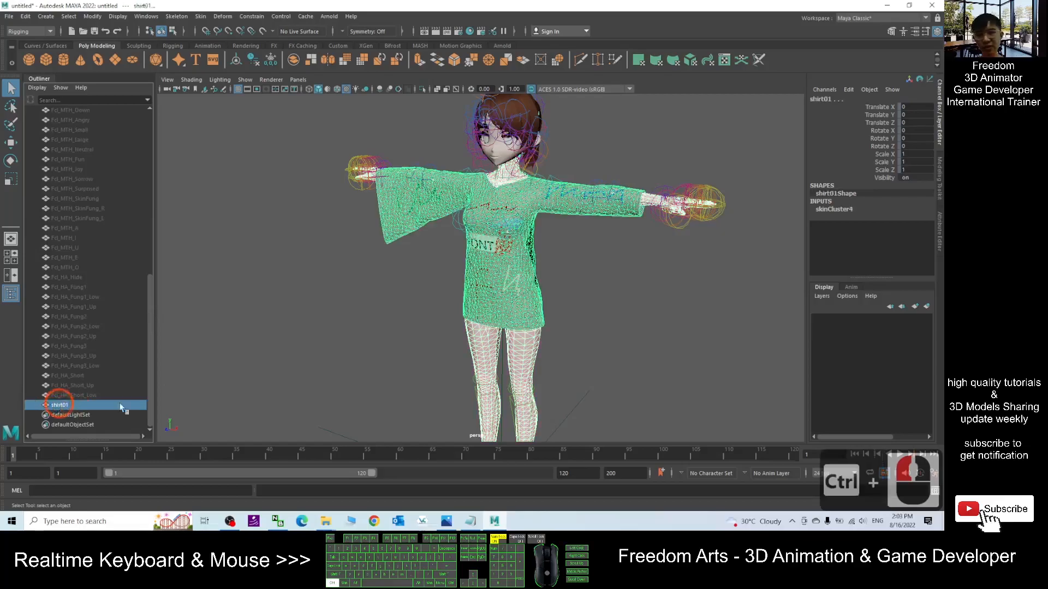
left_click(201, 16)
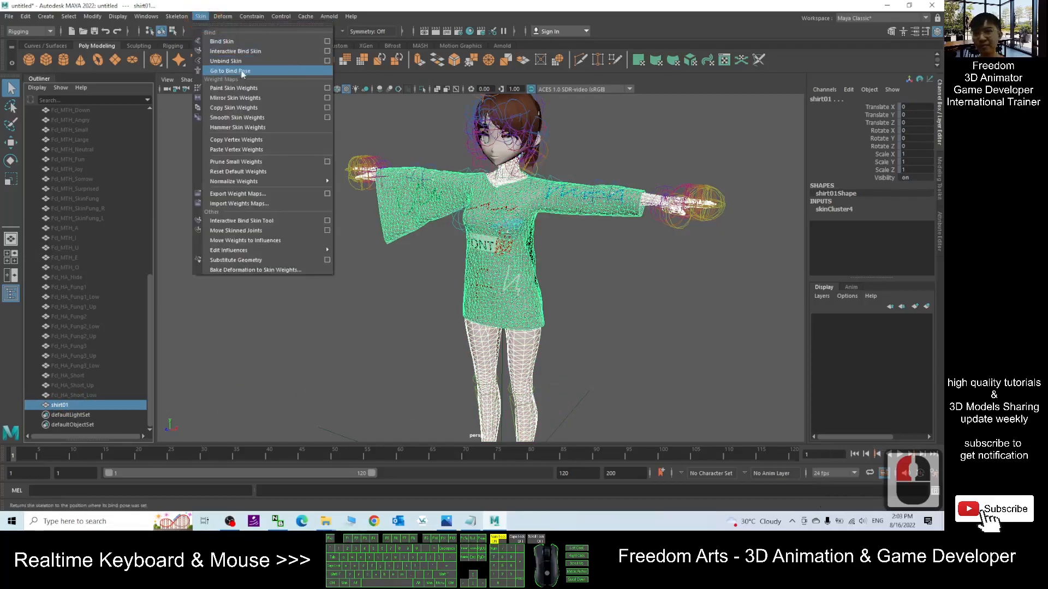
left_click(238, 107)
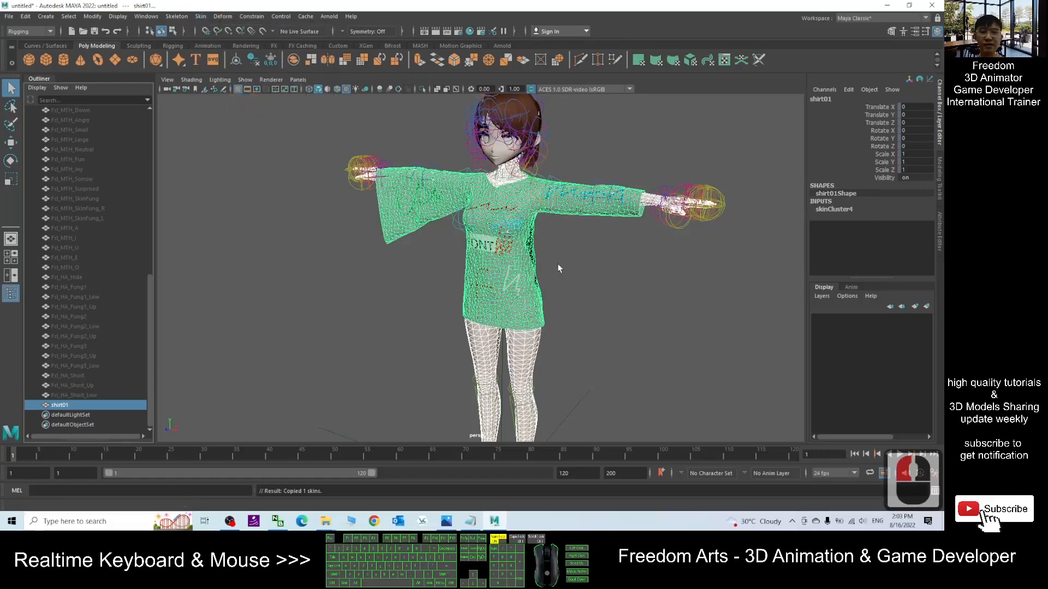
- Select the STEP 04 - BINDING AND SKIN WEIGHT heading in the notes file
left_click(610, 345)
left_click_drag(443, 4, 405, 36)
left_click(813, 190)
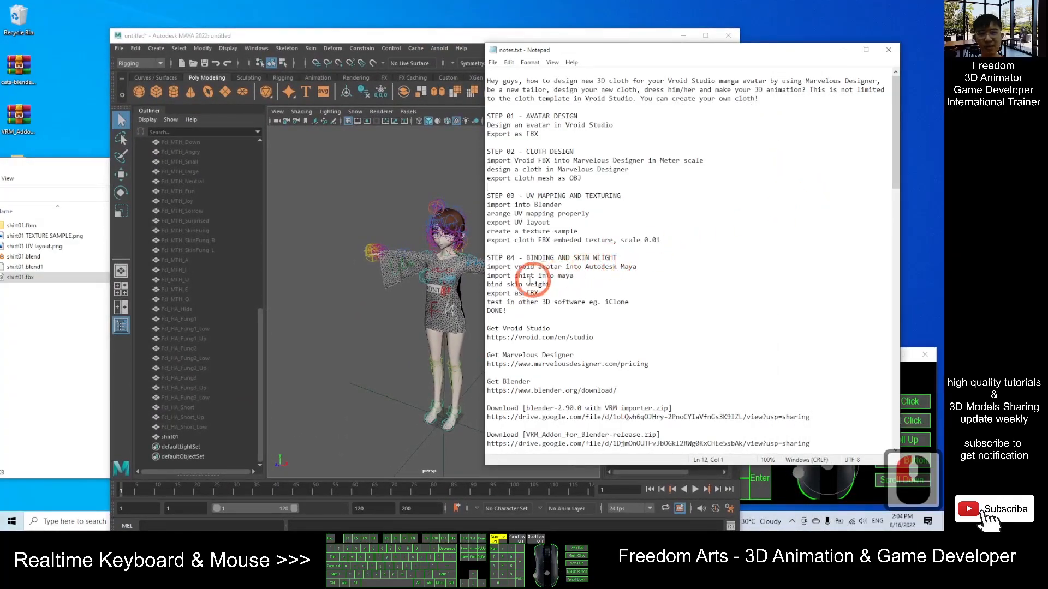
left_click_drag(490, 257, 598, 257)
left_click(89, 176)
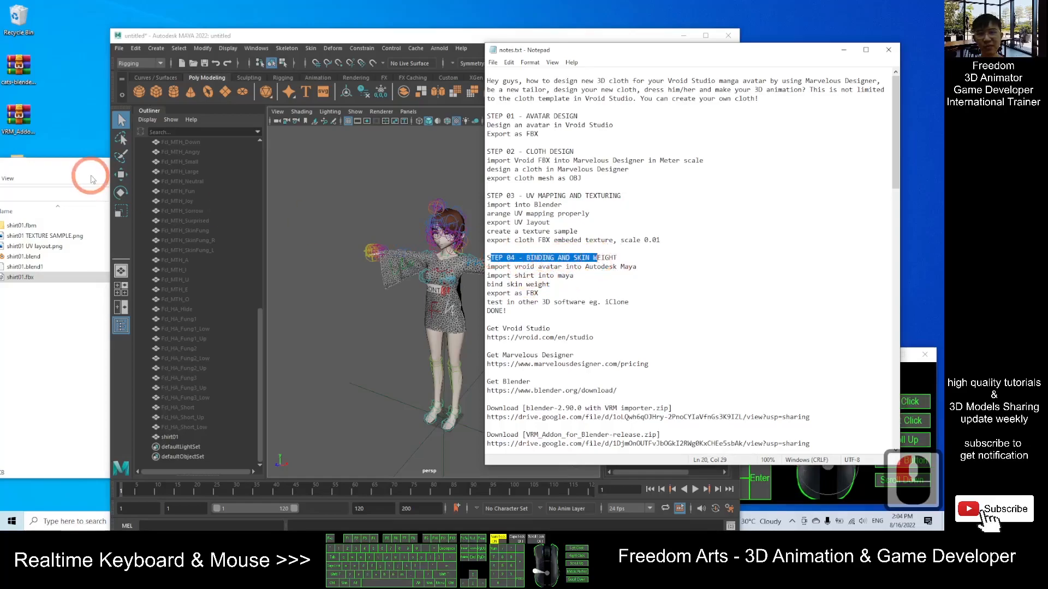
left_click_drag(274, 178, 322, 170)
left_click(497, 158)
- Create a new desktop folder named Step 04 and open it
right_click(33, 374)
mouse_move(71, 475)
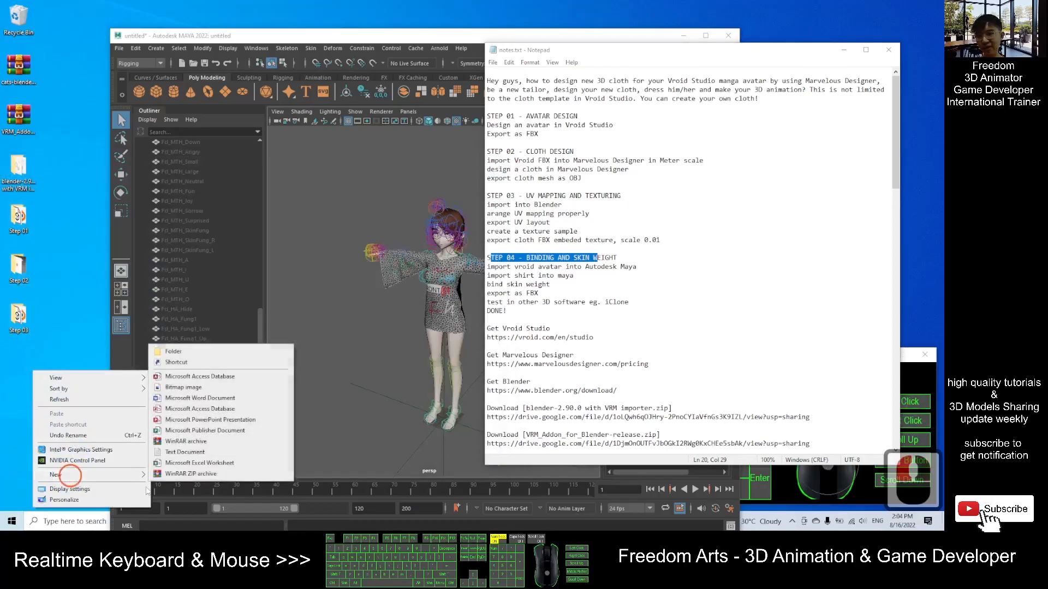
left_click(202, 353)
type("Step 04")
key("Return")
double_click(22, 363)
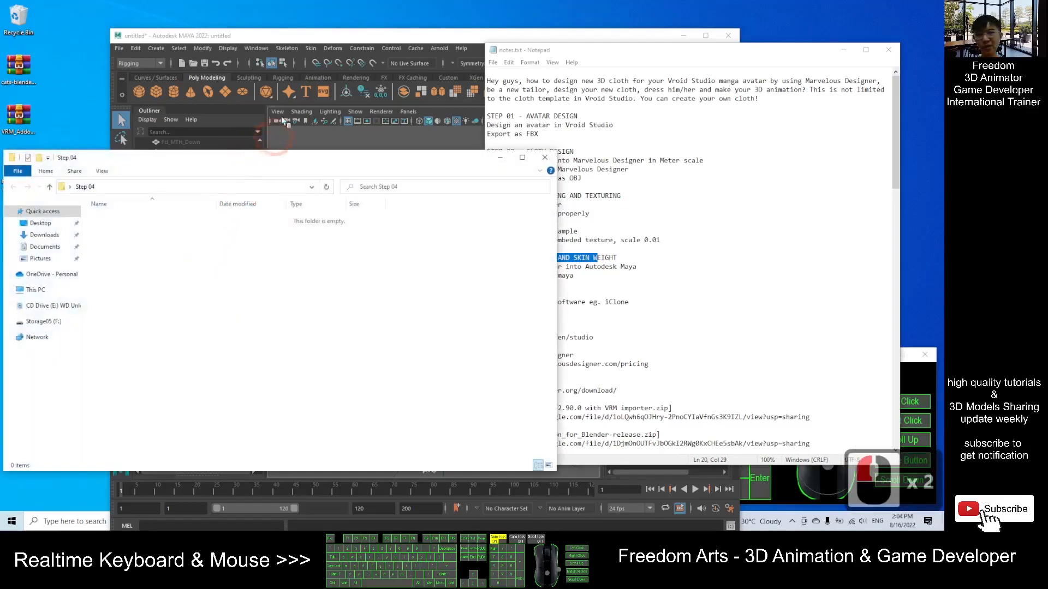
- Copy the Step 04 folder's path from the file explorer's address
left_click_drag(340, 40, 469, 45)
left_click(156, 164)
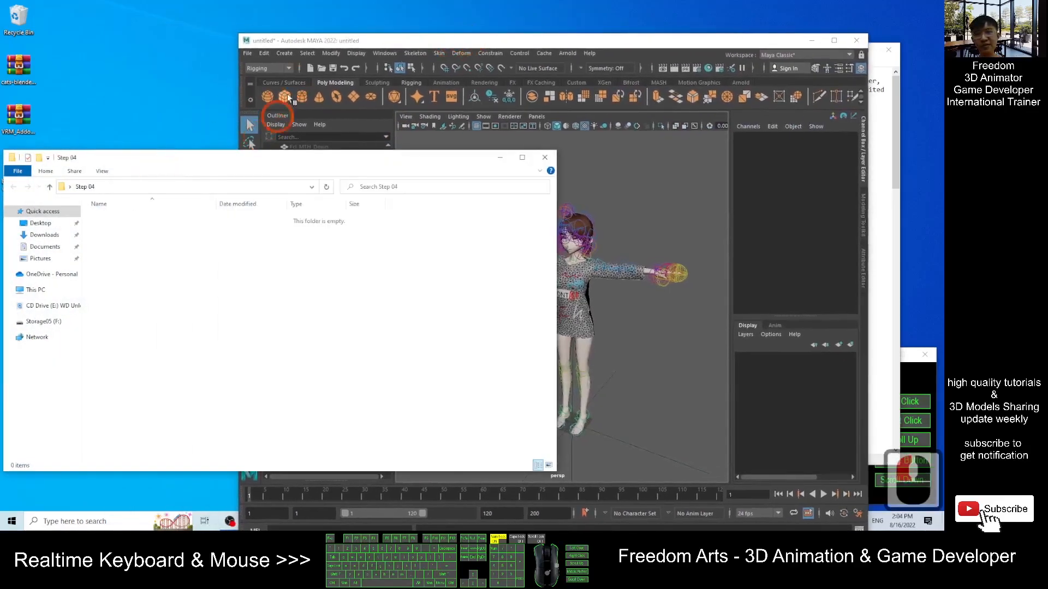
left_click_drag(304, 151, 471, 181)
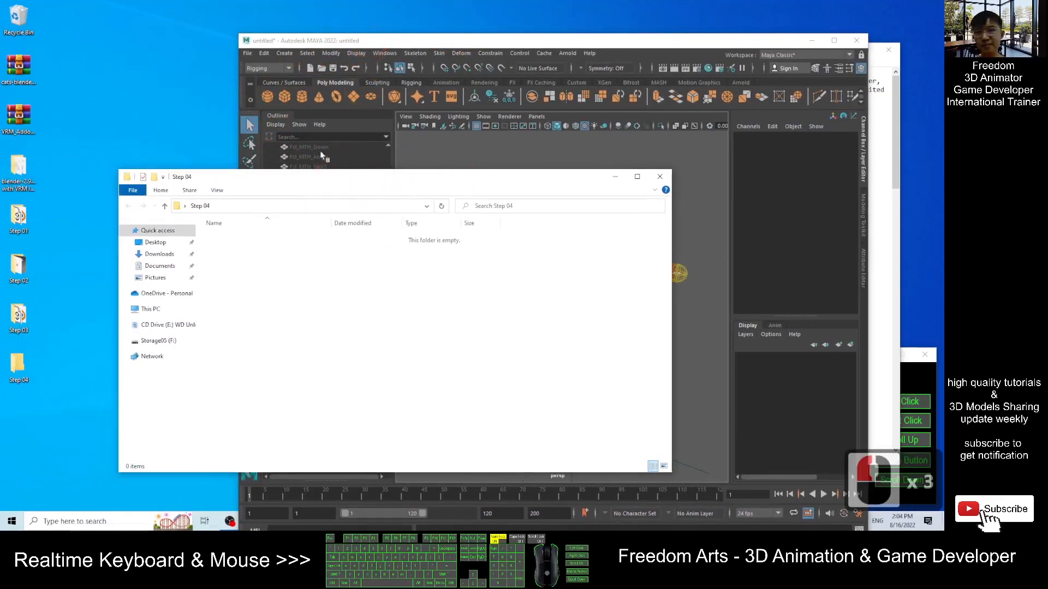
left_click(240, 206)
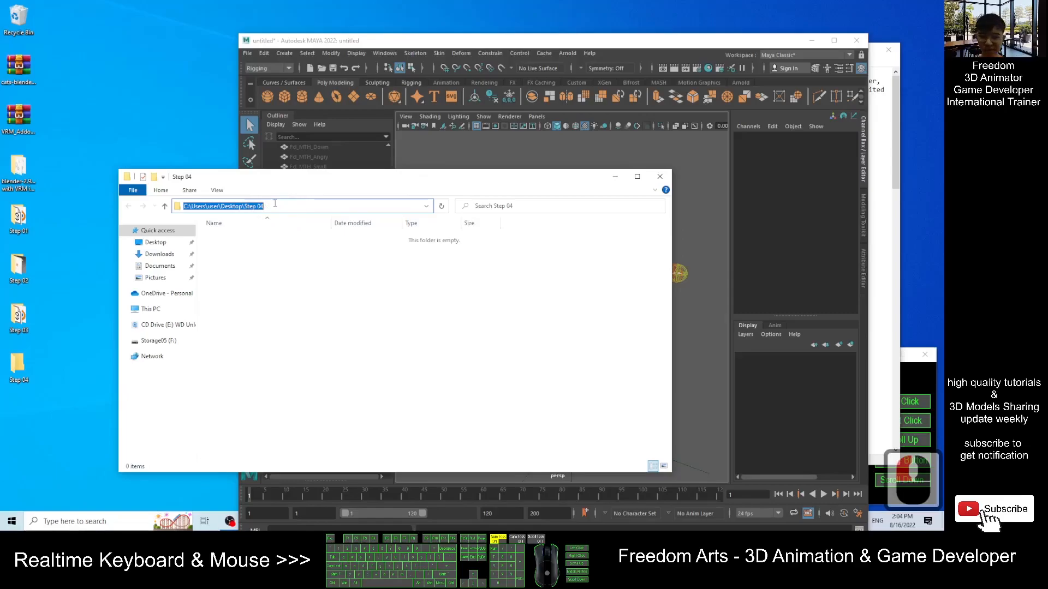
key("ctrl+c")
left_click(304, 50)
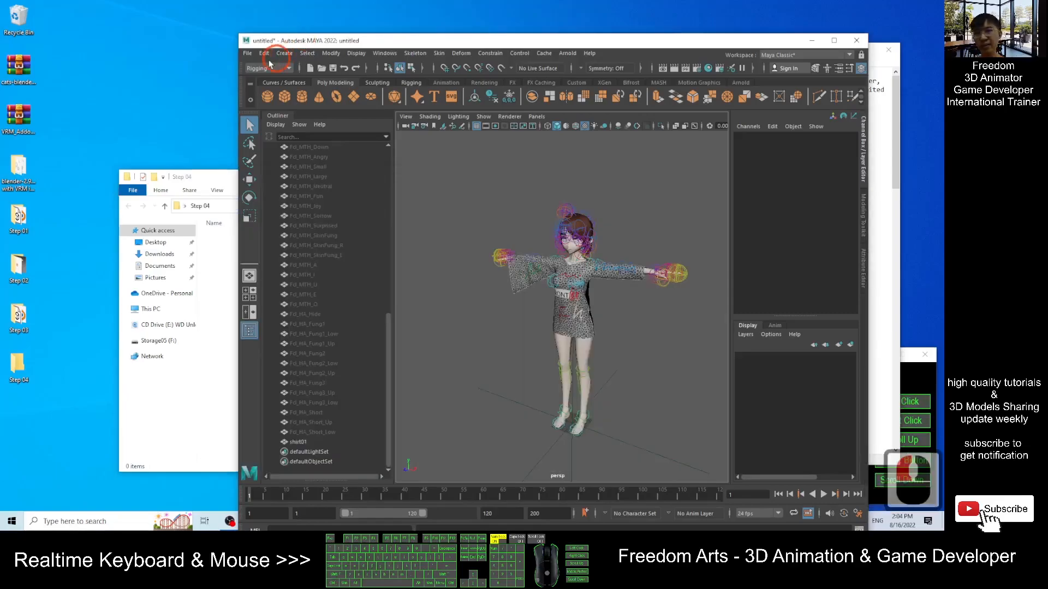
- Save the Maya scene as vroidfemale01 shirt01 in the Step 04 folder
left_click(248, 53)
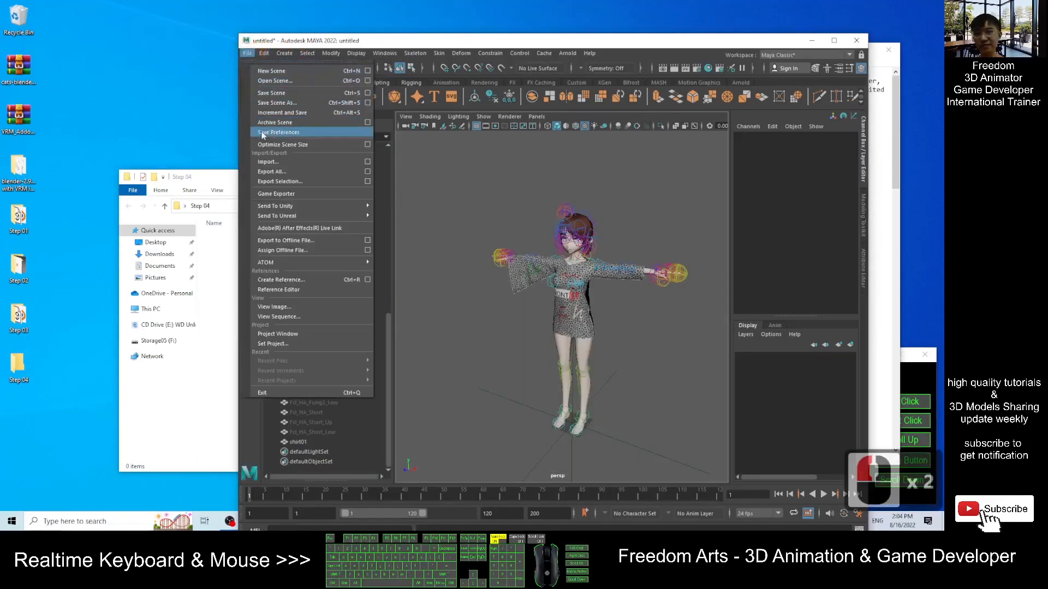
left_click(277, 102)
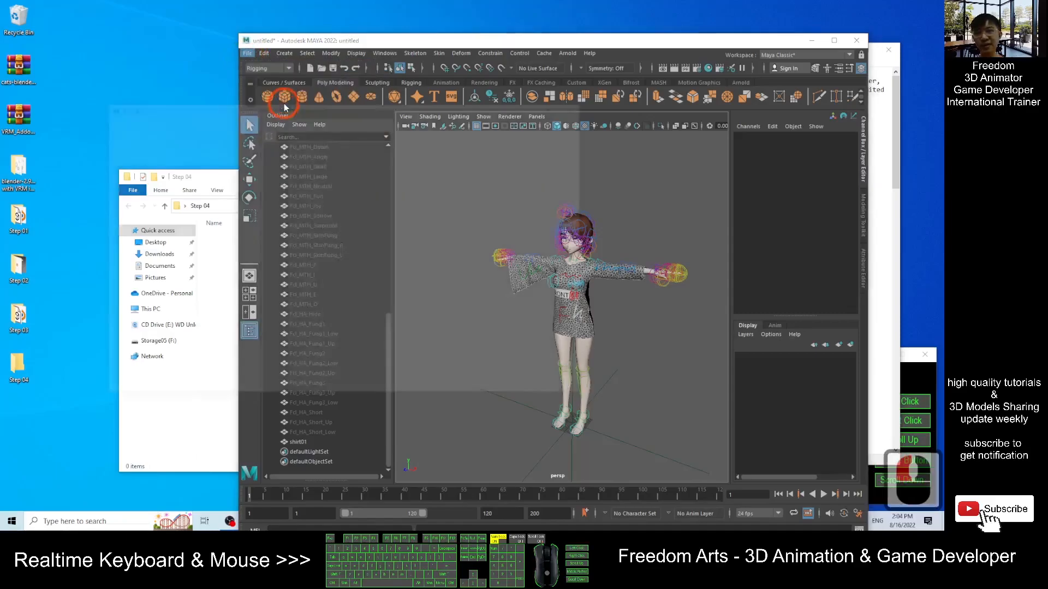
left_click(307, 124)
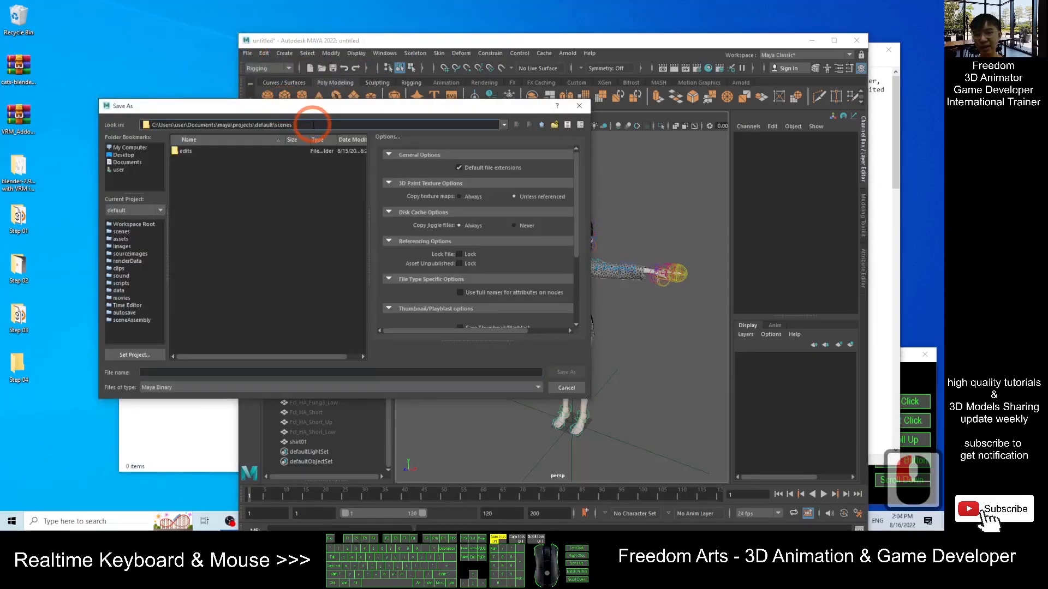
key("ctrl+a")
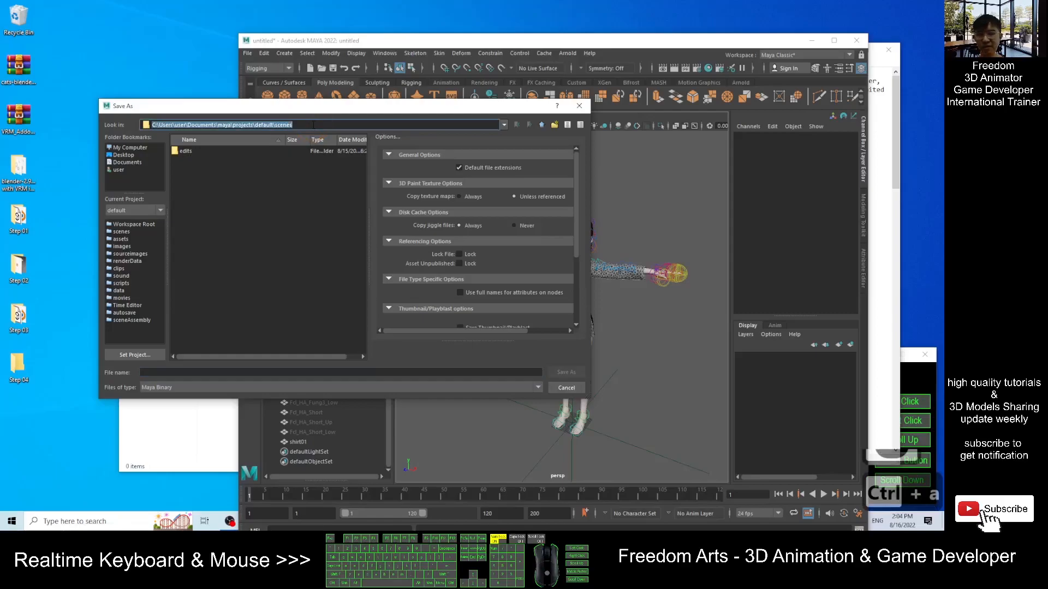
key("ctrl+v")
key("Return")
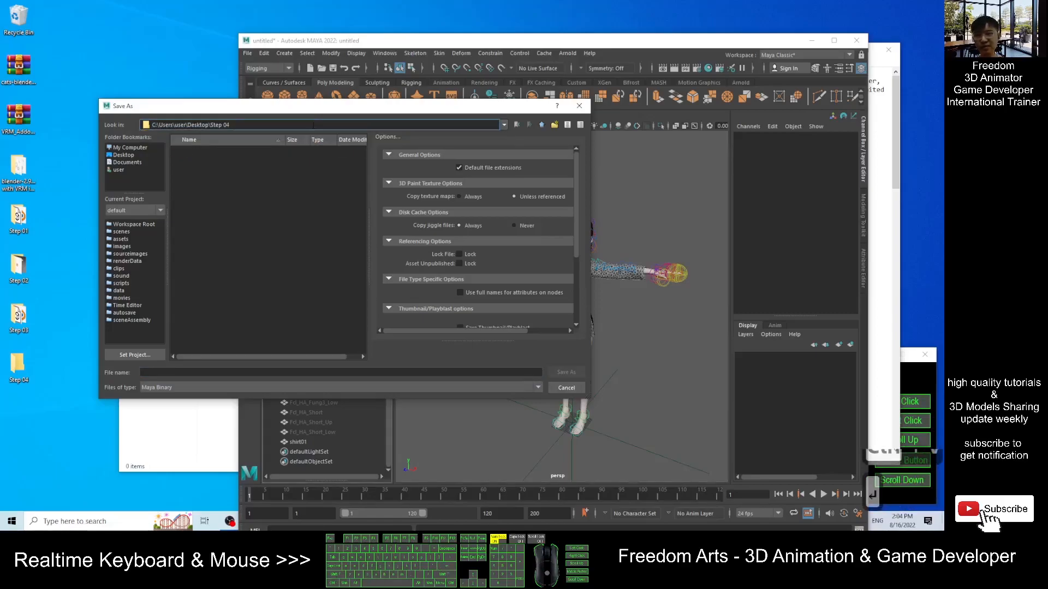
left_click(181, 373)
type("s")
key("BackSpace")
type("vroid")
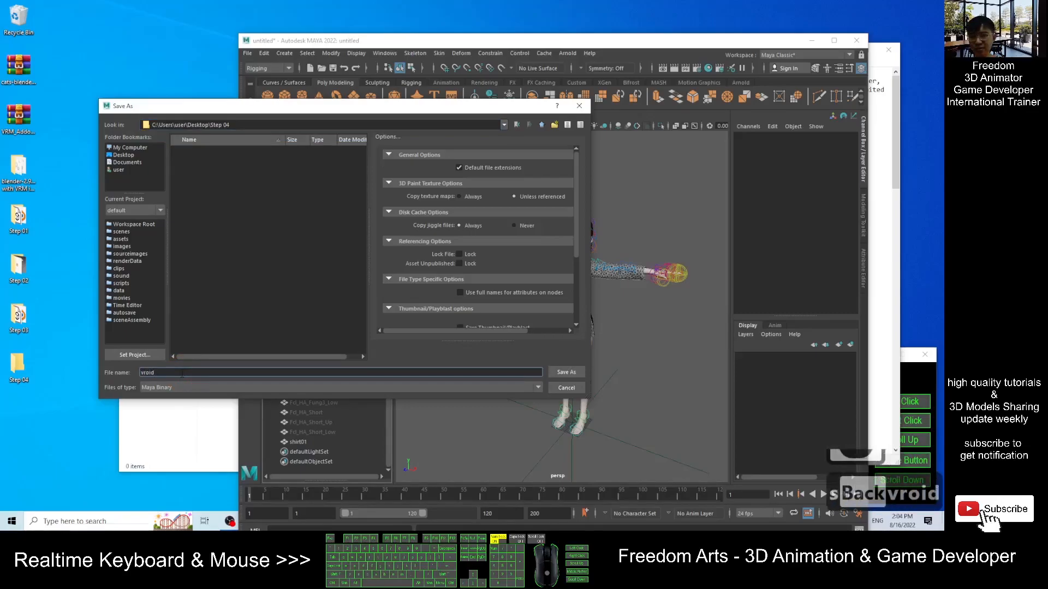
type("female")
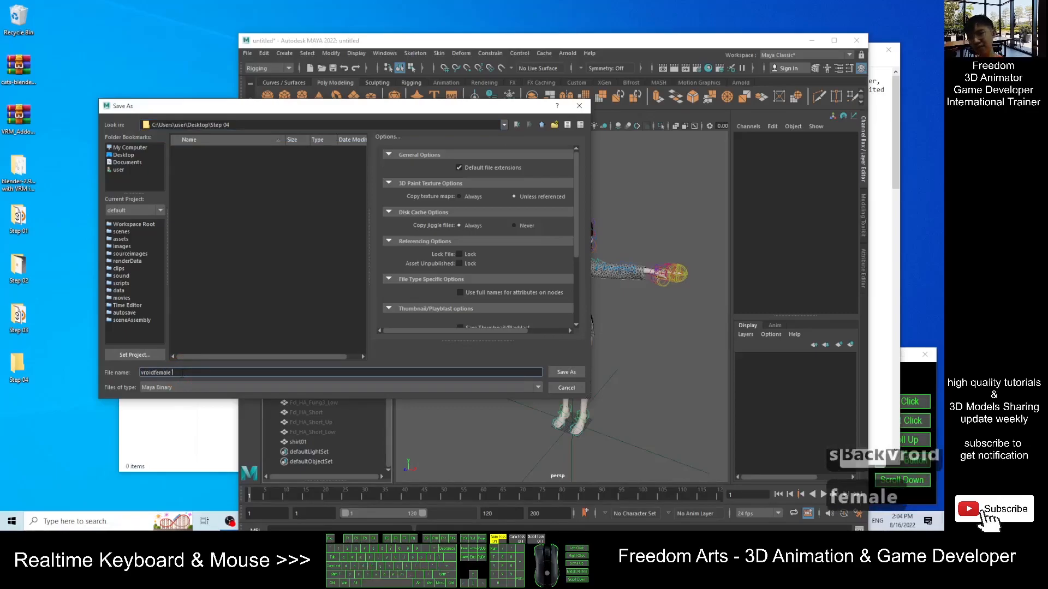
key("BackSpace")
type("01 shirt01")
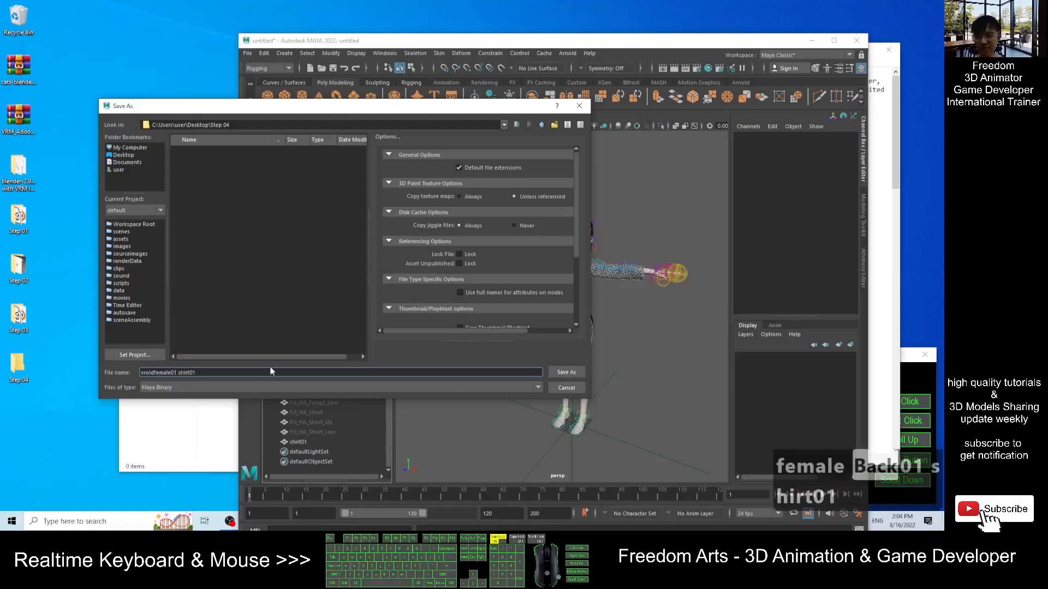
left_click(572, 373)
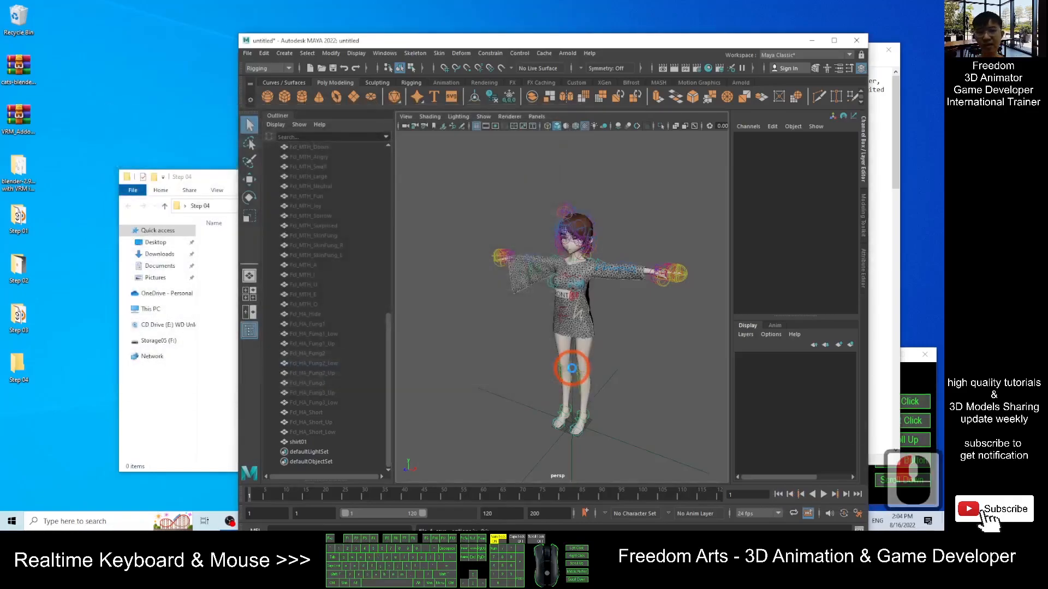
- Start Export All and point the export location to the Step 04 folder
left_click_drag(233, 179, 192, 169)
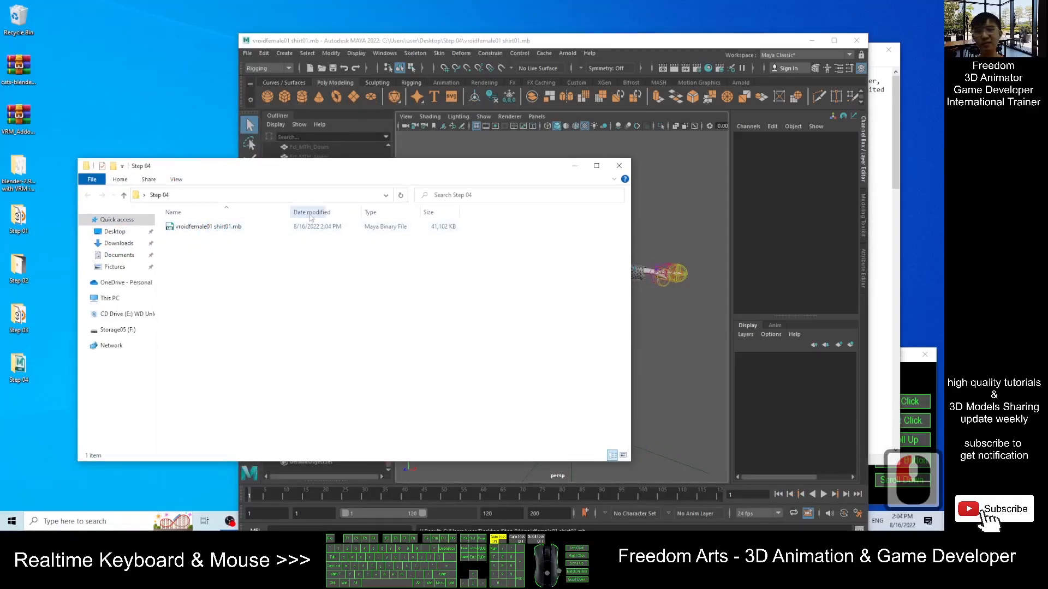
left_click_drag(520, 44, 582, 41)
scroll(712, 276, "up", 4)
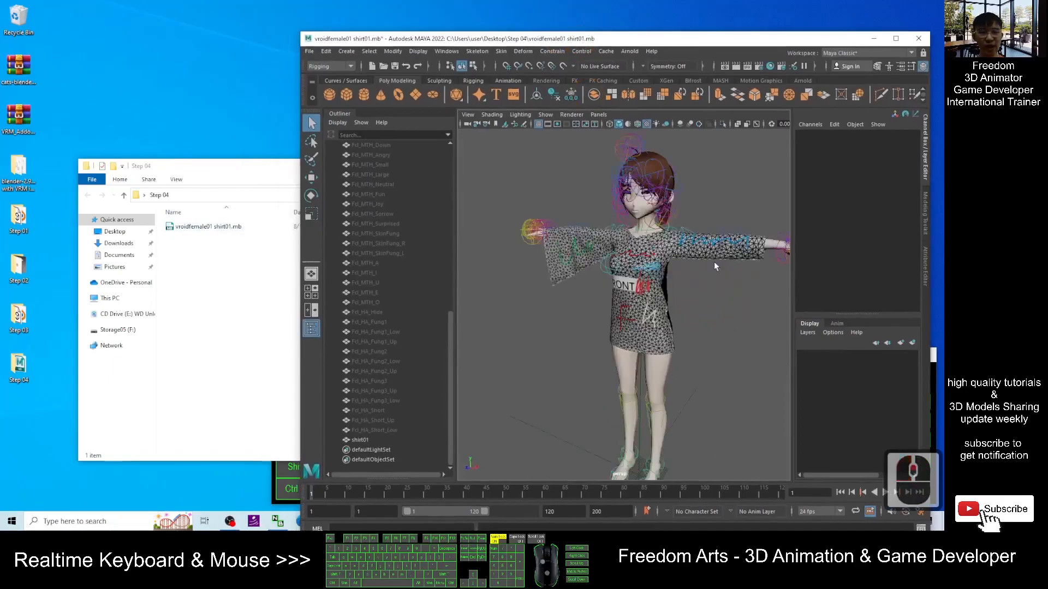
scroll(711, 242, "down", 3)
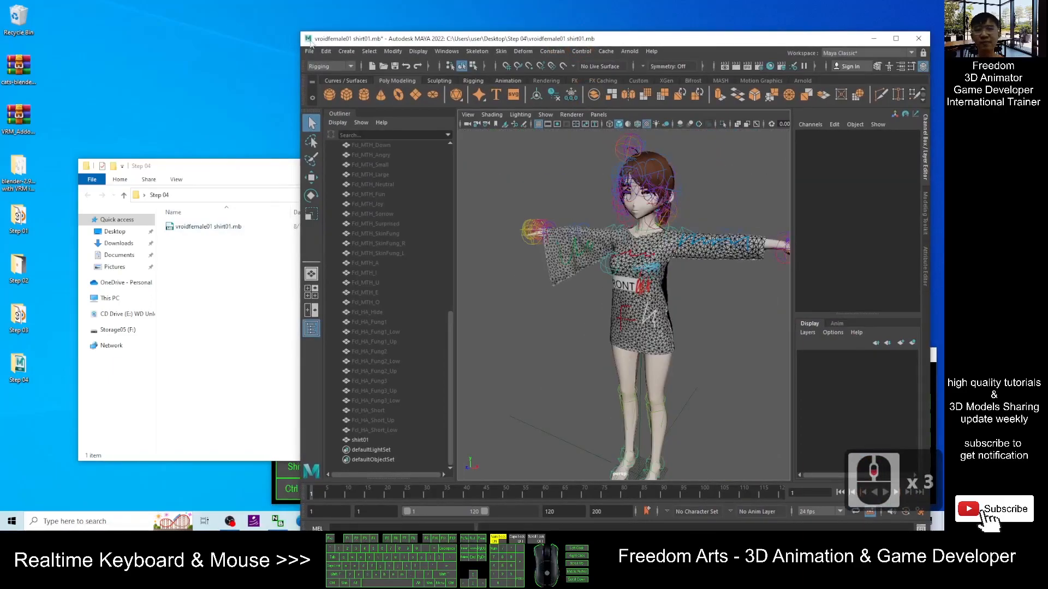
left_click(311, 52)
mouse_move(343, 203)
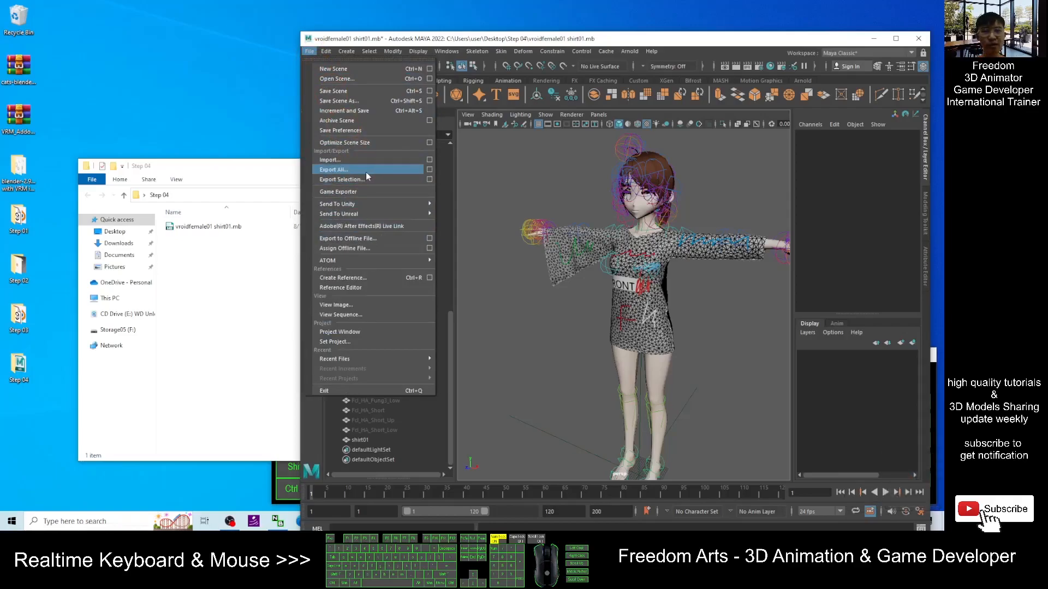
left_click(366, 172)
left_click_drag(333, 106, 452, 121)
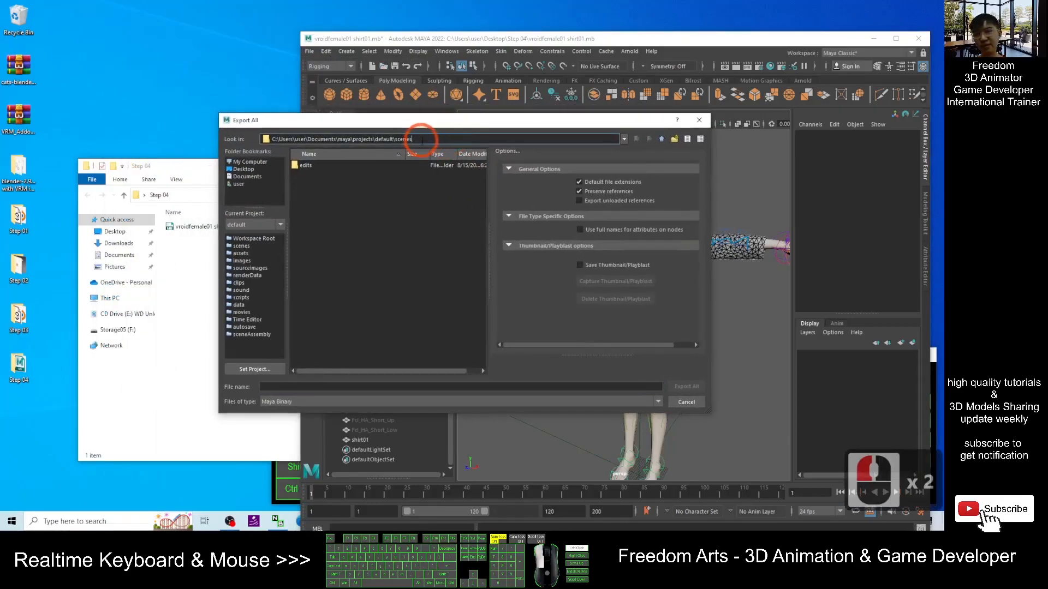
key("ctrl+a")
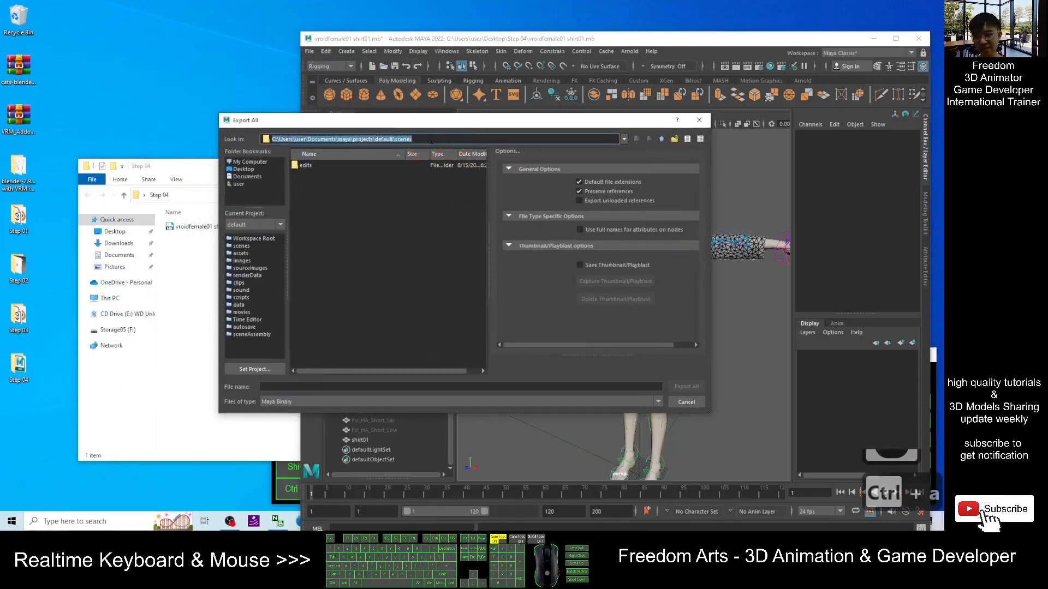
key("Delete")
key("ctrl+v")
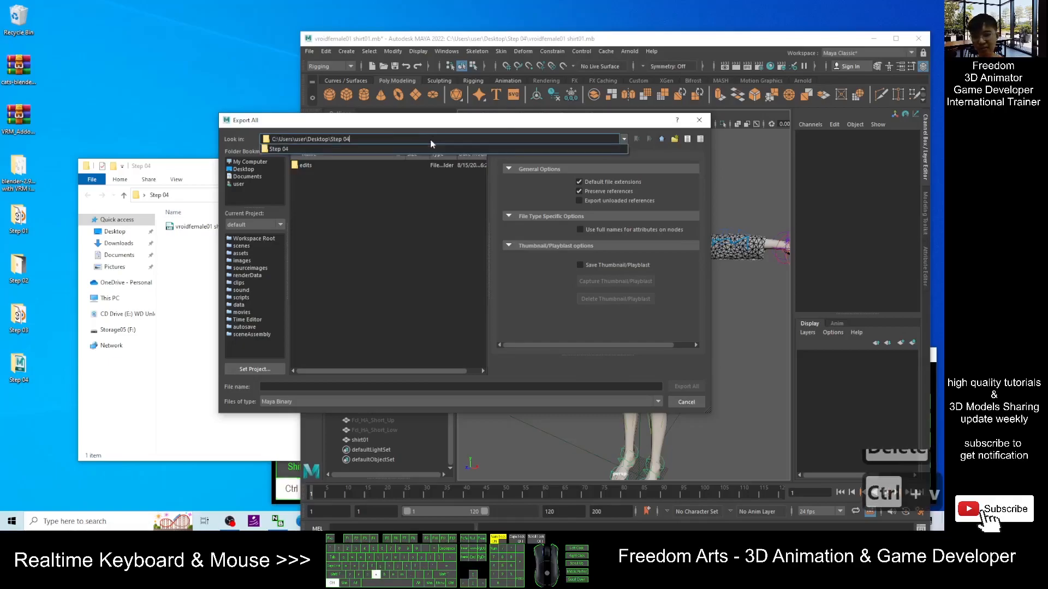
key("Return")
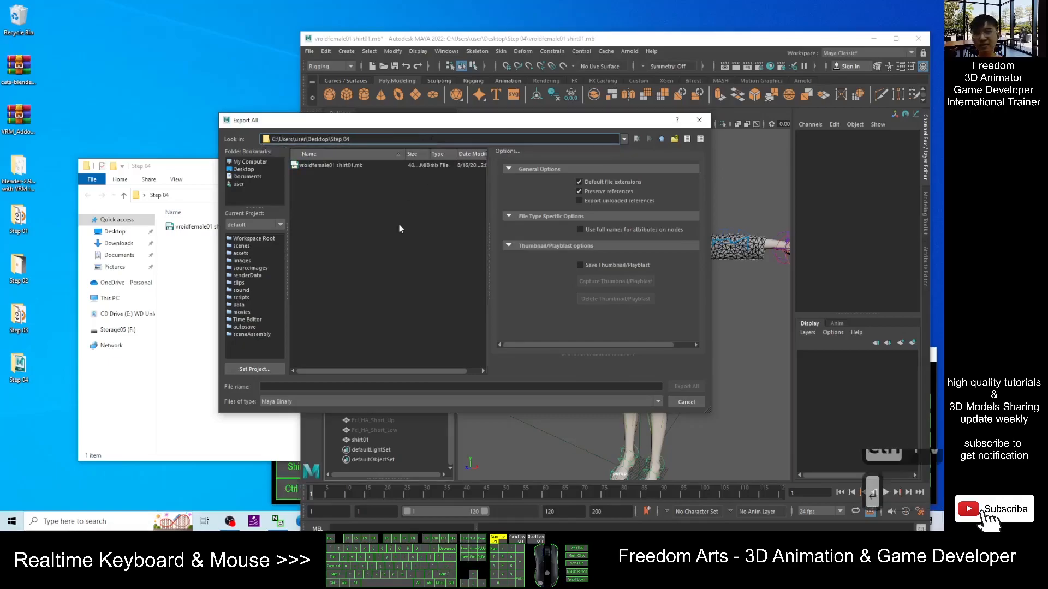
- Export everything as FBX export with the file name vroidfemale01 shirt01
left_click(270, 401)
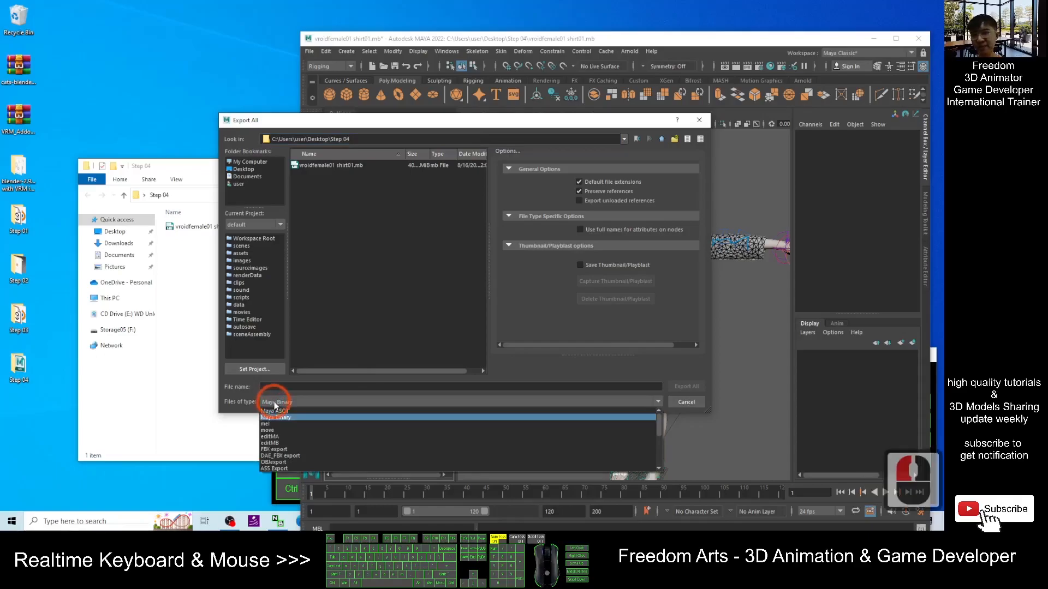
left_click(290, 450)
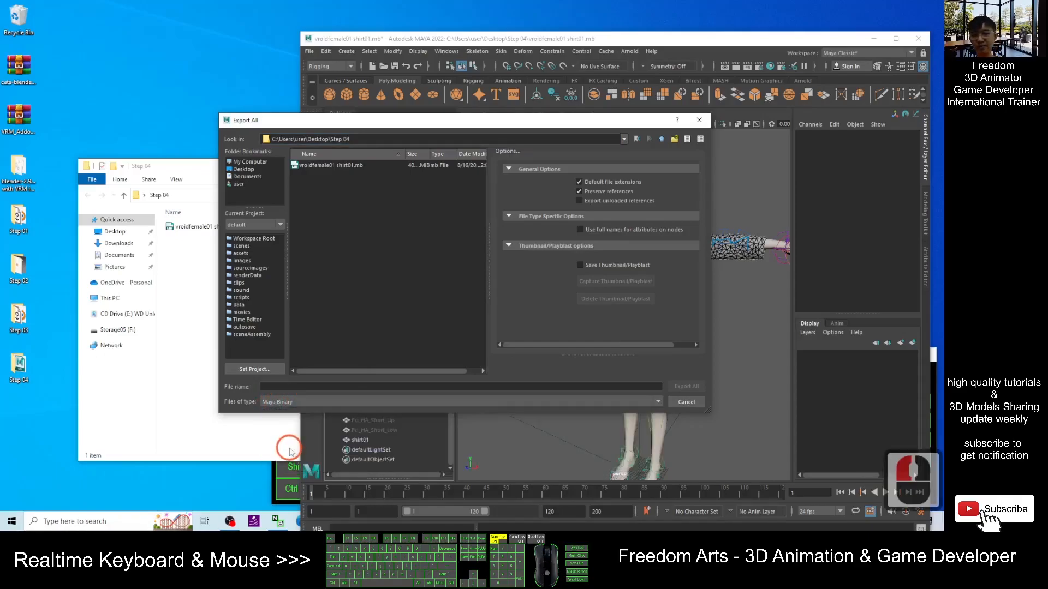
left_click(283, 386)
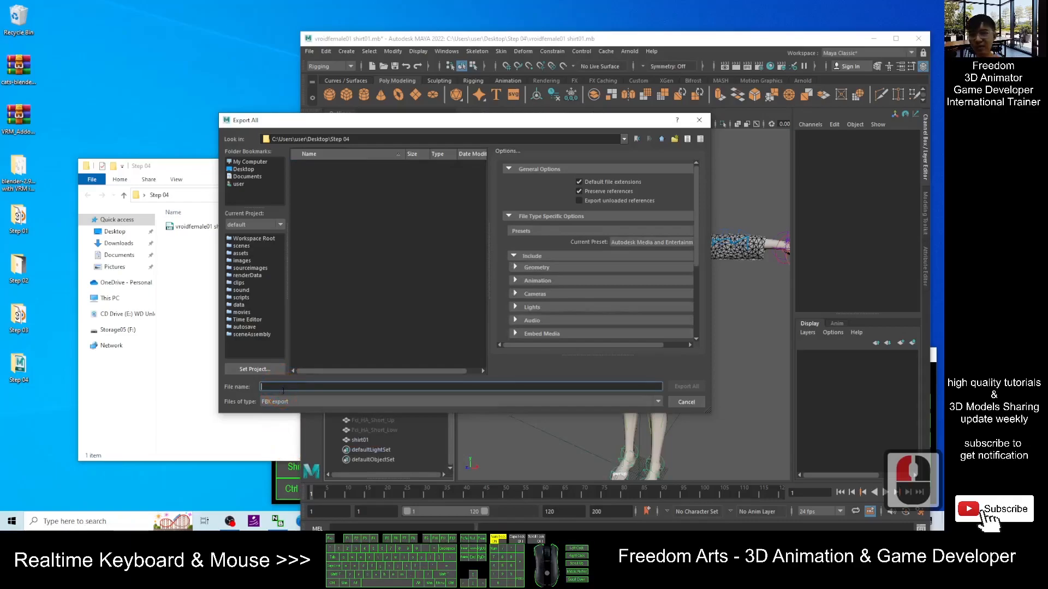
type("vroidfema")
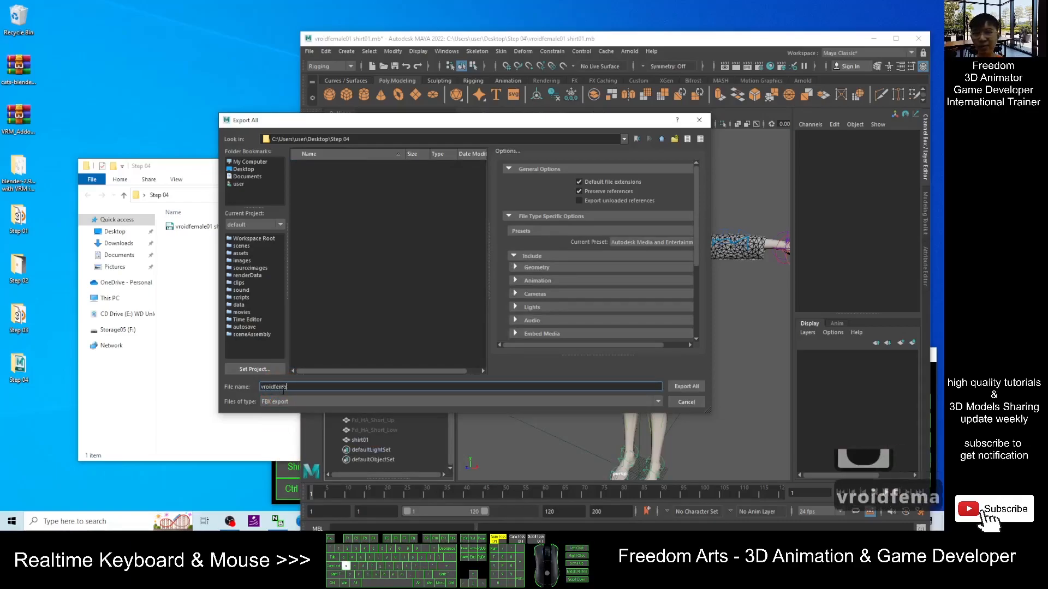
type("le01 shirt01")
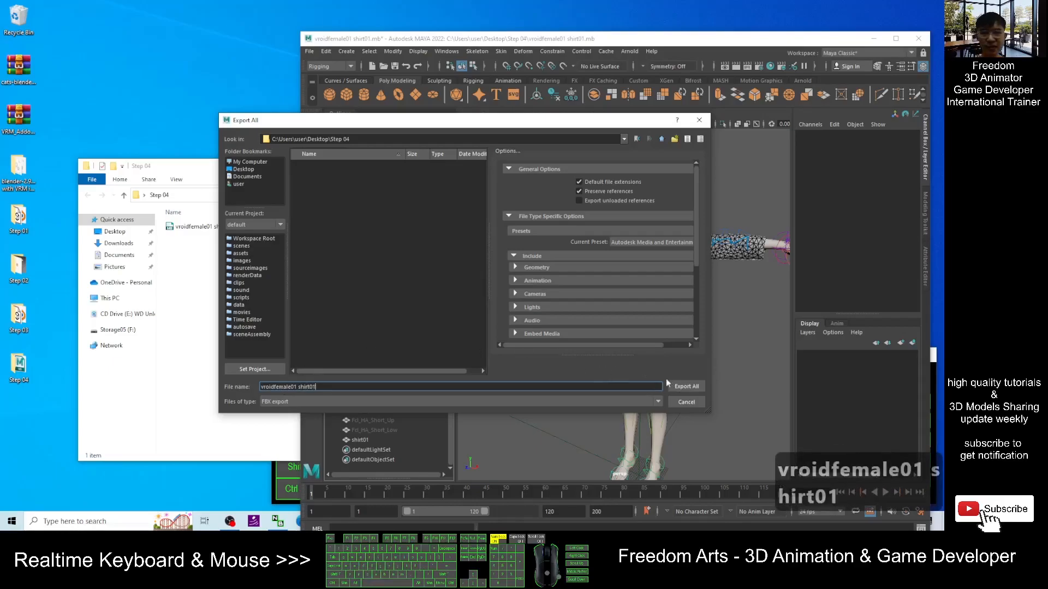
left_click(684, 386)
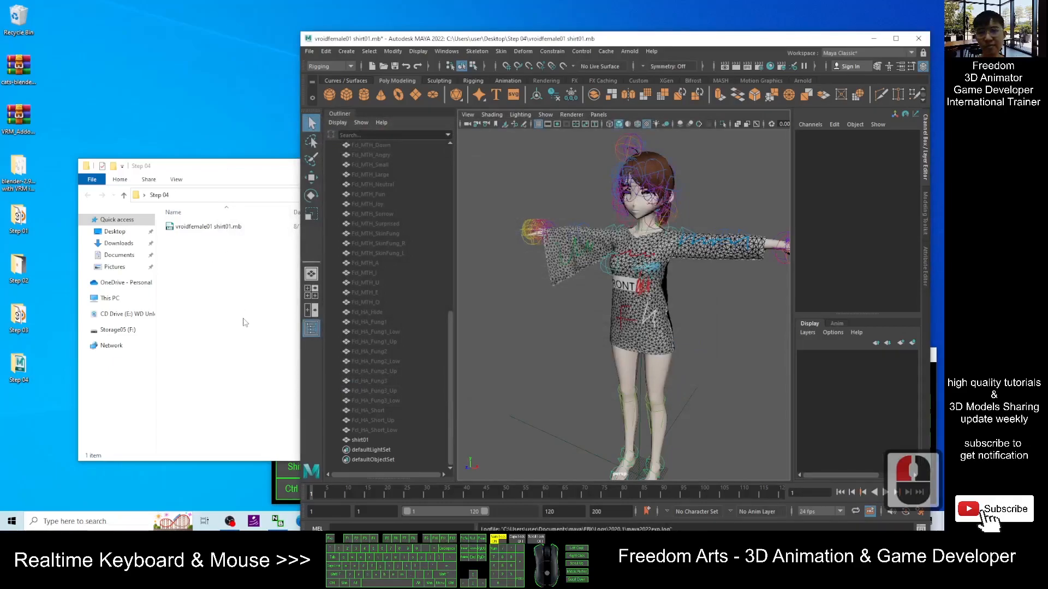
- Inspect the exported FBX and Maya files in the Step 04 folder
left_click(252, 294)
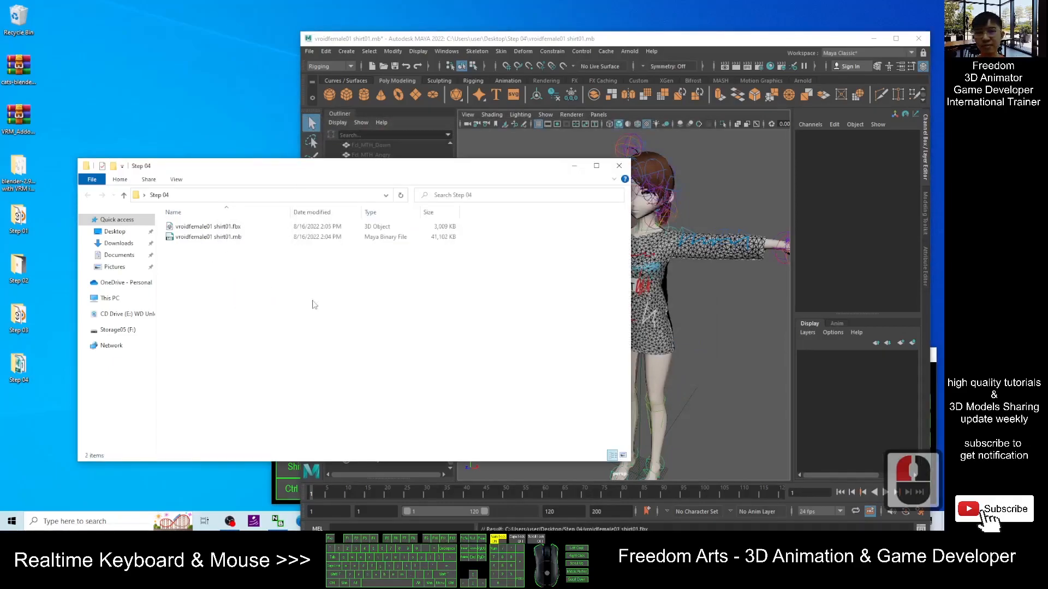
left_click(235, 228)
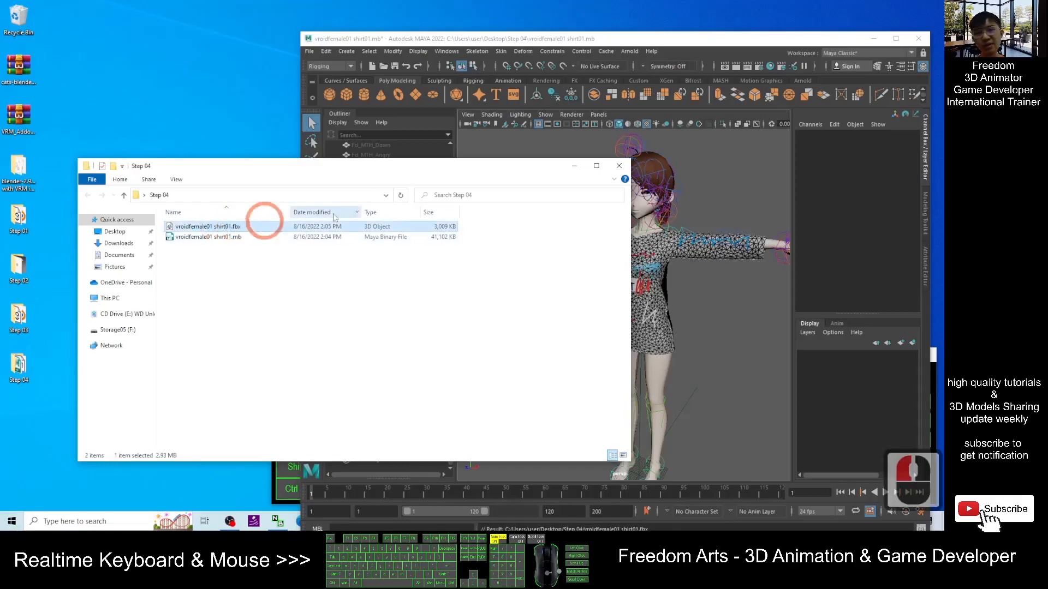
left_click_drag(512, 175, 504, 173)
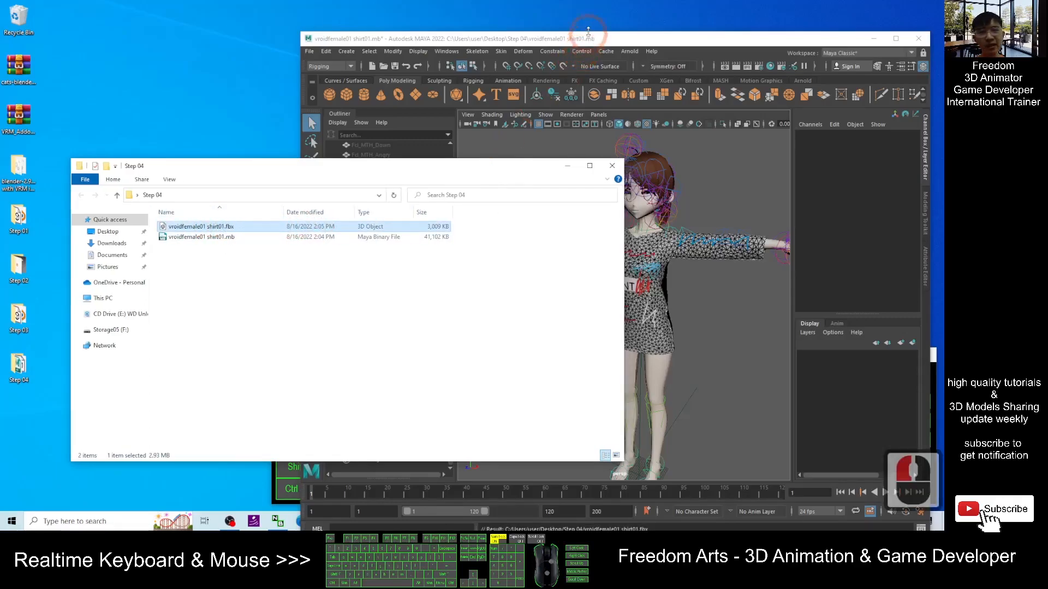
left_click(708, 209)
left_click_drag(699, 42, 650, 17)
left_click(195, 162)
left_click_drag(195, 162, 176, 152)
left_click(166, 209)
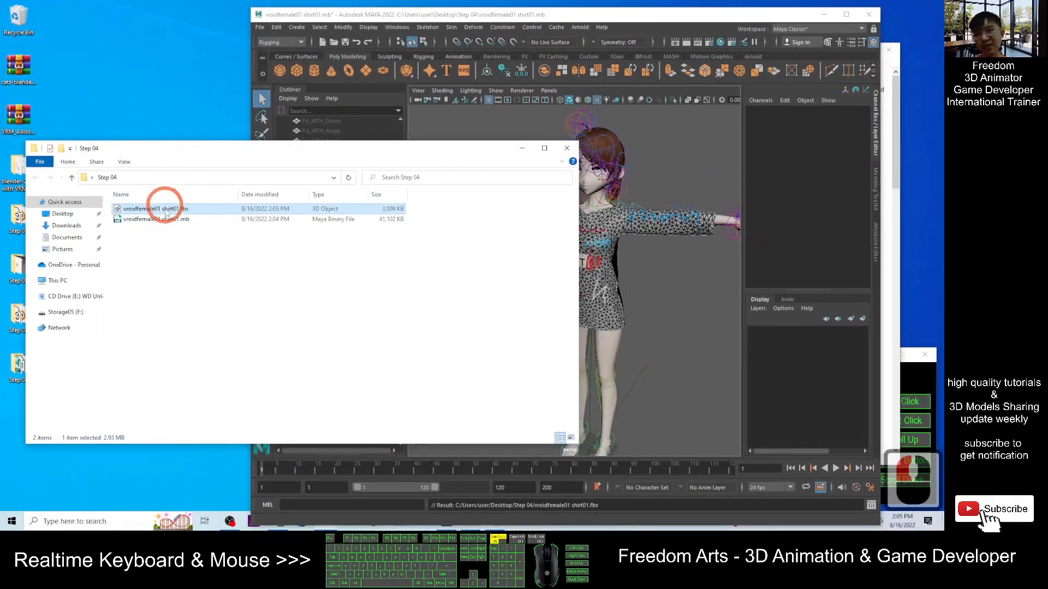
left_click(158, 200)
left_click(240, 228)
left_click(553, 247)
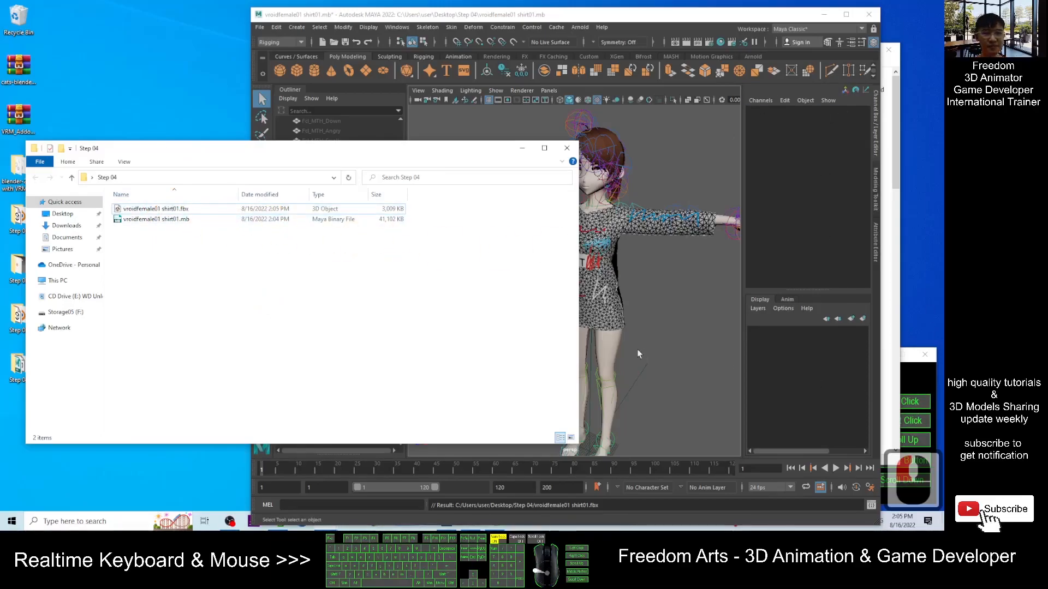
- Review the STEP 04 checklist lines in the notes file, then minimize it
left_click(824, 14)
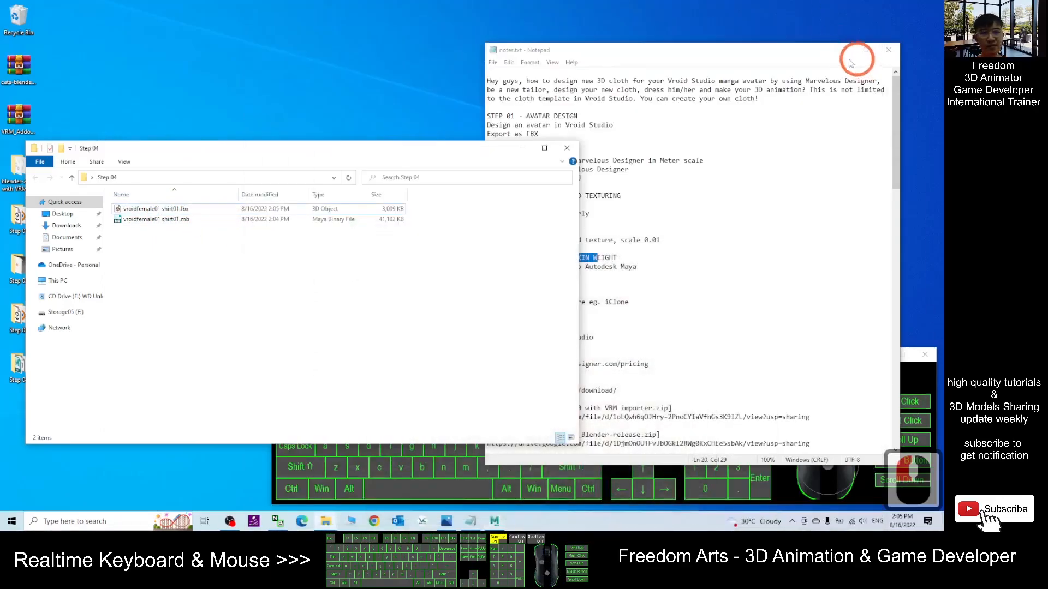
left_click(737, 327)
left_click_drag(502, 304, 592, 309)
left_click(633, 300)
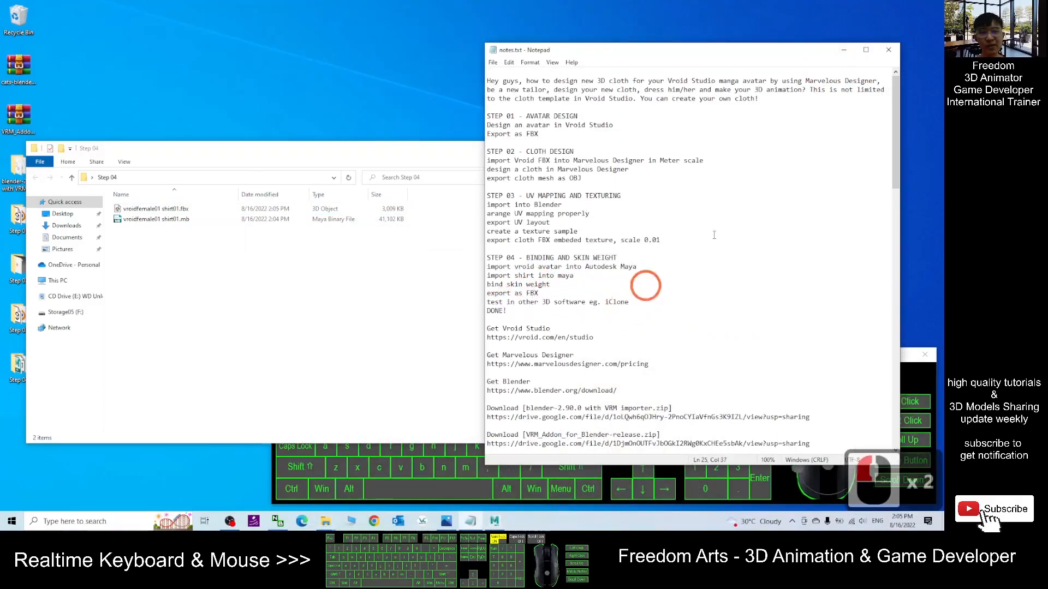
left_click(843, 51)
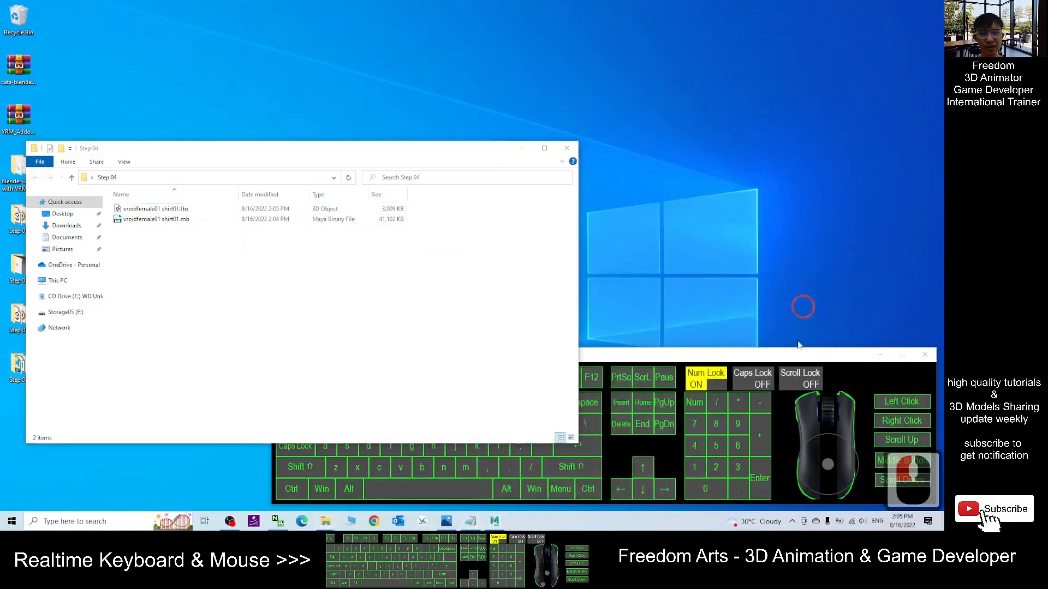
- Switch to the iClone 3DXchange 7 window
left_click(851, 519)
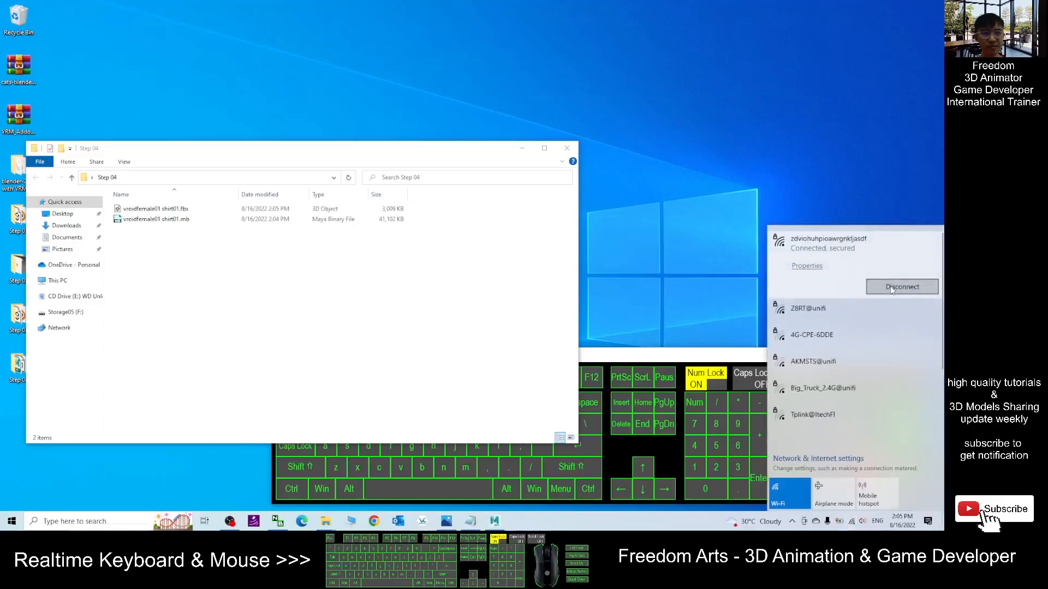
left_click(231, 521)
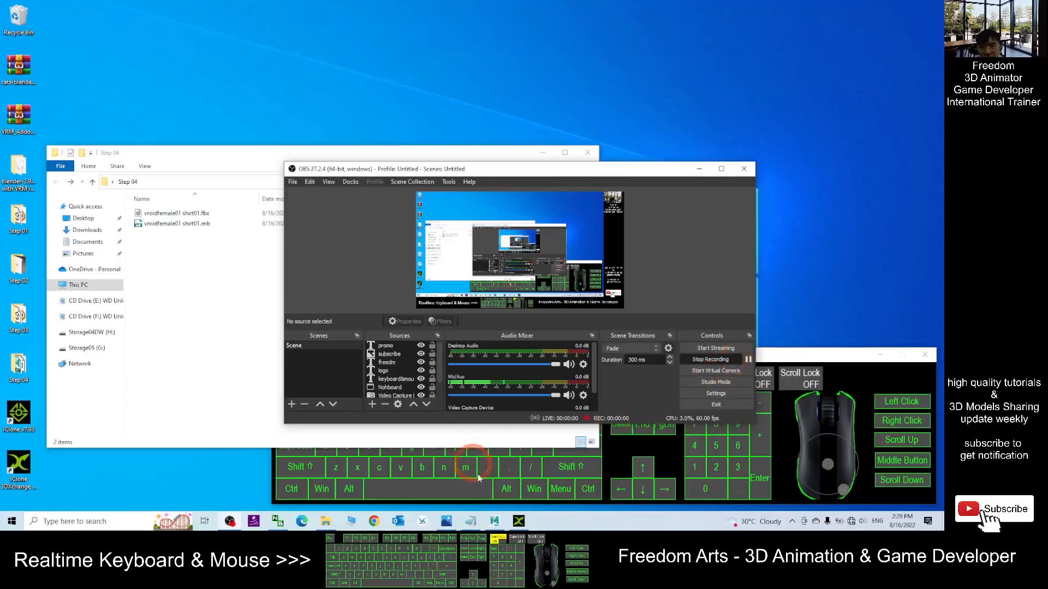
mouse_move(519, 521)
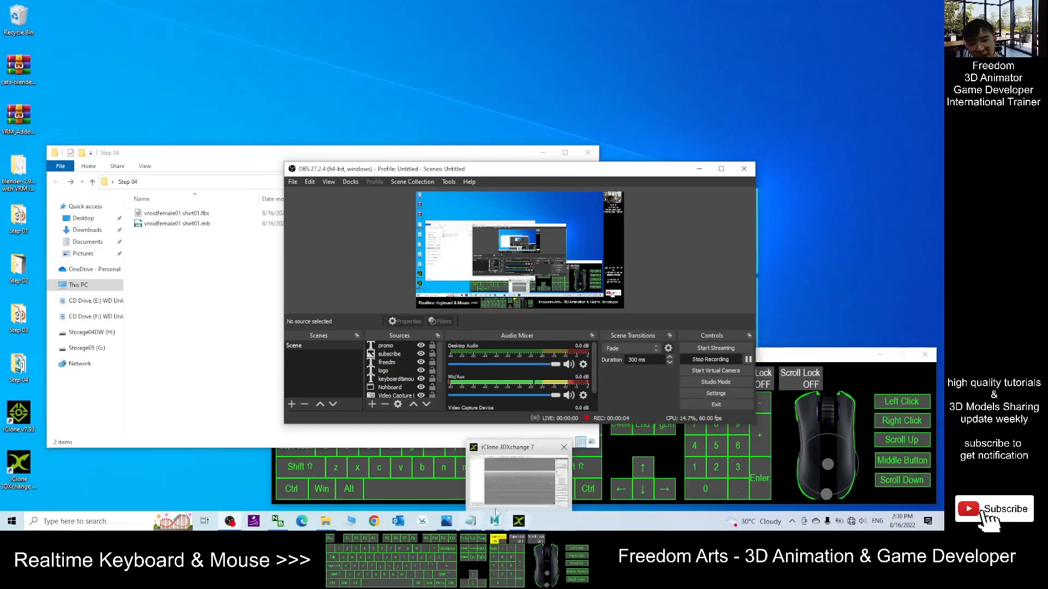
left_click(519, 521)
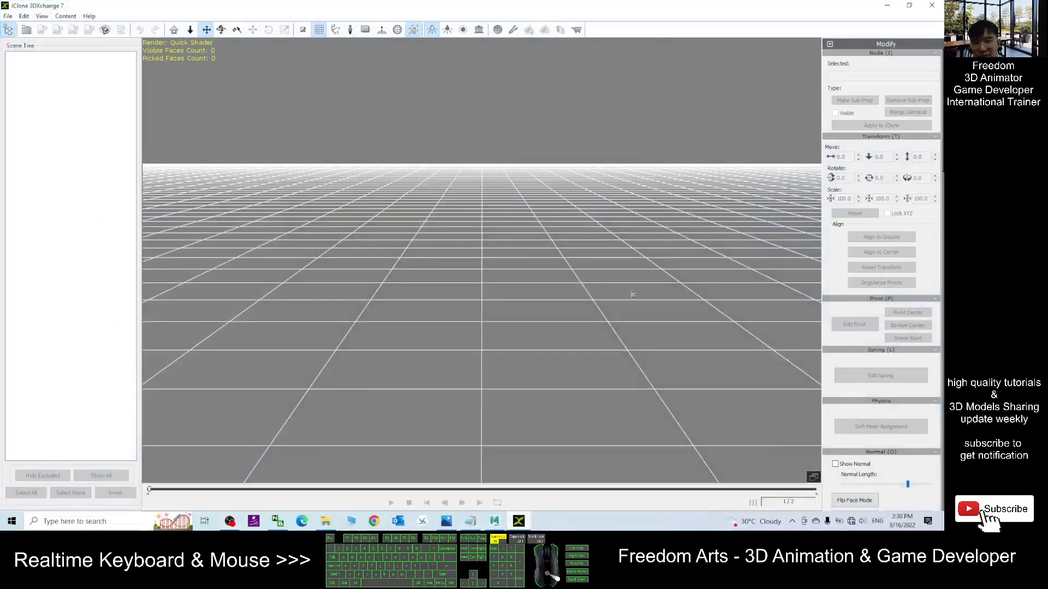
- Save the Maya scene and close Maya
left_click(494, 522)
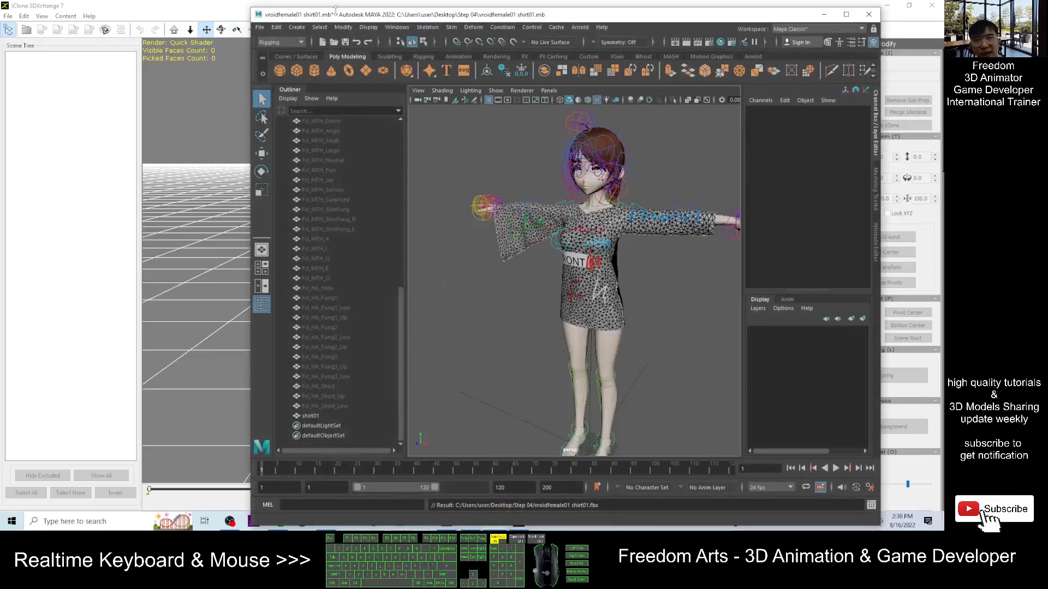
left_click(869, 14)
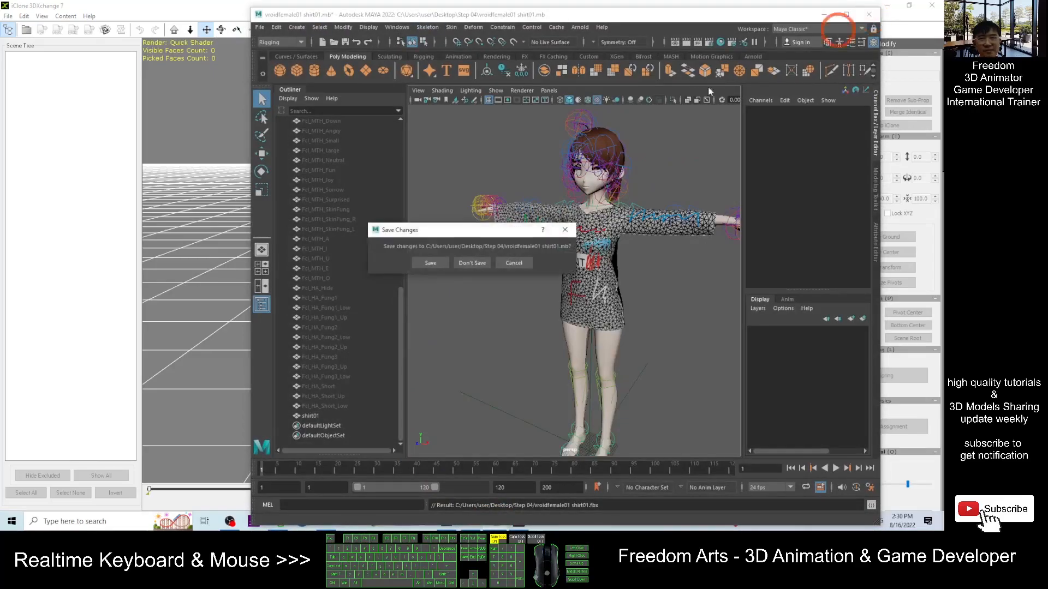
left_click(431, 263)
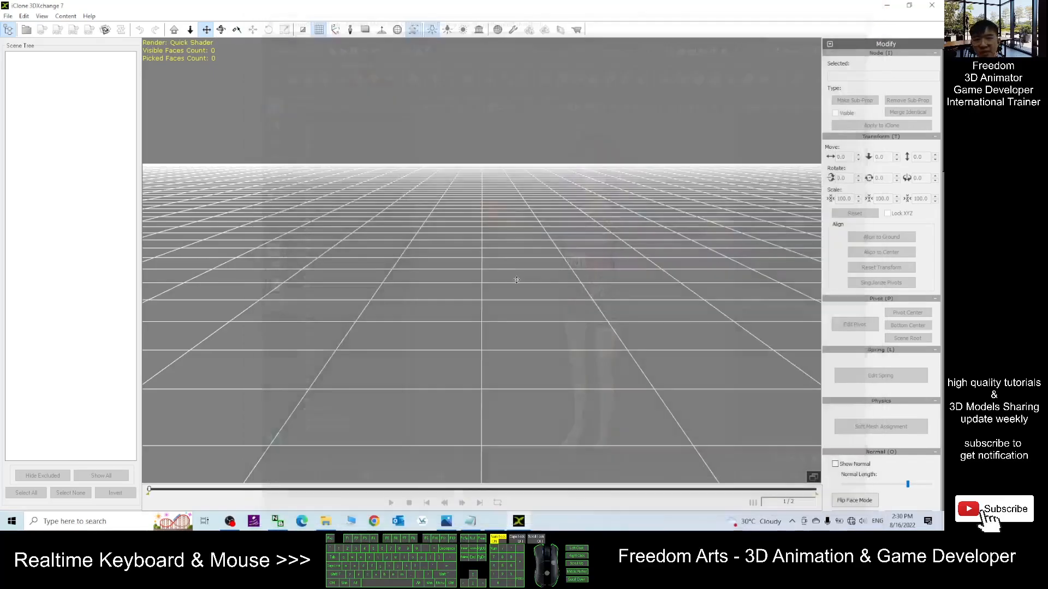
- Import vroidfemale01 shirt01.fbx into 3DXchange with Import Animation off and Adjust Material Color Automatically on
double_click(414, 4)
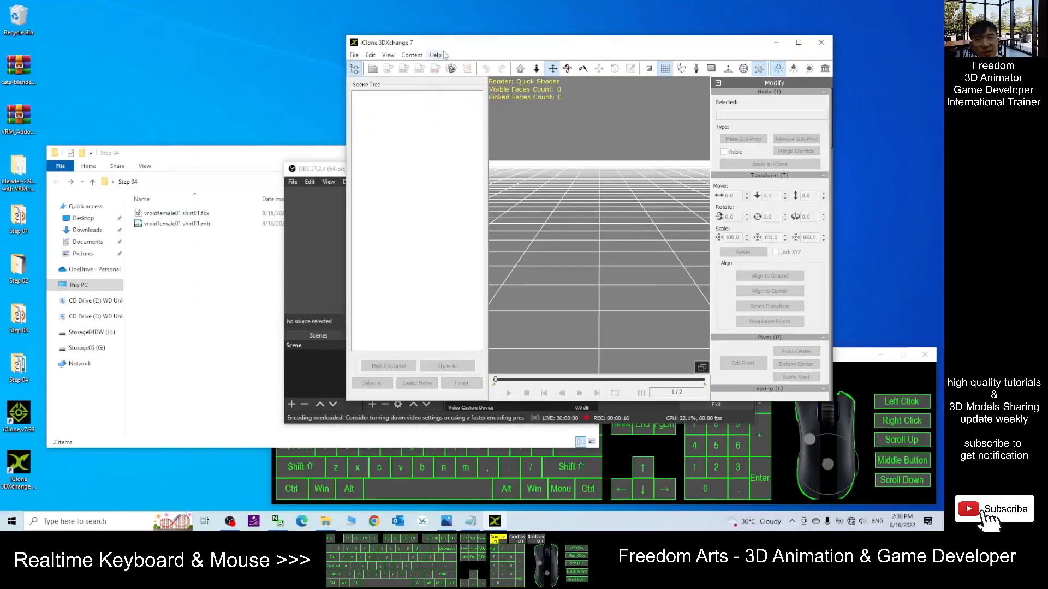
left_click(238, 157)
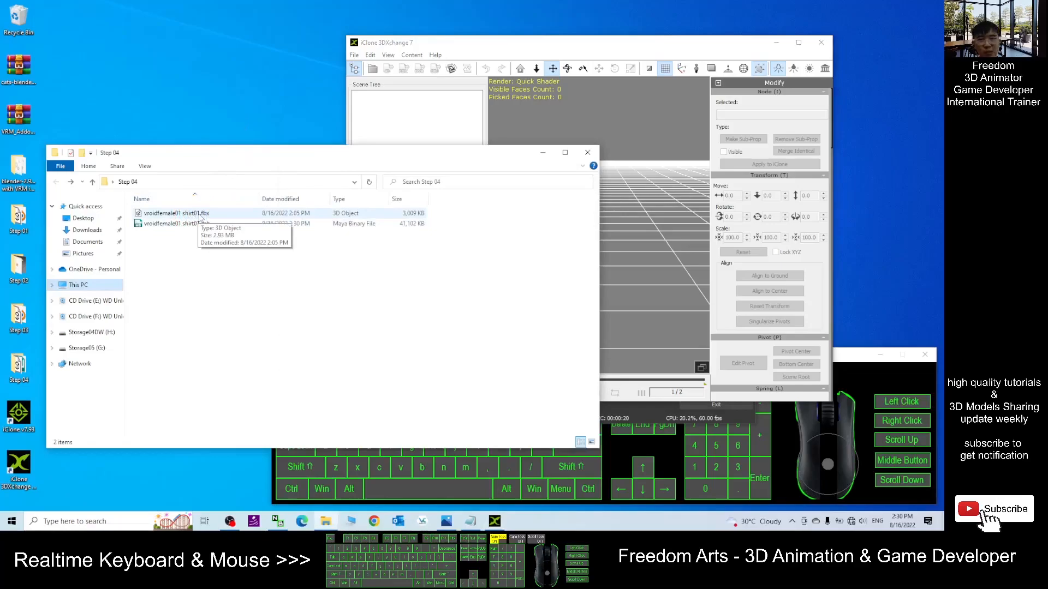
left_click_drag(187, 218, 628, 256)
left_click(688, 44)
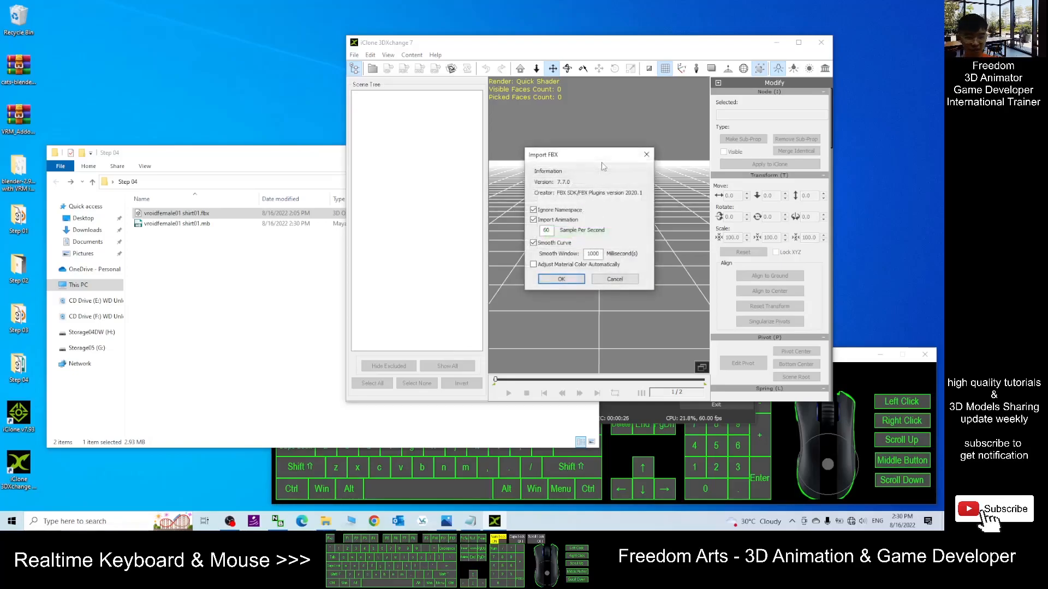
left_click(552, 264)
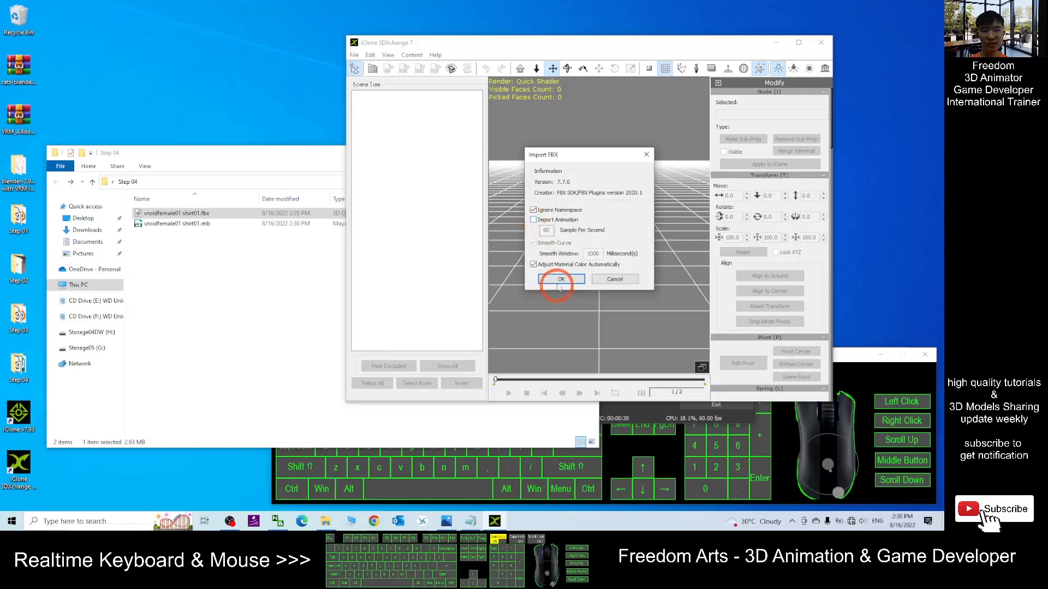
left_click(559, 280)
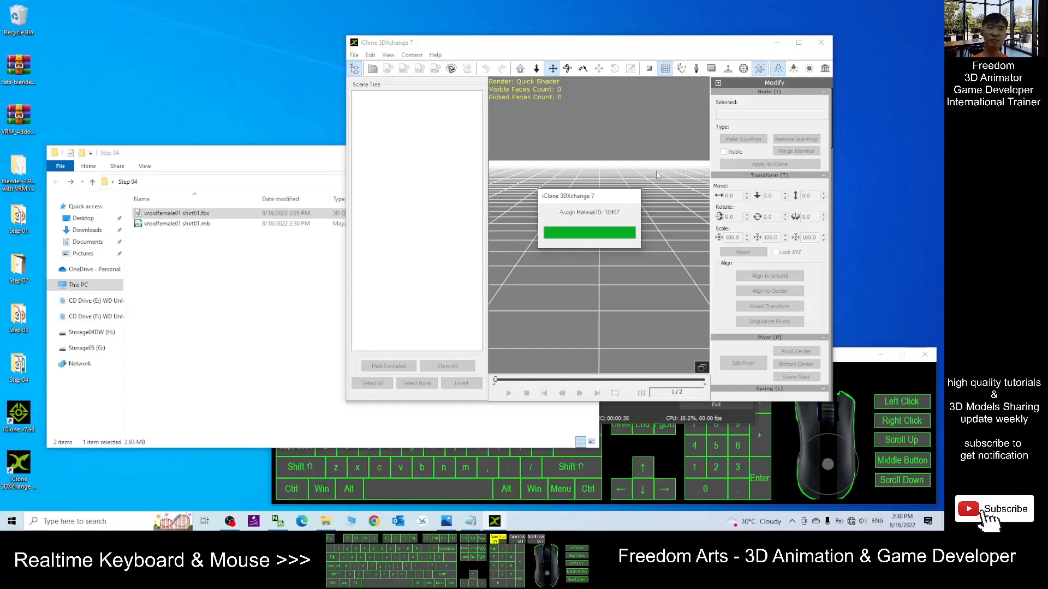
left_click(660, 246)
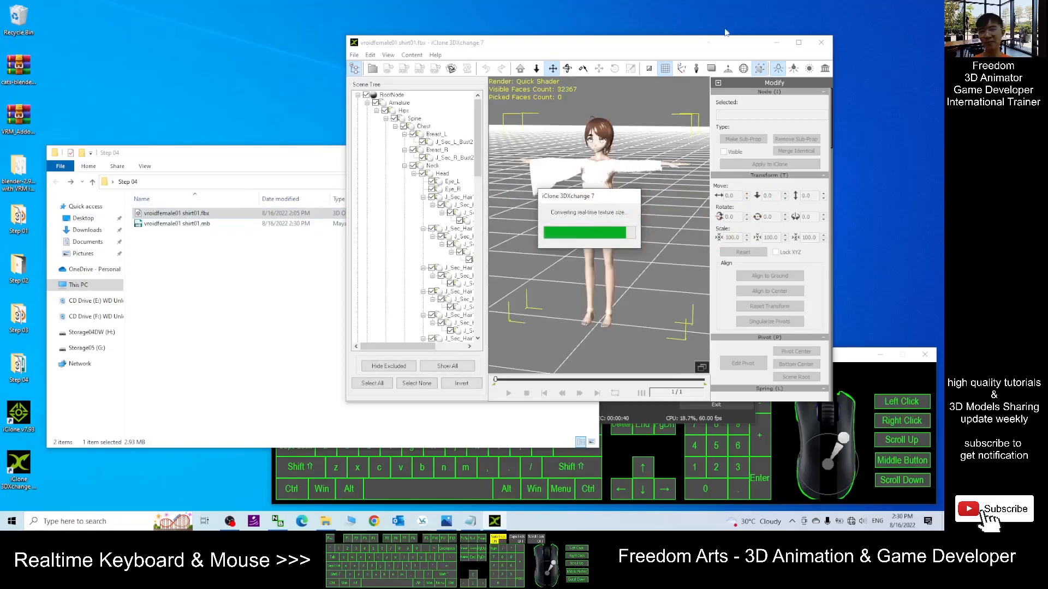
- Inspect the imported avatar and shirt in the maximized viewport and scroll to the material settings
left_click(799, 42)
scroll(458, 224, "up", 5)
scroll(491, 221, "down", 3)
scroll(544, 220, "up", 2)
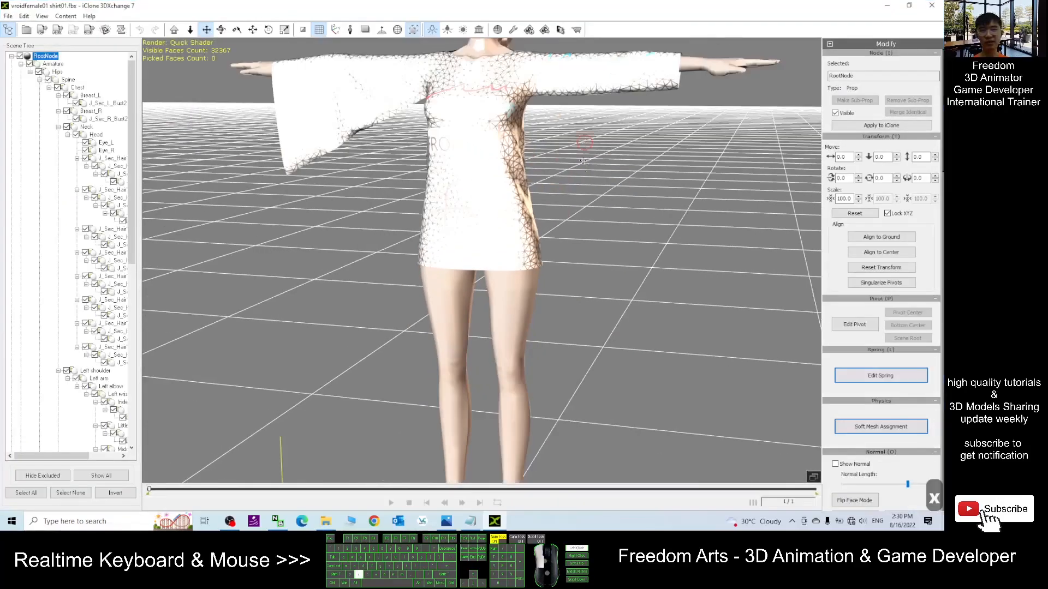
right_click_drag(544, 219, 451, 48)
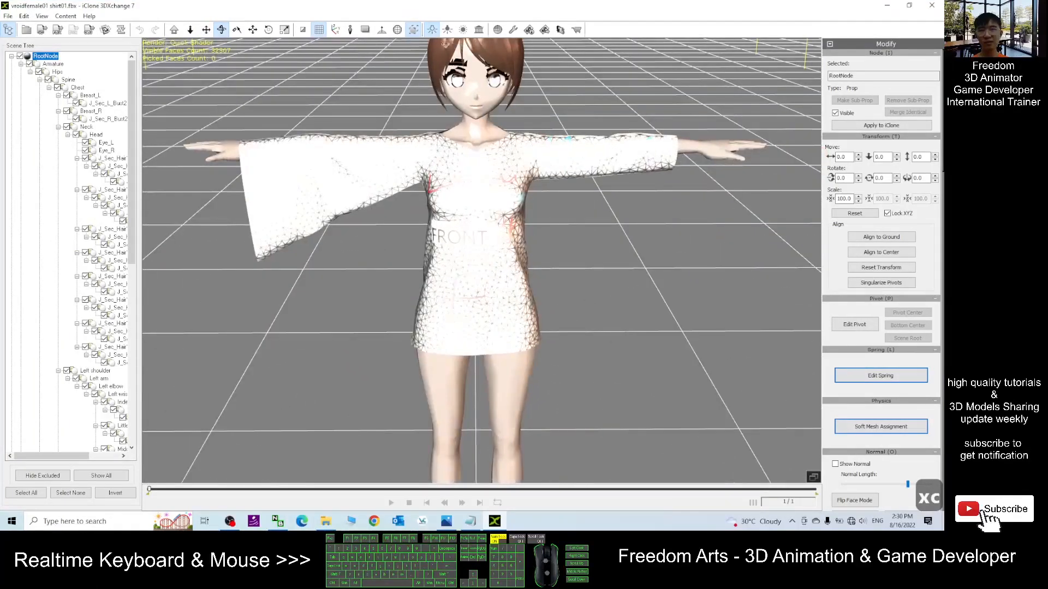
left_click(431, 30)
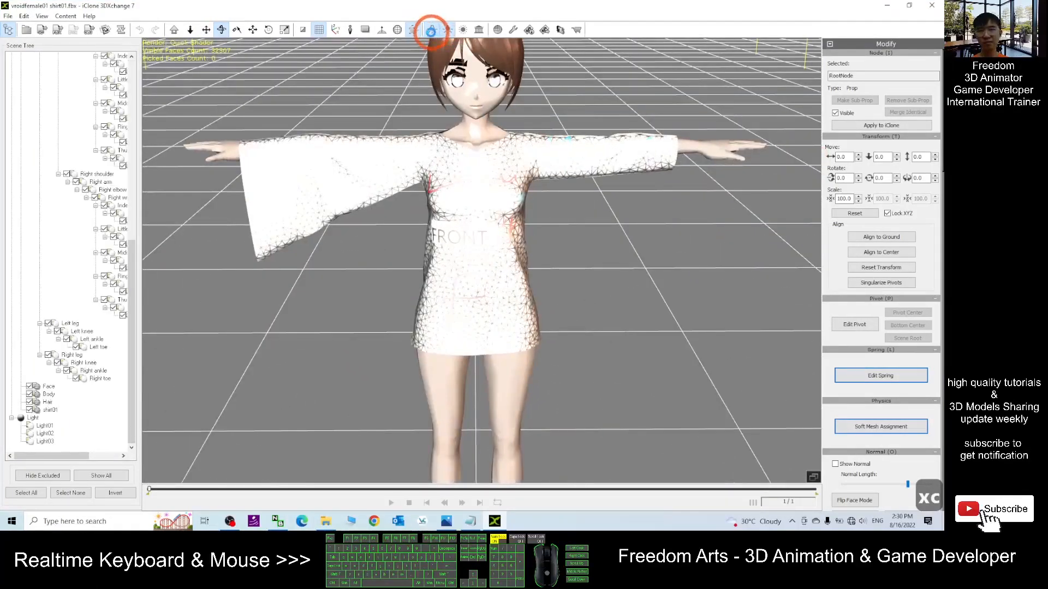
left_click(627, 166)
scroll(623, 200, "down", 4)
scroll(629, 222, "up", 3)
key("x")
left_click_drag(630, 223, 627, 241)
key("c")
left_click_drag(628, 240, 516, 192)
left_click_drag(942, 147, 944, 324)
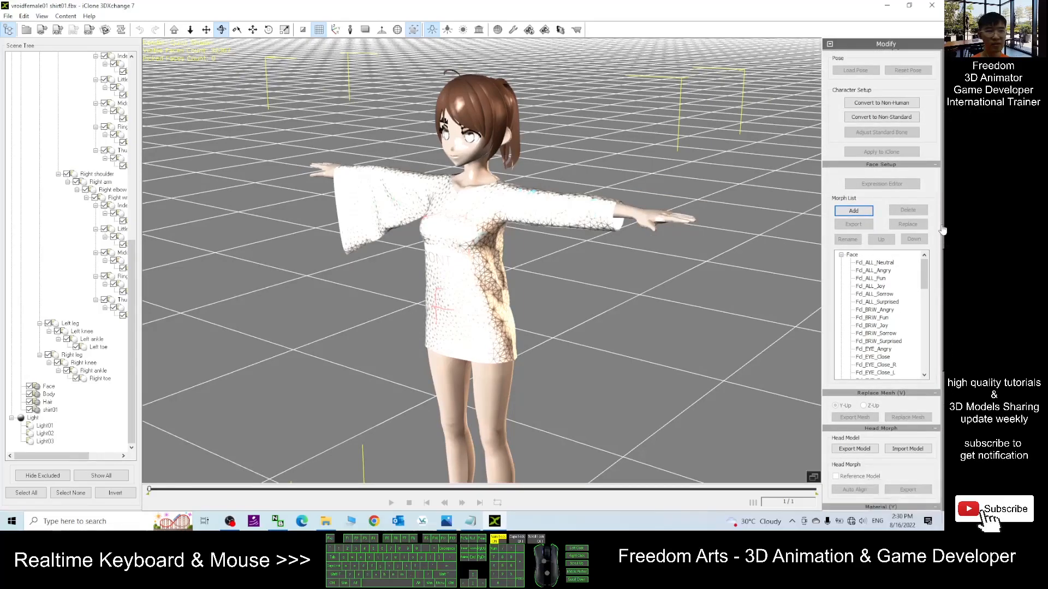
left_click_drag(941, 263, 938, 331)
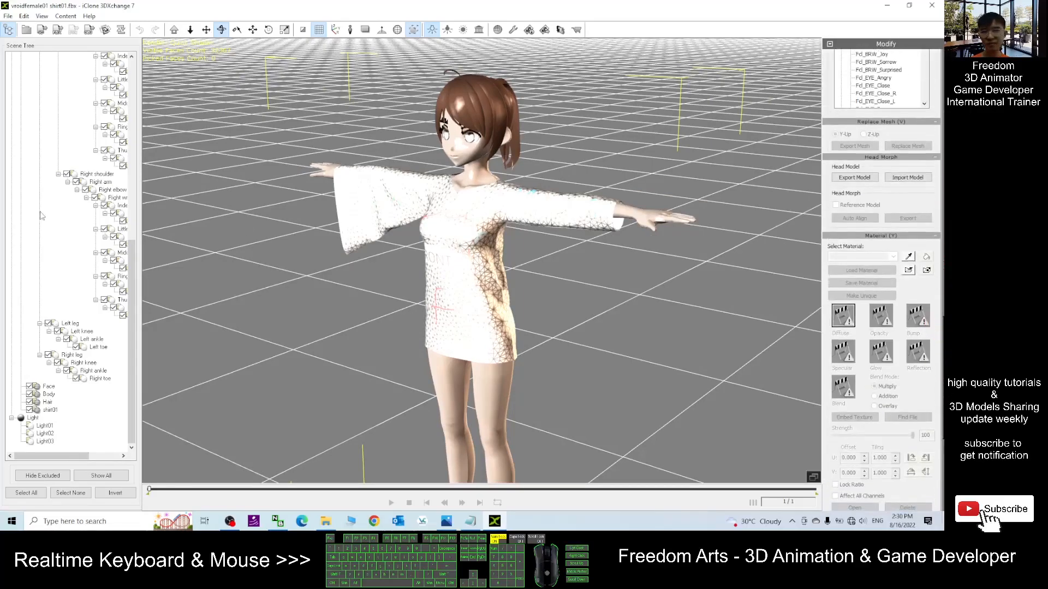
- Select the Face mesh's EyeIris material and load _02.png from Step 01's vroidfemale01.fbm folder as its opacity map
left_click(48, 387)
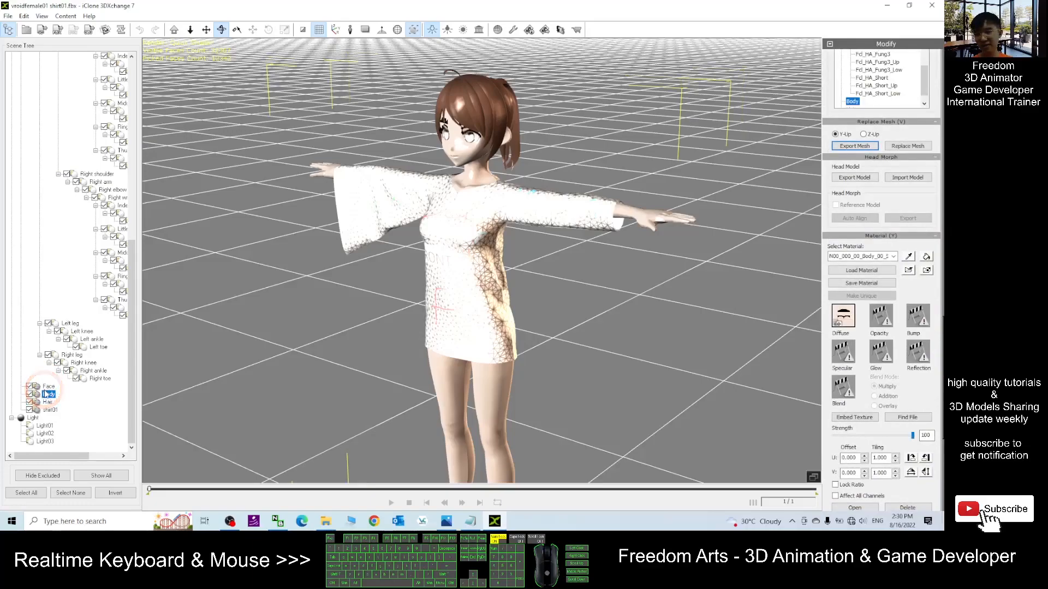
left_click(894, 257)
left_click(895, 258)
scroll(558, 207, "up", 2)
key("x")
left_click(510, 186)
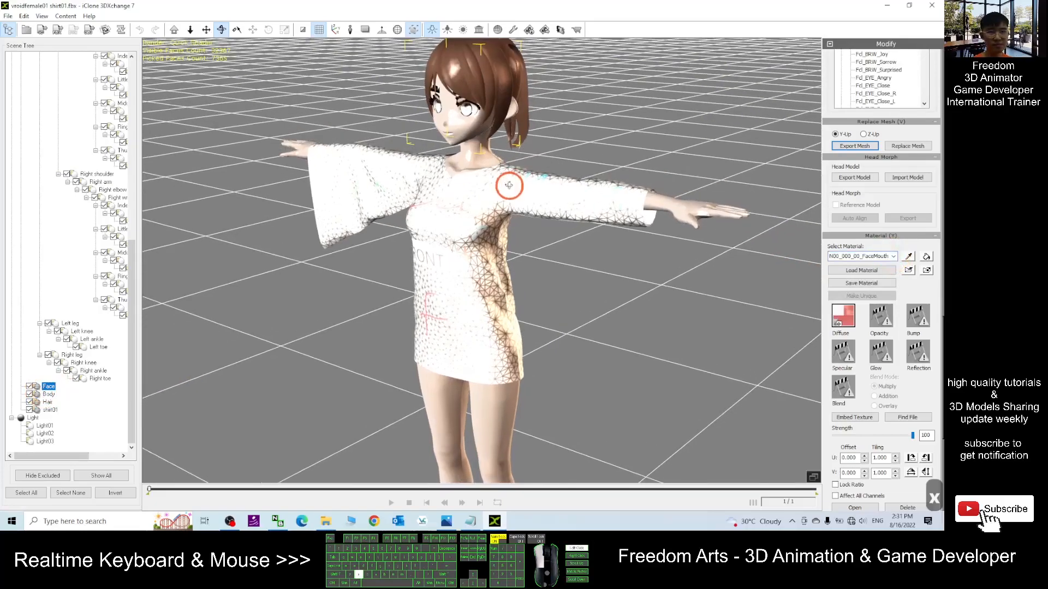
left_click(893, 257)
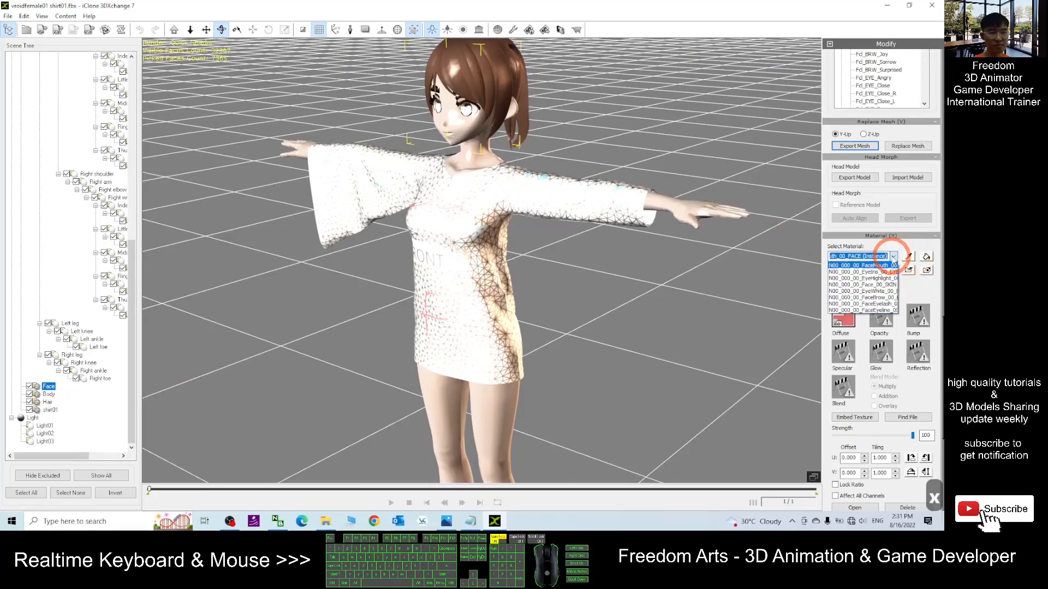
key("Down")
key("Return")
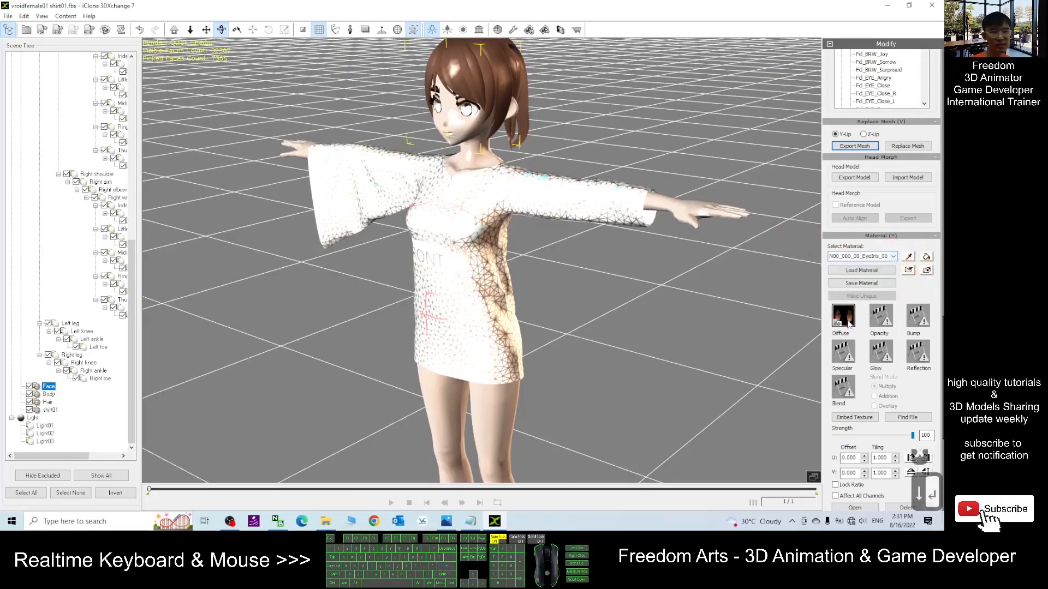
double_click(879, 317)
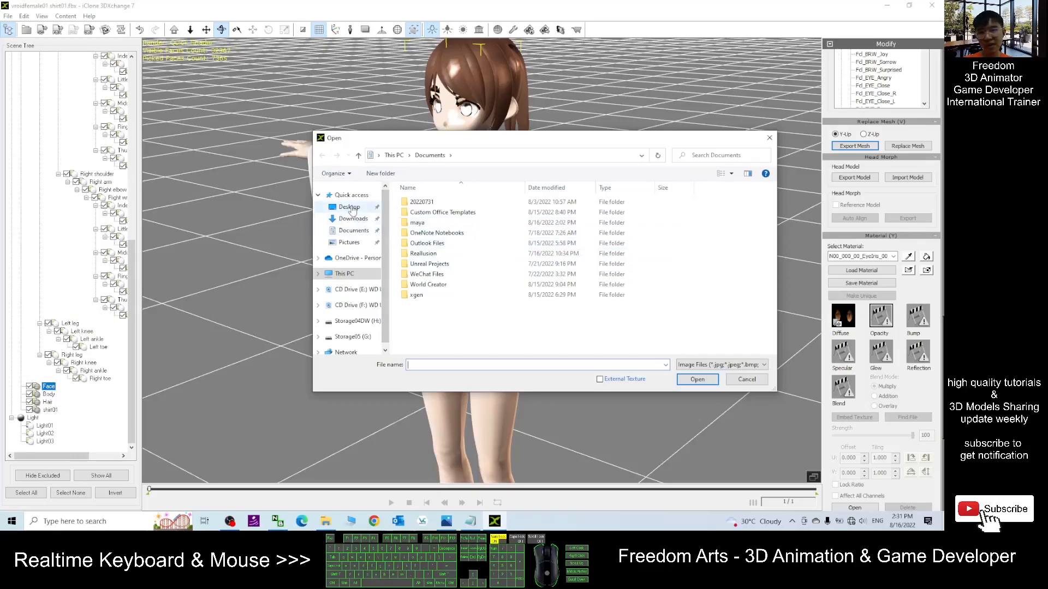
left_click(350, 208)
double_click(423, 201)
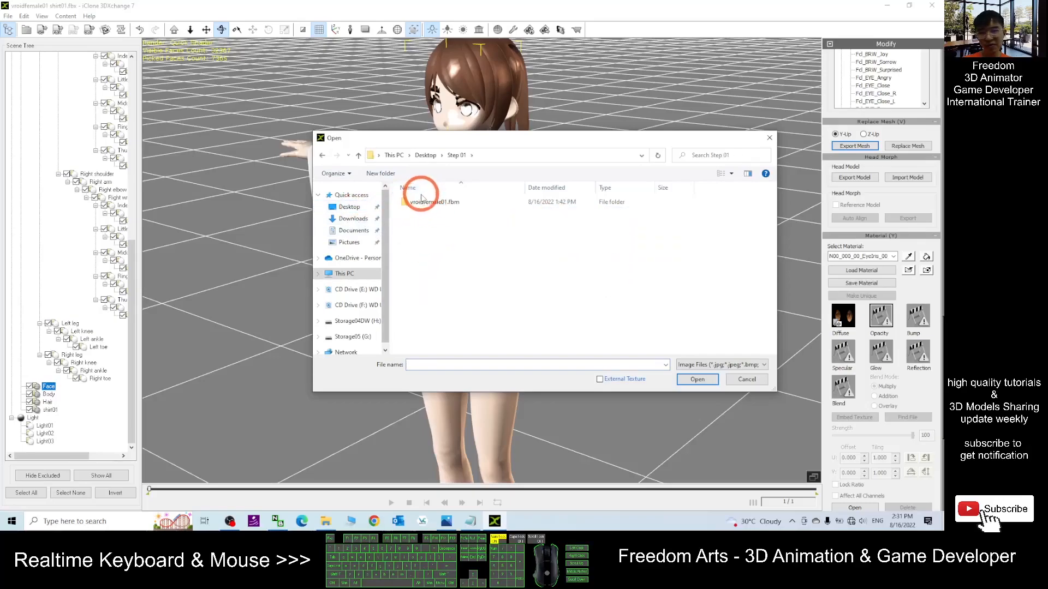
double_click(431, 201)
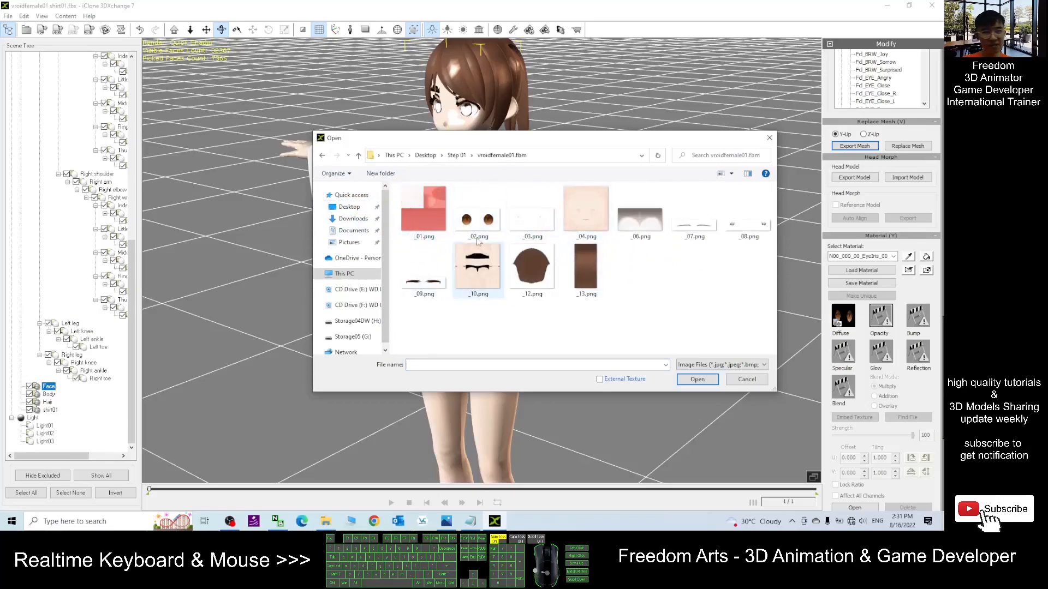
double_click(479, 210)
- Load _03.png as the opacity map of the EyeHighlight material
left_click(910, 360)
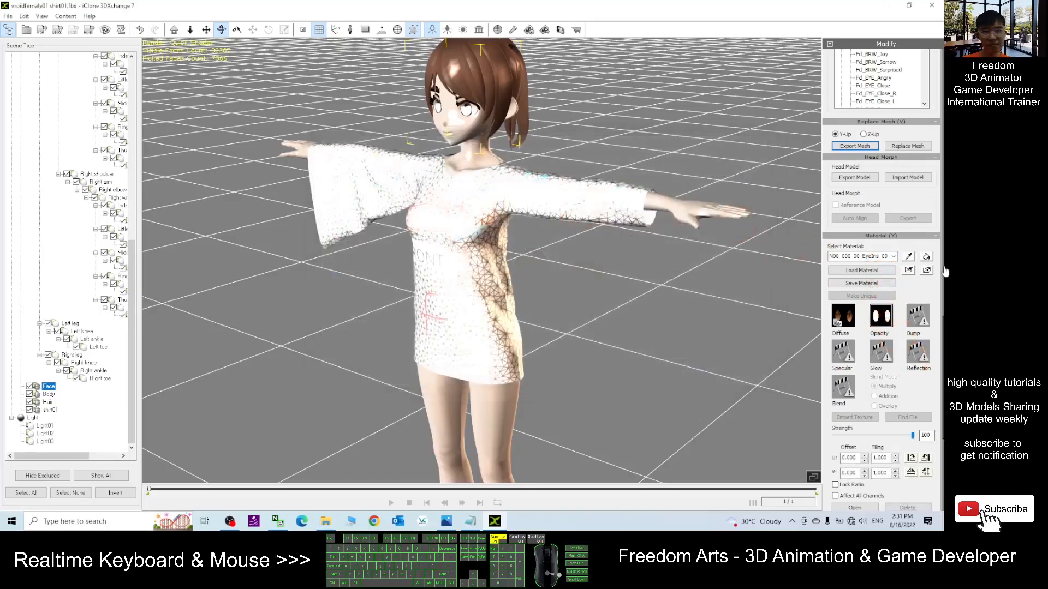
left_click(894, 256)
left_click(856, 271)
left_click(846, 313)
left_click(880, 315)
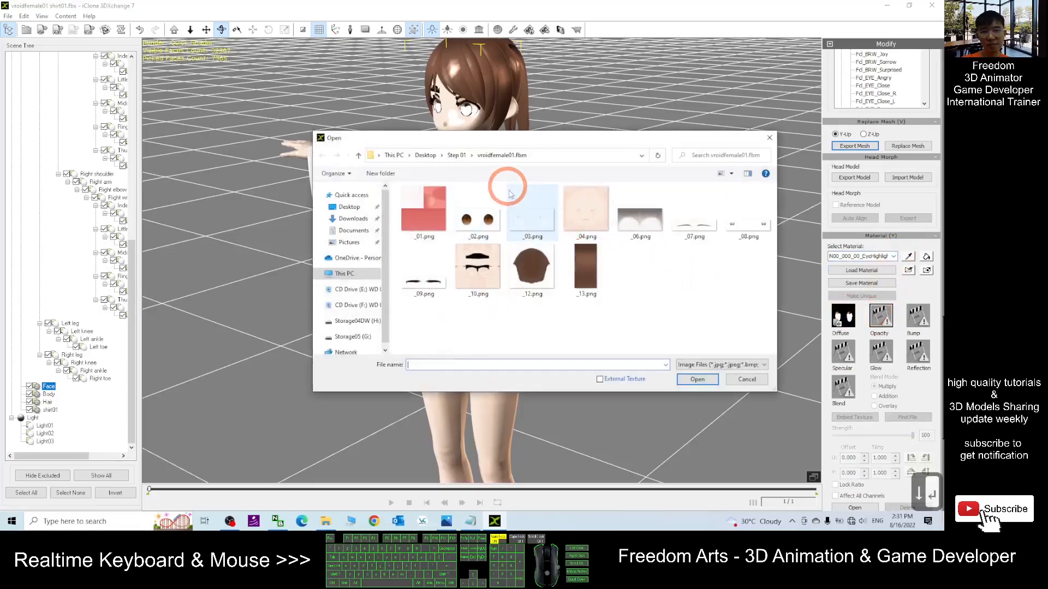
double_click(520, 208)
- Switch to the Face_00_SKIN material and load _04.png as its opacity map
left_click(893, 256)
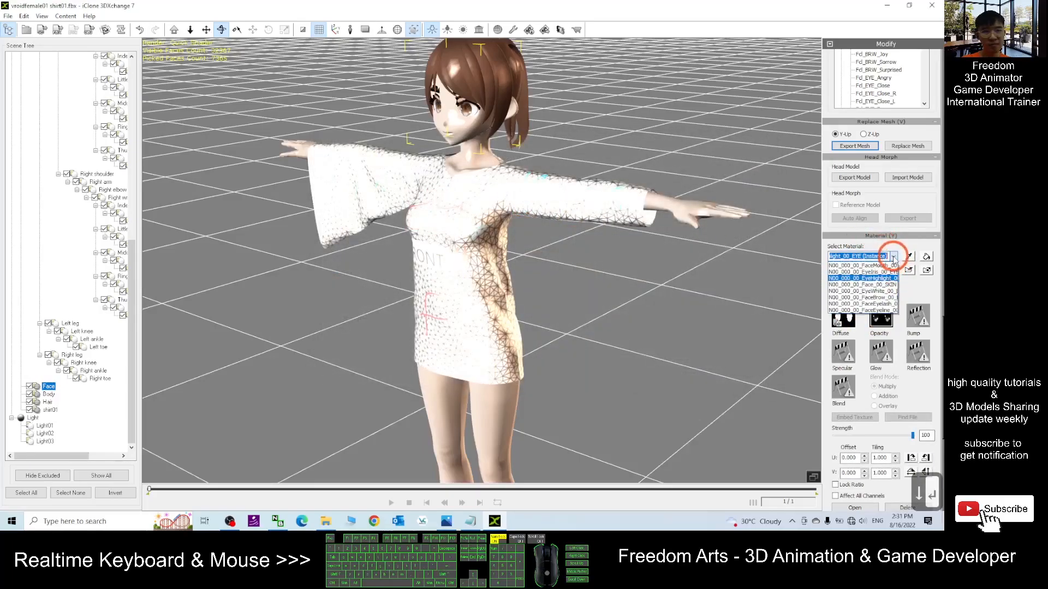
key("Down")
key("Return")
left_click(881, 316)
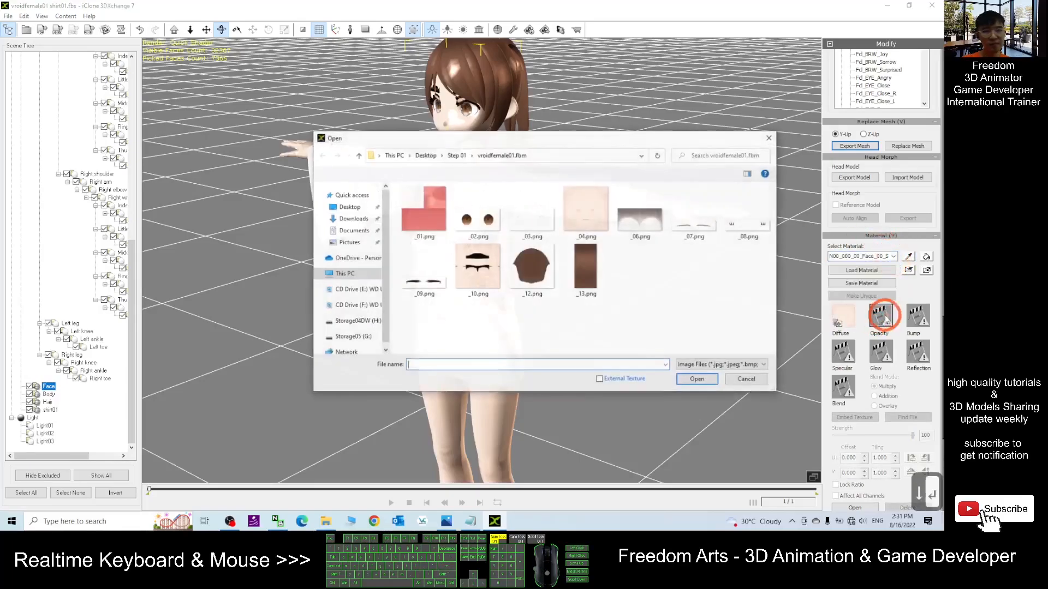
double_click(600, 209)
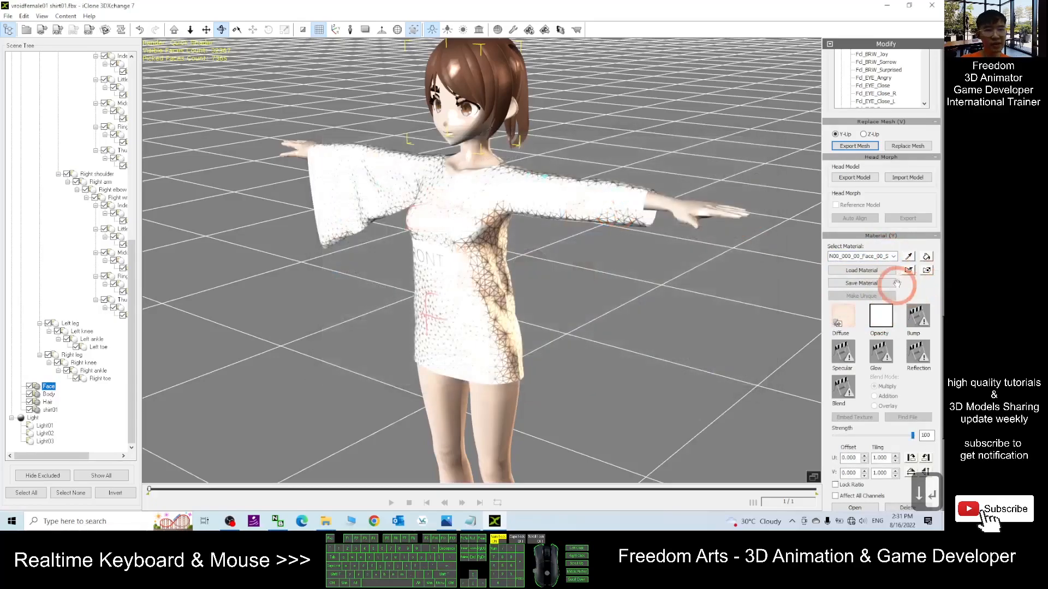
- Switch to the EyeWhite material and load _06.png as its opacity map
left_click(894, 256)
key("Down")
key("Return")
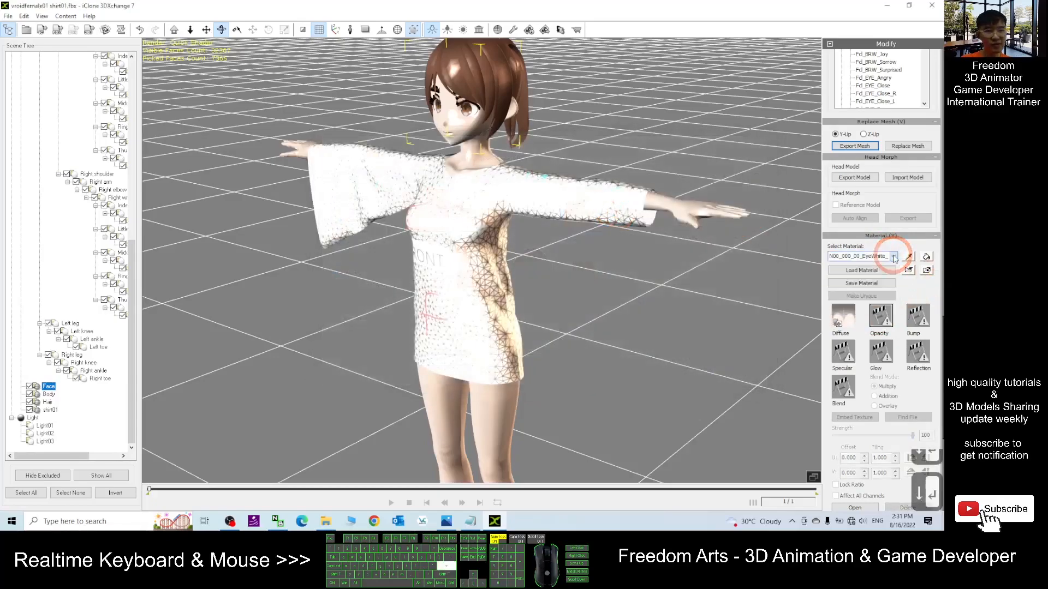
left_click(881, 317)
double_click(638, 192)
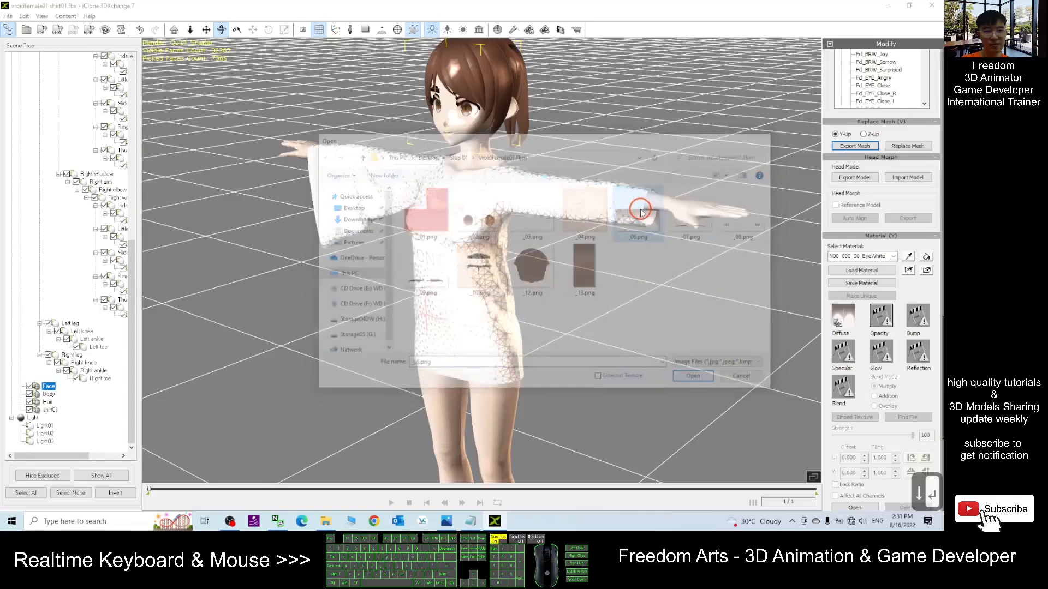
- Switch to the FaceBrow material and load _07.png as its opacity map
left_click(894, 257)
key("Down")
key("Return")
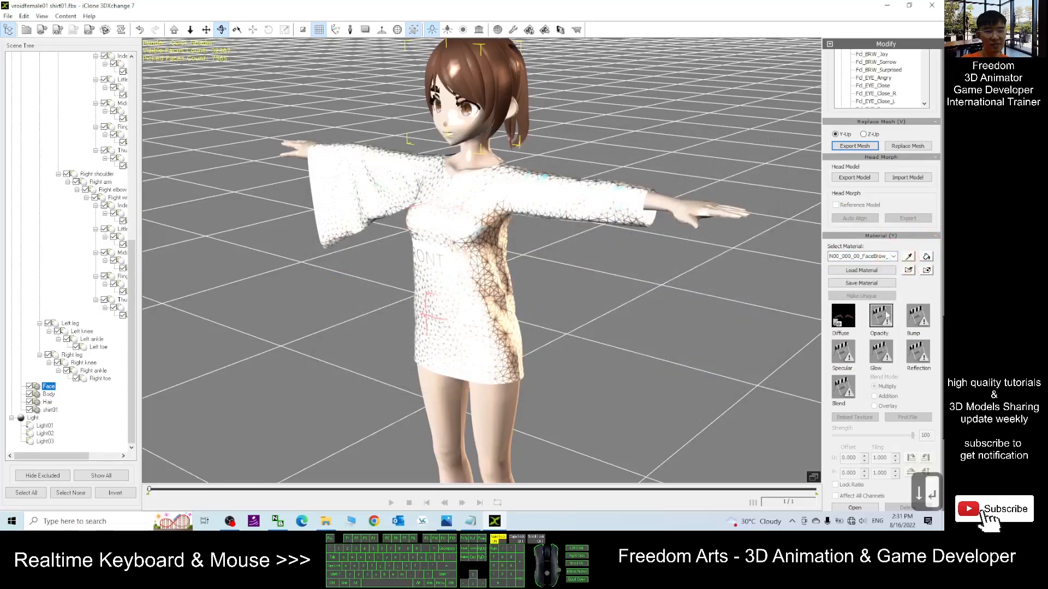
left_click(880, 314)
double_click(694, 216)
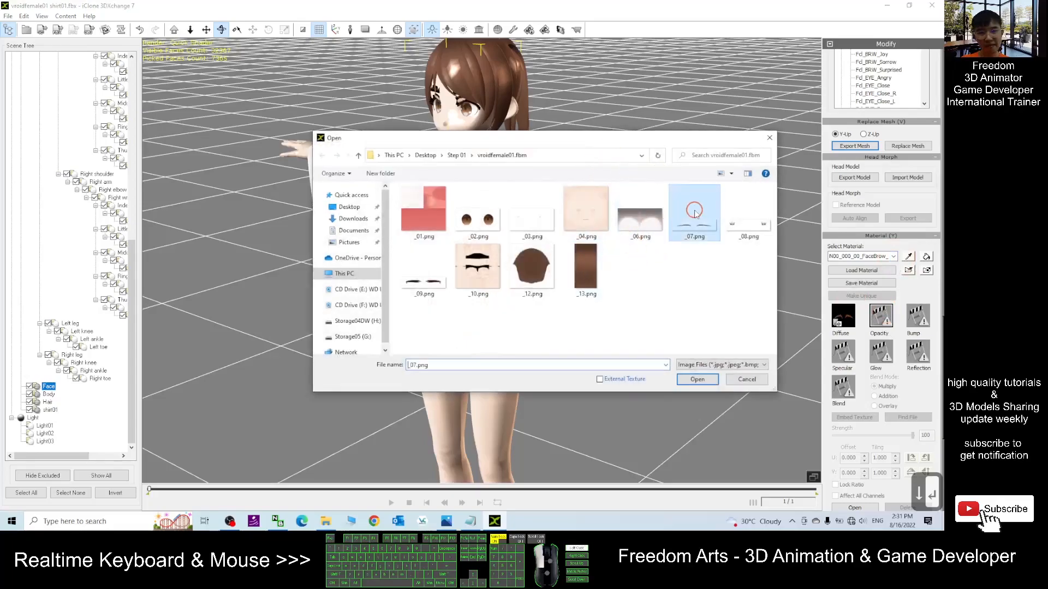
- Switch to the FaceEyelash material and load _08.png as its opacity map
left_click(894, 257)
key("Down")
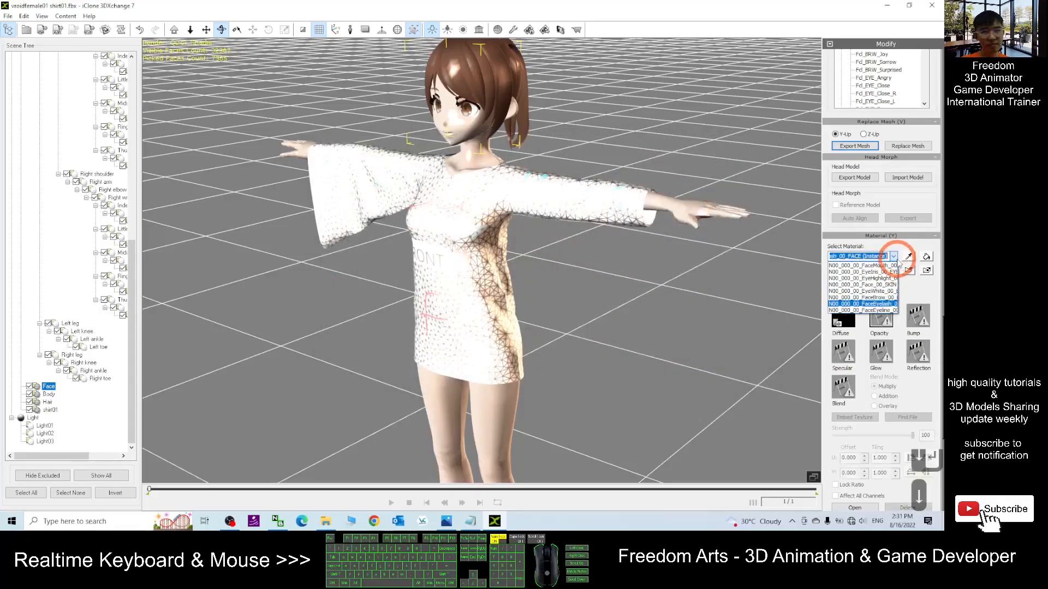
key("Return")
left_click(880, 316)
double_click(749, 214)
- Switch to the FaceEyeline material and load _09.png as its opacity map
left_click(895, 255)
left_click(866, 298)
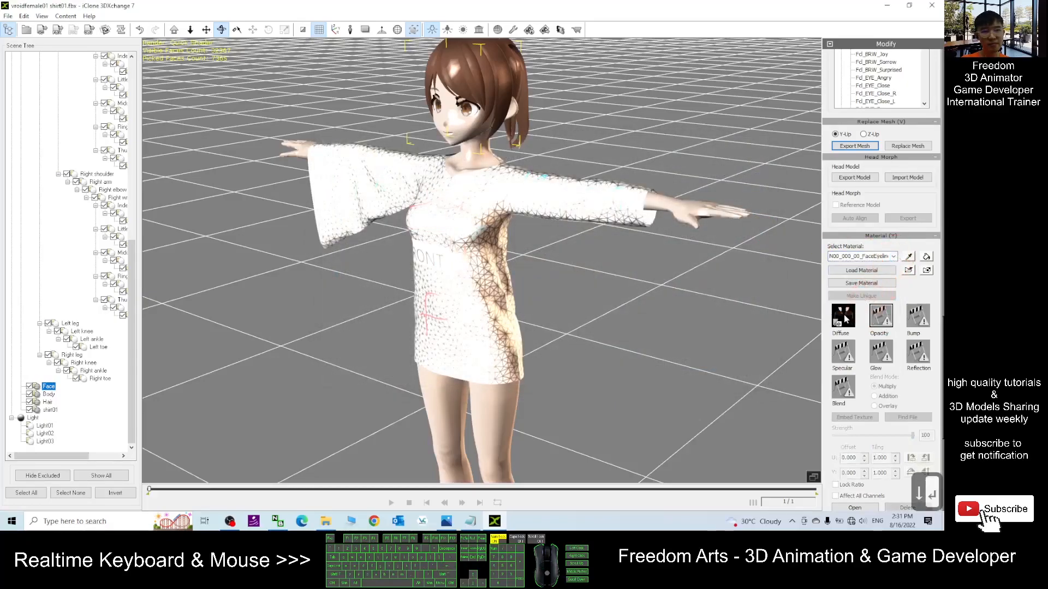
left_click(879, 316)
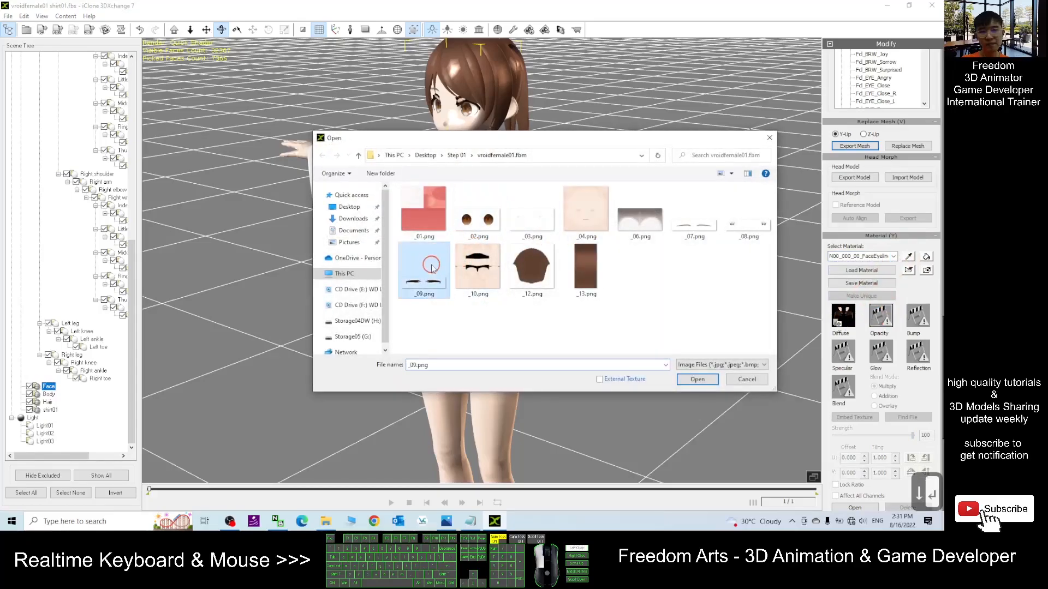
double_click(471, 242)
scroll(617, 100, "up", 3)
scroll(617, 101, "down", 2)
key("x")
left_click_drag(615, 102, 578, 206)
key("c")
left_click_drag(467, 264, 551, 188)
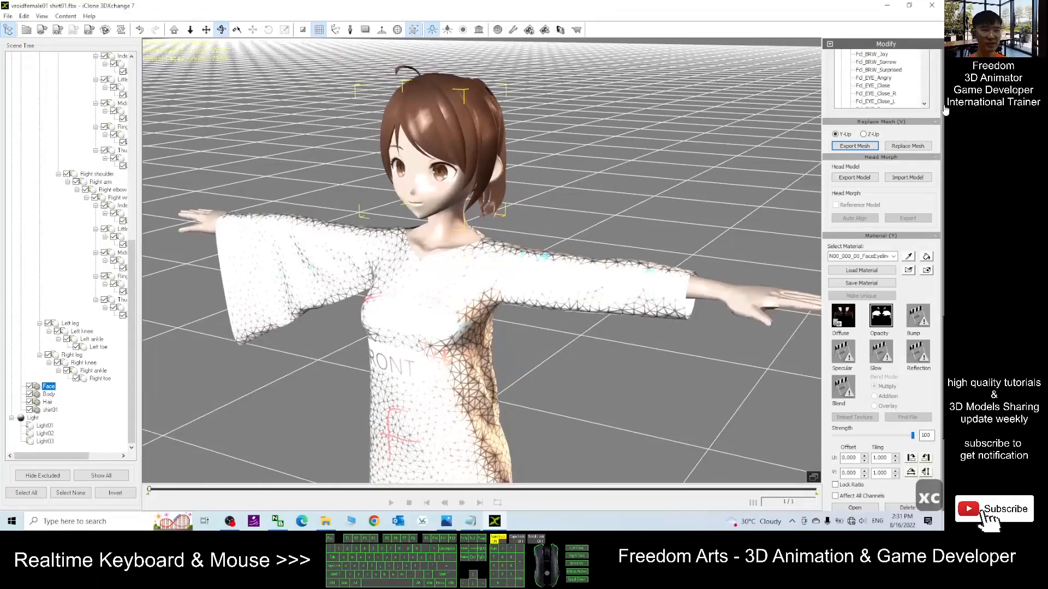
- Preview the face morphs in the morph list one by one, starting from Fcl_ALL_Neutral
left_click_drag(943, 107, 940, 69)
left_click(876, 143)
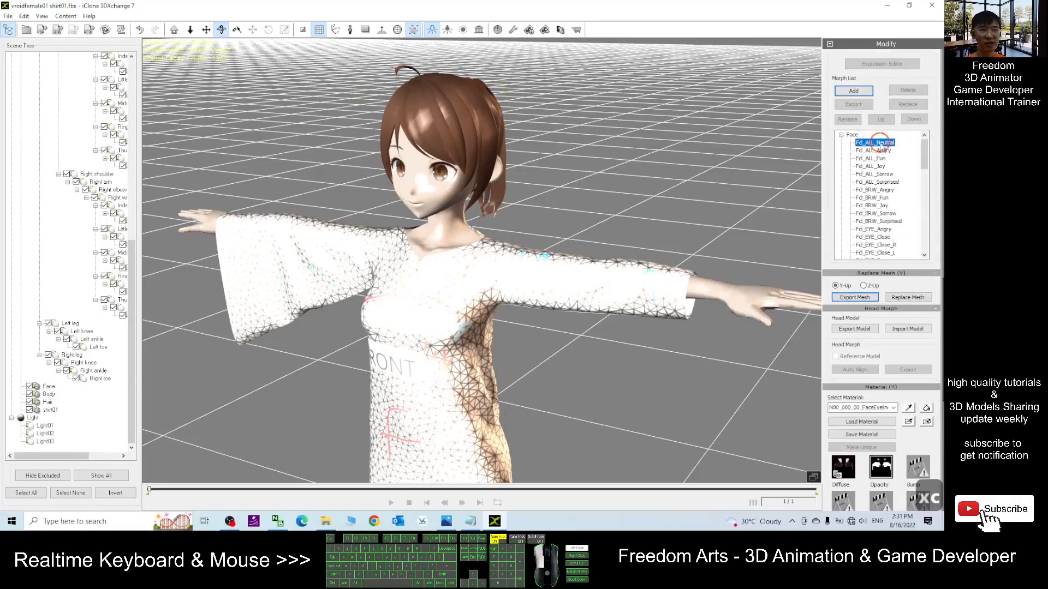
scroll(435, 152, "up", 4)
scroll(435, 152, "down", 5)
scroll(456, 164, "up", 1)
left_click(876, 150)
left_click(880, 159)
left_click(879, 173)
left_click(879, 182)
left_click(881, 190)
left_click(880, 198)
scroll(592, 221, "down", 5)
scroll(589, 224, "up", 5)
scroll(493, 336, "down", 5)
key("c")
left_click_drag(492, 336, 448, 259)
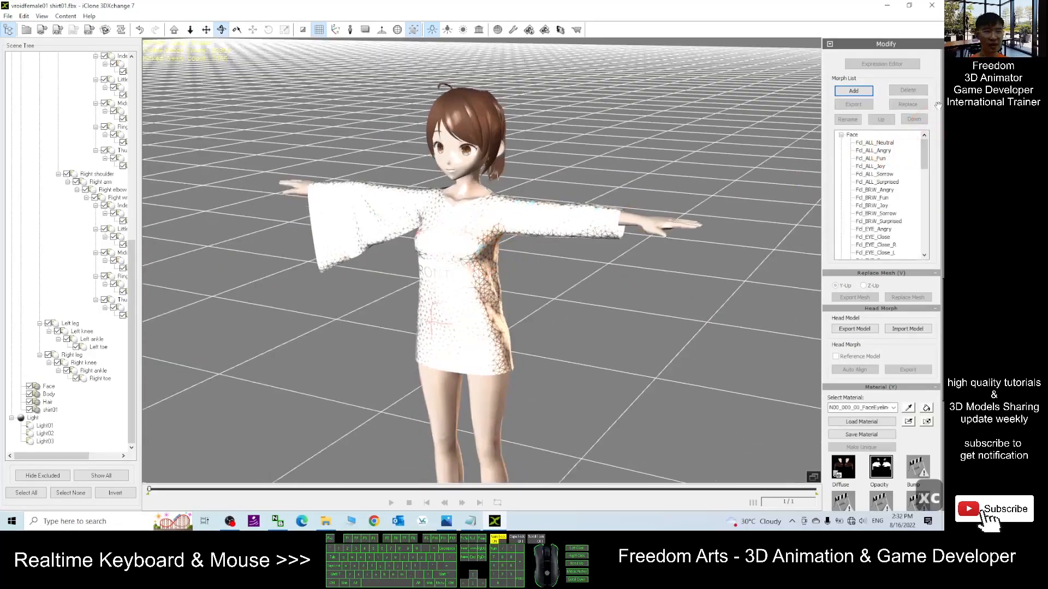
- Start converting the character to non-standard to open bone characterization
scroll(874, 164, "down", 8)
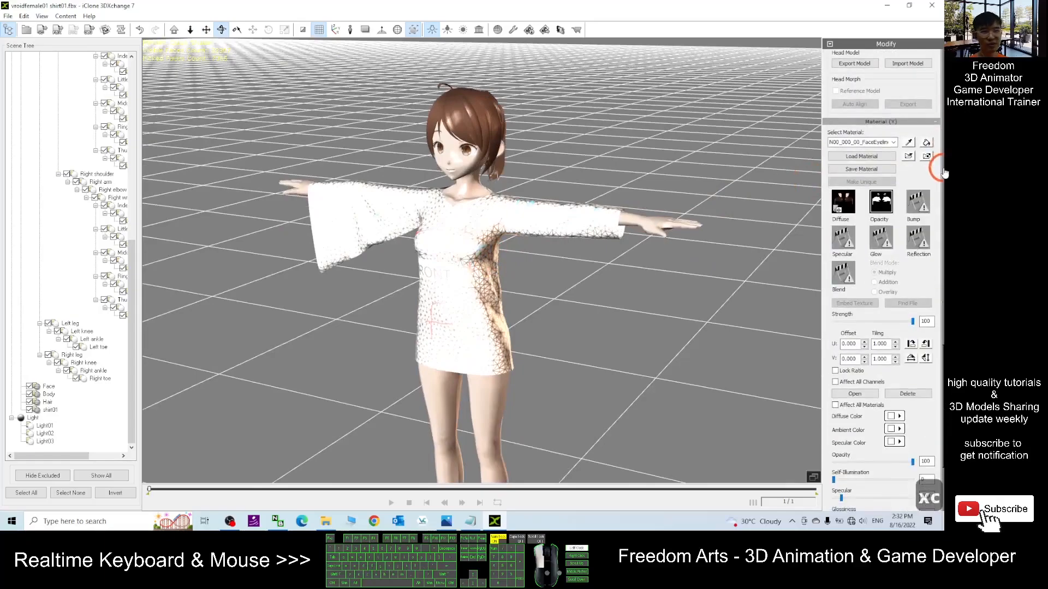
left_click_drag(944, 149, 945, 65)
scroll(713, 212, "up", 2)
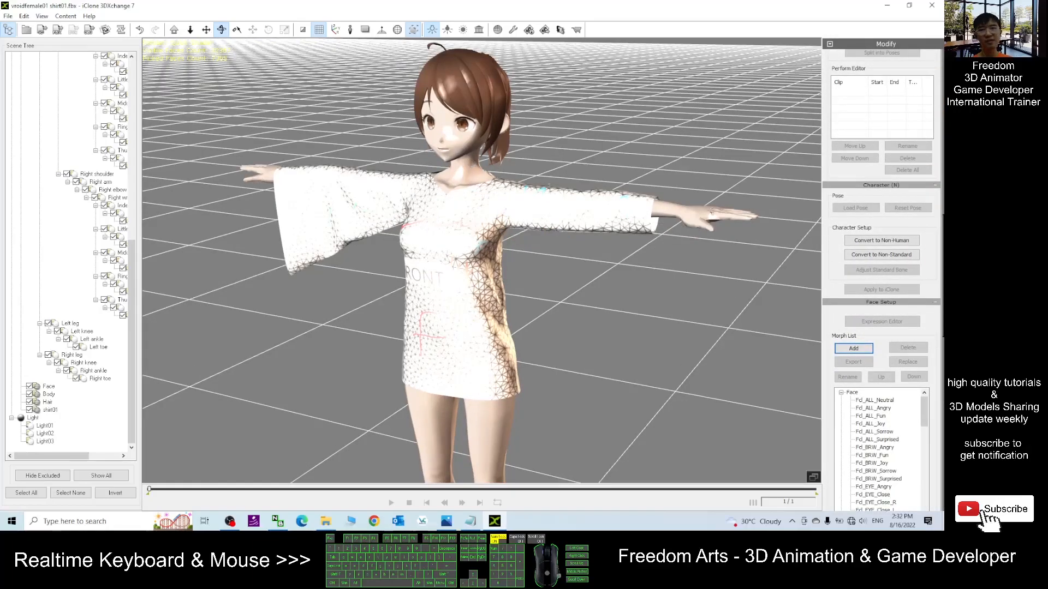
left_click(880, 257)
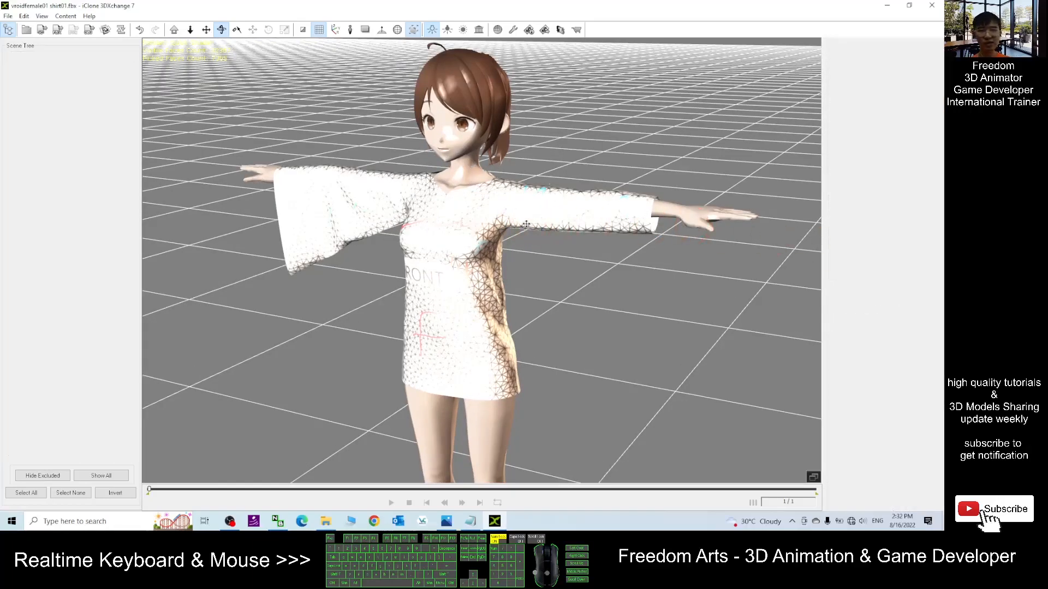
- Rotate the left elbow bone down to test how the shirt sleeve deforms
scroll(495, 224, "down", 2)
key("x")
key("c")
mouse_move(489, 224)
left_mouse_down()
mouse_move(627, 264)
mouse_move(430, 240)
mouse_move(483, 215)
left_mouse_up()
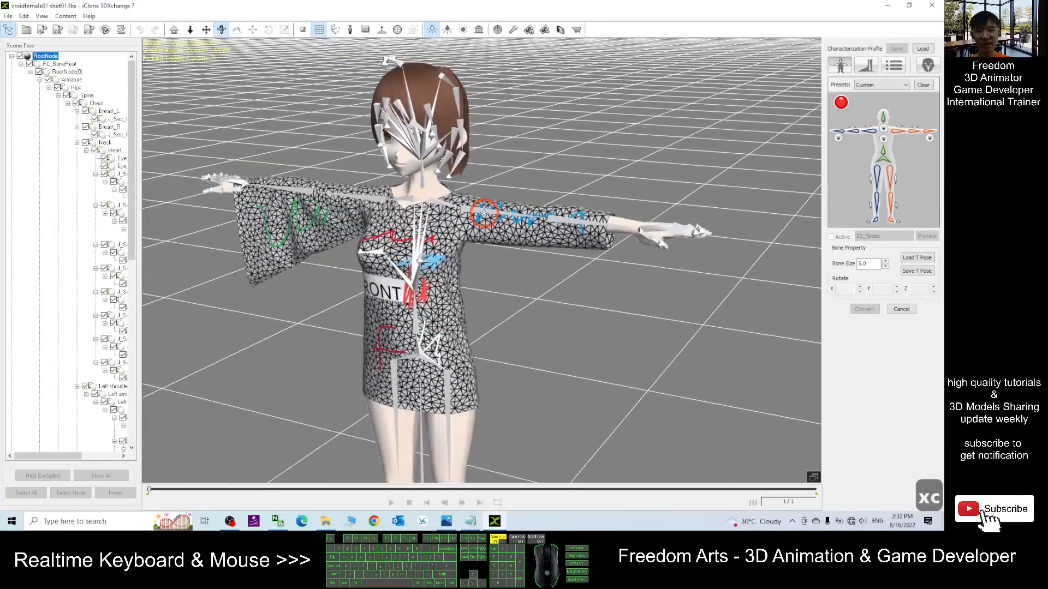
left_click(485, 216)
key("e")
left_click_drag(492, 155, 509, 300)
left_click(524, 322)
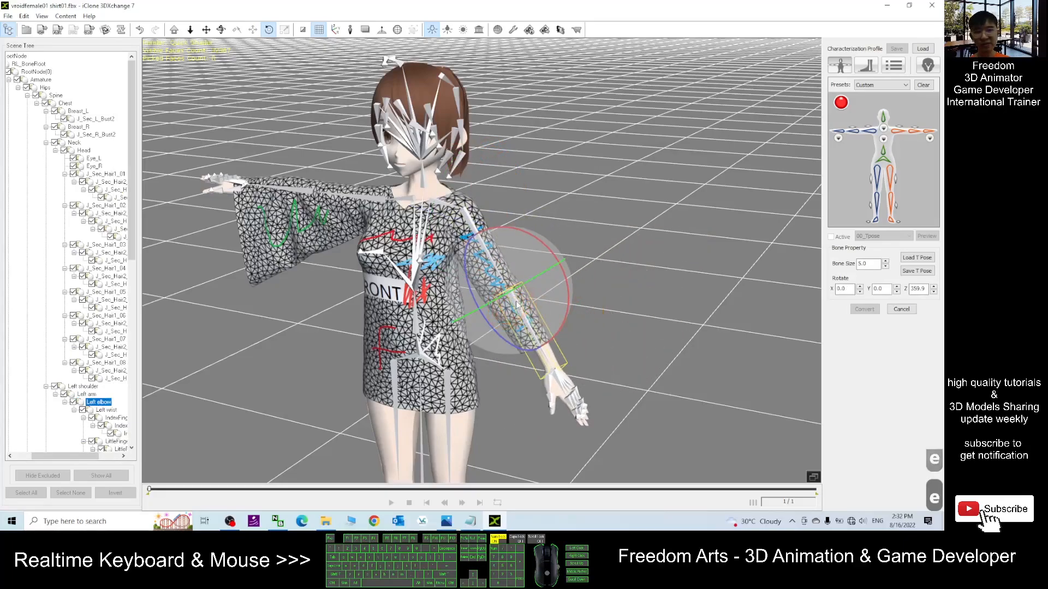
left_click_drag(481, 313, 484, 262)
- Rotate the left arm bone further to check the sleeve deformation from another angle
key("c")
left_click_drag(592, 233, 224, 206)
scroll(406, 209, "up", 2)
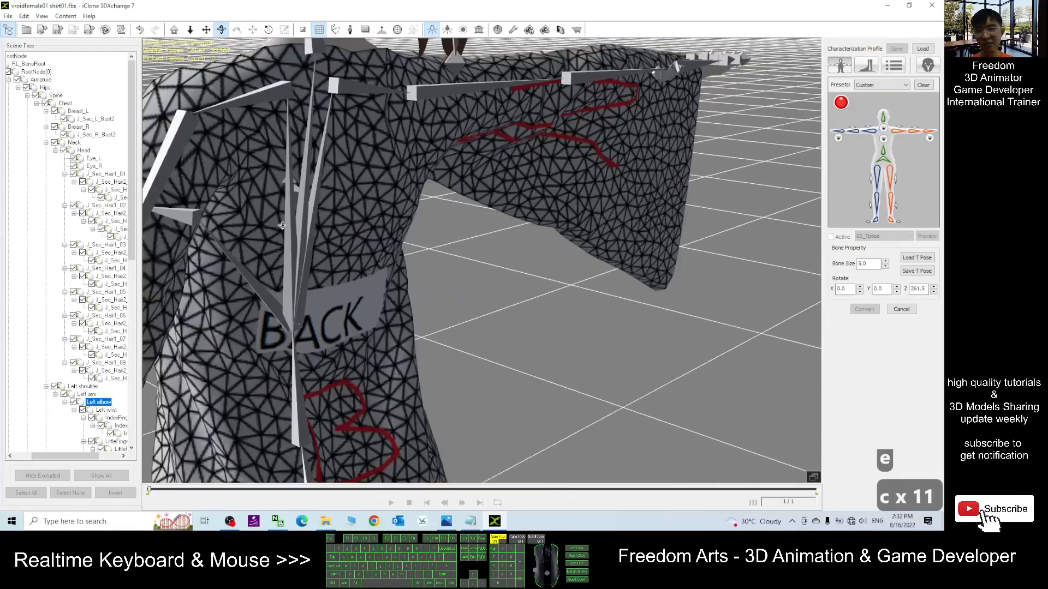
scroll(407, 209, "down", 1)
key("x")
left_click_drag(203, 247, 420, 192)
key("c")
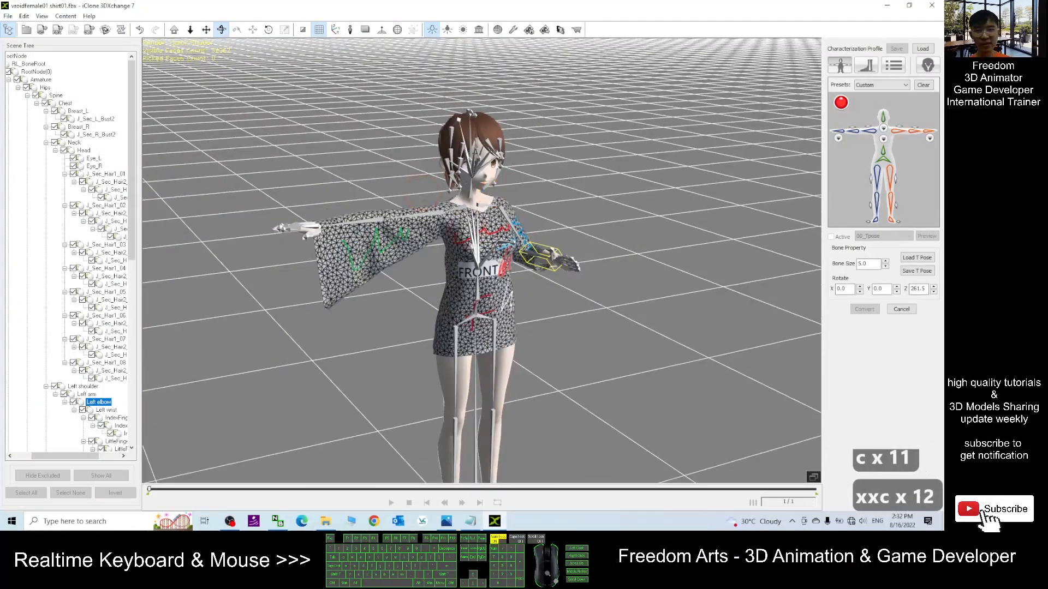
left_click(494, 344)
key("e")
left_click_drag(519, 291, 479, 298)
left_click(456, 340)
- Rotate the right arm bone downward and select the right elbow to test the right sleeve
scroll(582, 181, "up", 3)
left_click(406, 194)
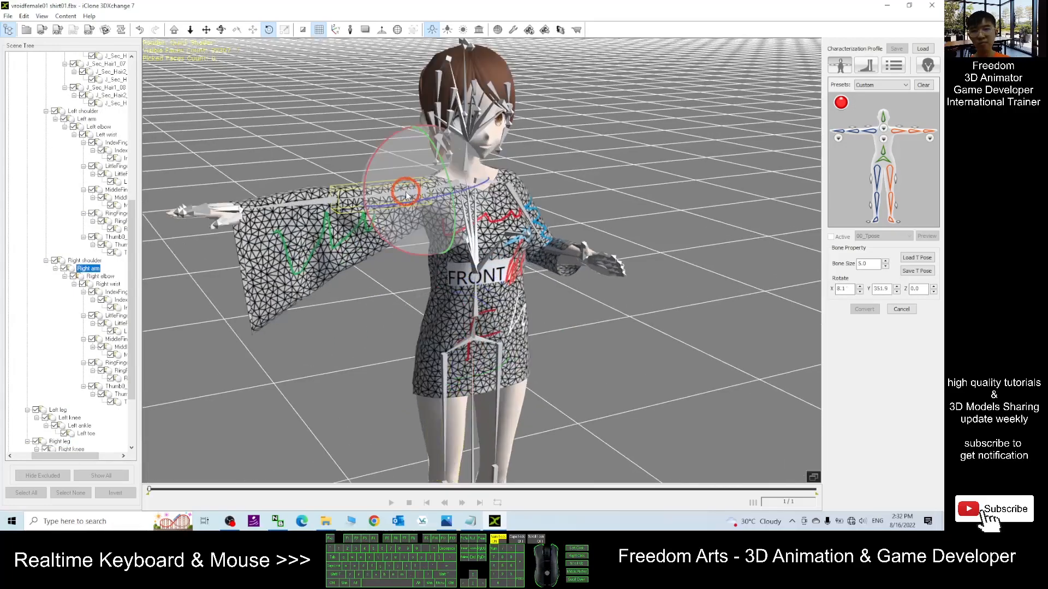
left_click_drag(379, 162, 421, 297)
left_click(344, 259)
key("c")
key("e")
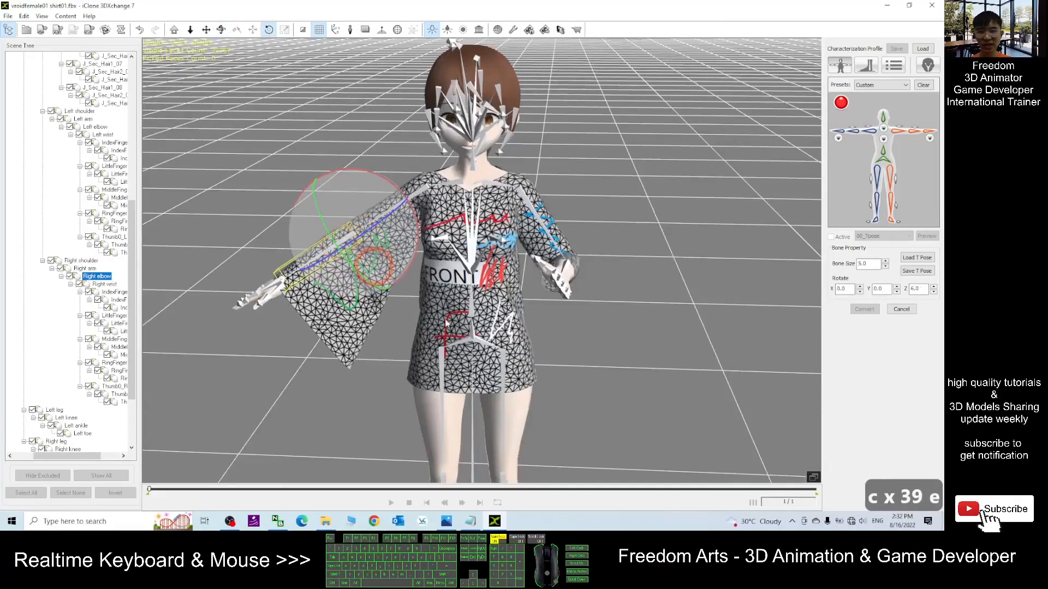
scroll(487, 197, "up", 3)
scroll(488, 196, "down", 3)
key("c")
left_click_drag(404, 218, 440, 454)
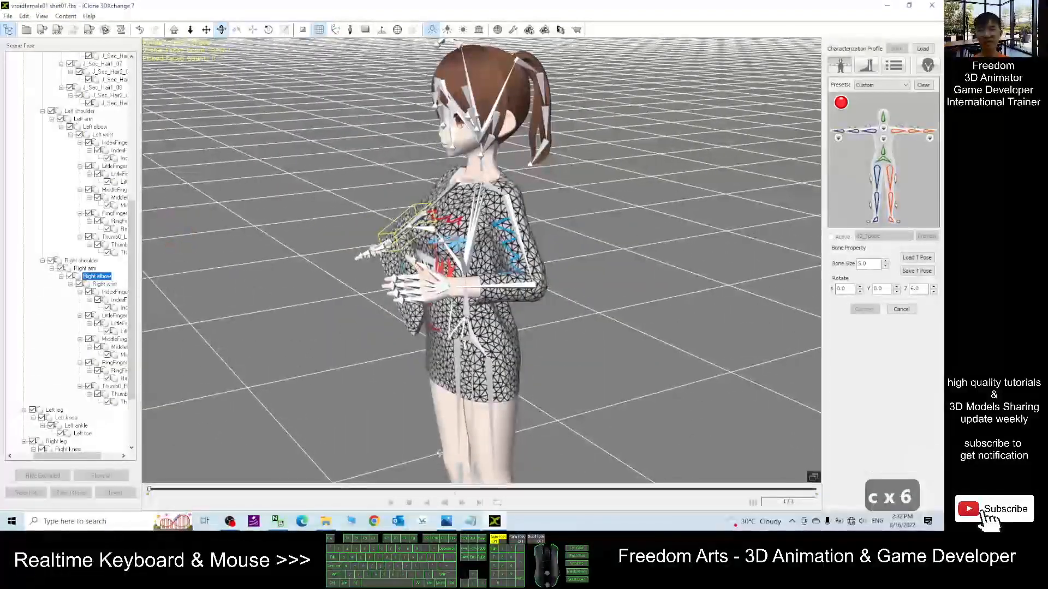
left_click(450, 525)
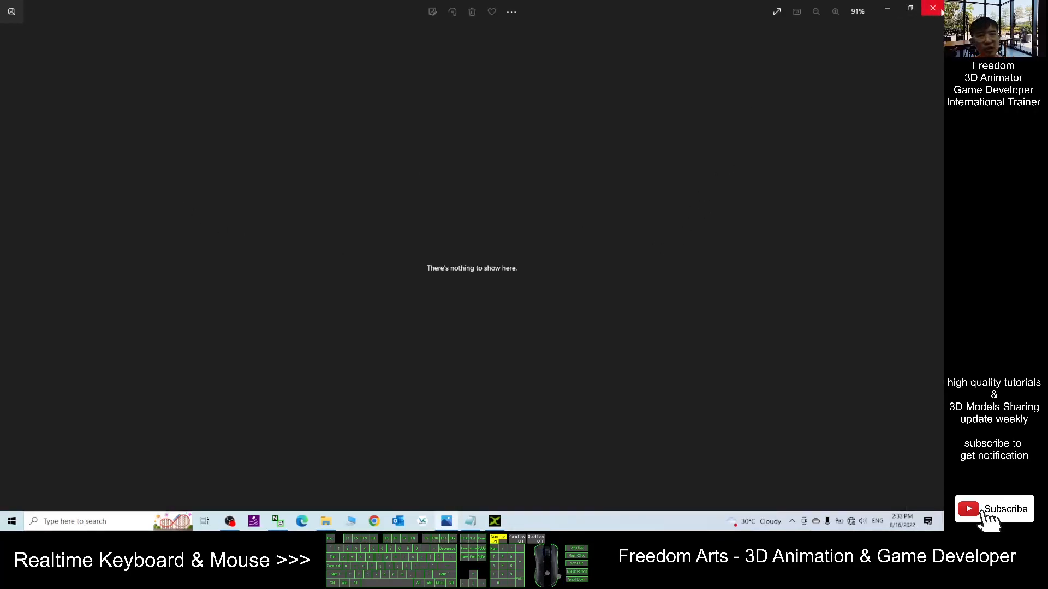
left_click(940, 9)
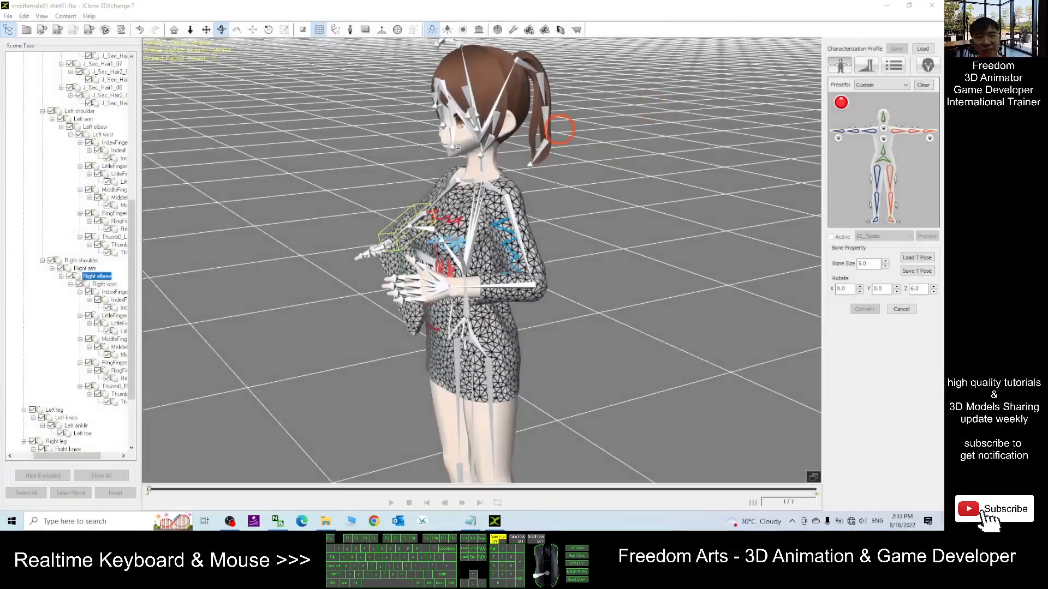
- Rotate the right elbow bone to bend the right sleeve
right_click_drag(360, 337, 542, 312)
left_click_drag(226, 302, 185, 326)
left_click_drag(611, 218, 553, 228)
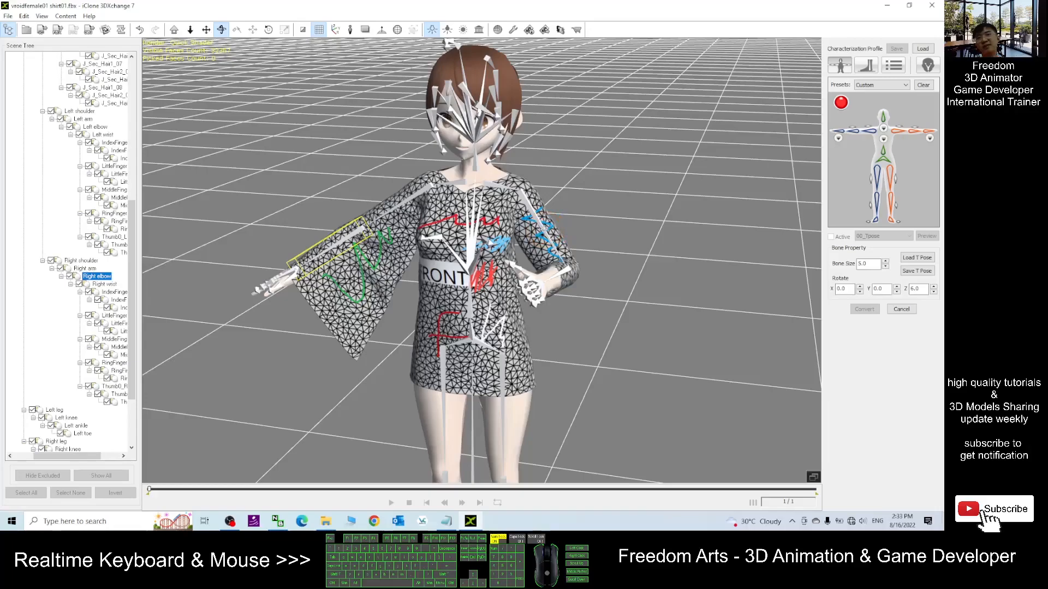
left_click_drag(344, 253, 477, 254)
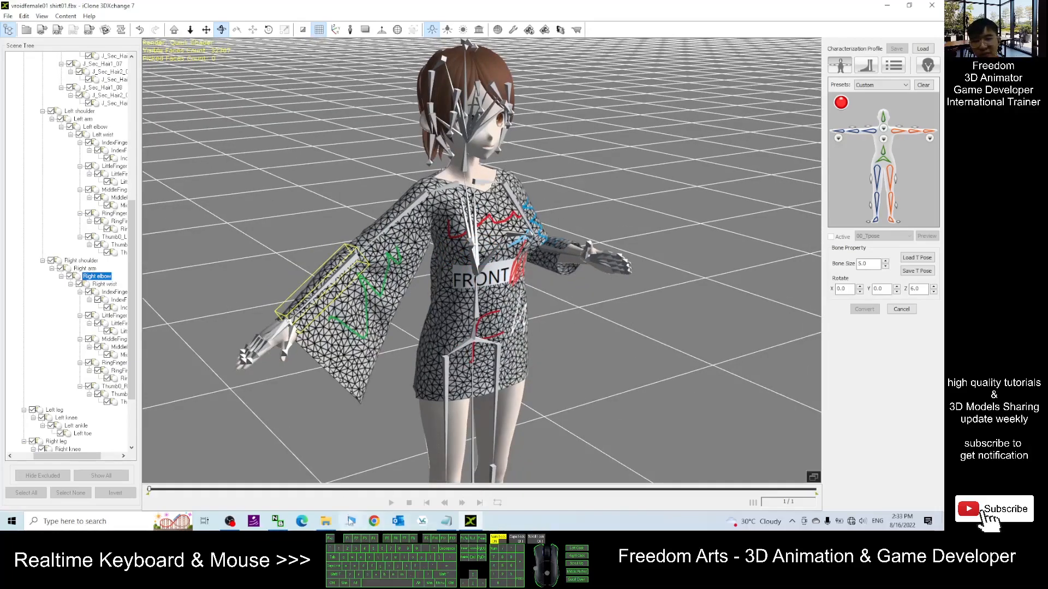
left_click(889, 7)
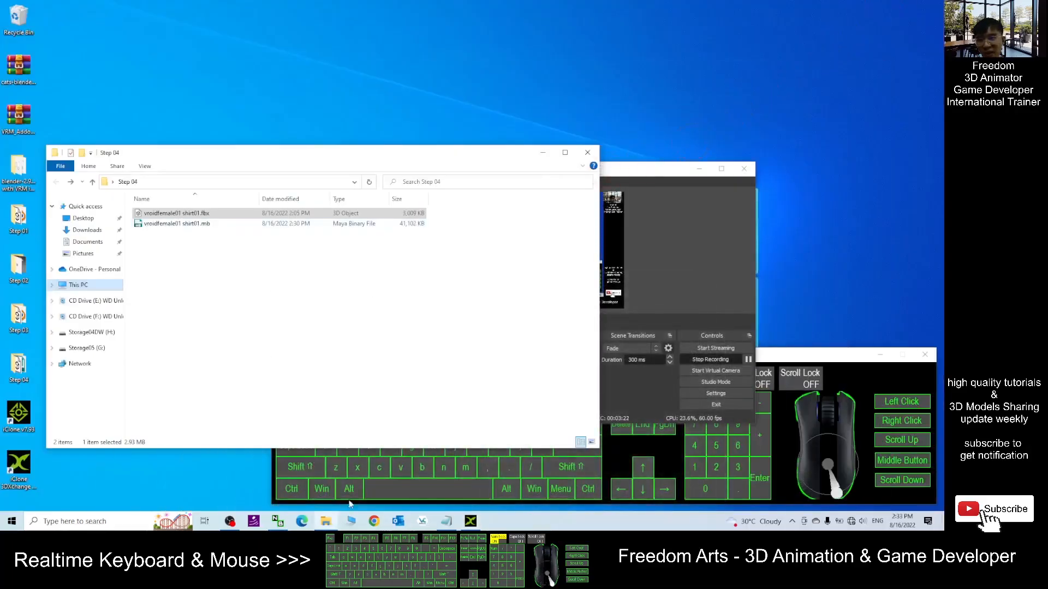
left_click(471, 521)
right_click_drag(568, 310, 786, 274)
left_click_drag(415, 292, 498, 286)
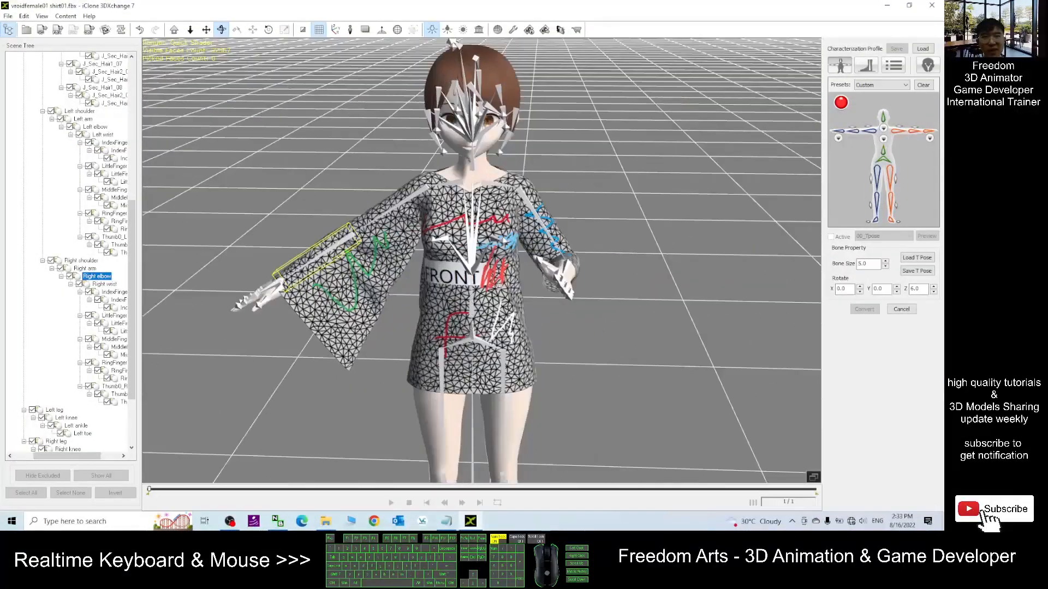
left_click(888, 6)
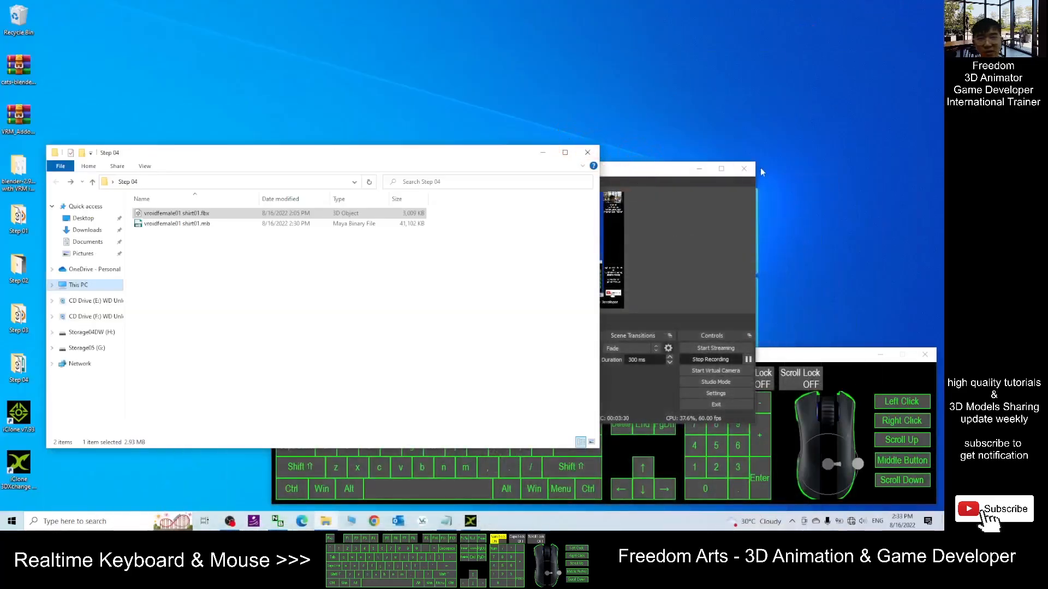
left_click_drag(467, 151, 507, 142)
left_click(471, 522)
scroll(655, 190, "up", 5)
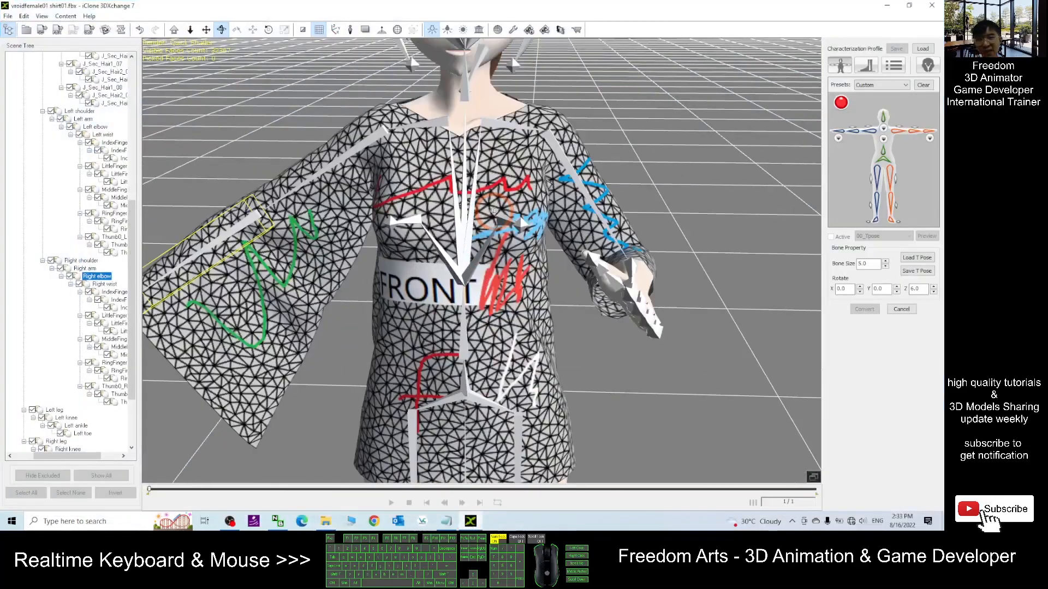
- Cancel the characterization and discard all bone changes
left_click(900, 310)
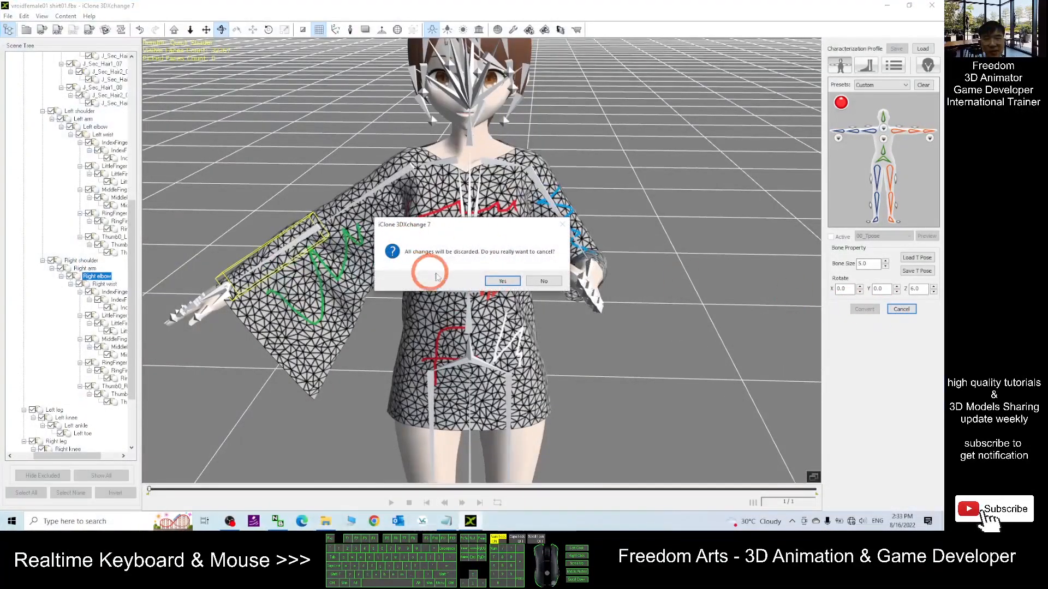
left_click(498, 279)
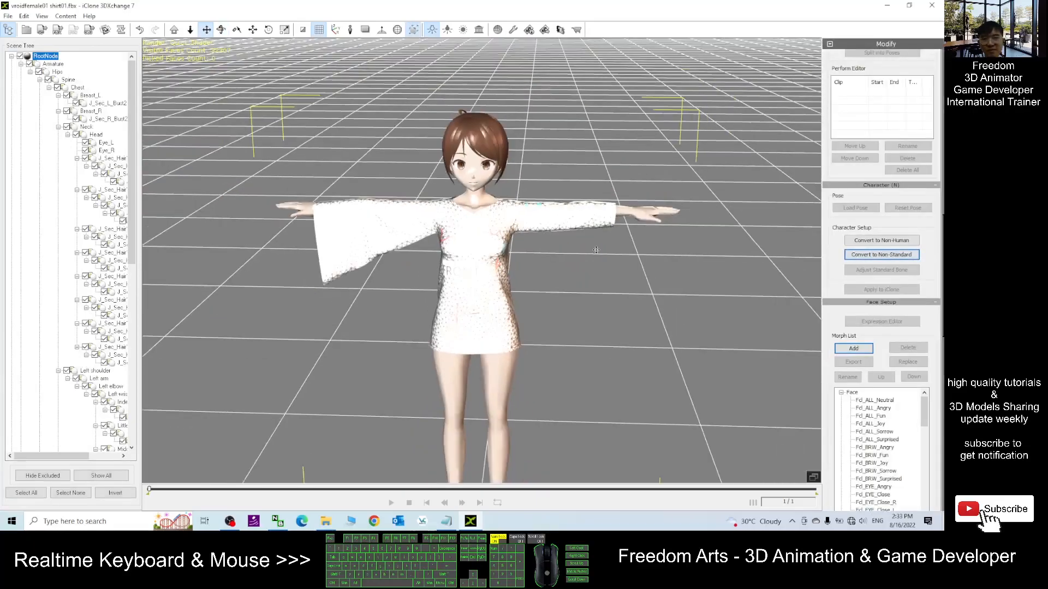
left_click(880, 17)
left_click(678, 175)
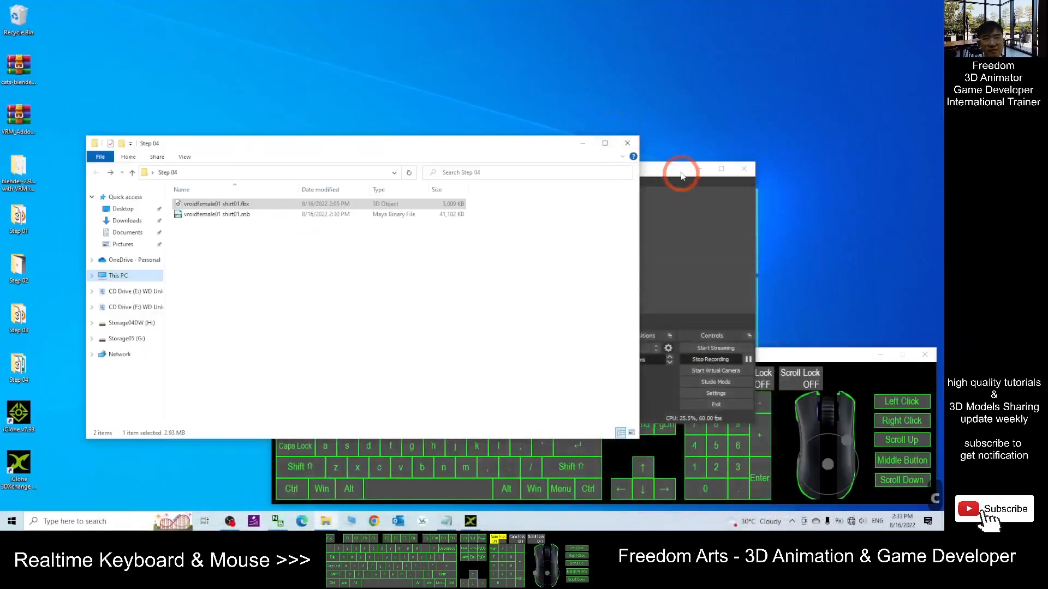